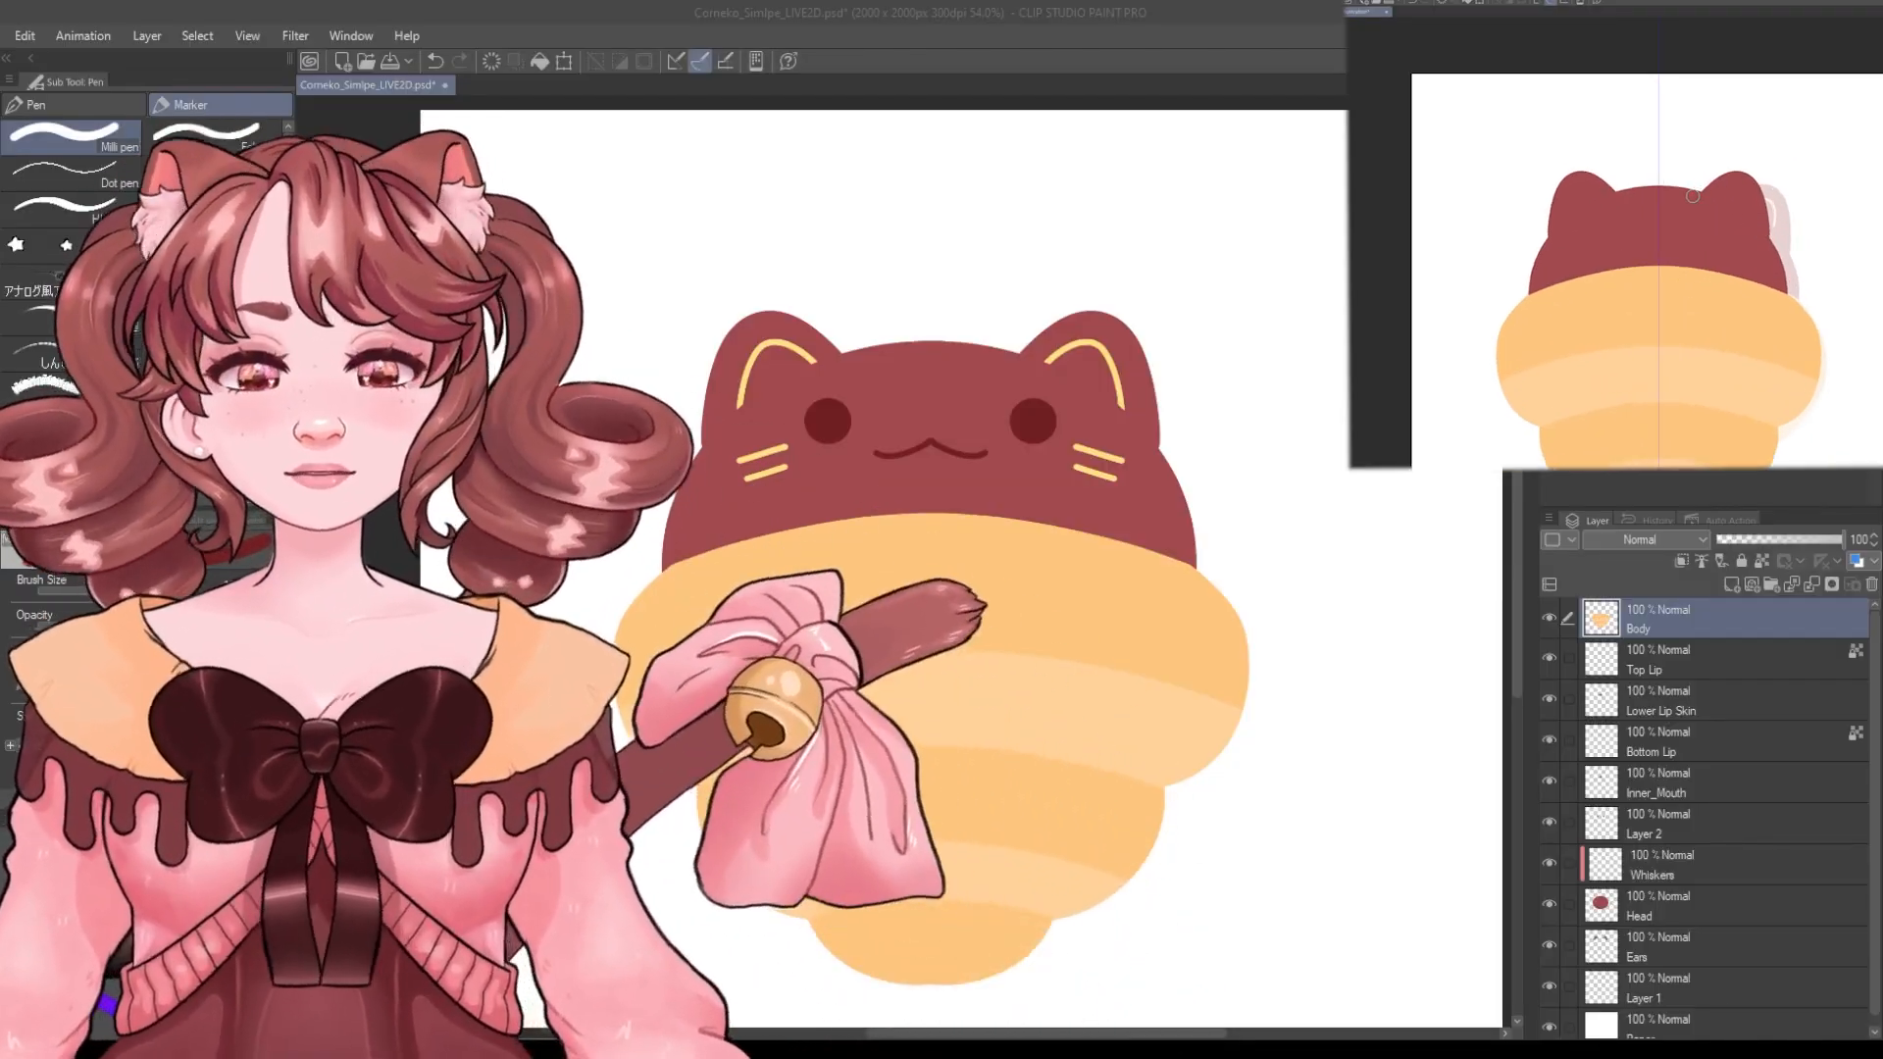
Toggle the Body and Head layers' visibility on and off to inspect how the model's parts are separated.
{"action": "left_click", "coordinate": [1568, 630]}
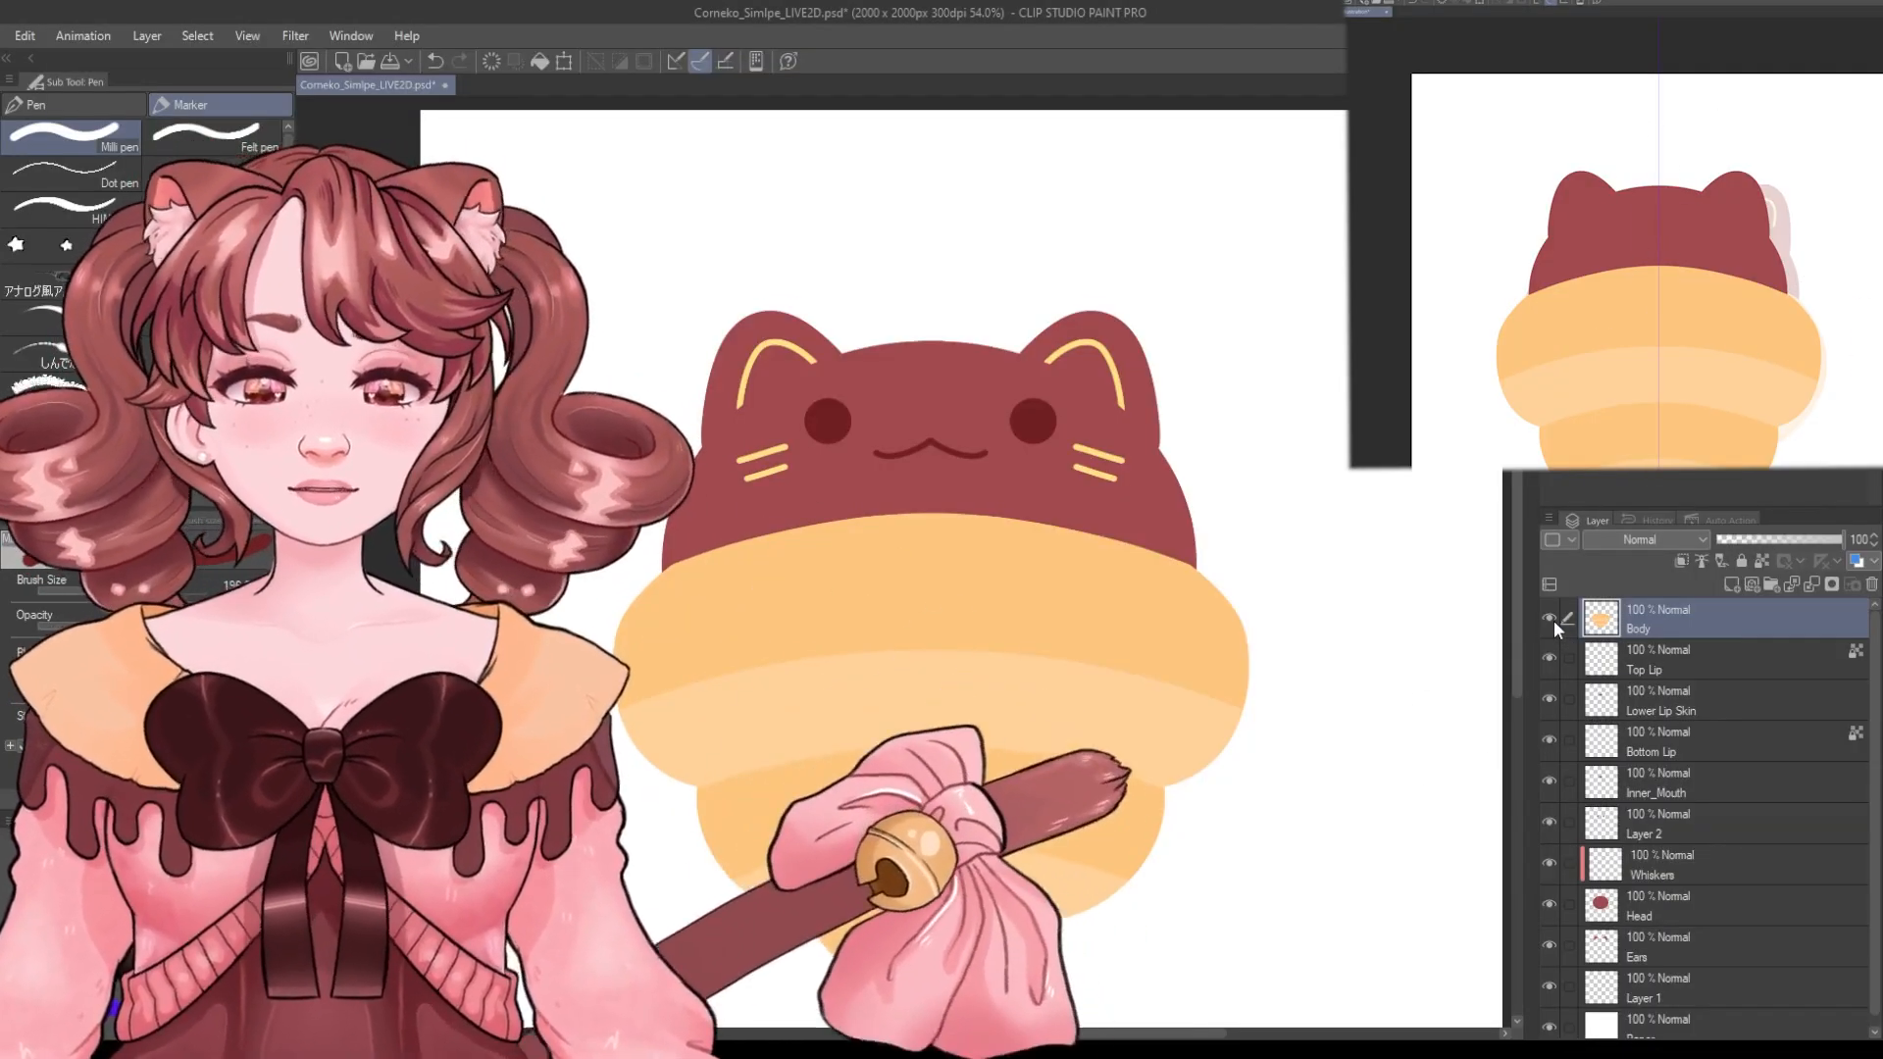
{"action": "left_click", "coordinate": [1554, 620]}
{"action": "left_click", "coordinate": [1554, 620]}
{"action": "left_click", "coordinate": [1554, 620]}
{"action": "left_click", "coordinate": [1554, 620]}
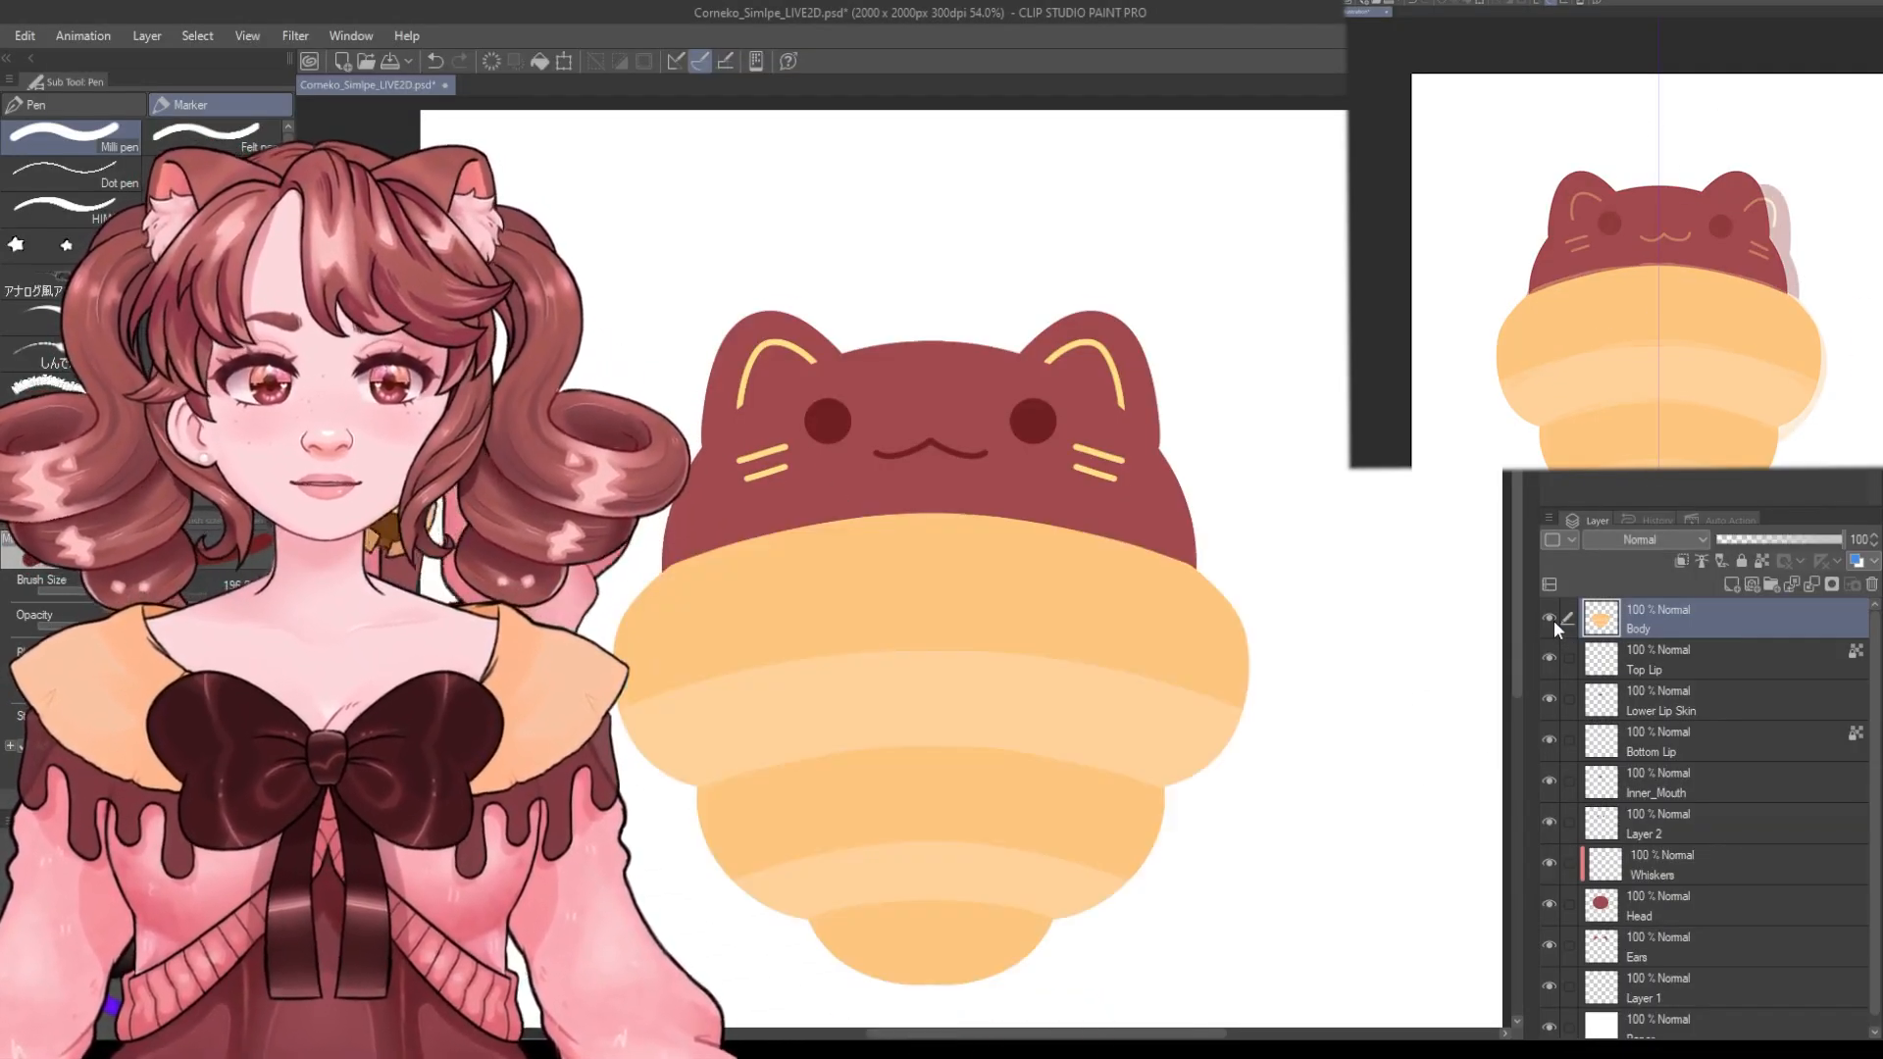
{"action": "scroll", "coordinate": [1663, 873], "scroll_direction": "down", "scroll_amount": 1}
{"action": "left_click", "coordinate": [1547, 893]}
{"action": "left_click", "coordinate": [1548, 893]}
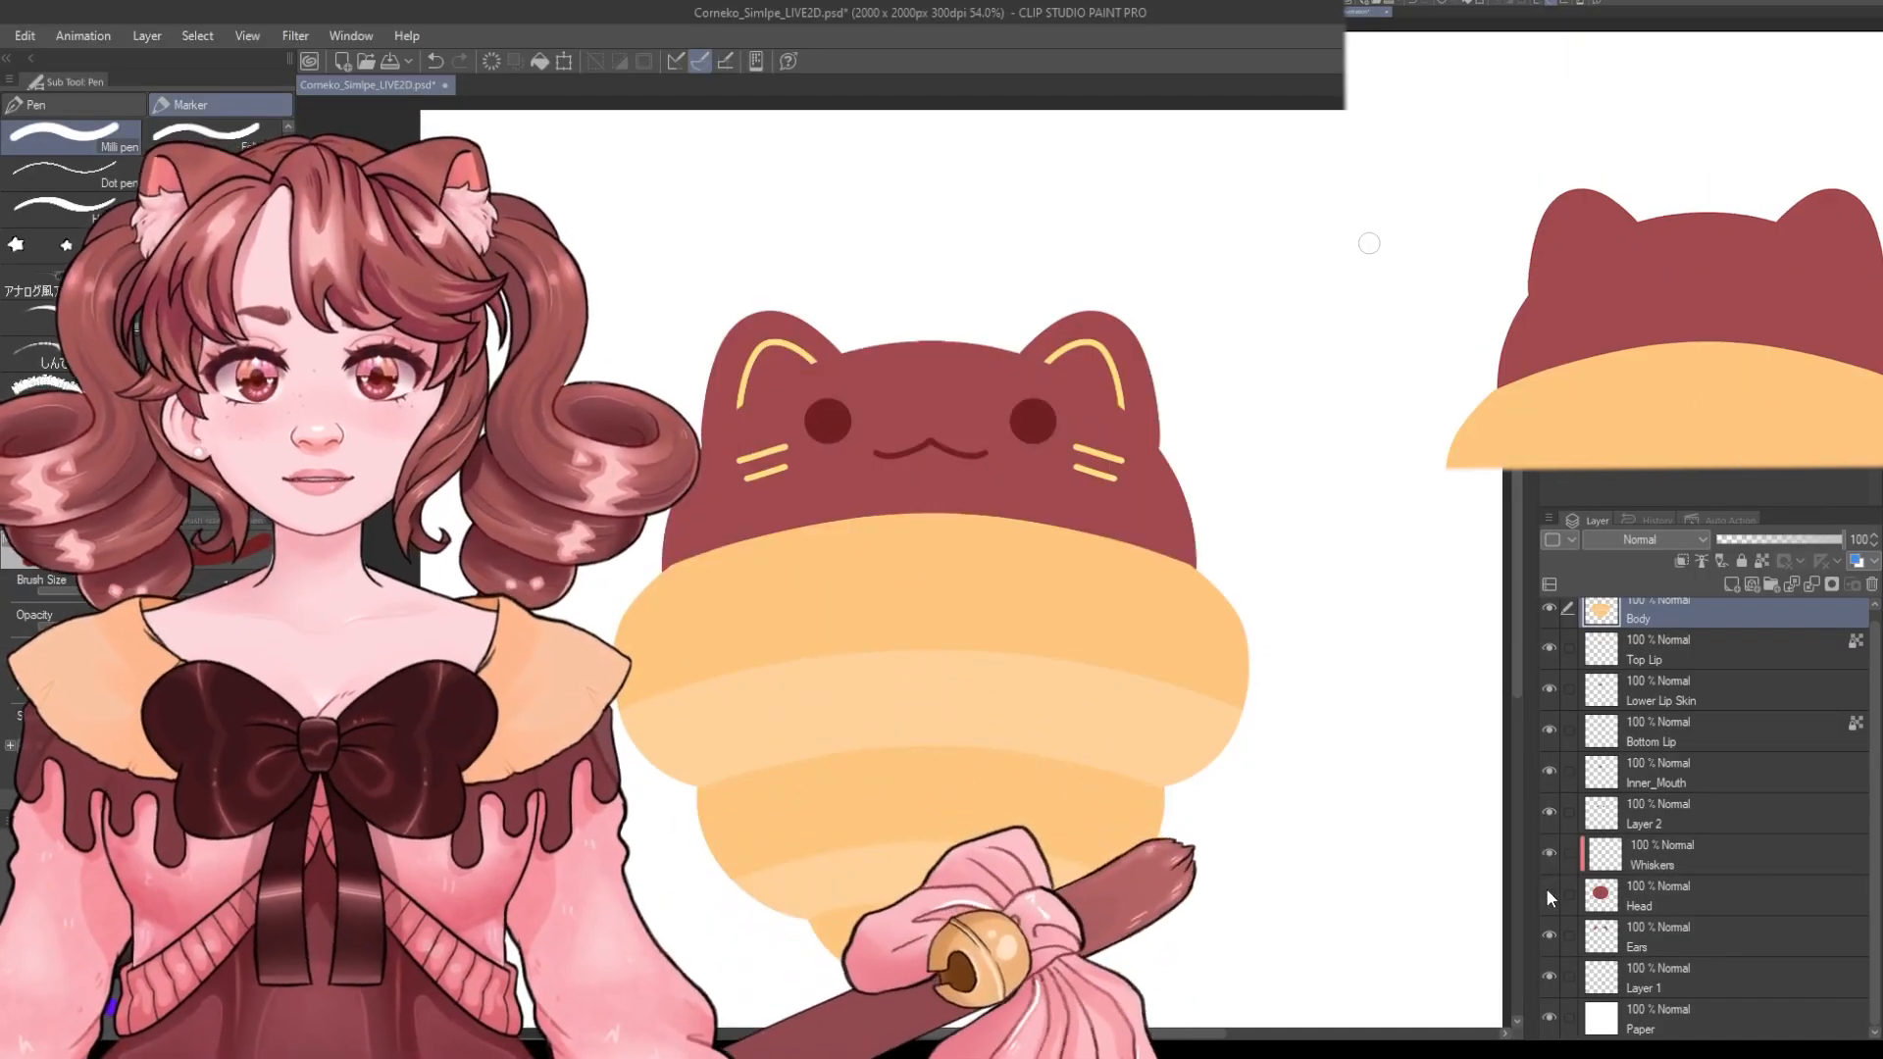
{"action": "left_click", "coordinate": [1548, 892]}
{"action": "left_click", "coordinate": [1548, 892]}
{"action": "scroll", "coordinate": [1628, 704], "scroll_direction": "up", "scroll_amount": 1}
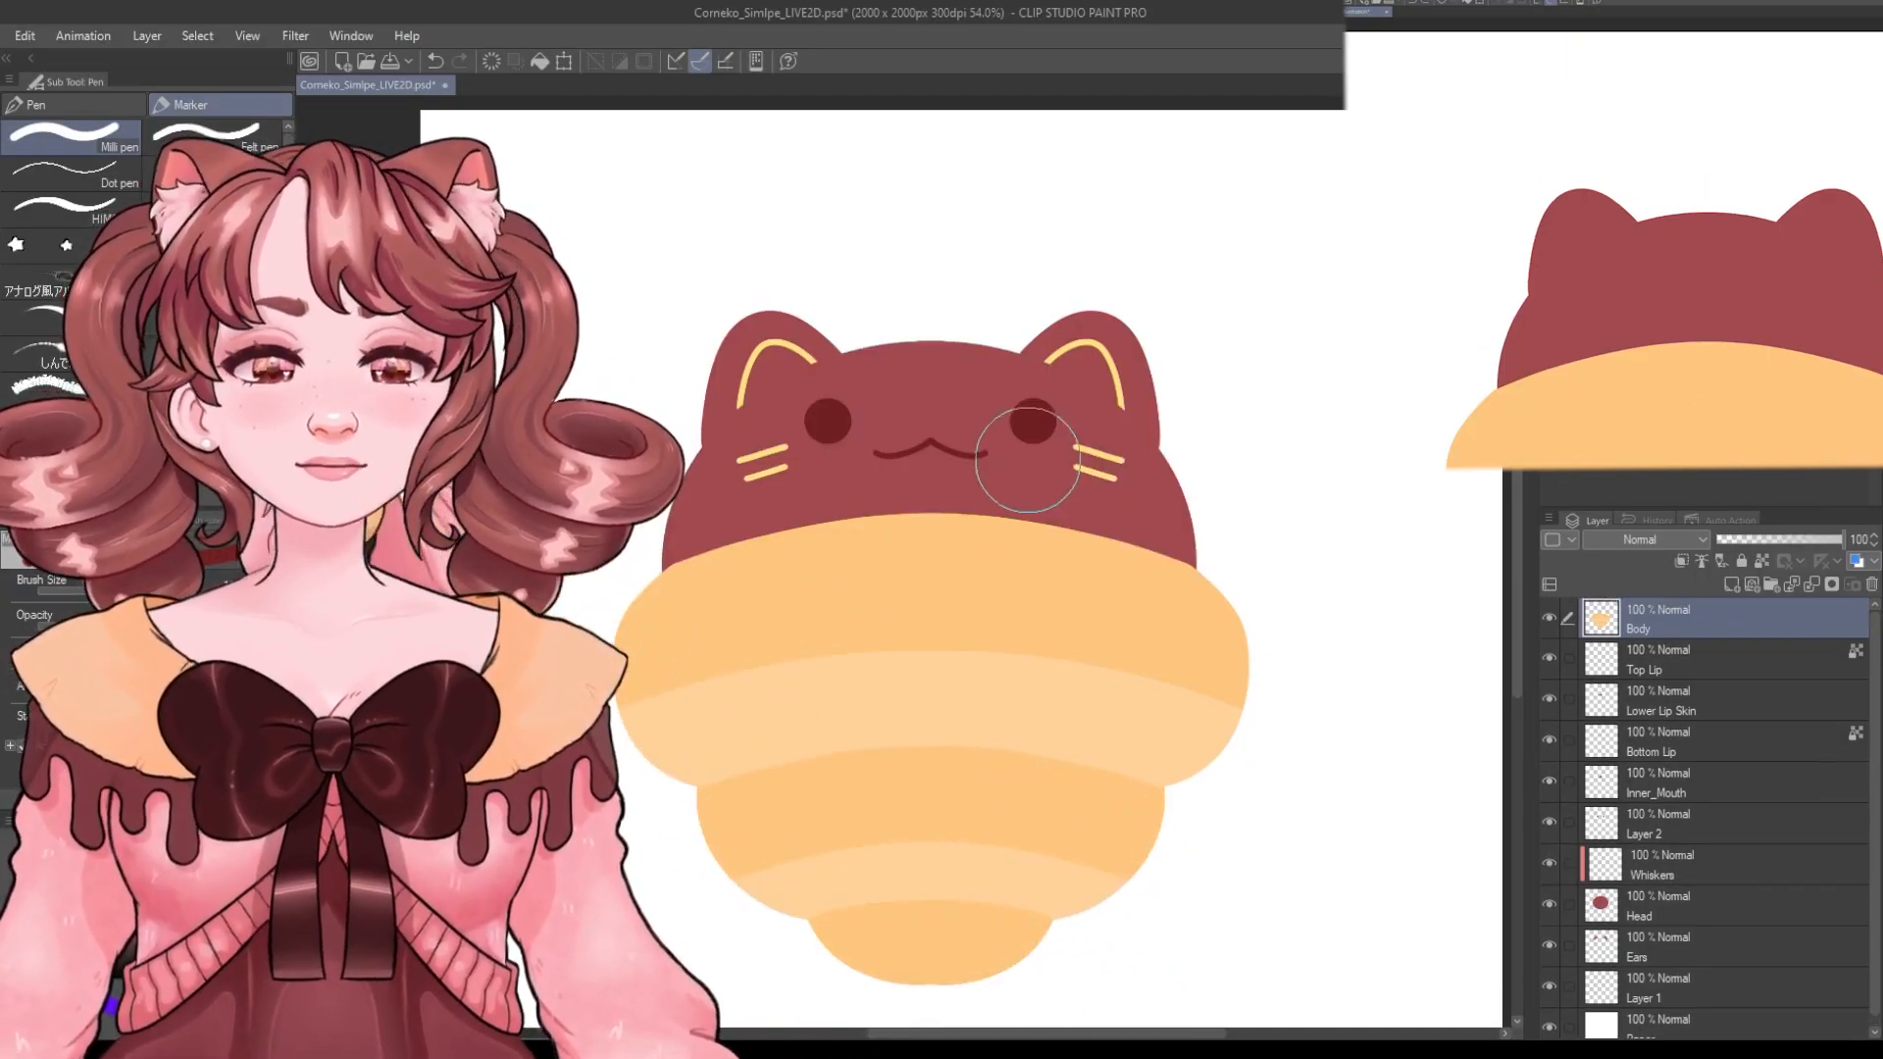
{"action": "scroll", "coordinate": [1027, 459], "scroll_direction": "up", "scroll_amount": 6}
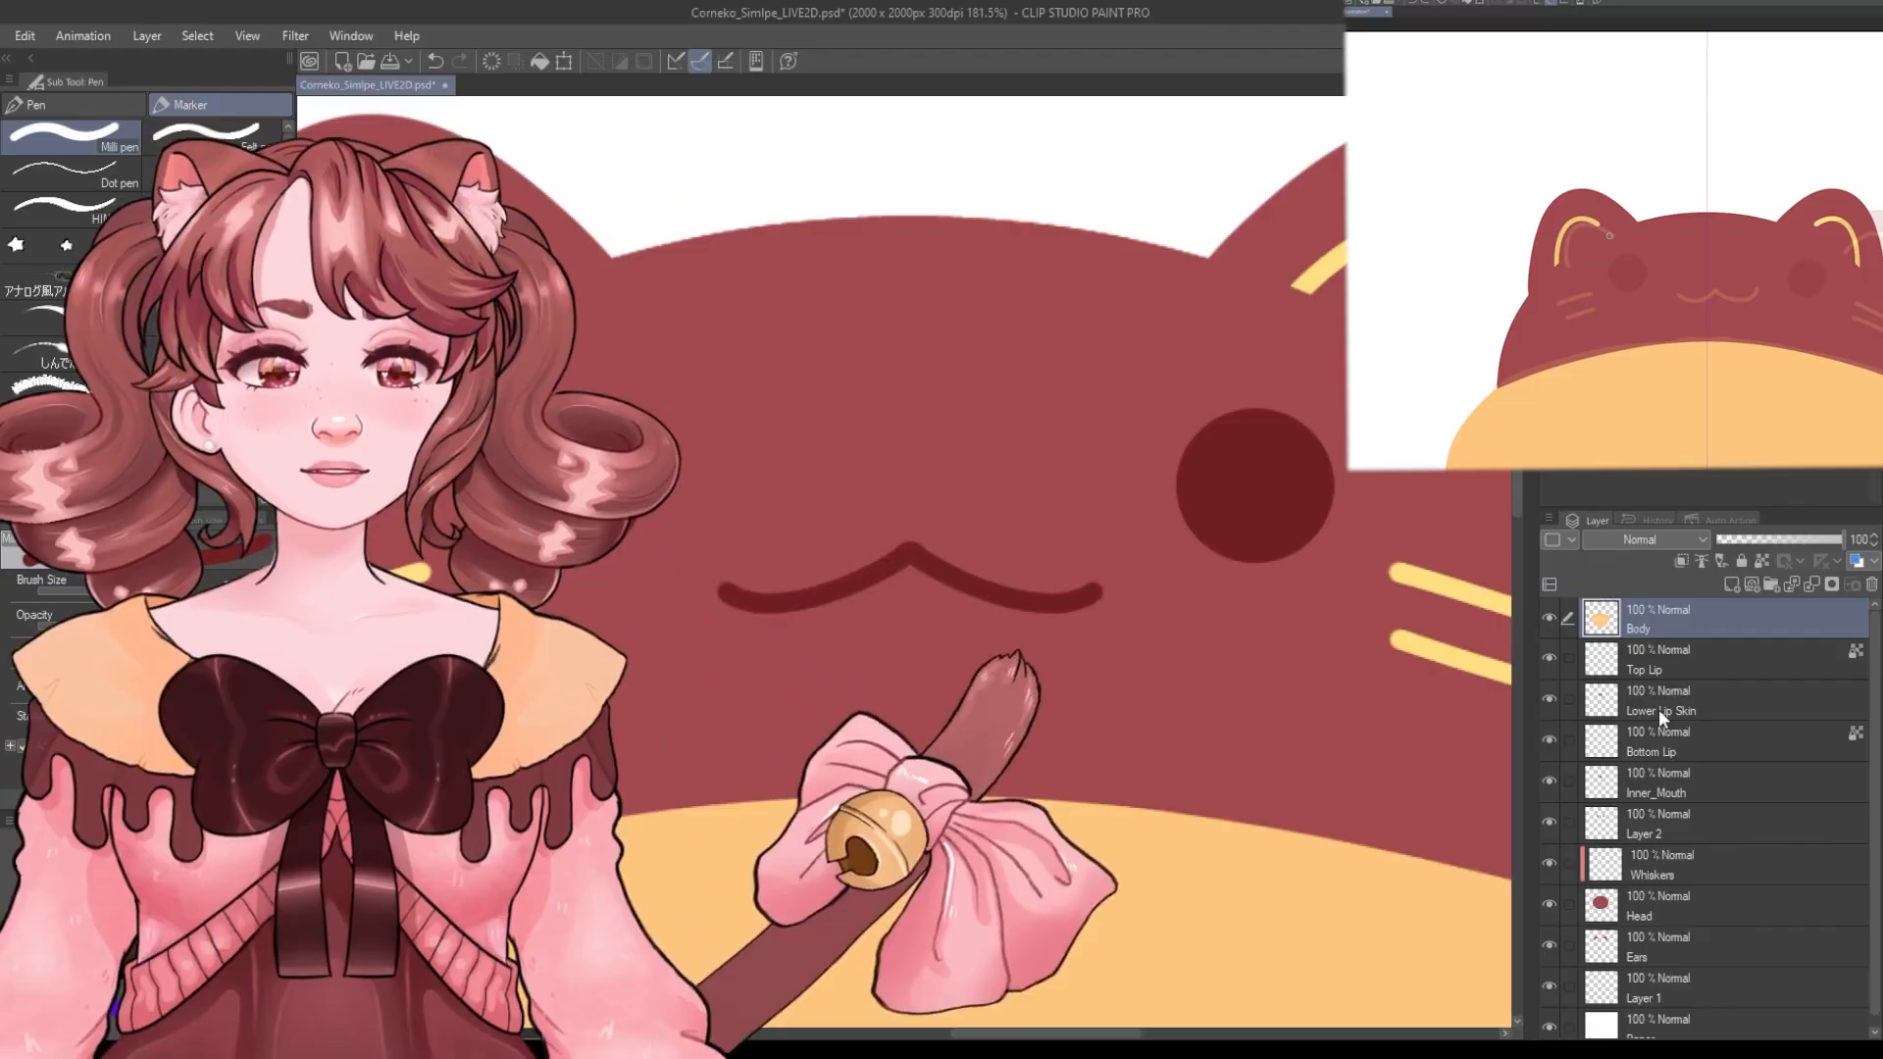
Toggle the Whiskers, Layer 2 and Inner_Mouth layers' visibility to check the separate face parts.
{"action": "scroll", "coordinate": [1265, 628], "scroll_direction": "down", "scroll_amount": 3}
{"action": "scroll", "coordinate": [1674, 767], "scroll_direction": "down", "scroll_amount": 1}
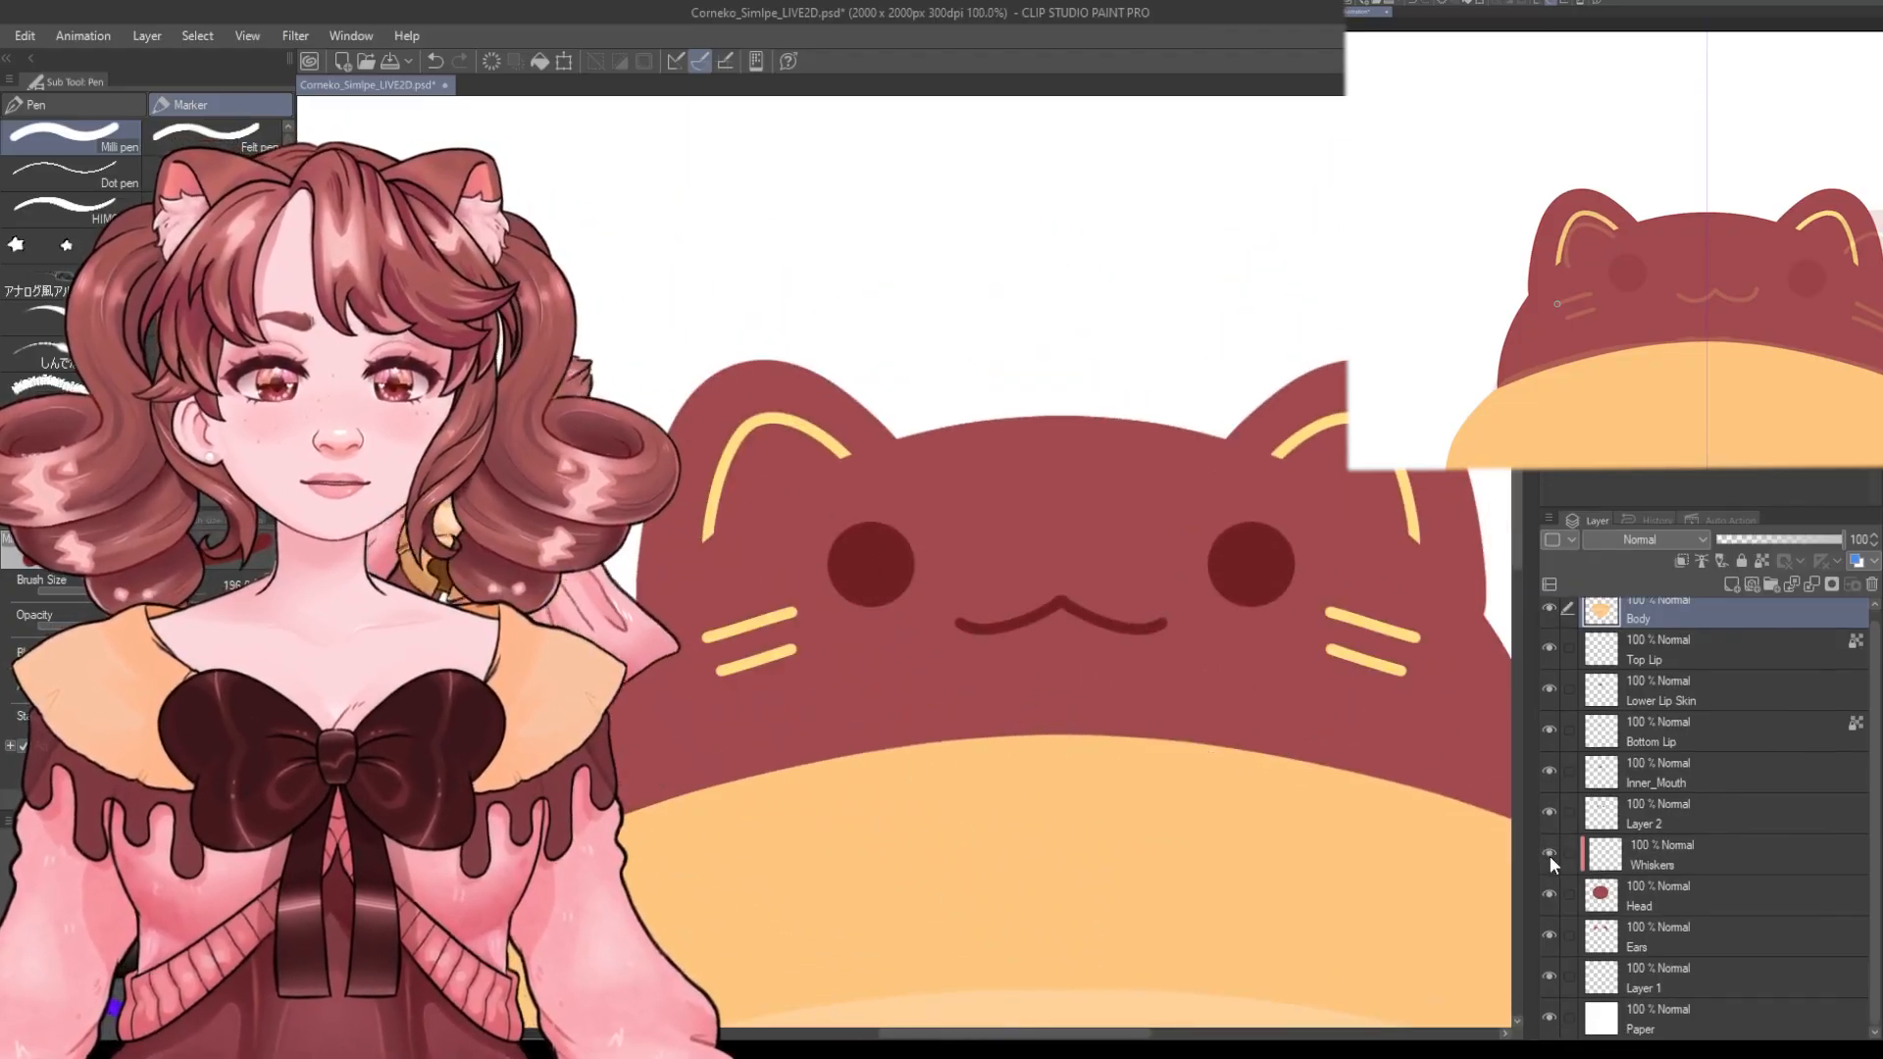
{"action": "left_click", "coordinate": [1550, 856]}
{"action": "left_click", "coordinate": [1550, 856]}
{"action": "left_click", "coordinate": [1550, 856]}
{"action": "left_click", "coordinate": [1550, 856]}
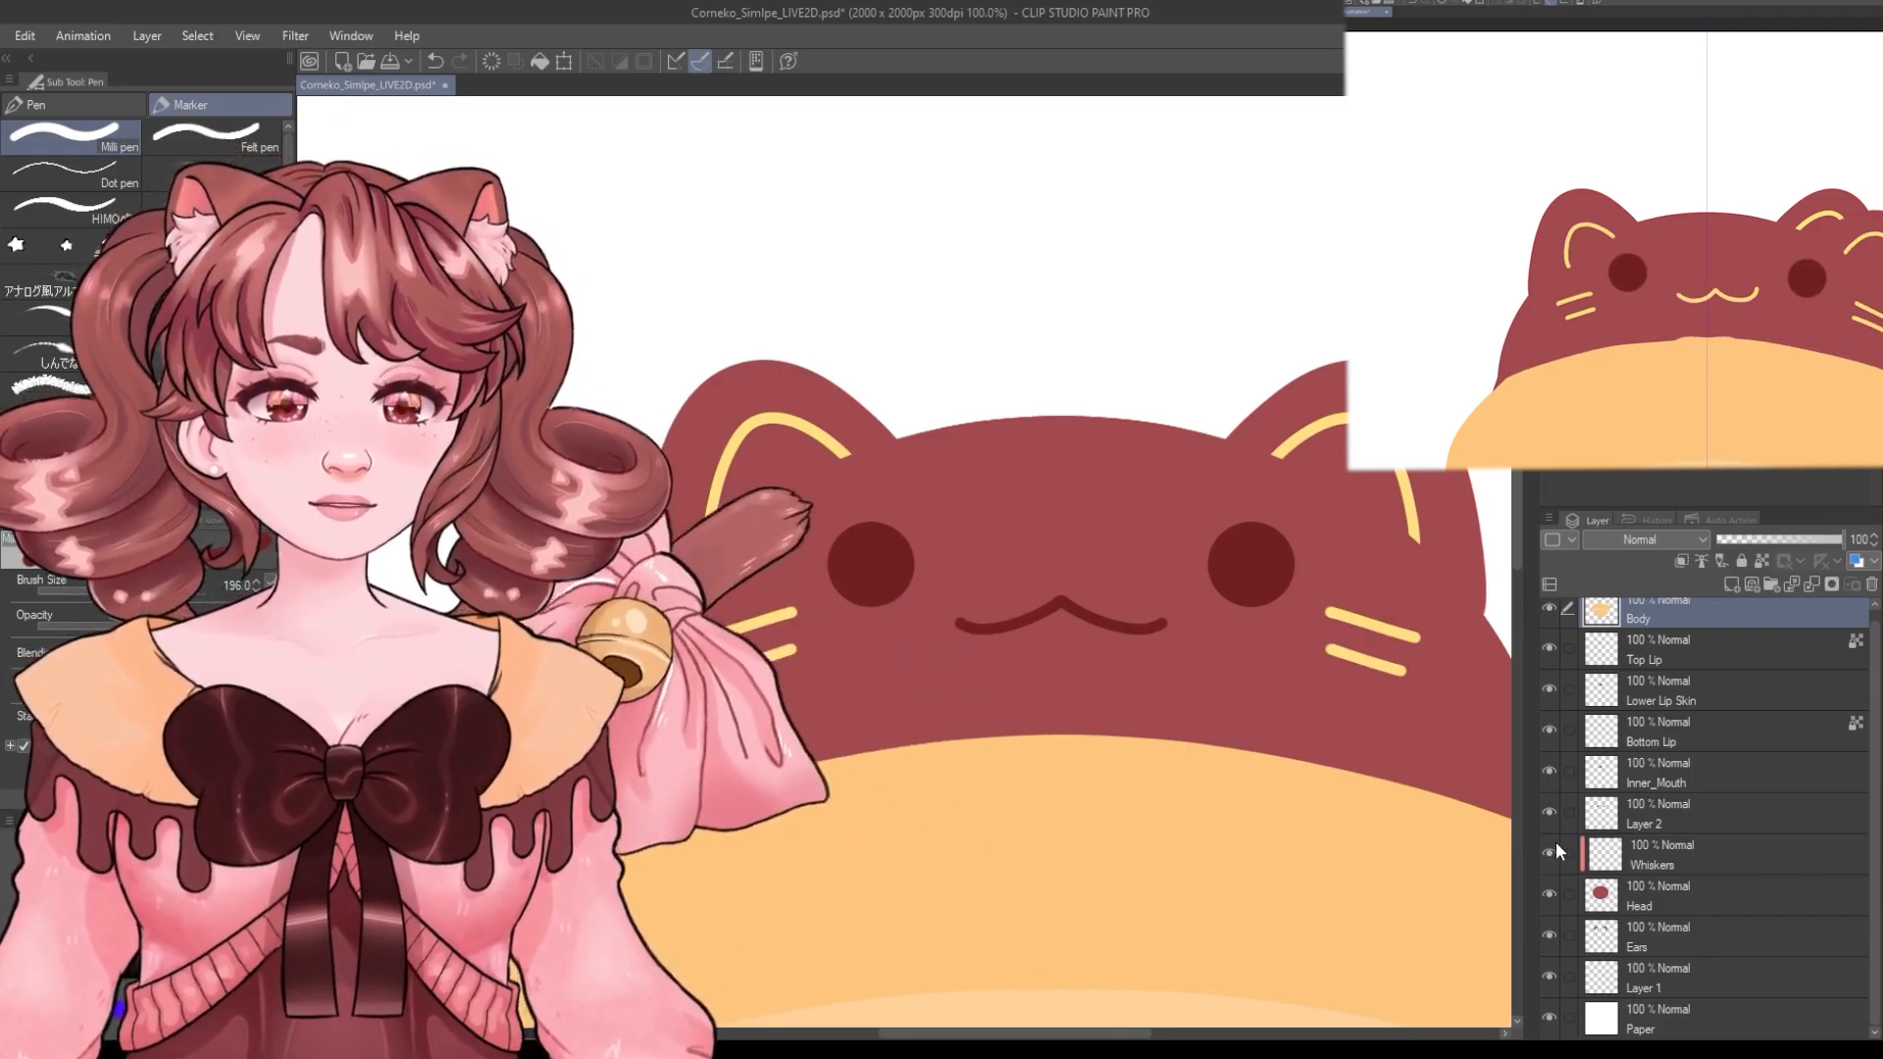
{"action": "left_click", "coordinate": [1550, 812]}
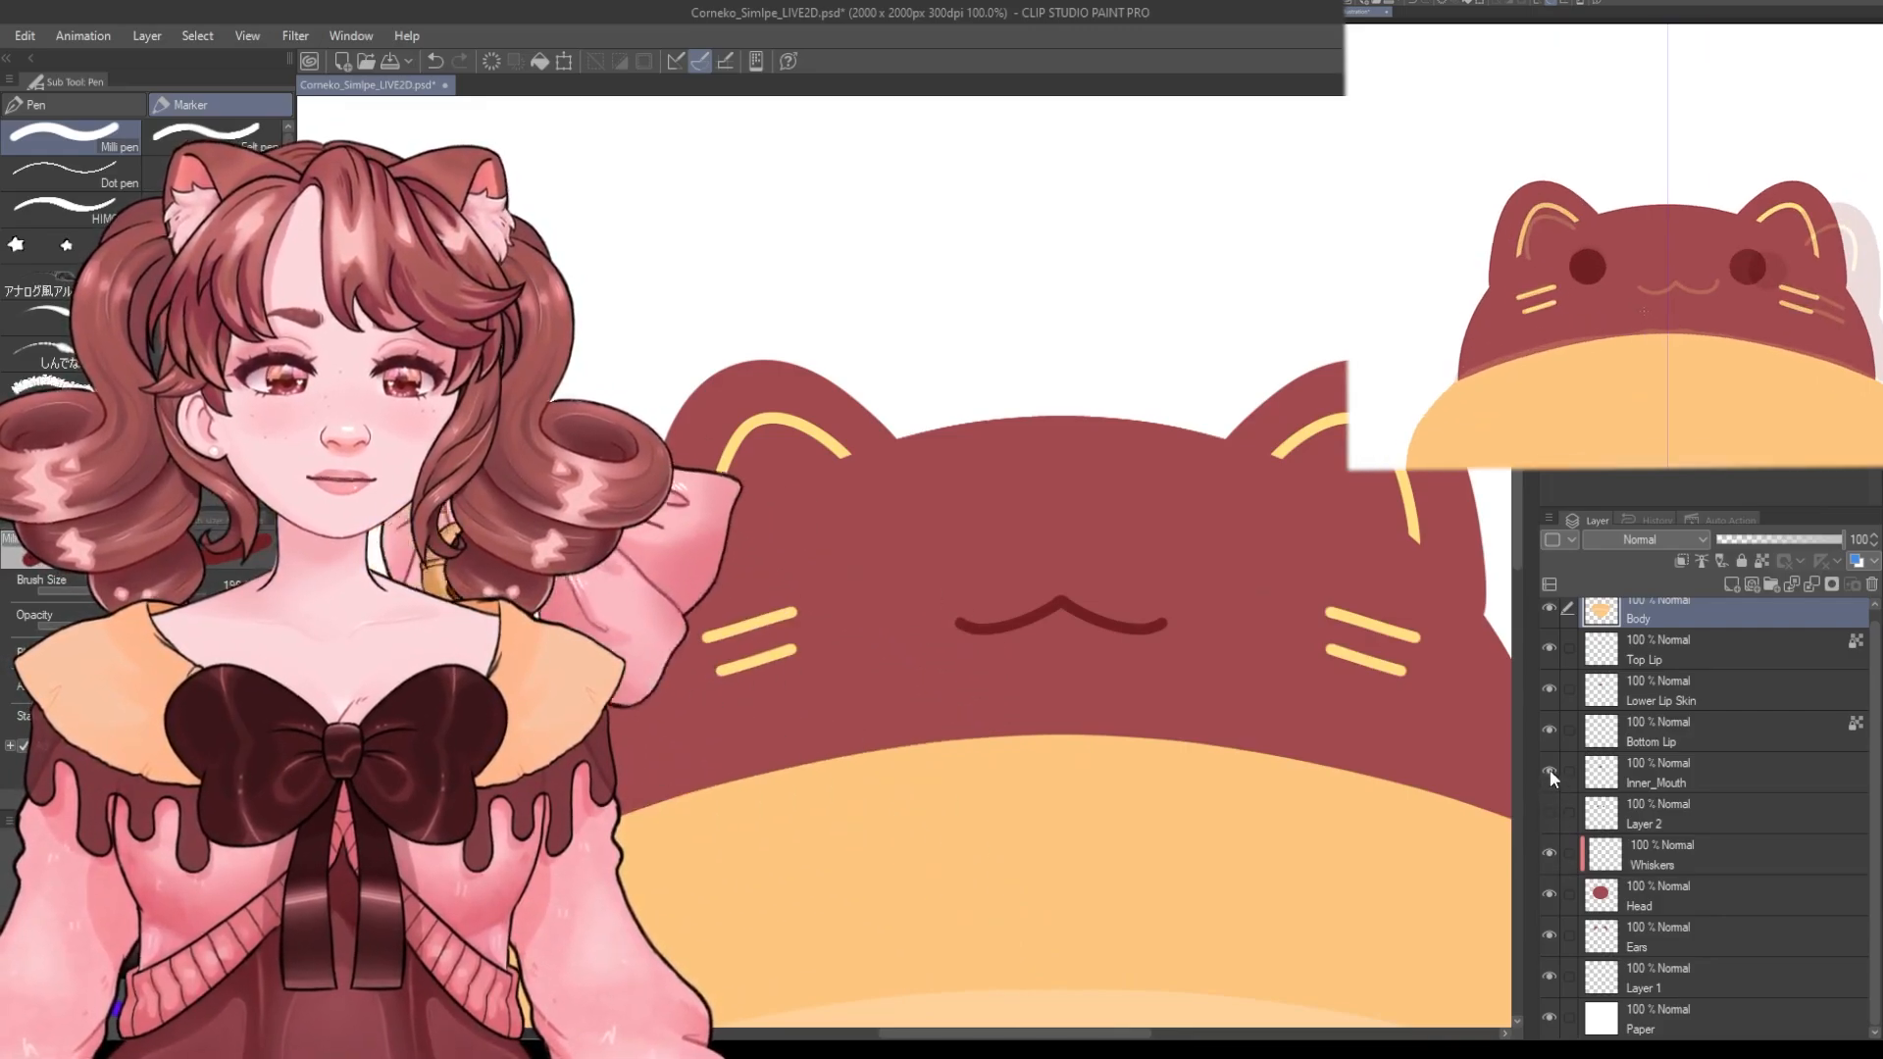
{"action": "left_click", "coordinate": [1550, 774]}
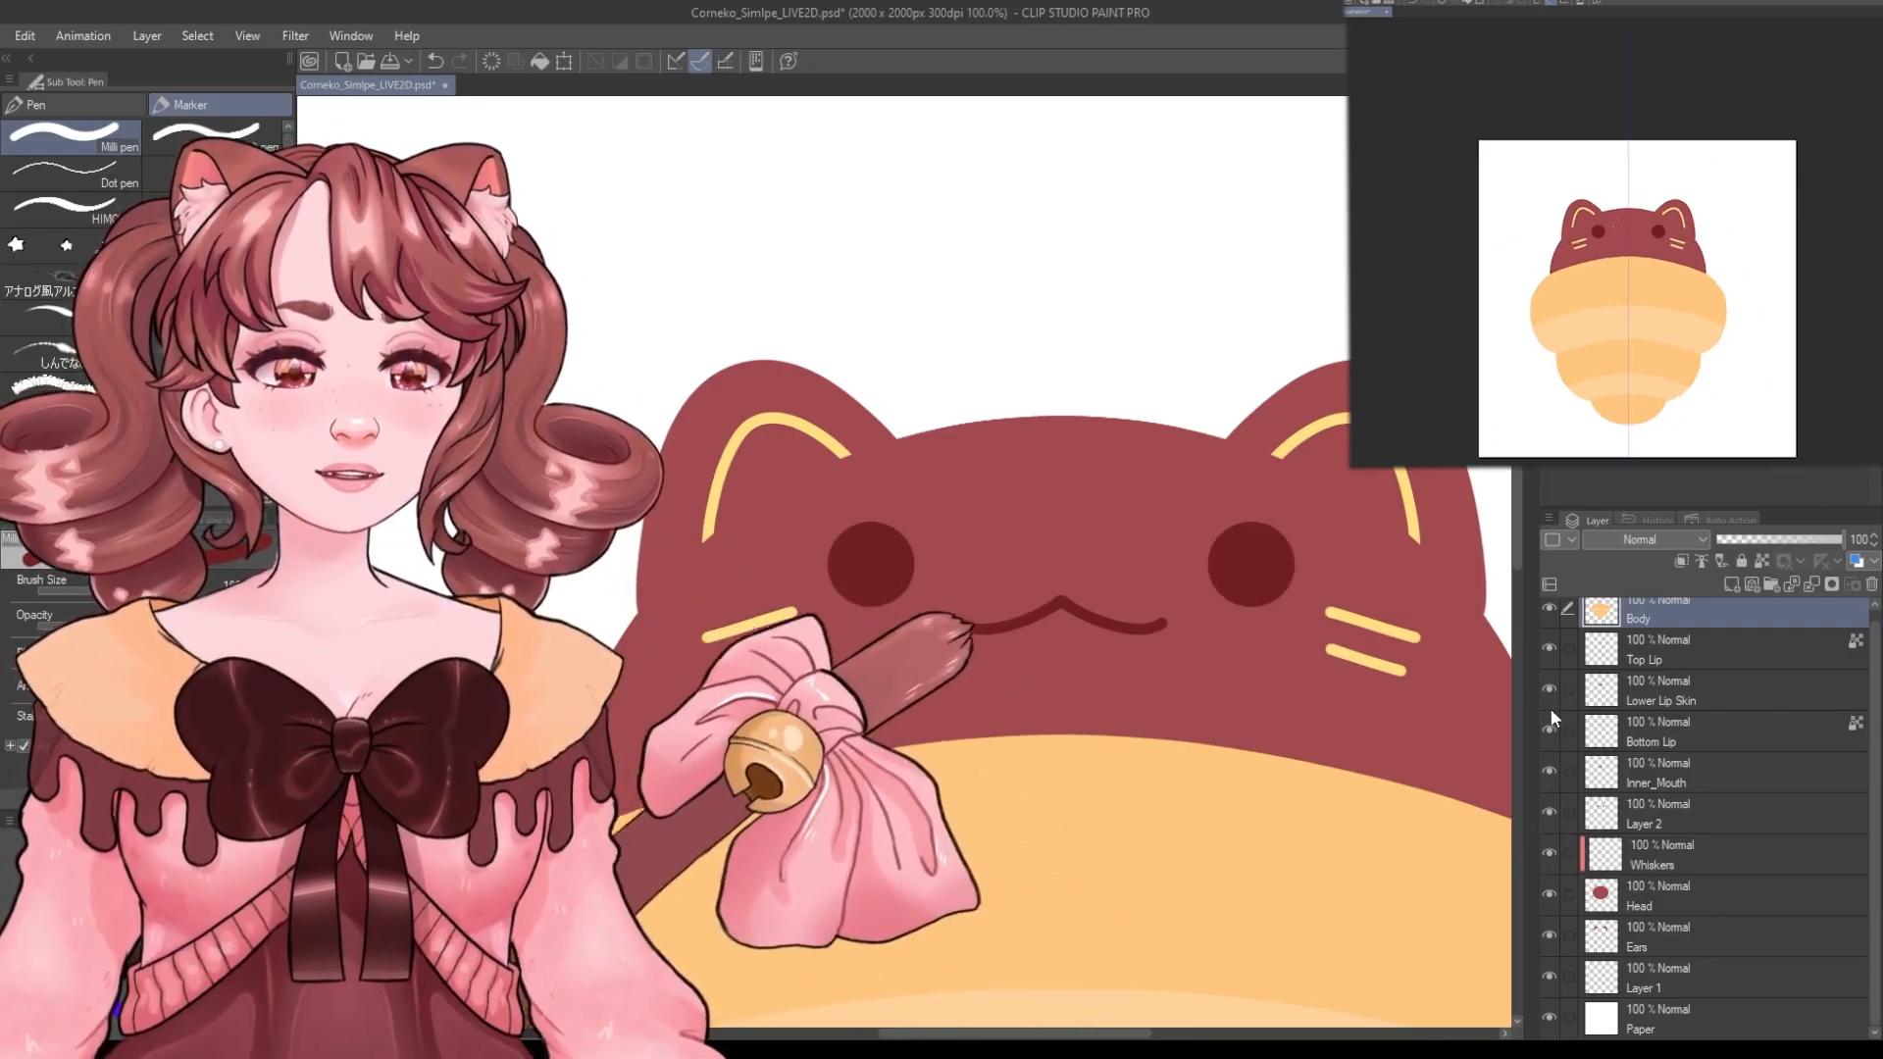
{"action": "scroll", "coordinate": [1059, 1006], "scroll_direction": "right", "scroll_amount": 3}
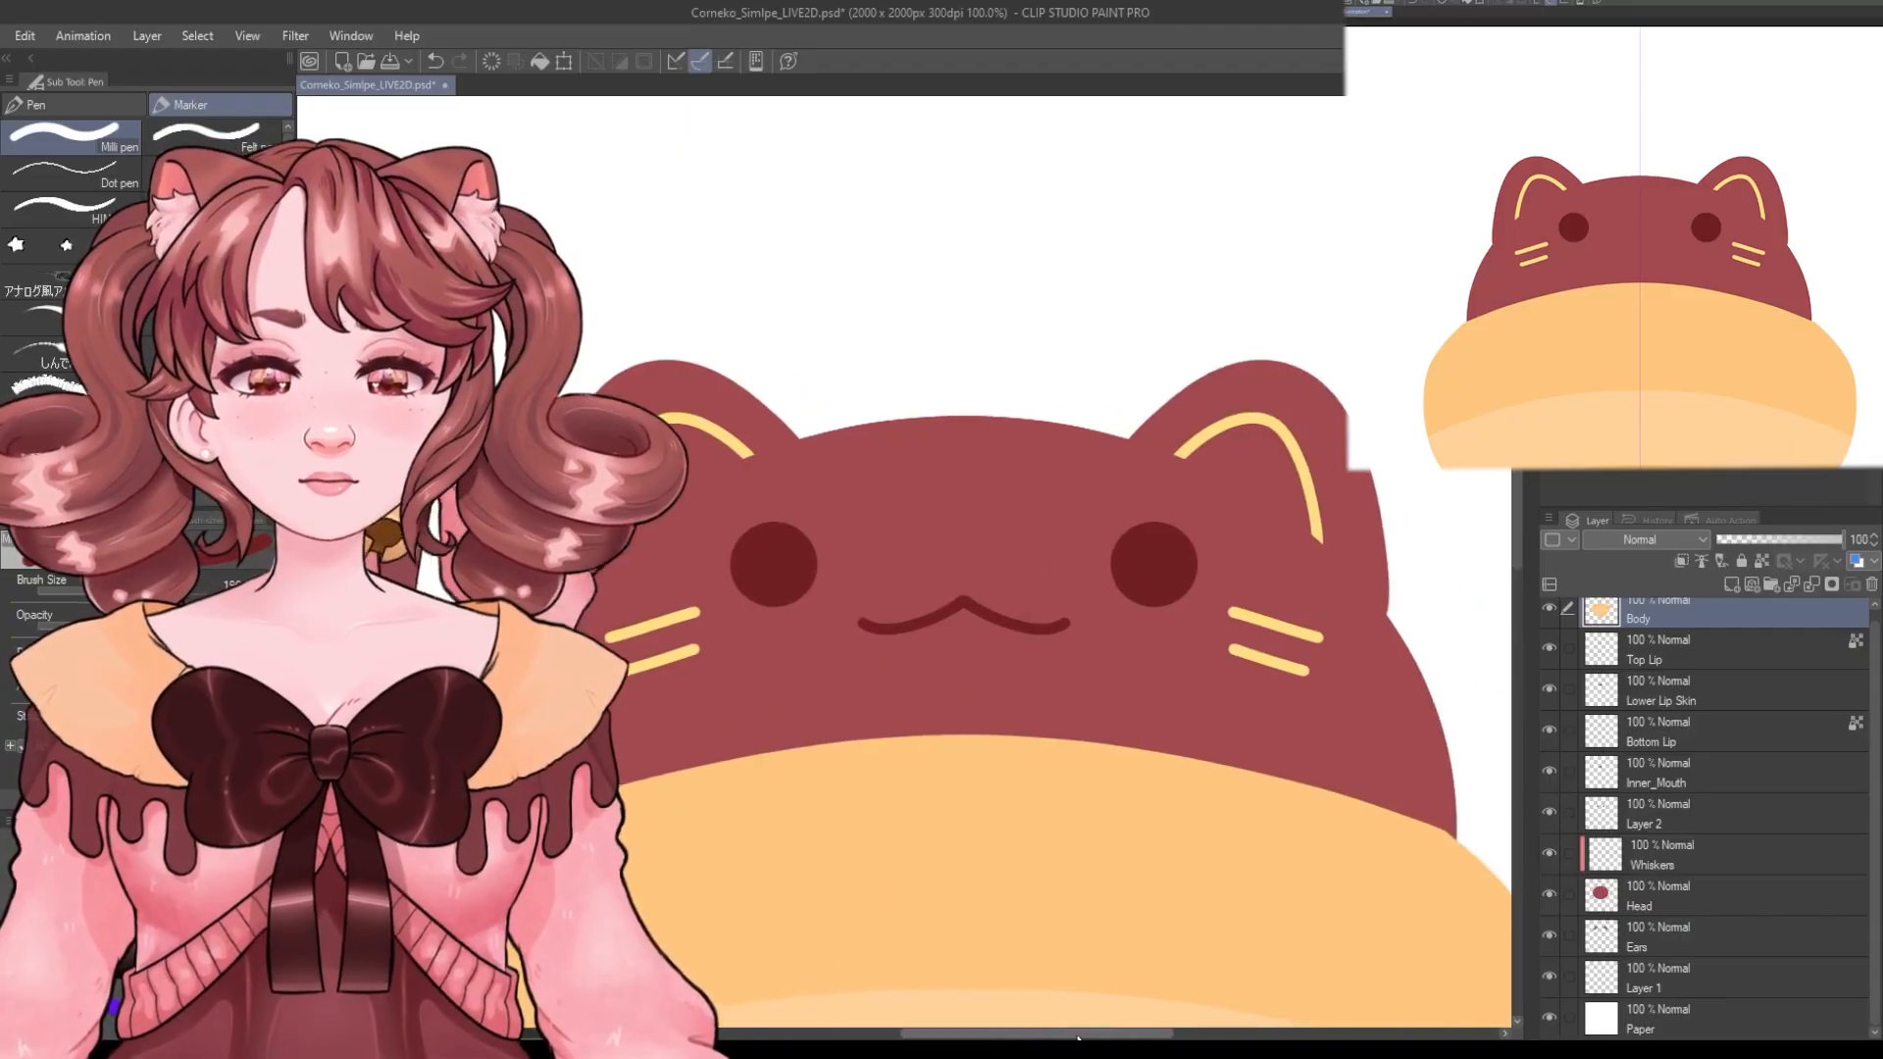
Lasso the left ear on the Ears layer and paste it as a copy onto a new Ears Copy layer.
{"action": "left_click", "coordinate": [1651, 932]}
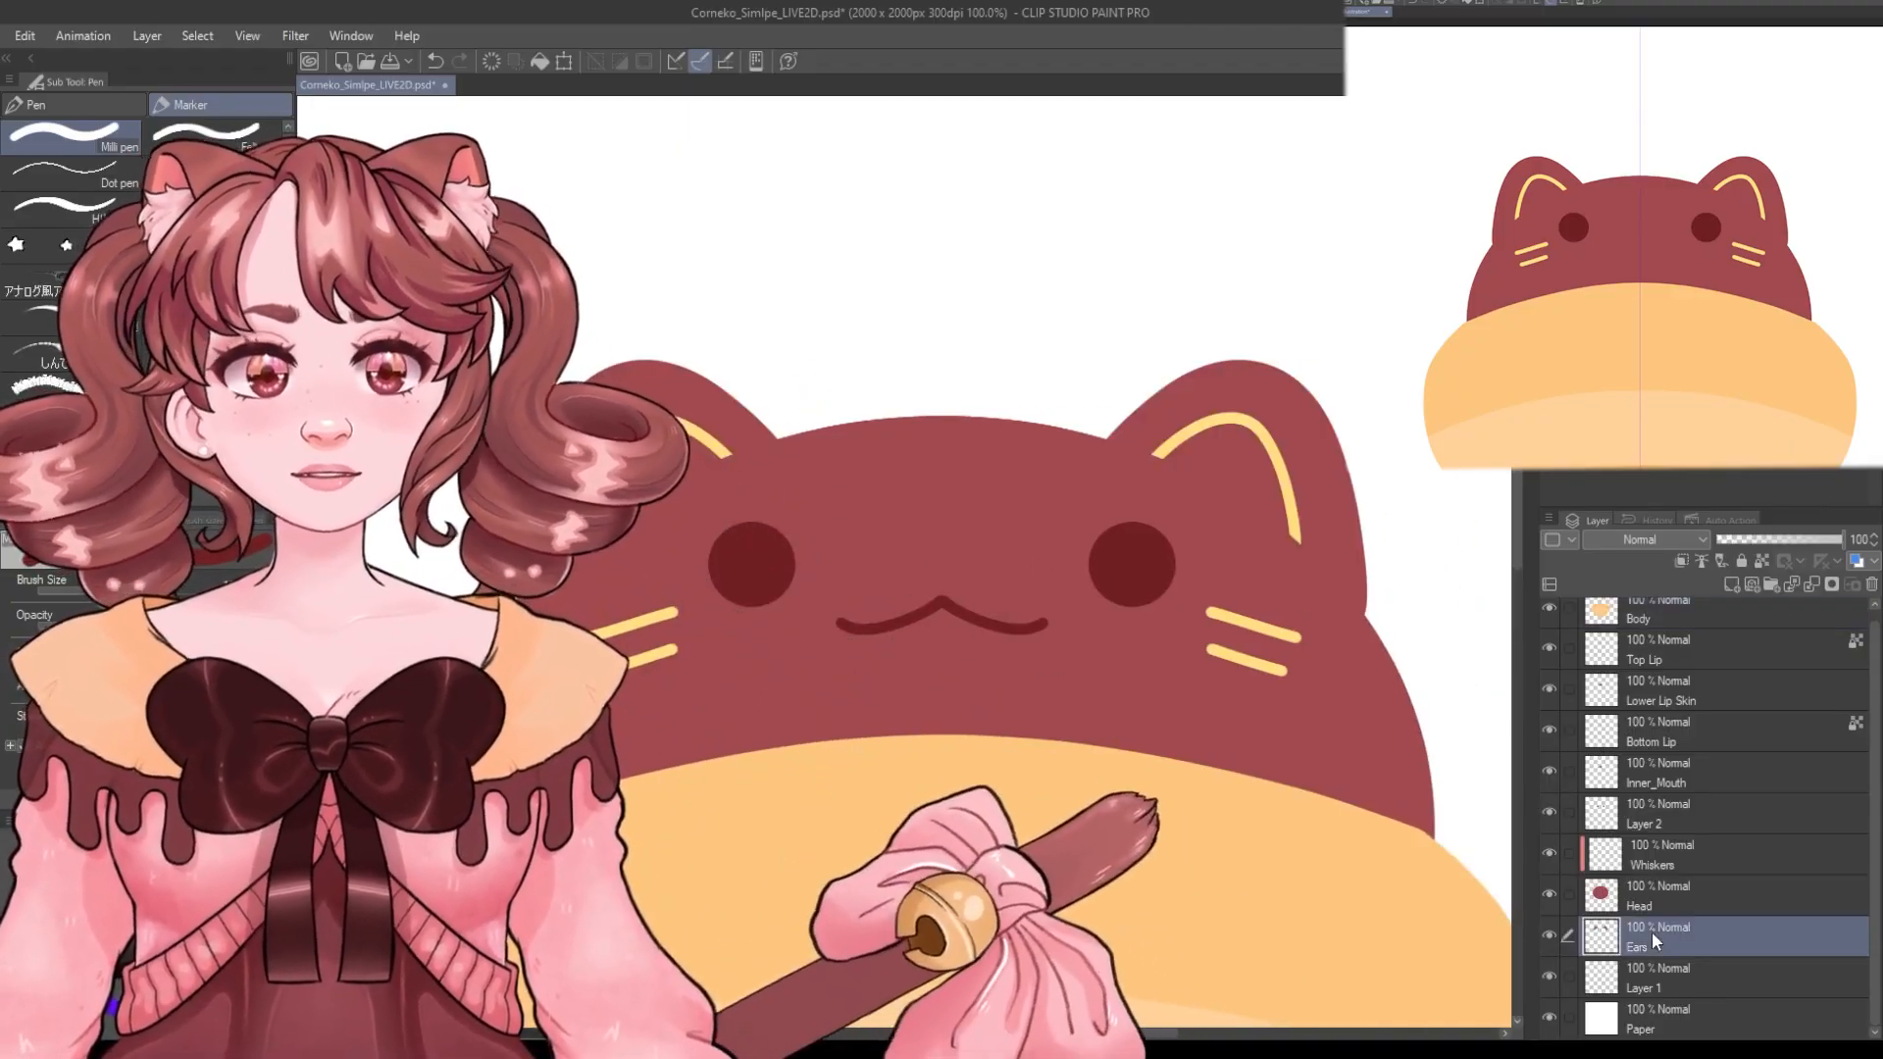
{"action": "scroll", "coordinate": [946, 655], "scroll_direction": "down", "scroll_amount": 1}
{"action": "scroll", "coordinate": [1596, 262], "scroll_direction": "up", "scroll_amount": 2}
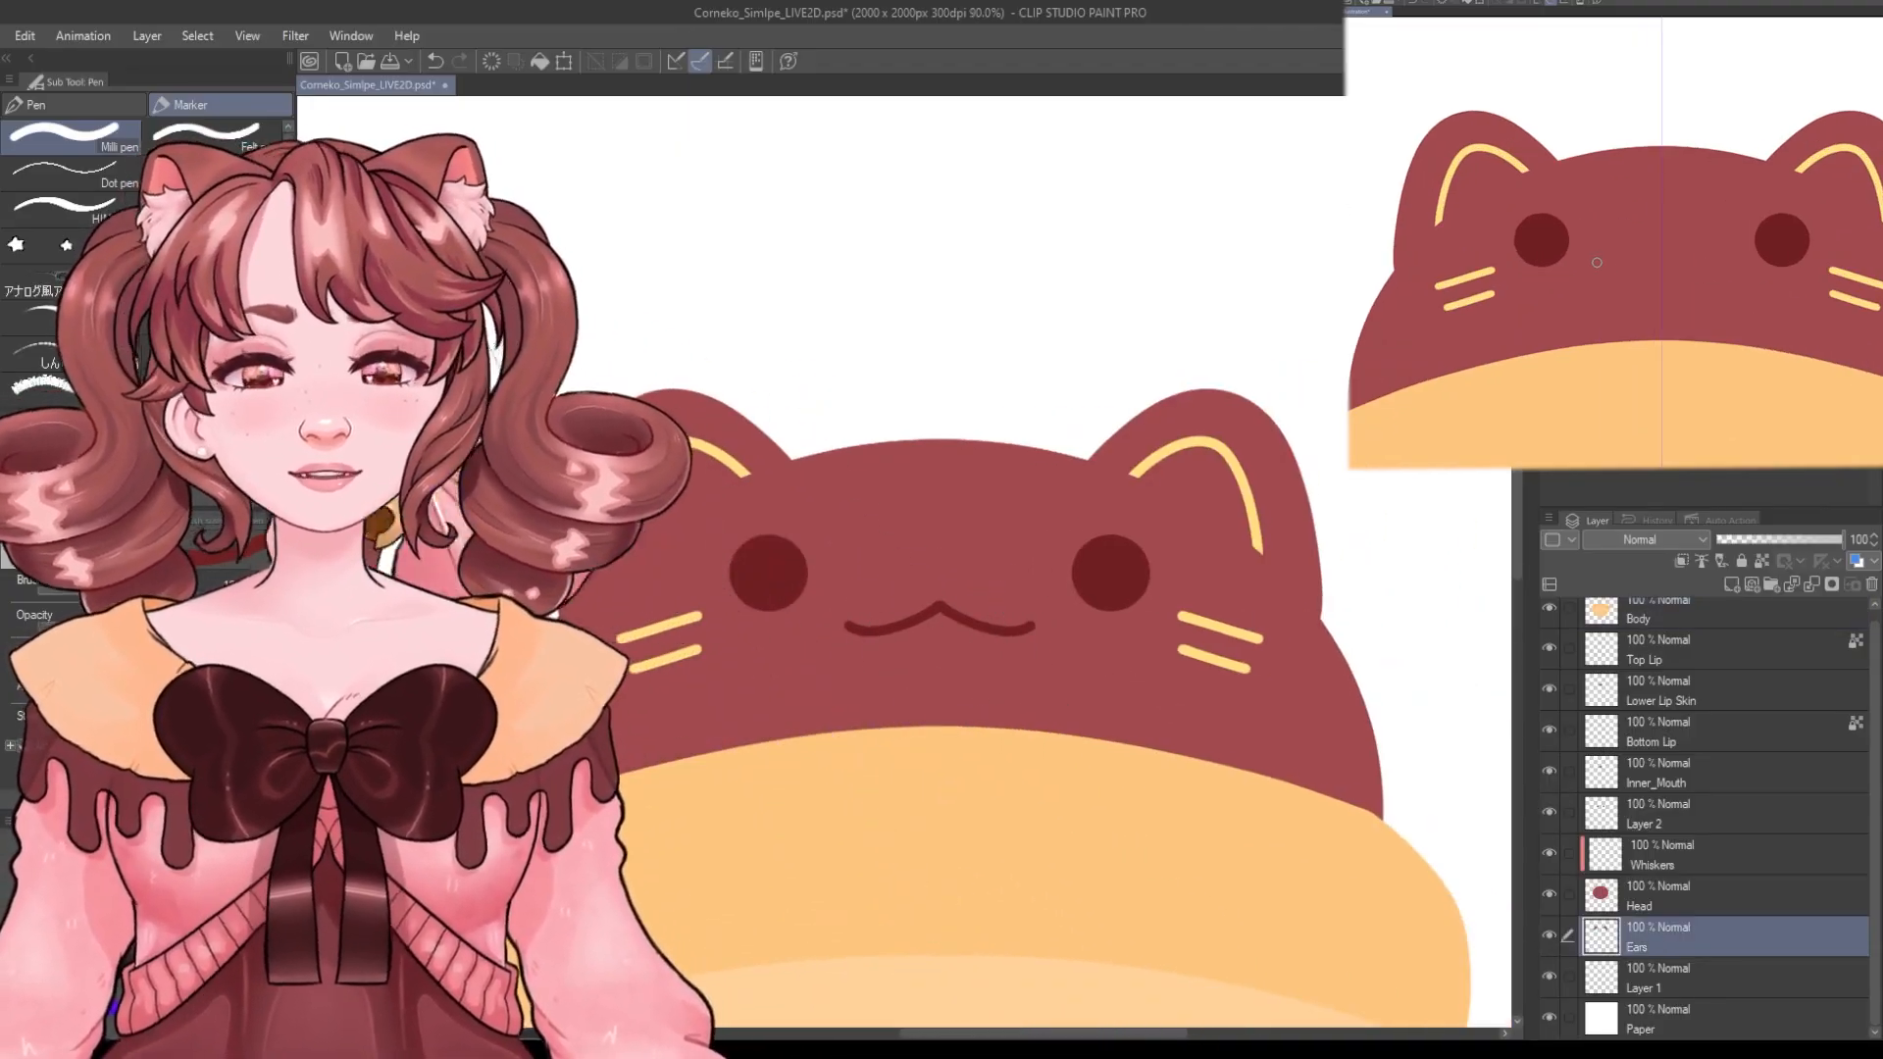
{"action": "key", "text": "m"}
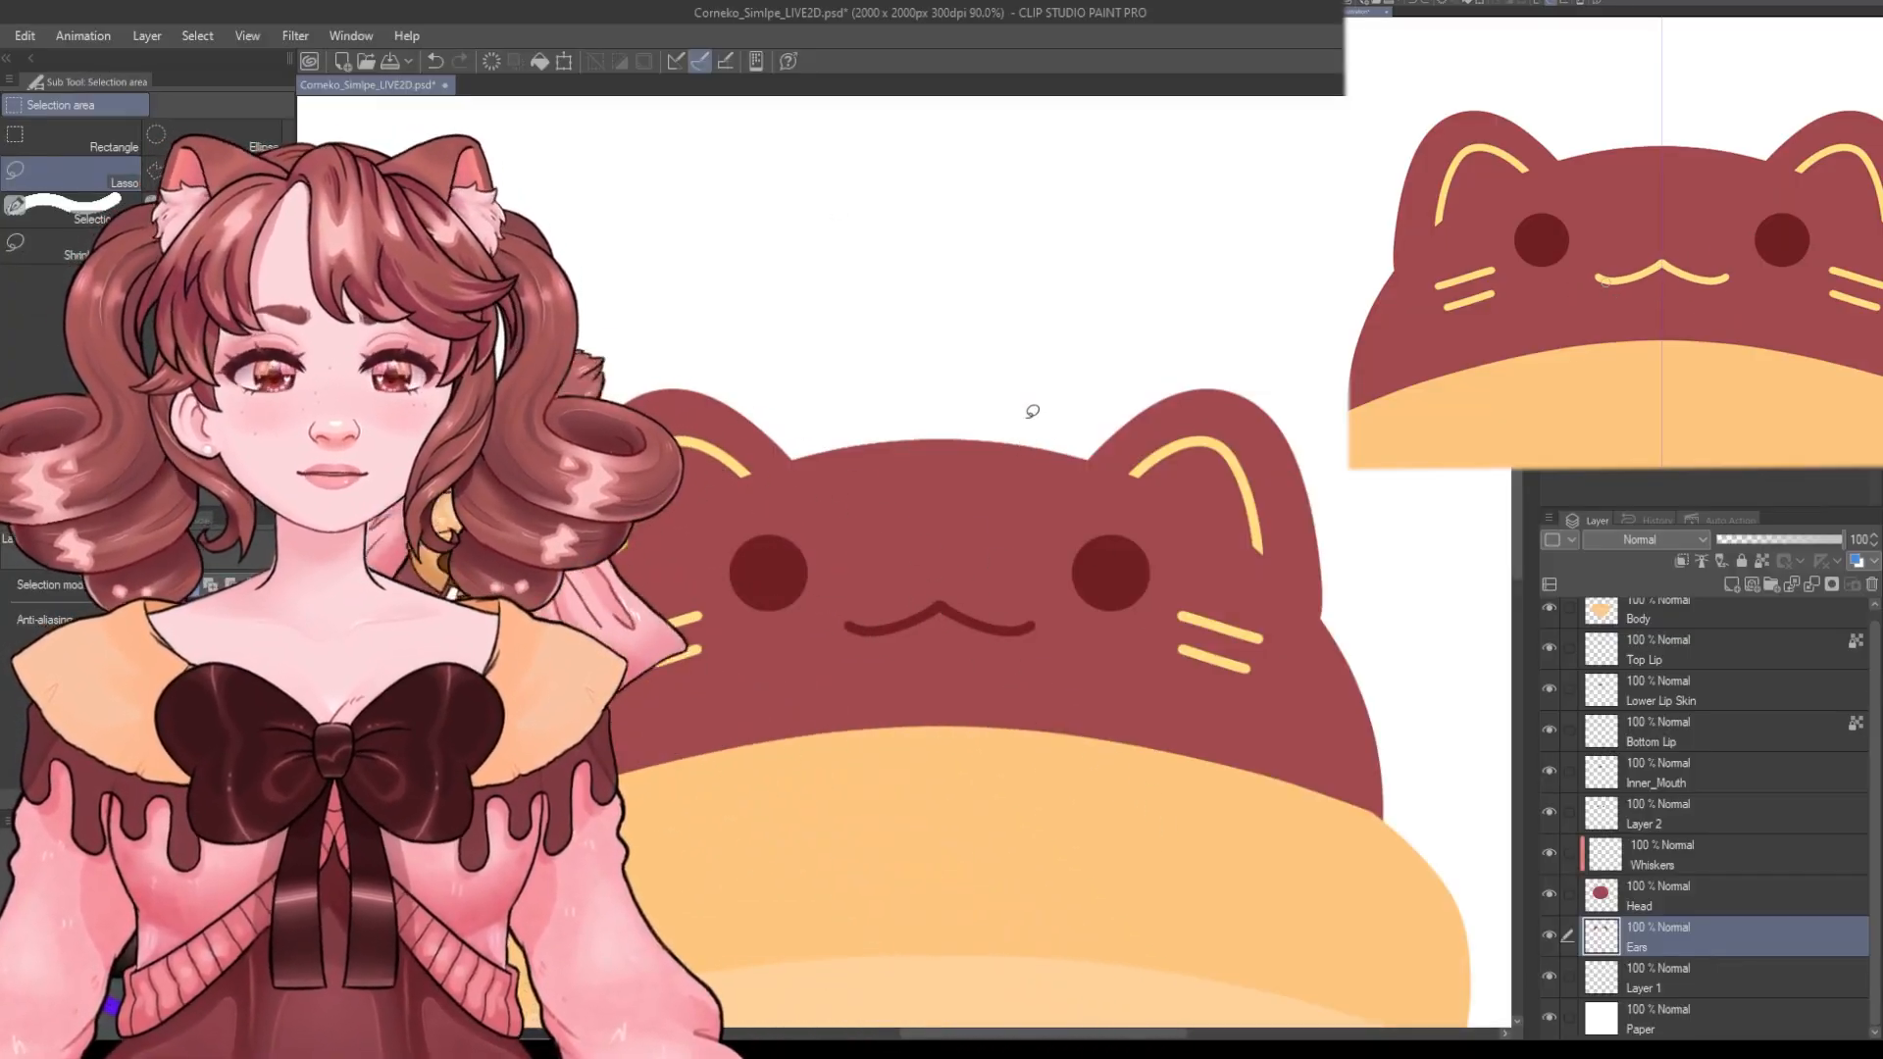
{"action": "scroll", "coordinate": [1033, 411], "scroll_direction": "down", "scroll_amount": 2}
{"action": "mouse_move", "coordinate": [865, 316]}
{"action": "left_mouse_down"}
{"action": "mouse_move", "coordinate": [981, 471]}
{"action": "mouse_move", "coordinate": [627, 608]}
{"action": "mouse_move", "coordinate": [643, 388]}
{"action": "left_mouse_up"}
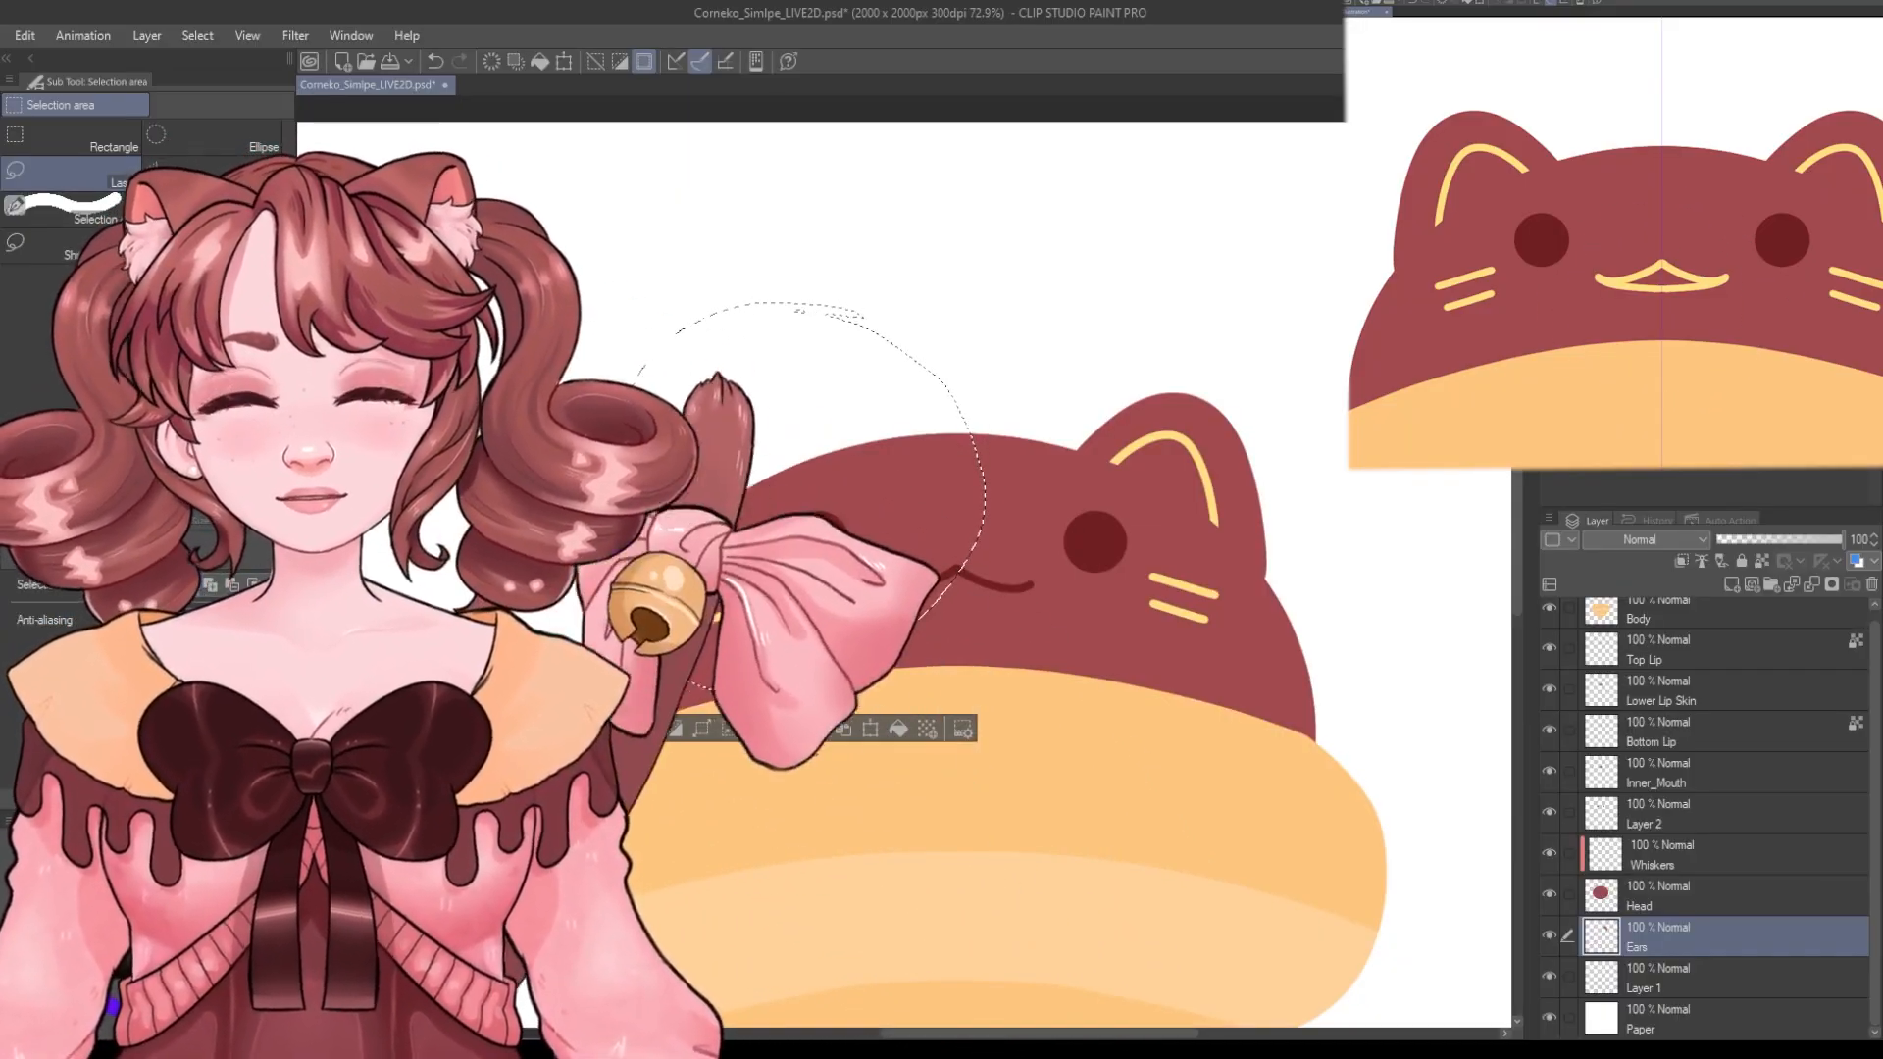
{"action": "key", "text": "ctrl+v"}
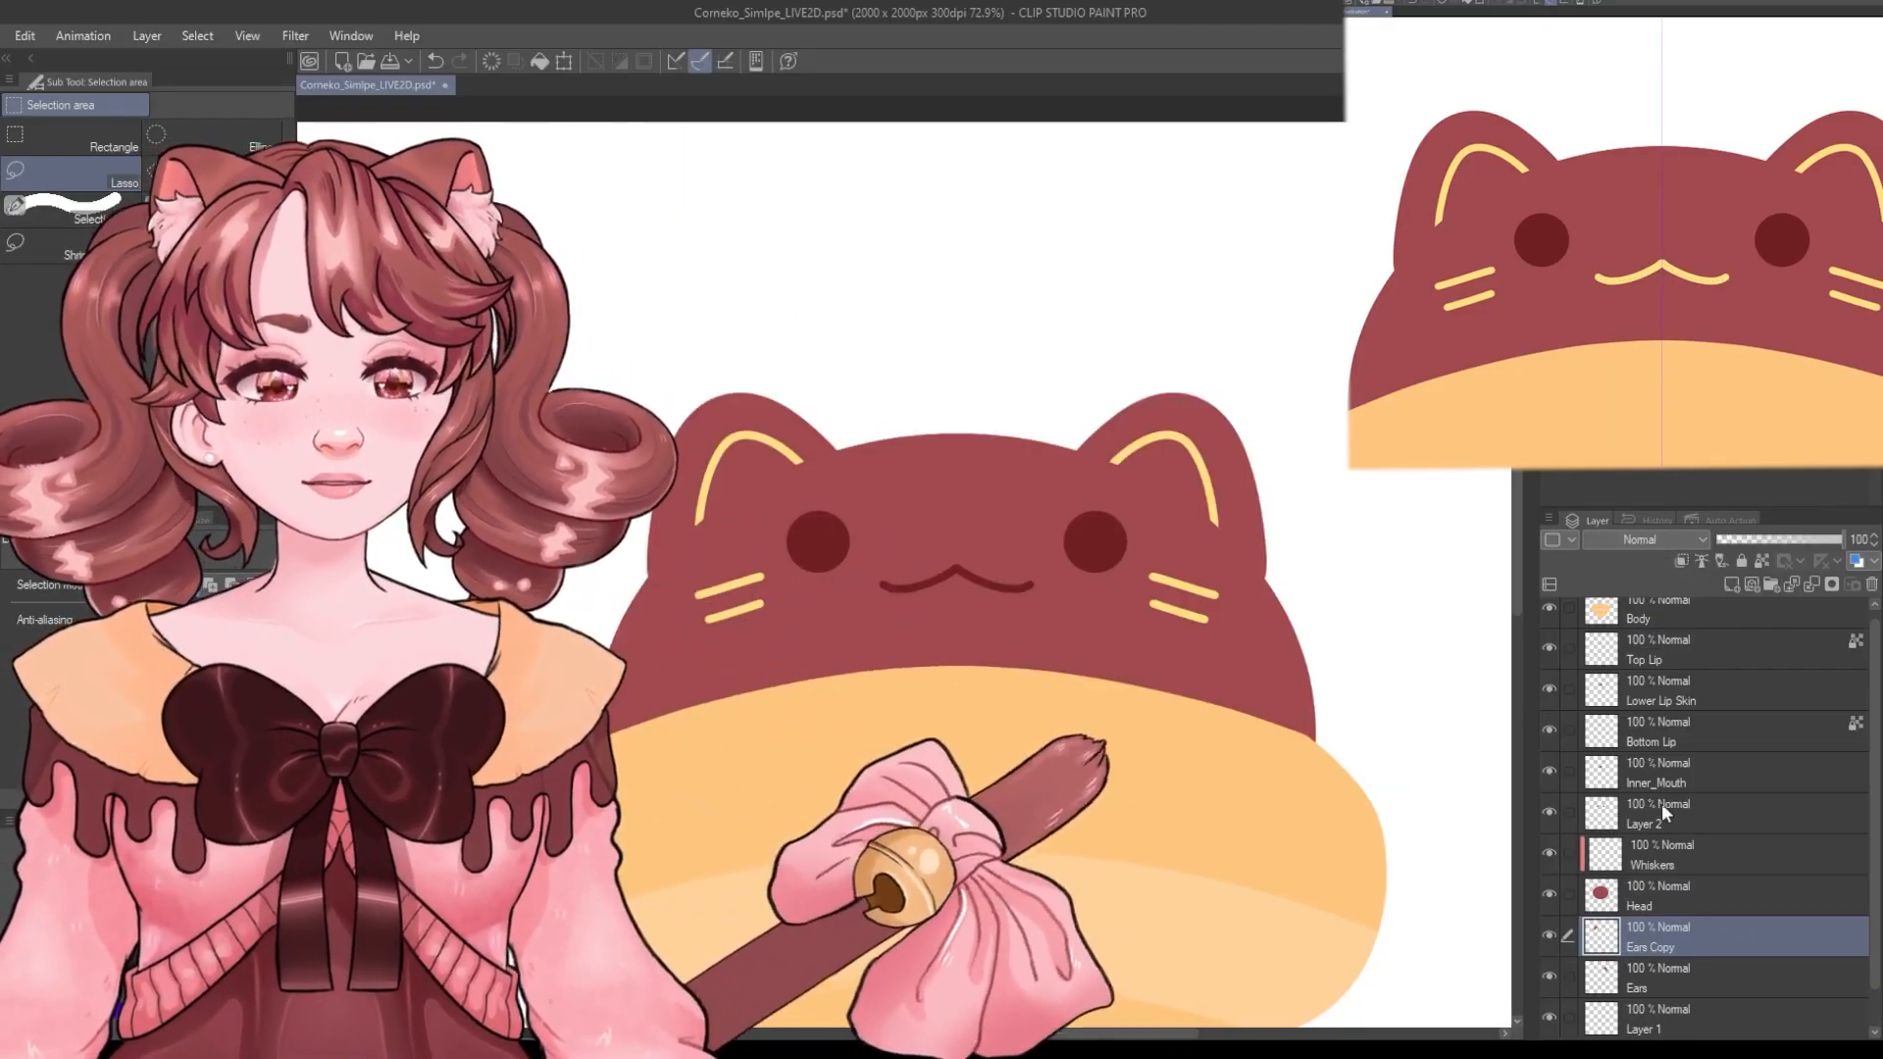
Toggle the mouth layers' visibility and zoom into the mouth to examine the lip and inner mouth parts.
{"action": "scroll", "coordinate": [787, 544], "scroll_direction": "up", "scroll_amount": 3}
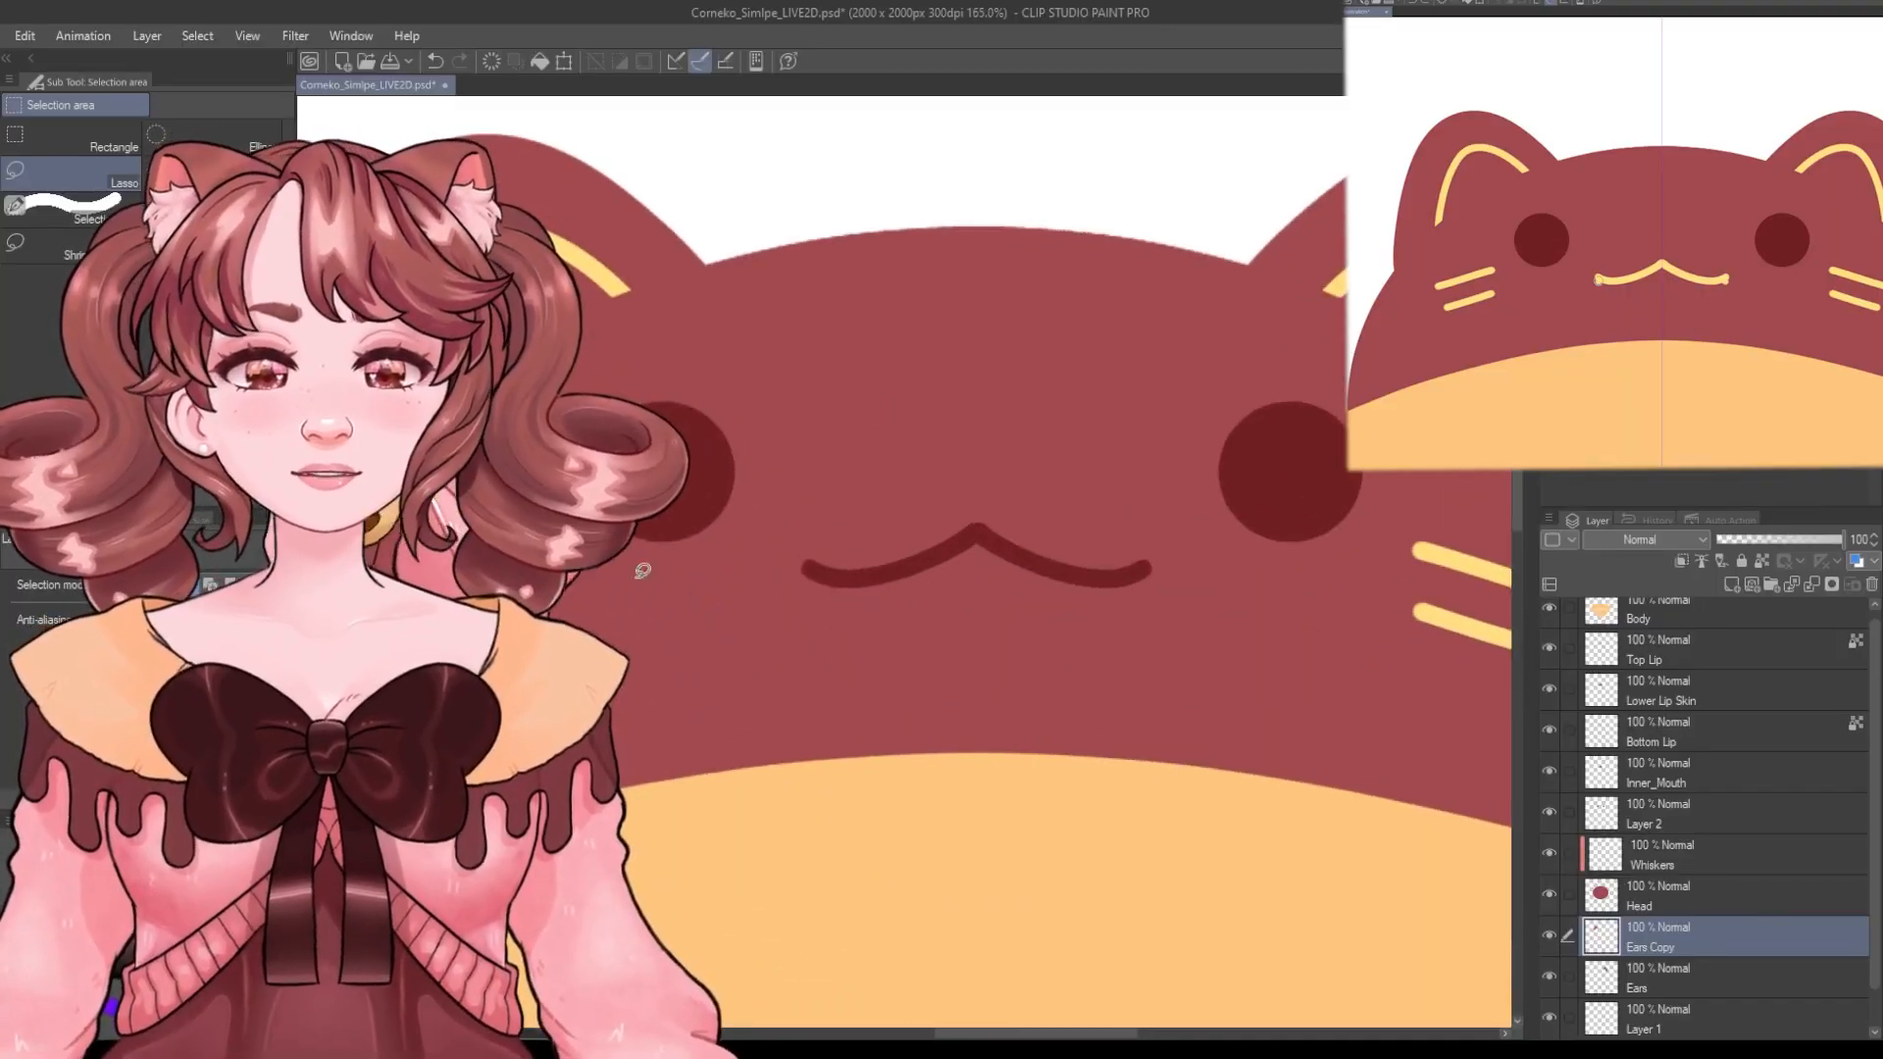
{"action": "scroll", "coordinate": [1650, 792], "scroll_direction": "up", "scroll_amount": 1}
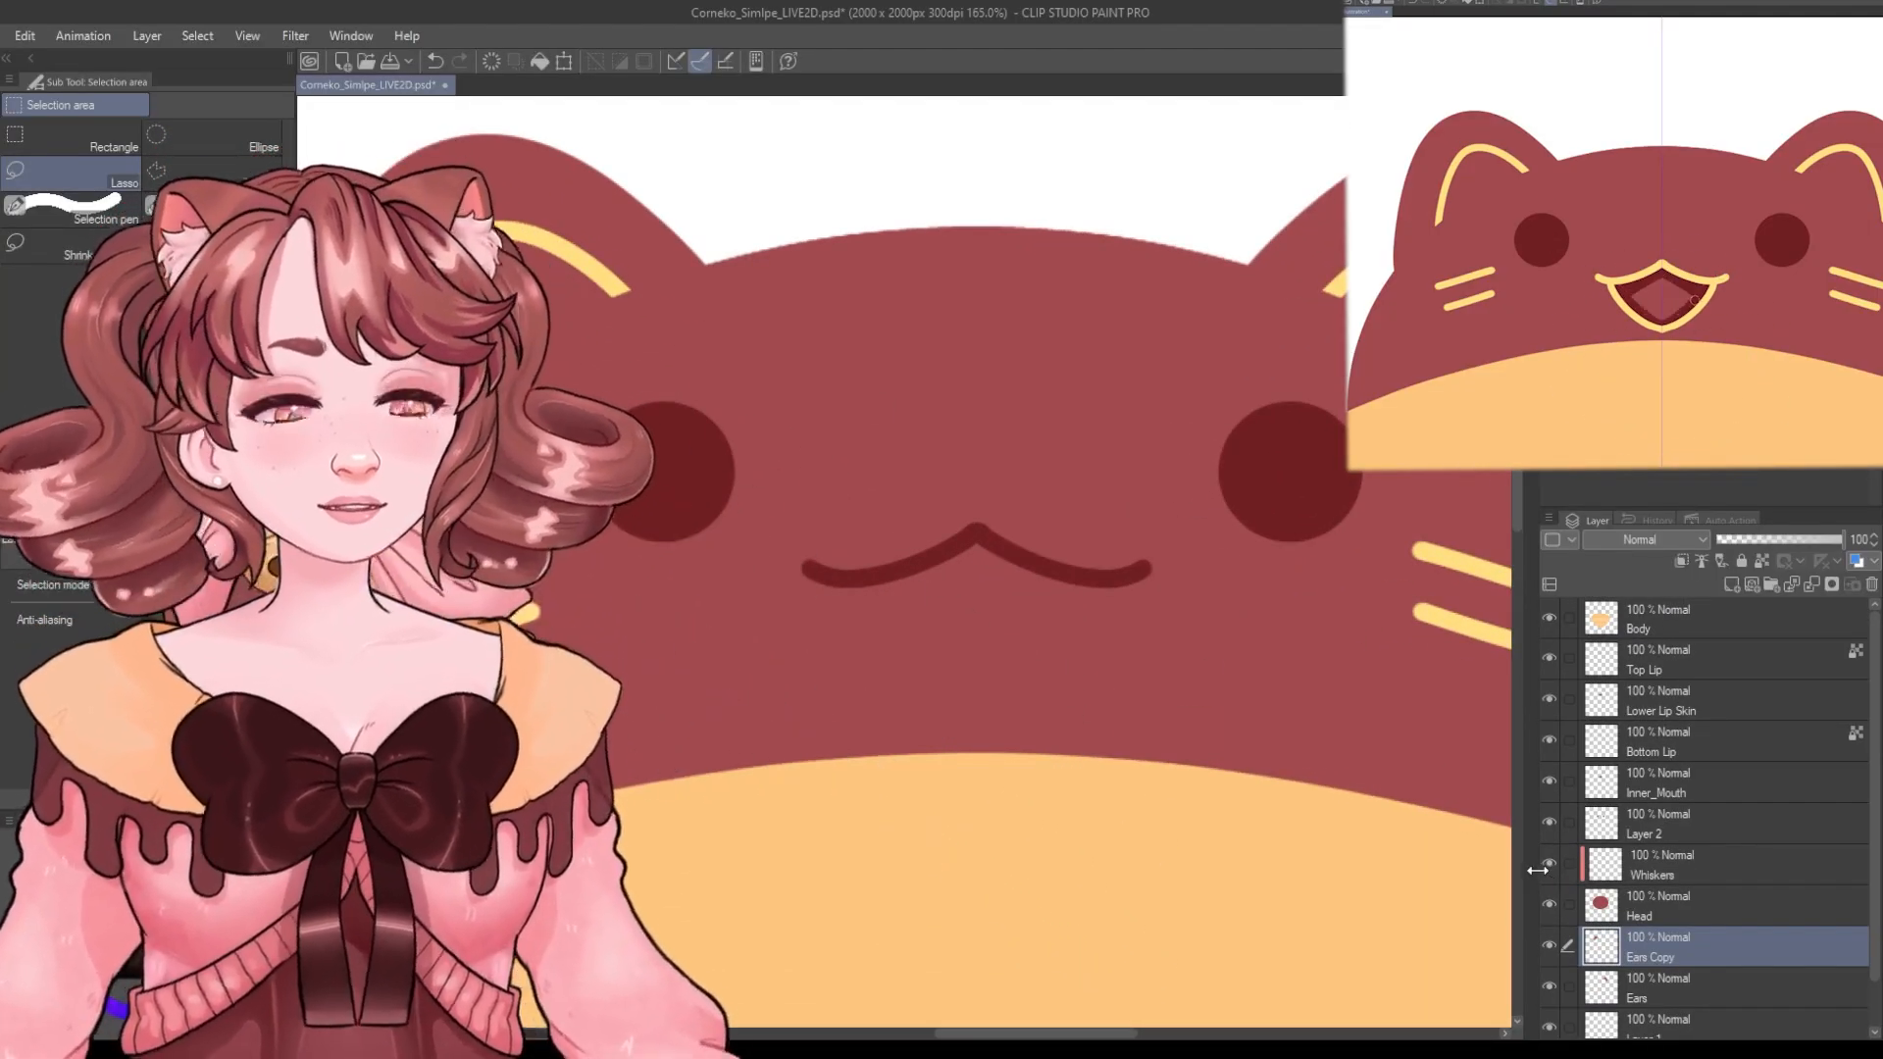
{"action": "left_click_drag", "start_coordinate": [950, 1035], "coordinate": [966, 1035]}
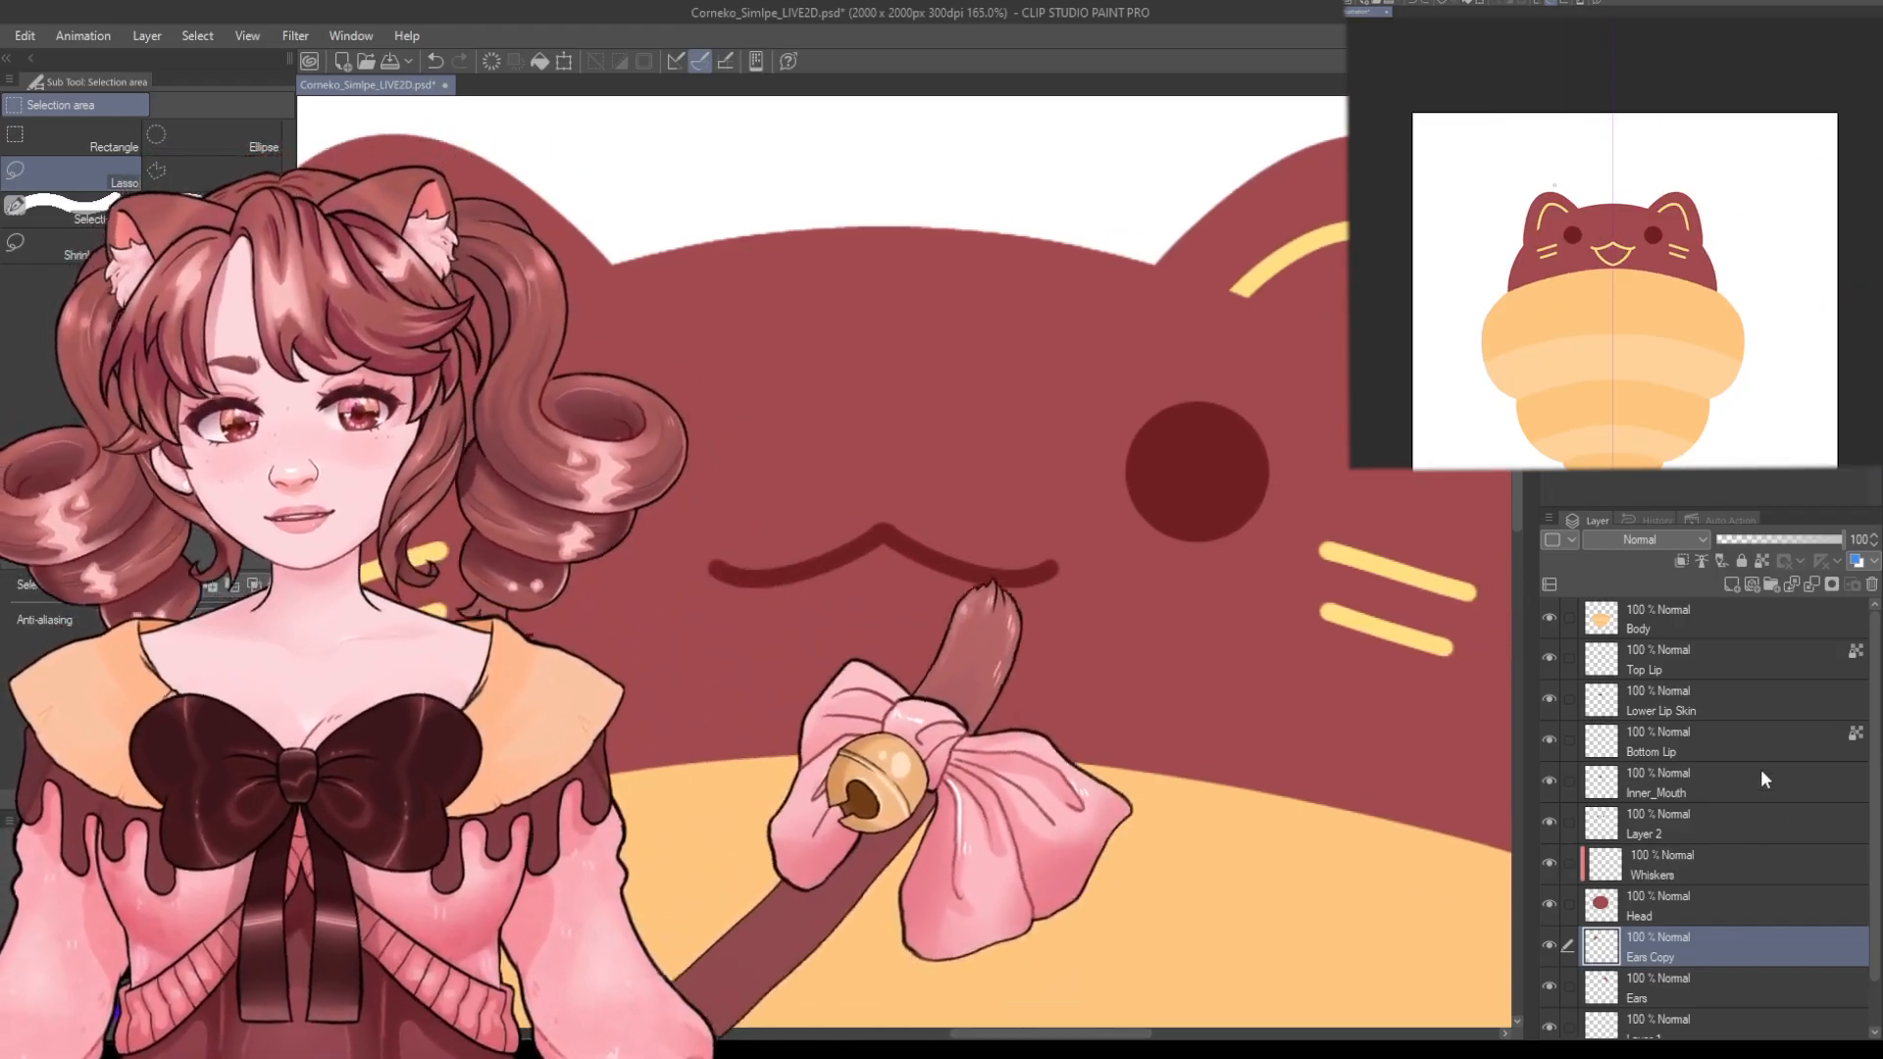
{"action": "left_click", "coordinate": [1549, 781]}
{"action": "left_click", "coordinate": [1550, 741]}
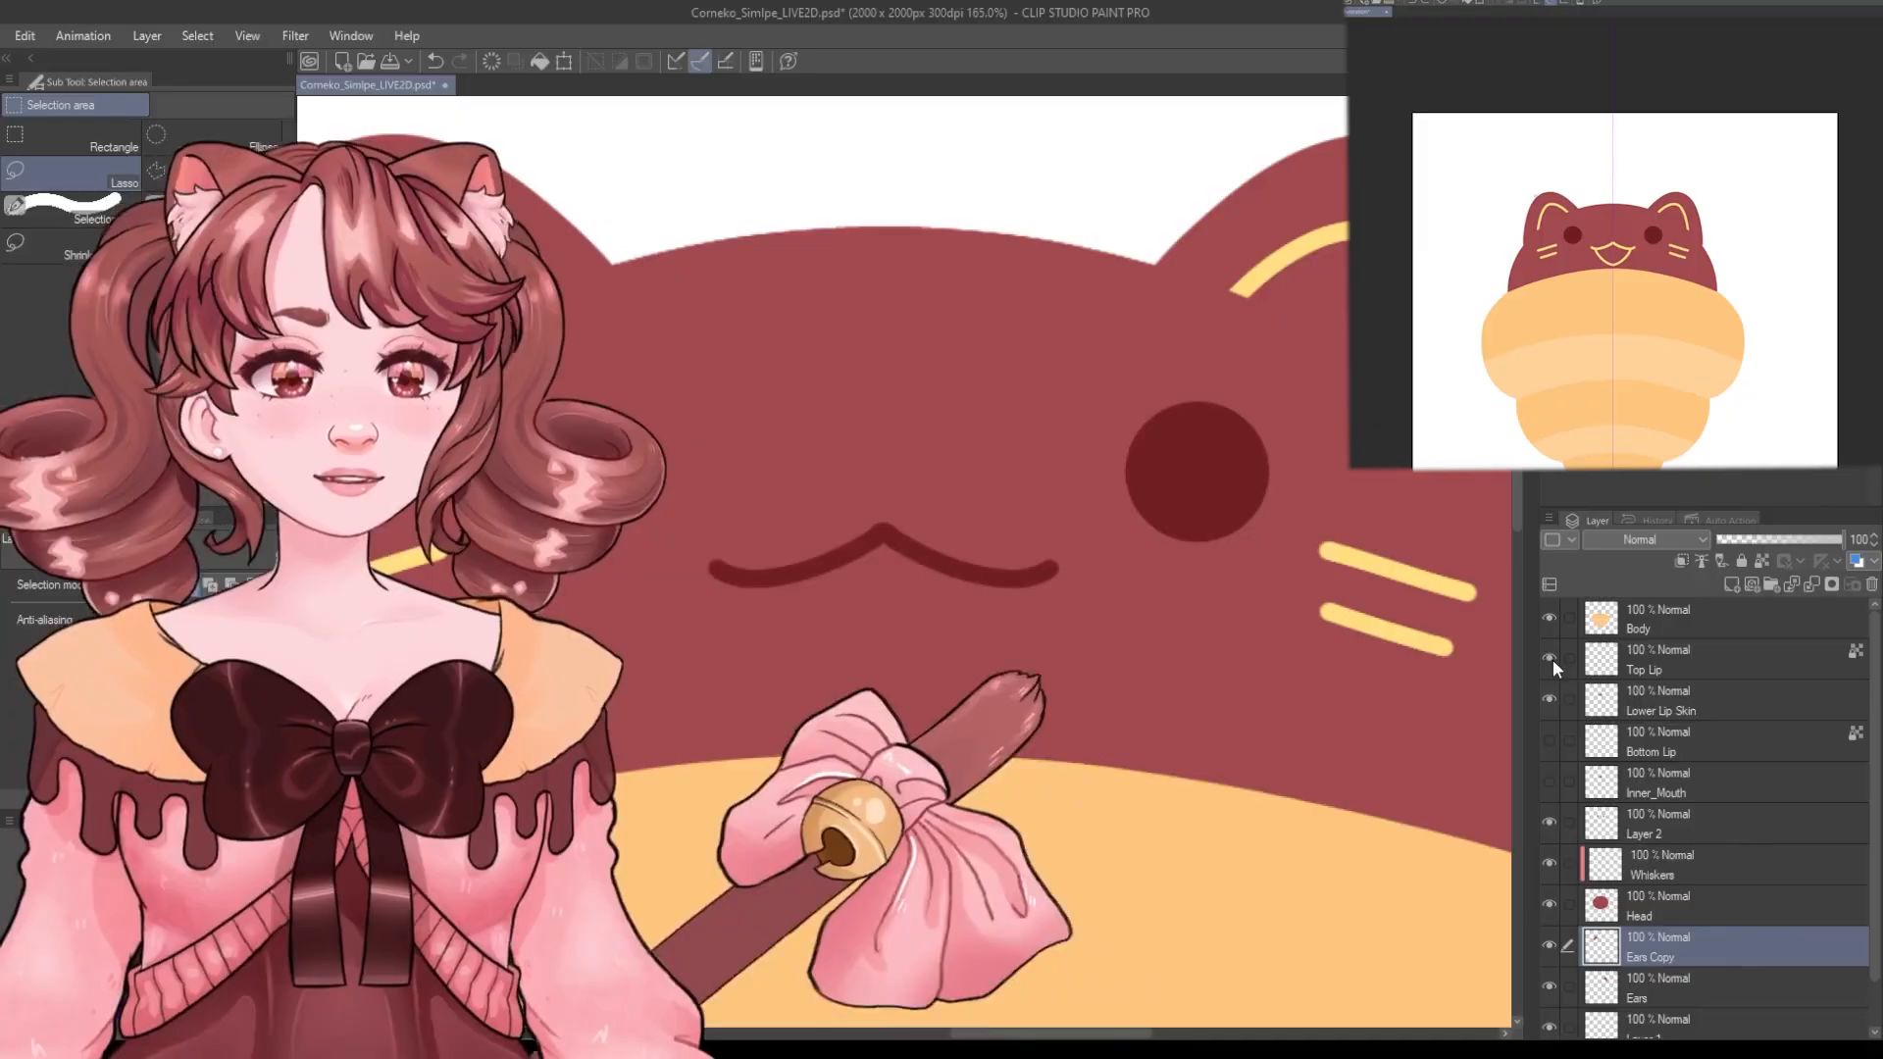
{"action": "left_click", "coordinate": [1550, 659]}
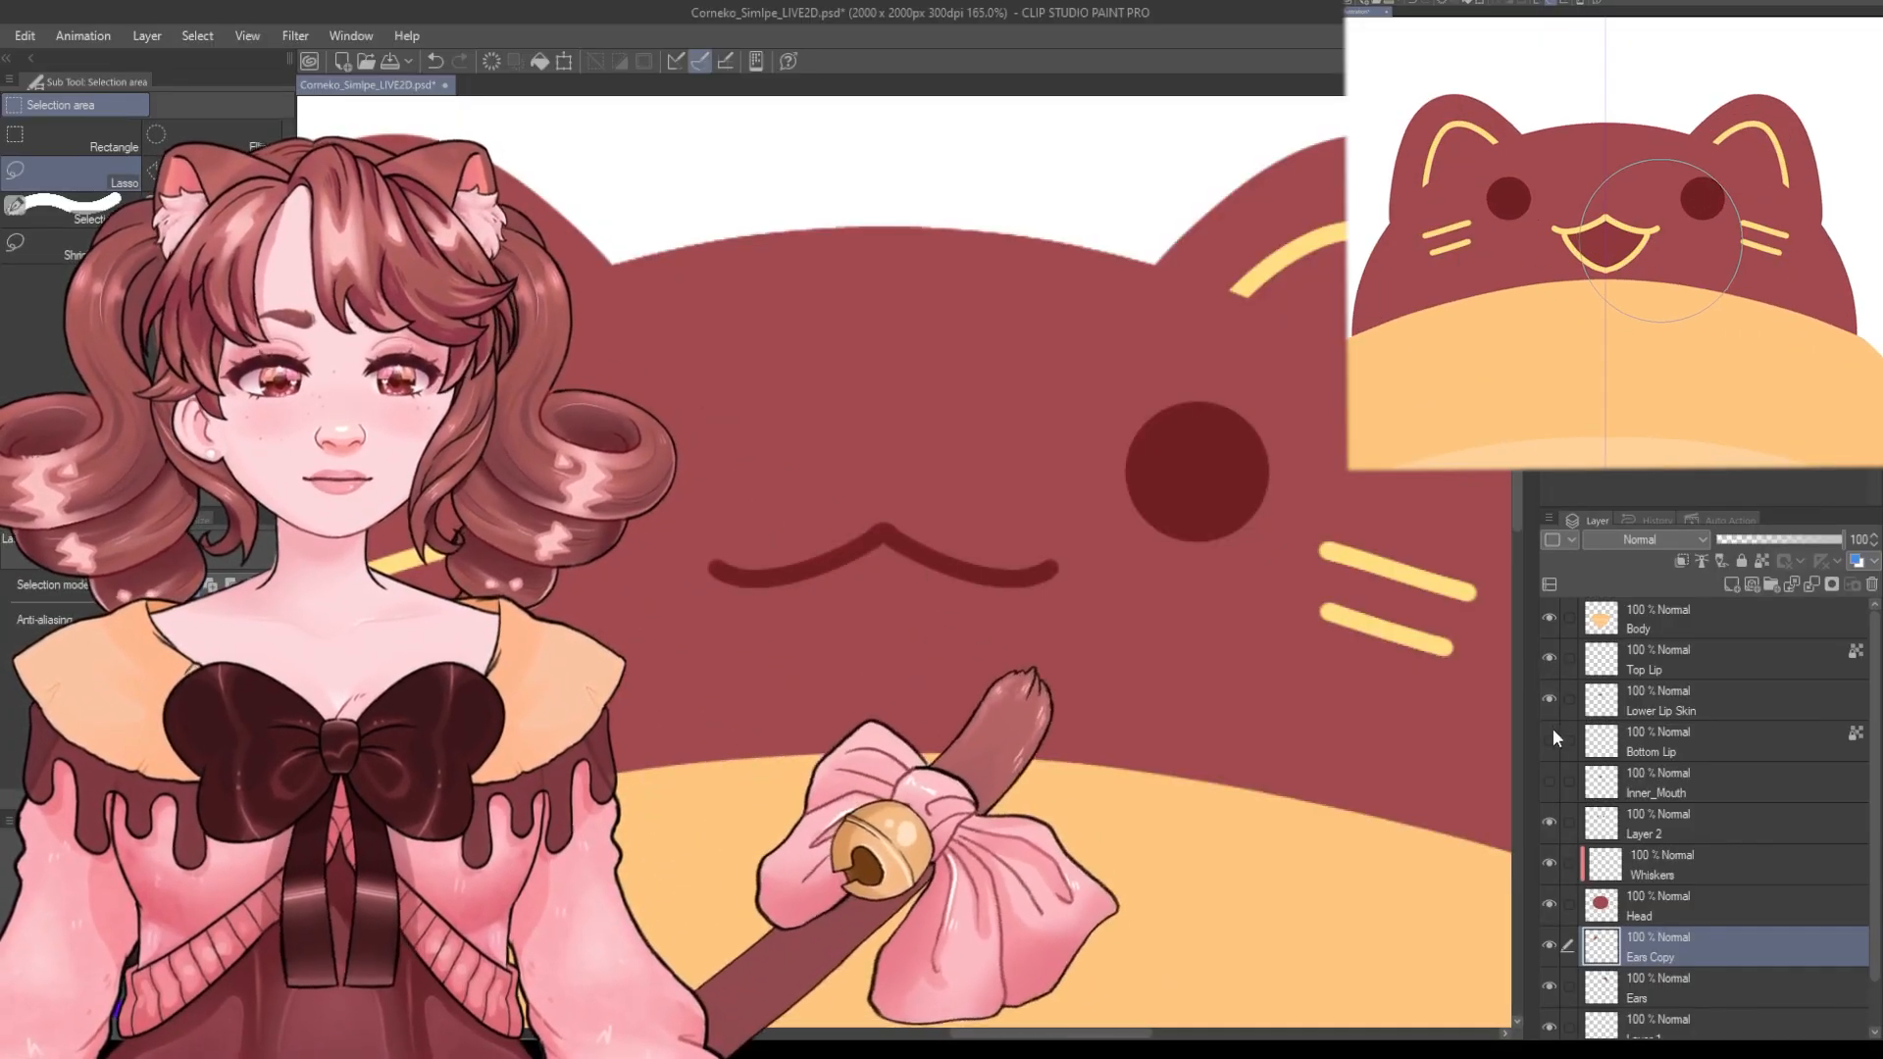
{"action": "left_click", "coordinate": [1548, 740]}
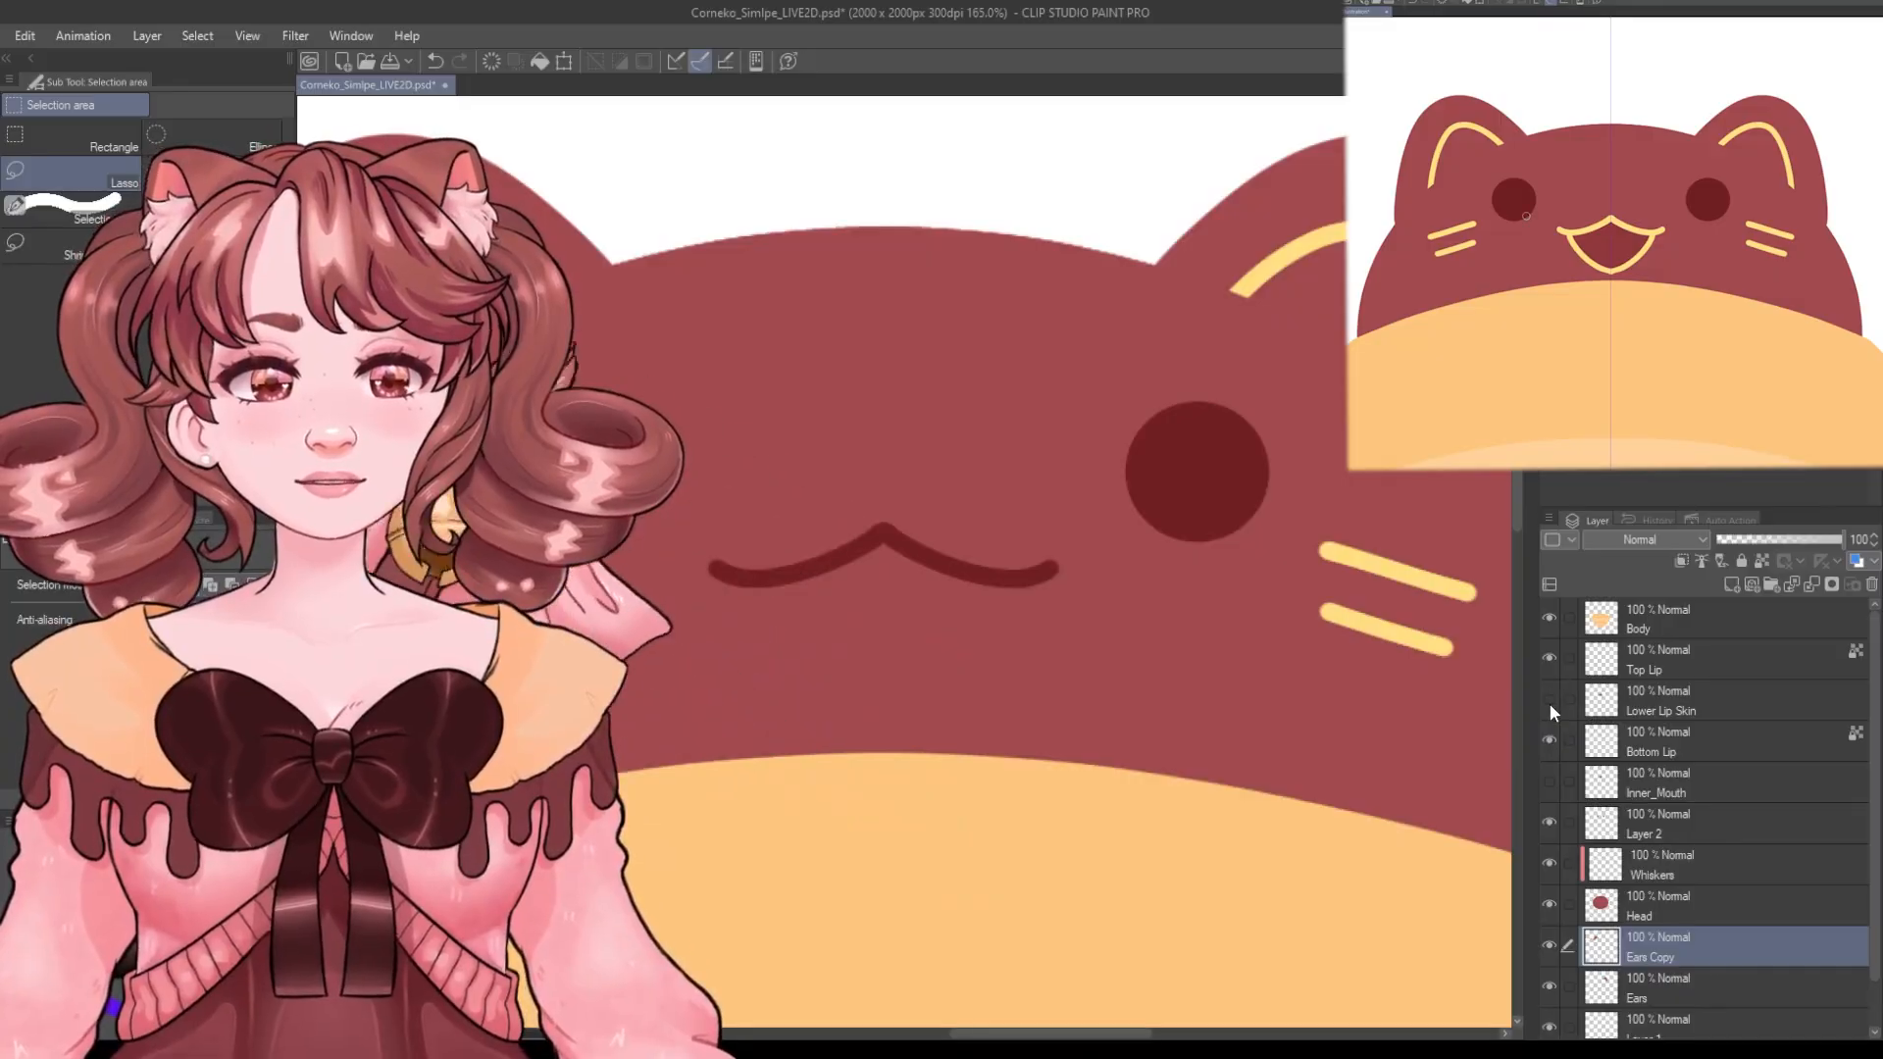
{"action": "left_click", "coordinate": [1549, 740]}
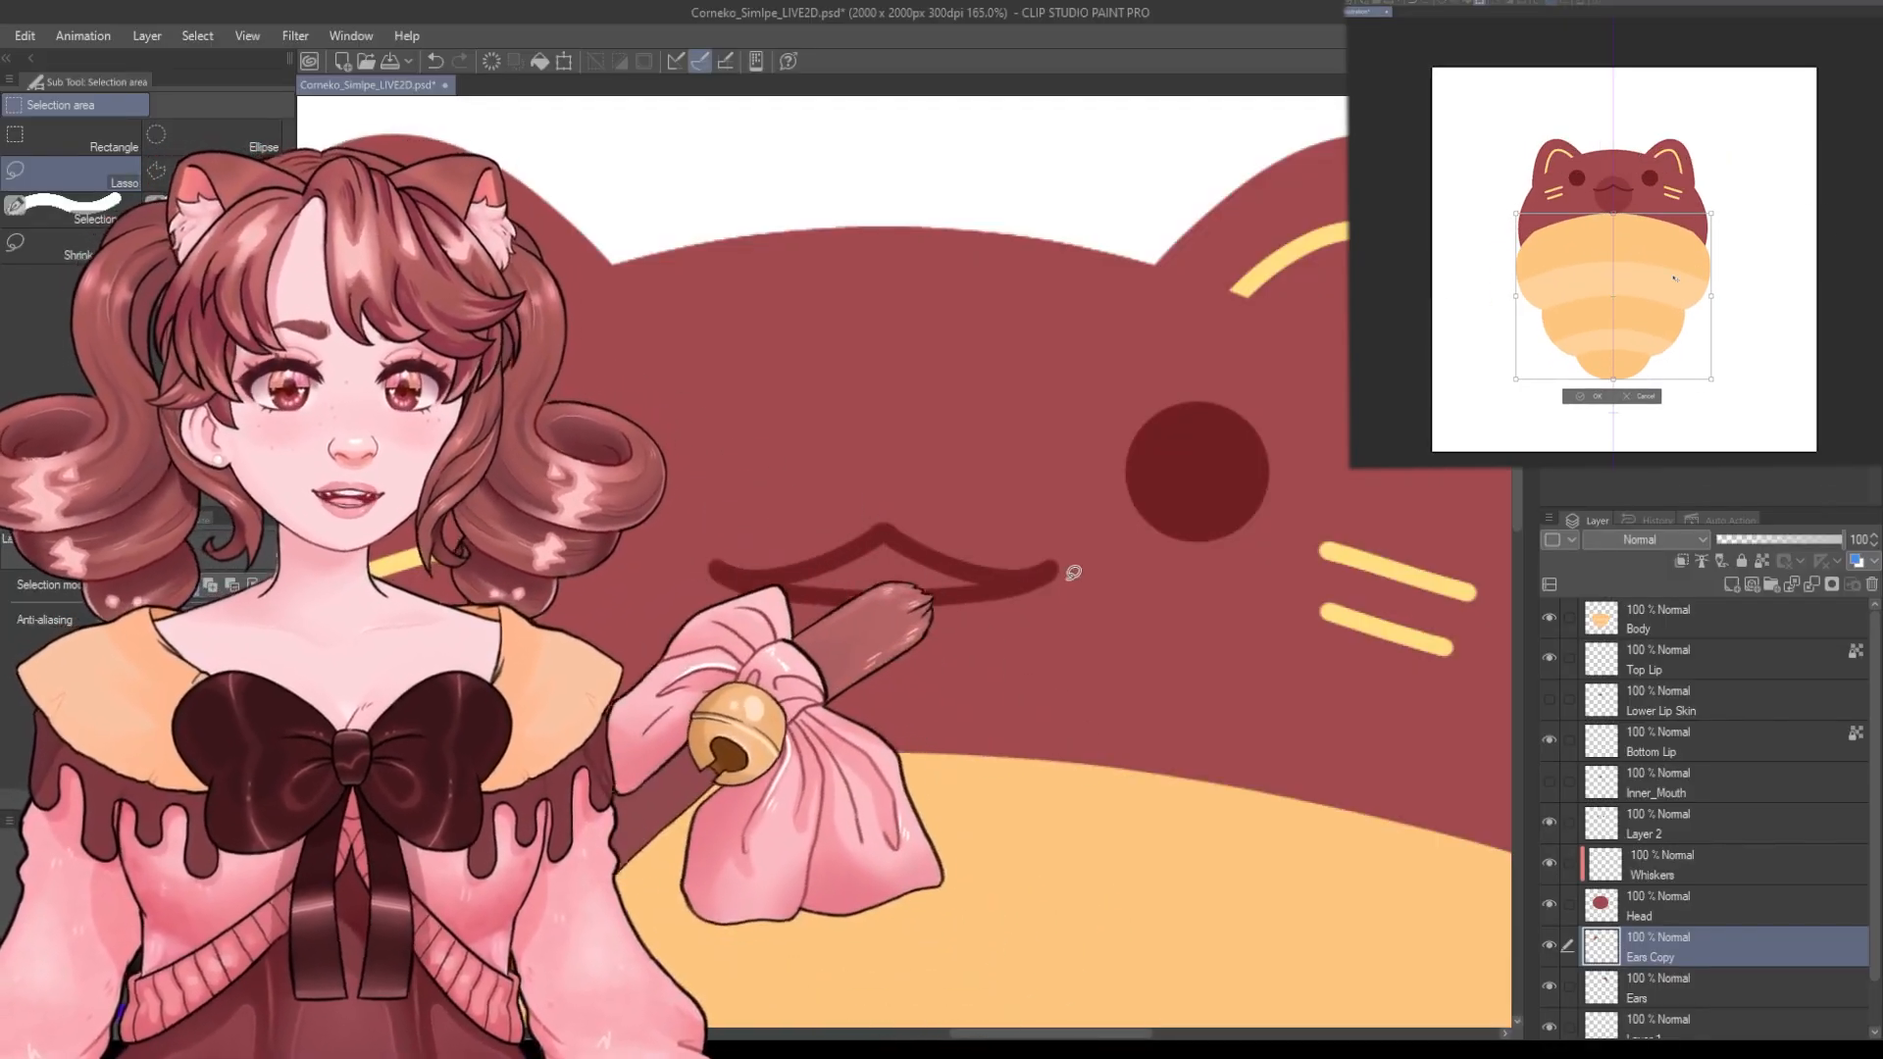
{"action": "scroll", "coordinate": [861, 546], "scroll_direction": "up", "scroll_amount": 4}
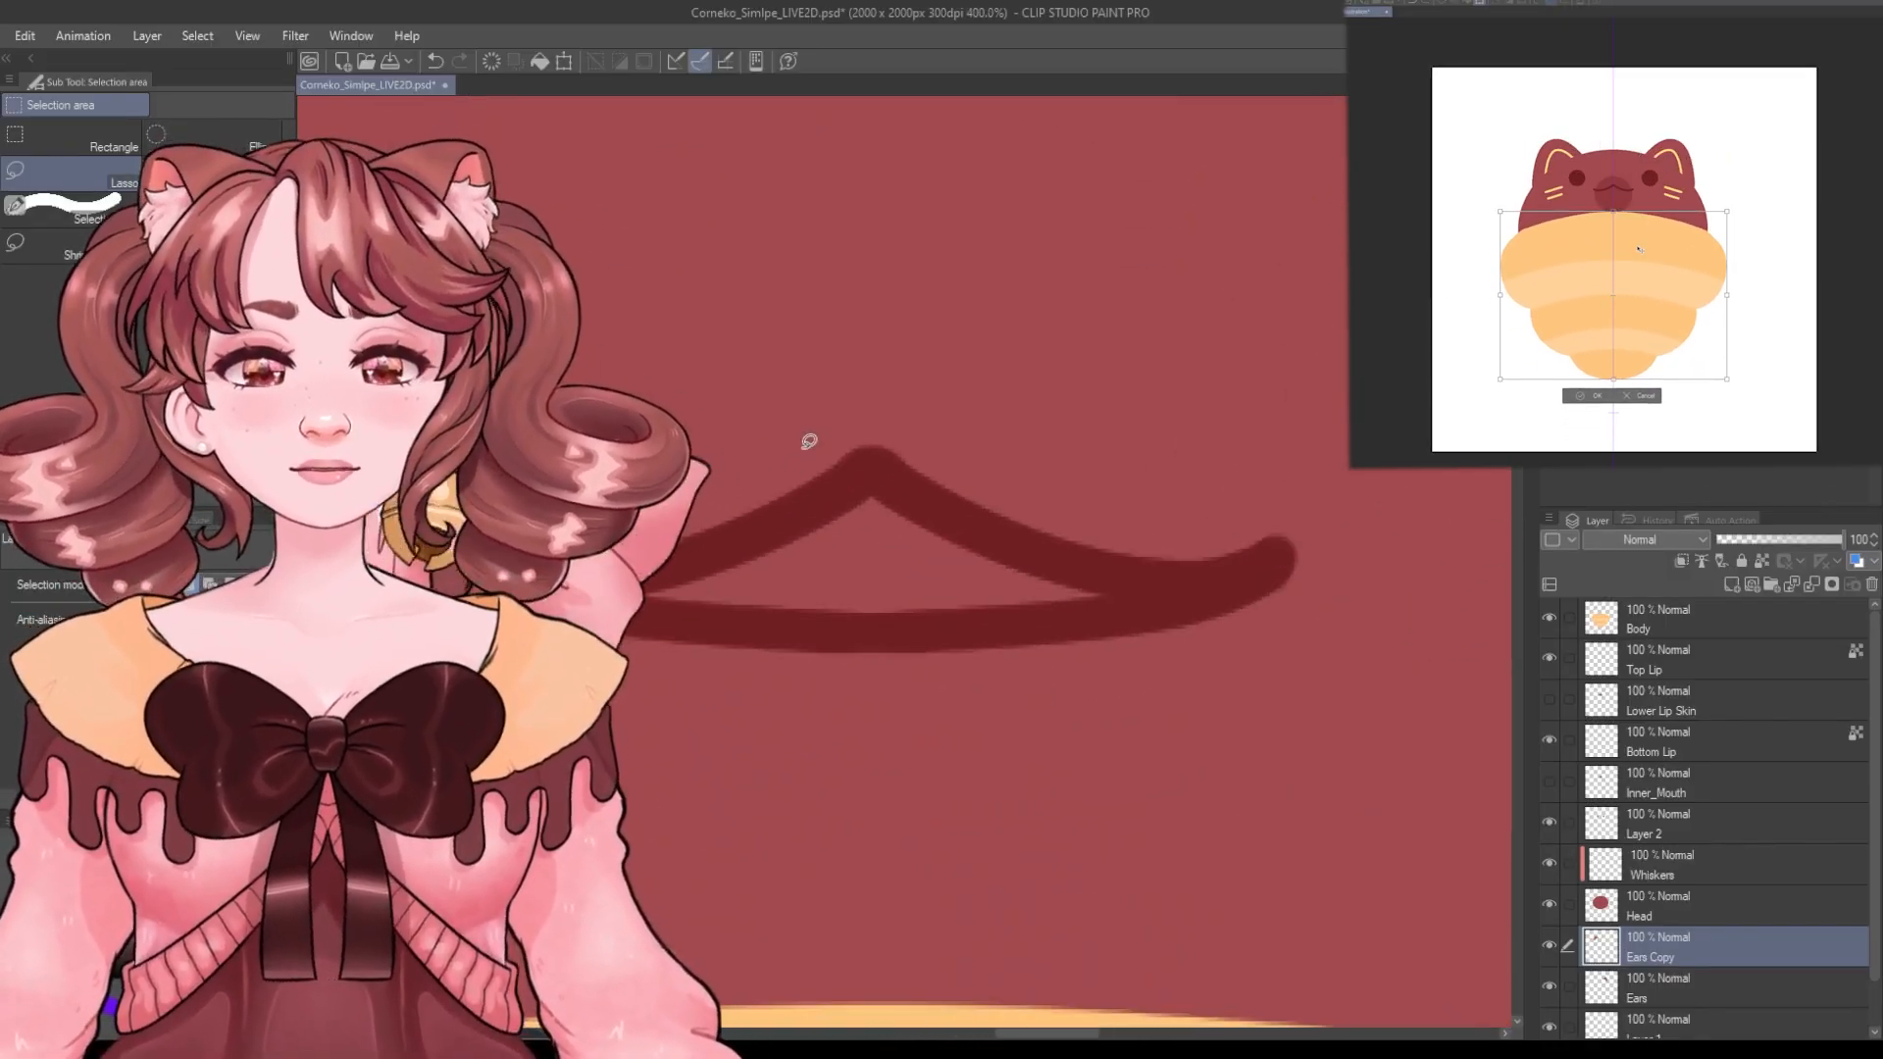
{"action": "scroll", "coordinate": [1232, 573], "scroll_direction": "down", "scroll_amount": 5}
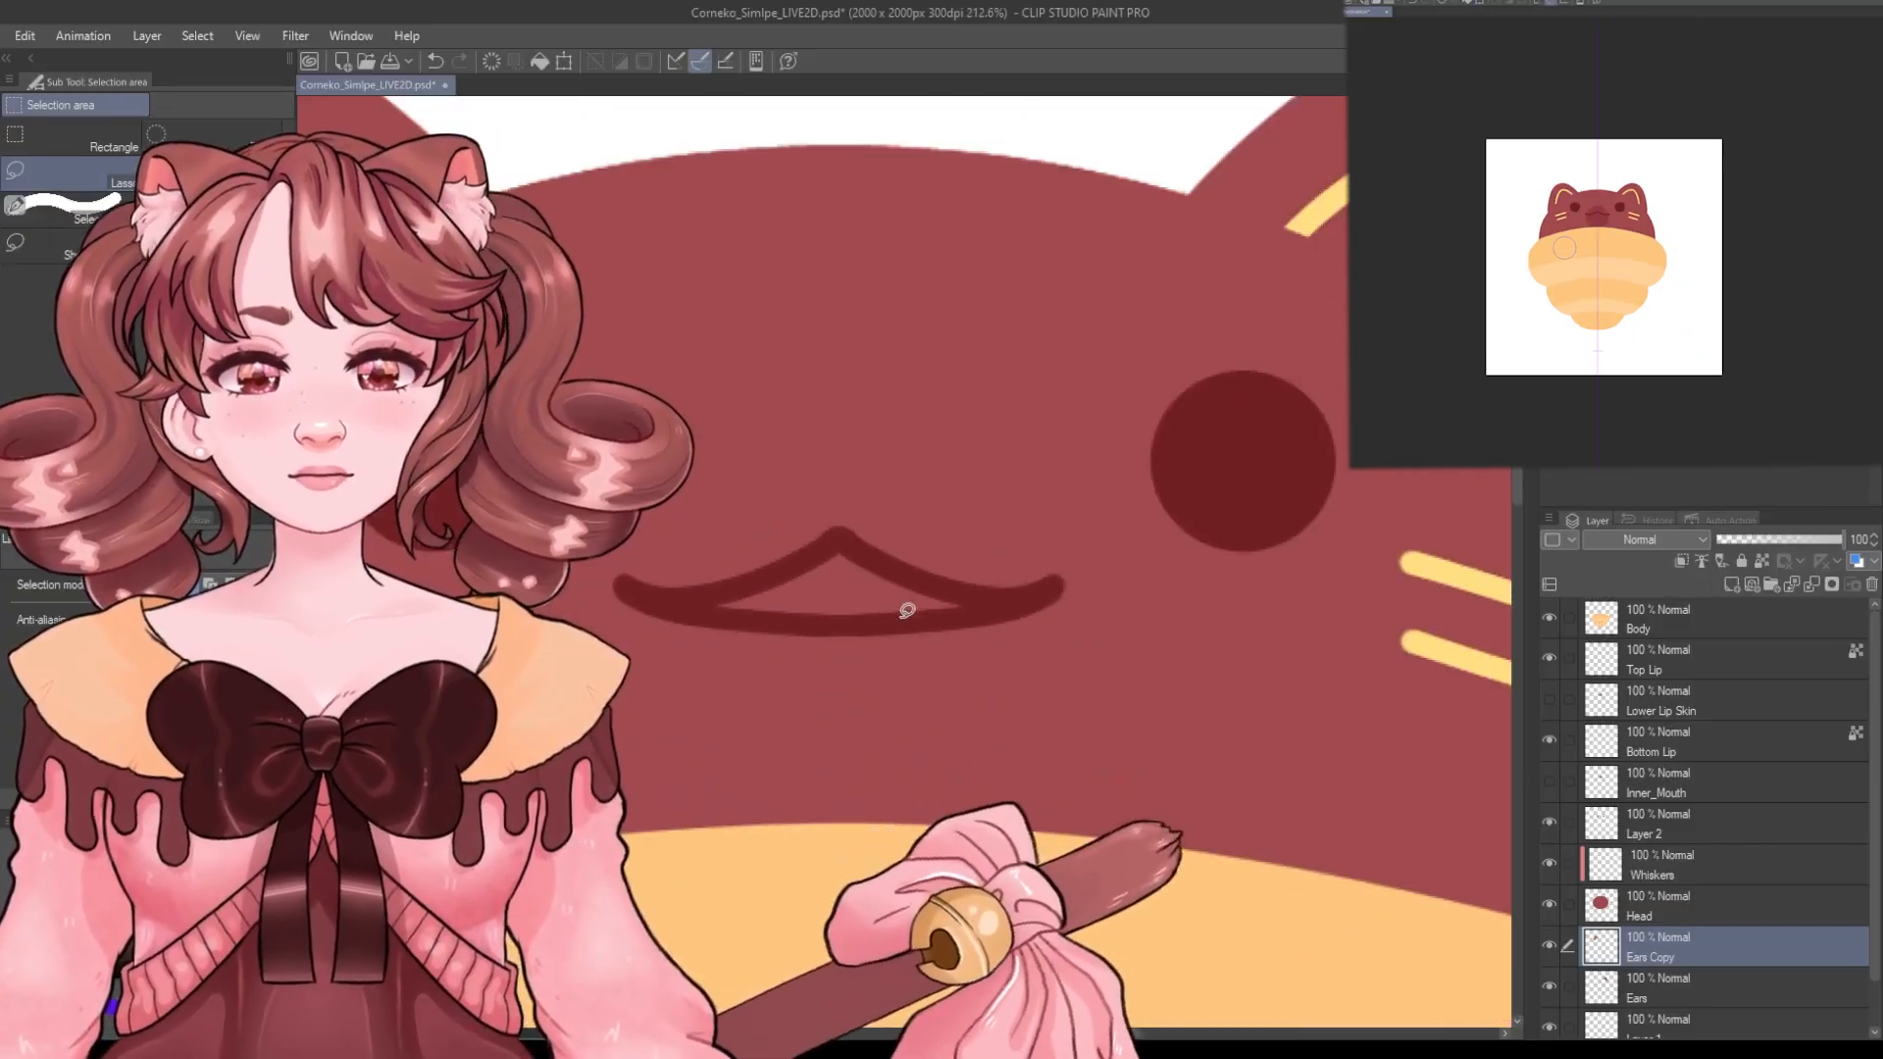
{"action": "scroll", "coordinate": [922, 628], "scroll_direction": "down", "scroll_amount": 1}
{"action": "scroll", "coordinate": [862, 643], "scroll_direction": "up", "scroll_amount": 1}
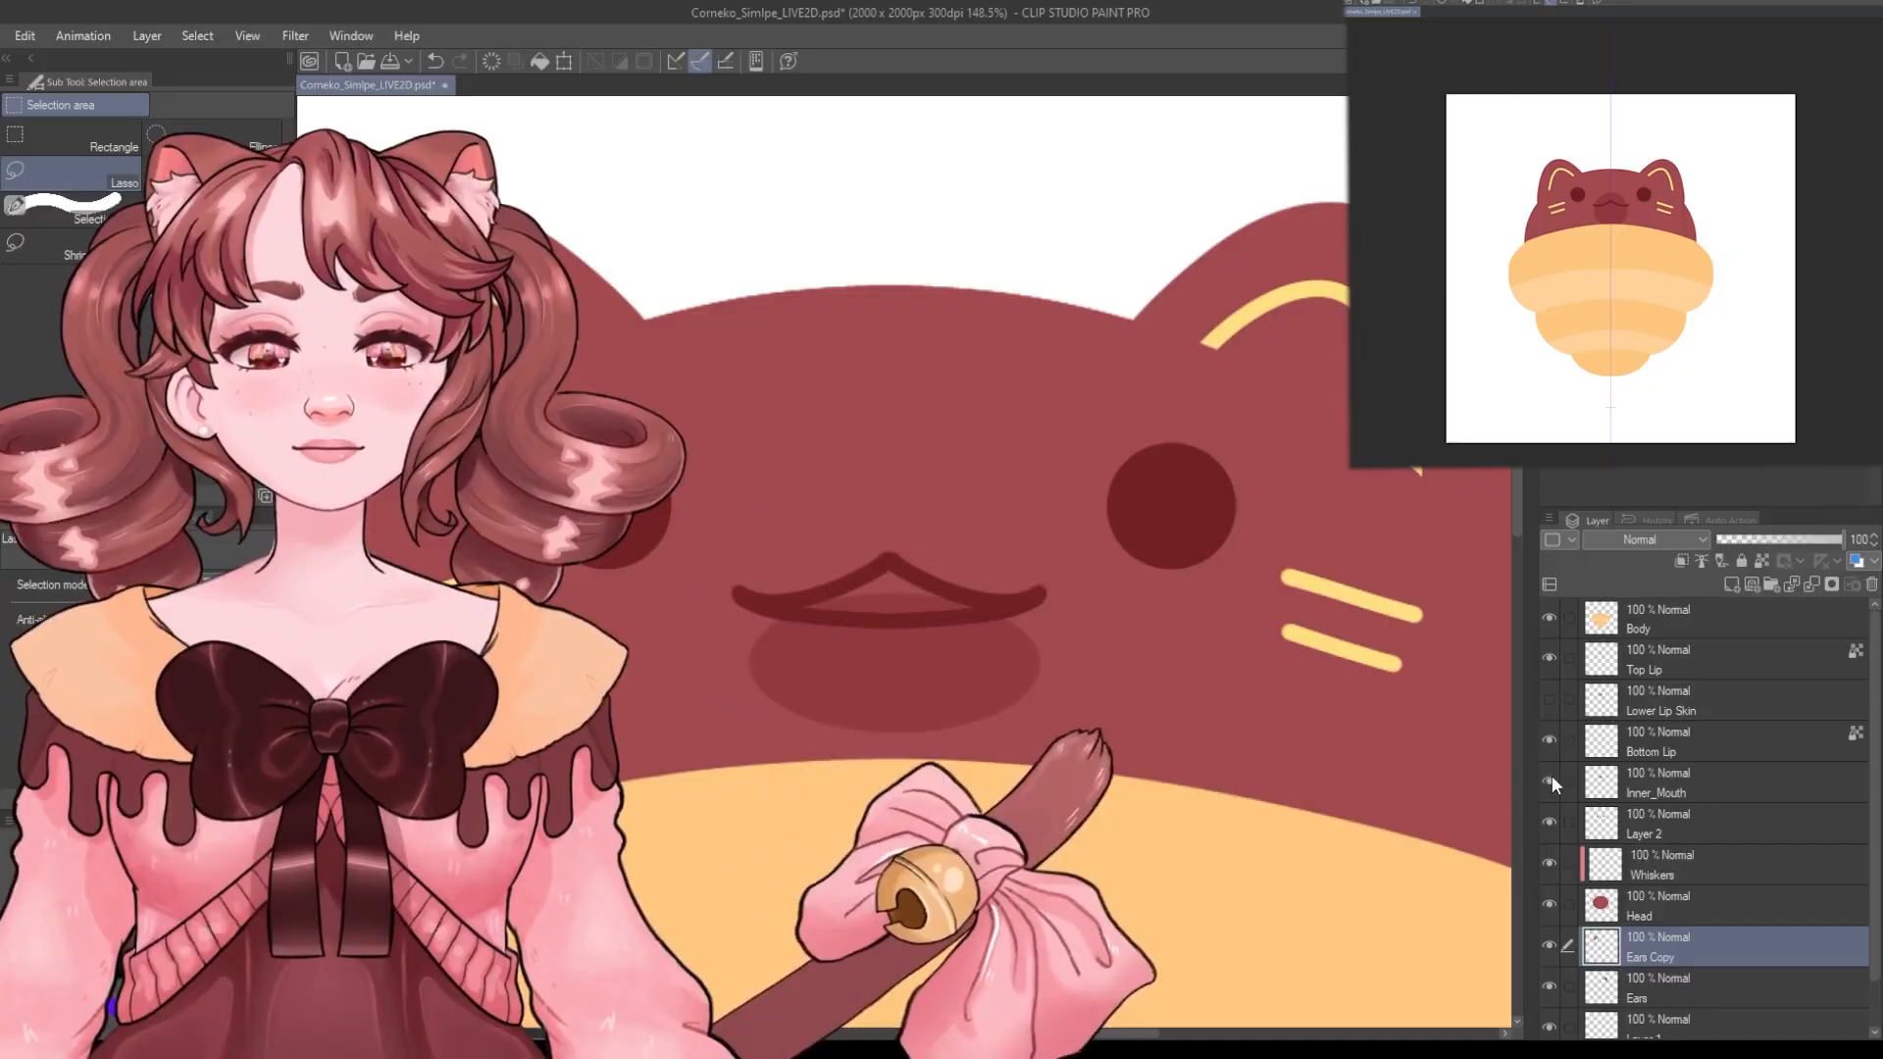
{"action": "scroll", "coordinate": [932, 687], "scroll_direction": "up", "scroll_amount": 4}
{"action": "scroll", "coordinate": [889, 668], "scroll_direction": "up", "scroll_amount": 2}
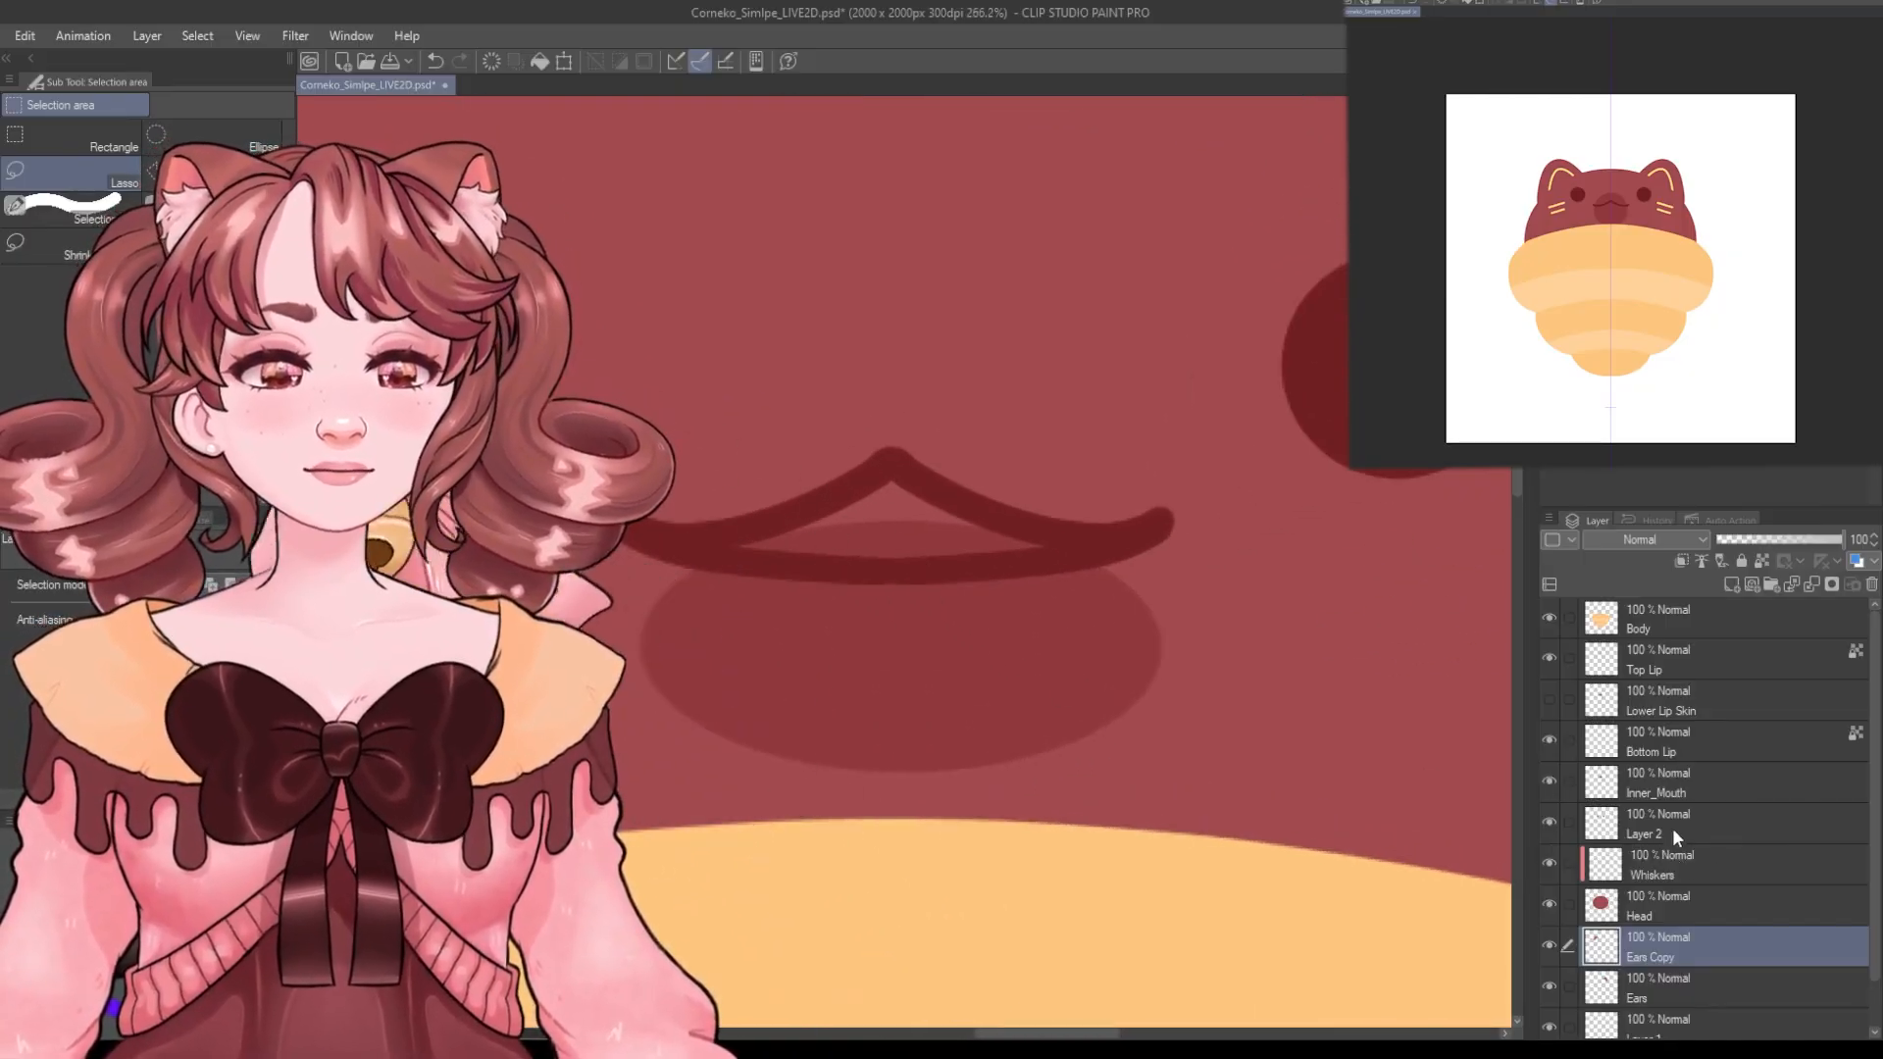
On the Inner_Mouth layer, lasso a mouth shape under the lip line and fill it, then show the lip layers again.
{"action": "left_click", "coordinate": [1676, 837]}
{"action": "left_click", "coordinate": [1640, 793]}
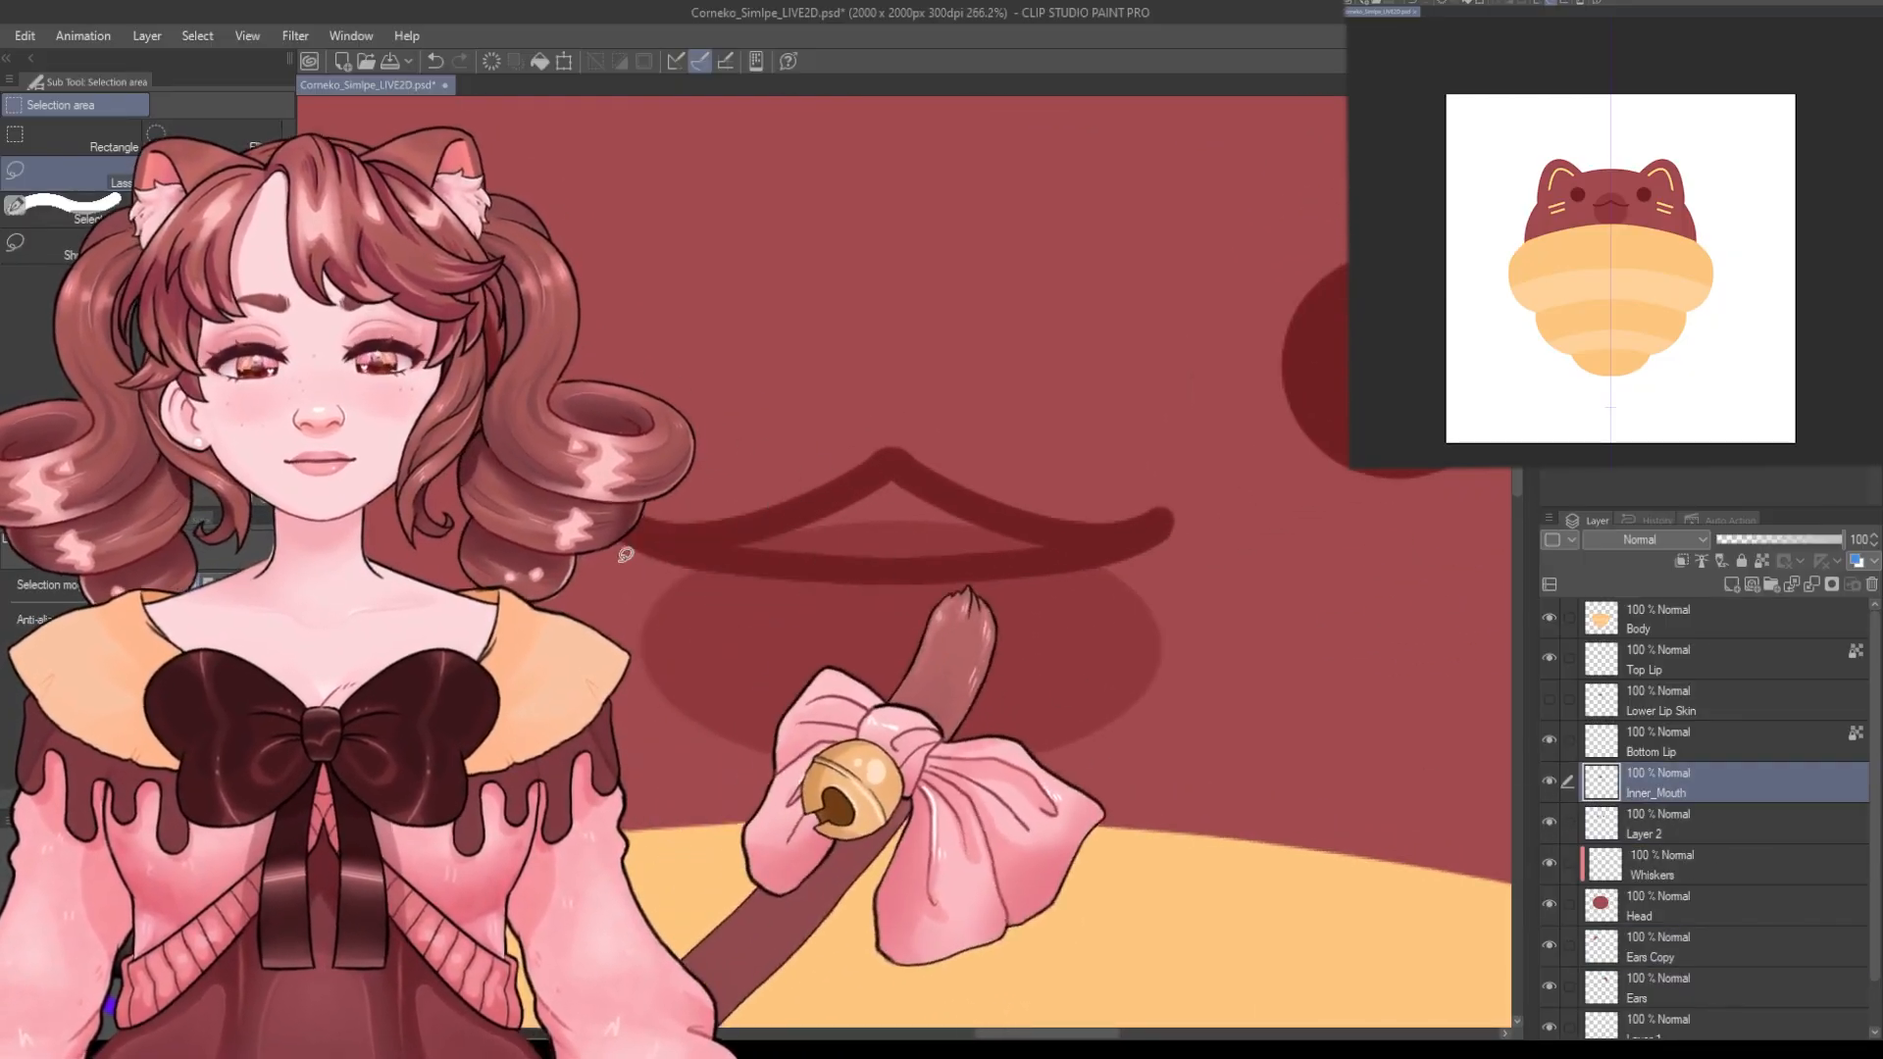
{"action": "mouse_move", "coordinate": [614, 546]}
{"action": "left_mouse_down"}
{"action": "mouse_move", "coordinate": [631, 605]}
{"action": "mouse_move", "coordinate": [714, 704]}
{"action": "mouse_move", "coordinate": [1042, 747]}
{"action": "mouse_move", "coordinate": [1144, 659]}
{"action": "left_mouse_up"}
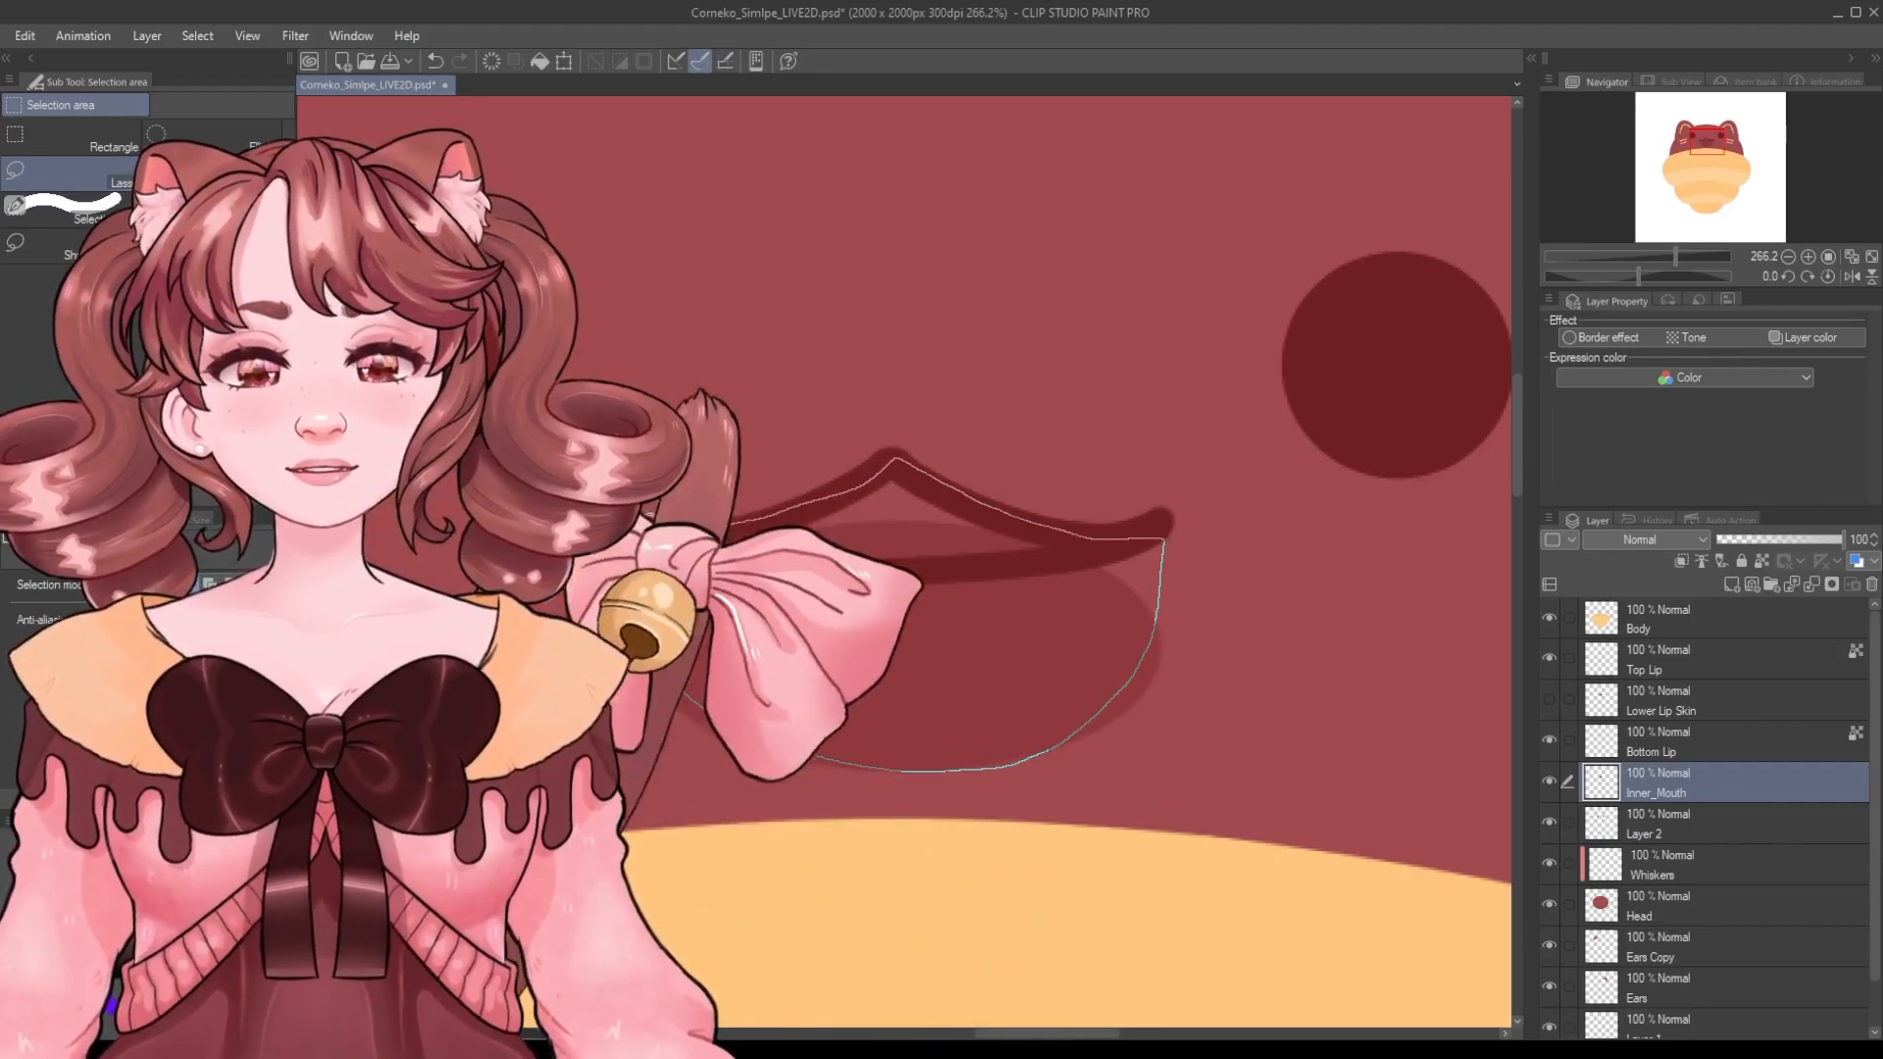
{"action": "left_click_drag", "start_coordinate": [647, 515], "coordinate": [615, 544]}
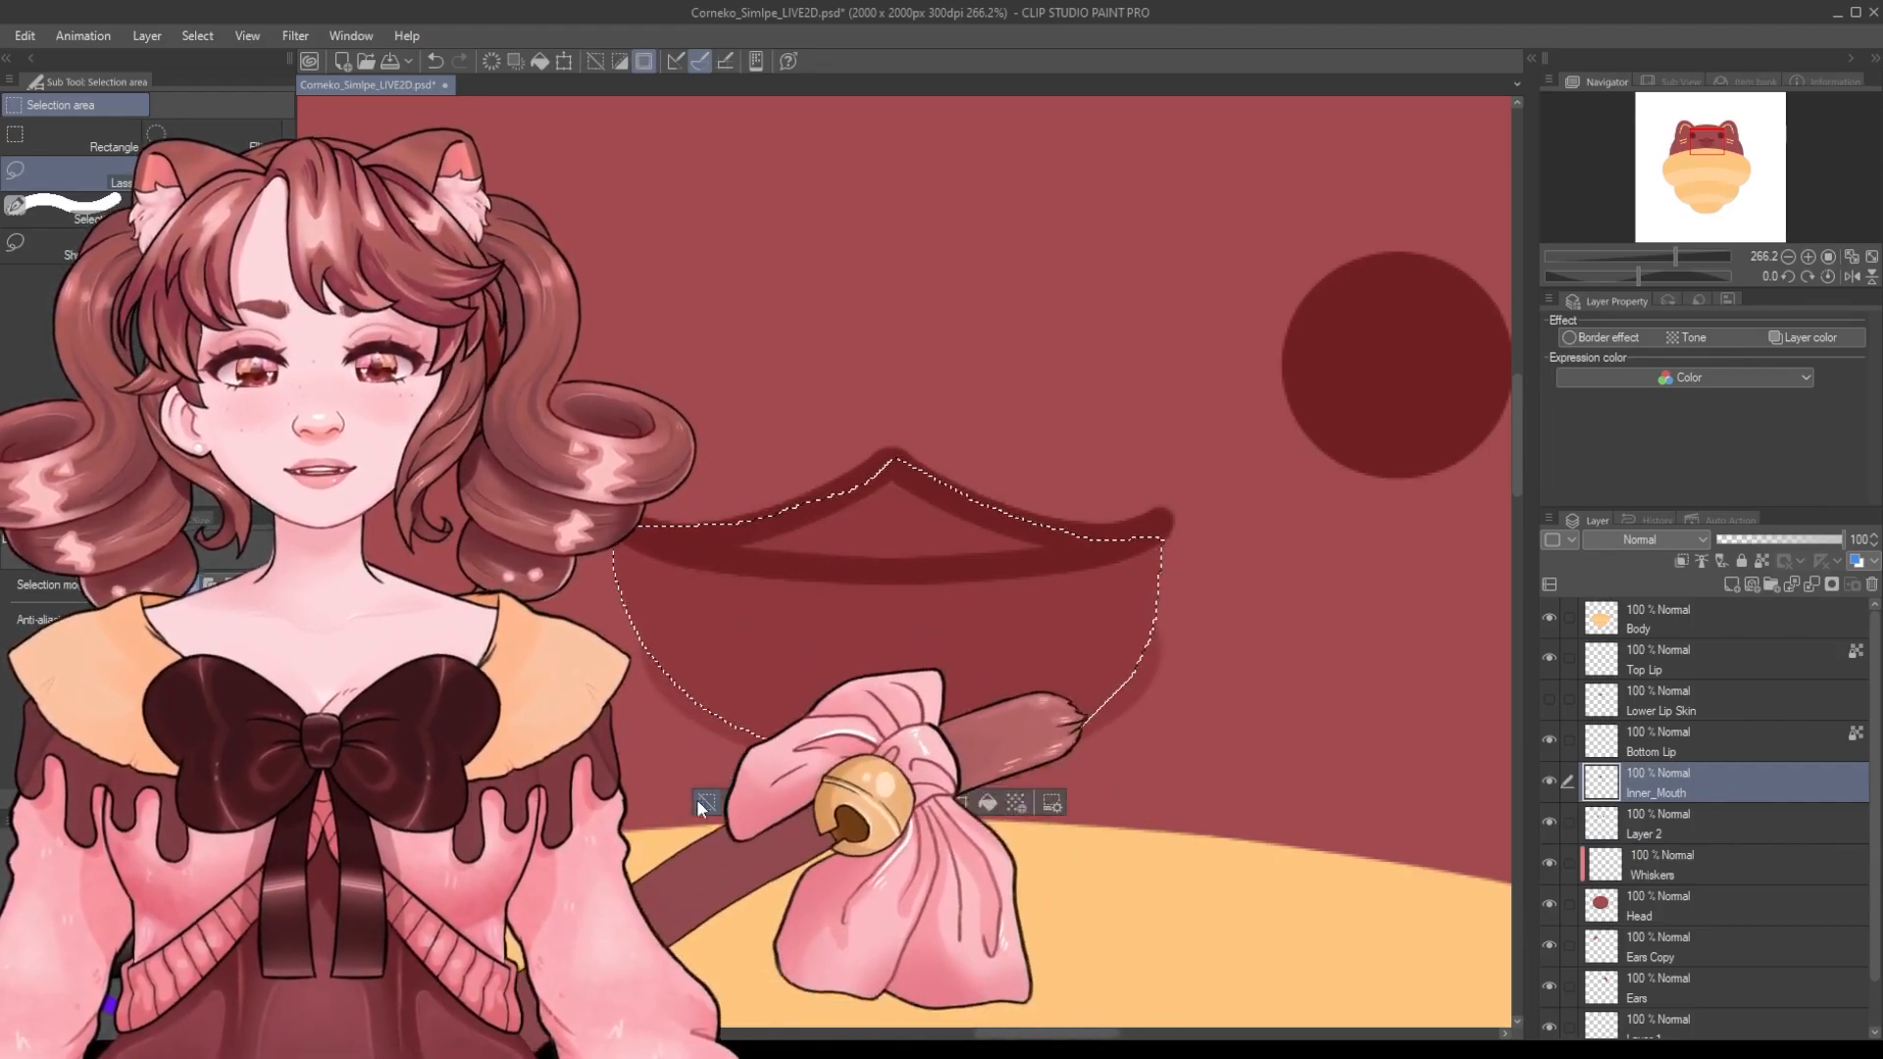
{"action": "left_click", "coordinate": [705, 804]}
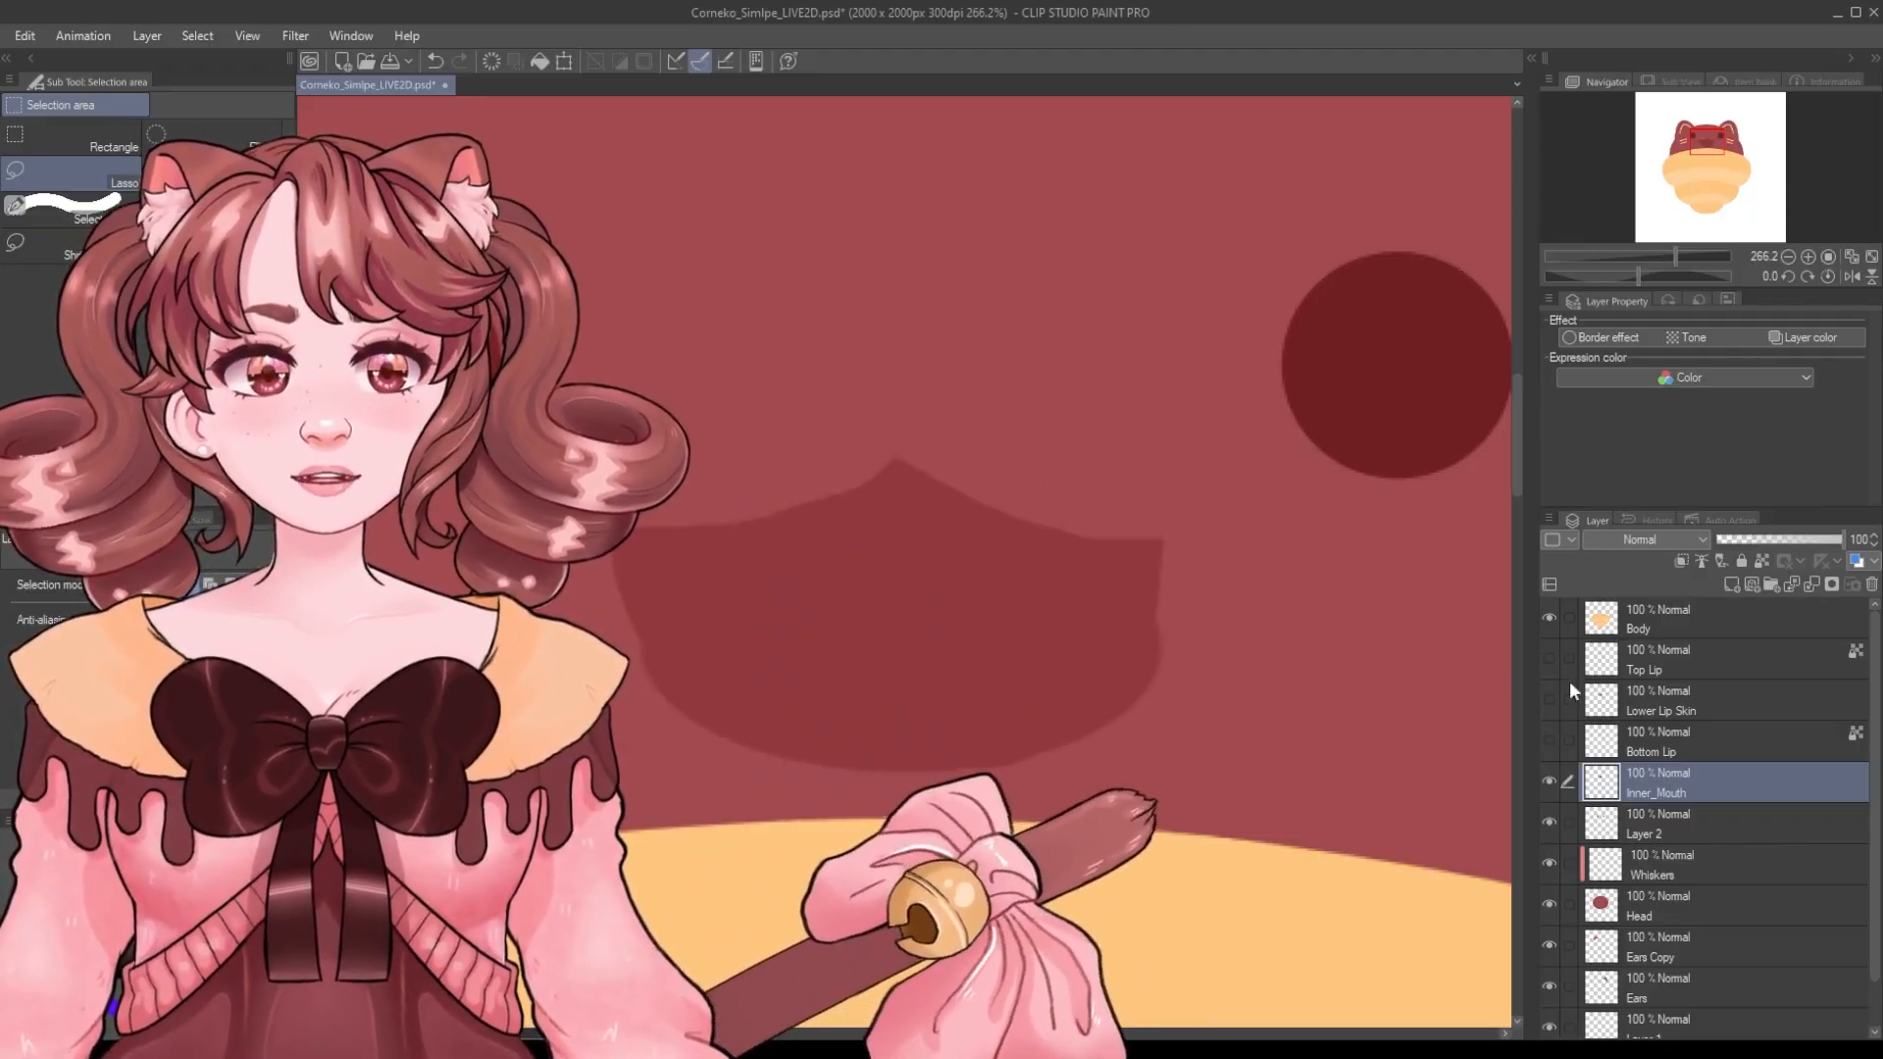
{"action": "left_click", "coordinate": [1550, 658]}
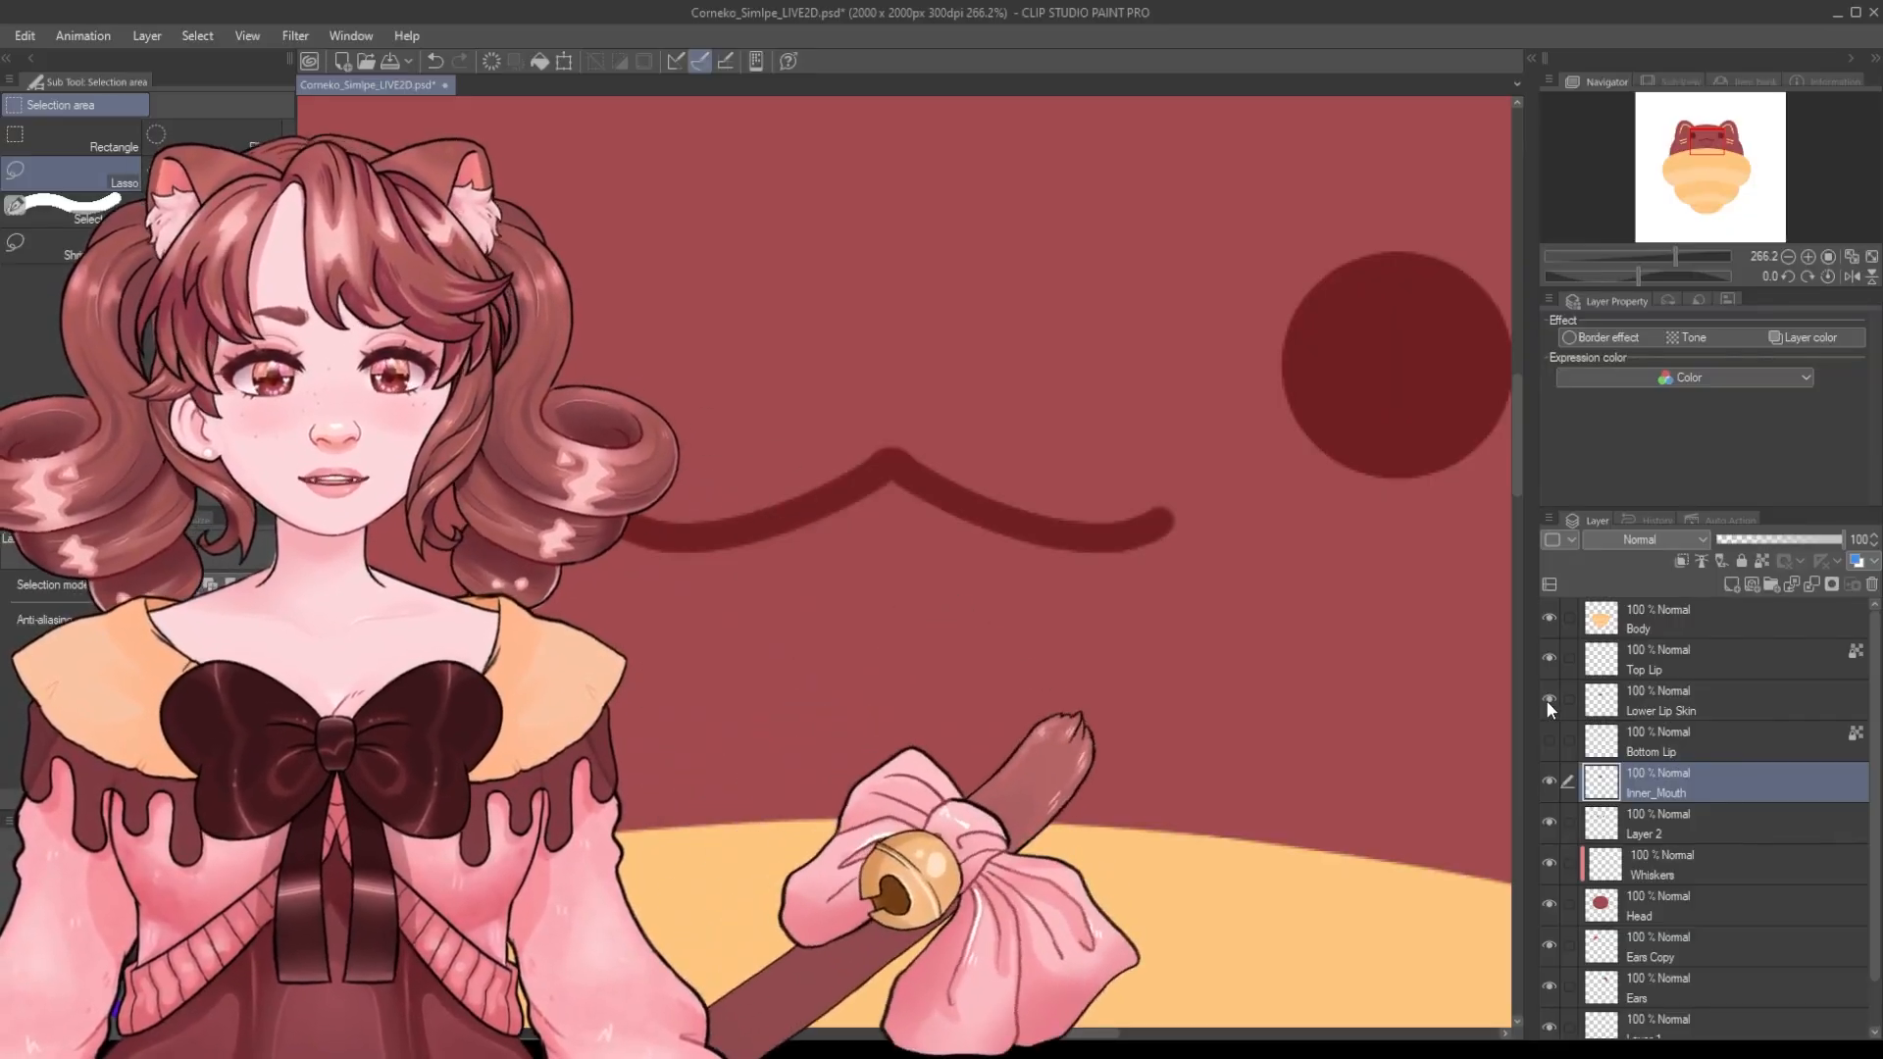
{"action": "left_click", "coordinate": [1548, 740]}
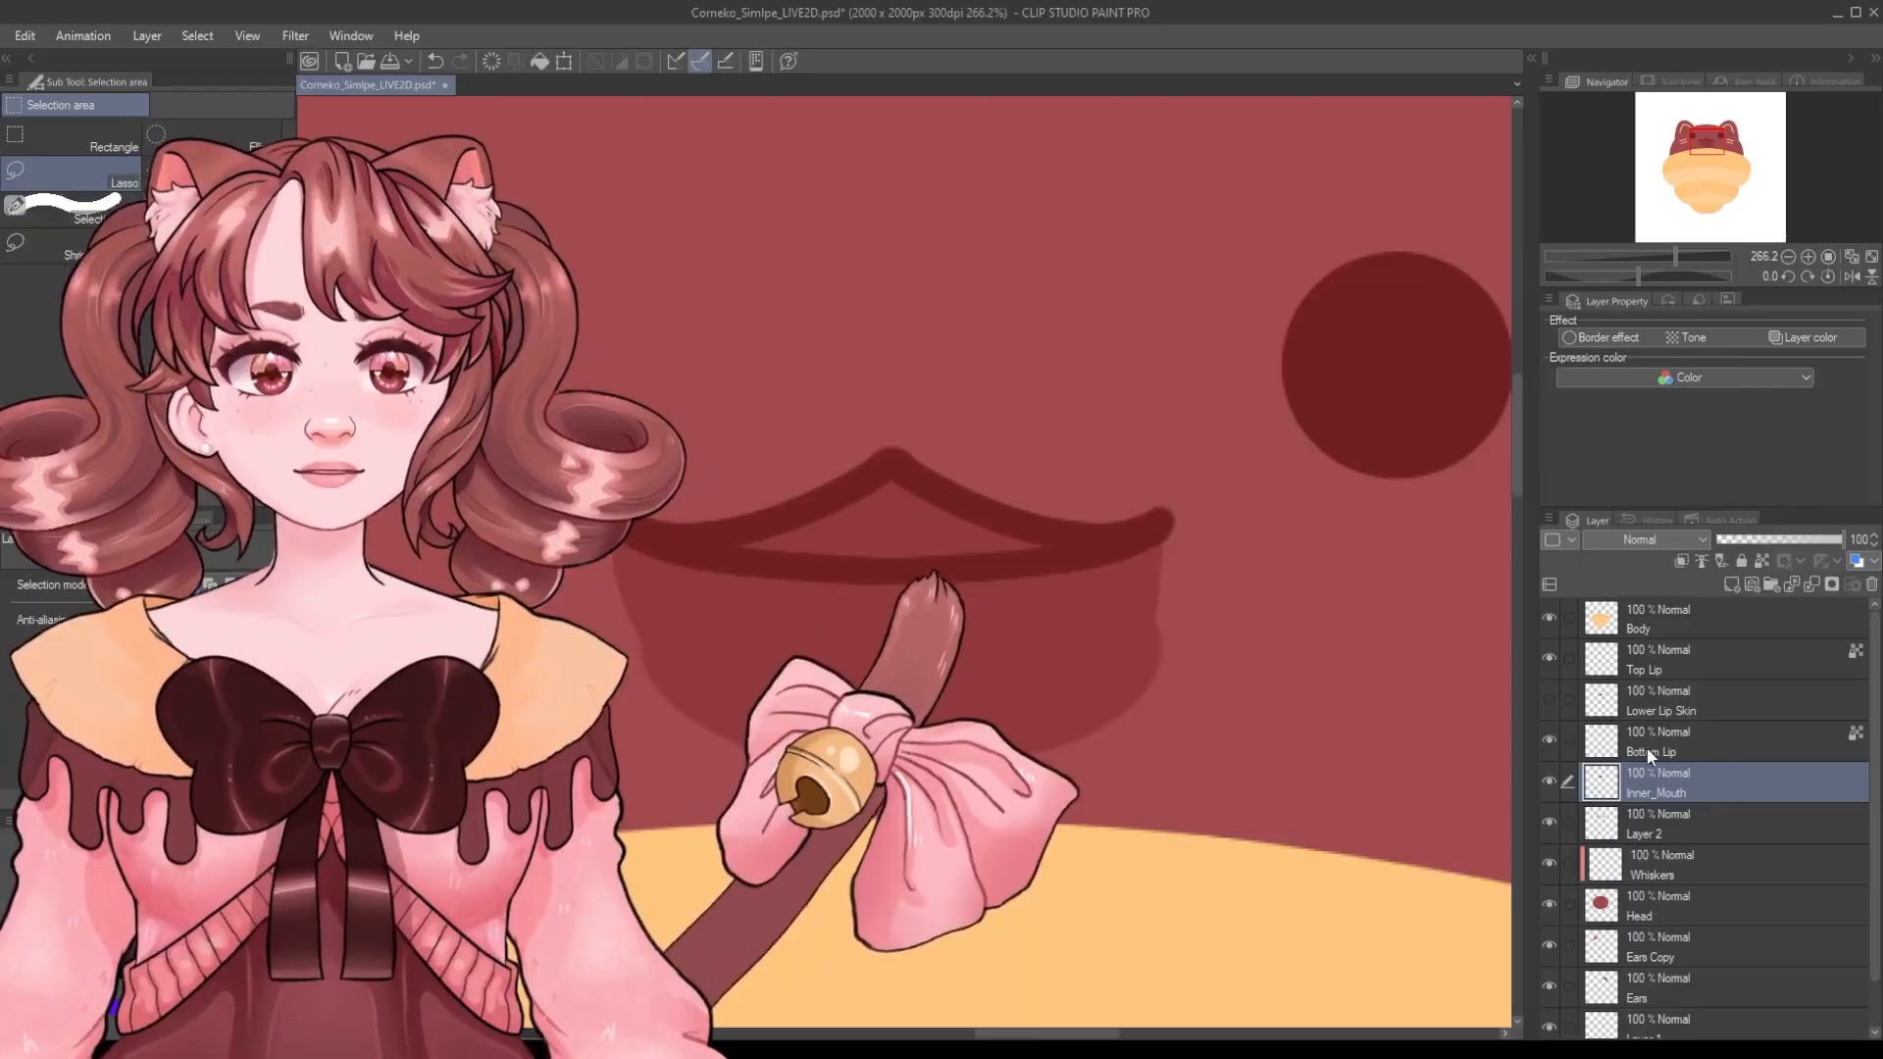
Try lassoing and transforming a lower mouth shape on a new layer above Inner_Mouth, then undo the changes.
{"action": "left_click", "coordinate": [1730, 584]}
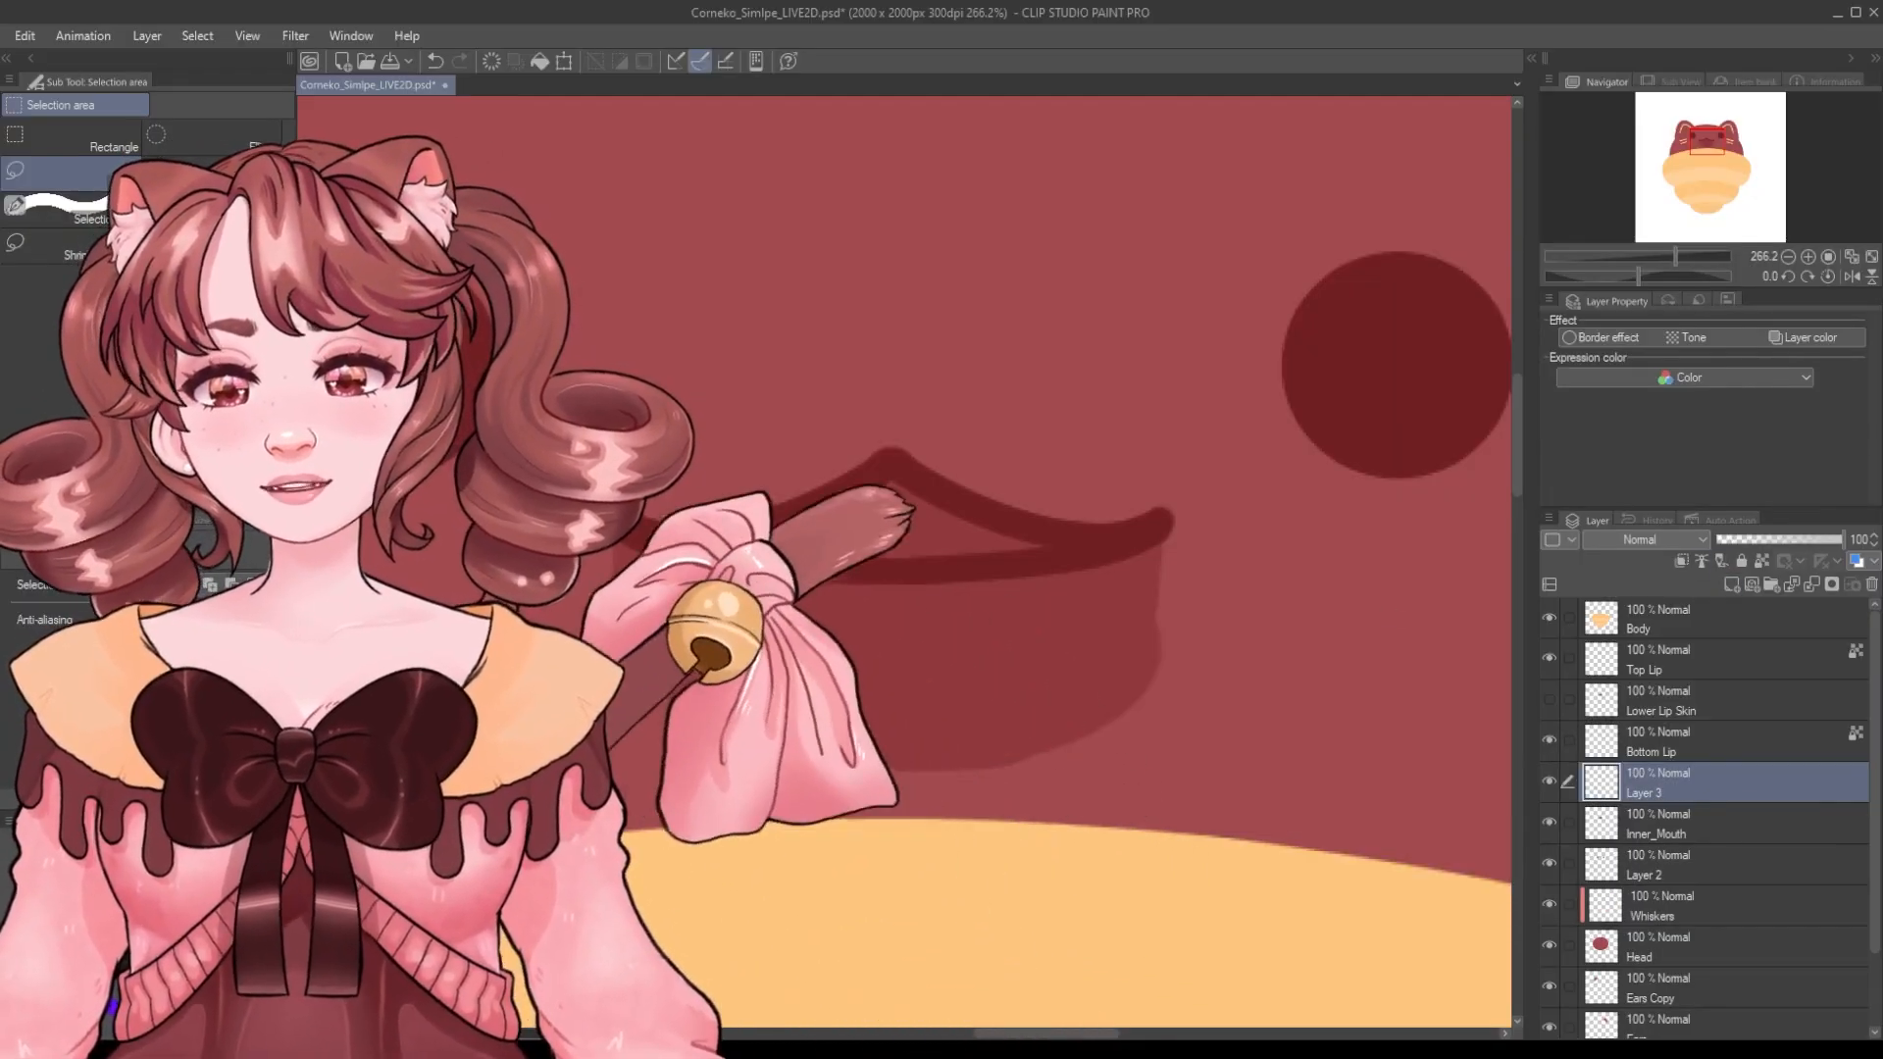
{"action": "left_click_drag", "start_coordinate": [1159, 731], "coordinate": [779, 727]}
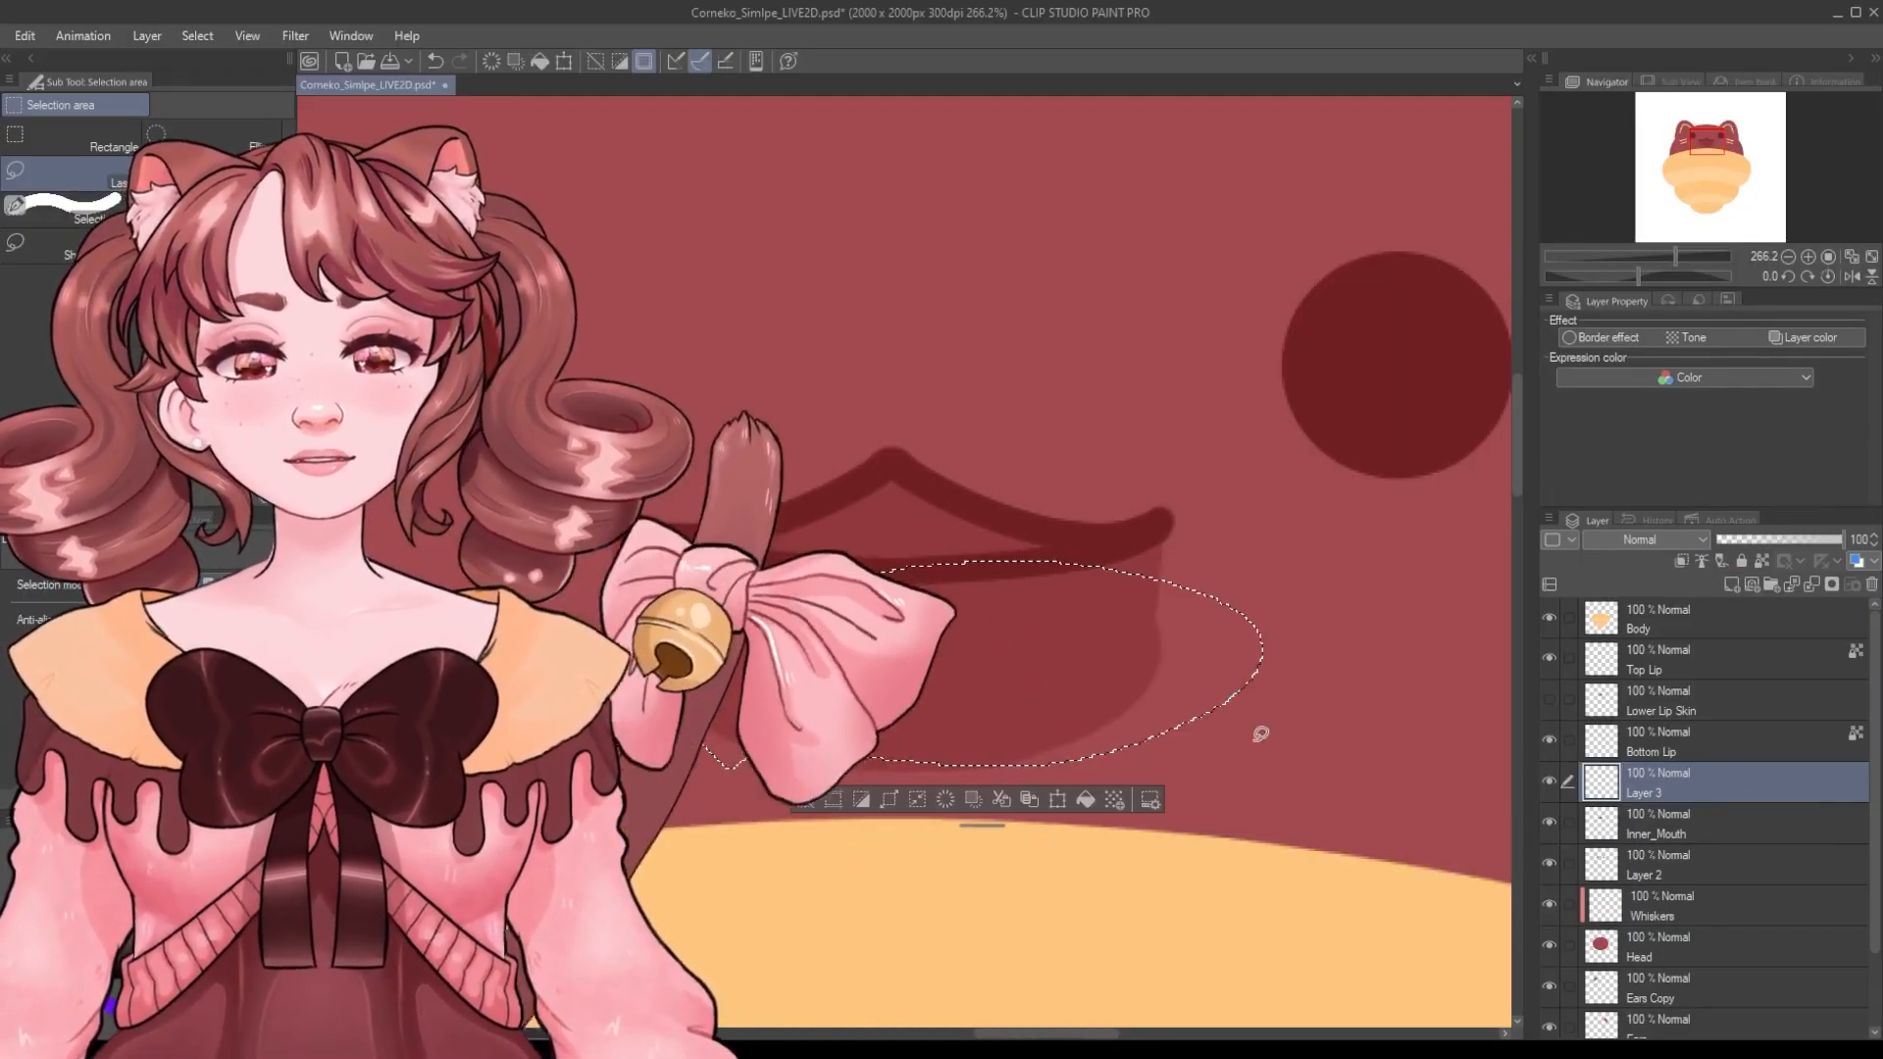
{"action": "key", "text": "ctrl+t"}
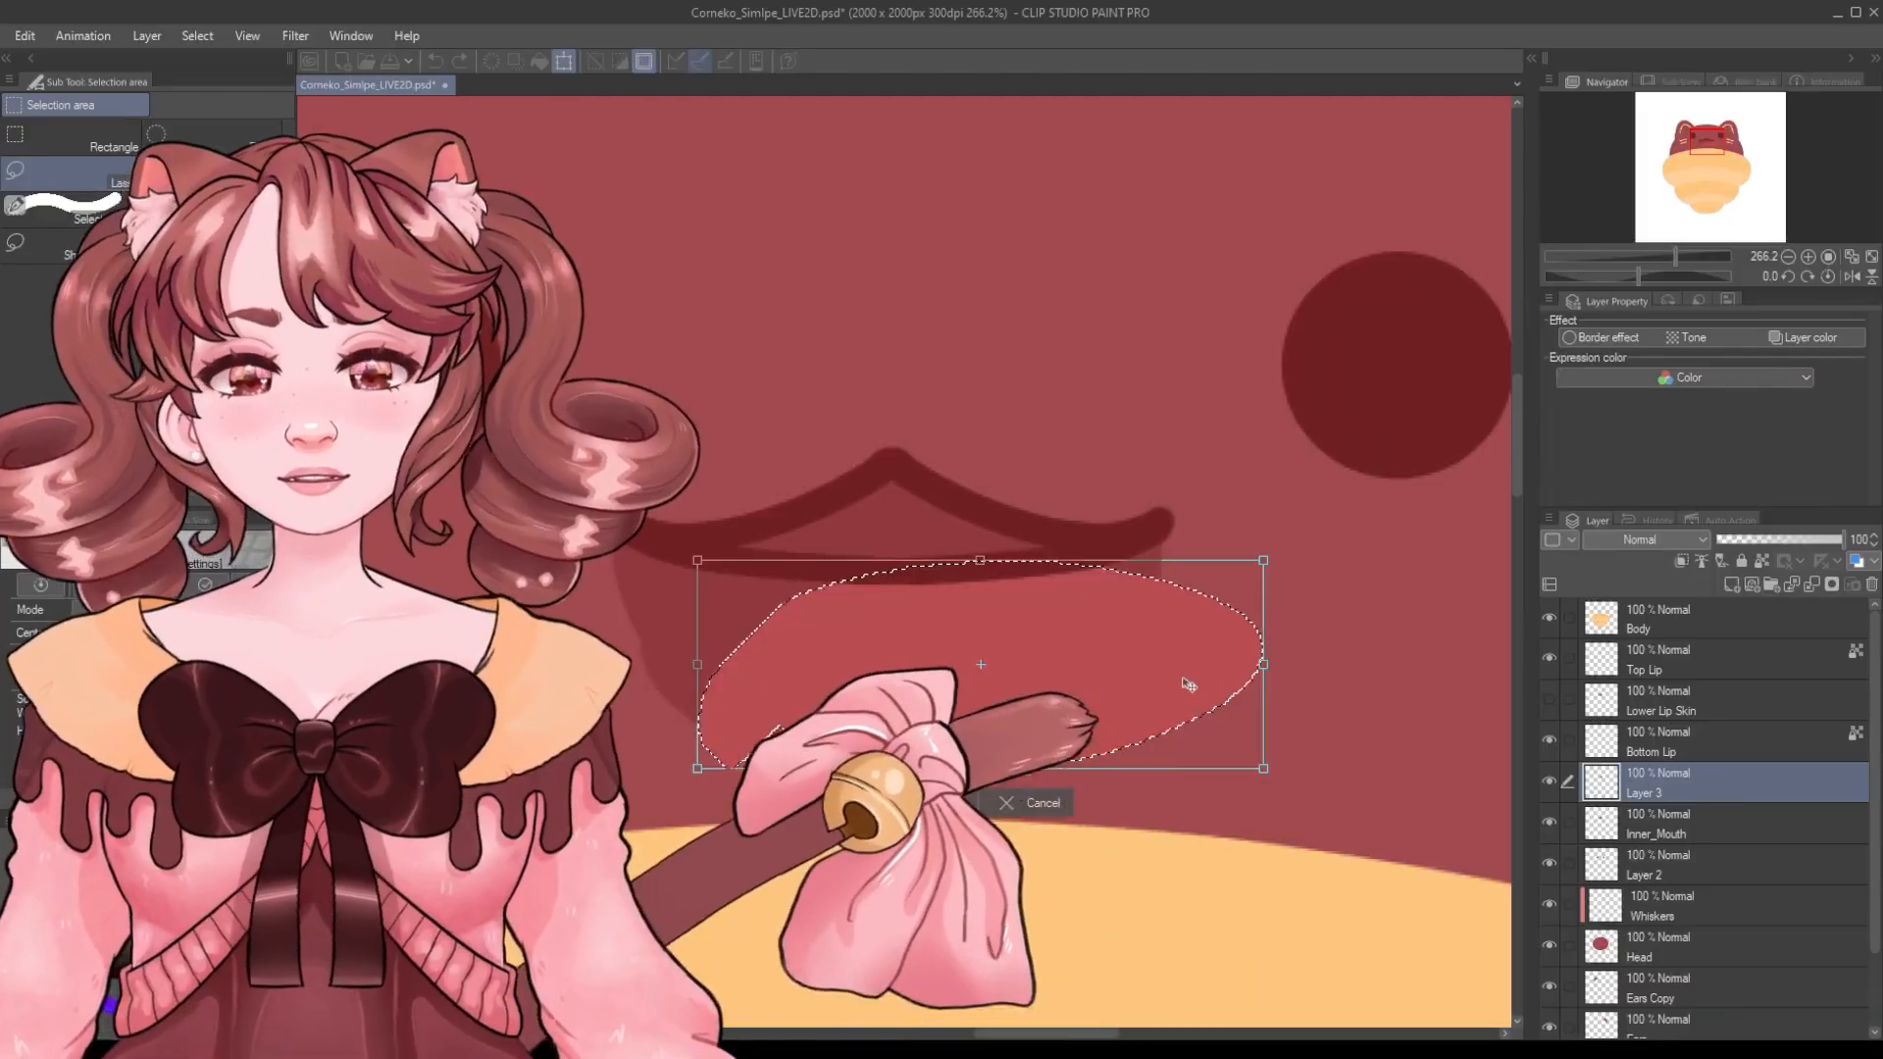
{"action": "left_click_drag", "start_coordinate": [1190, 686], "coordinate": [1121, 764]}
{"action": "left_click_drag", "start_coordinate": [1312, 686], "coordinate": [1317, 709]}
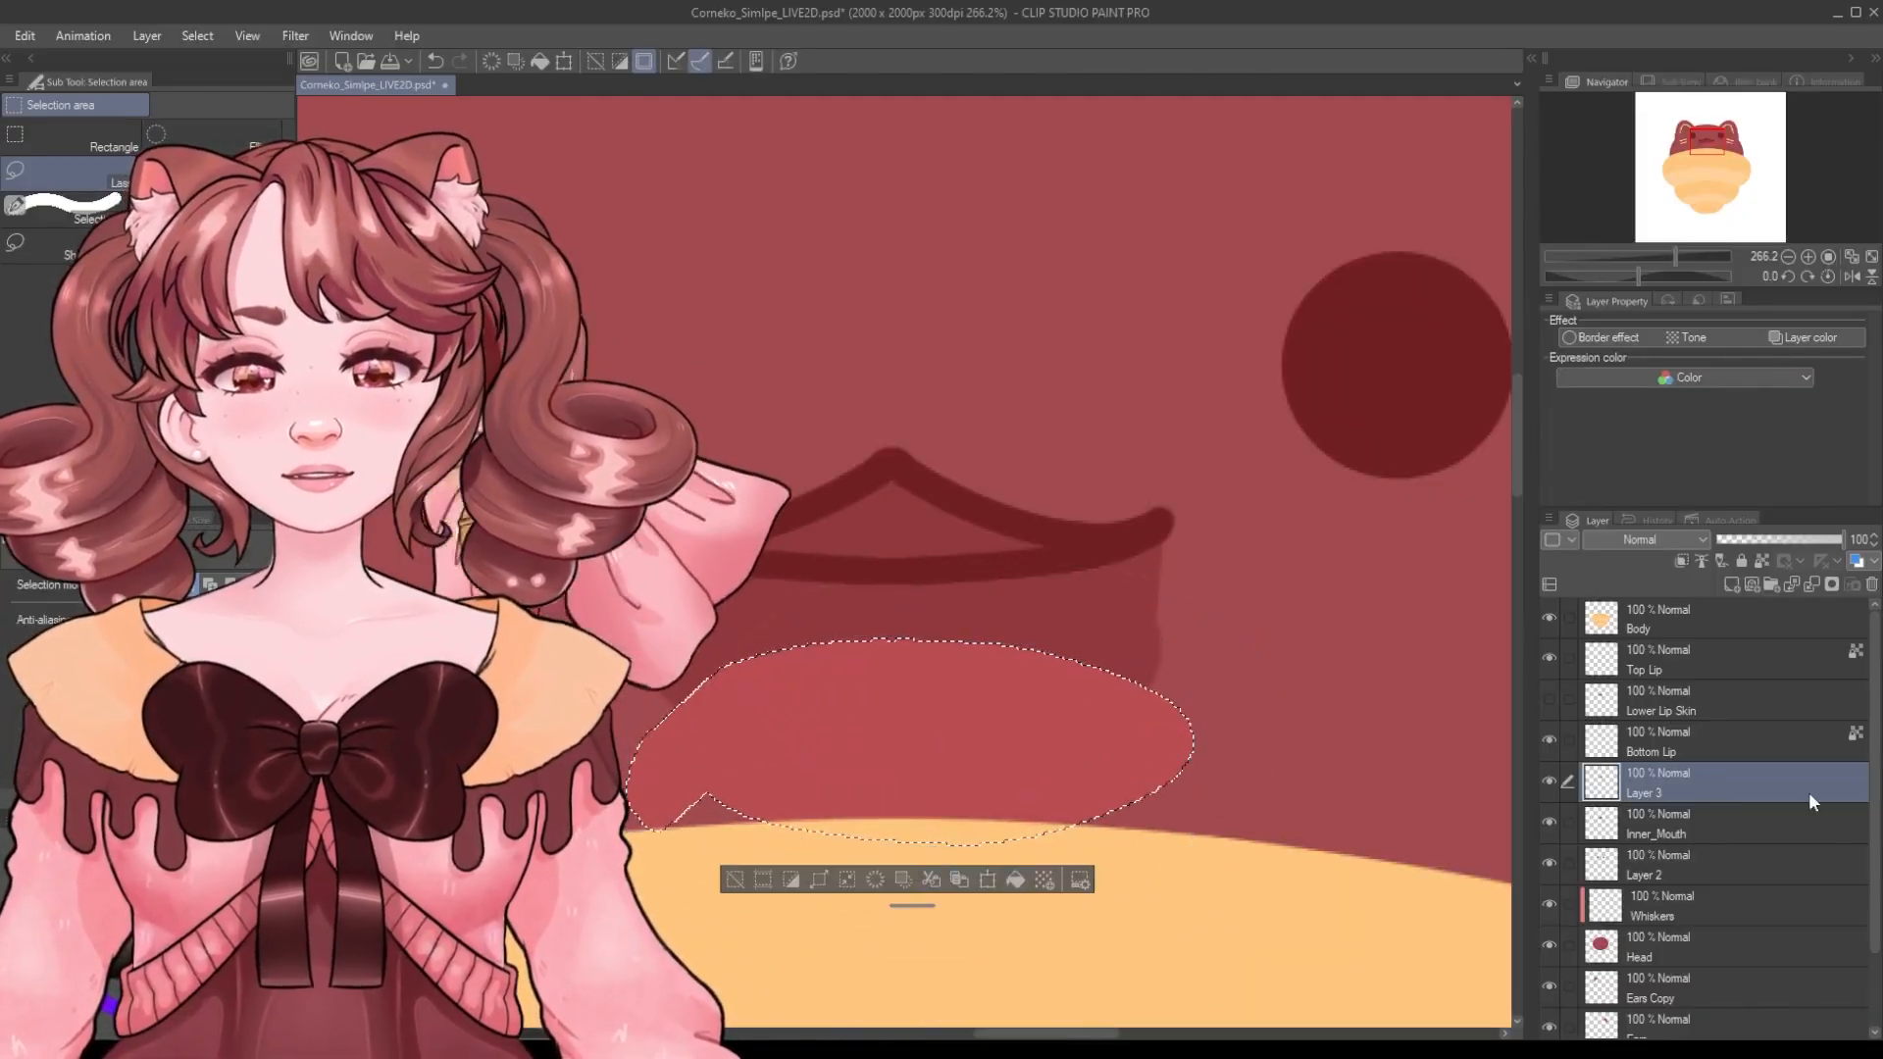
{"action": "left_click", "coordinate": [1681, 561]}
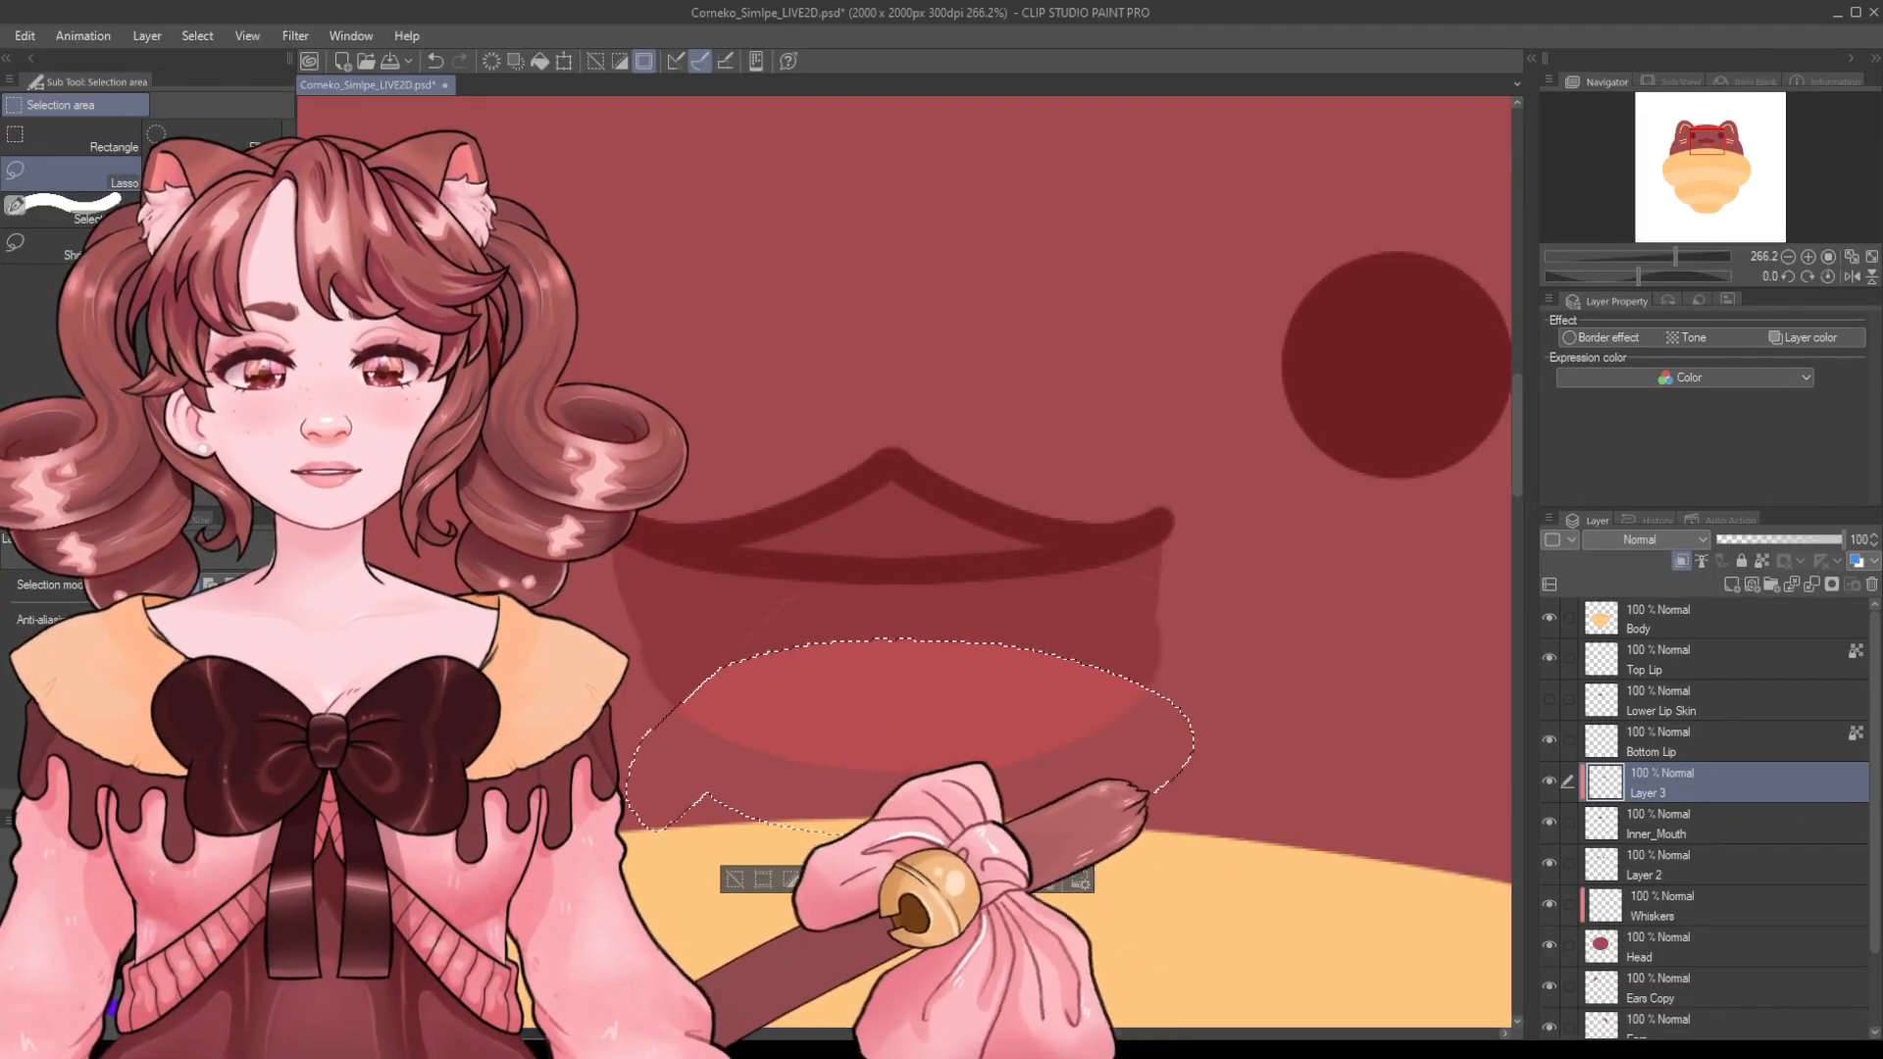
{"action": "key", "text": "ctrl+d"}
{"action": "scroll", "coordinate": [1198, 581], "scroll_direction": "down", "scroll_amount": 2}
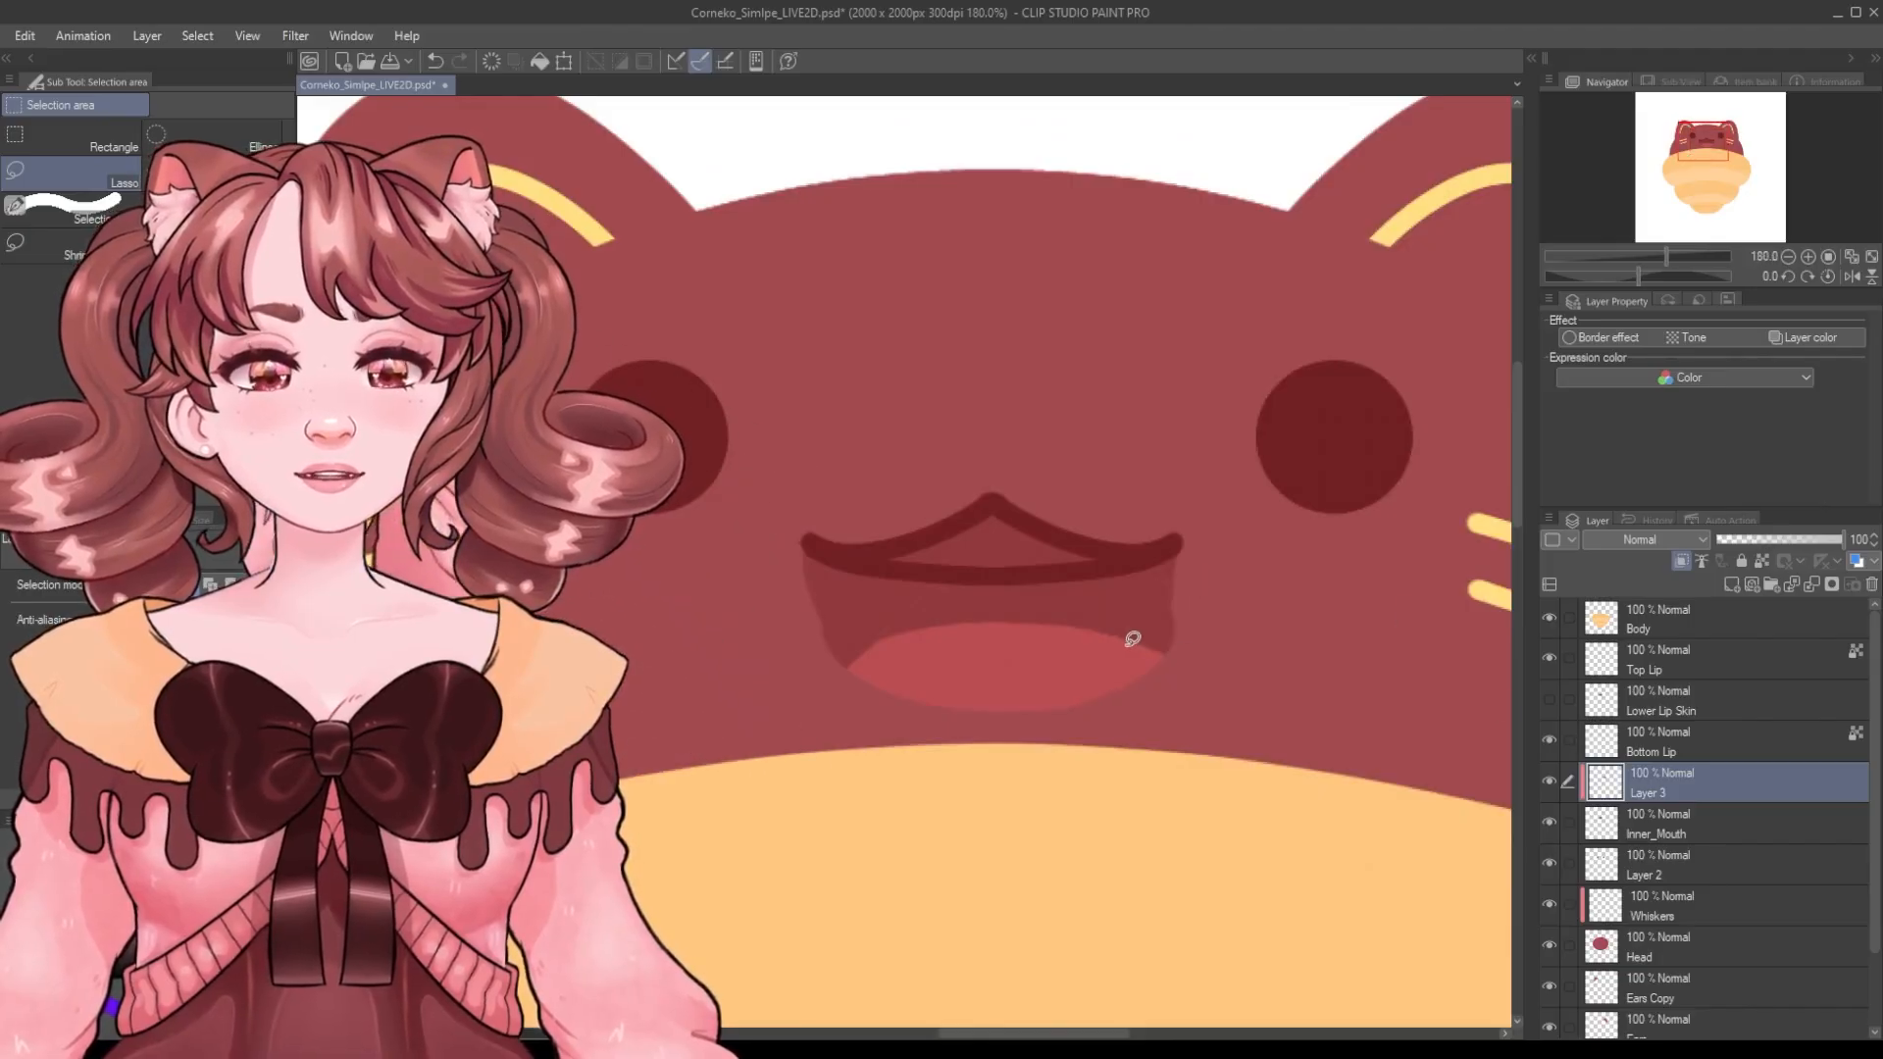
{"action": "scroll", "coordinate": [1133, 639], "scroll_direction": "up", "scroll_amount": 3}
{"action": "key", "text": "ctrl+z"}
{"action": "key", "text": "ctrl+z"}
{"action": "key", "text": "ctrl+z"}
{"action": "key", "text": "ctrl+z"}
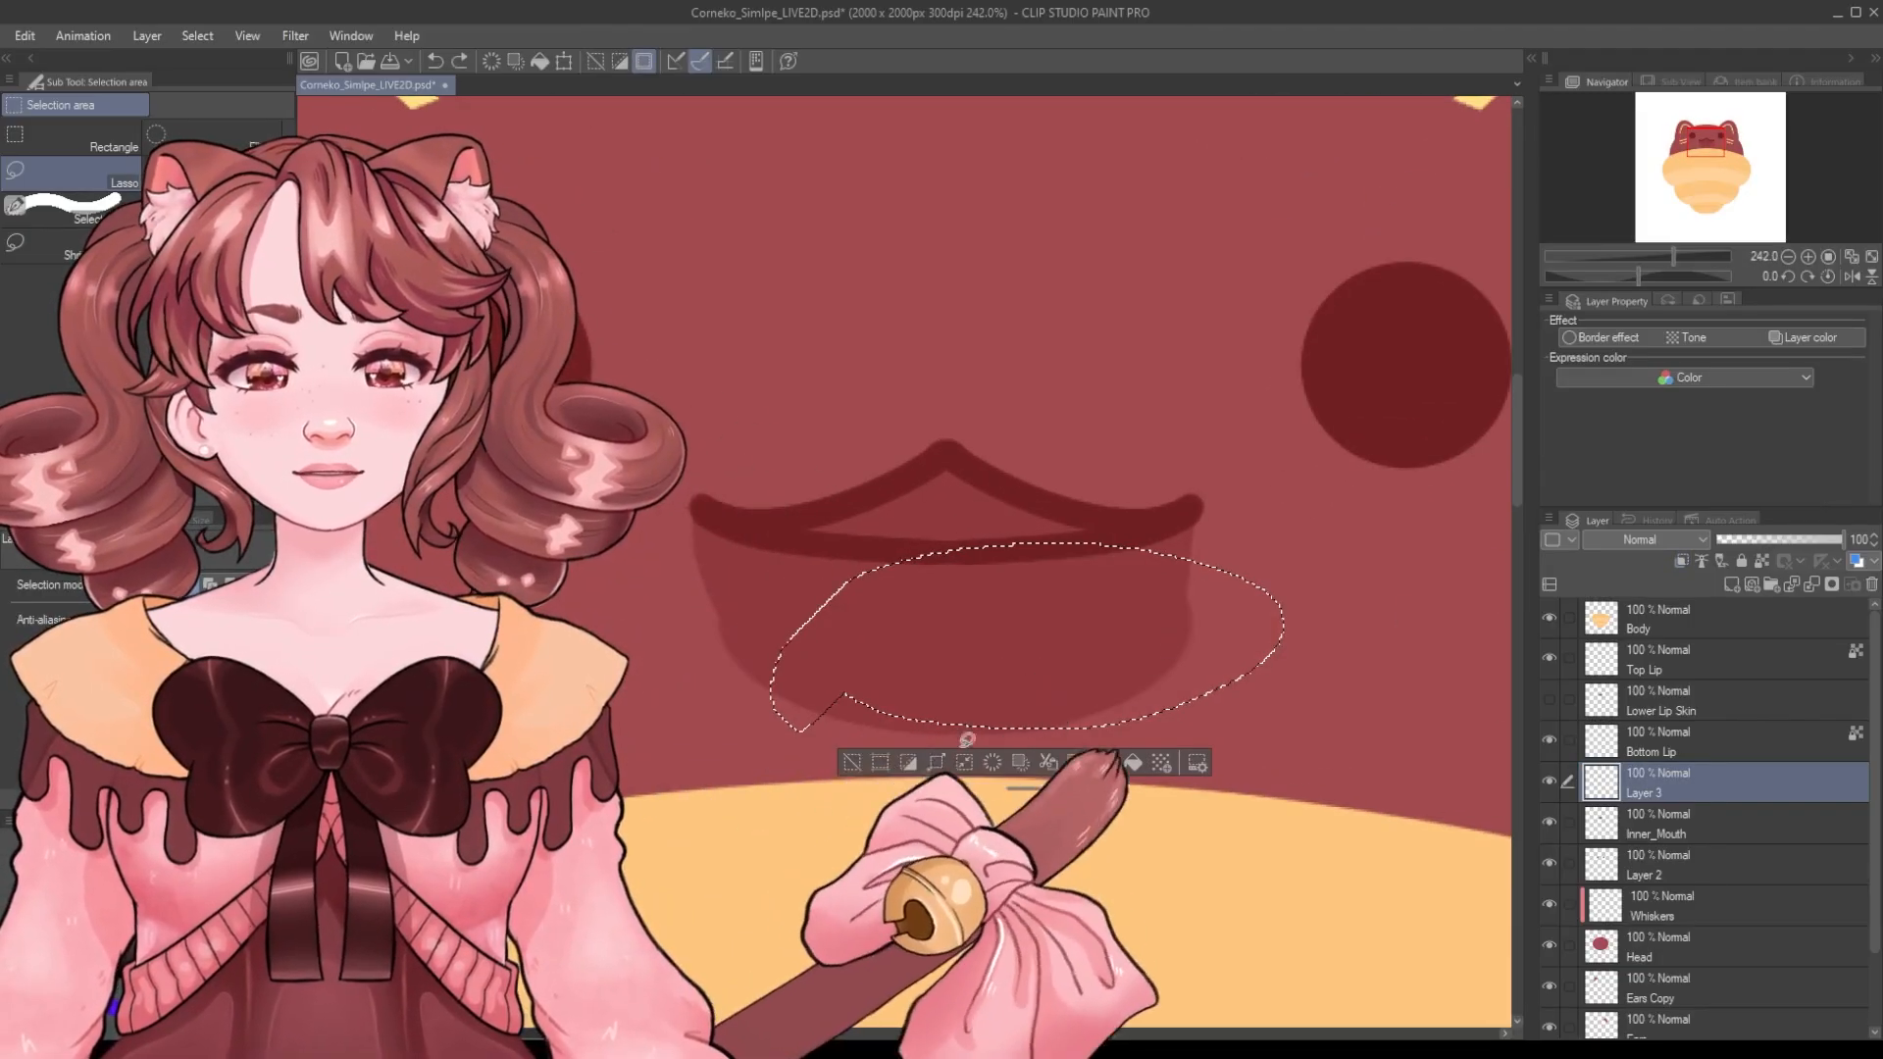
{"action": "left_click", "coordinate": [850, 763]}
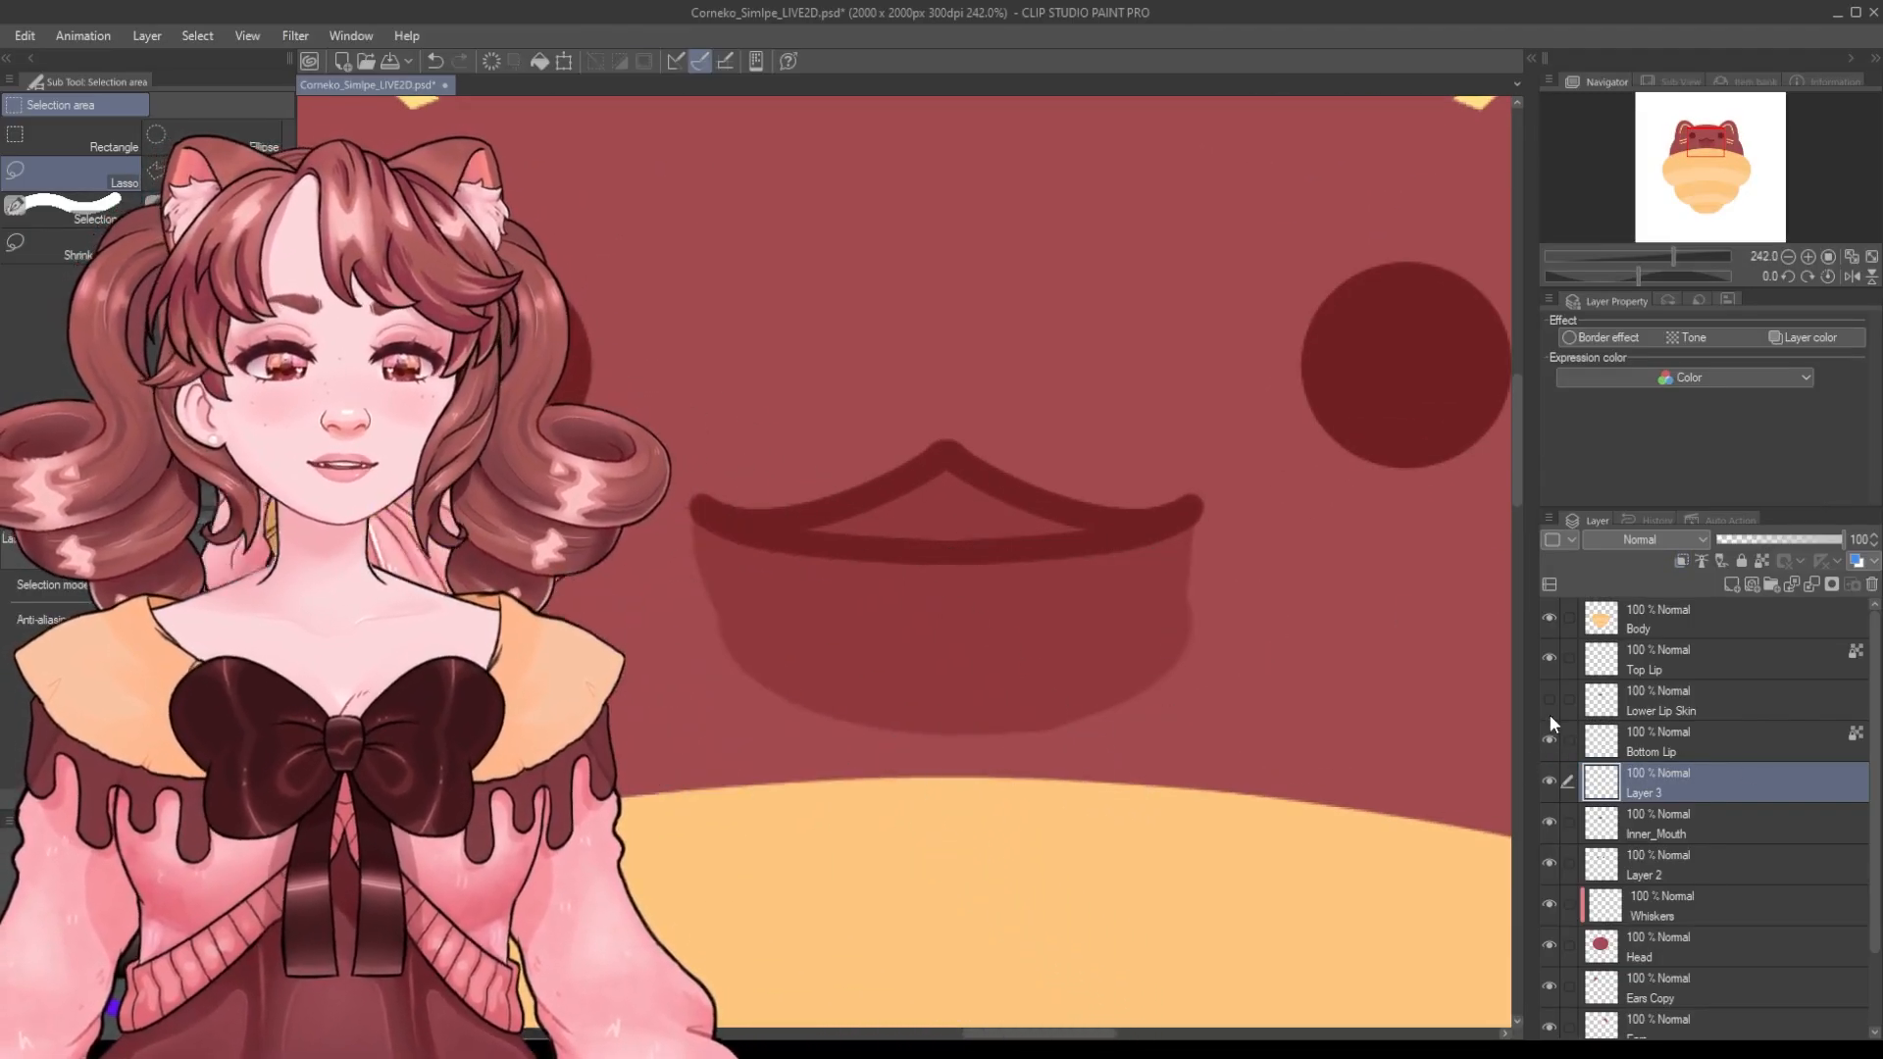
Toggle the Lower Lip Skin layer's visibility and zoom out to review the whole character.
{"action": "left_click", "coordinate": [1548, 705]}
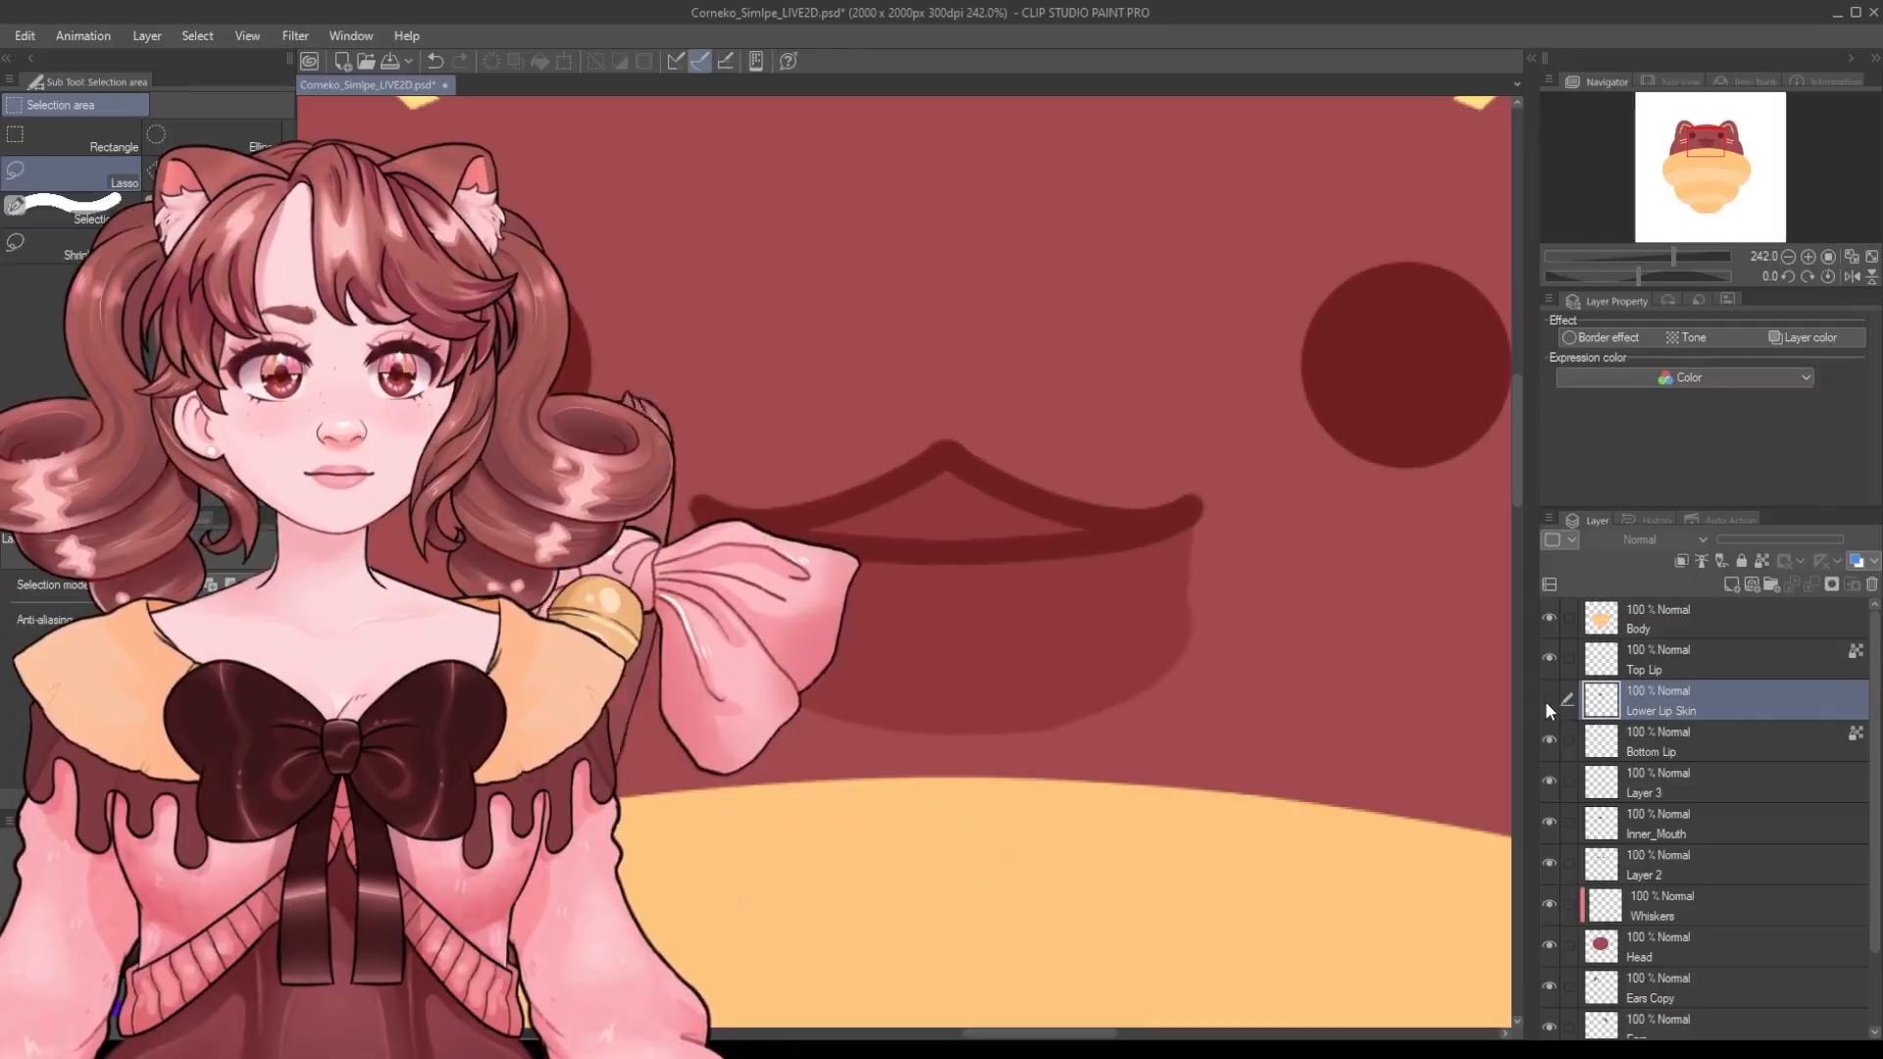
{"action": "left_click", "coordinate": [1547, 700]}
{"action": "scroll", "coordinate": [832, 528], "scroll_direction": "down", "scroll_amount": 1}
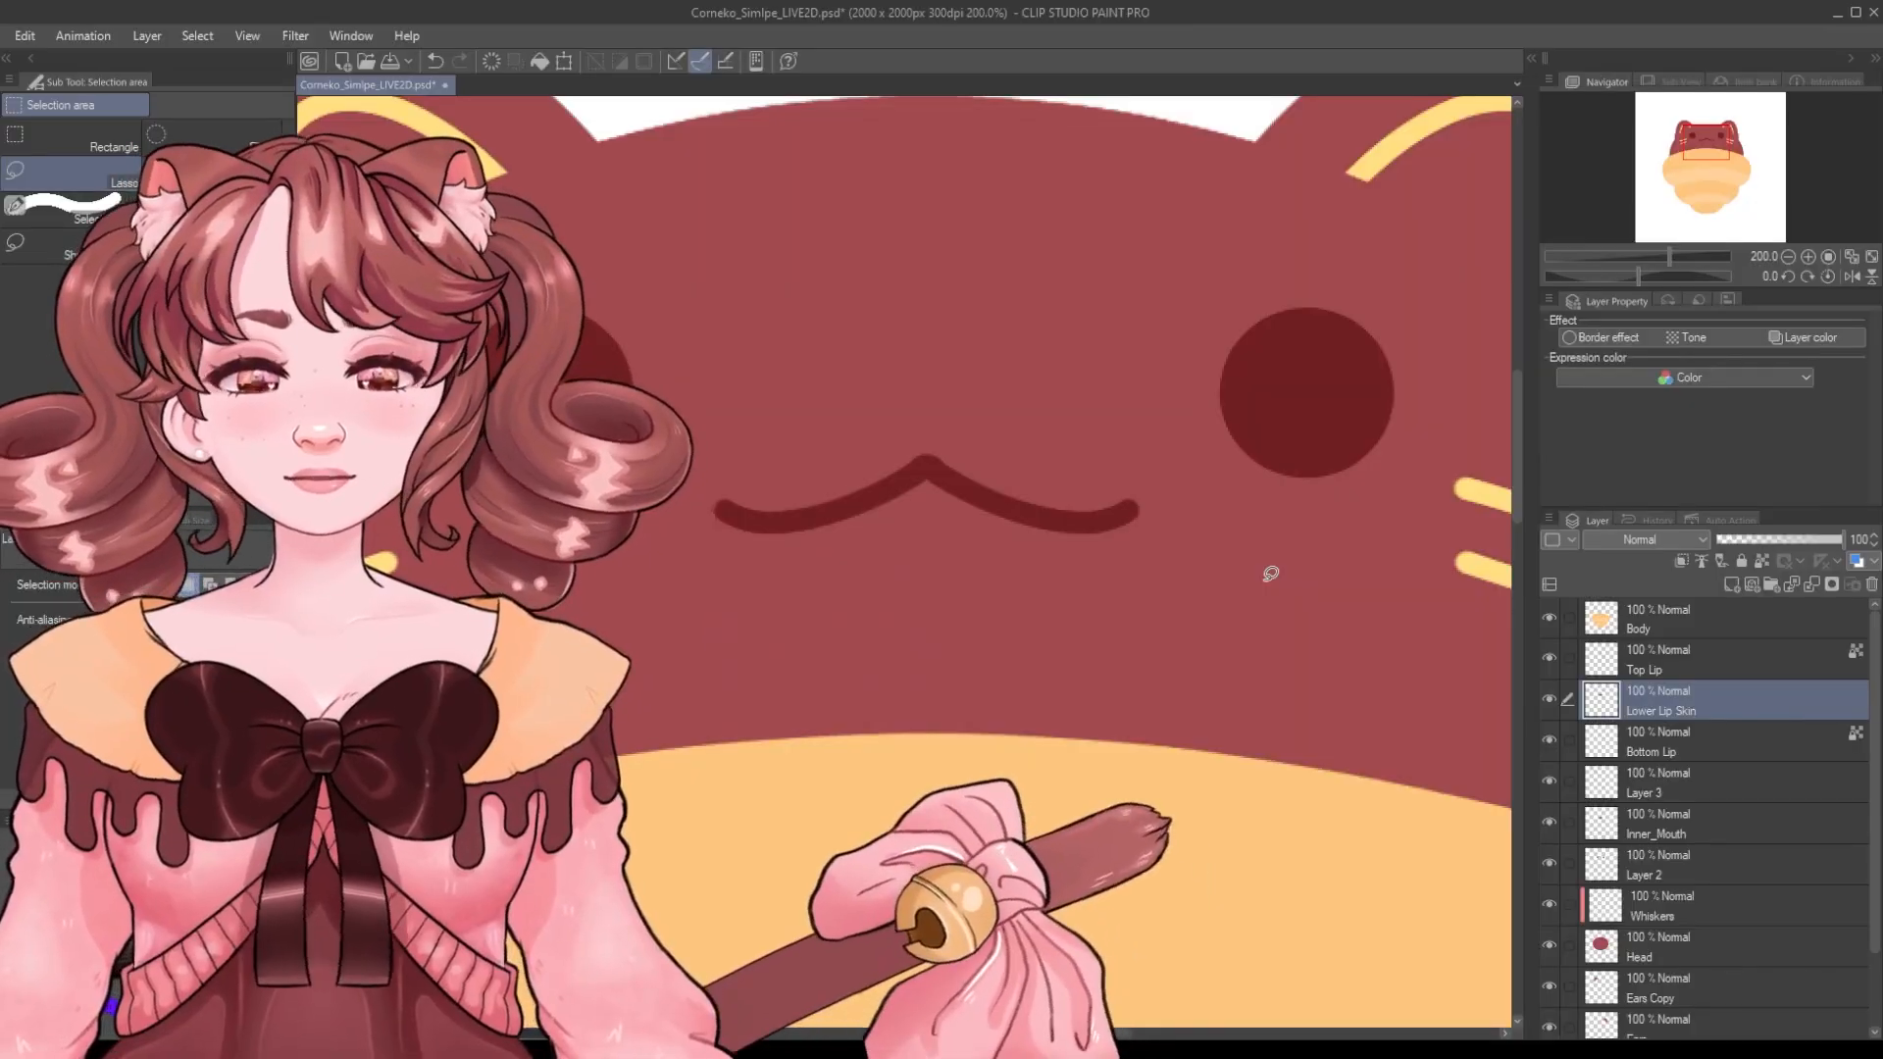
{"action": "scroll", "coordinate": [996, 403], "scroll_direction": "down", "scroll_amount": 3}
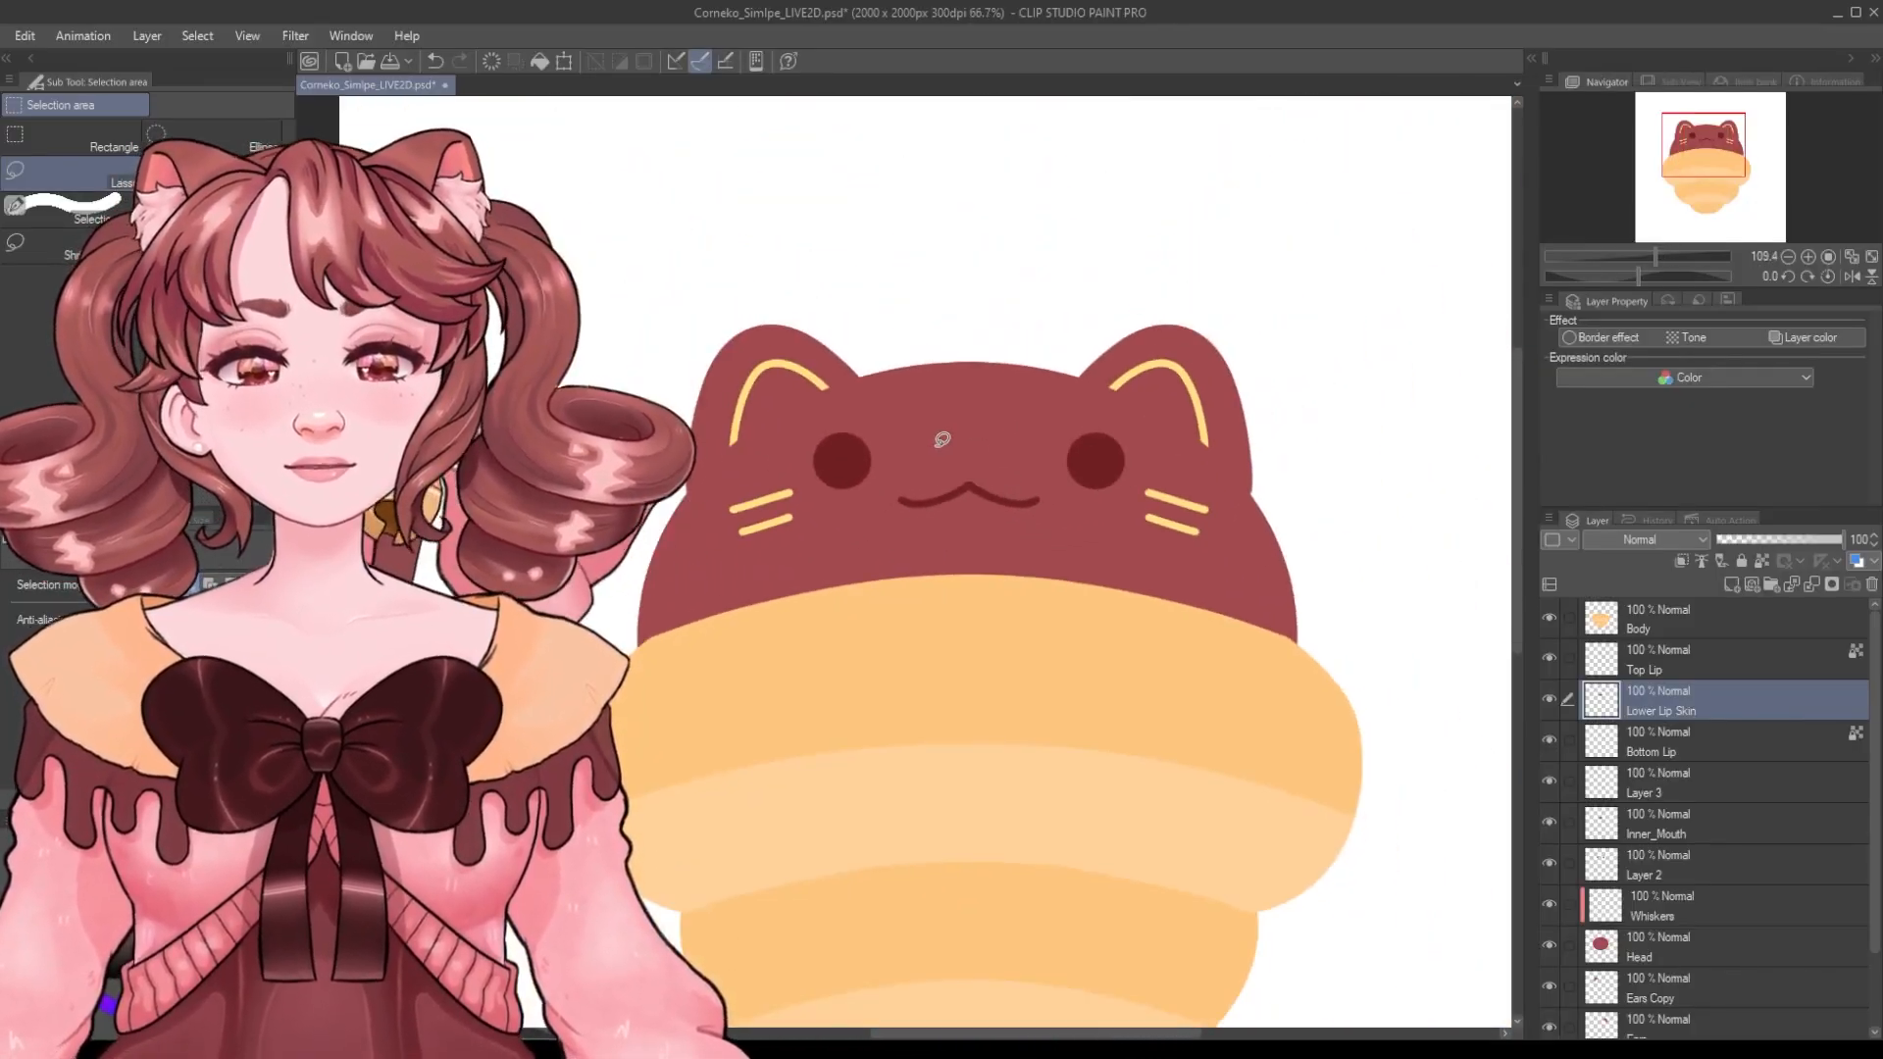
{"action": "scroll", "coordinate": [907, 421], "scroll_direction": "down", "scroll_amount": 4}
{"action": "scroll", "coordinate": [1101, 782], "scroll_direction": "up", "scroll_amount": 3}
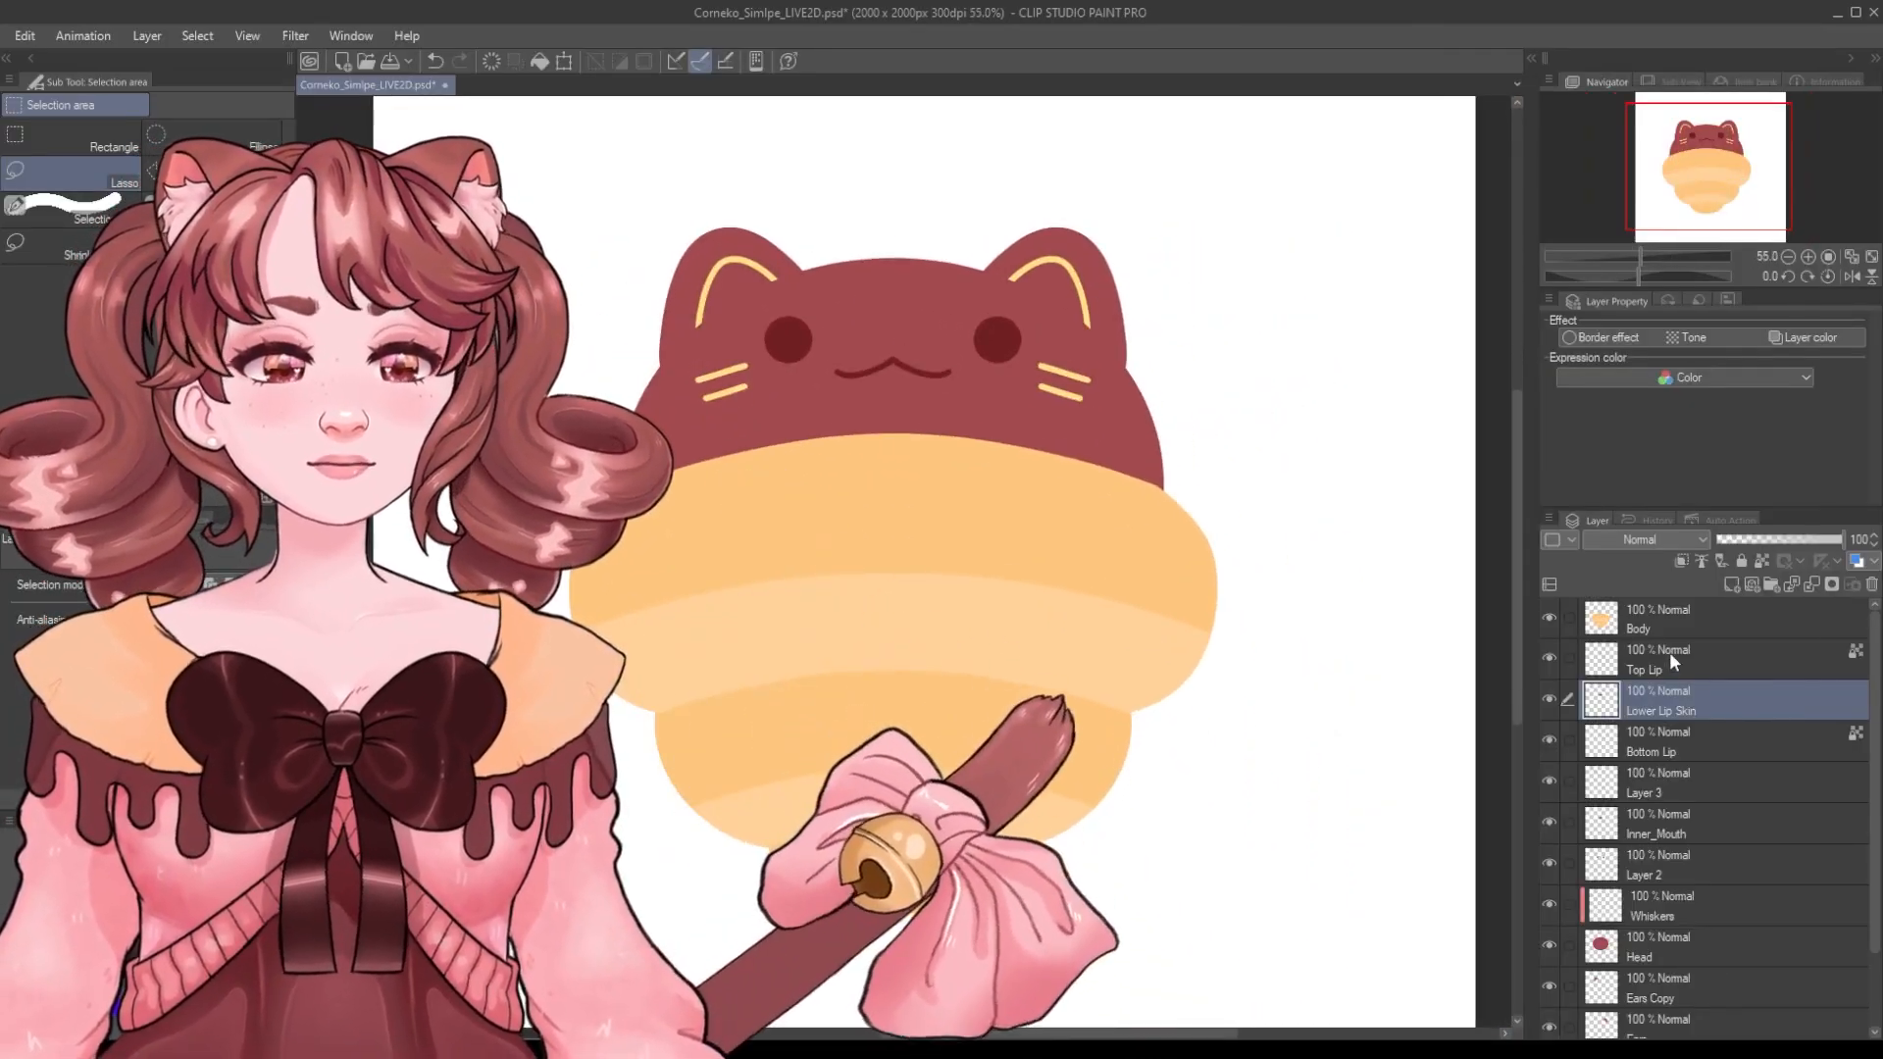
Merge Layer 3 down into the Inner_Mouth layer.
{"action": "left_click", "coordinate": [1677, 655]}
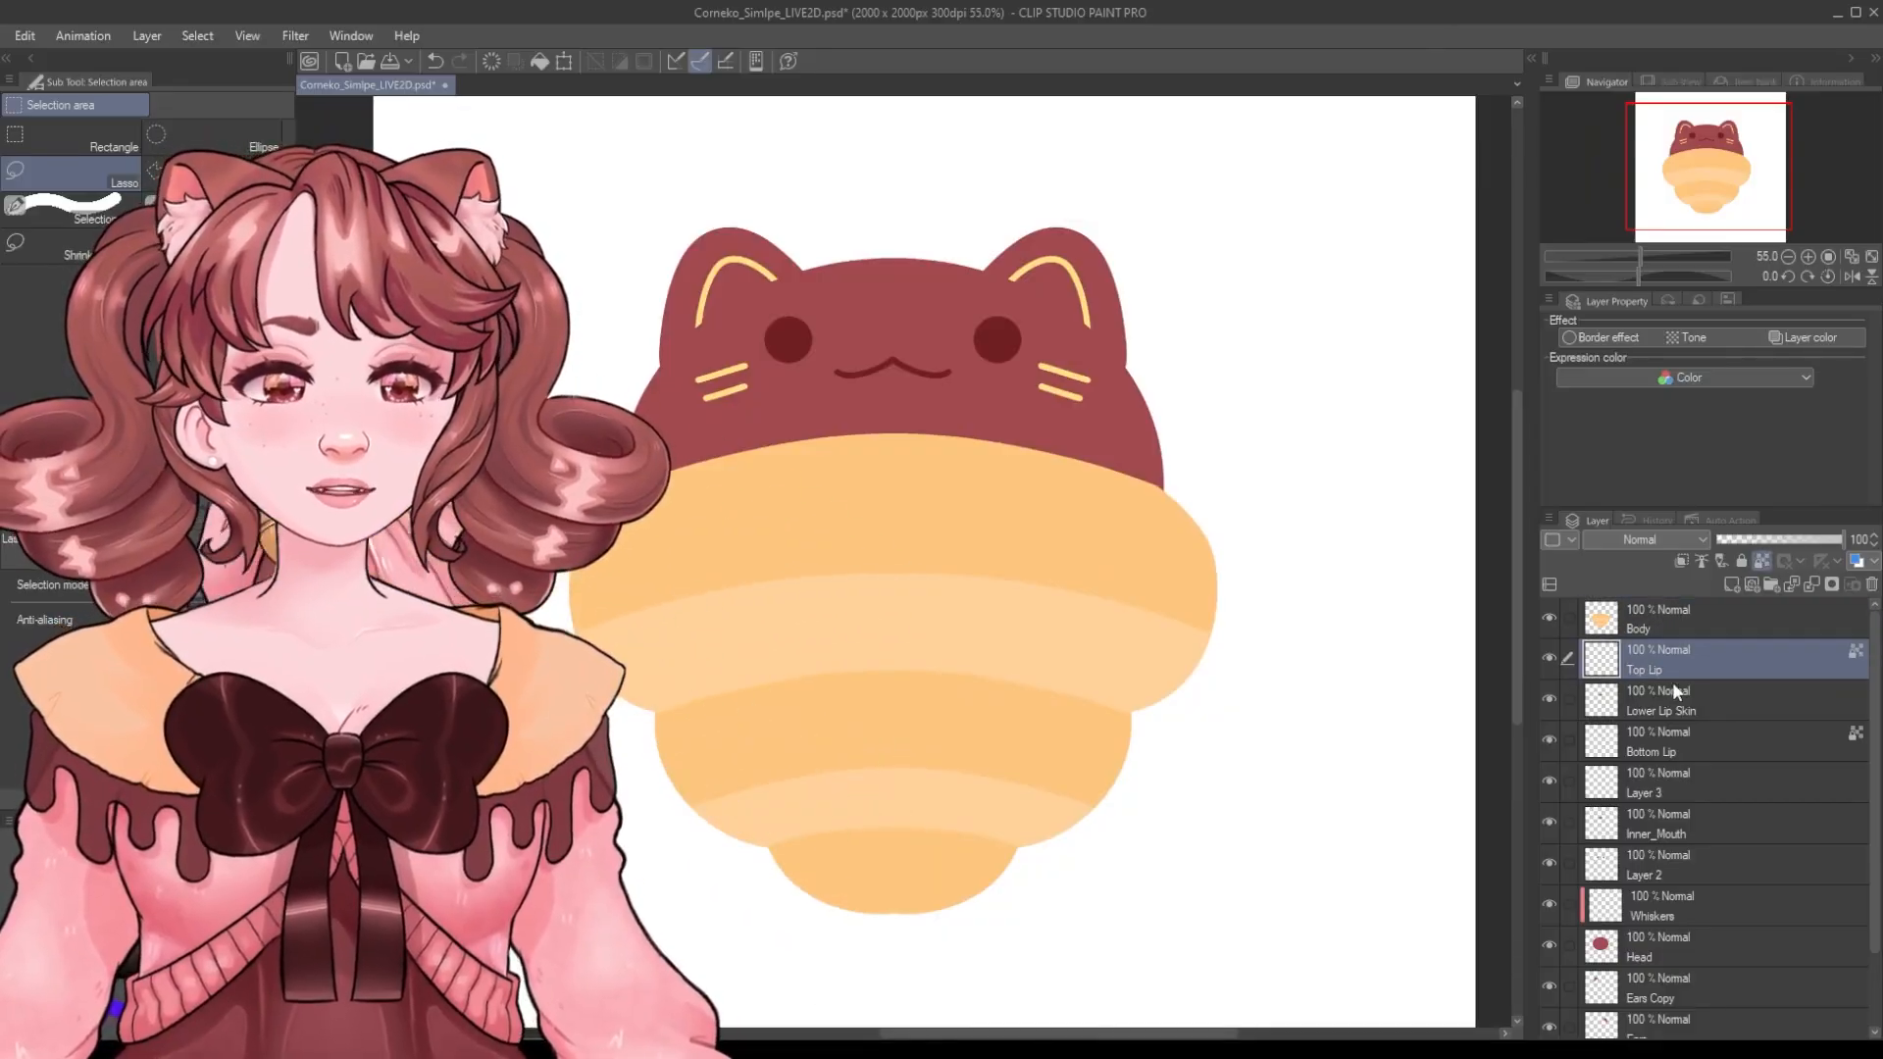
{"action": "left_click", "coordinate": [1661, 697]}
{"action": "left_click", "coordinate": [1661, 751]}
{"action": "left_click", "coordinate": [1657, 797]}
{"action": "key", "text": "ctrl+e"}
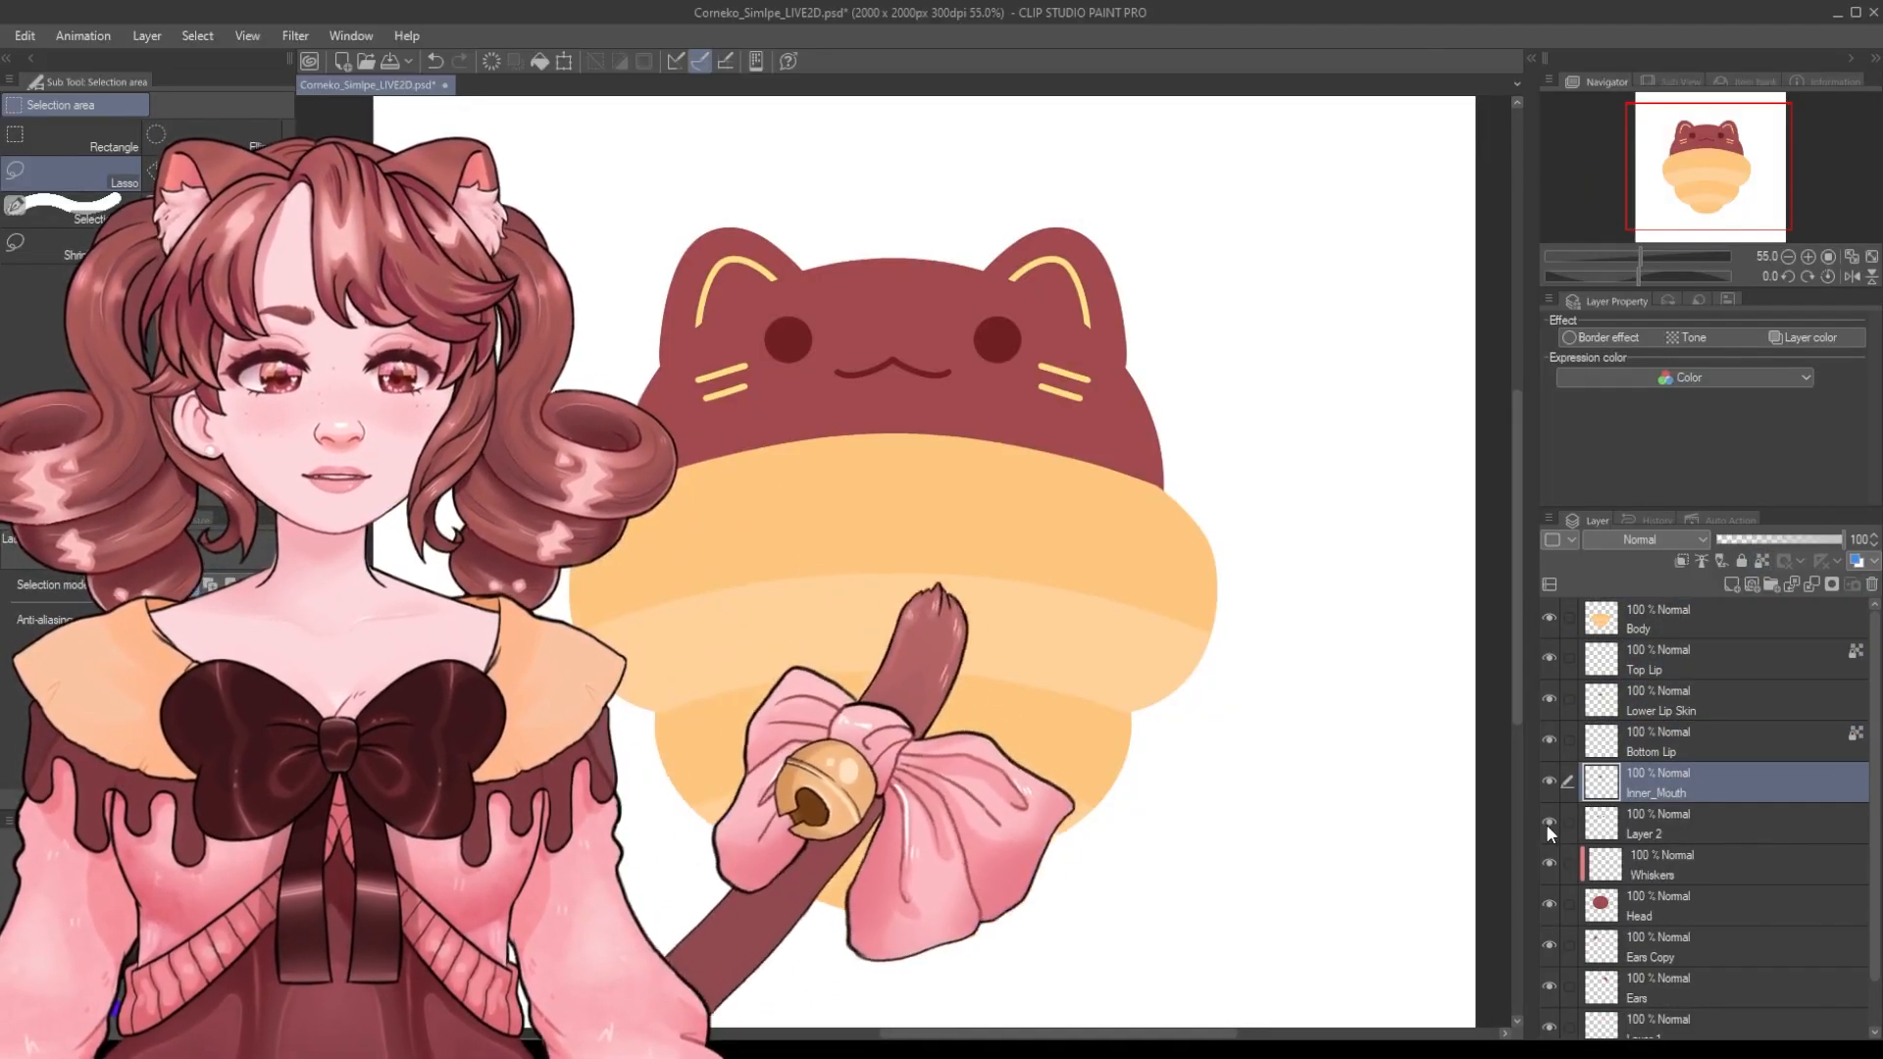
Rename Layer 2 as Eyes.
{"action": "left_click", "coordinate": [1663, 832]}
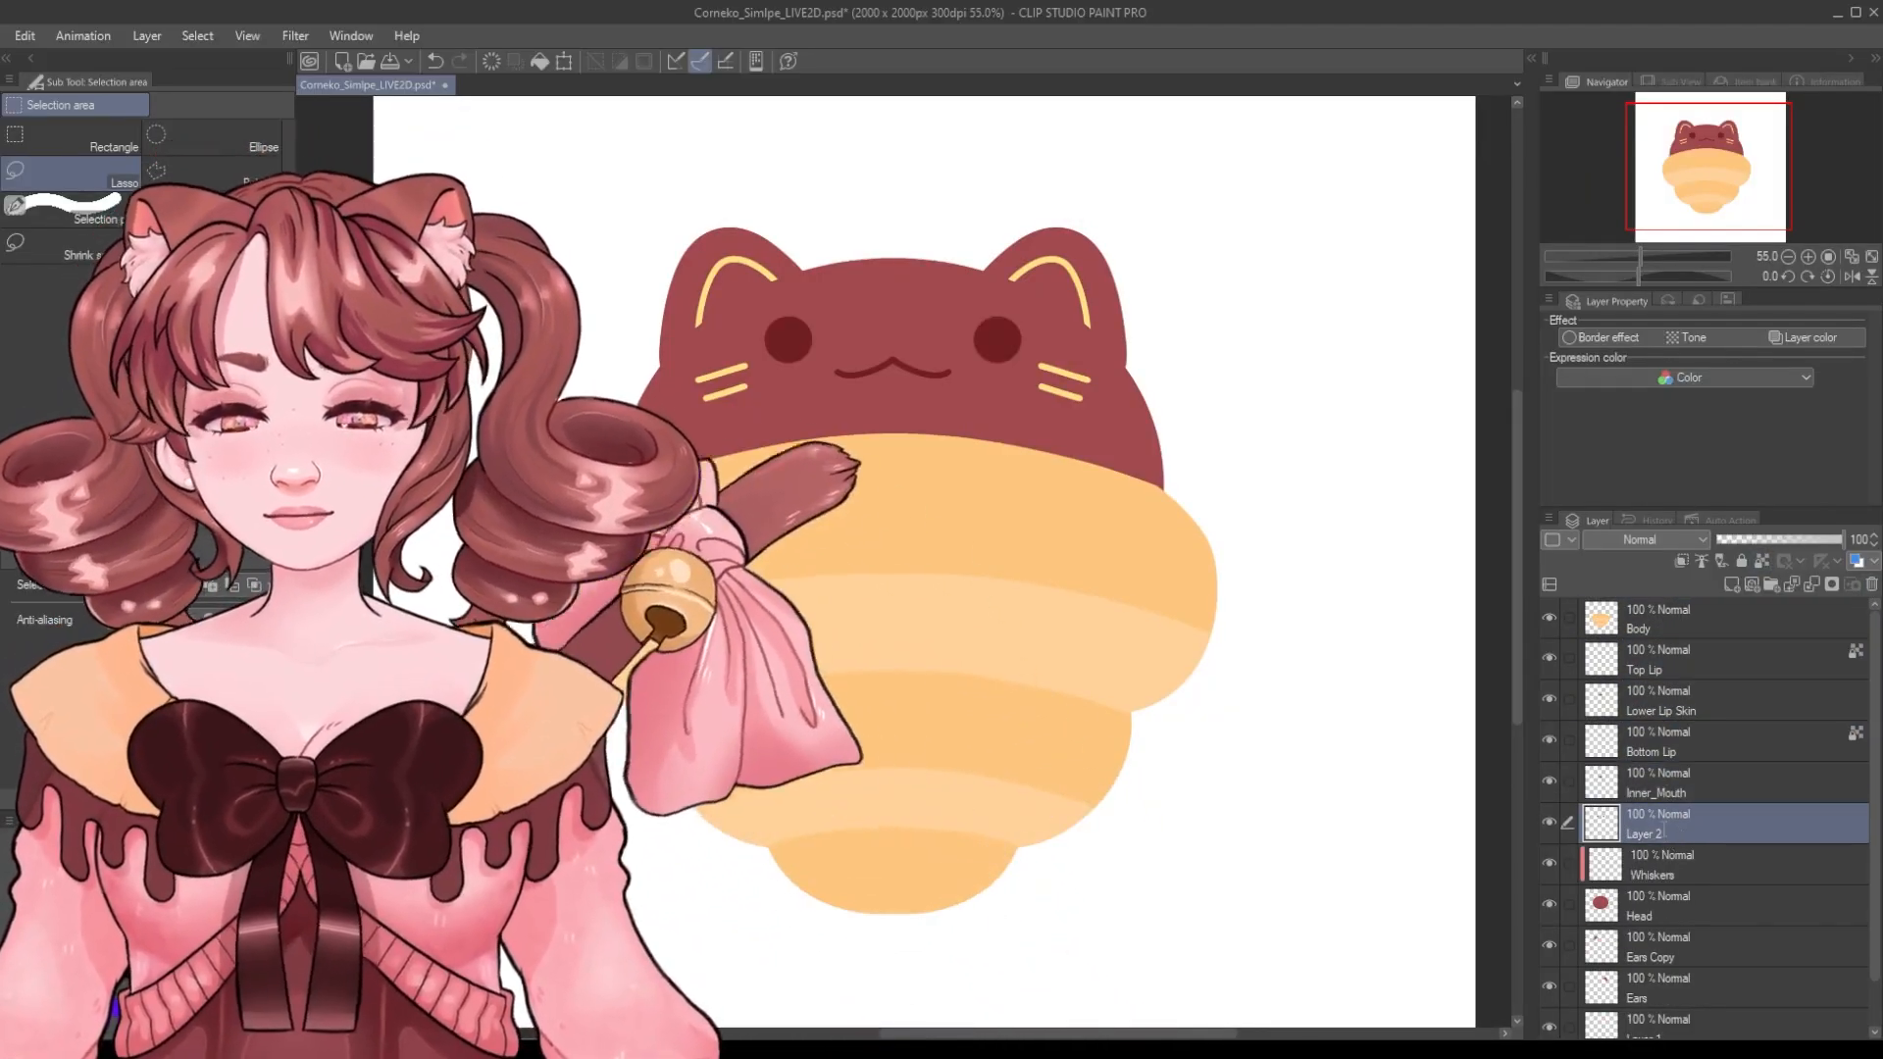
{"action": "scroll", "coordinate": [1648, 863], "scroll_direction": "down", "scroll_amount": 1}
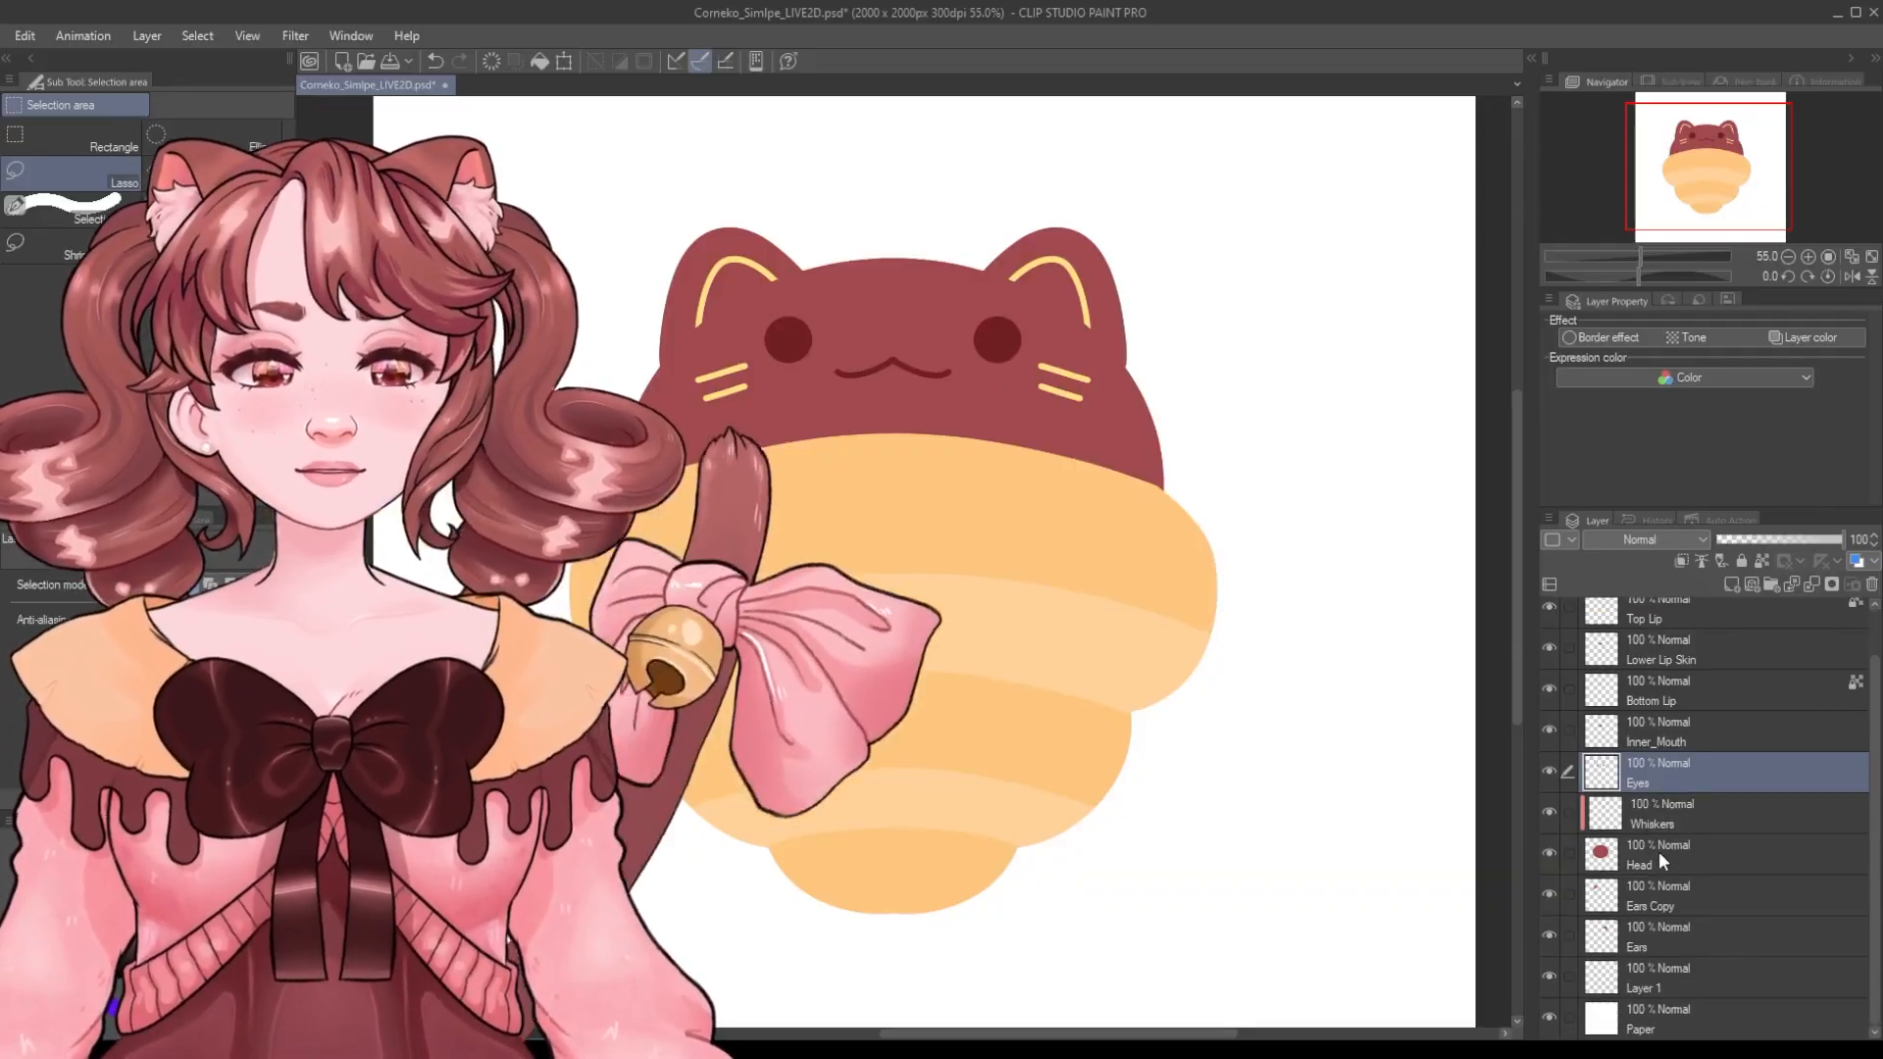
Rename the Ears Copy layer as Ear_1 and the Ears layer as Ear_R.
{"action": "left_click", "coordinate": [1657, 859]}
{"action": "left_click", "coordinate": [1656, 903]}
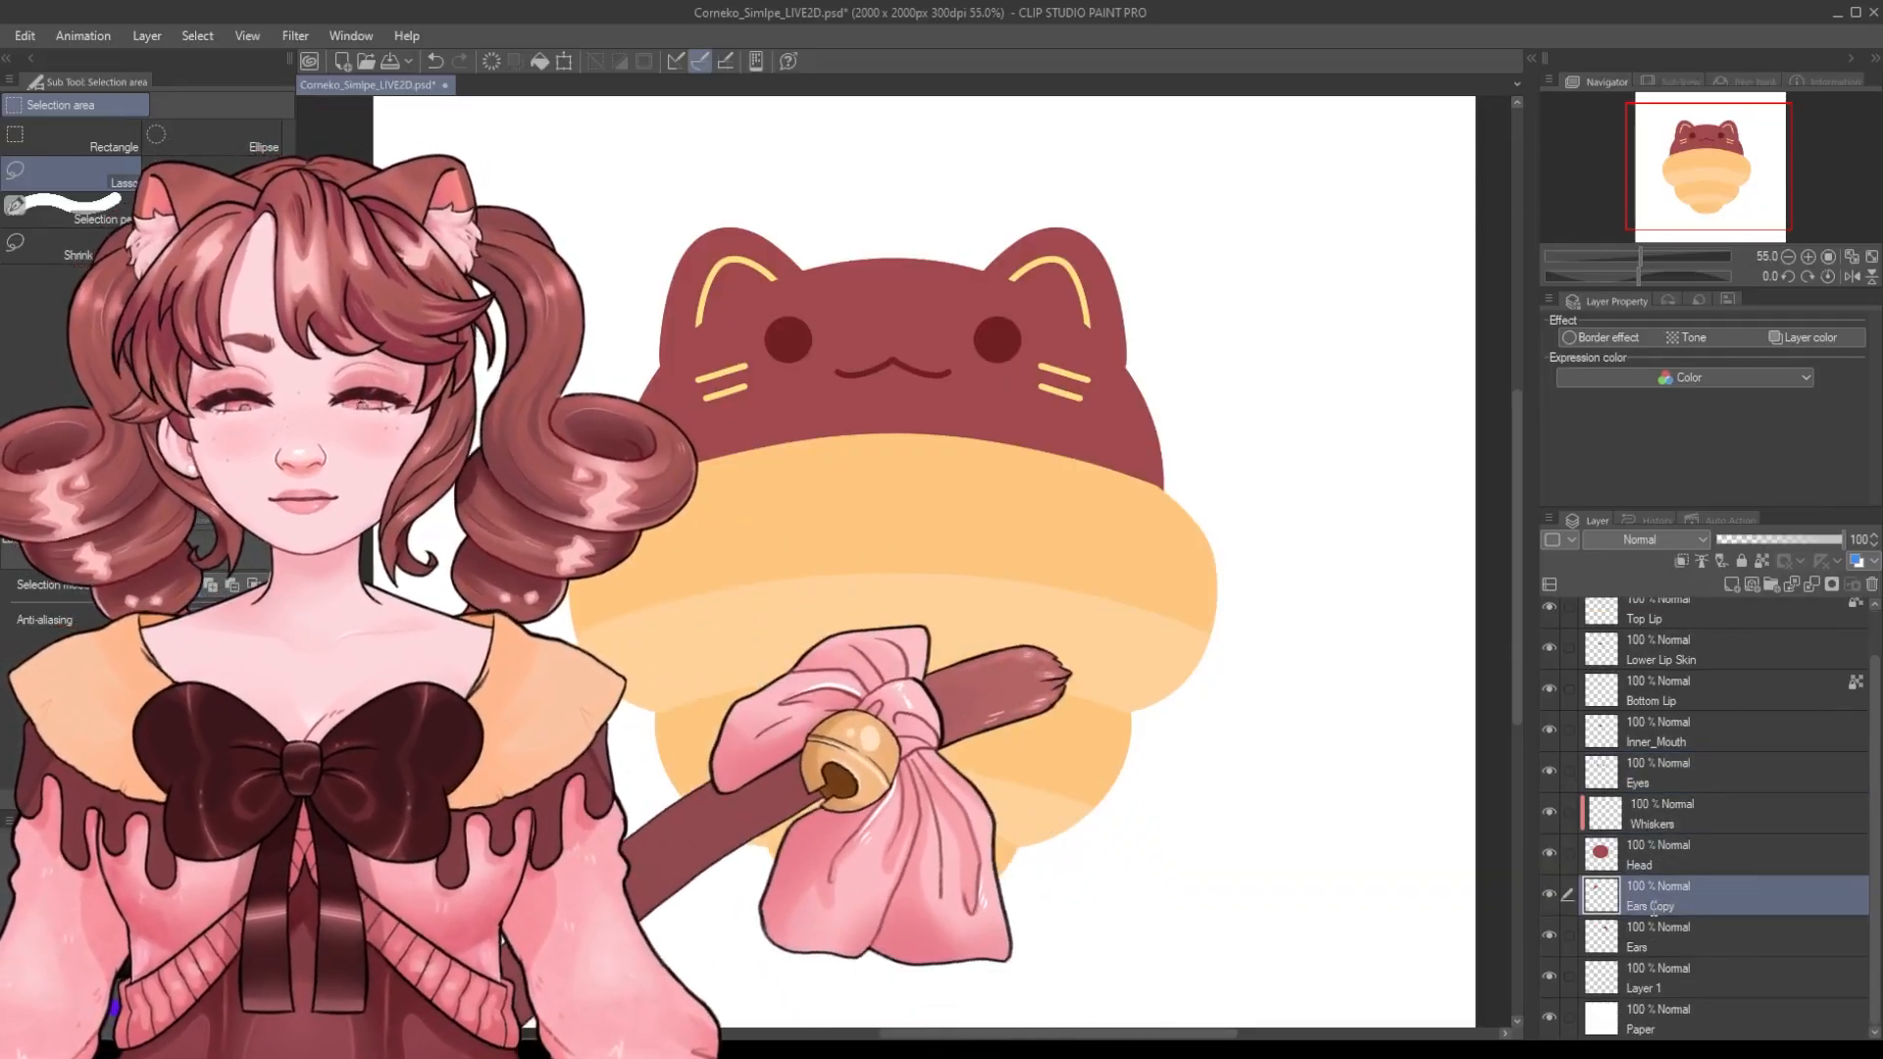
{"action": "left_click", "coordinate": [1637, 946]}
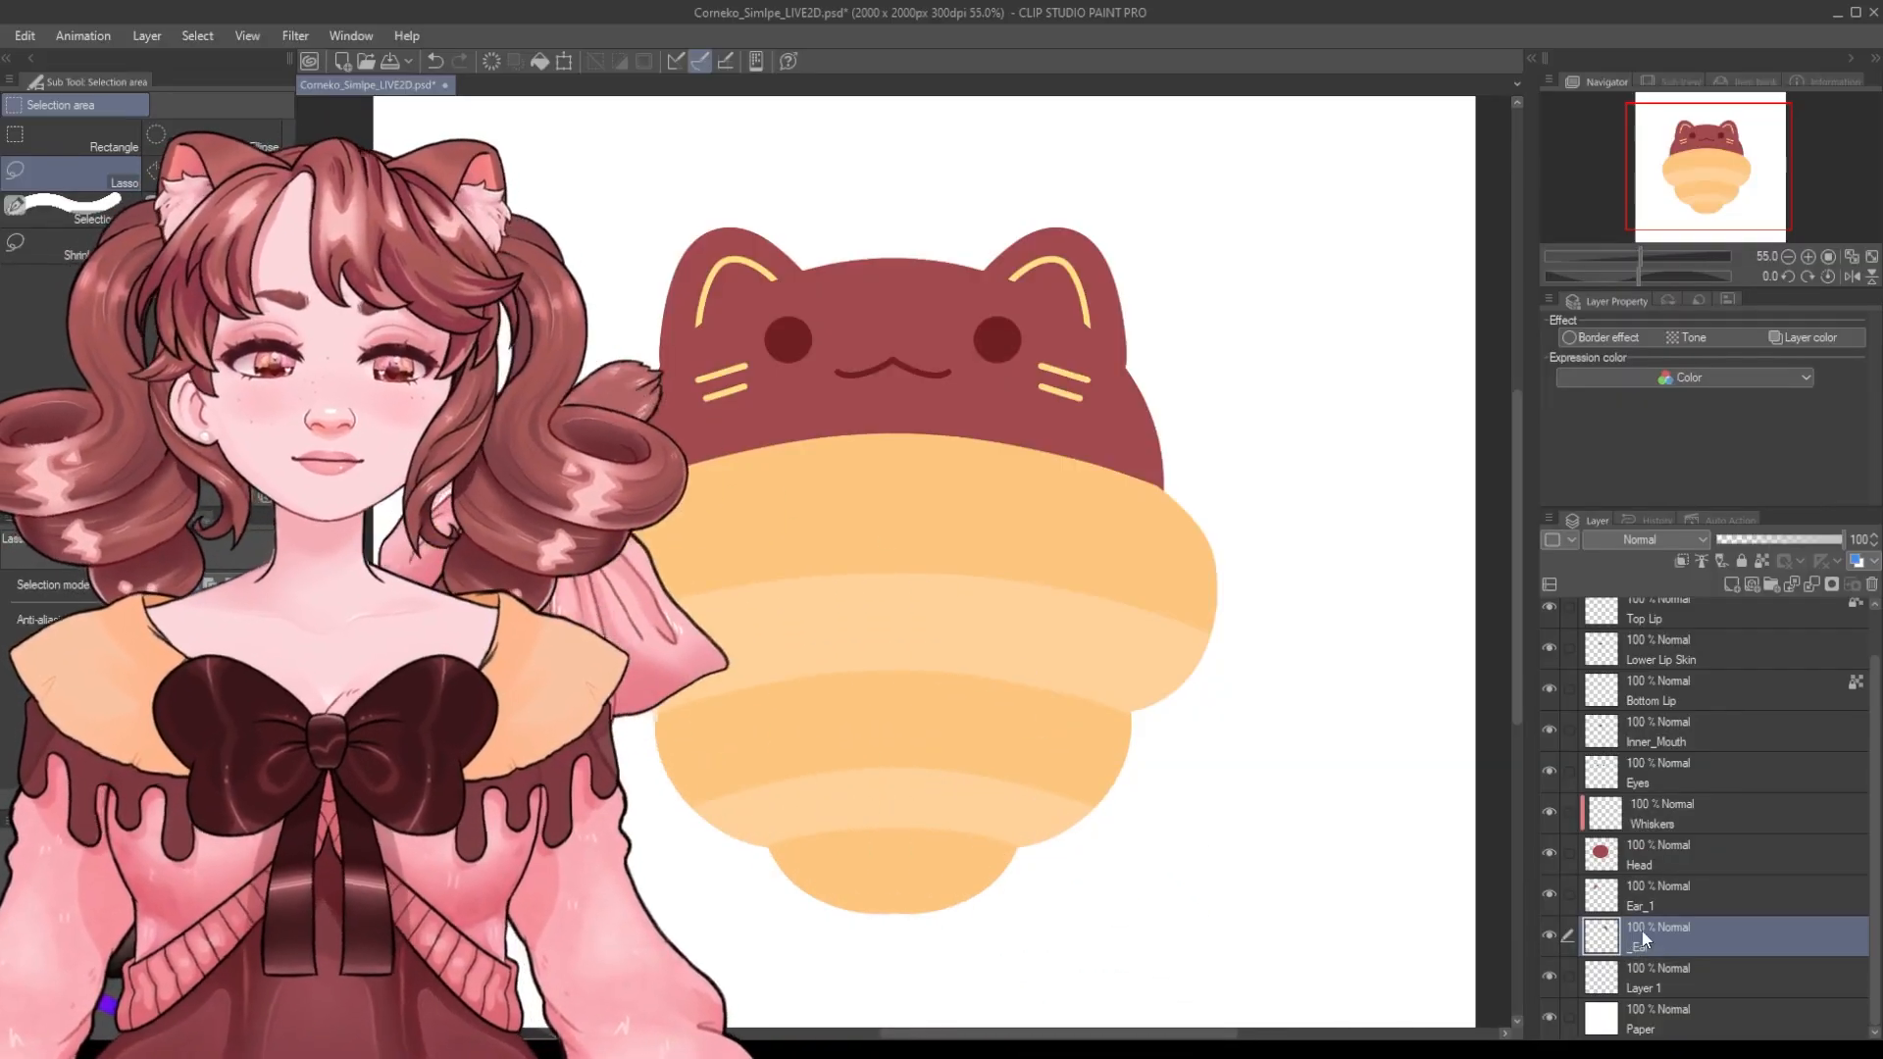
{"action": "type", "text": "R"}
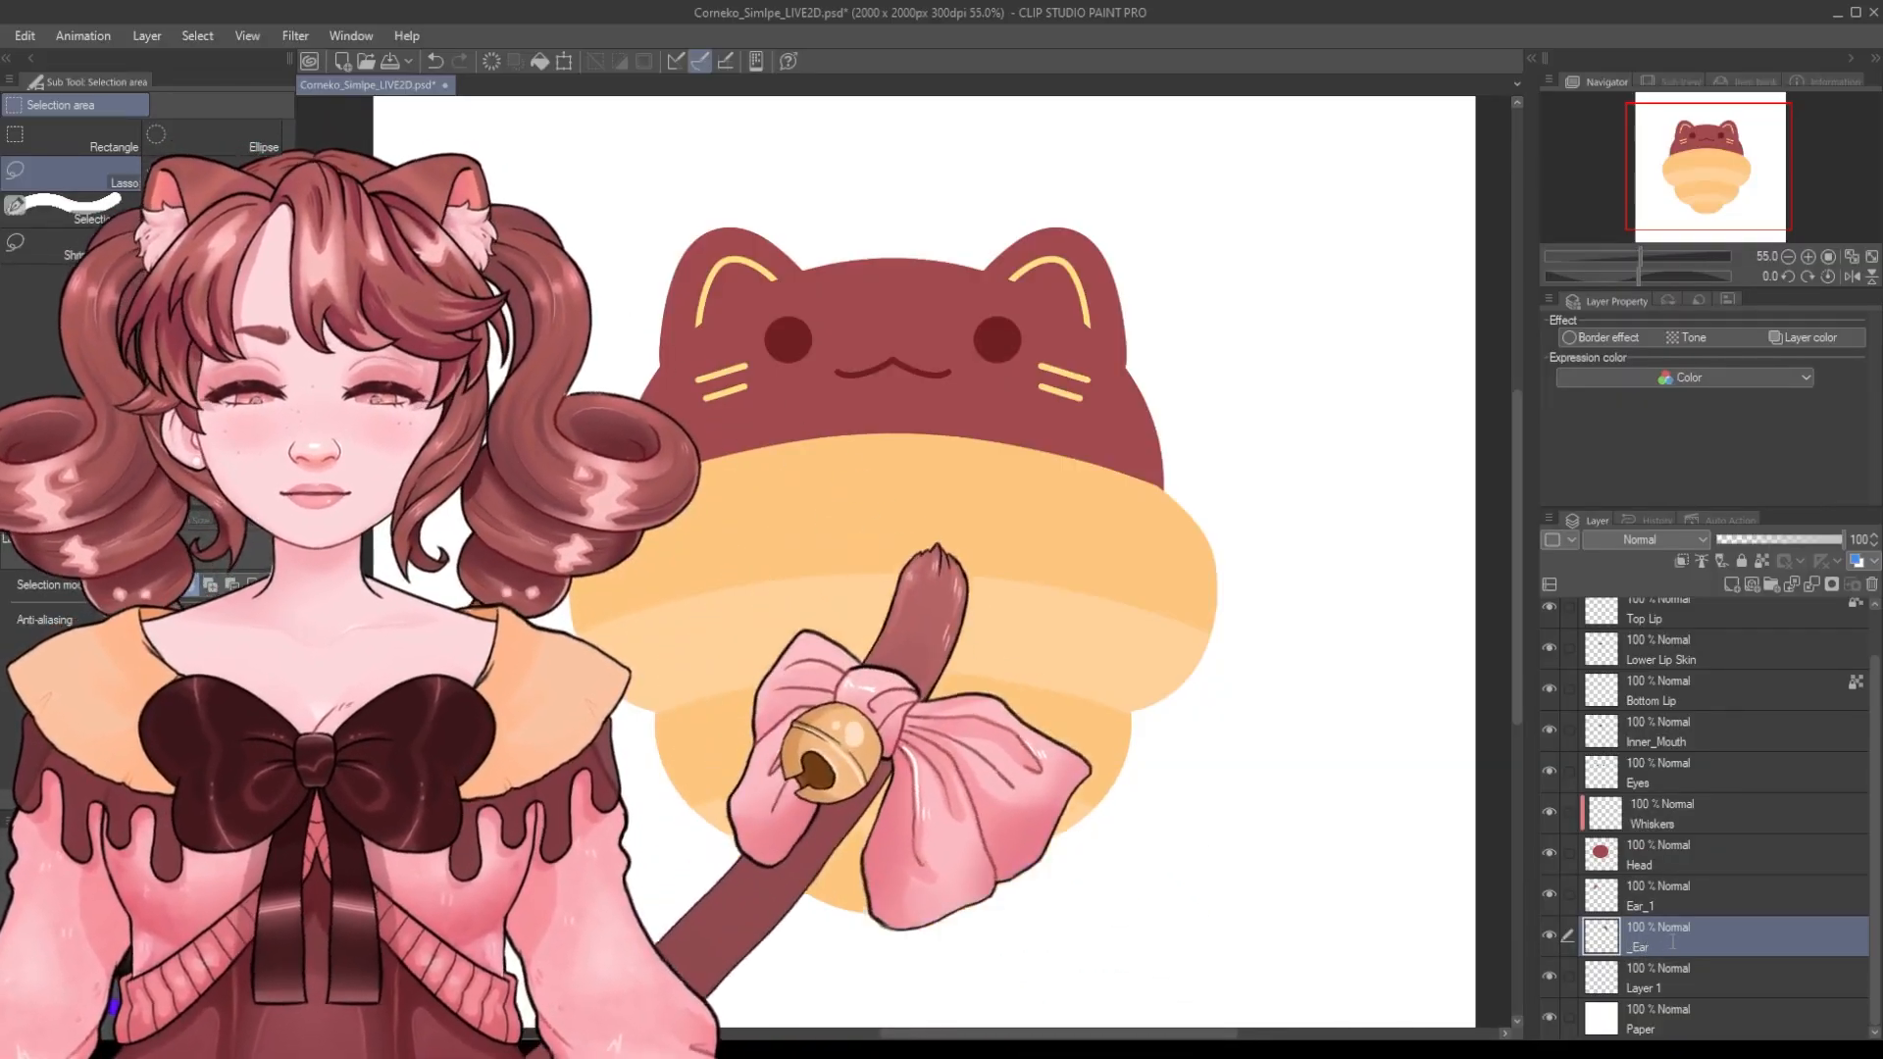
{"action": "key", "text": "Return"}
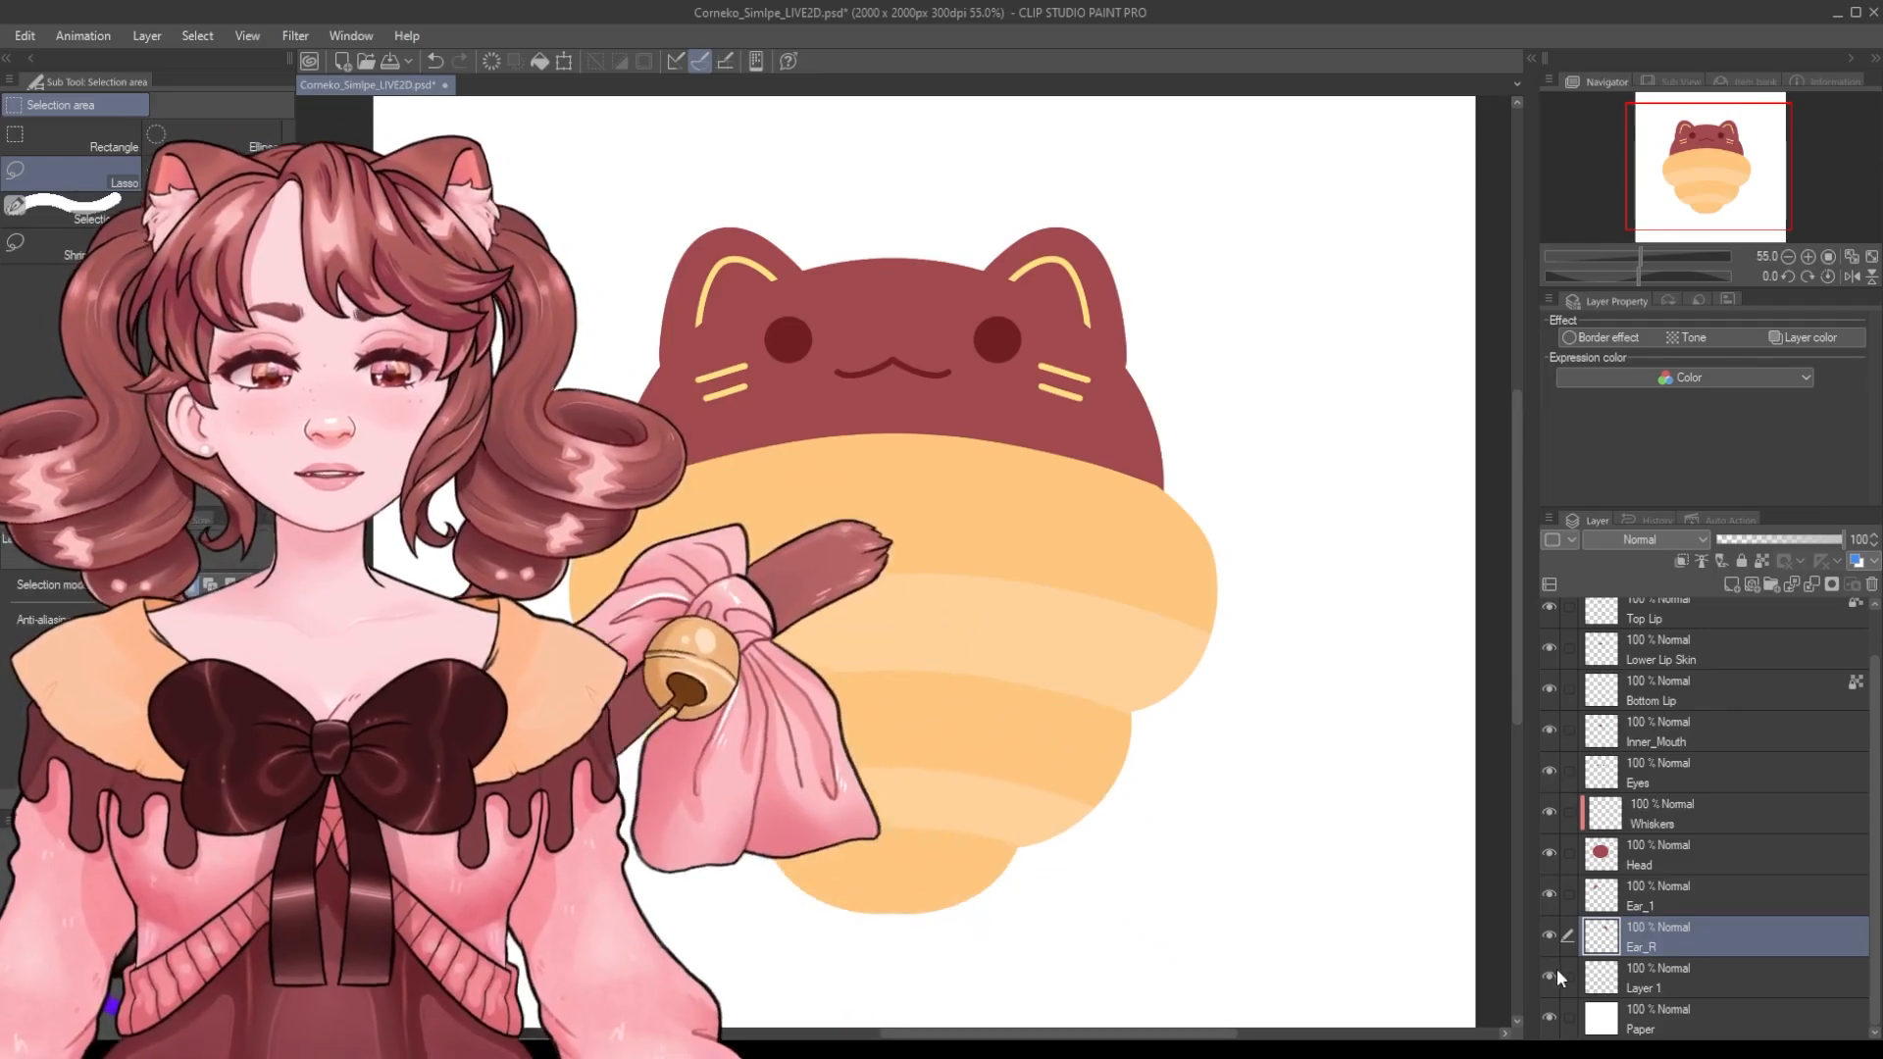
Hide Layer 1 so it is excluded from the model.
{"action": "left_click", "coordinate": [1550, 974]}
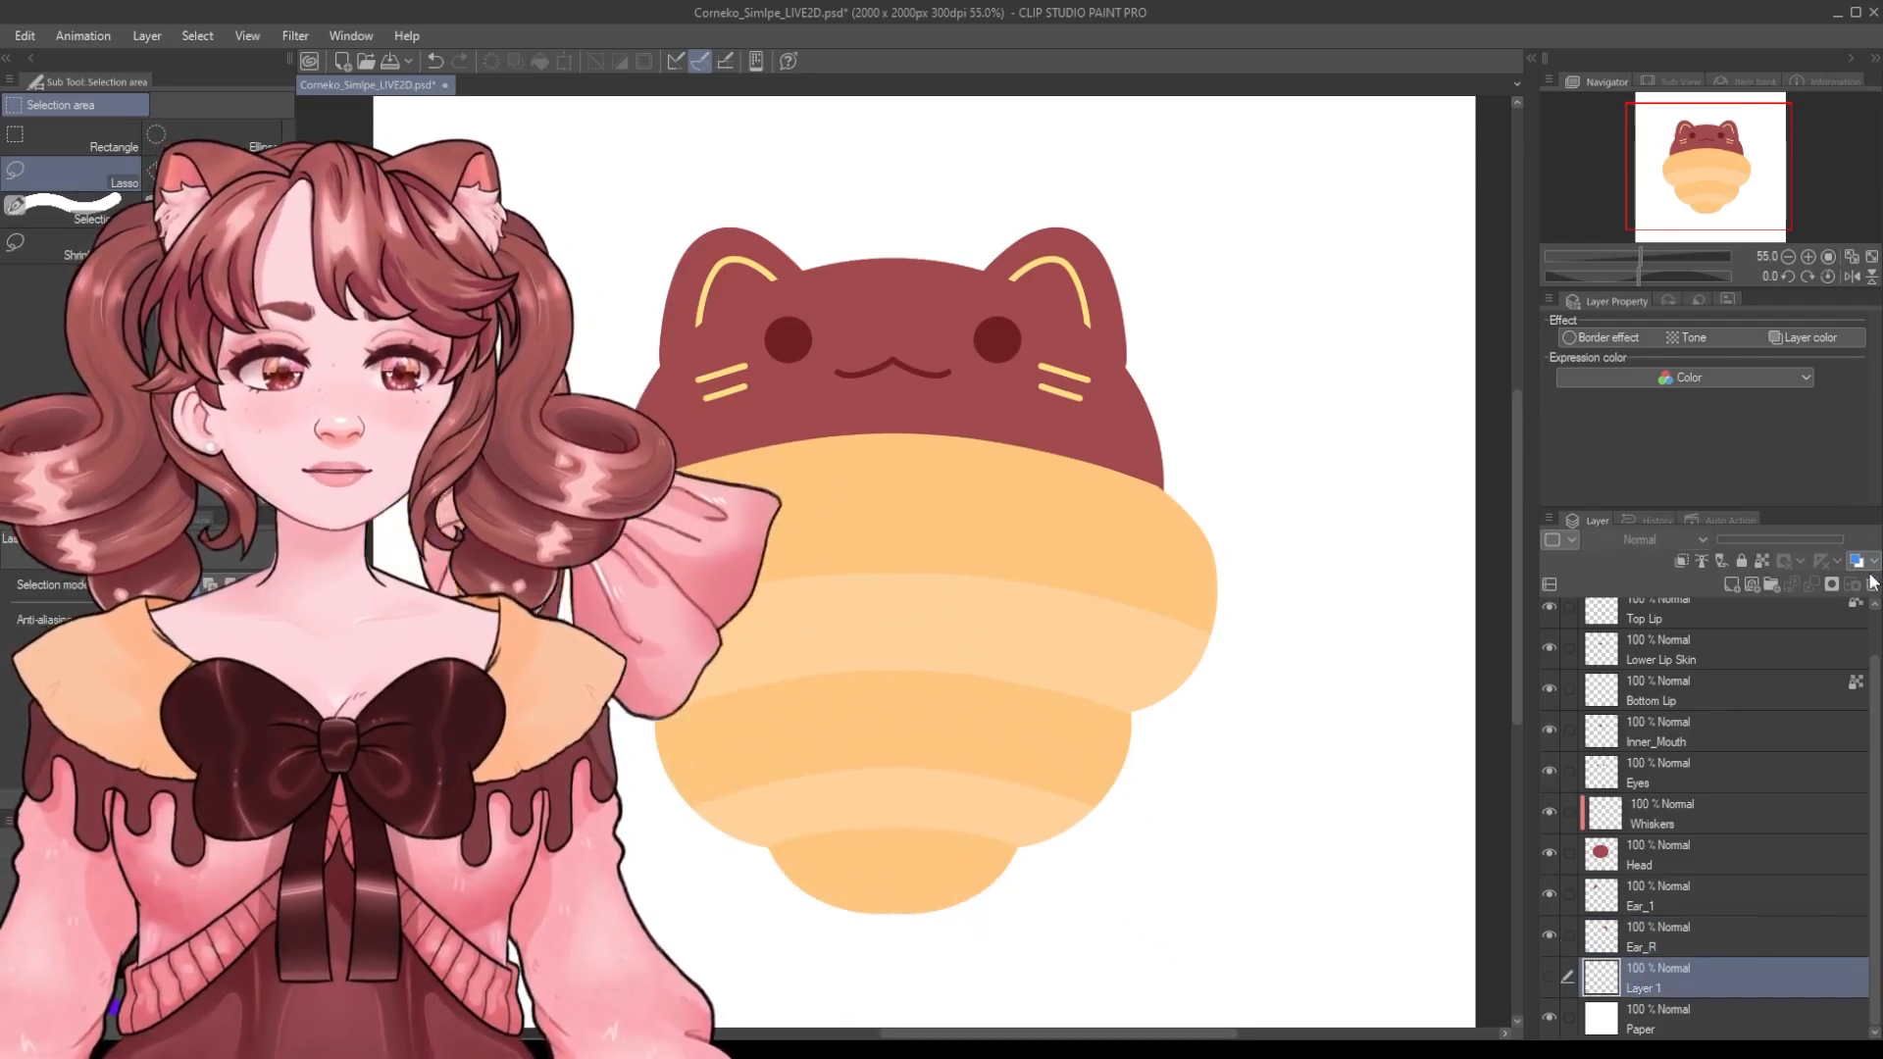
{"action": "left_click", "coordinate": [1871, 582]}
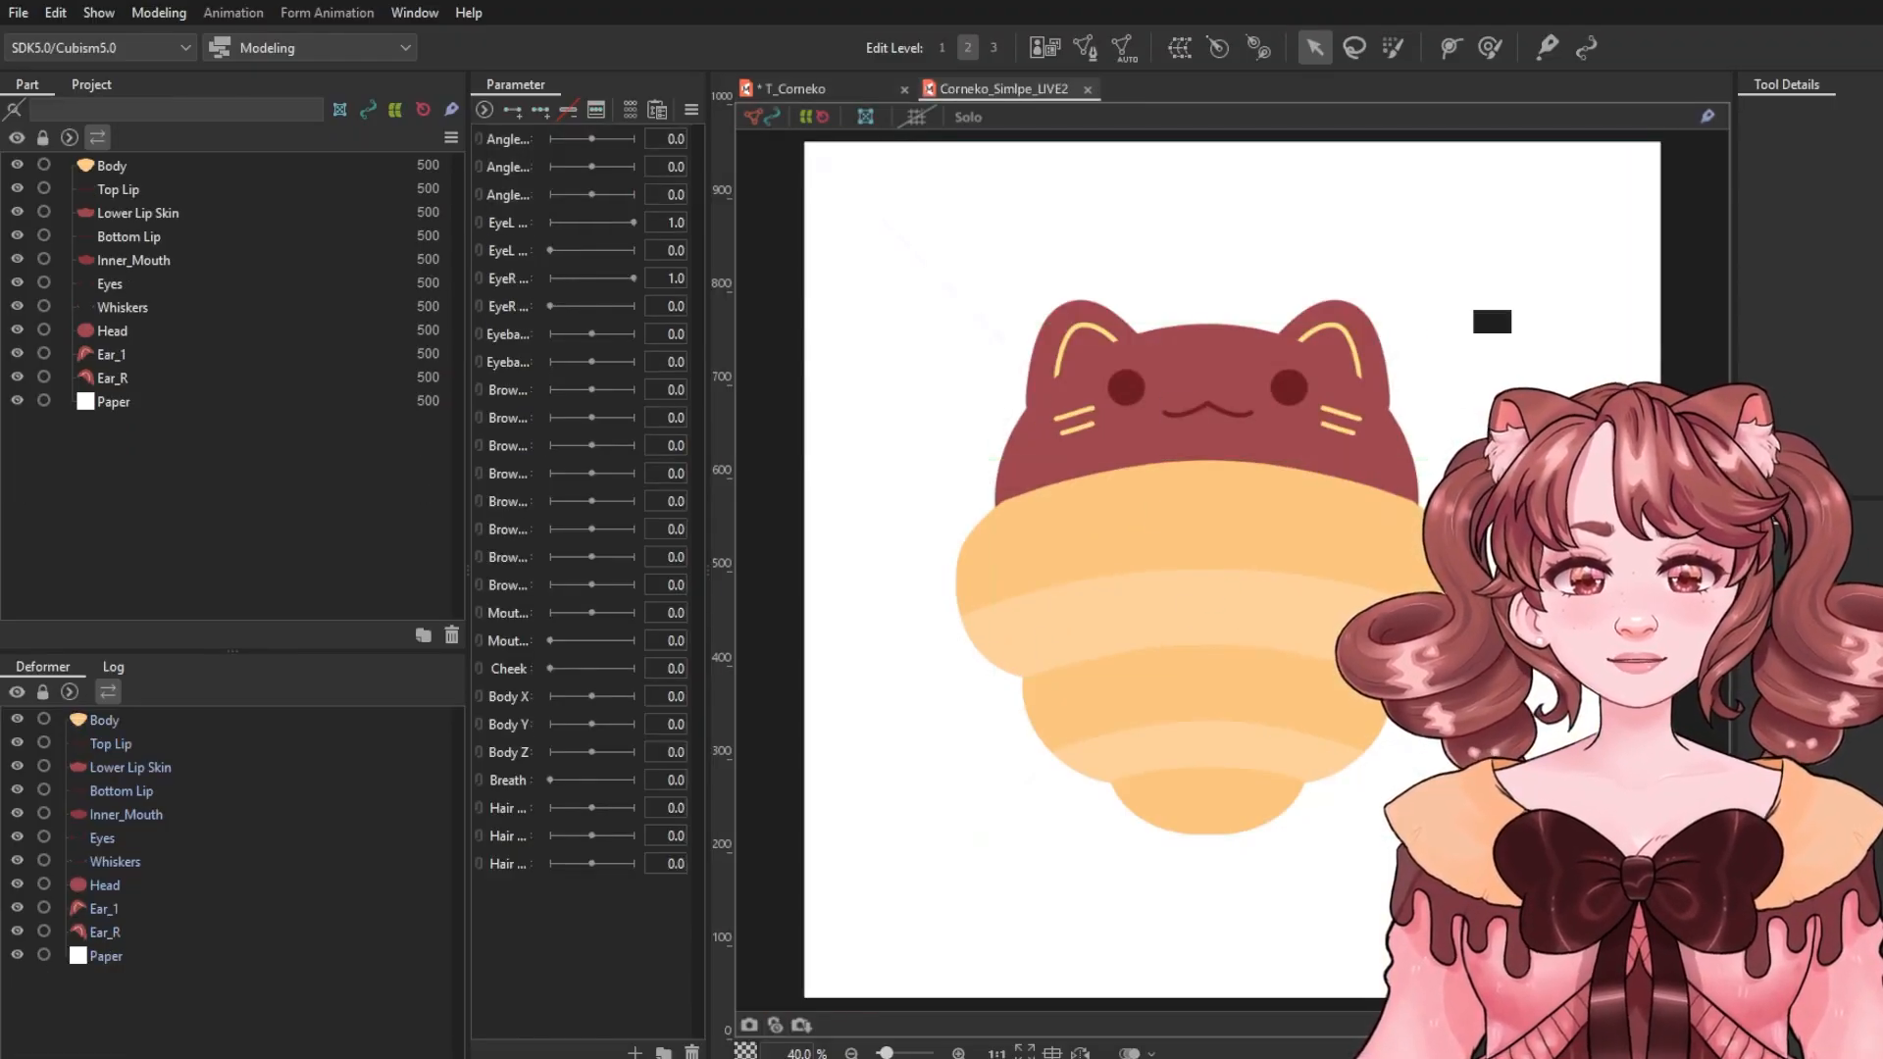
In Live2D Cubism, delete the Paper part from the imported Corneko model.
{"action": "scroll", "coordinate": [1358, 554], "scroll_direction": "down", "scroll_amount": 2}
{"action": "left_click_drag", "start_coordinate": [1444, 558], "coordinate": [1302, 565]}
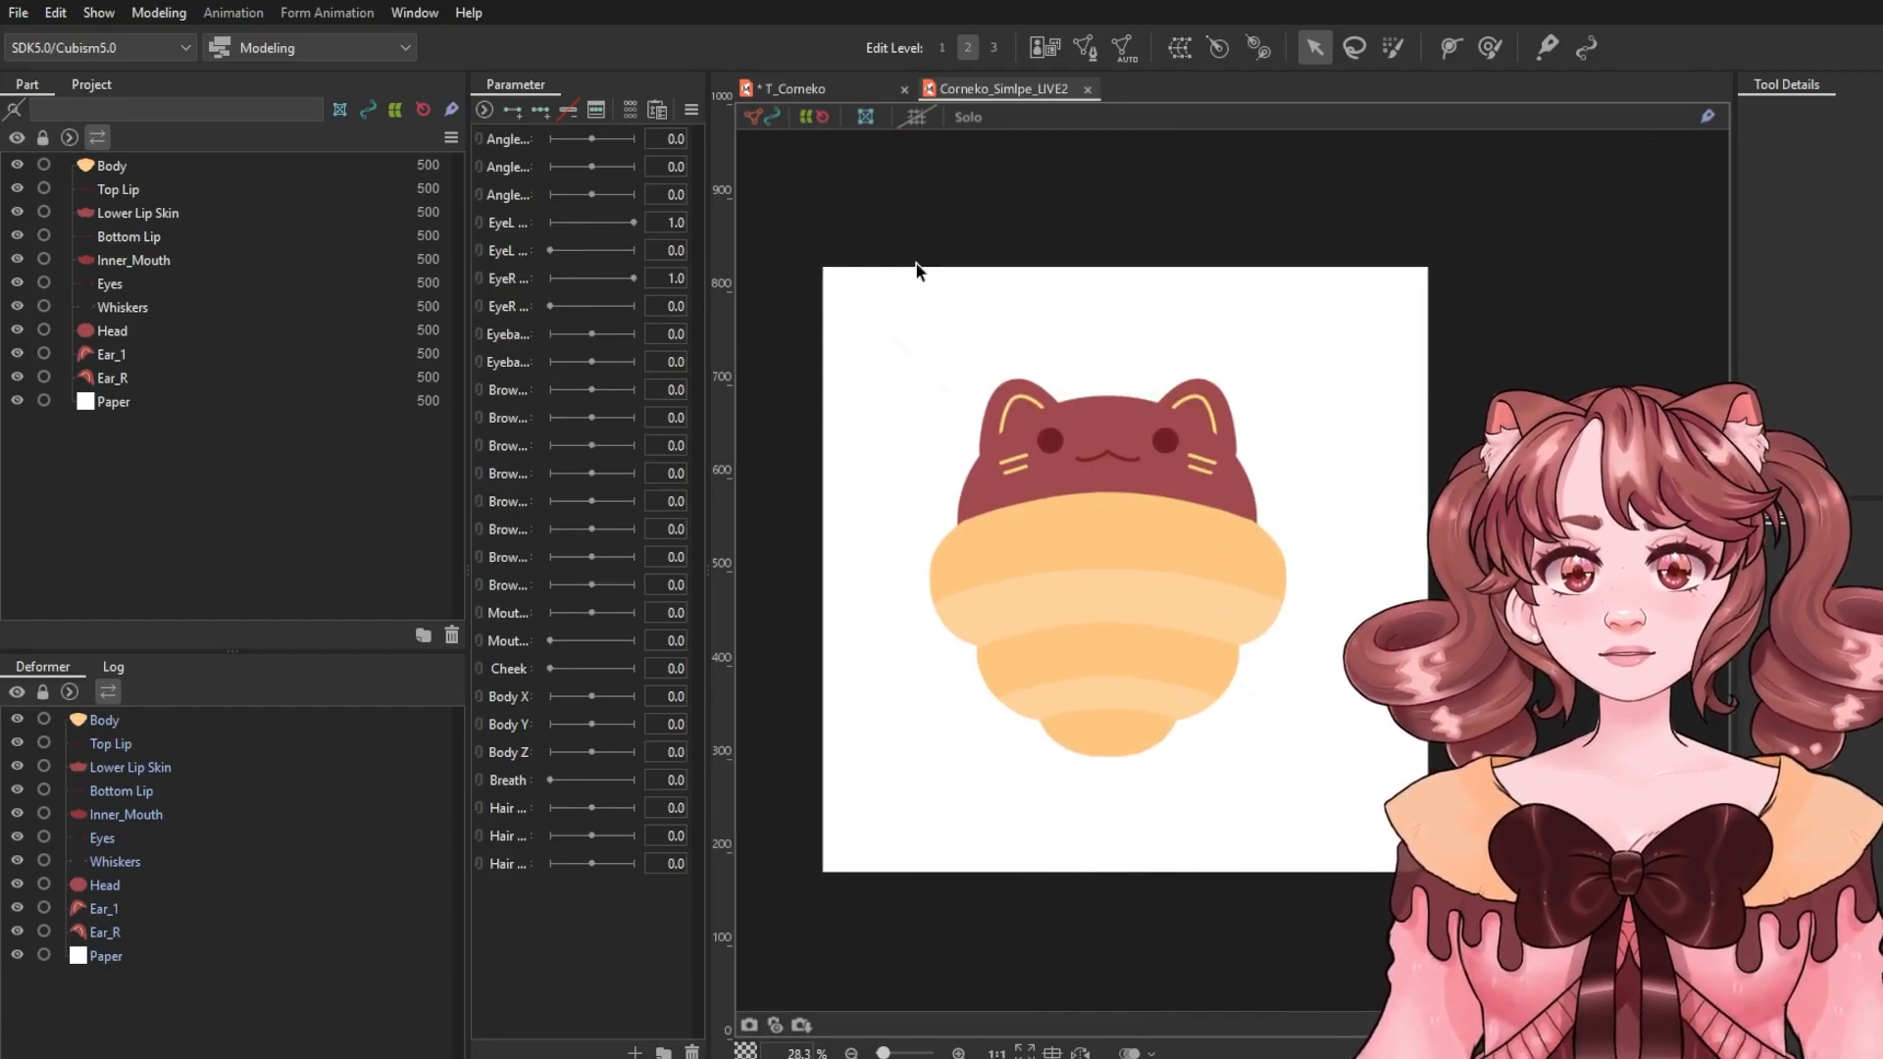
{"action": "left_click", "coordinate": [1377, 339]}
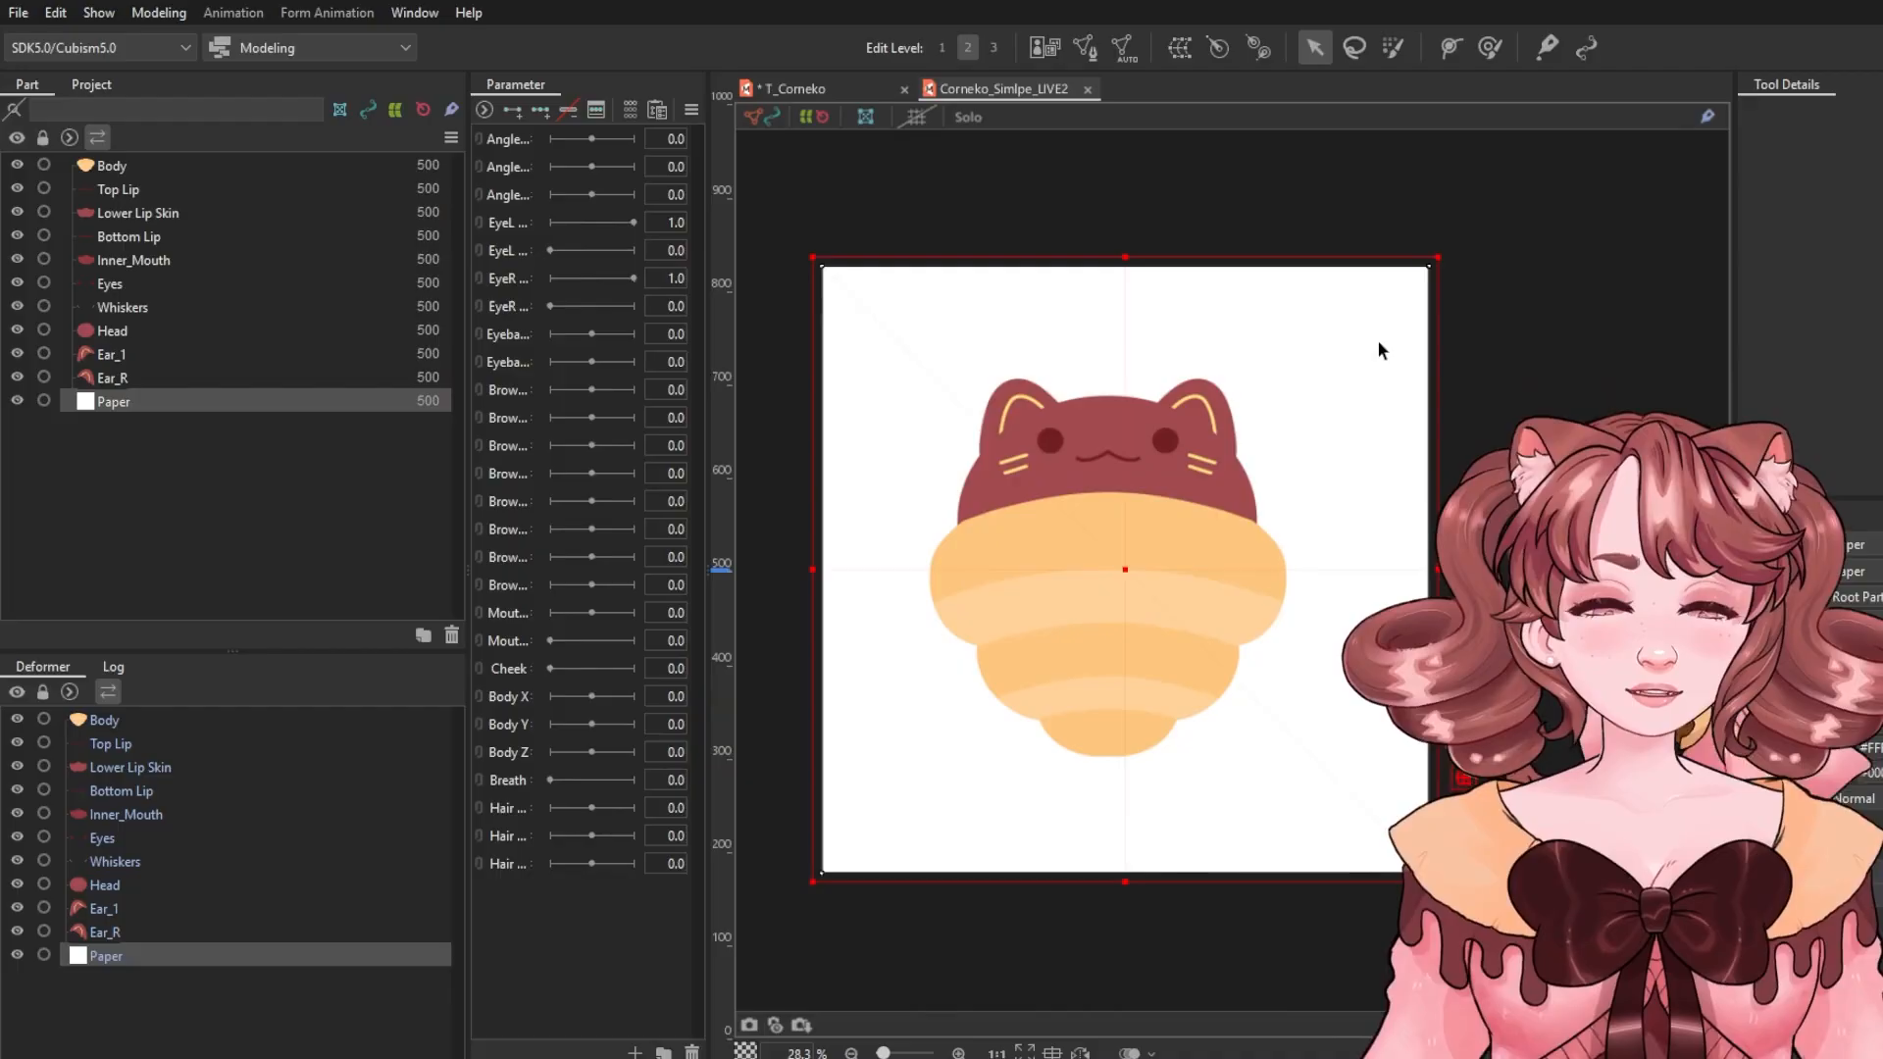
{"action": "key", "text": "Delete"}
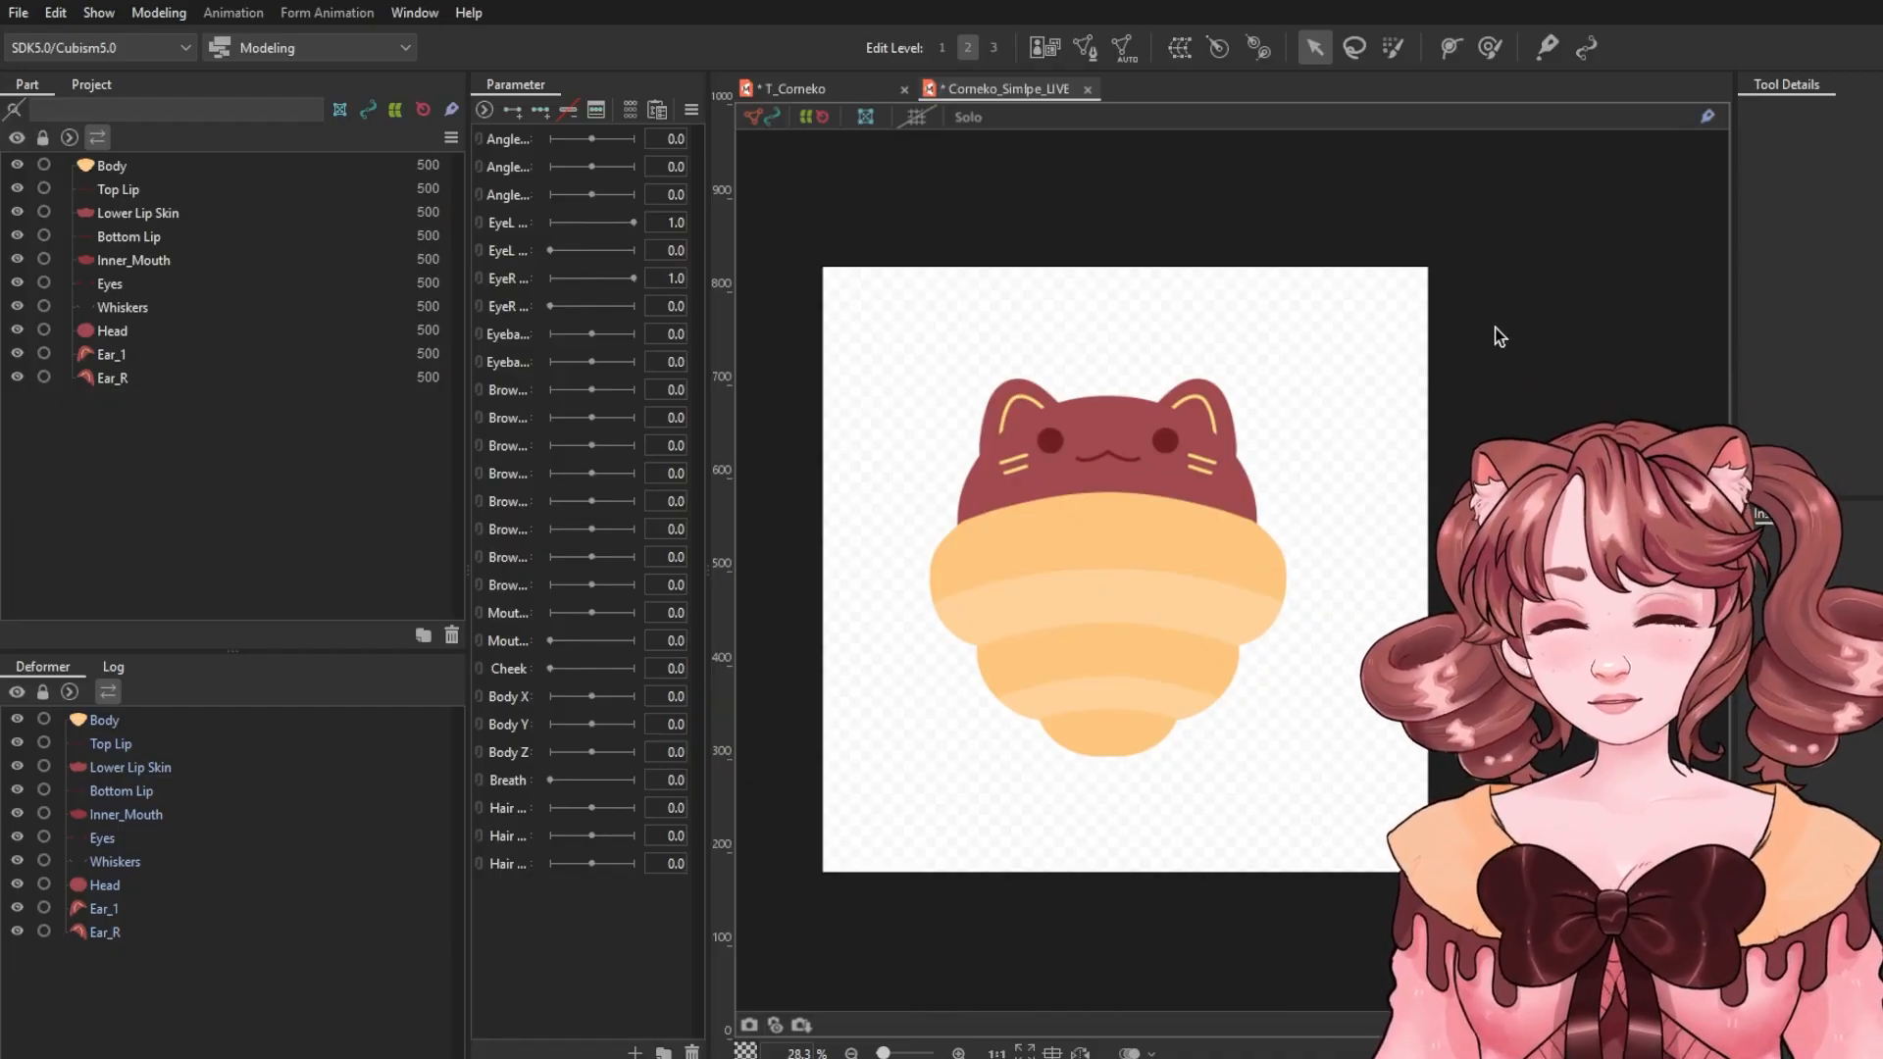
Select all art meshes on the canvas to examine their generated meshes, then deselect.
{"action": "scroll", "coordinate": [1310, 404], "scroll_direction": "up", "scroll_amount": 4}
{"action": "scroll", "coordinate": [1315, 406], "scroll_direction": "down", "scroll_amount": 3}
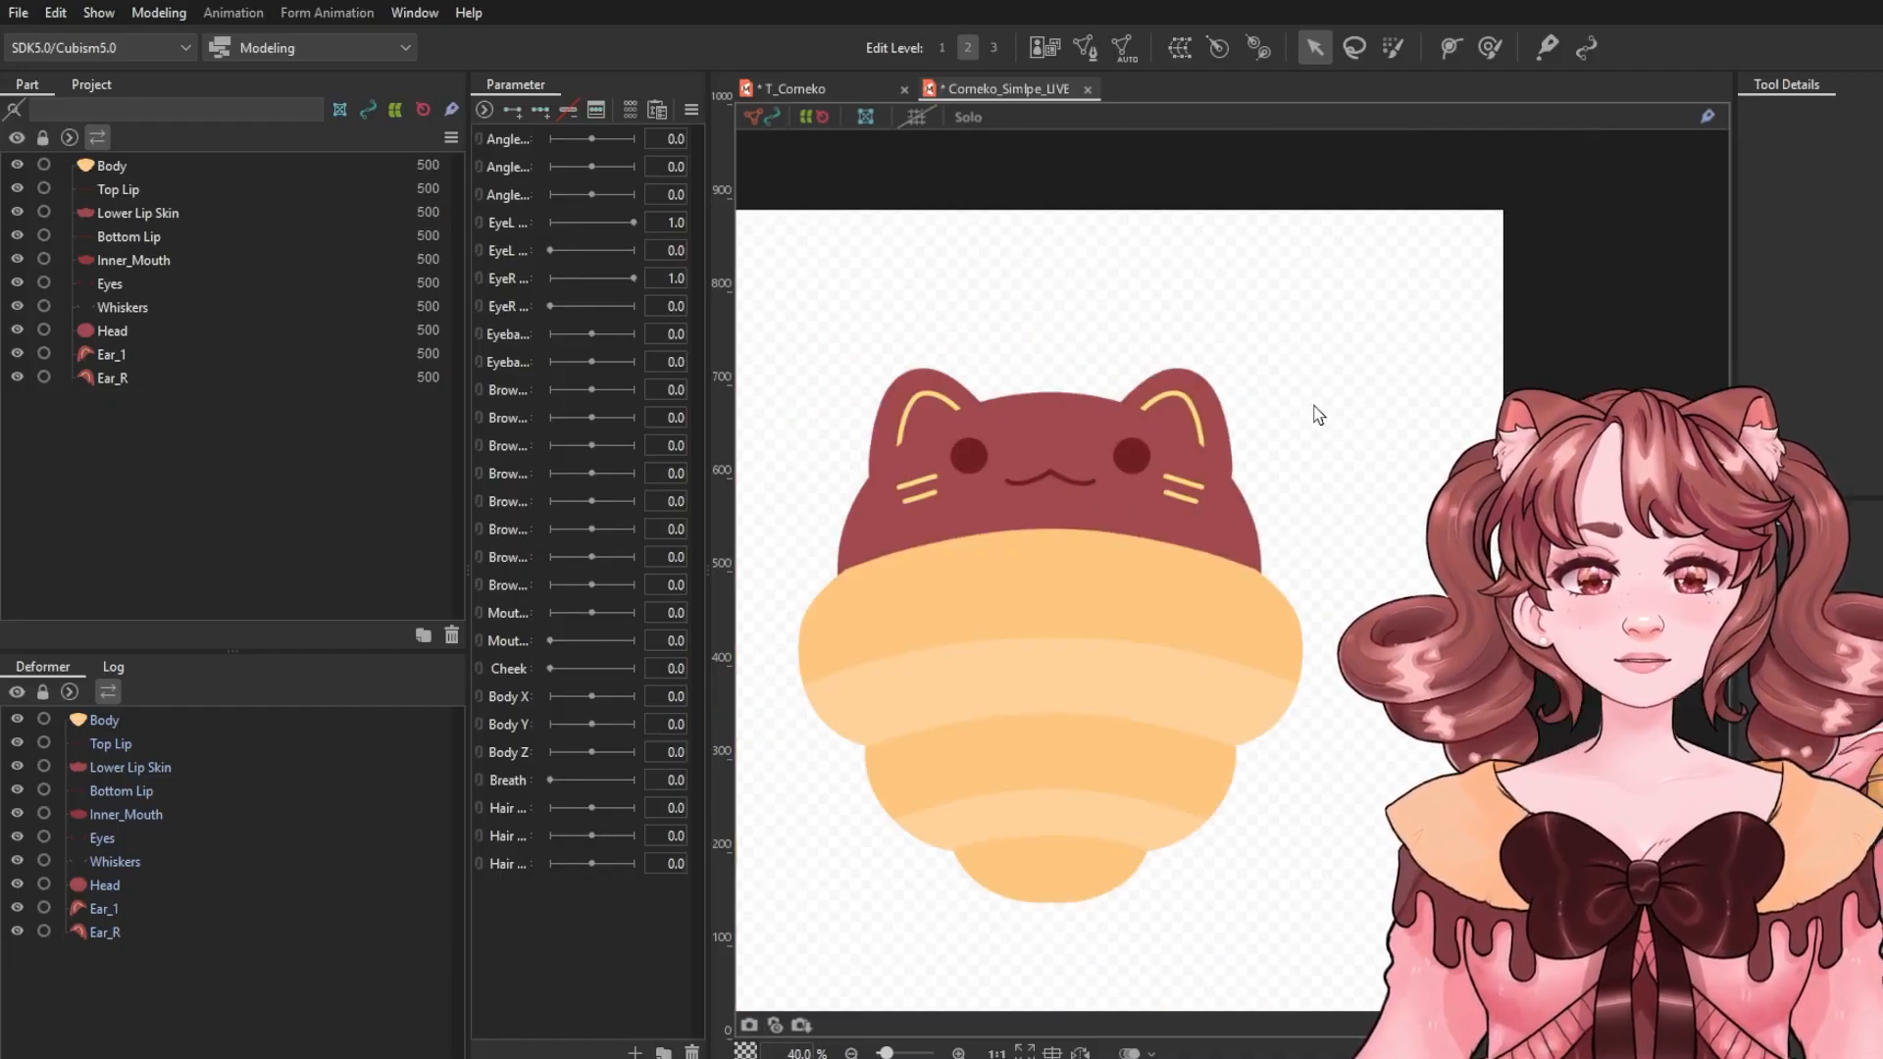
{"action": "left_click_drag", "start_coordinate": [1365, 491], "coordinate": [1517, 415]}
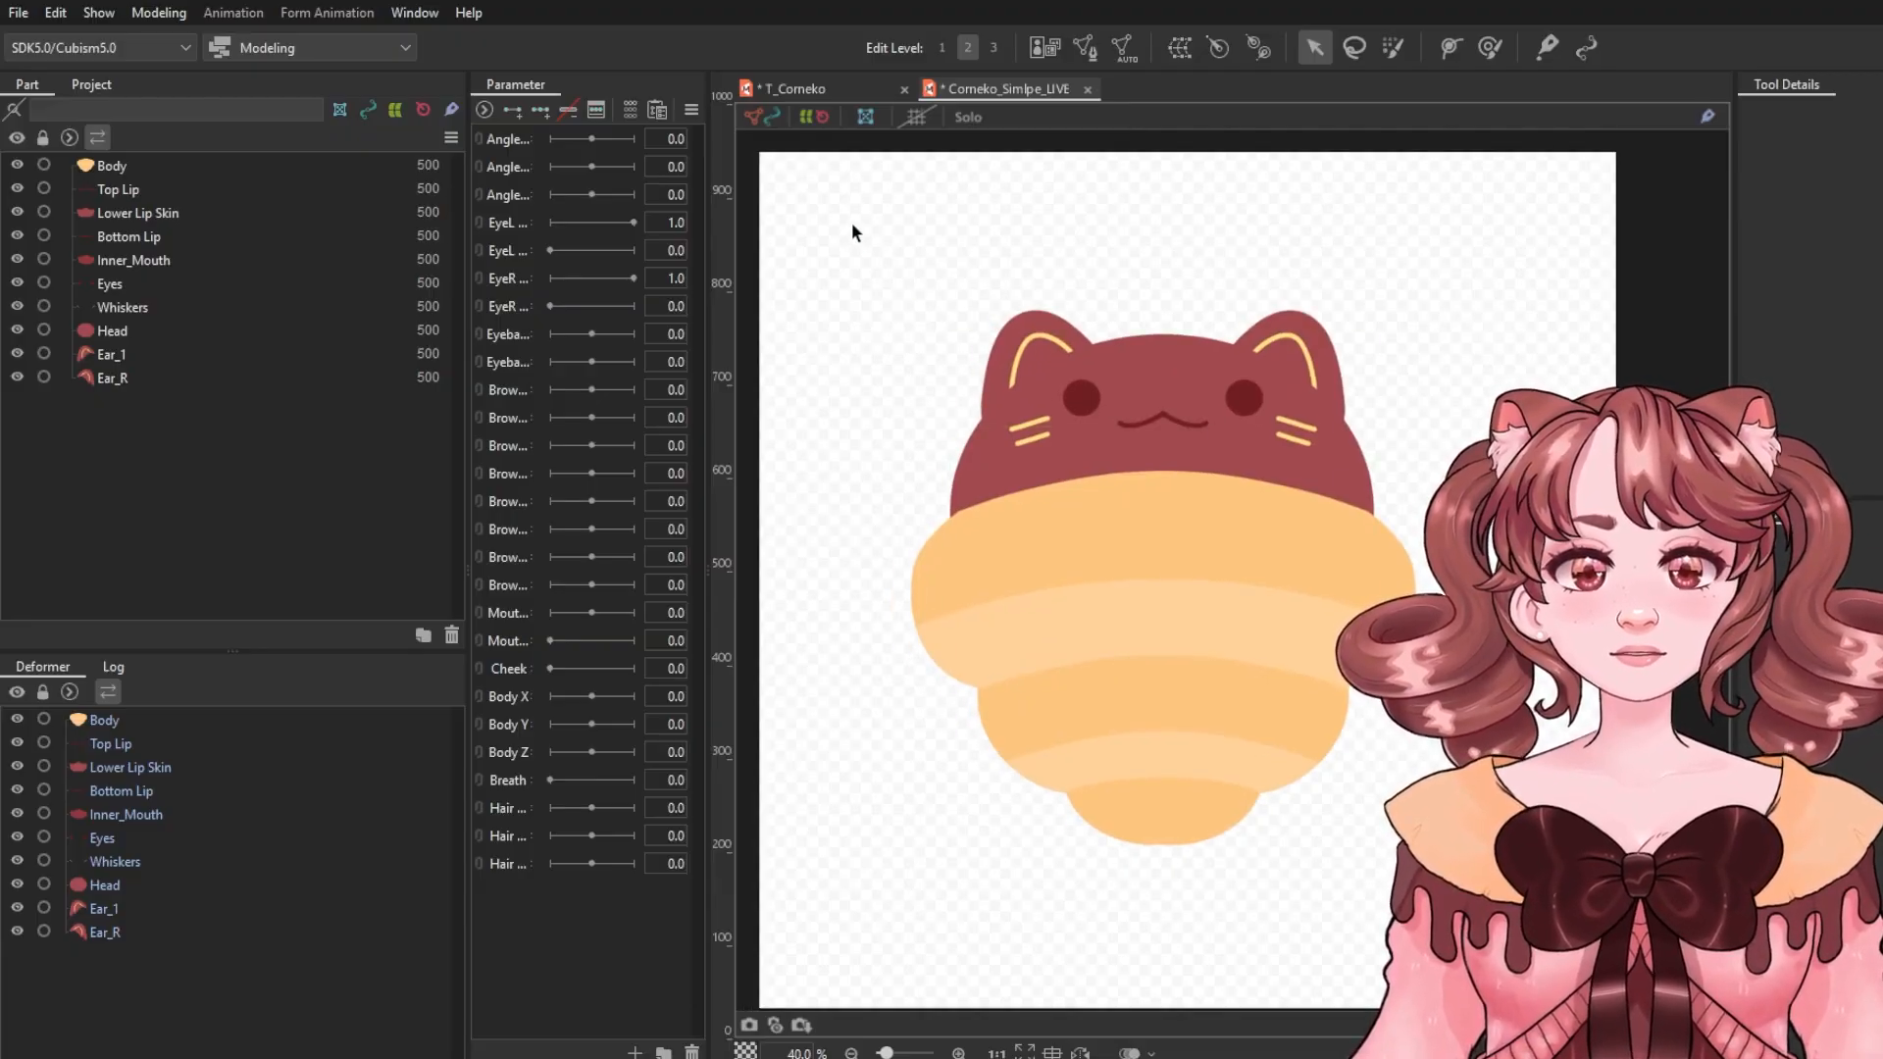
{"action": "left_click_drag", "start_coordinate": [850, 222], "coordinate": [1586, 924]}
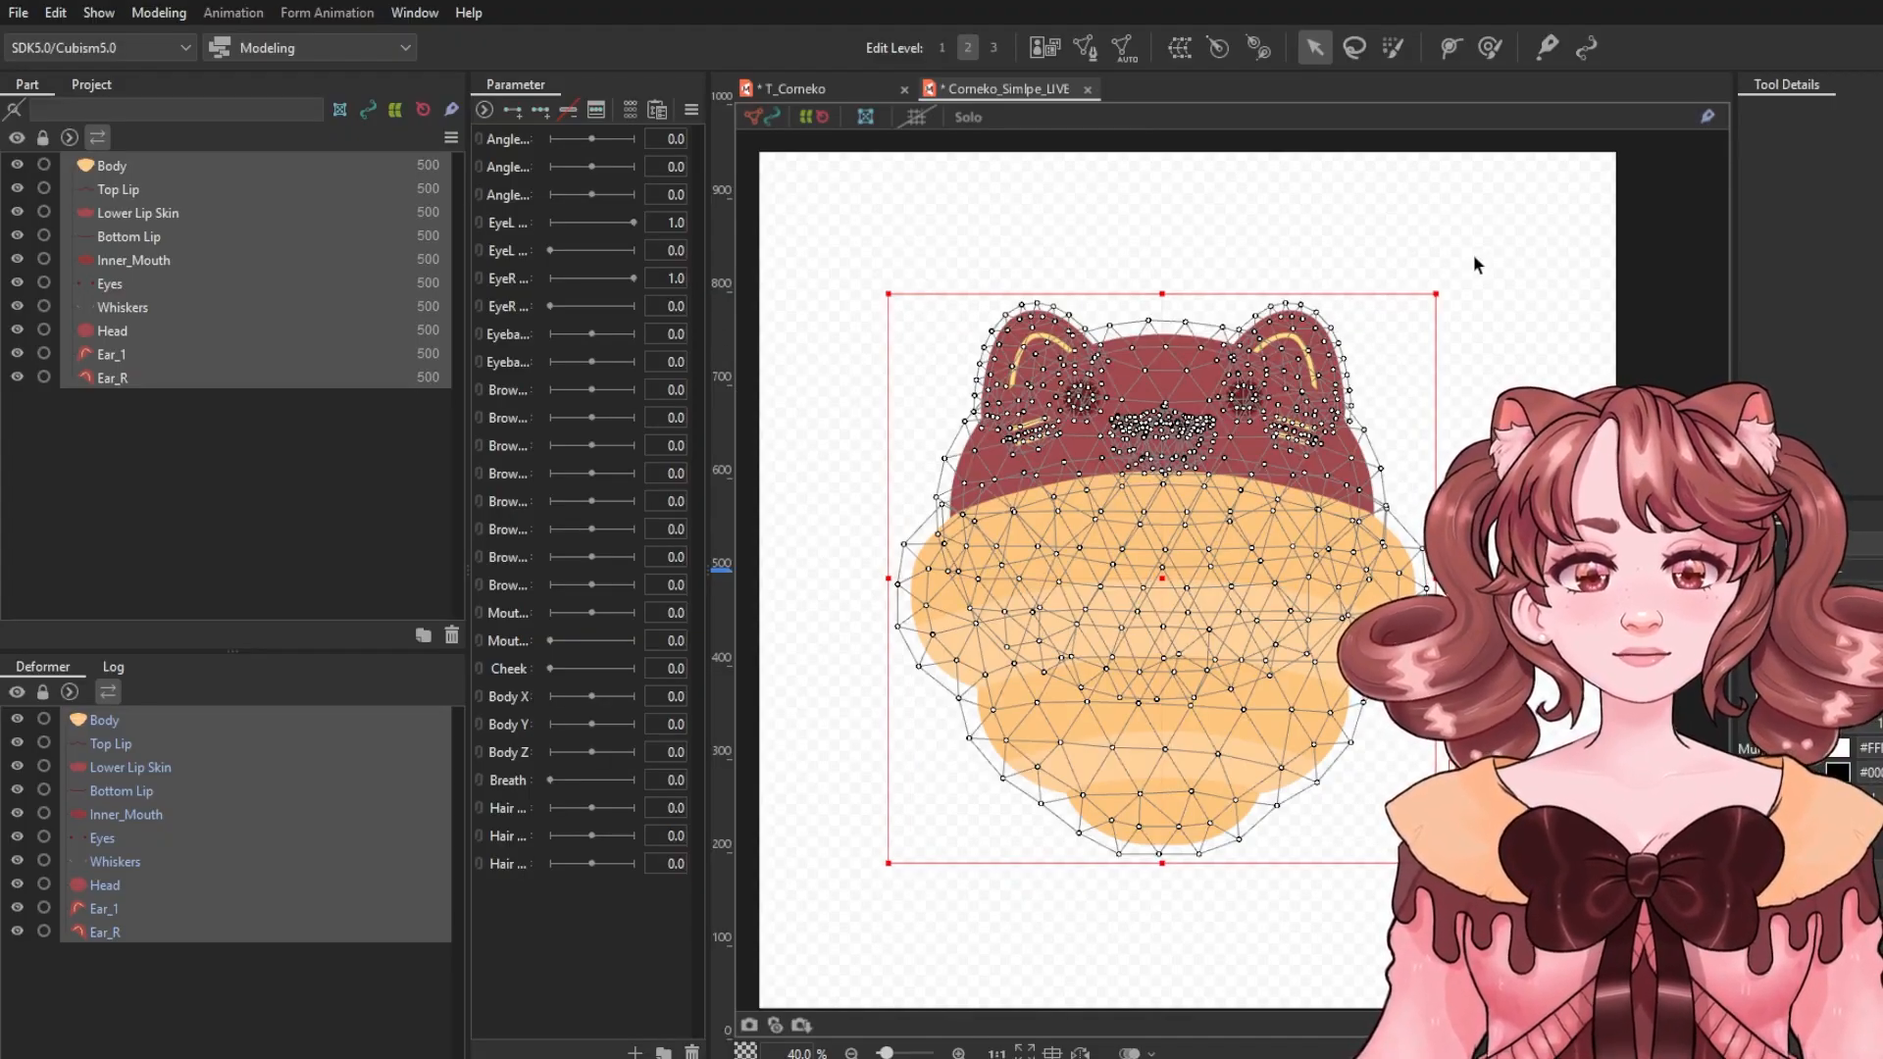
{"action": "left_click", "coordinate": [1380, 314]}
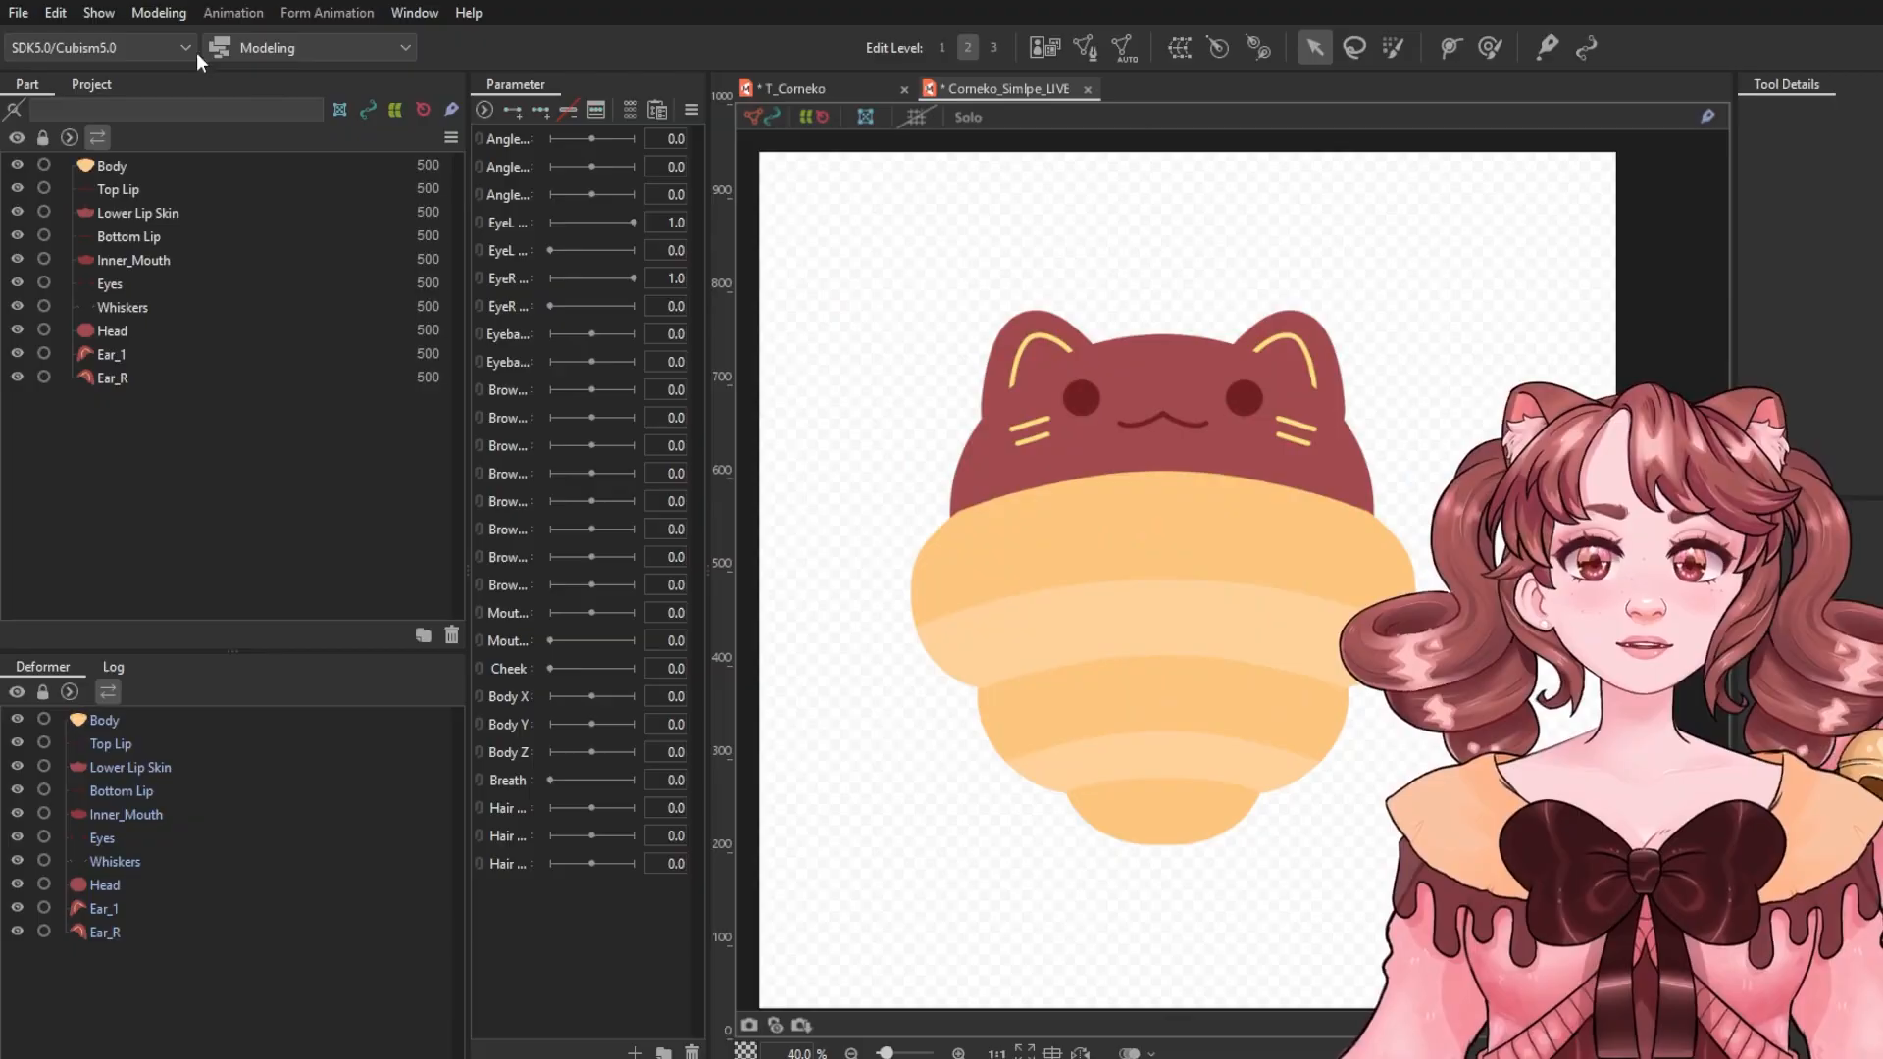
{"action": "left_click", "coordinate": [157, 14]}
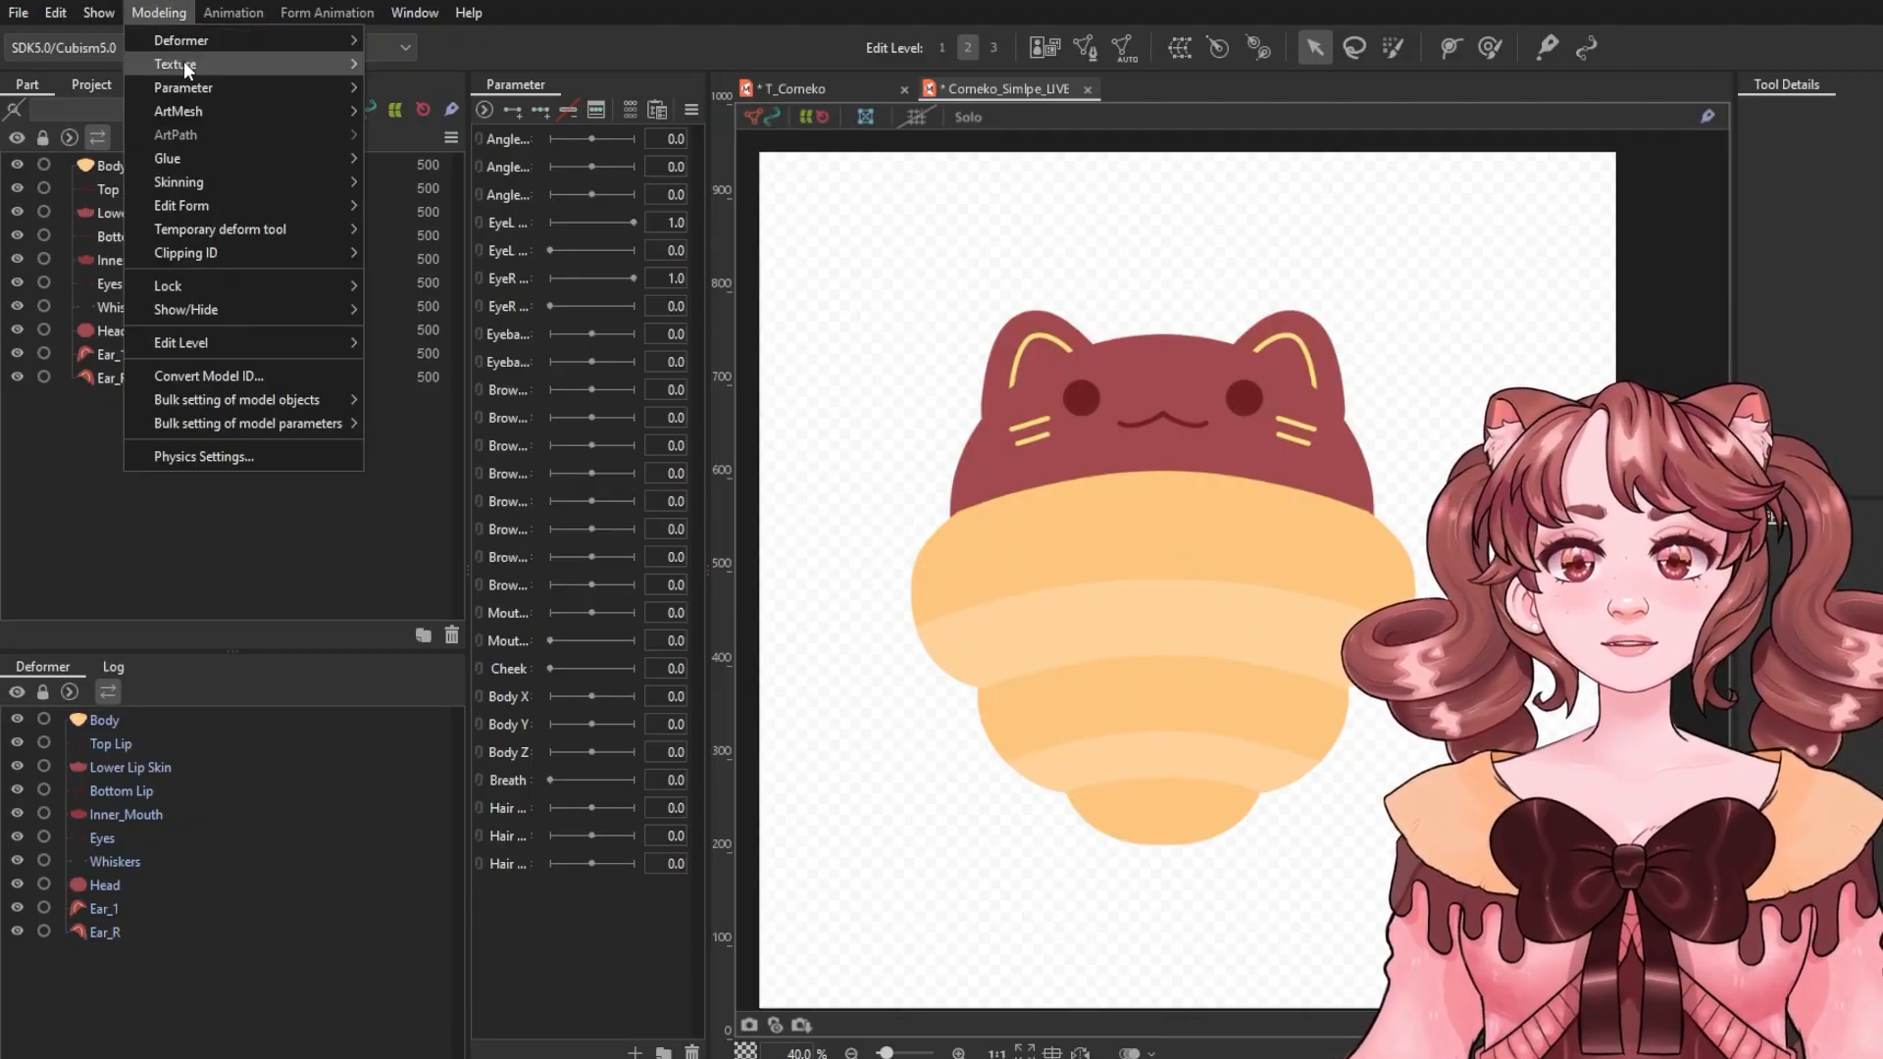
{"action": "mouse_move", "coordinate": [184, 63]}
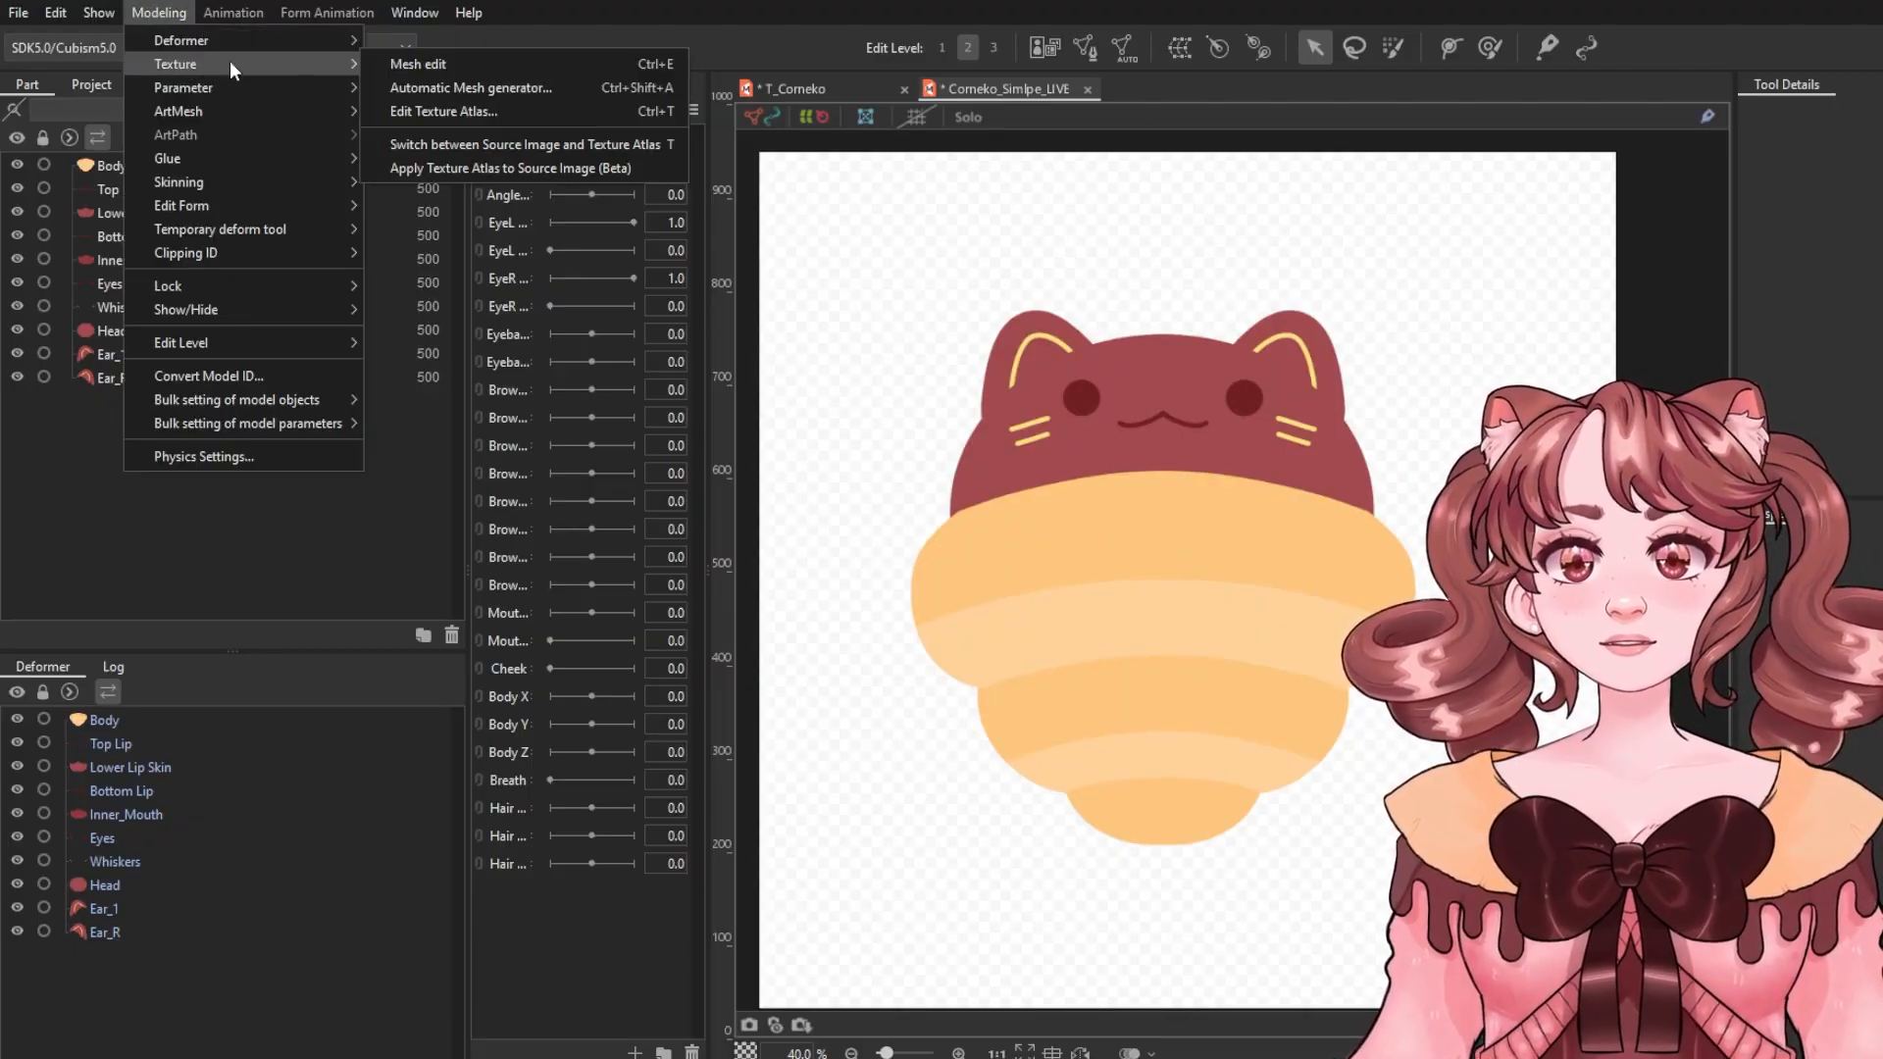
{"action": "left_click", "coordinate": [467, 110]}
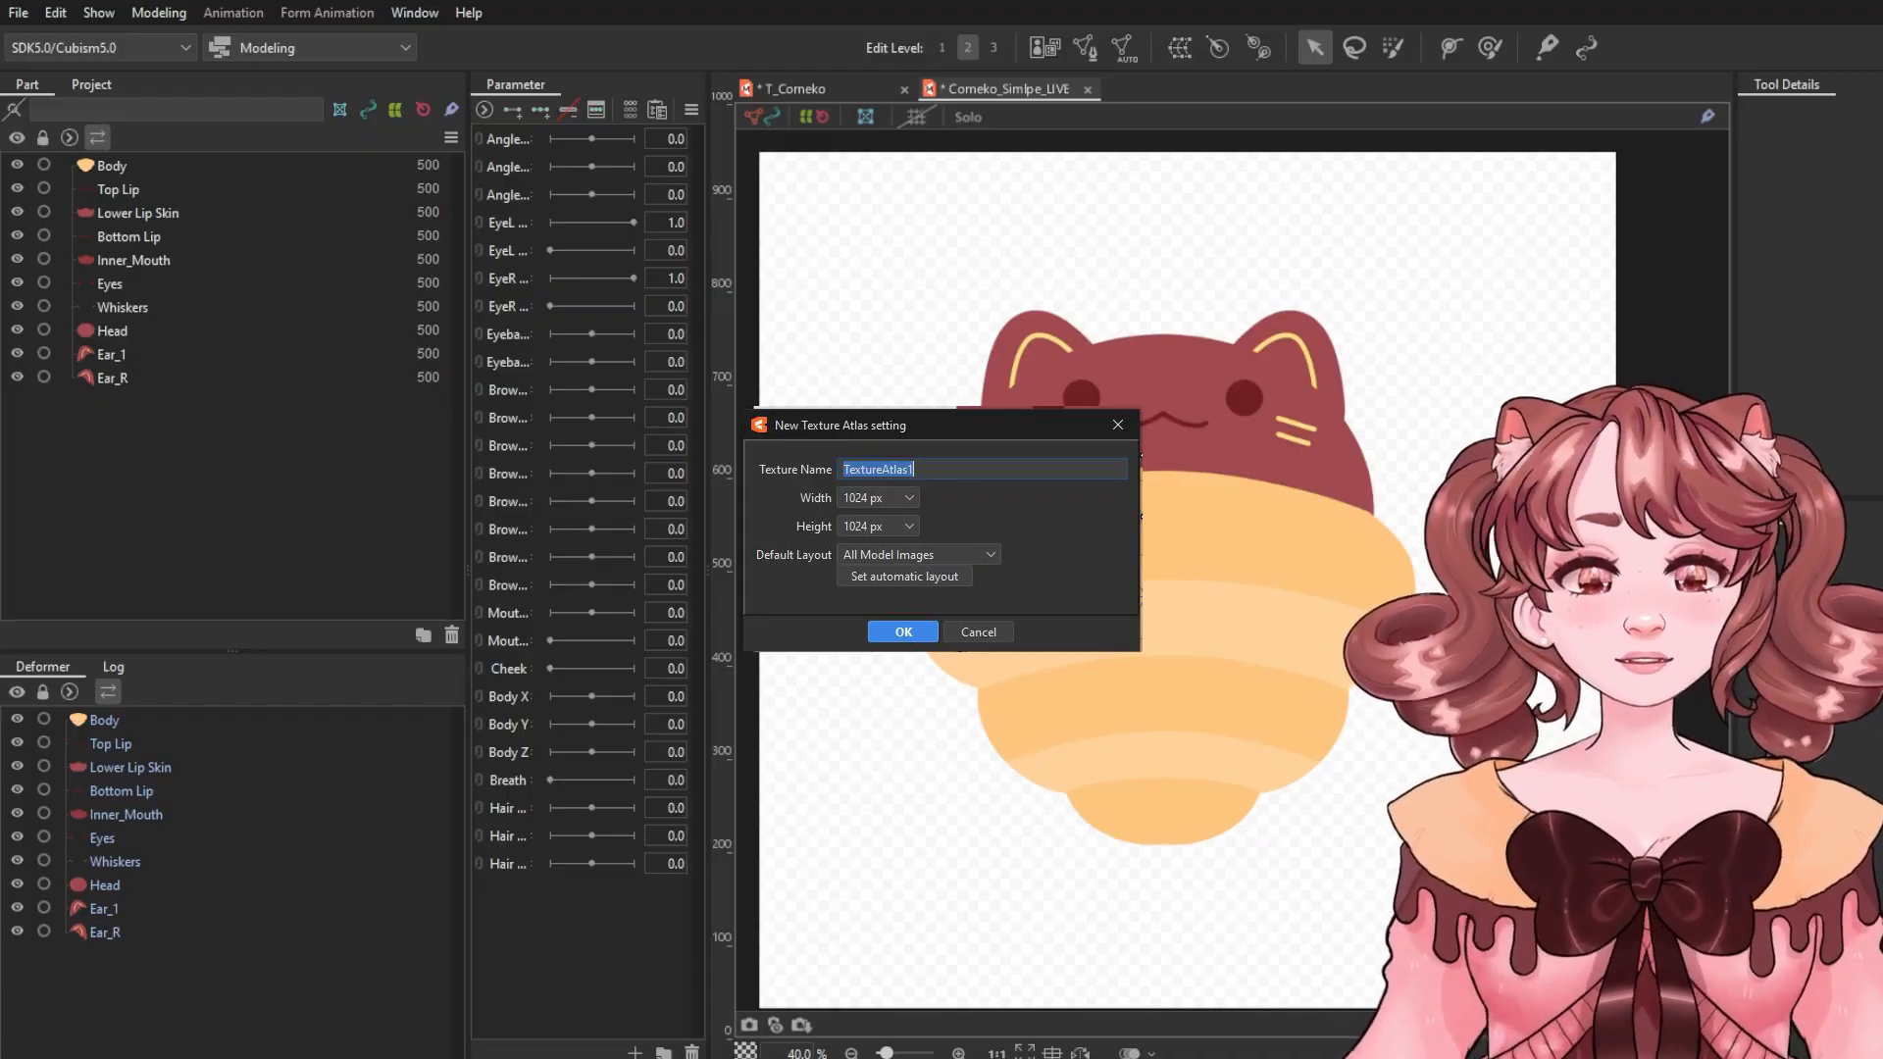
{"action": "left_click", "coordinate": [979, 633]}
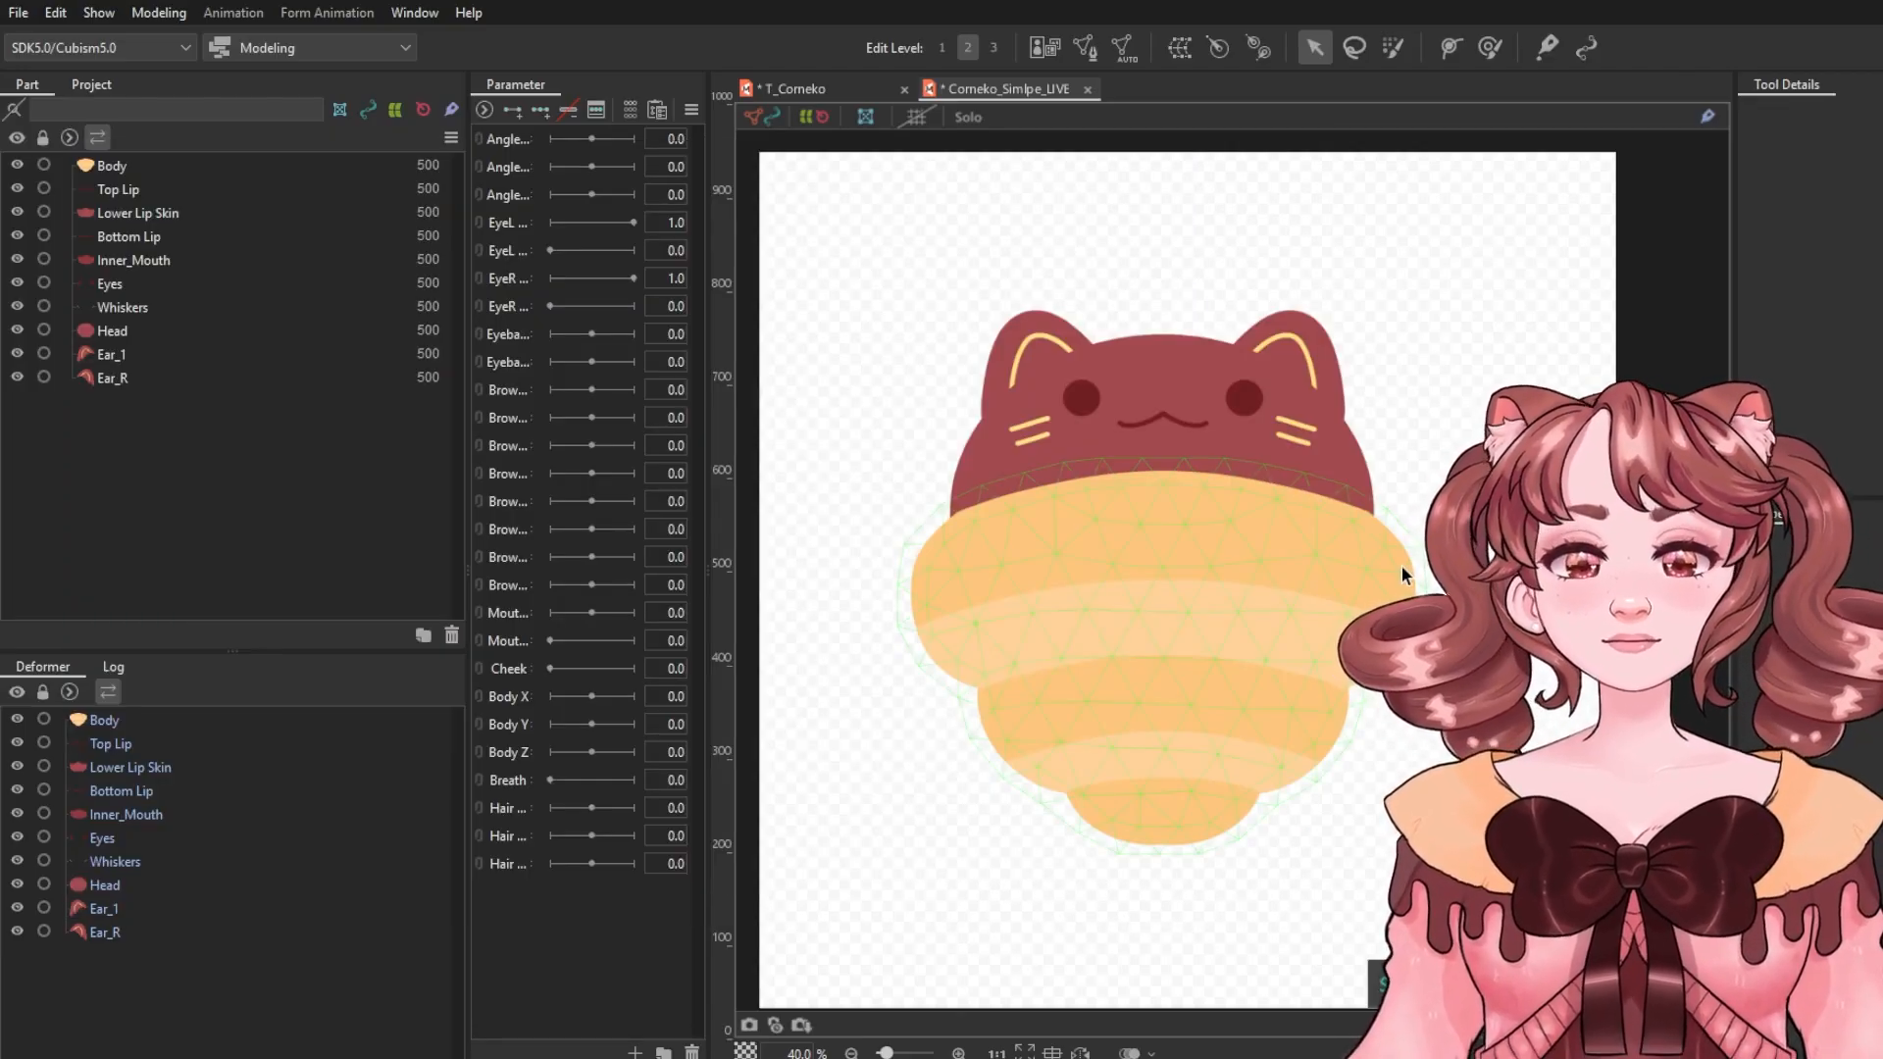
Resize the side panels so the full parameter names are readable.
{"action": "left_click_drag", "start_coordinate": [709, 575], "coordinate": [820, 575]}
{"action": "left_click_drag", "start_coordinate": [467, 262], "coordinate": [315, 273]}
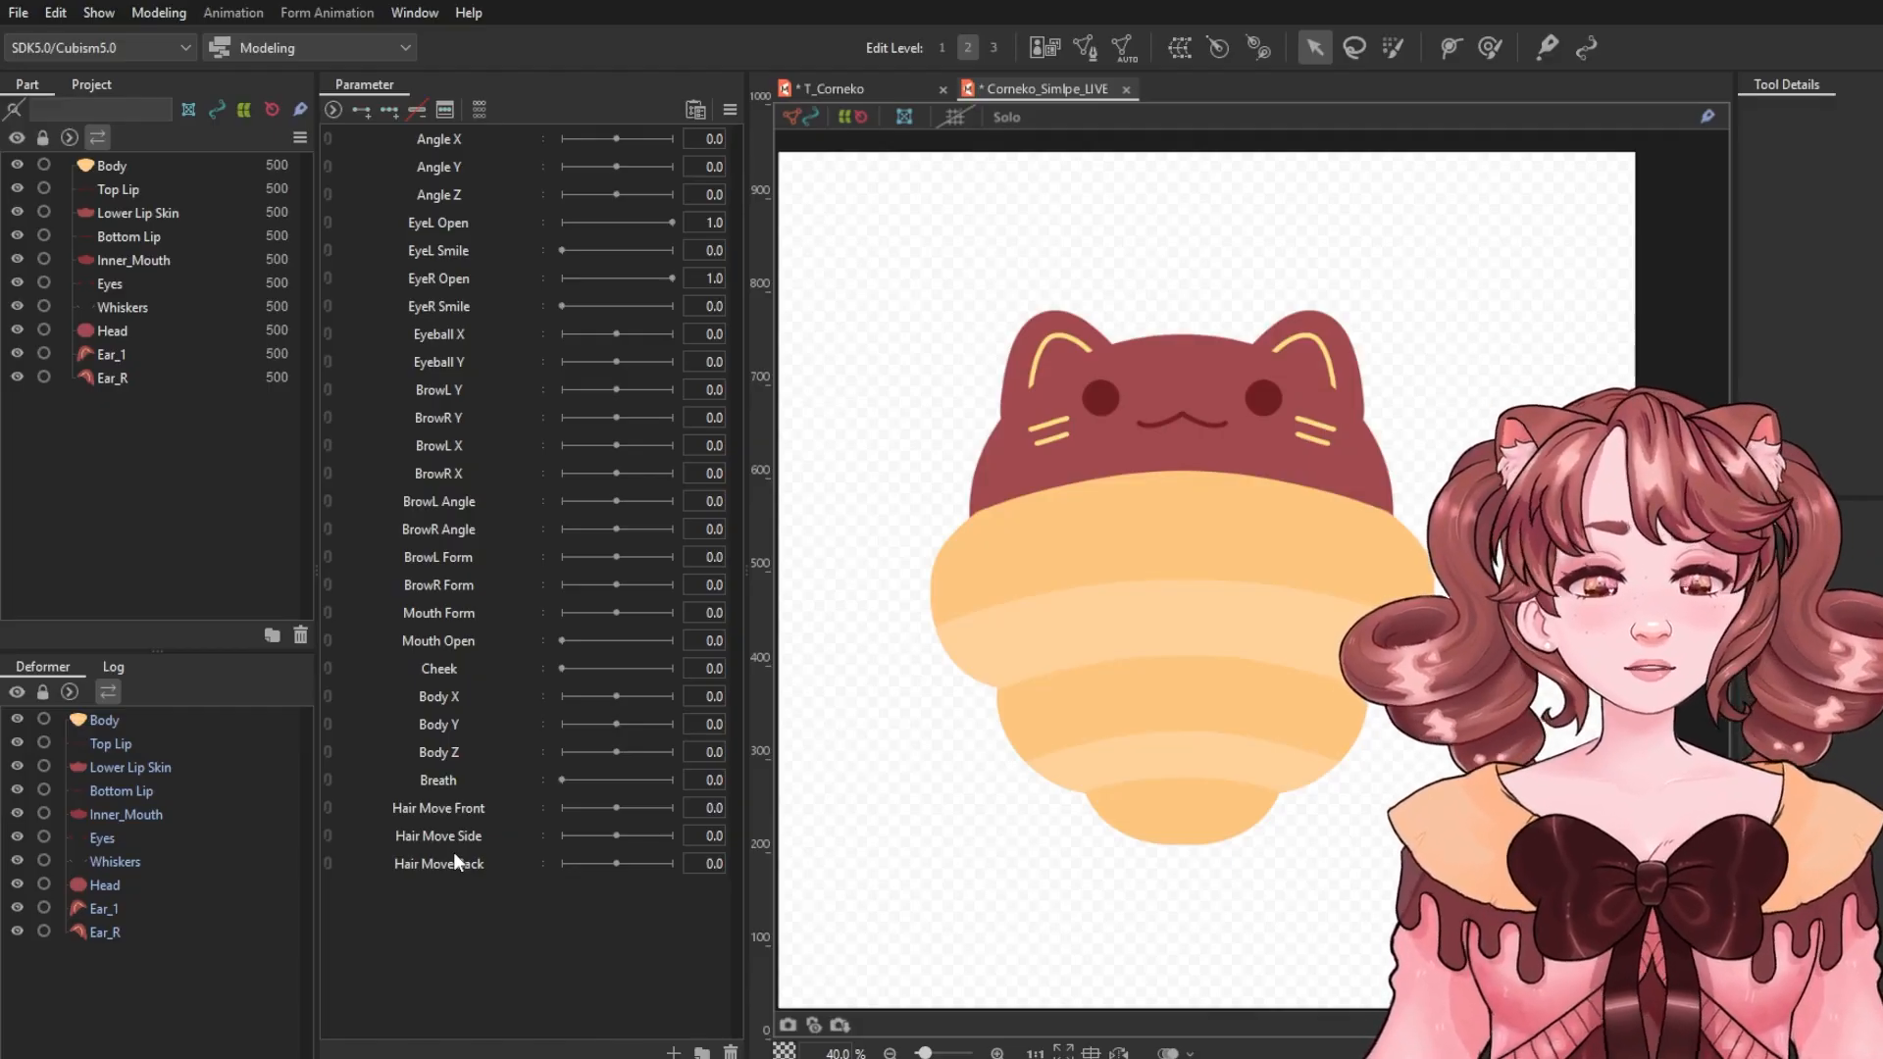
{"action": "left_click", "coordinate": [451, 862]}
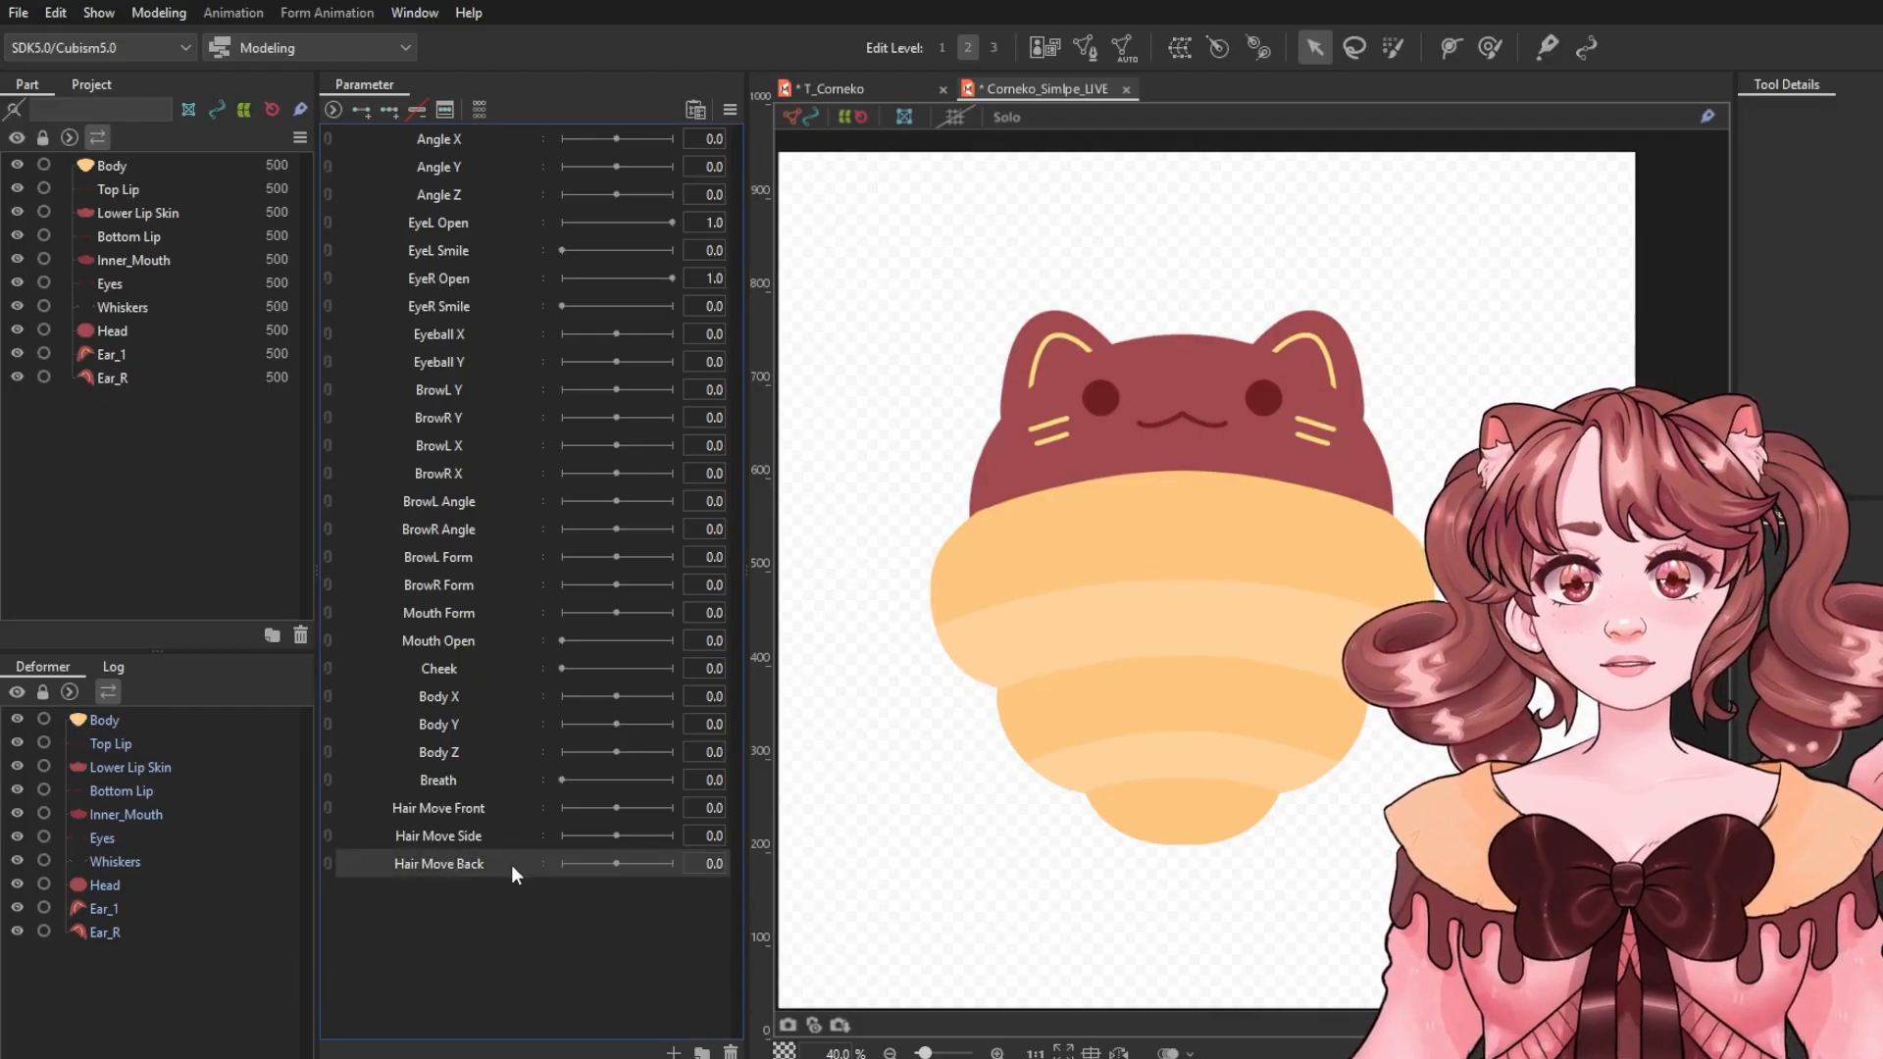
Delete the unneeded parameters, keeping only Angle X, Angle Y, Angle Z, EyeL Open, Mouth Form and Mouth Open.
{"action": "left_click", "coordinate": [443, 834], "text": "shift"}
{"action": "left_click_drag", "start_coordinate": [455, 810], "coordinate": [453, 657]}
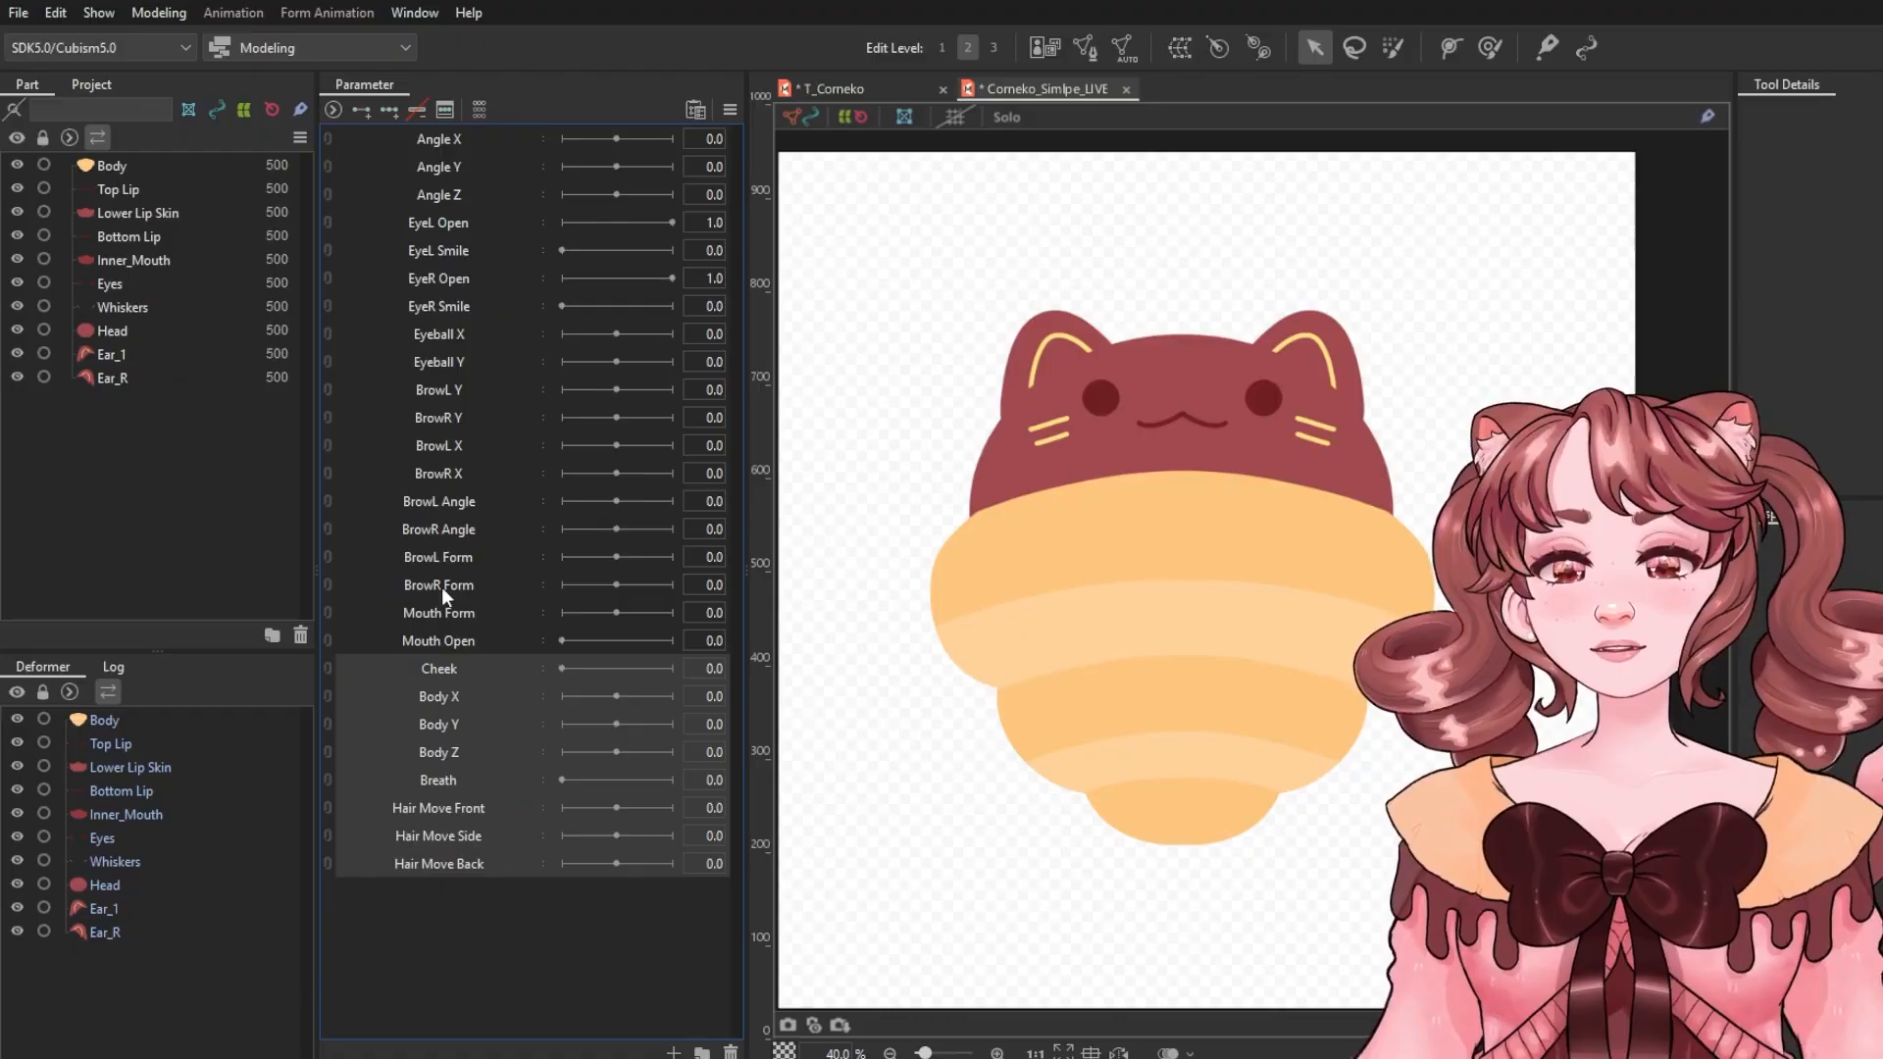
{"action": "left_click", "coordinate": [443, 583], "text": "ctrl"}
{"action": "left_click_drag", "start_coordinate": [436, 578], "coordinate": [446, 326]}
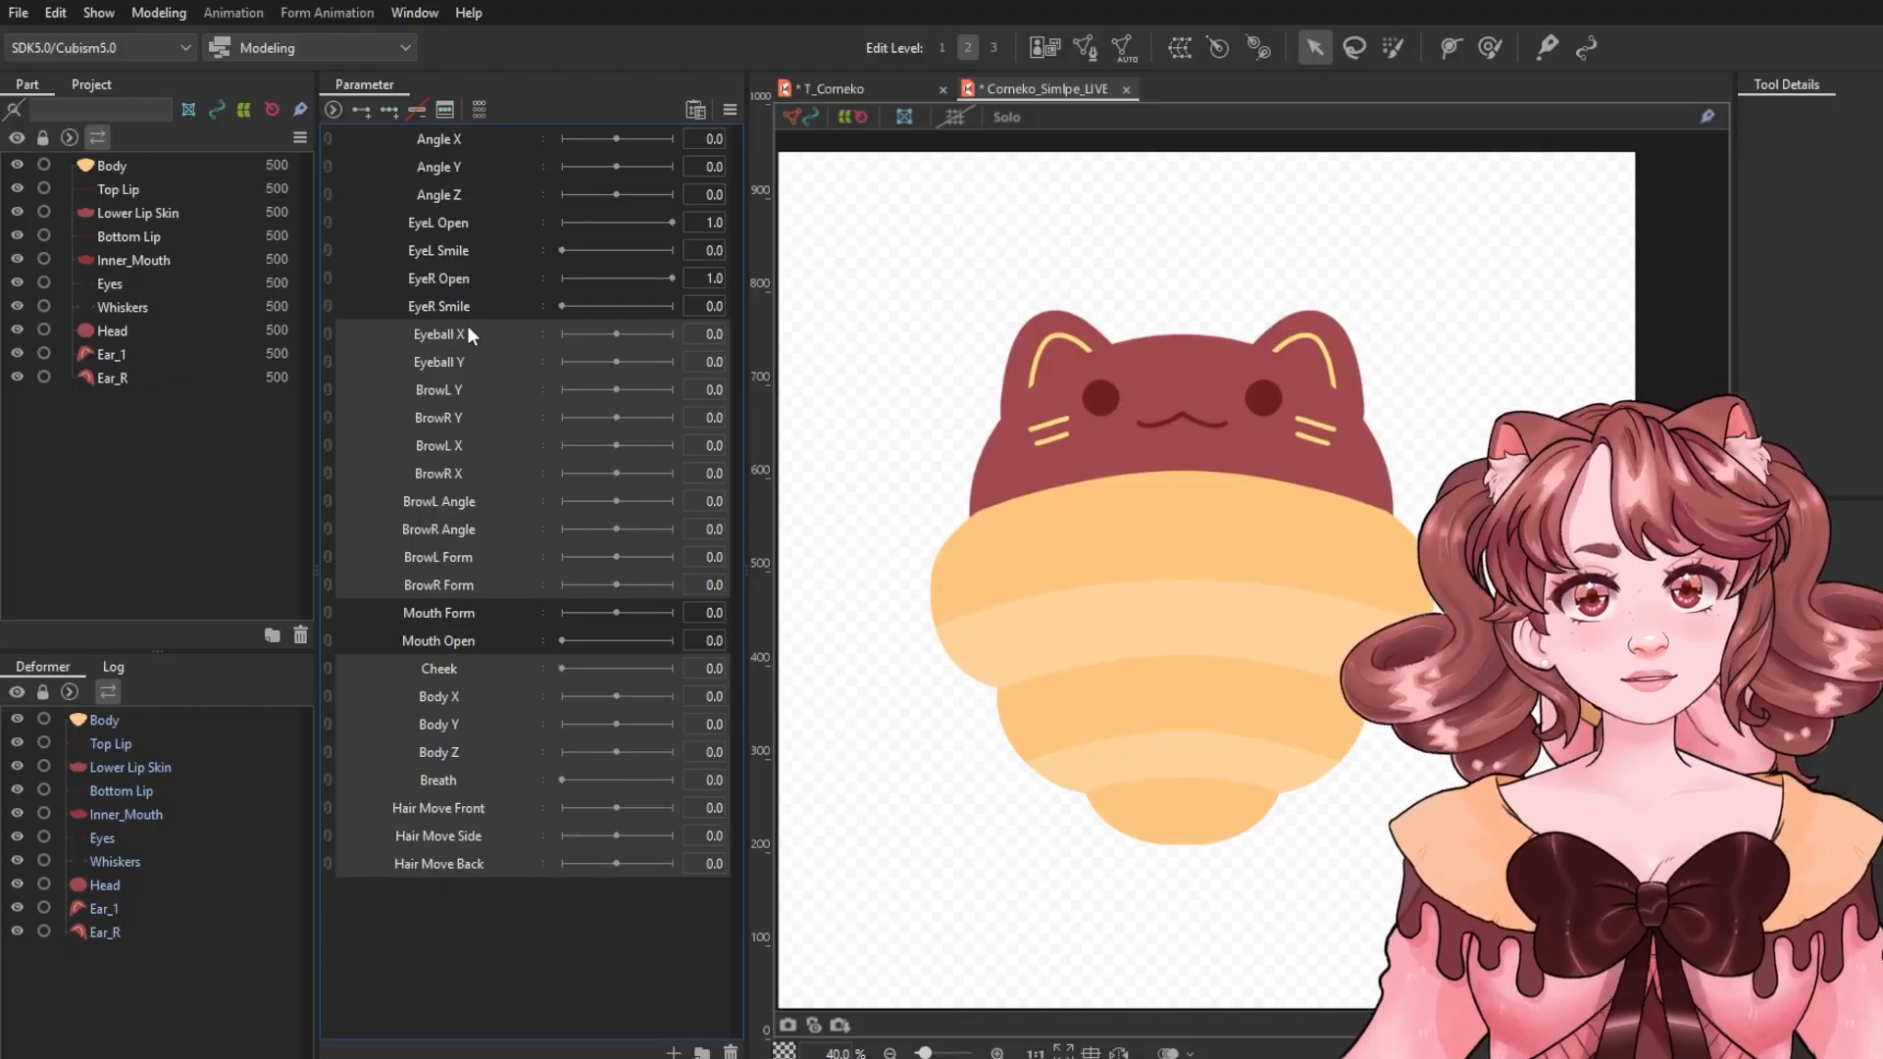
{"action": "left_click_drag", "start_coordinate": [468, 327], "coordinate": [499, 270]}
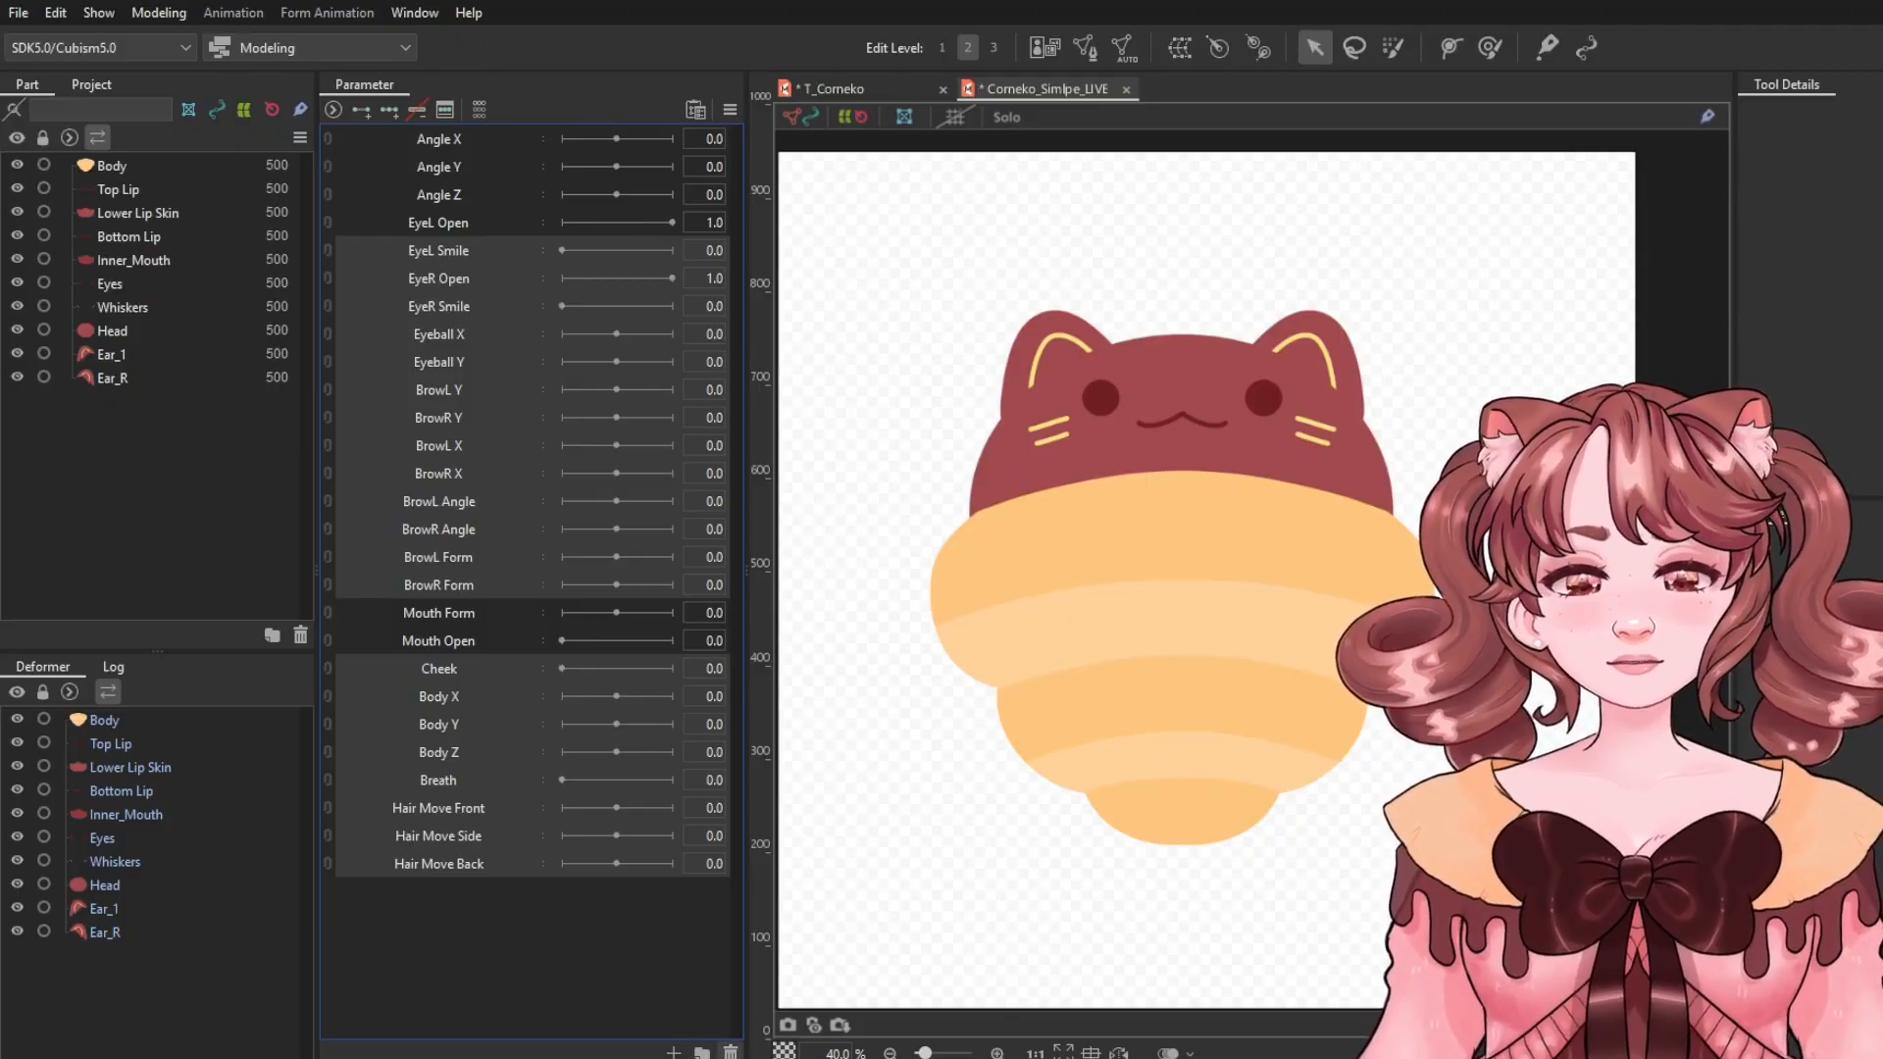
{"action": "left_click", "coordinate": [1160, 580]}
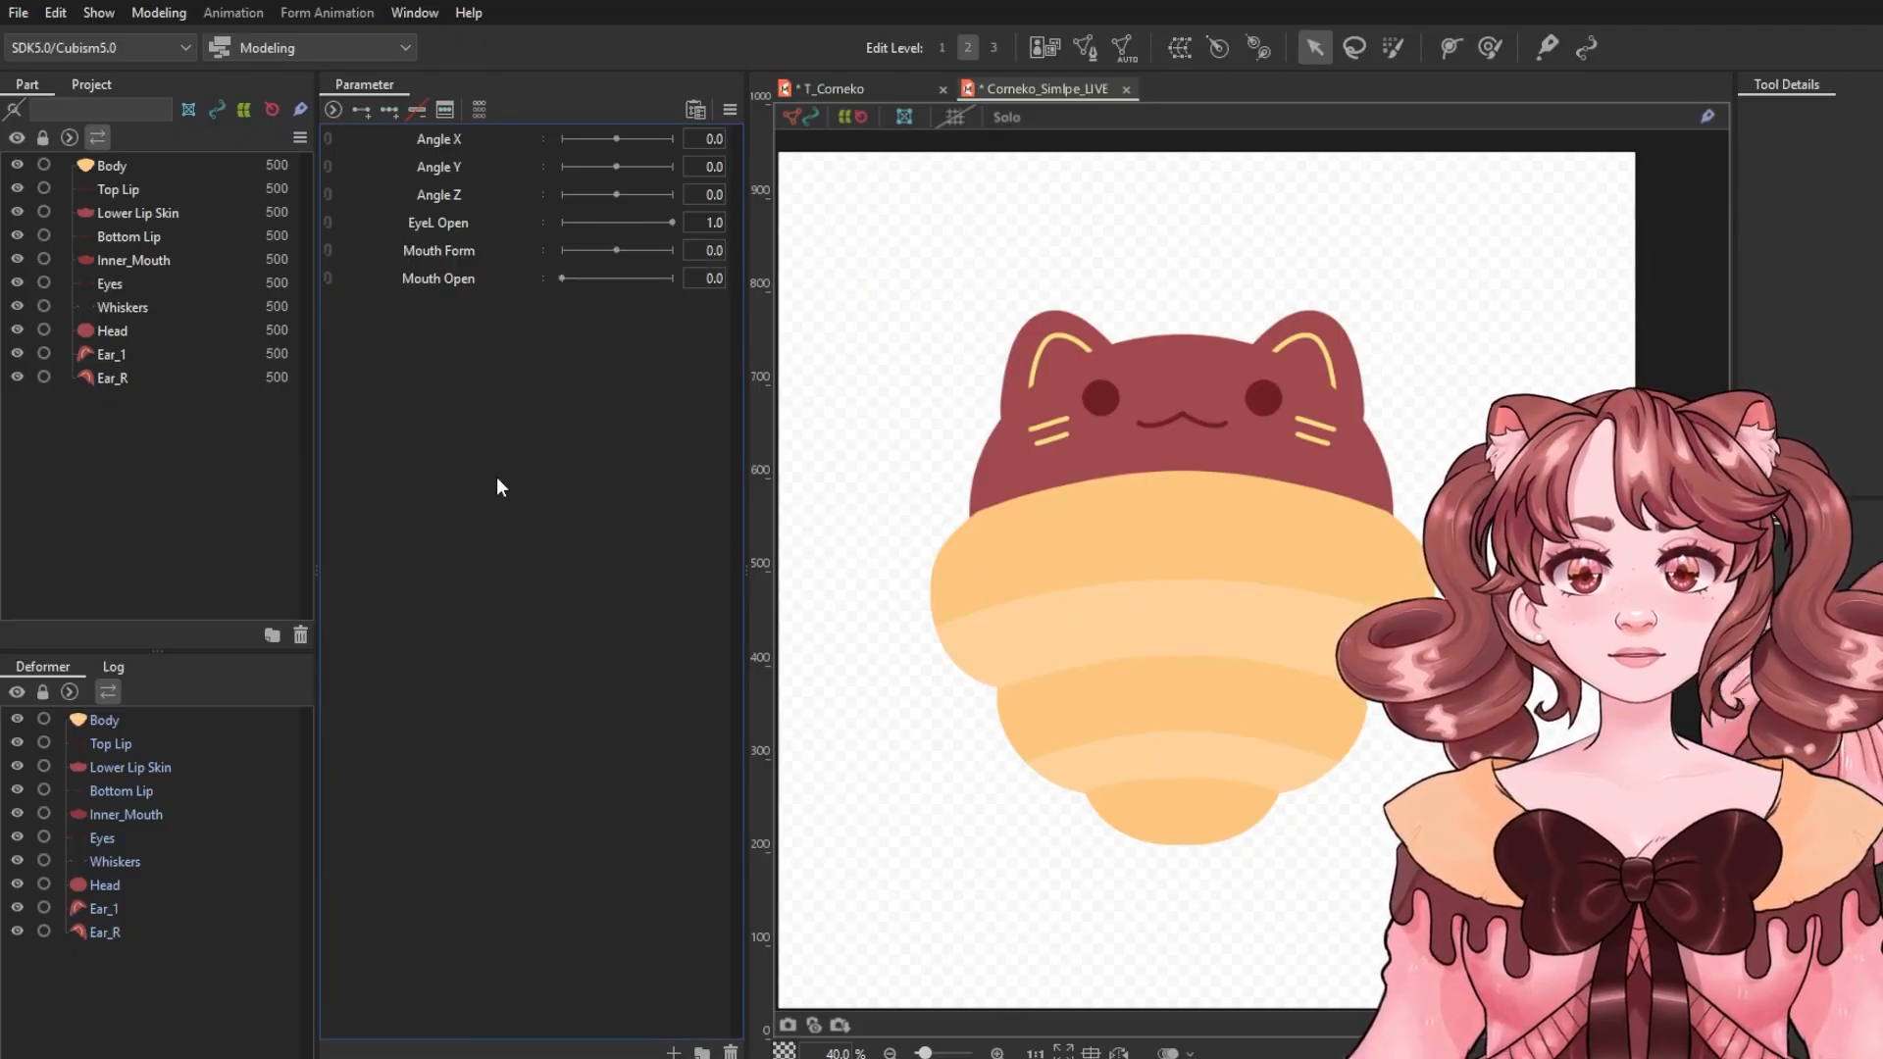
Add a warp deformer named Eyes Blink around the cat's eyes and mouth.
{"action": "scroll", "coordinate": [1158, 324], "scroll_direction": "up", "scroll_amount": 3}
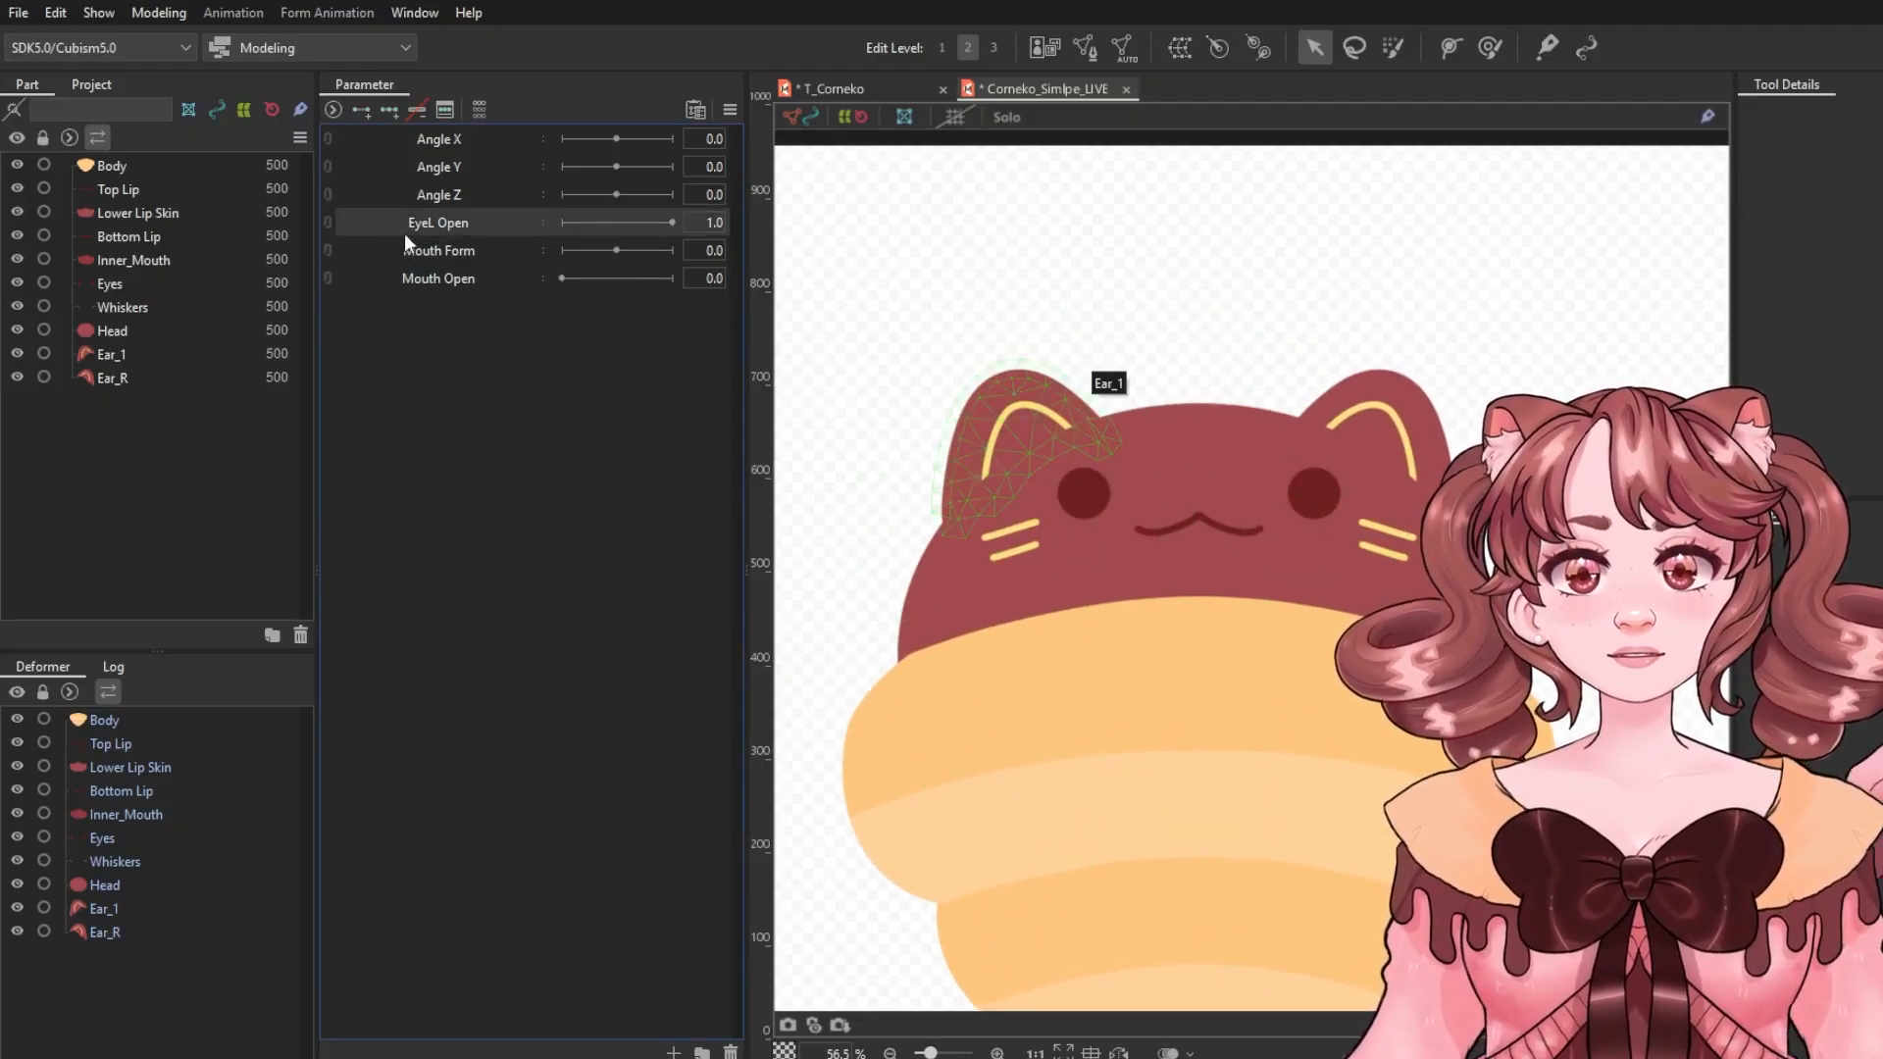
{"action": "left_click", "coordinate": [1087, 493]}
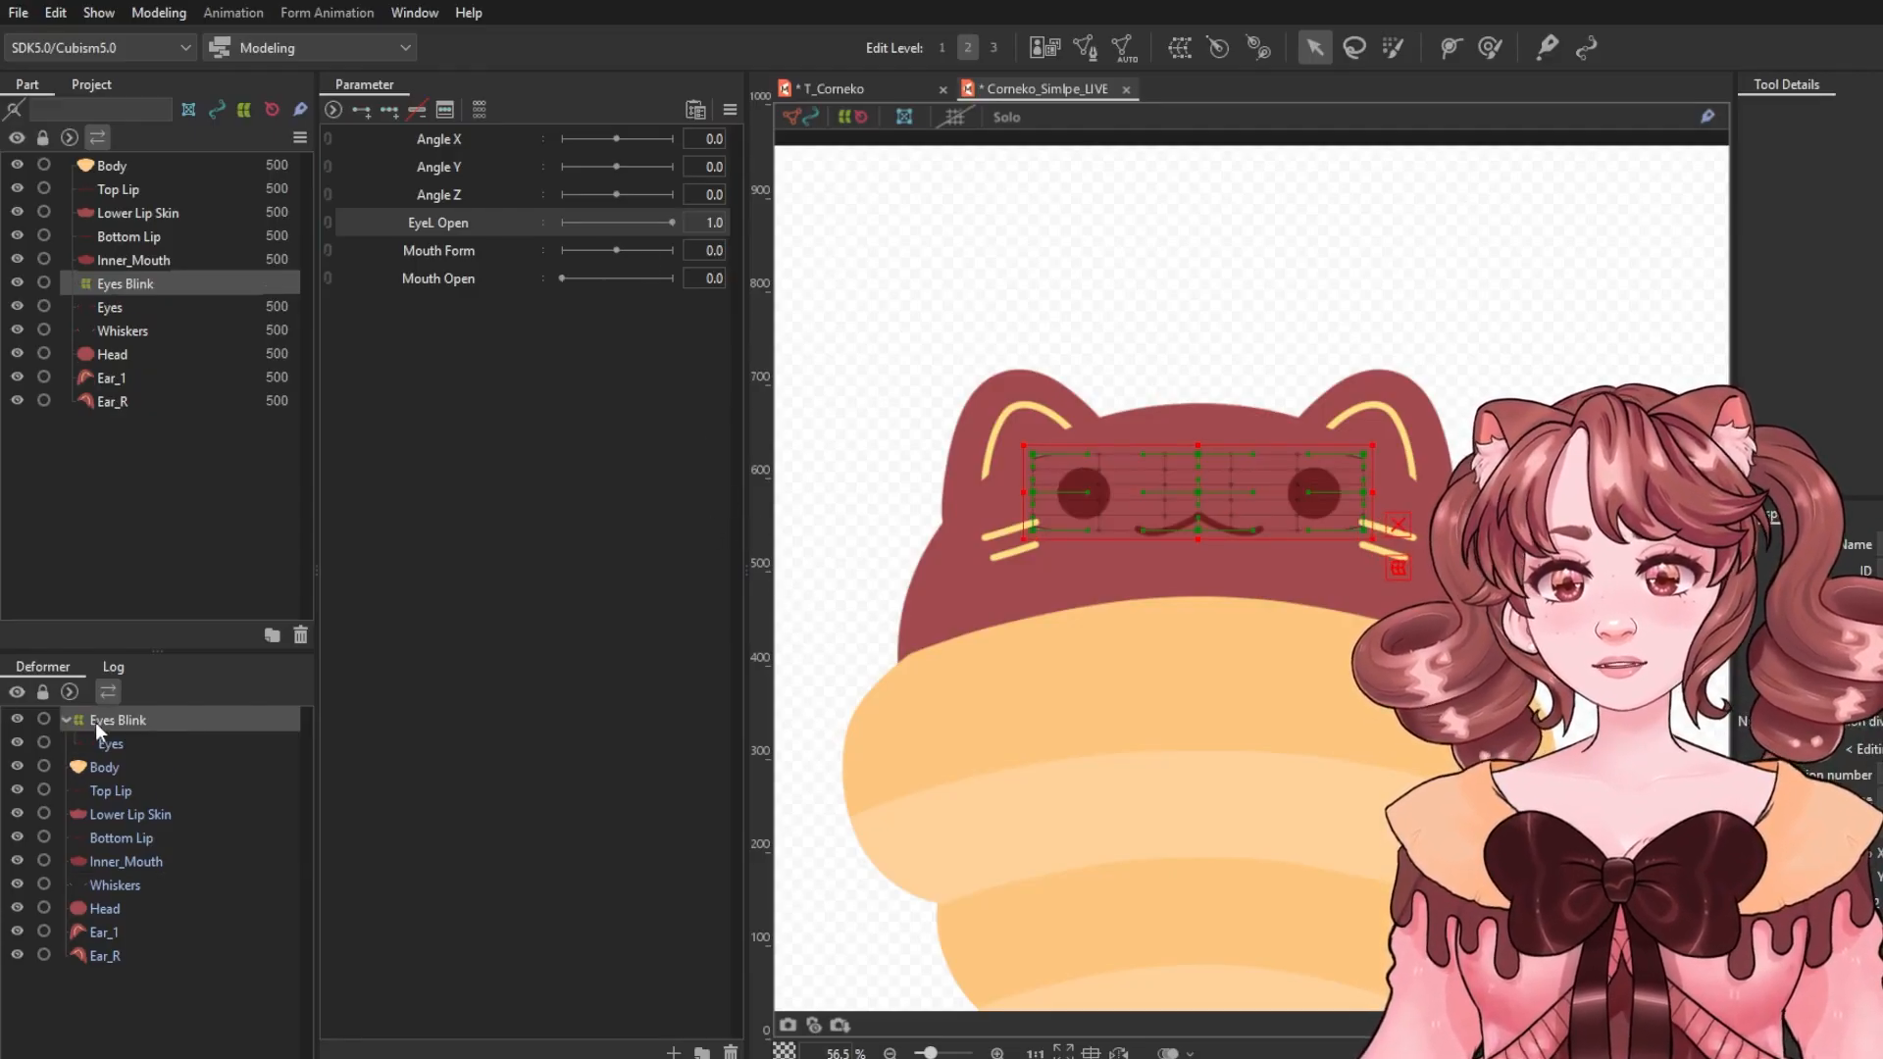
{"action": "left_click", "coordinate": [66, 720]}
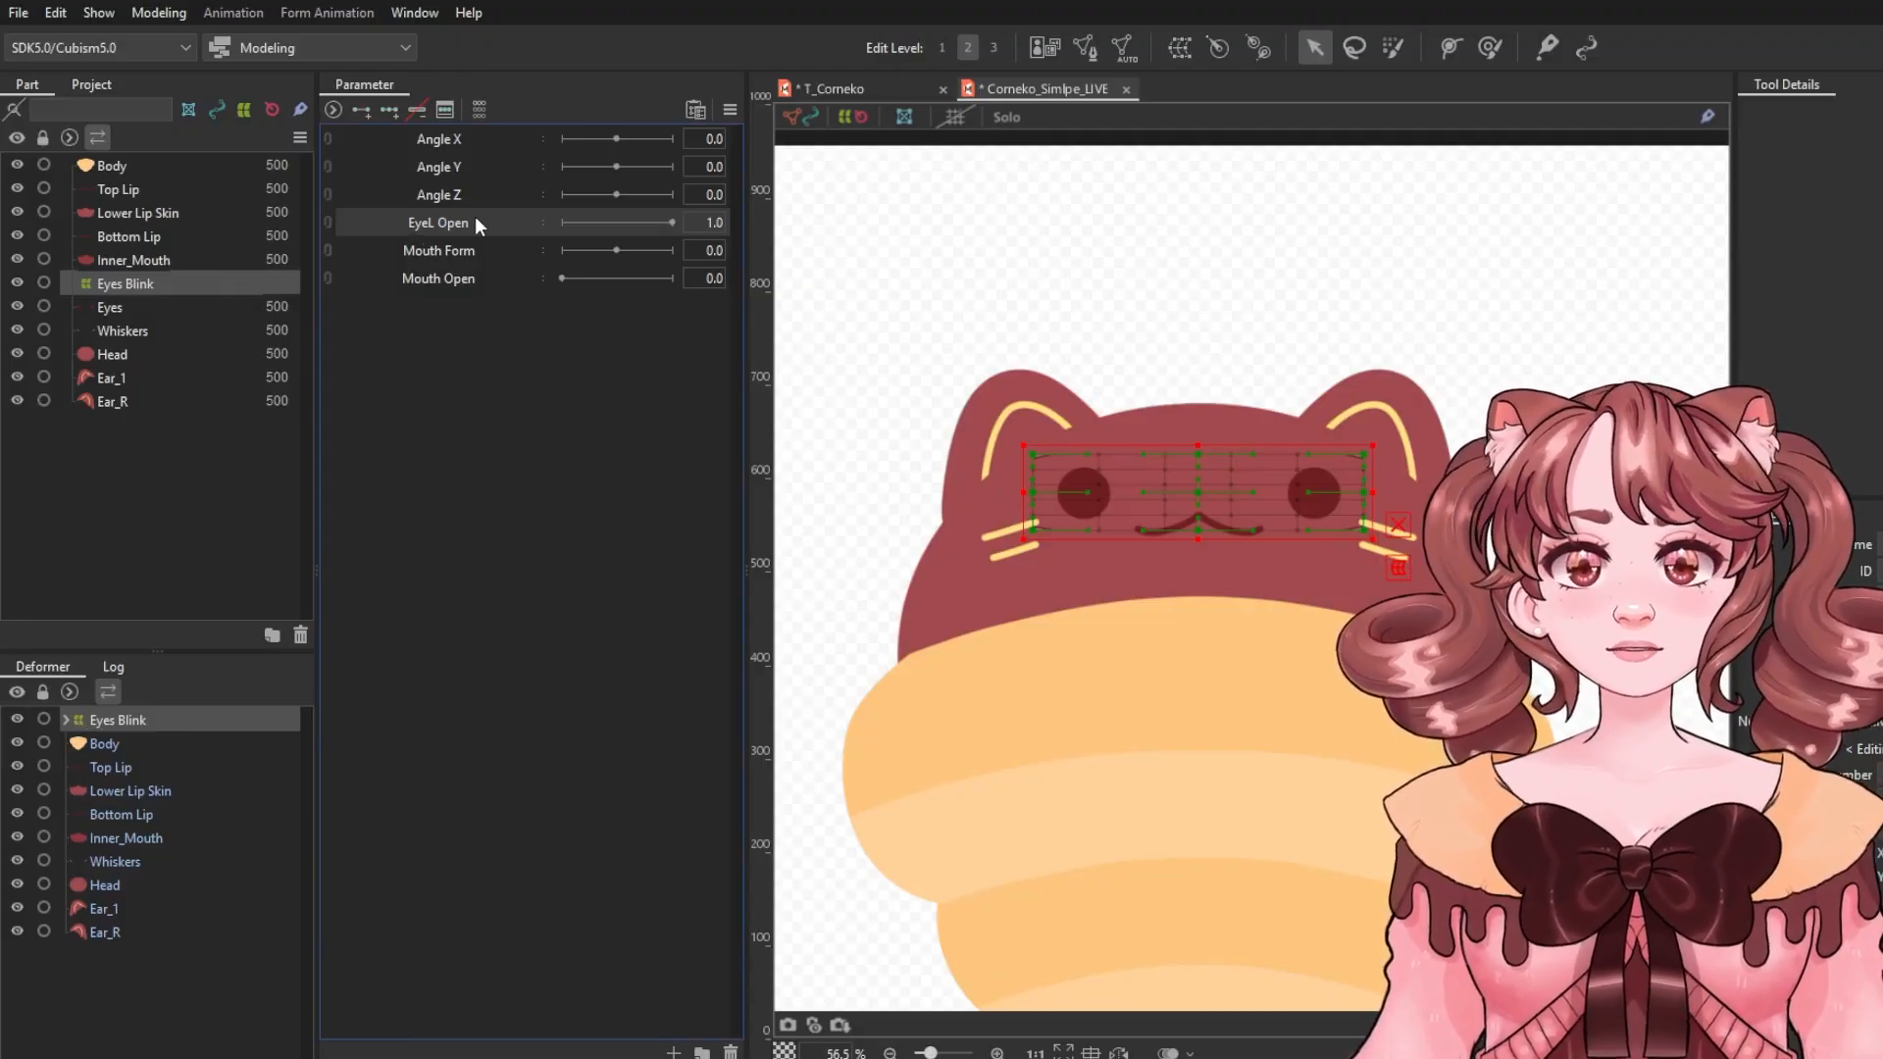
Add two keys to EyeL Open for Eyes Blink and squash the deformer flat at value 0 to close the eyes.
{"action": "left_click", "coordinate": [362, 109]}
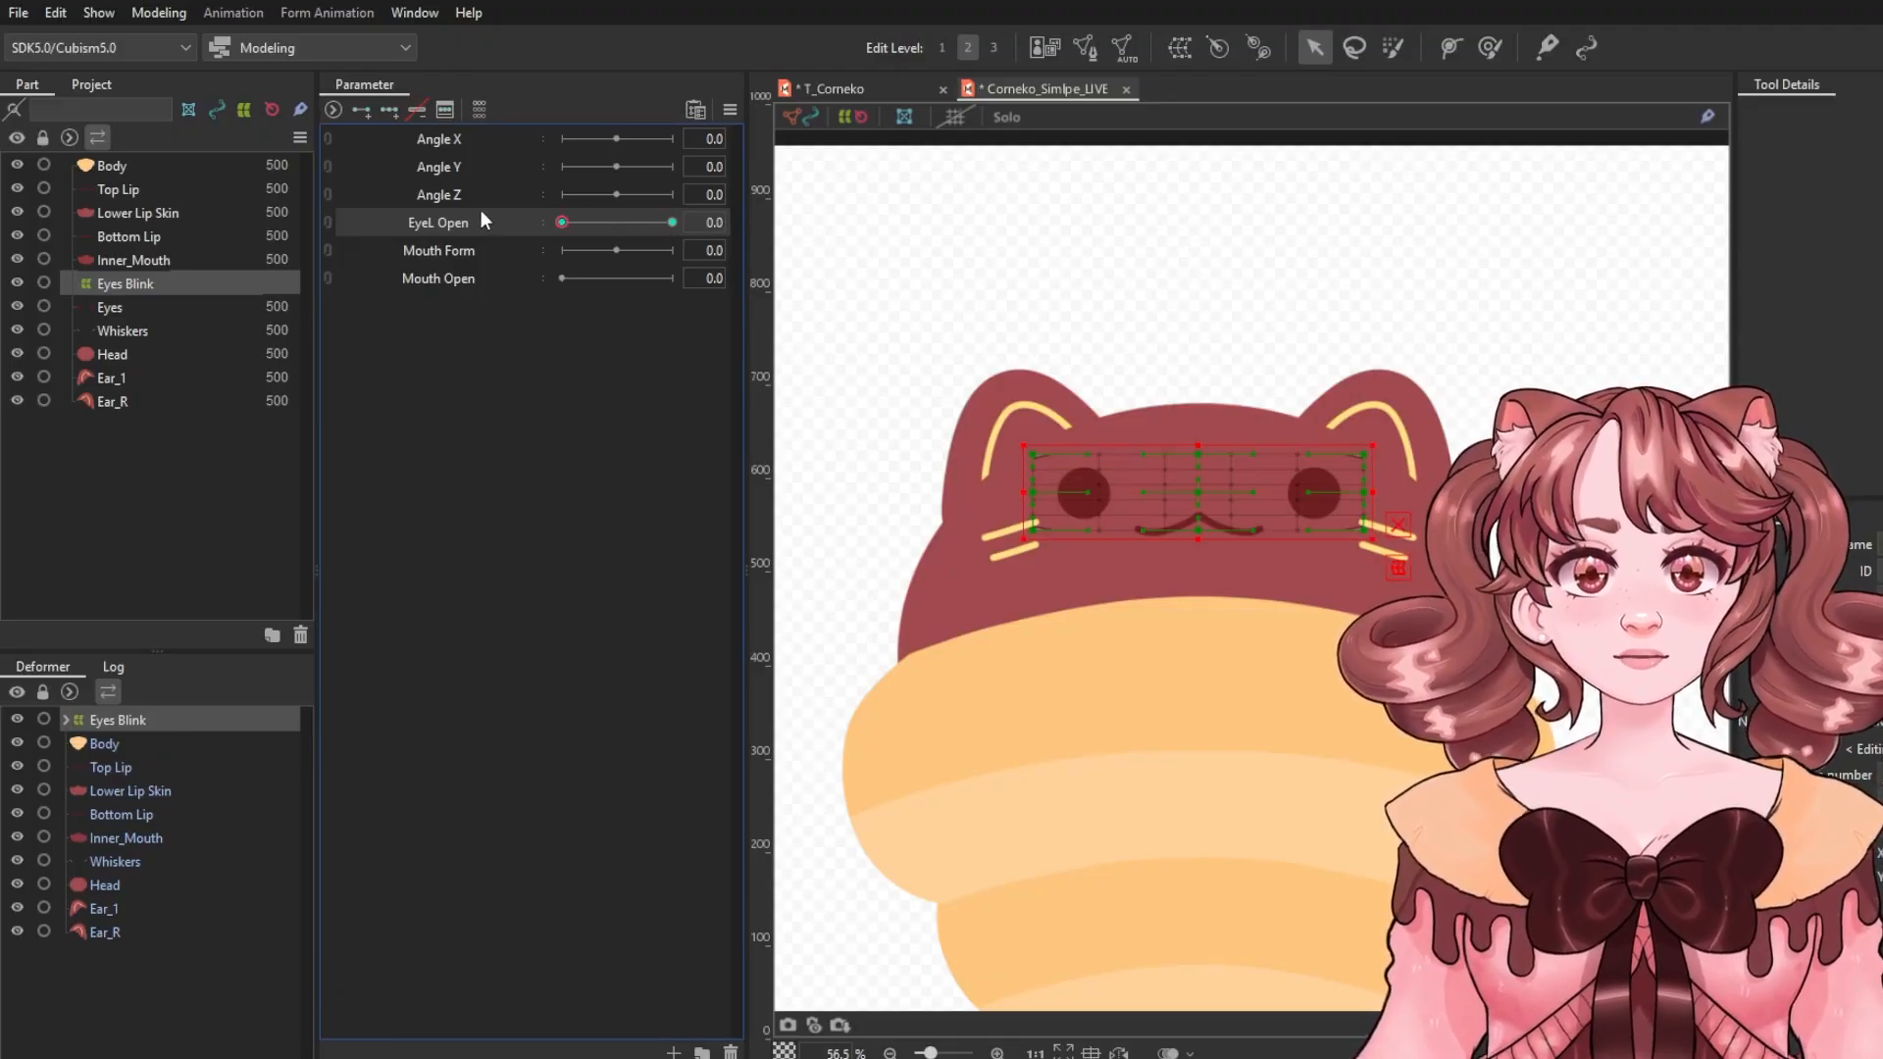
{"action": "left_click", "coordinate": [664, 224]}
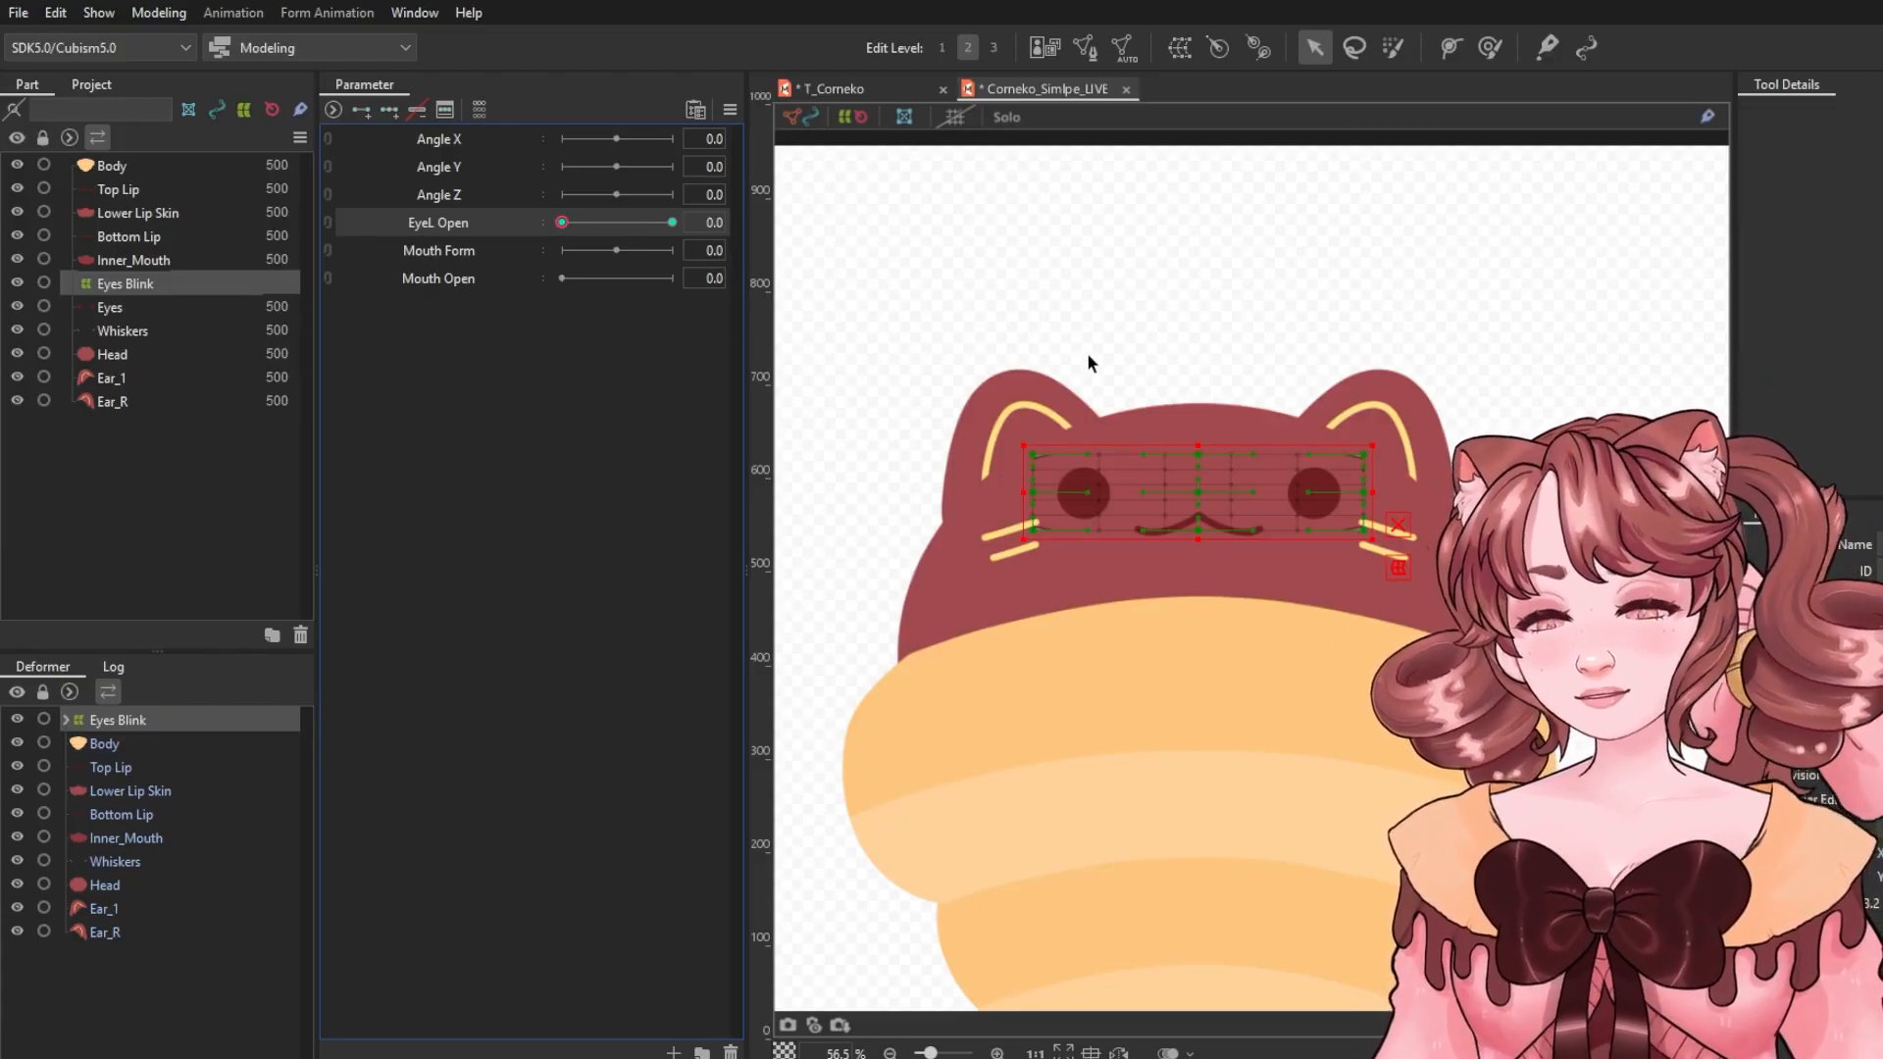
{"action": "scroll", "coordinate": [1180, 463], "scroll_direction": "up", "scroll_amount": 2}
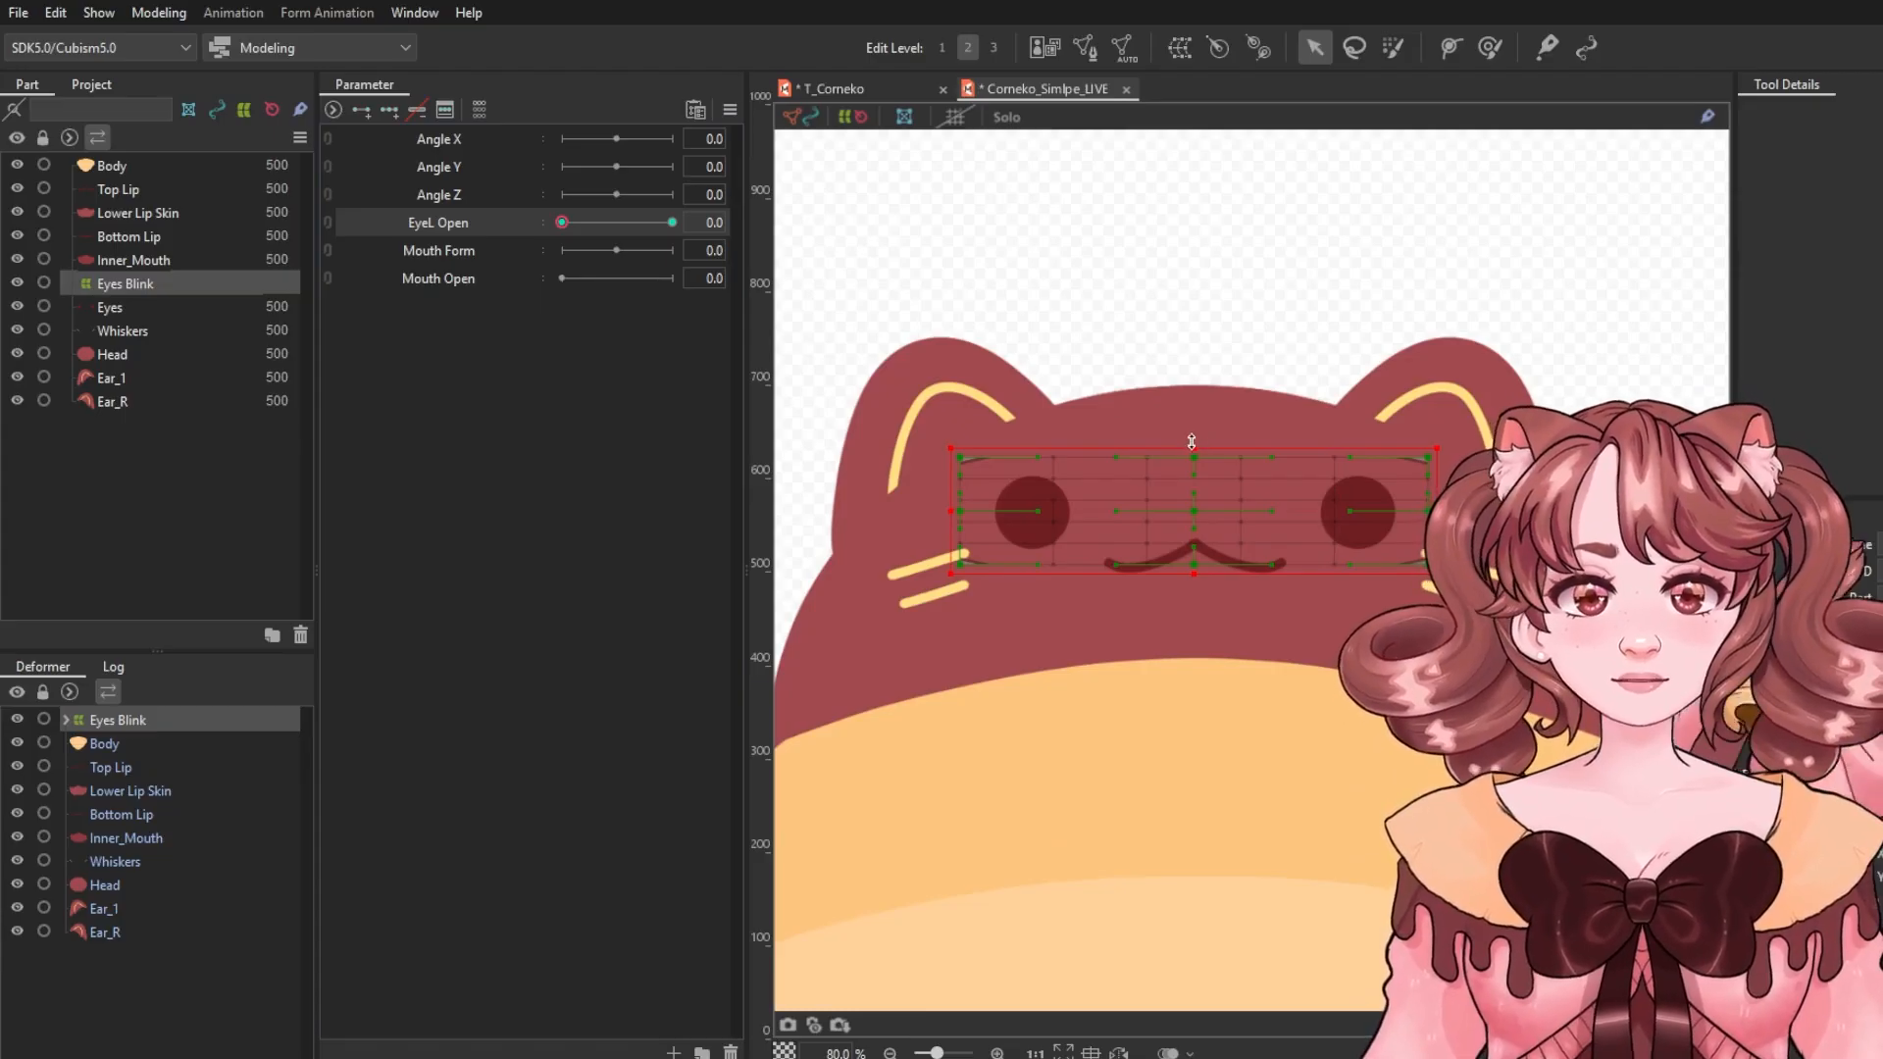
{"action": "left_click_drag", "start_coordinate": [1197, 443], "coordinate": [1190, 482]}
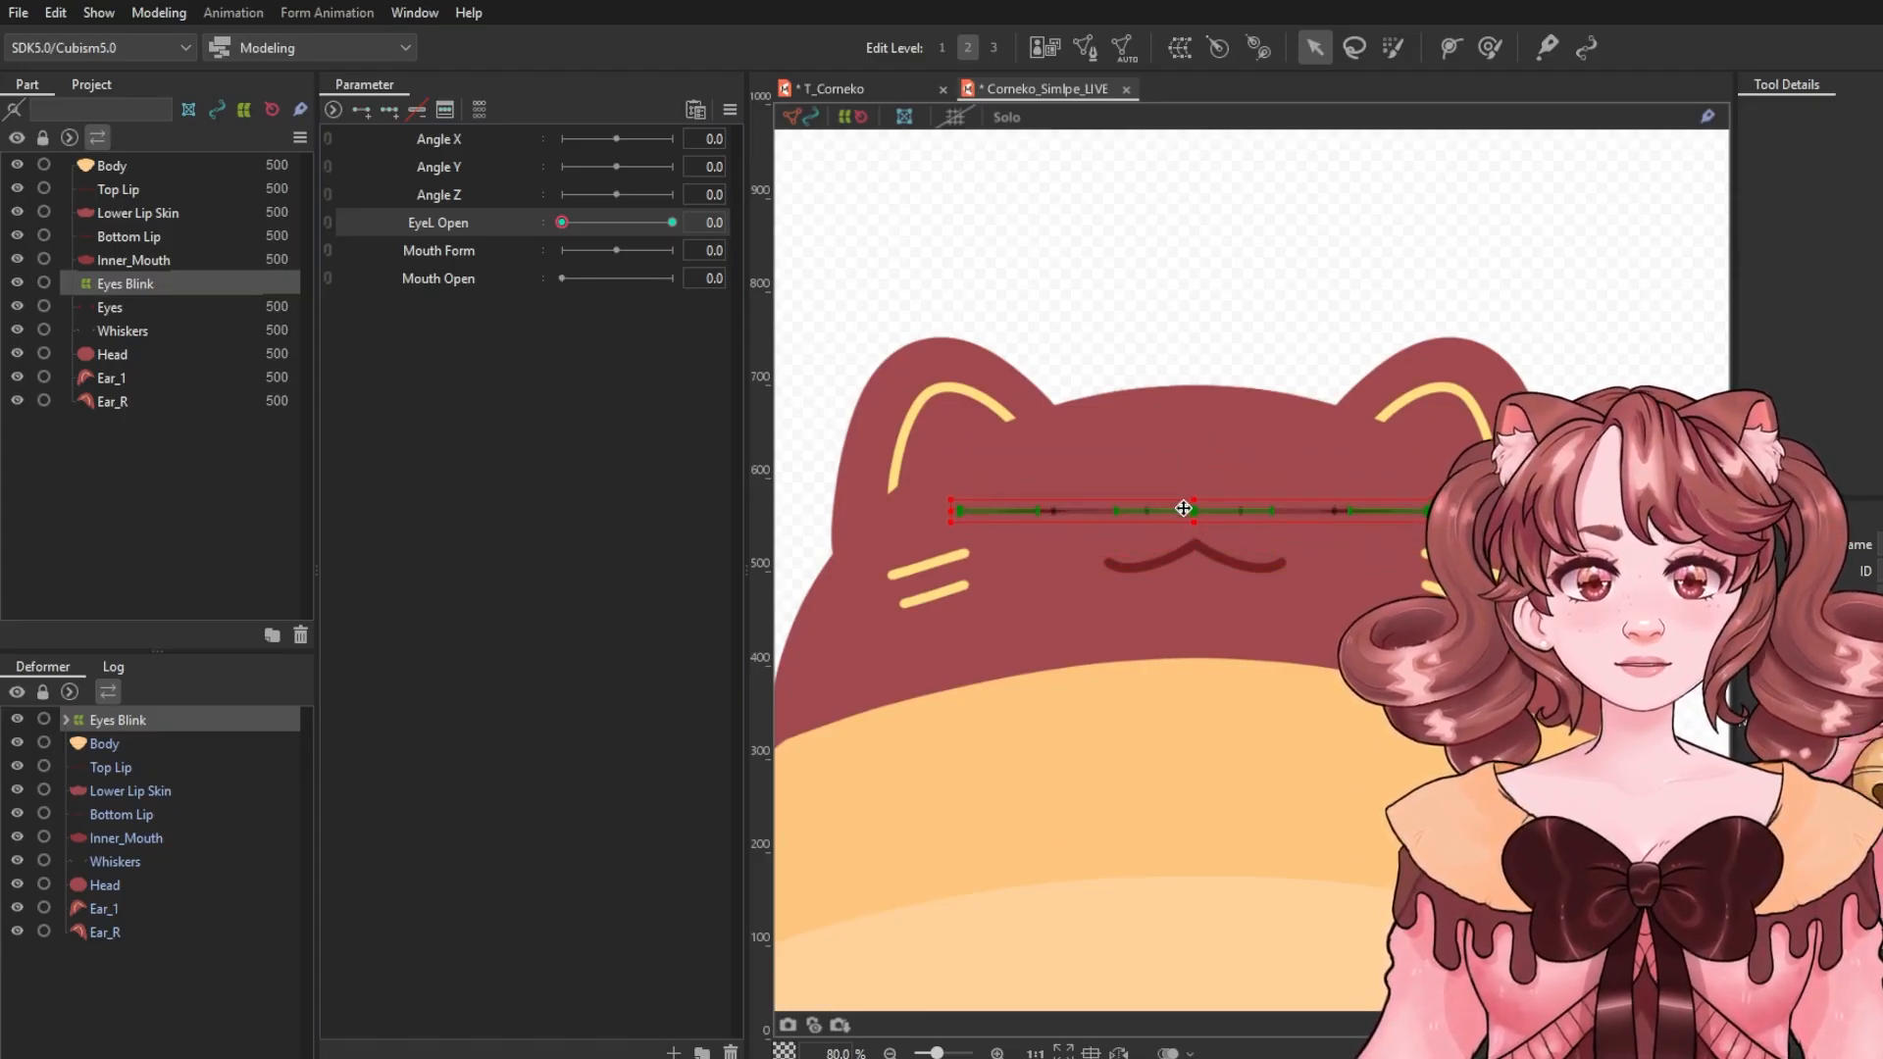
{"action": "left_click_drag", "start_coordinate": [1185, 500], "coordinate": [1184, 504]}
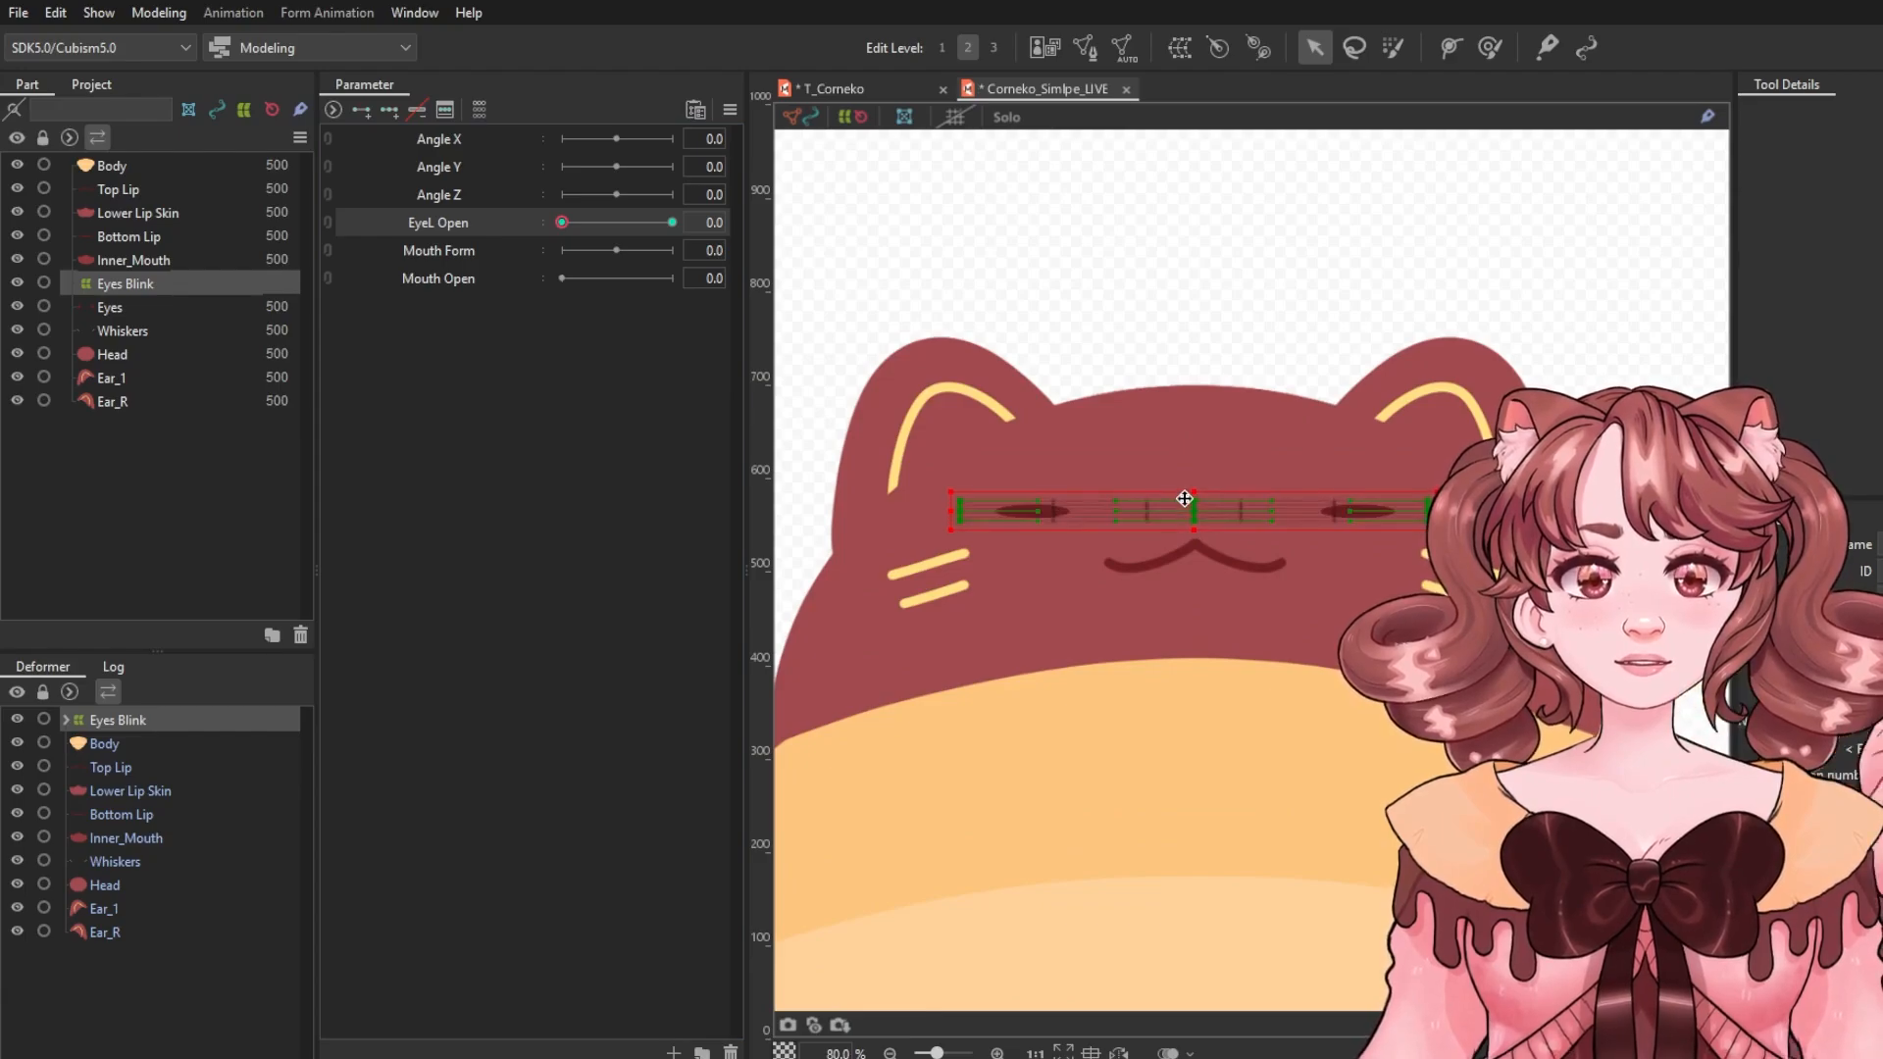
{"action": "left_click", "coordinate": [1233, 324]}
{"action": "left_click", "coordinate": [672, 222]}
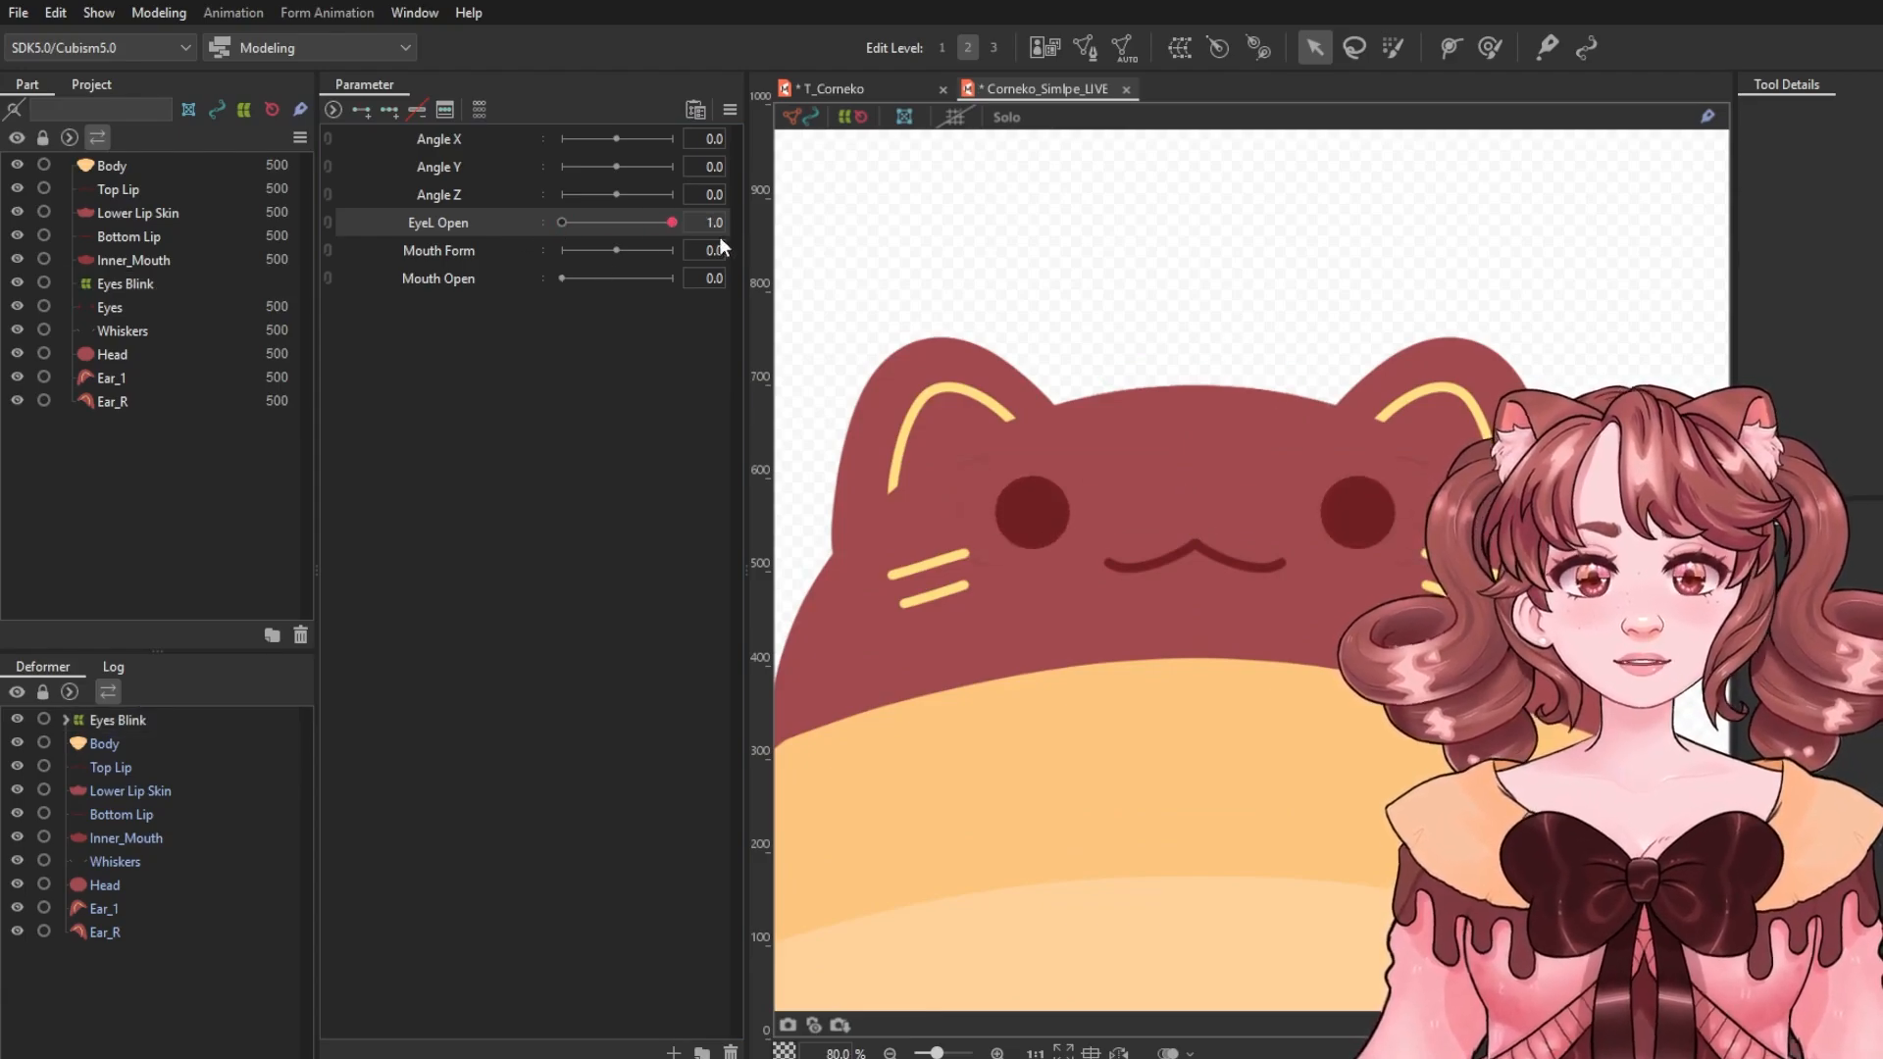
Delete the Lower Lip Skin art mesh from the model.
{"action": "left_click_drag", "start_coordinate": [399, 224], "coordinate": [753, 239]}
{"action": "scroll", "coordinate": [1177, 266], "scroll_direction": "down", "scroll_amount": 3}
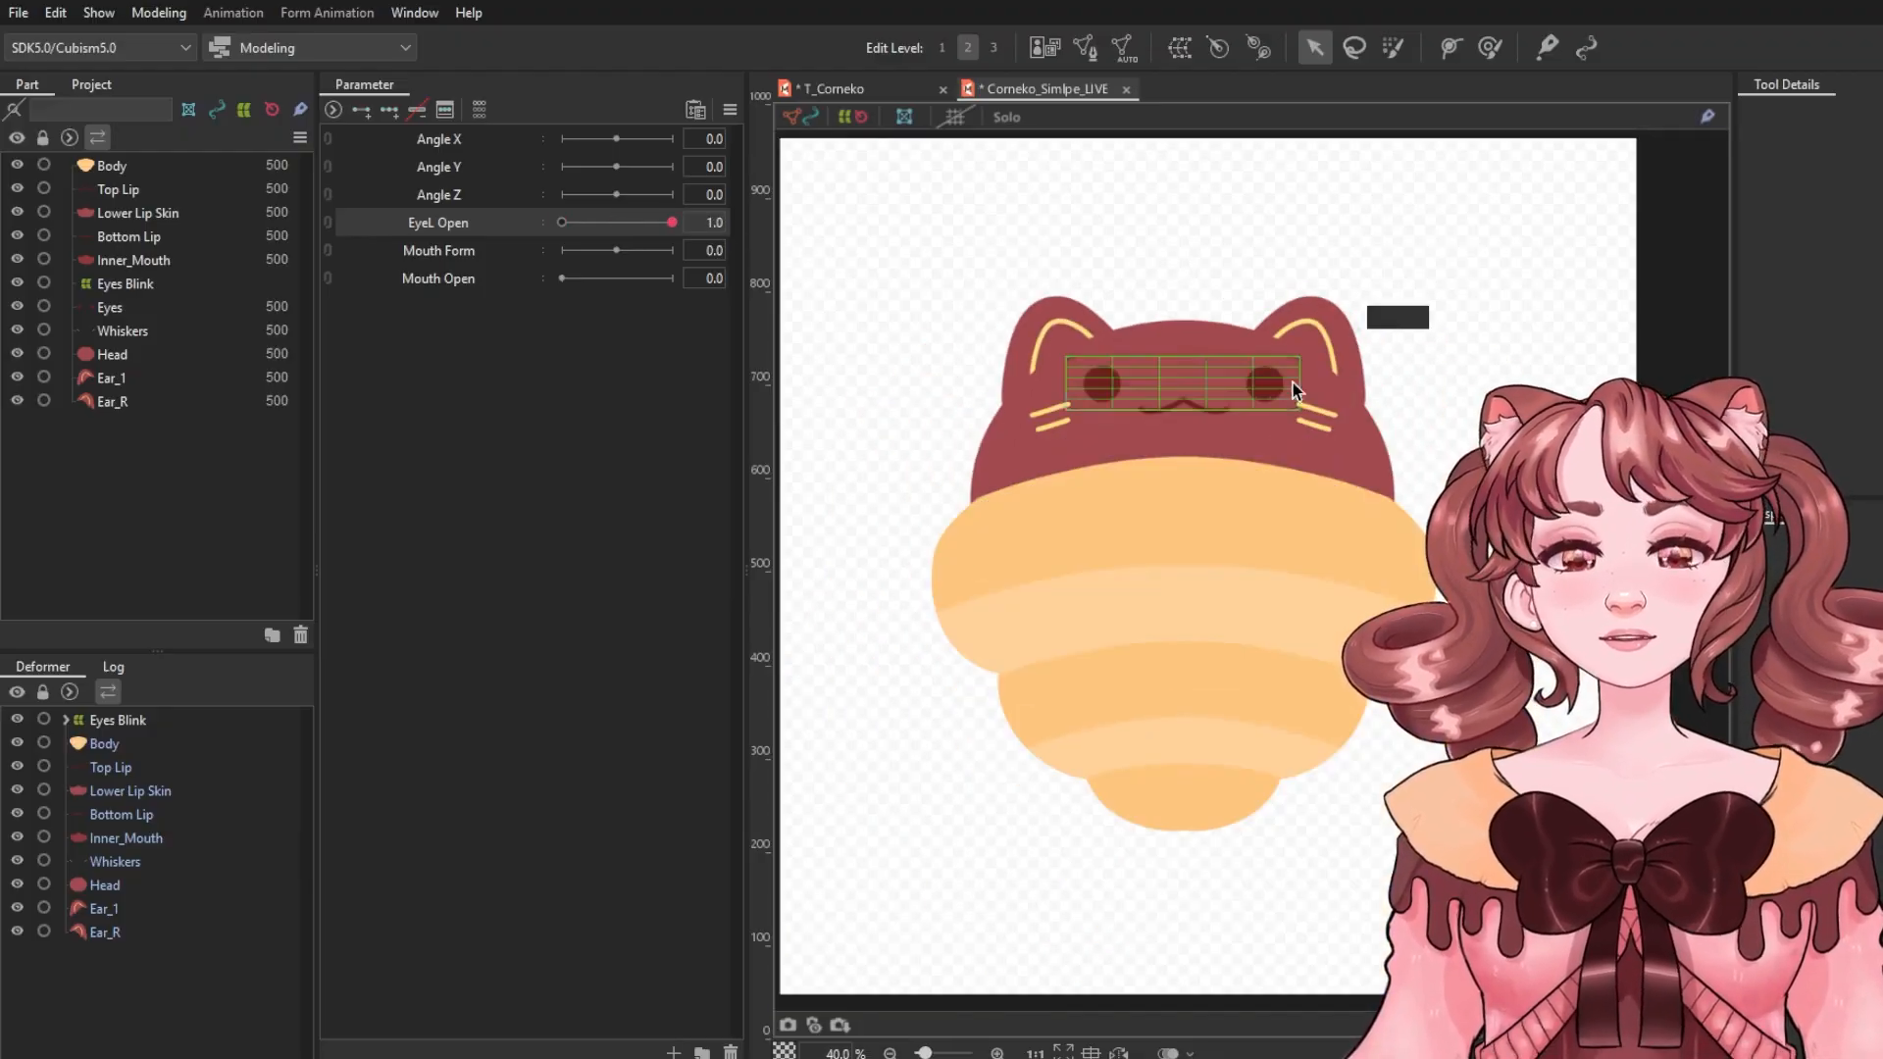
{"action": "scroll", "coordinate": [1279, 359], "scroll_direction": "up", "scroll_amount": 2}
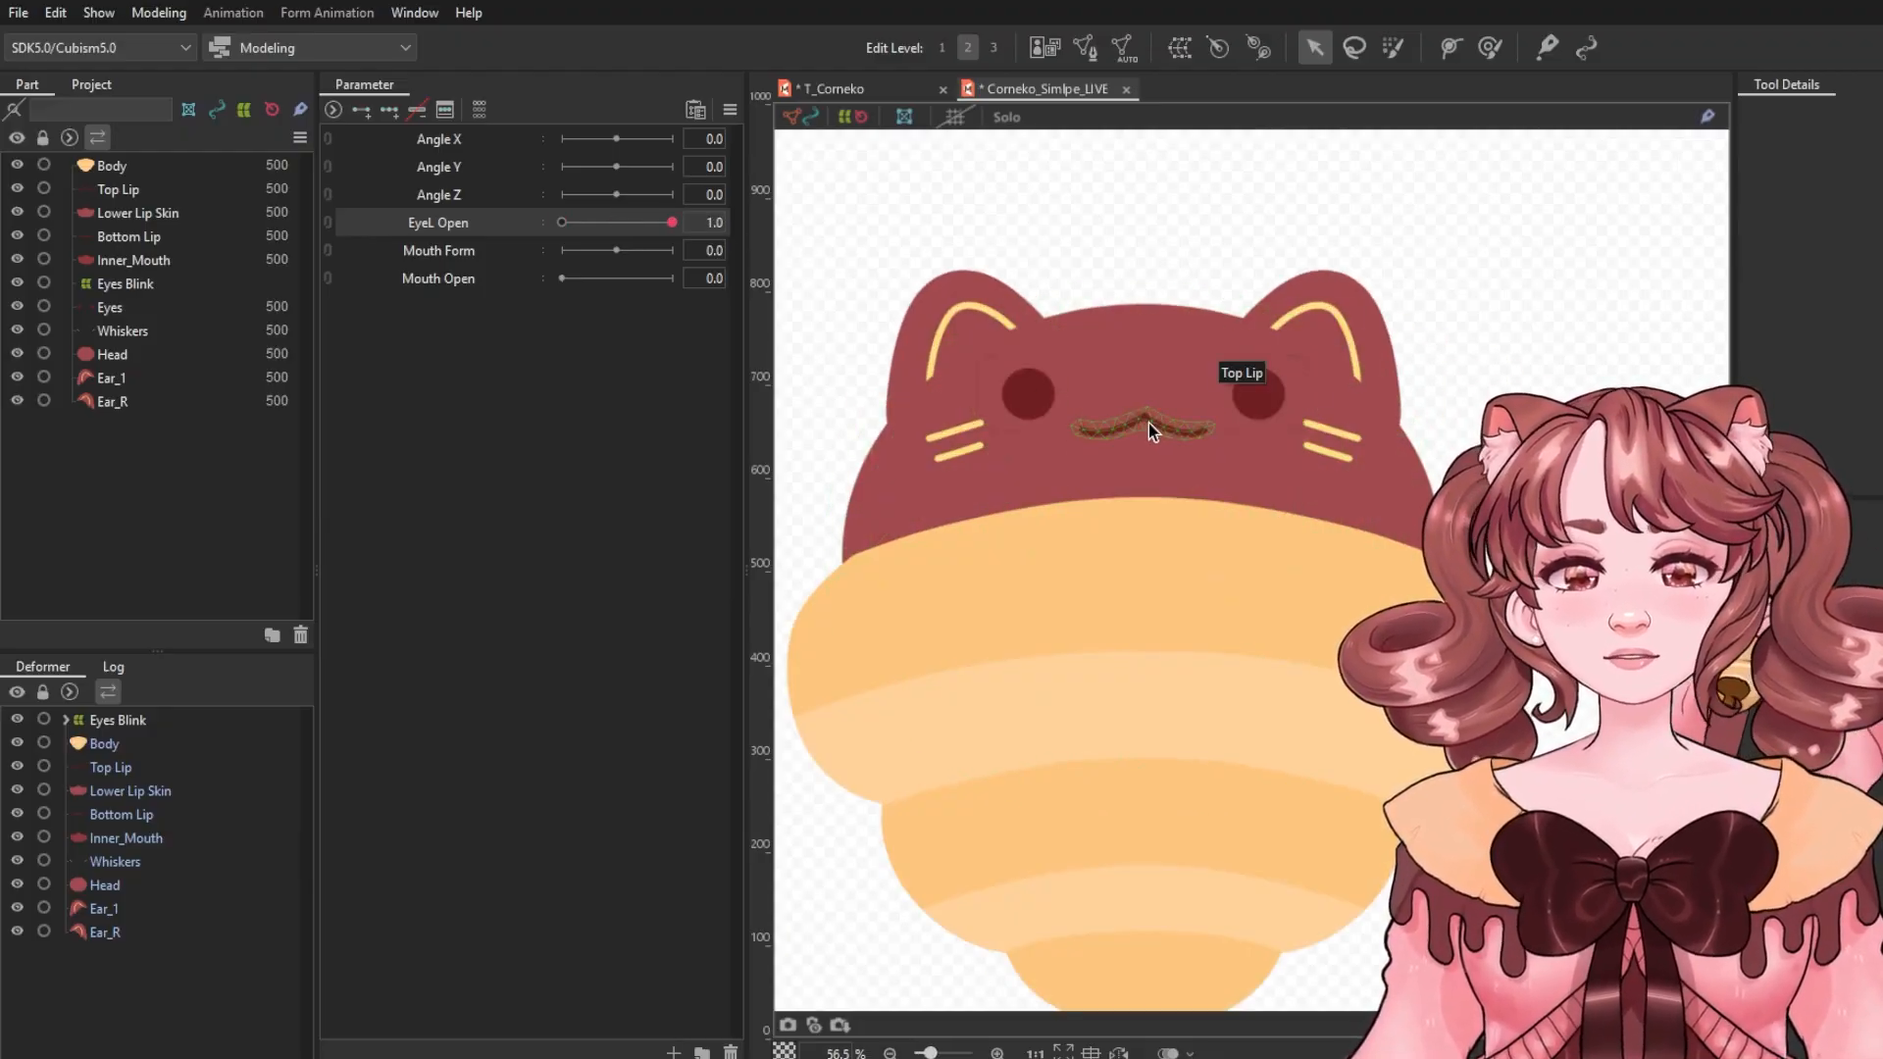
{"action": "left_click", "coordinate": [1149, 422]}
{"action": "left_click", "coordinate": [161, 798]}
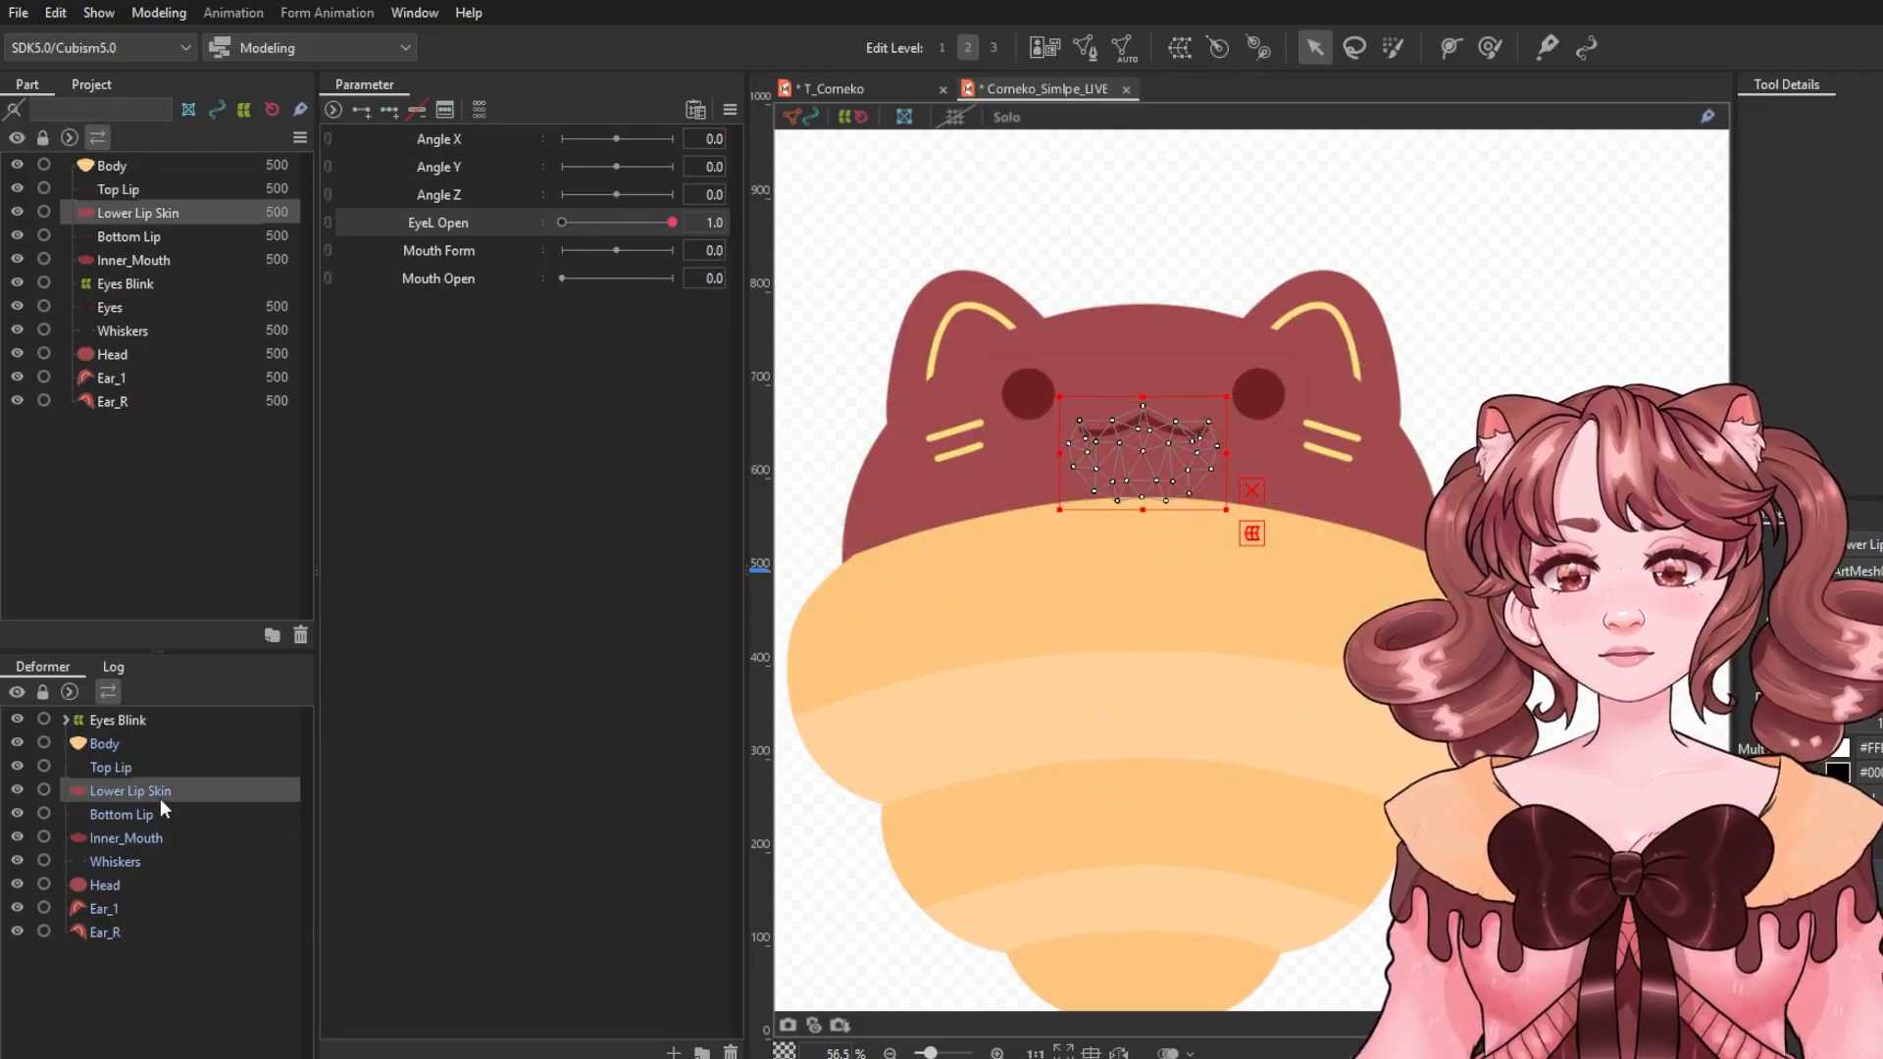
{"action": "key", "text": "Delete"}
Hide the Inner_Mouth art mesh.
{"action": "left_click", "coordinate": [108, 815]}
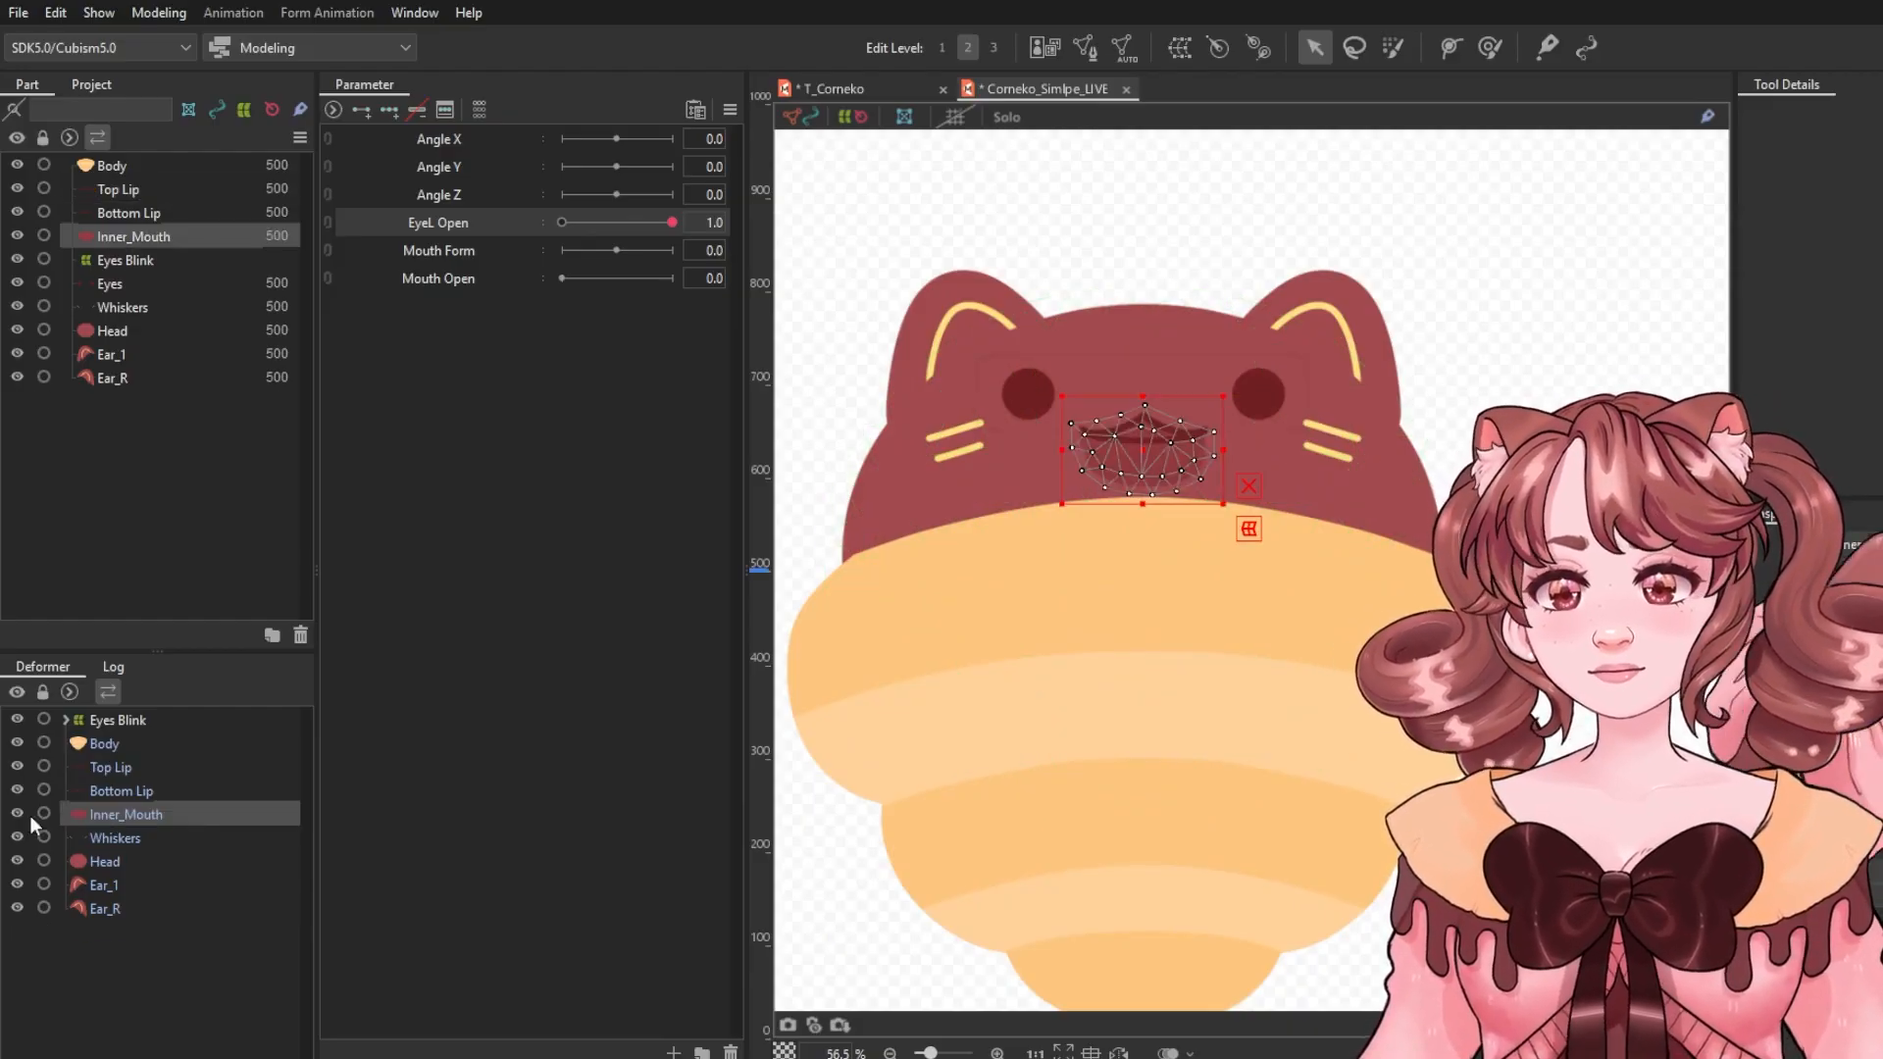
{"action": "left_click", "coordinate": [16, 814]}
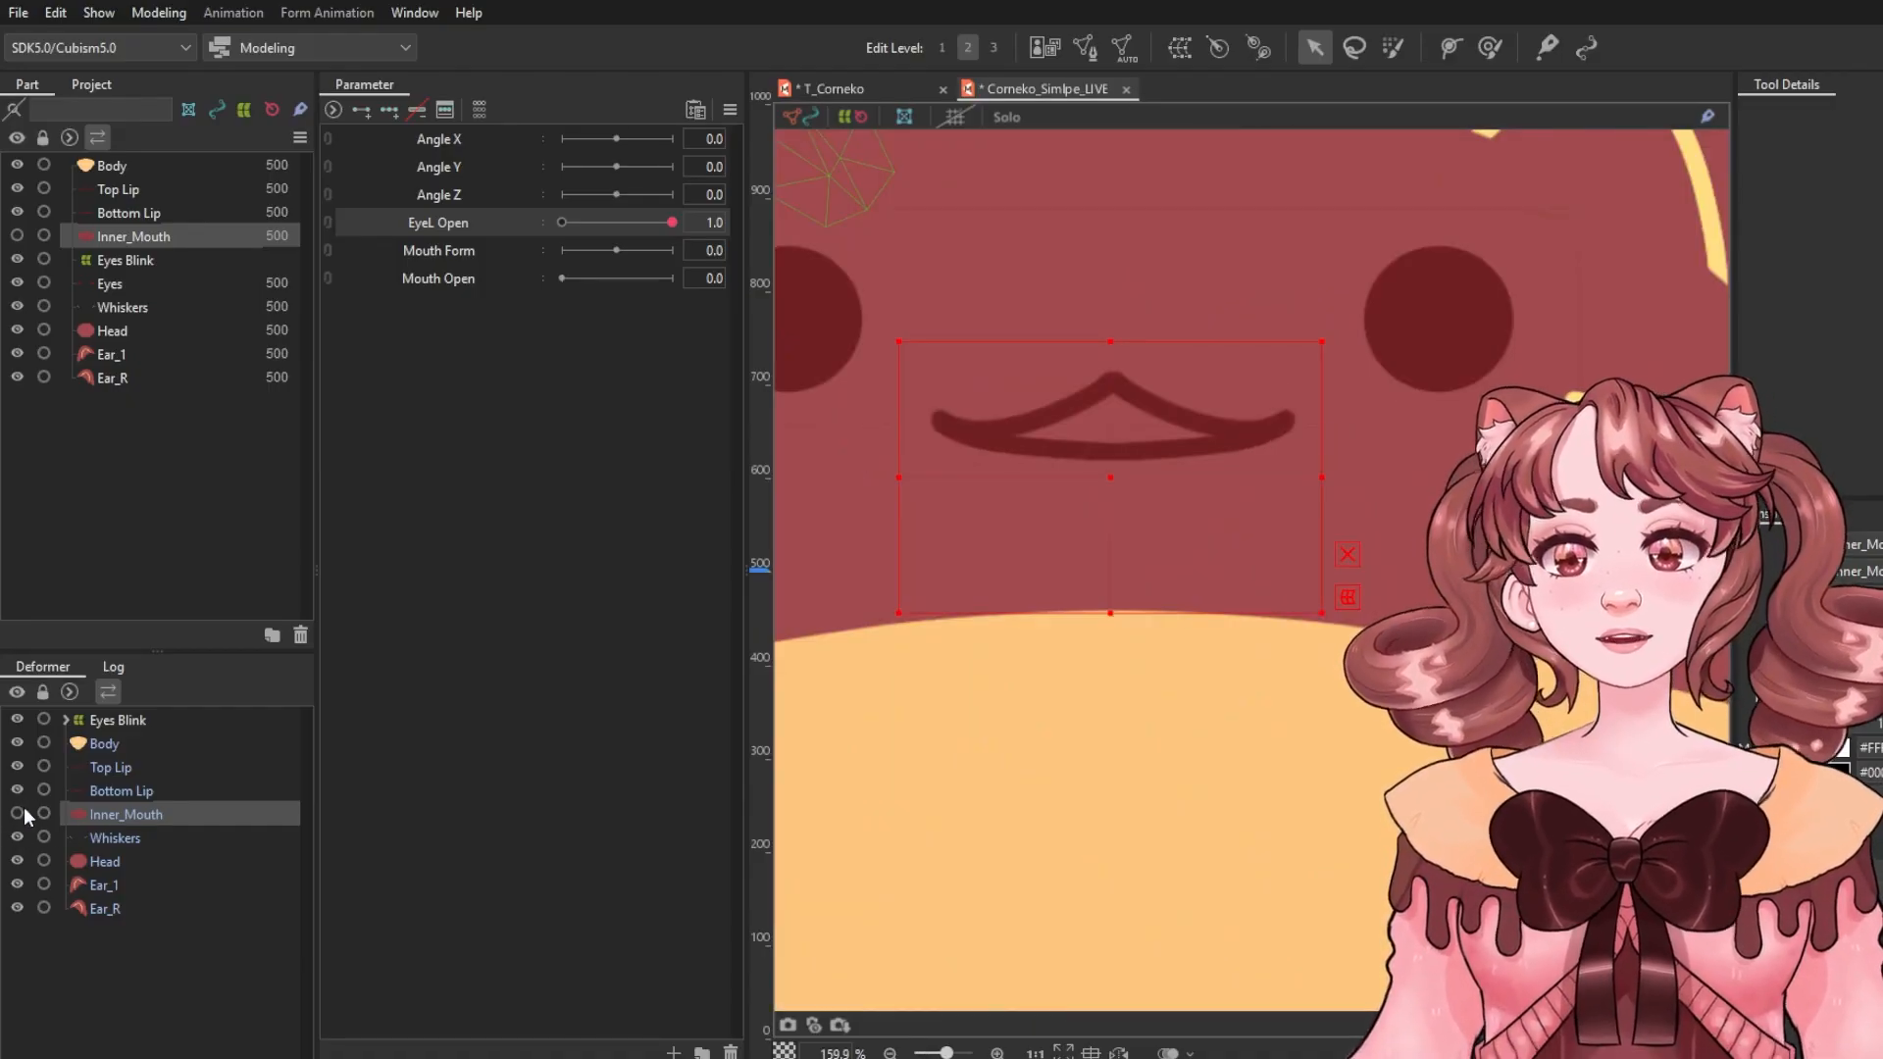
{"action": "scroll", "coordinate": [1158, 431], "scroll_direction": "up", "scroll_amount": 3}
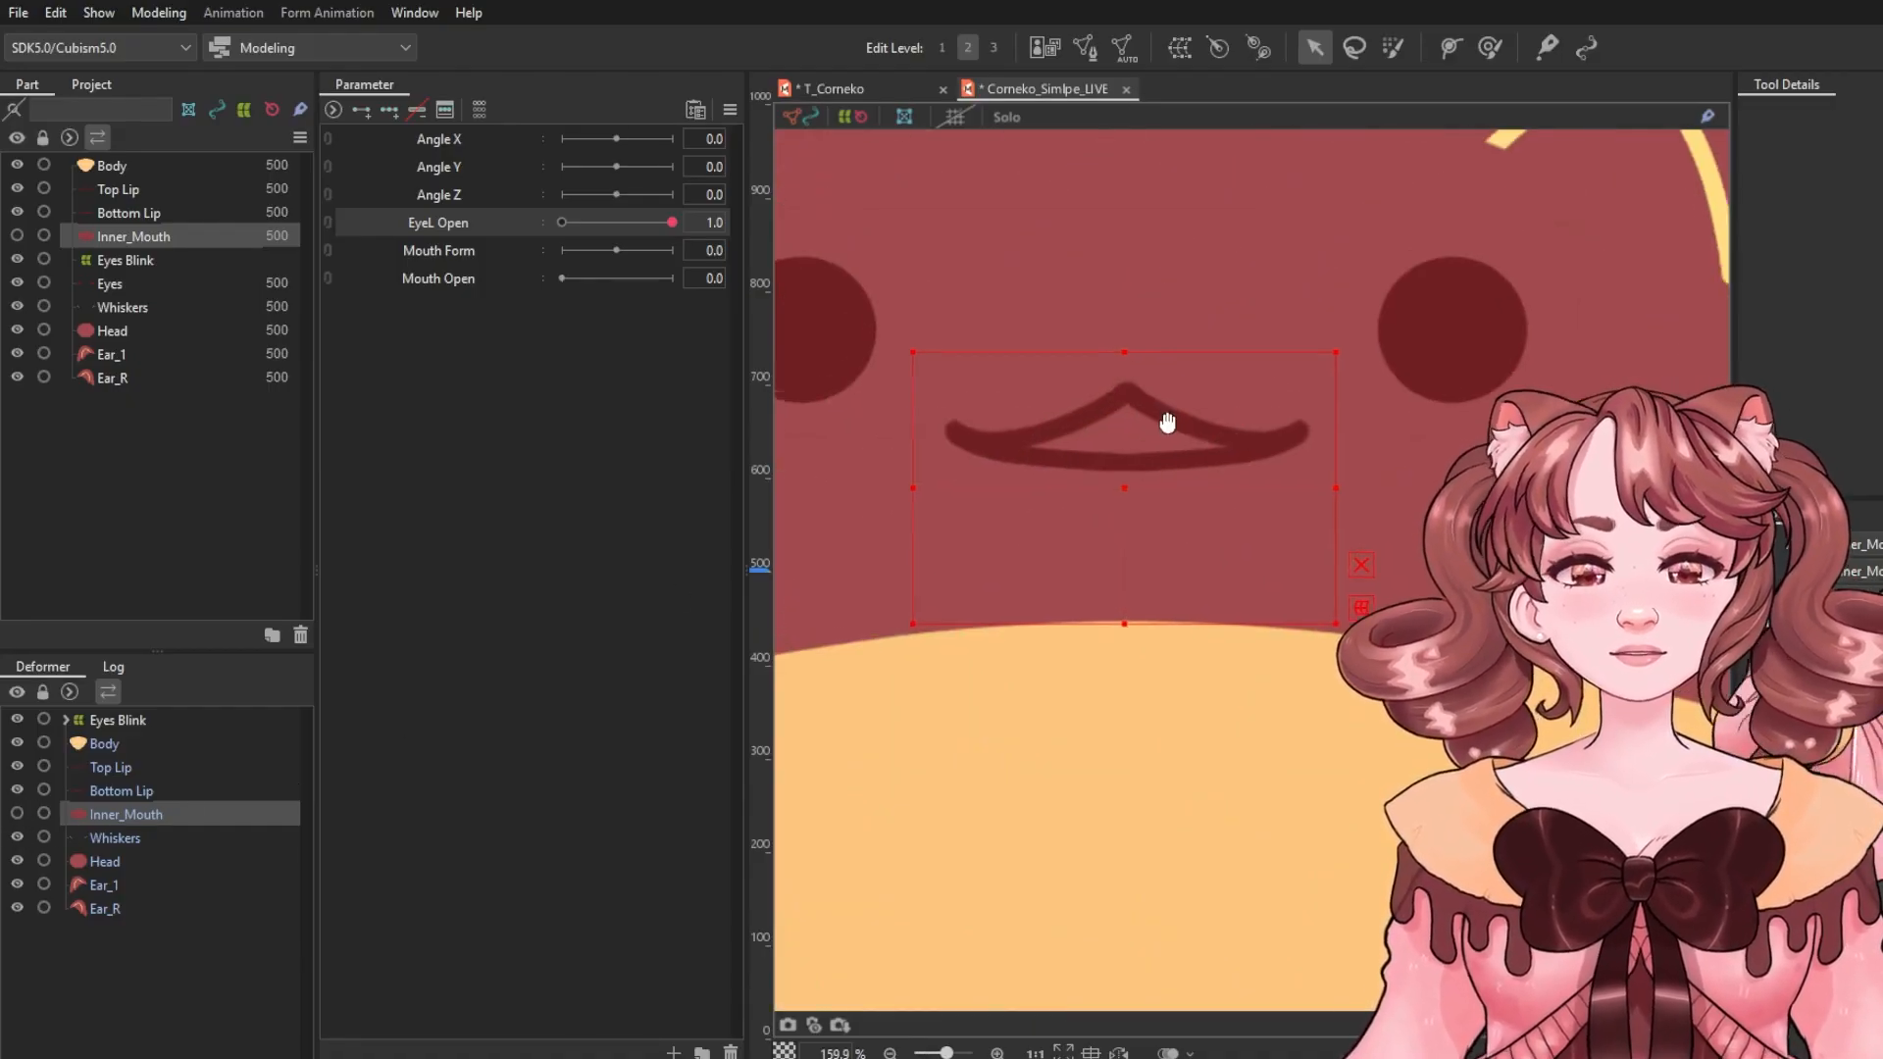
{"action": "scroll", "coordinate": [1207, 404], "scroll_direction": "down", "scroll_amount": 2}
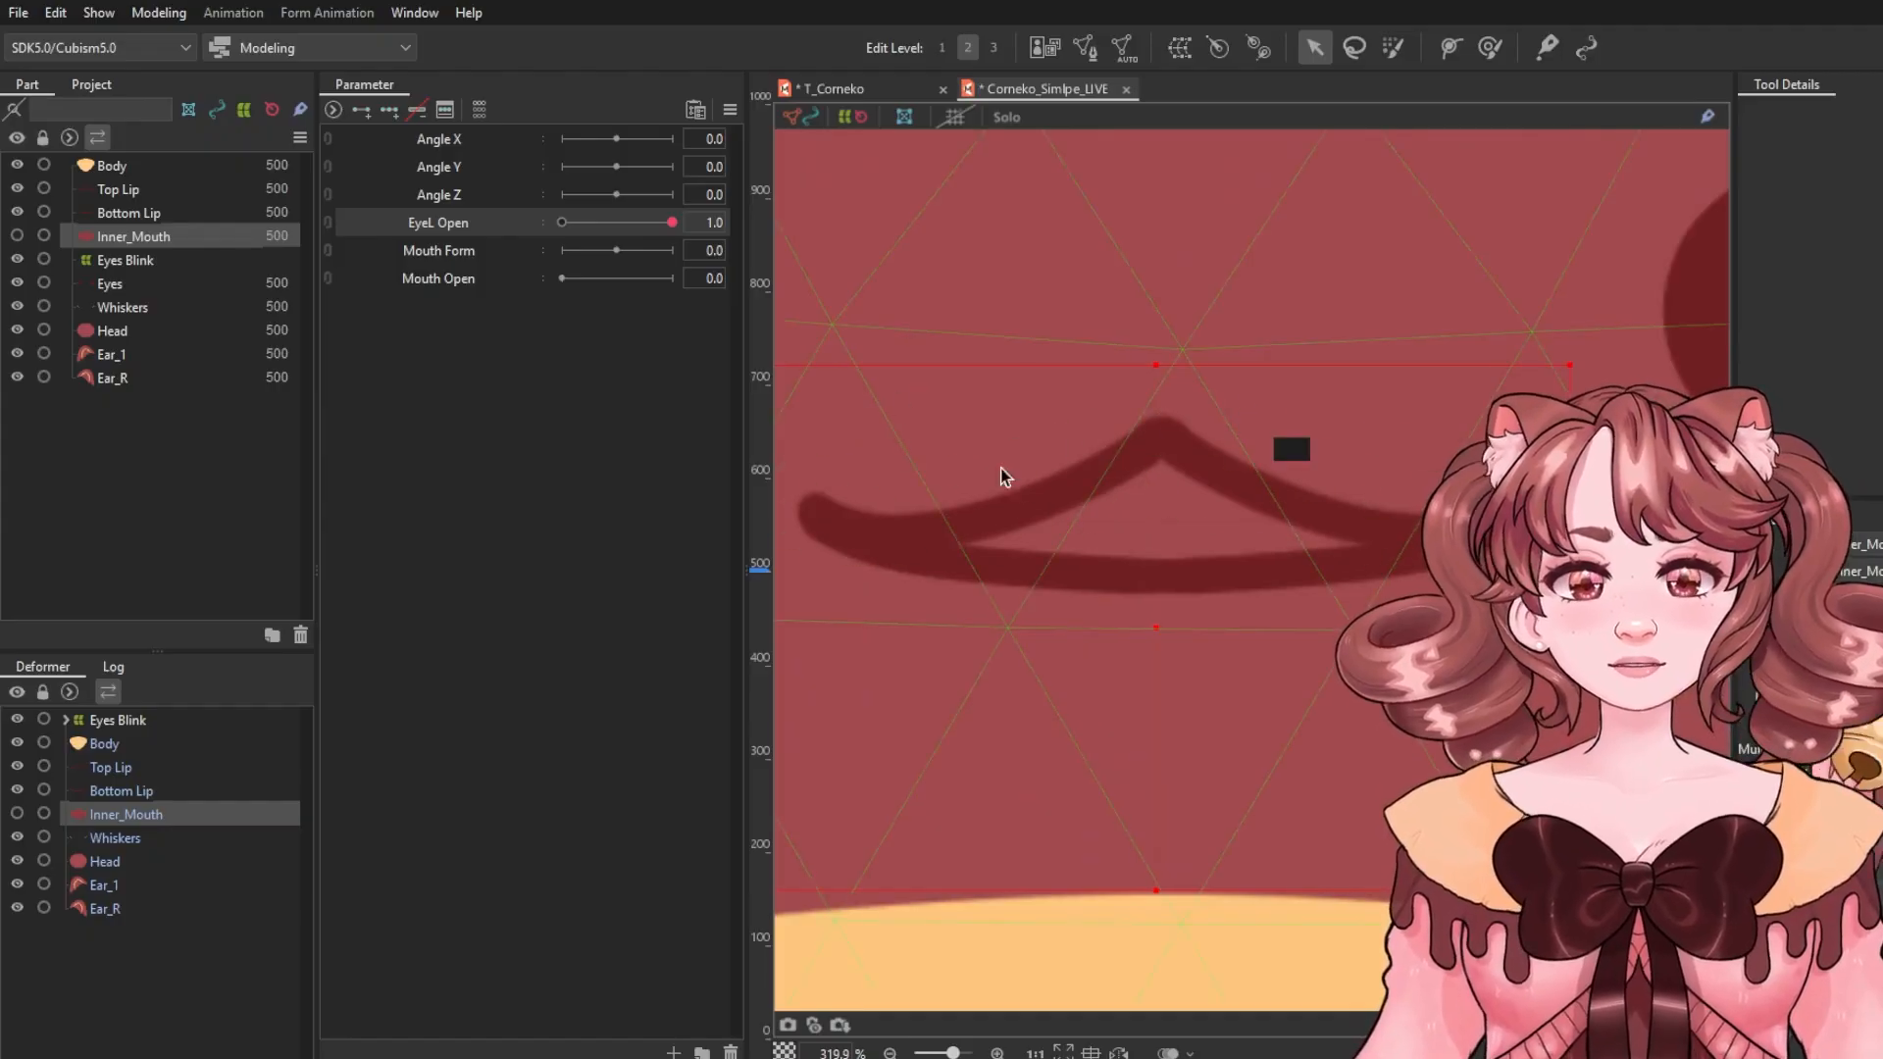
Select Top Lip and Bottom Lip, add two keys to Mouth Open, and set Mouth Open to 1.0.
{"action": "left_click", "coordinate": [1169, 456]}
{"action": "left_click_drag", "start_coordinate": [1315, 492], "coordinate": [1321, 497]}
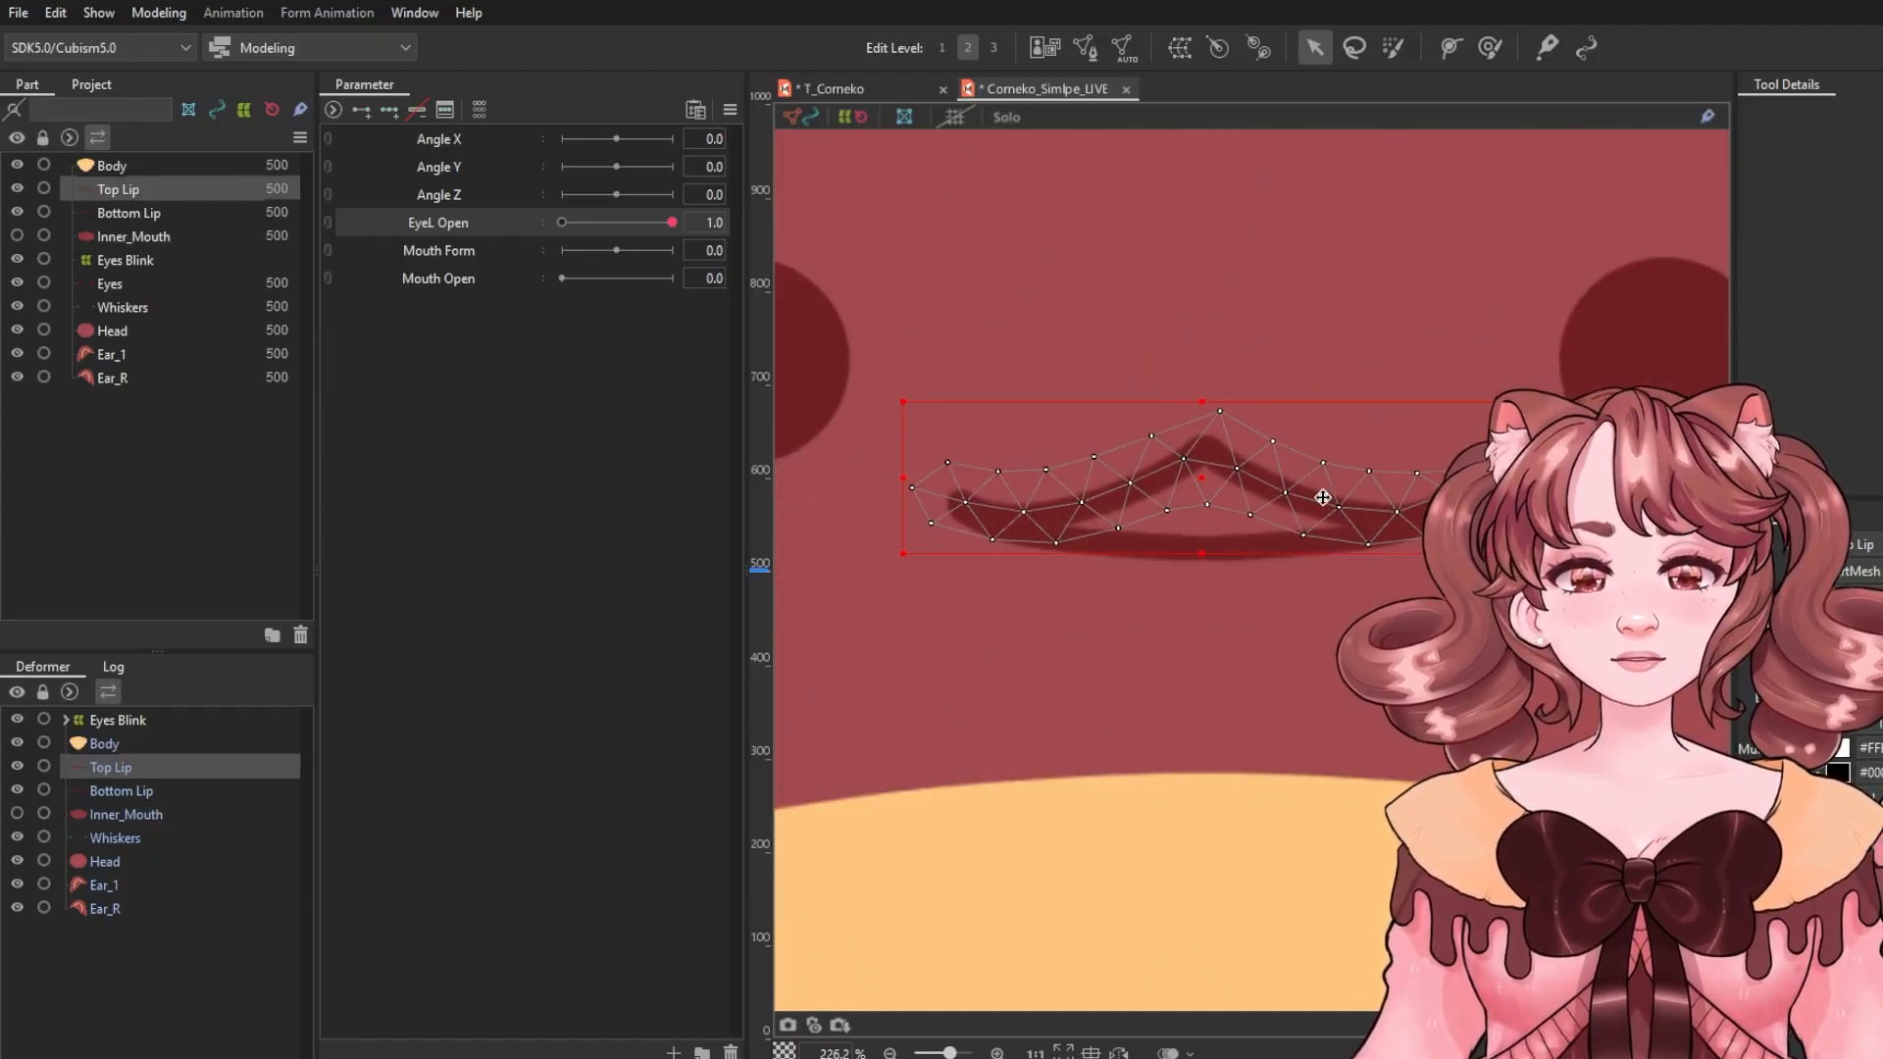
{"action": "left_click", "coordinate": [152, 789], "text": "ctrl"}
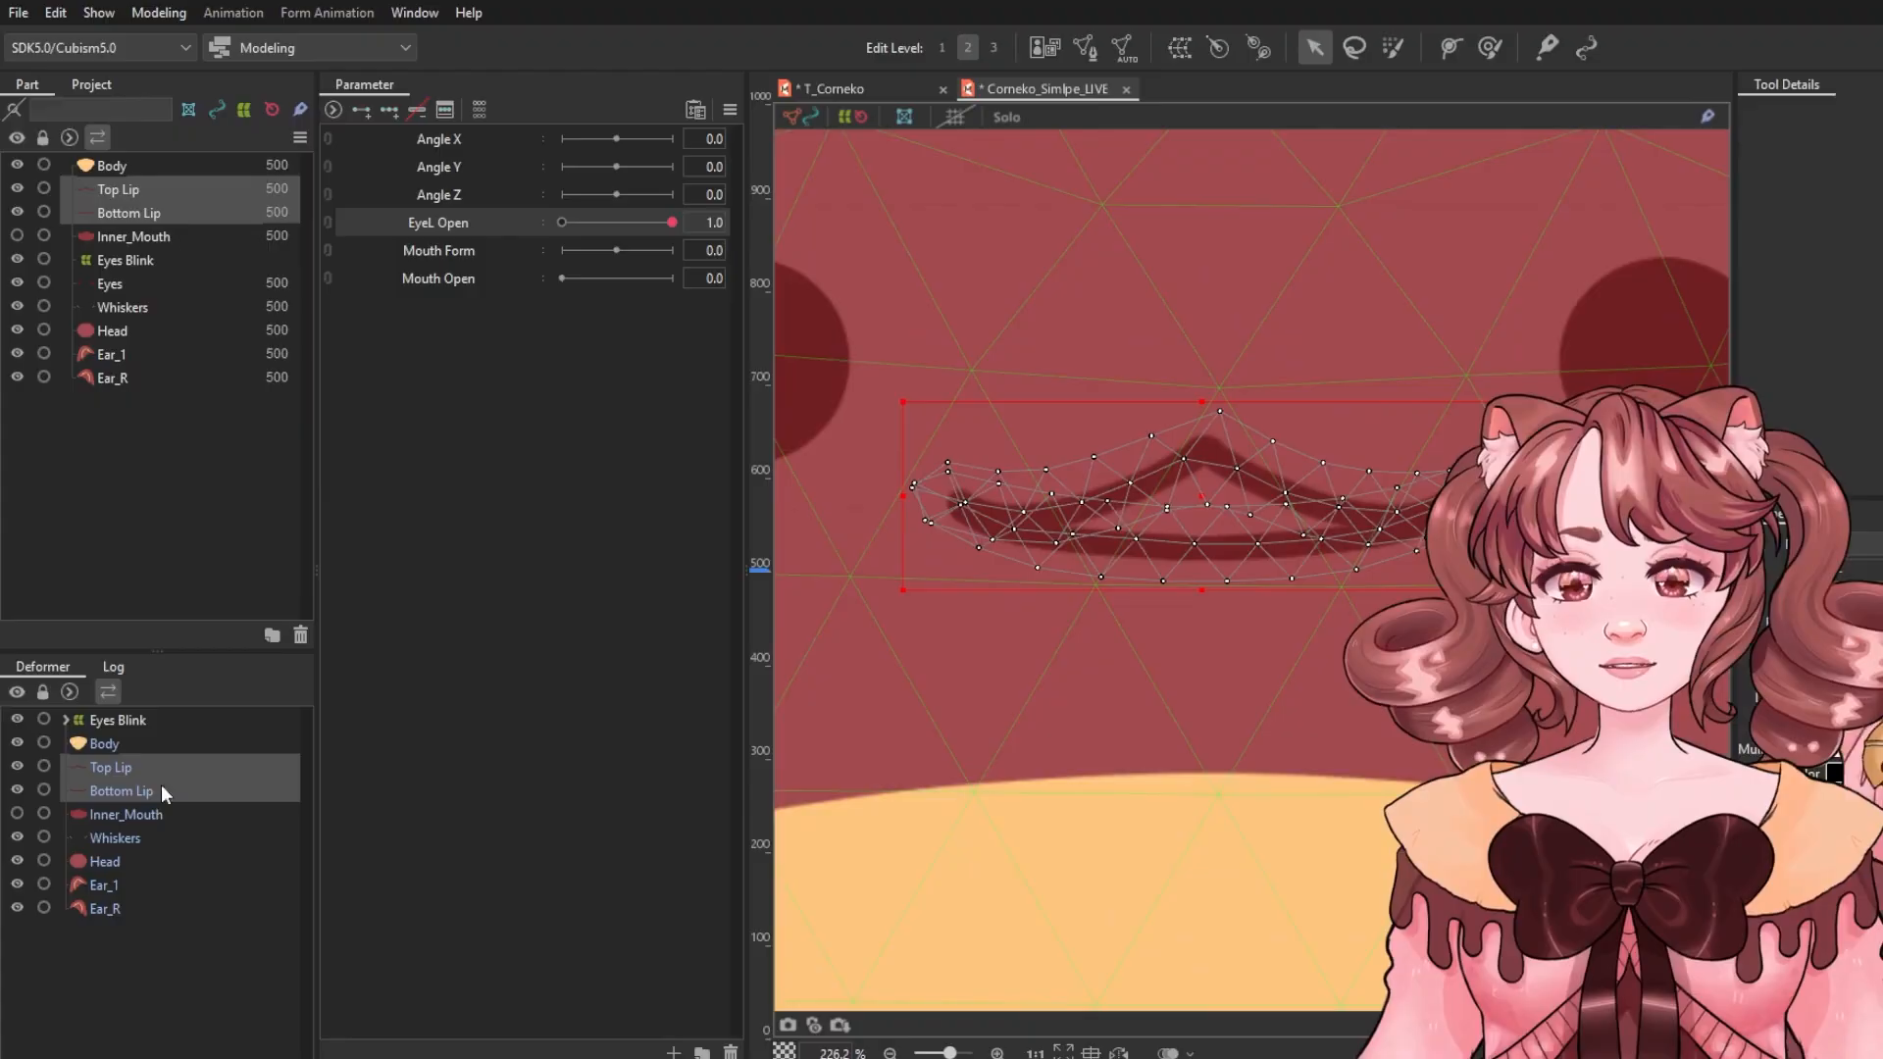
{"action": "left_click", "coordinate": [471, 280]}
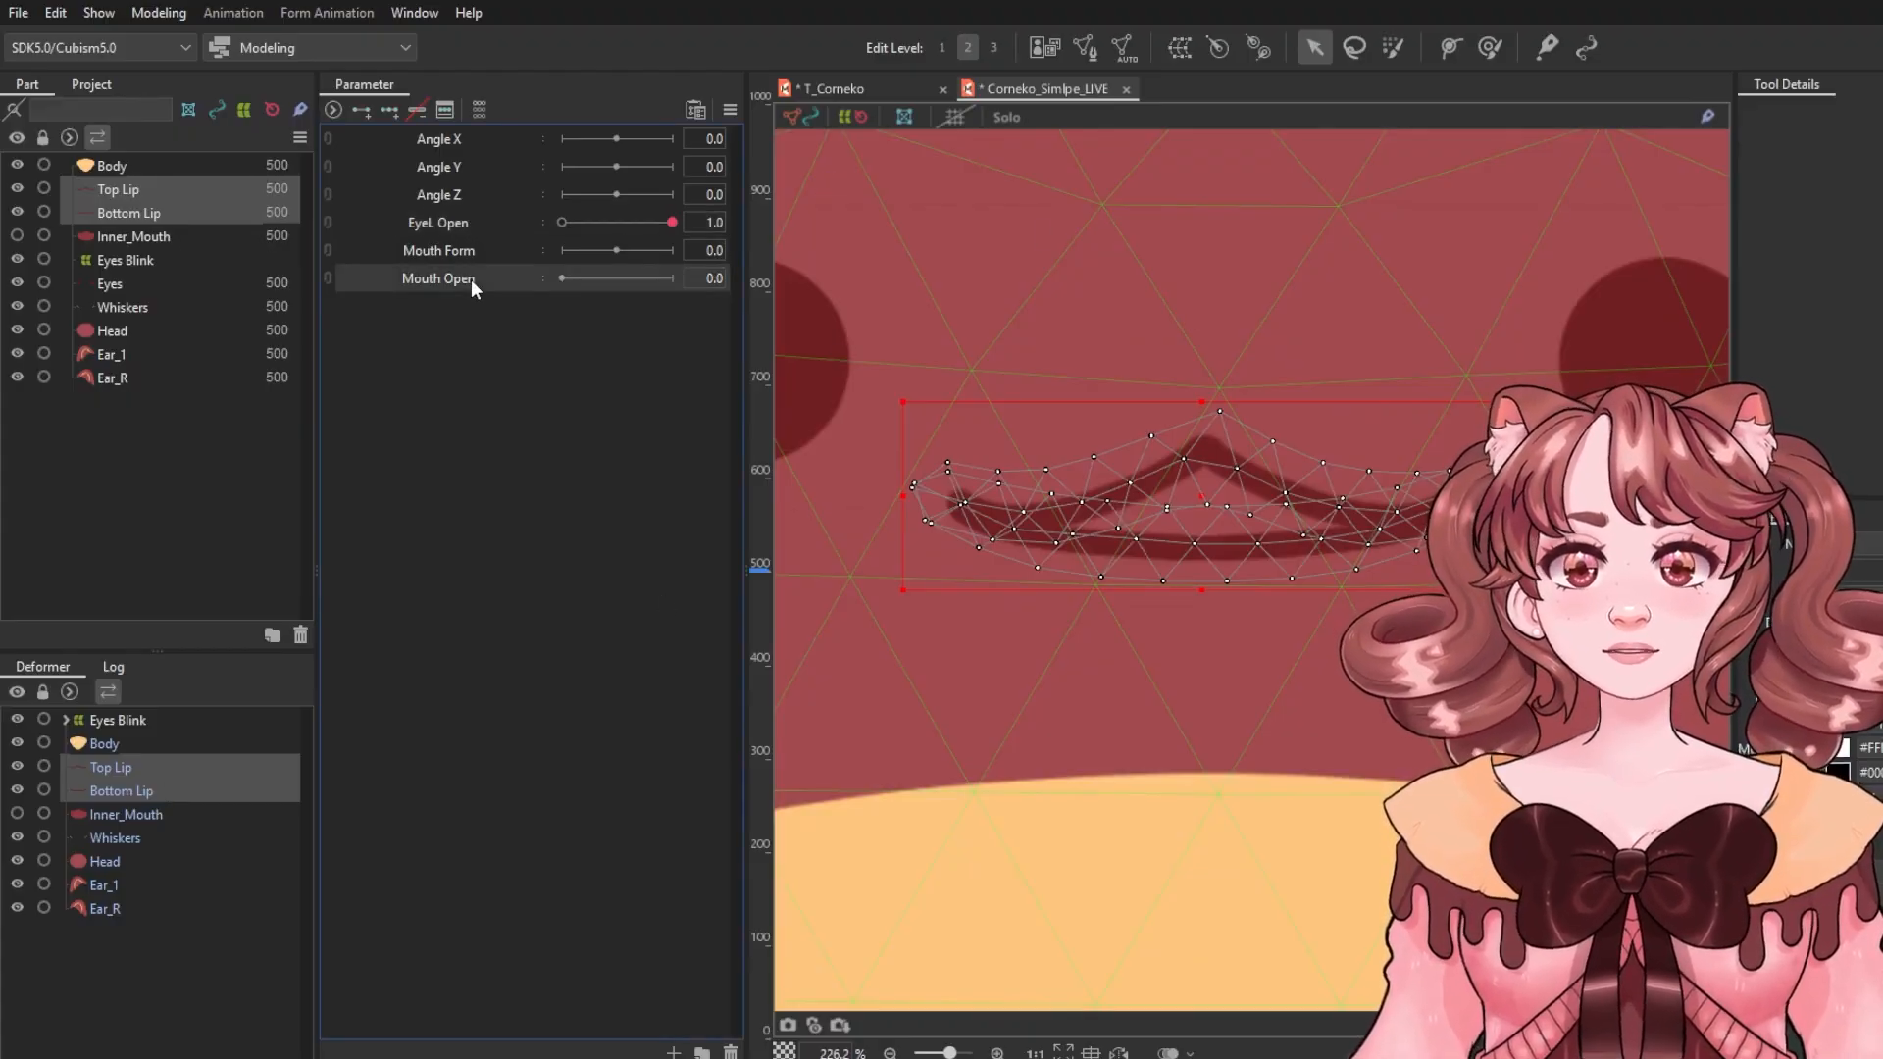
{"action": "left_click", "coordinate": [362, 108]}
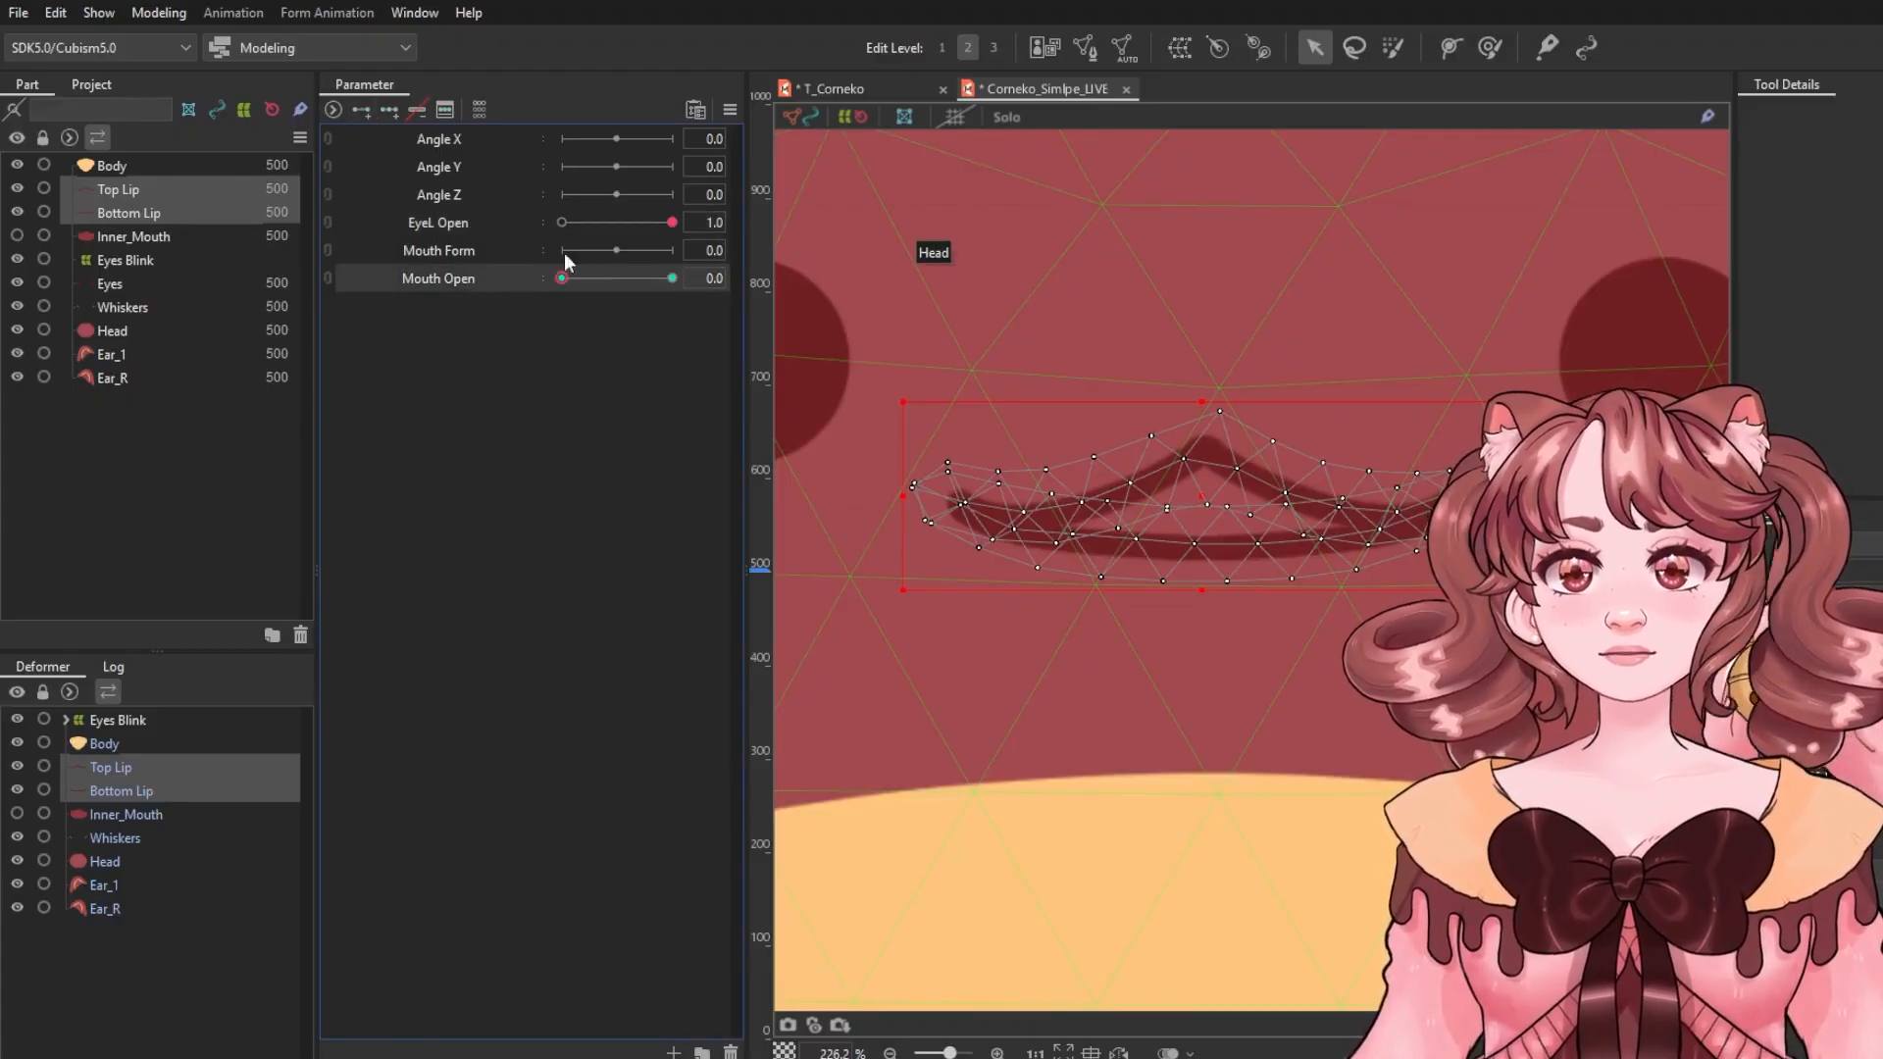
{"action": "left_click_drag", "start_coordinate": [568, 279], "coordinate": [655, 273]}
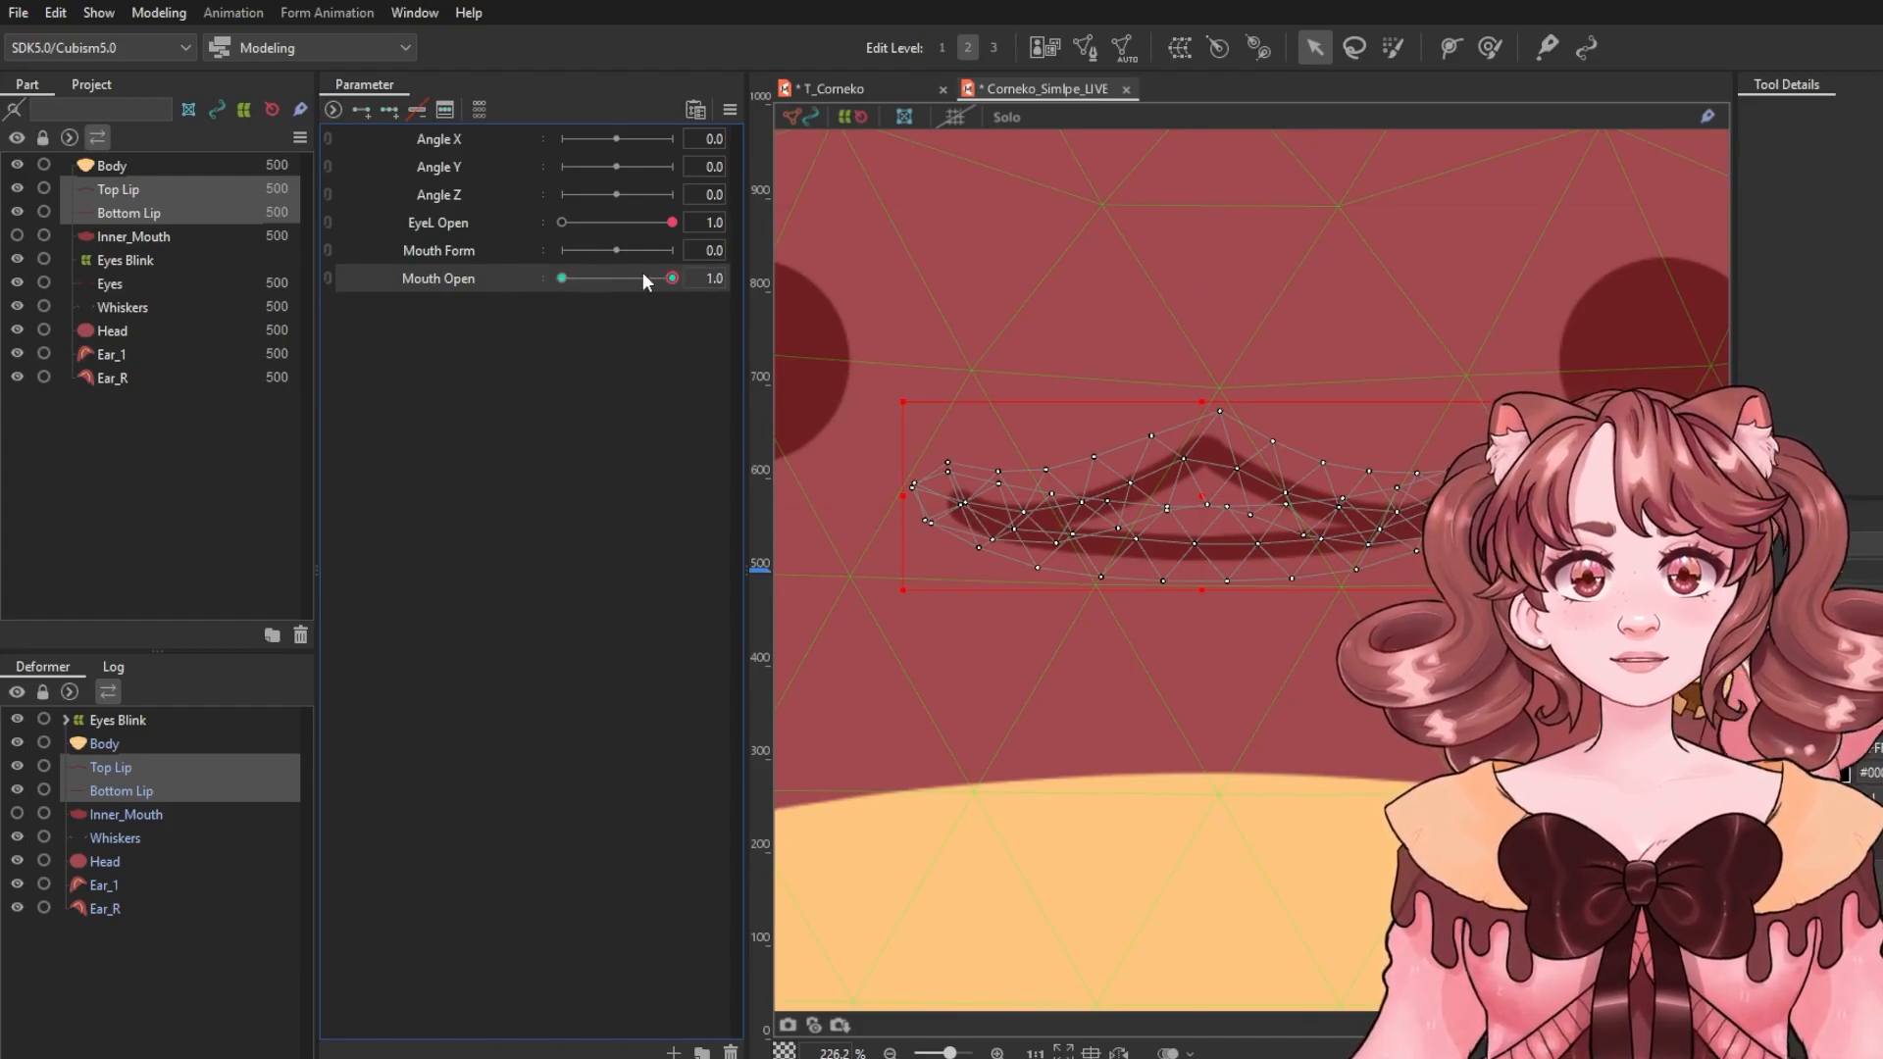
Pin three points along the Bottom Lip with the deform path tool and bend it down into an open-mouth curve.
{"action": "left_click", "coordinate": [131, 790]}
{"action": "left_click", "coordinate": [1450, 49]}
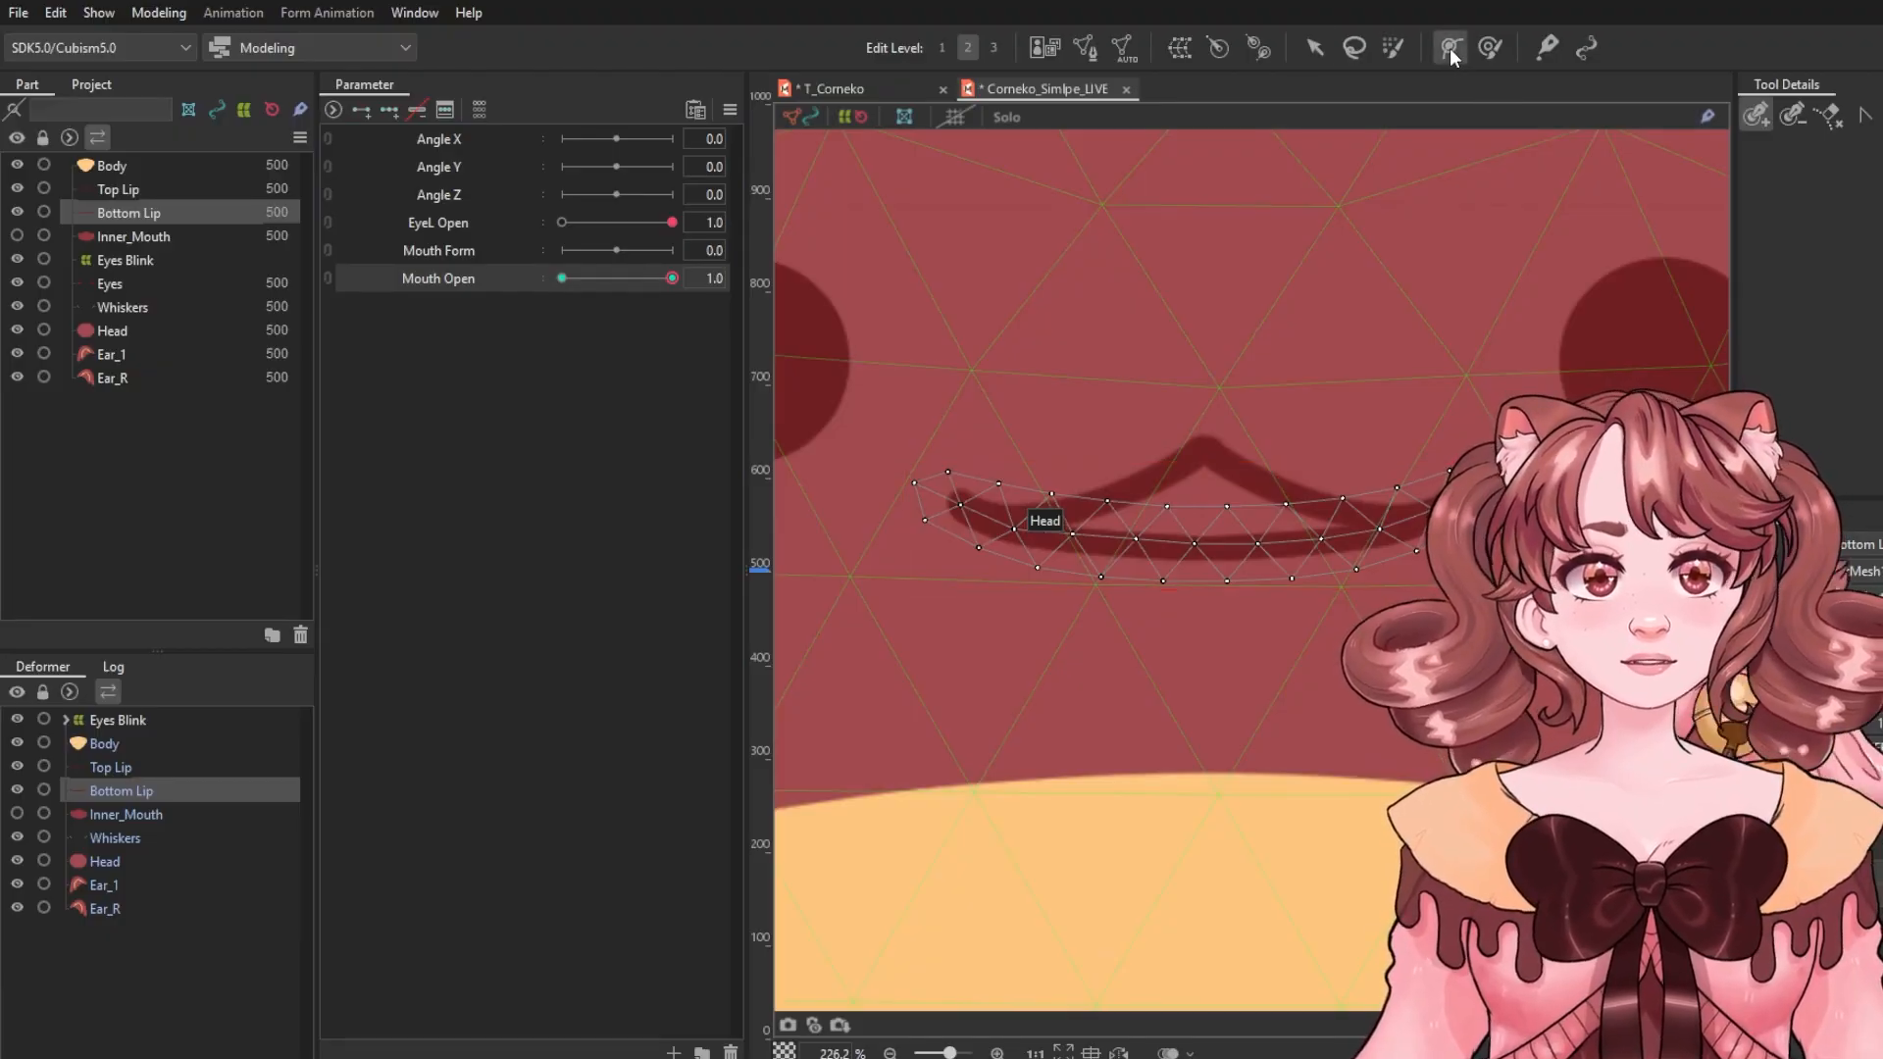
{"action": "left_click", "coordinate": [955, 507]}
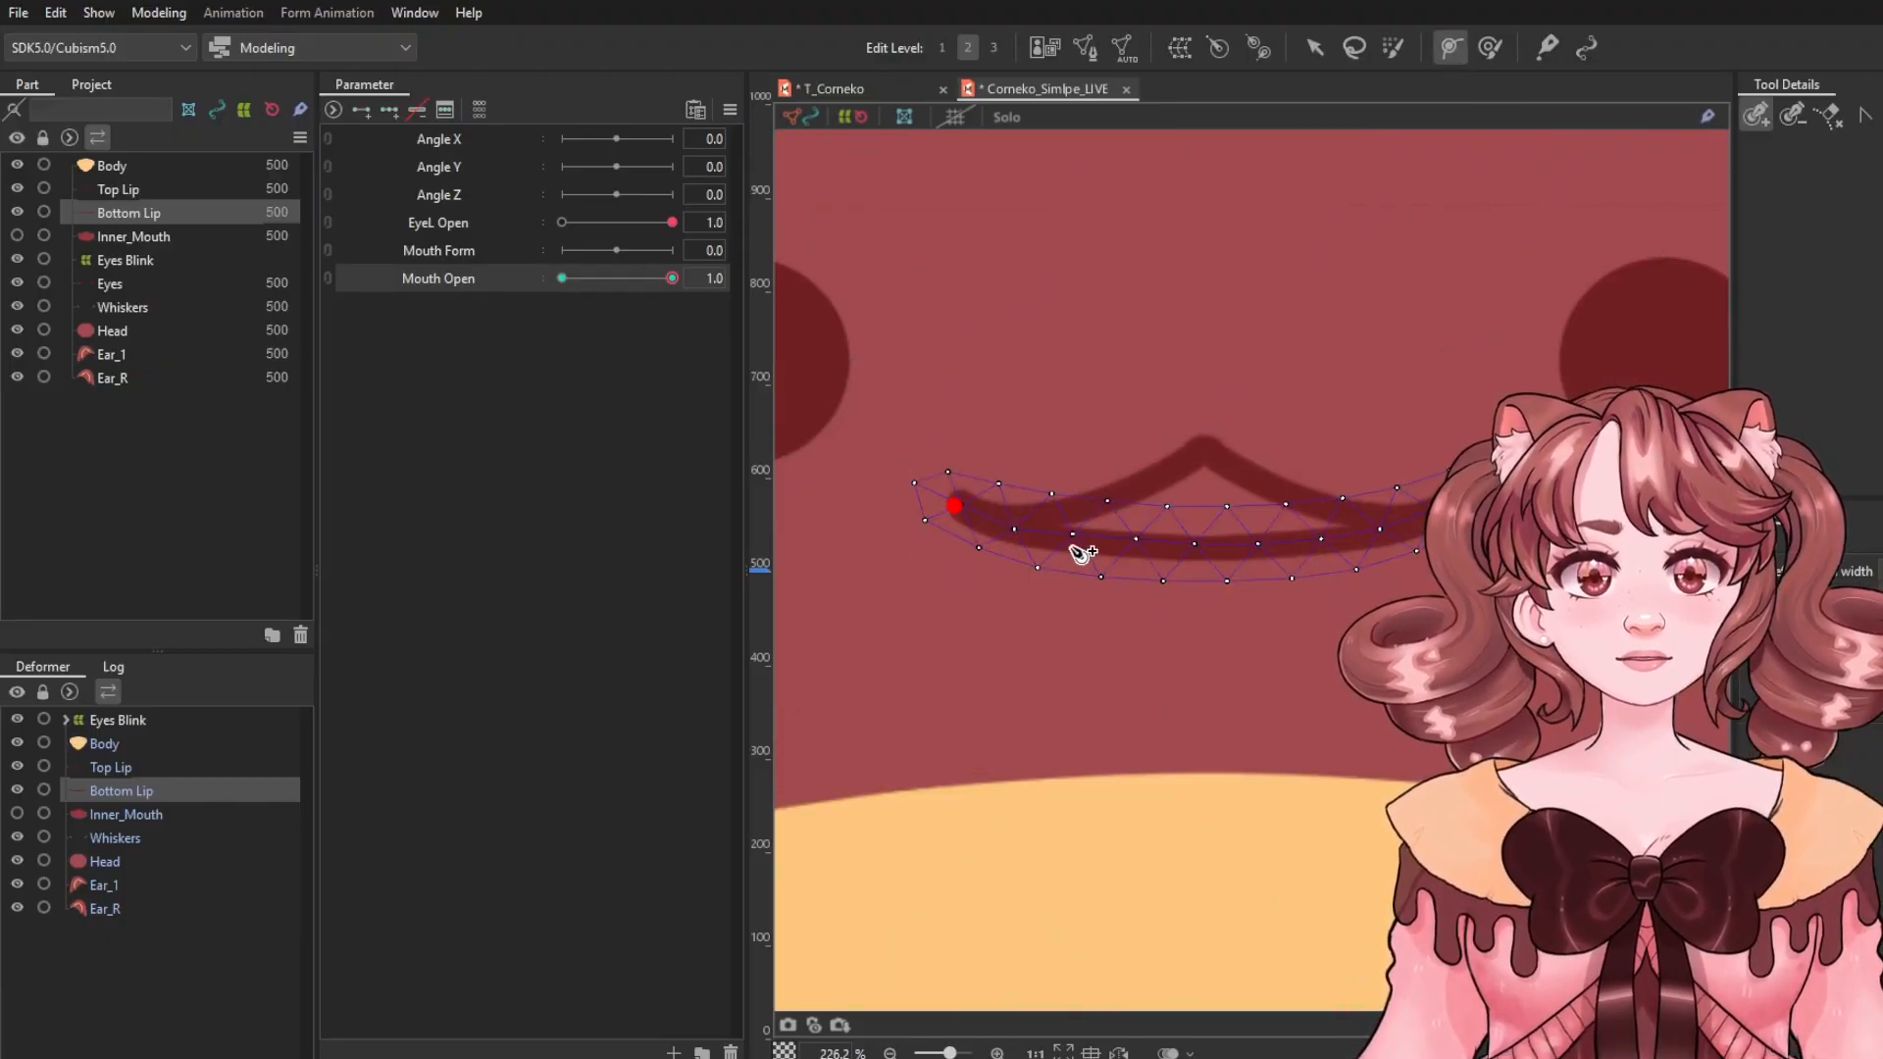
{"action": "left_click", "coordinate": [1079, 545]}
{"action": "left_click", "coordinate": [1307, 548]}
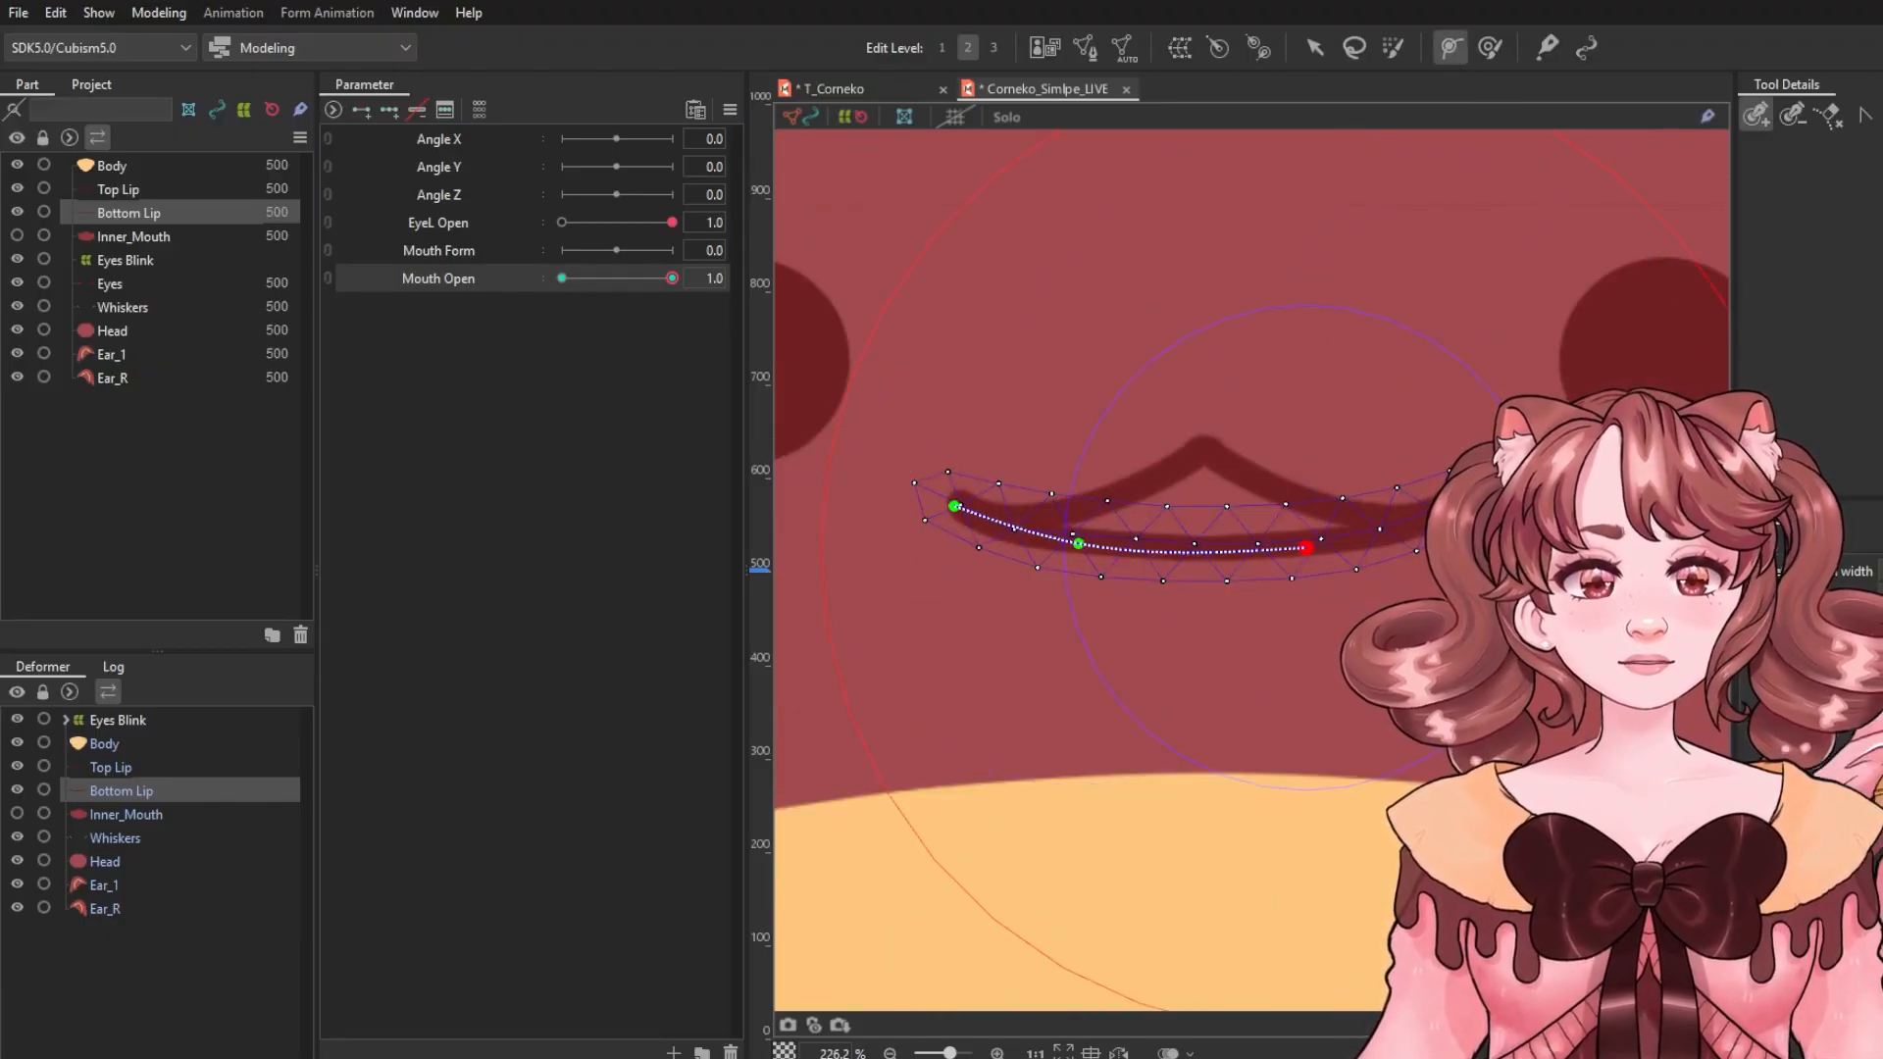
{"action": "left_click", "coordinate": [1307, 42]}
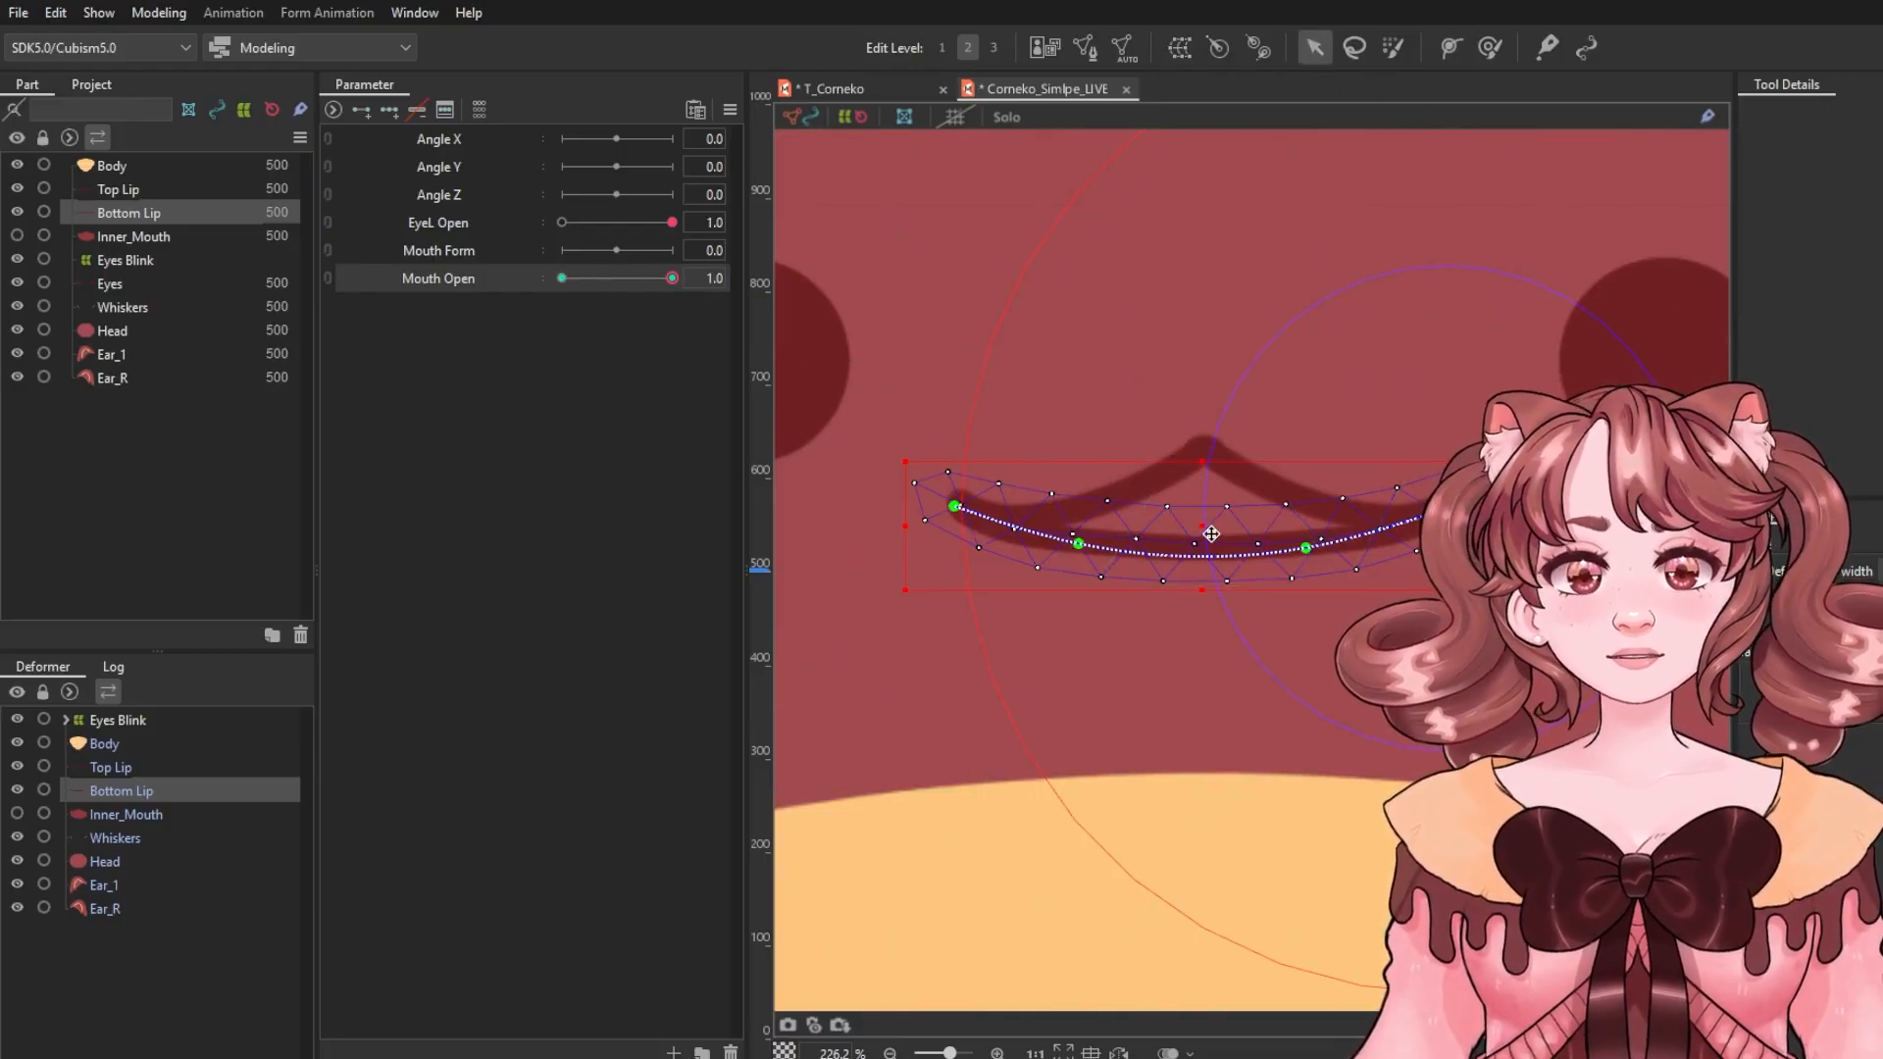
{"action": "left_click_drag", "start_coordinate": [1211, 533], "coordinate": [1211, 686]}
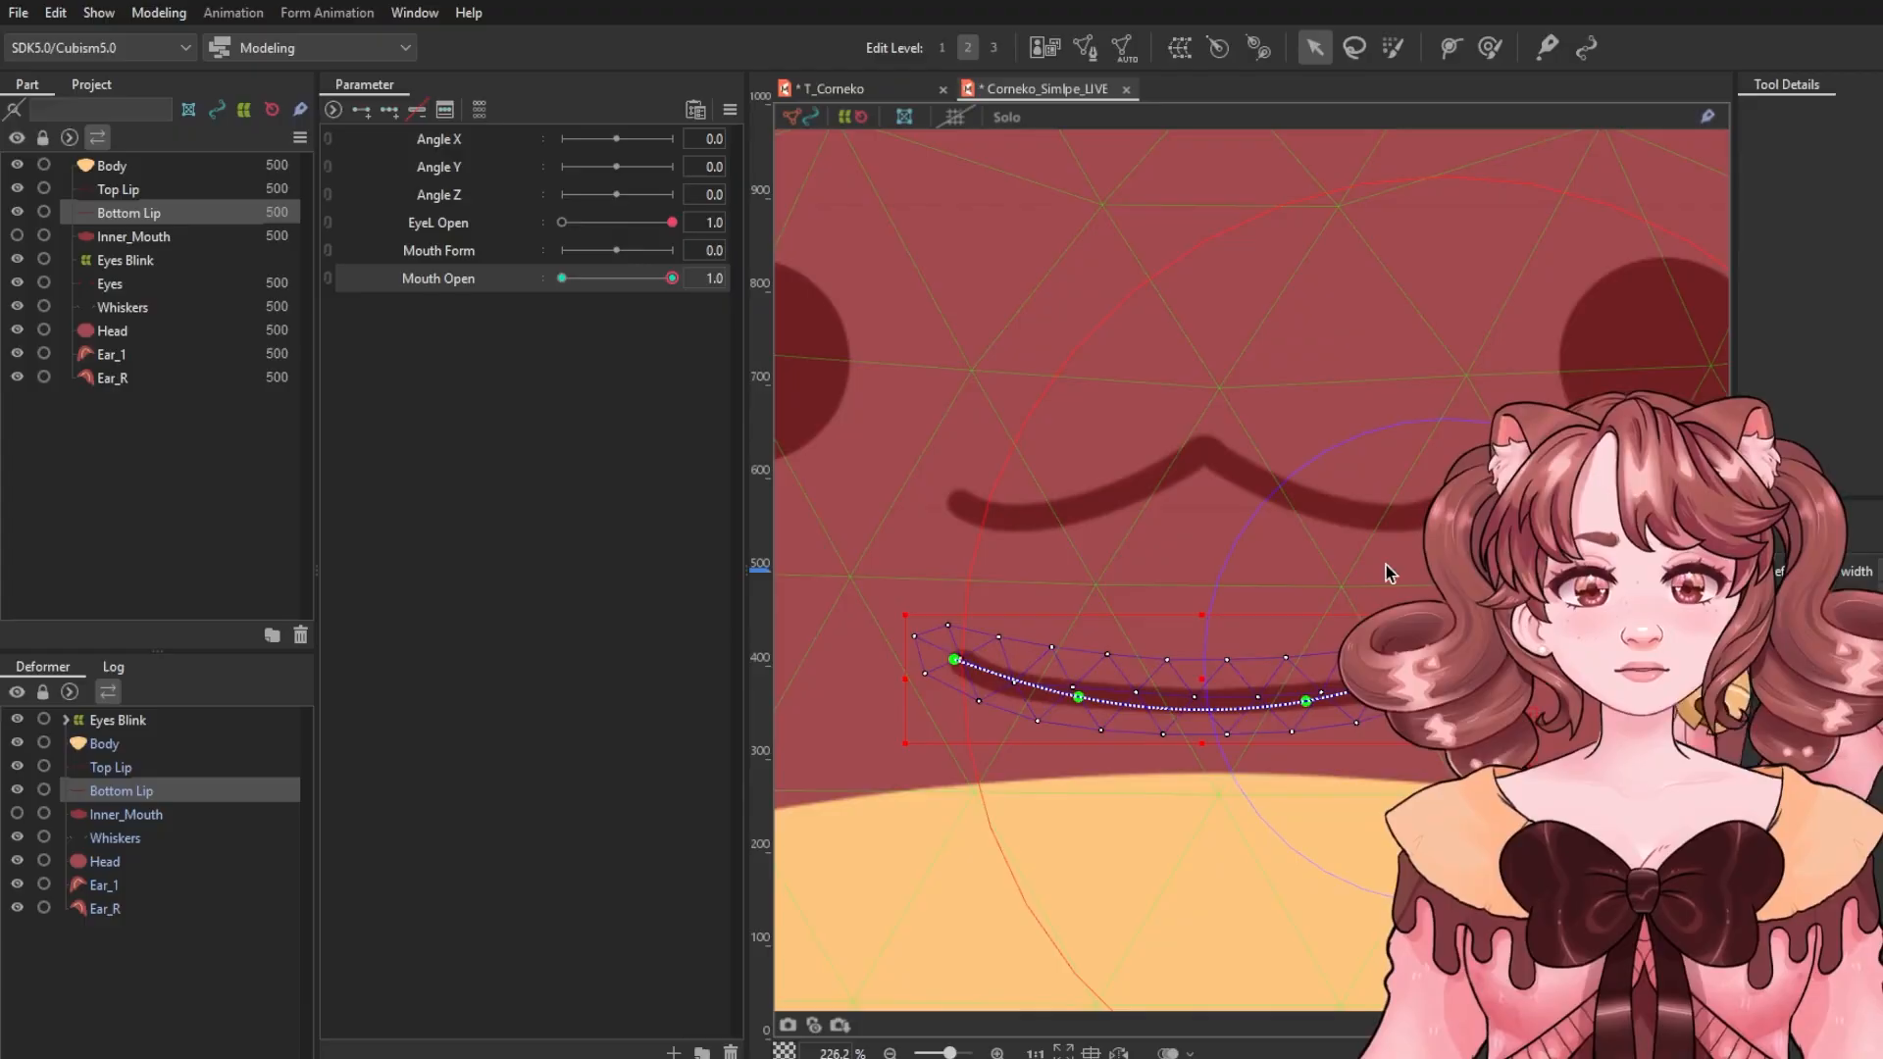
{"action": "left_click_drag", "start_coordinate": [954, 659], "coordinate": [951, 504]}
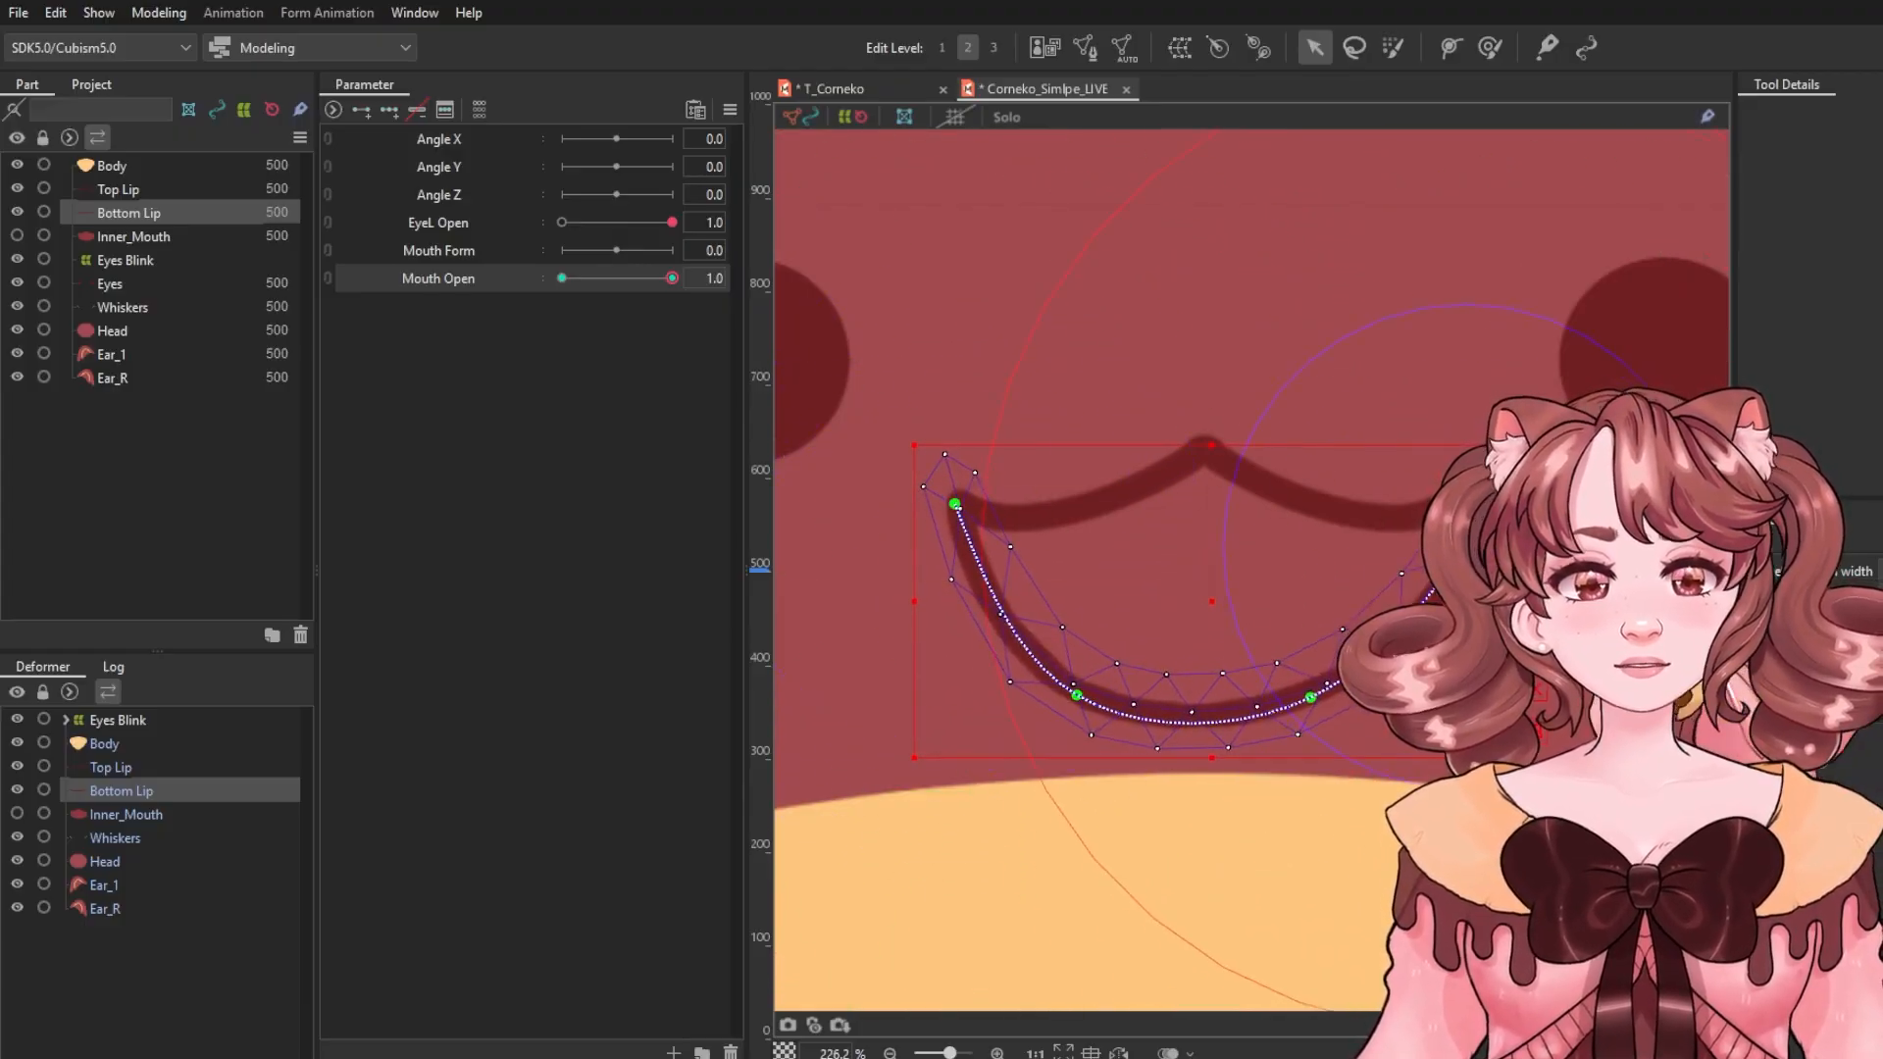
{"action": "left_click_drag", "start_coordinate": [1466, 546], "coordinate": [1446, 504]}
{"action": "left_click_drag", "start_coordinate": [1311, 698], "coordinate": [1315, 702]}
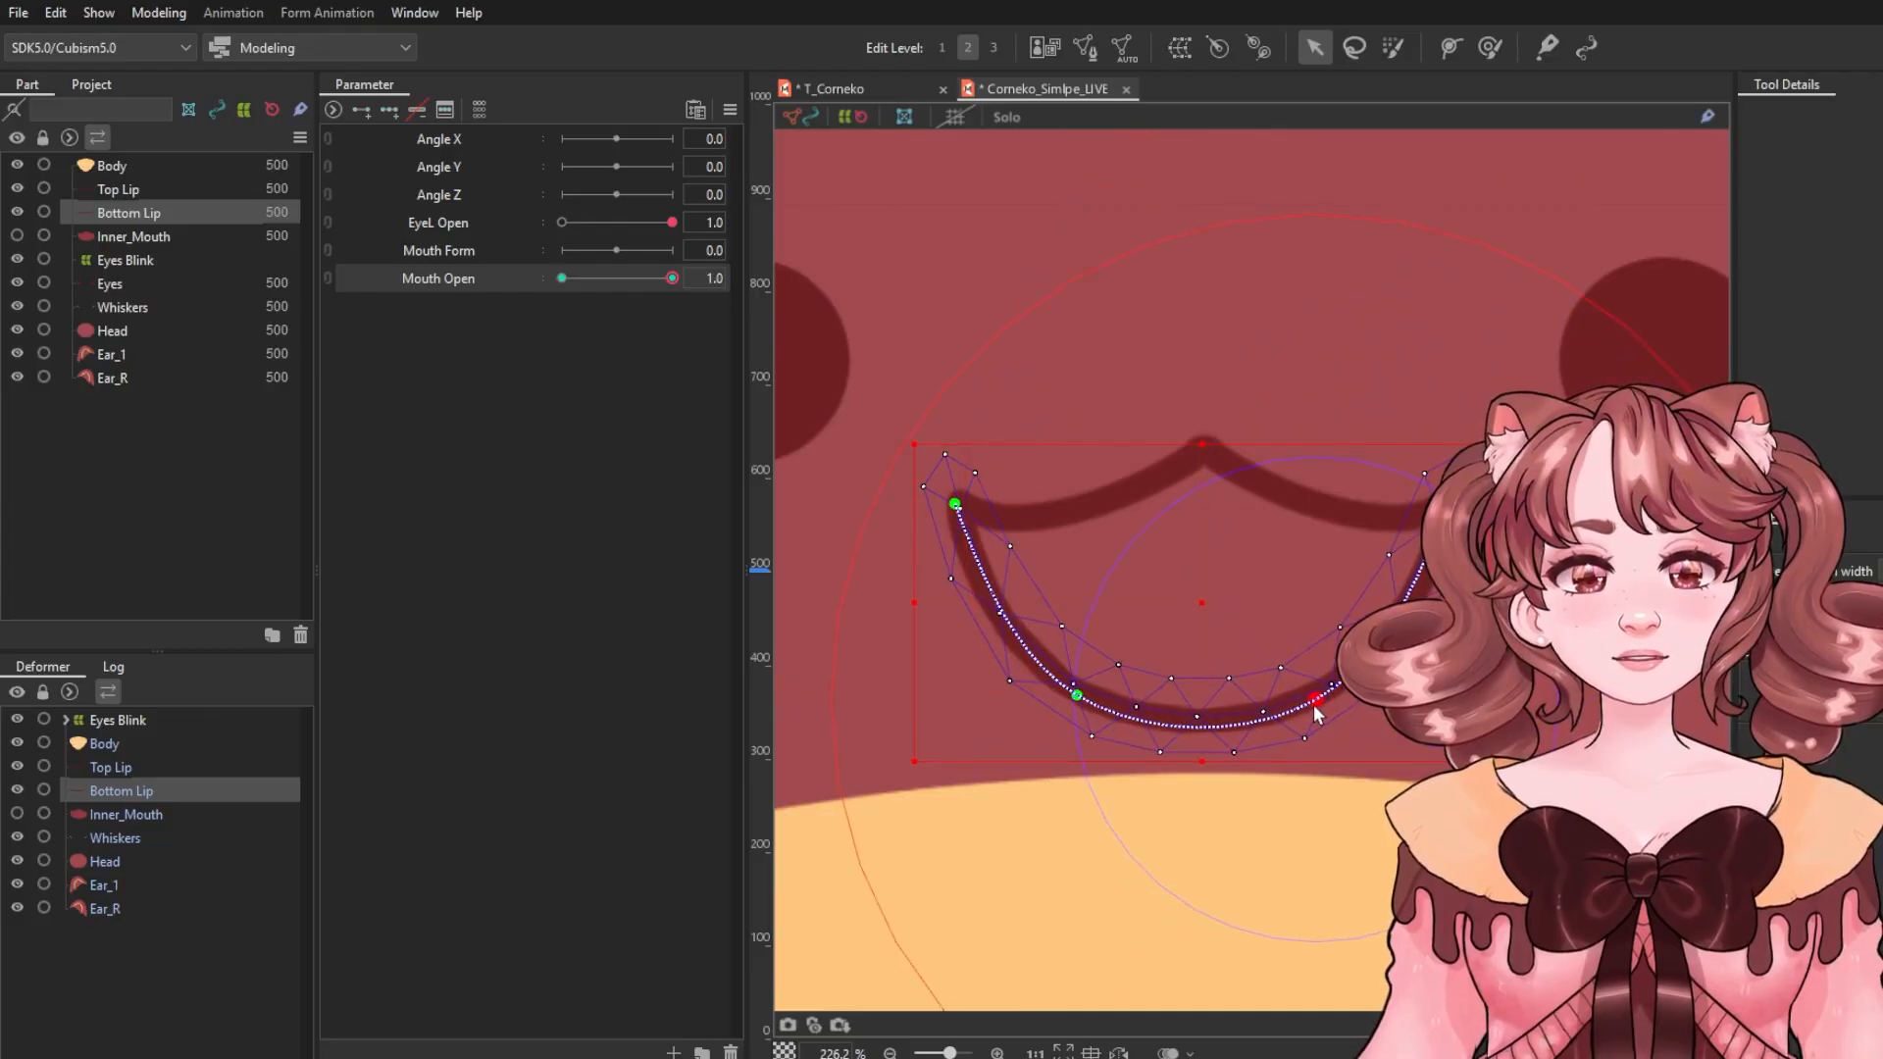
{"action": "scroll", "coordinate": [1182, 593], "scroll_direction": "down", "scroll_amount": 5}
{"action": "left_click", "coordinate": [834, 266]}
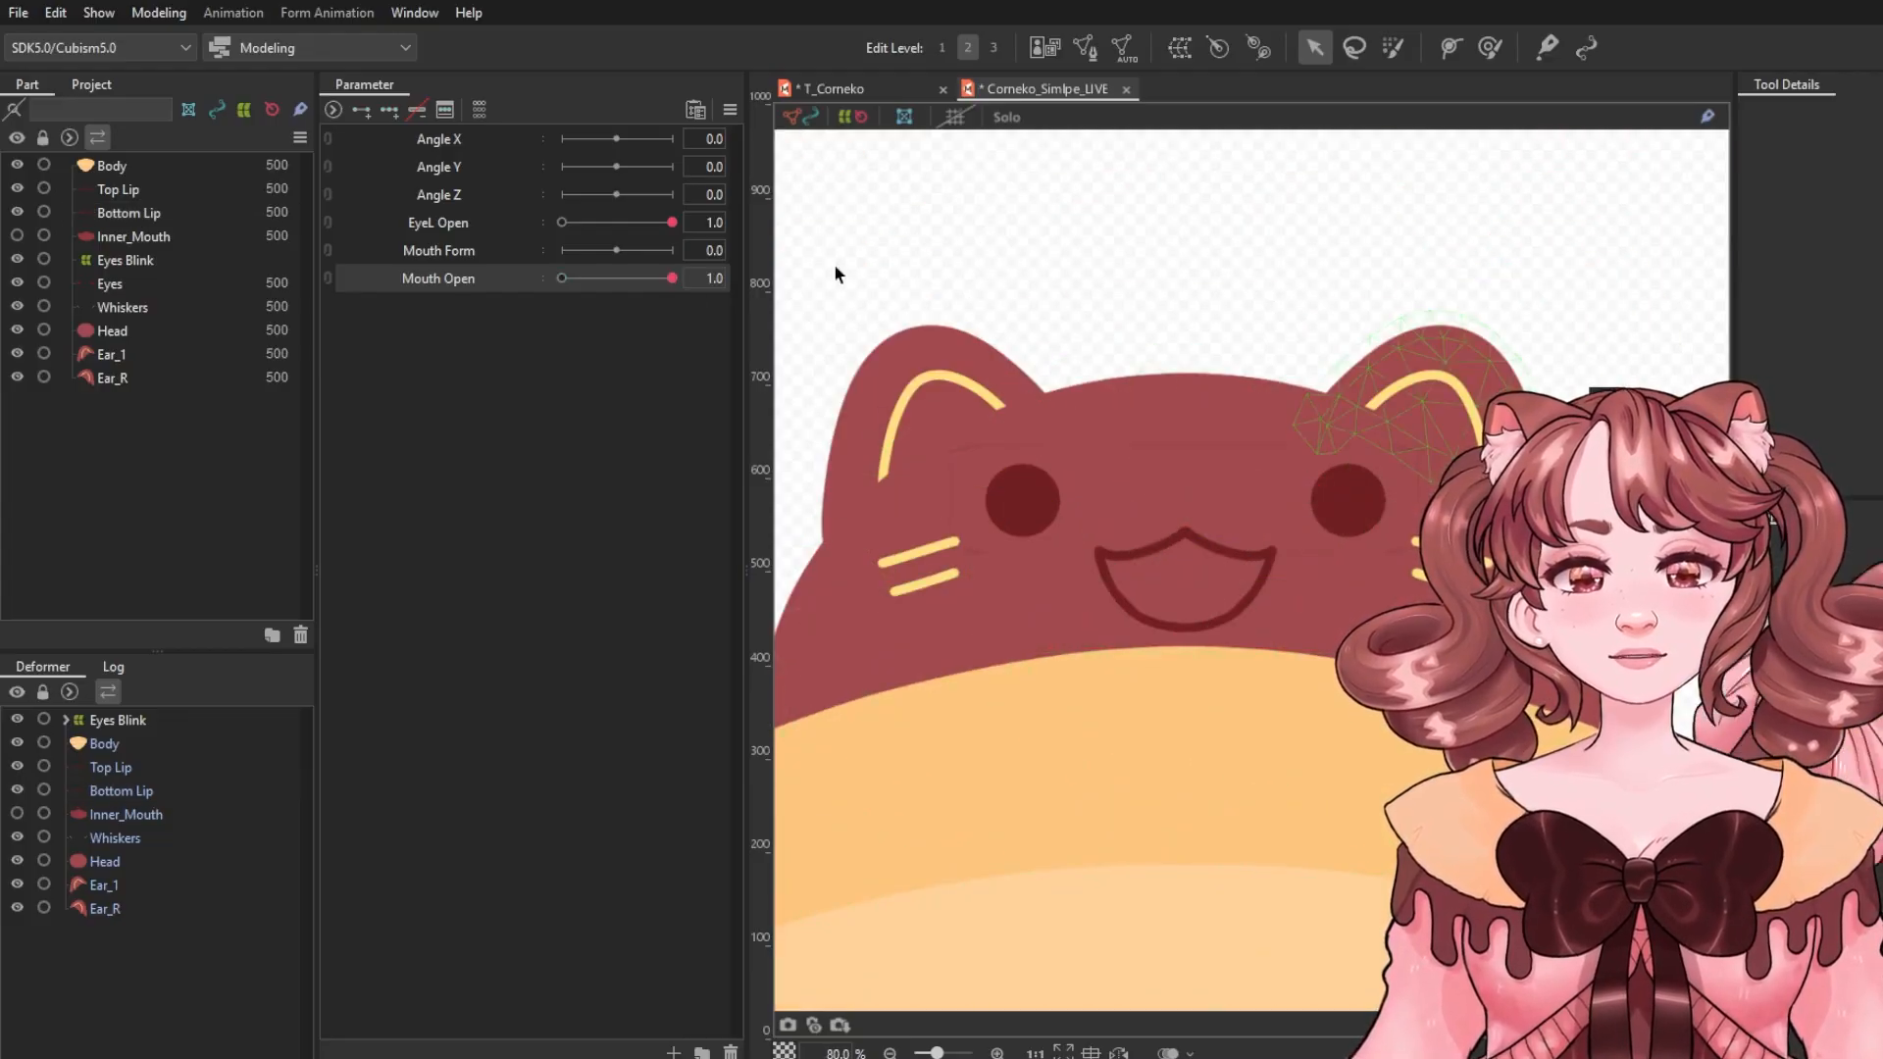
Set Mouth Open to 0 and straighten the Bottom Lip path into a flat line for the closed mouth.
{"action": "left_click", "coordinate": [584, 279]}
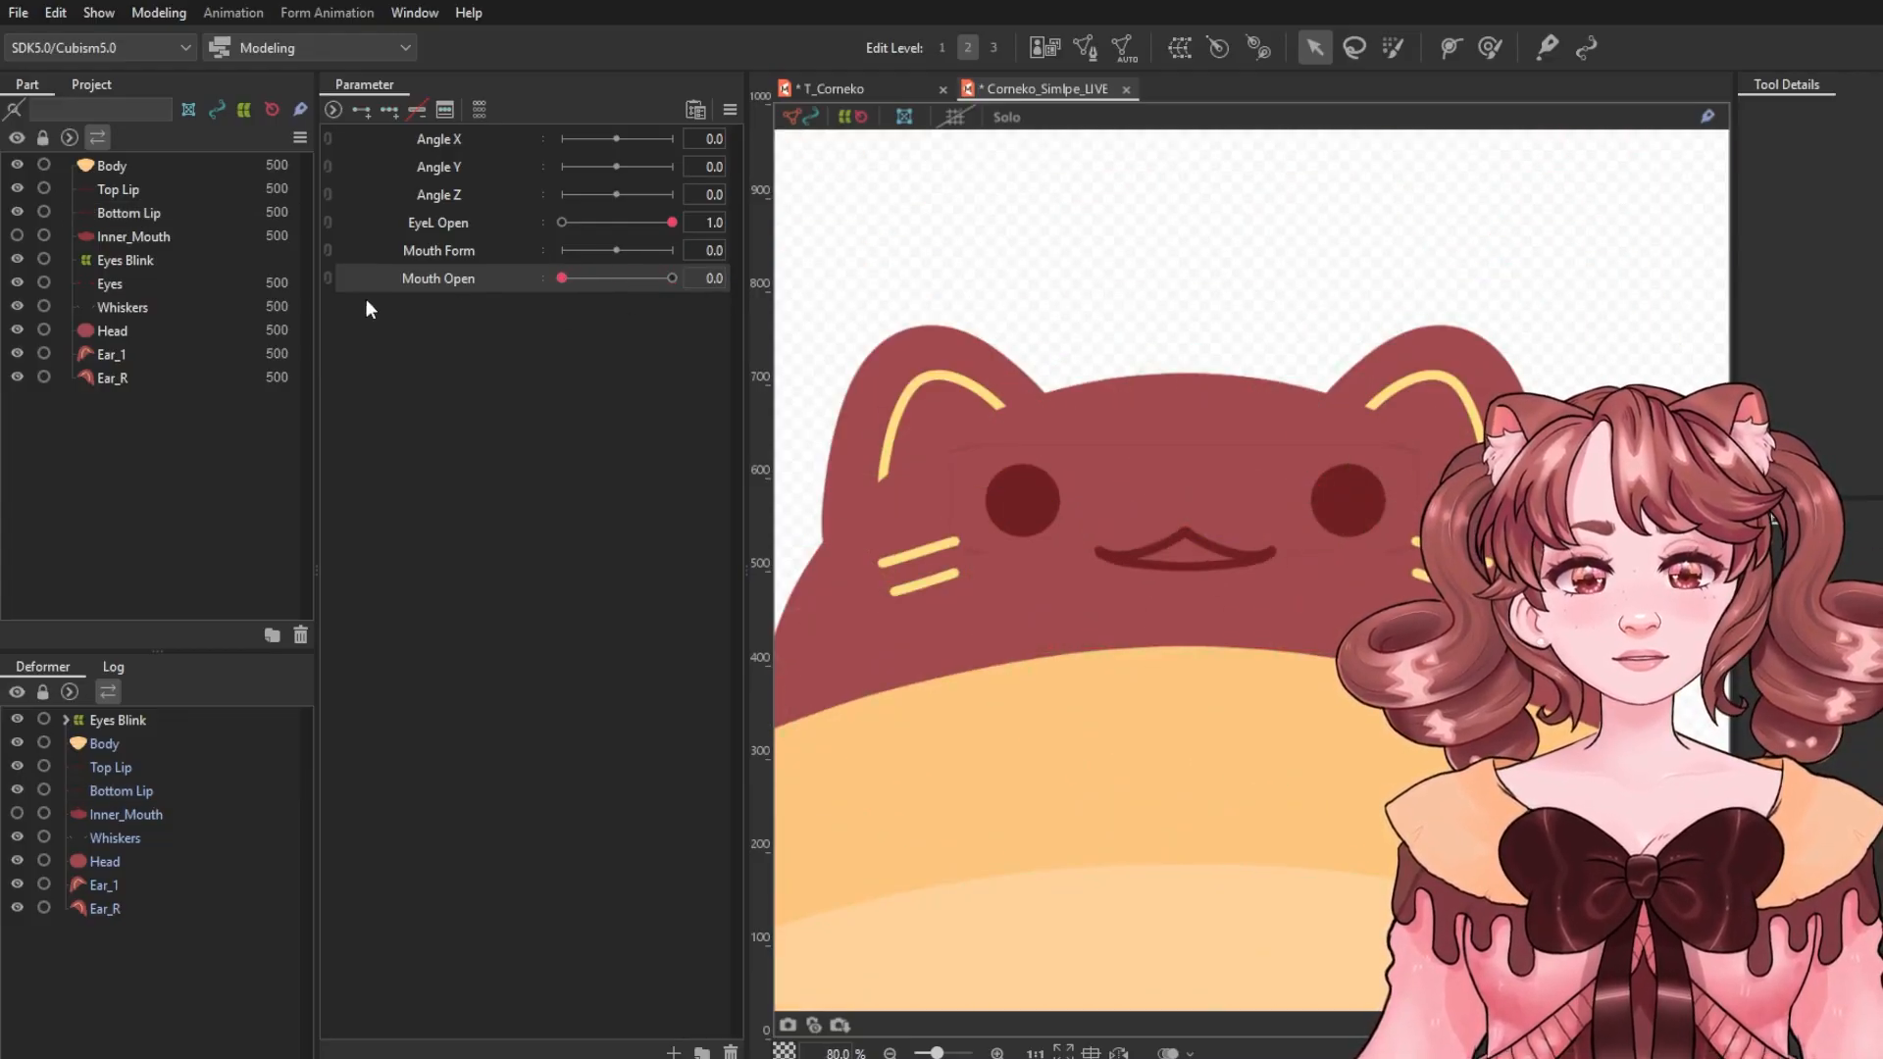
{"action": "scroll", "coordinate": [1191, 591], "scroll_direction": "up", "scroll_amount": 5}
{"action": "left_click", "coordinate": [1144, 529]}
{"action": "scroll", "coordinate": [1145, 529], "scroll_direction": "up", "scroll_amount": 4}
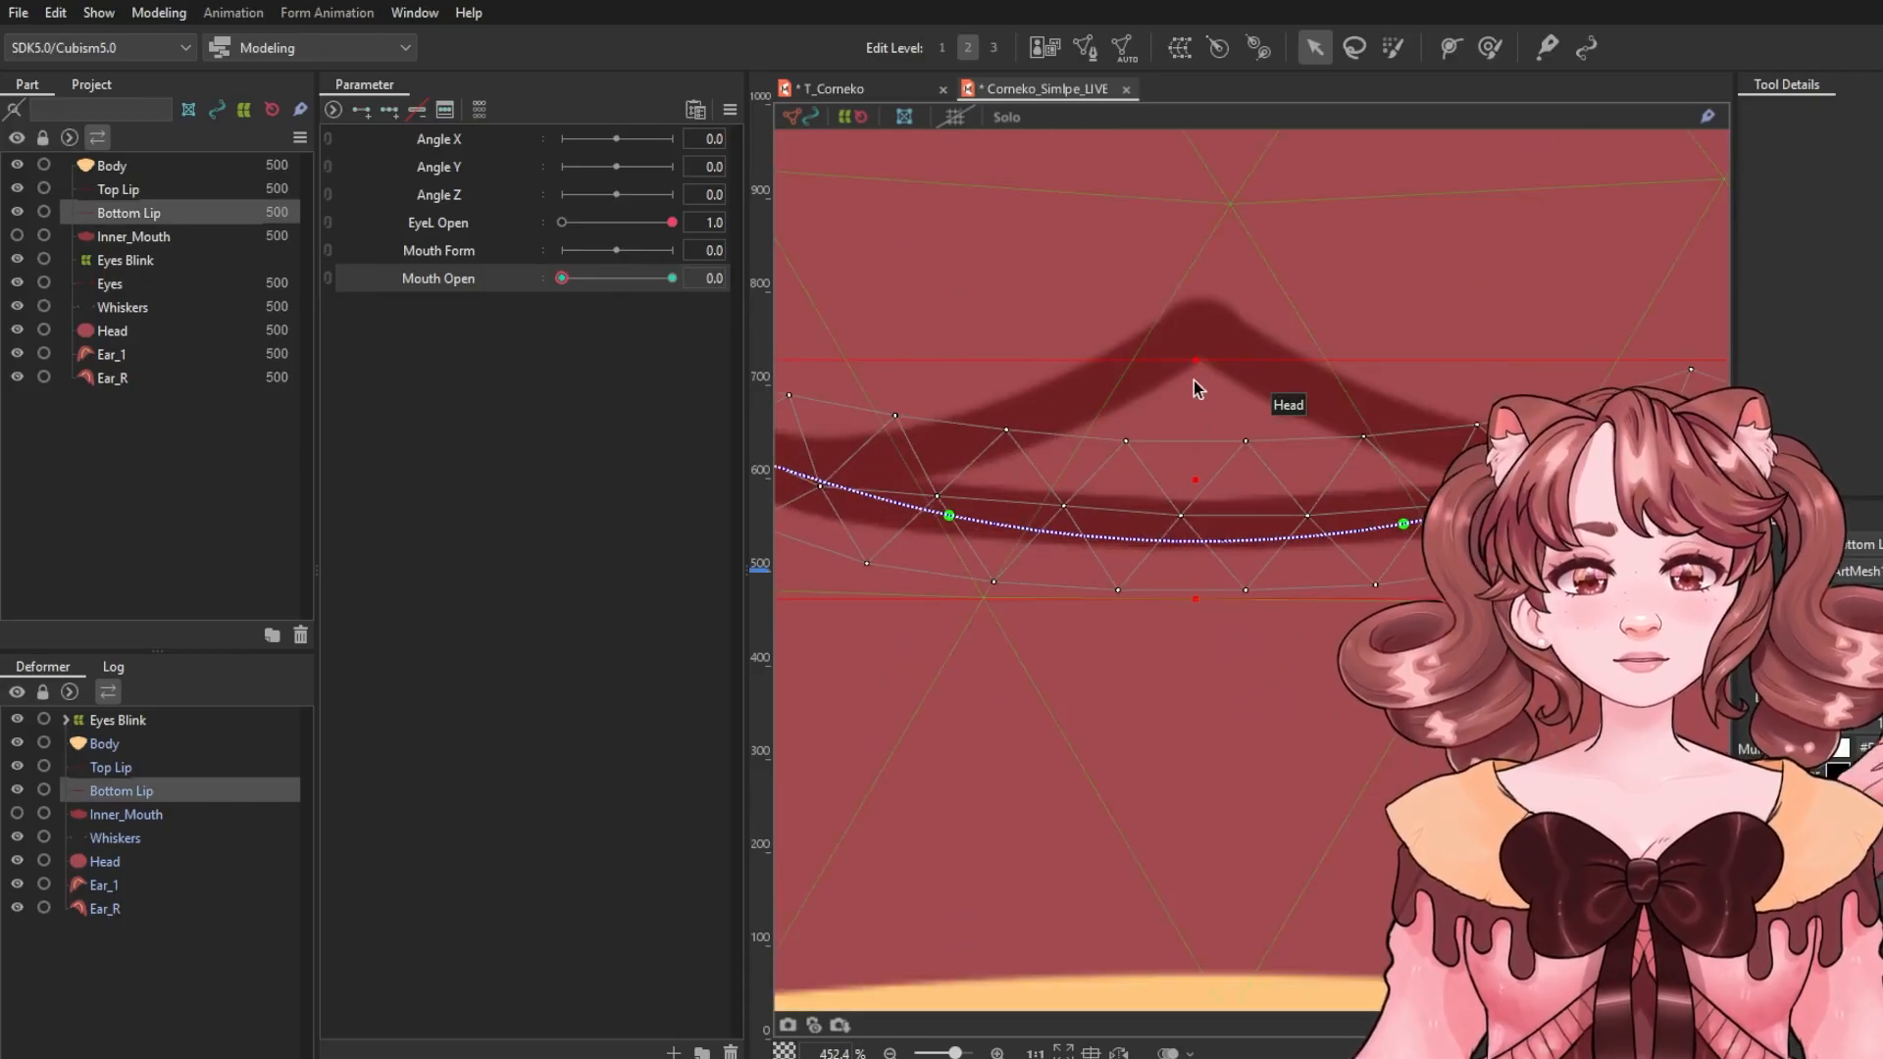
{"action": "mouse_move", "coordinate": [962, 518]}
{"action": "left_mouse_down"}
{"action": "mouse_move", "coordinate": [997, 461]}
{"action": "mouse_move", "coordinate": [948, 515]}
{"action": "left_mouse_up"}
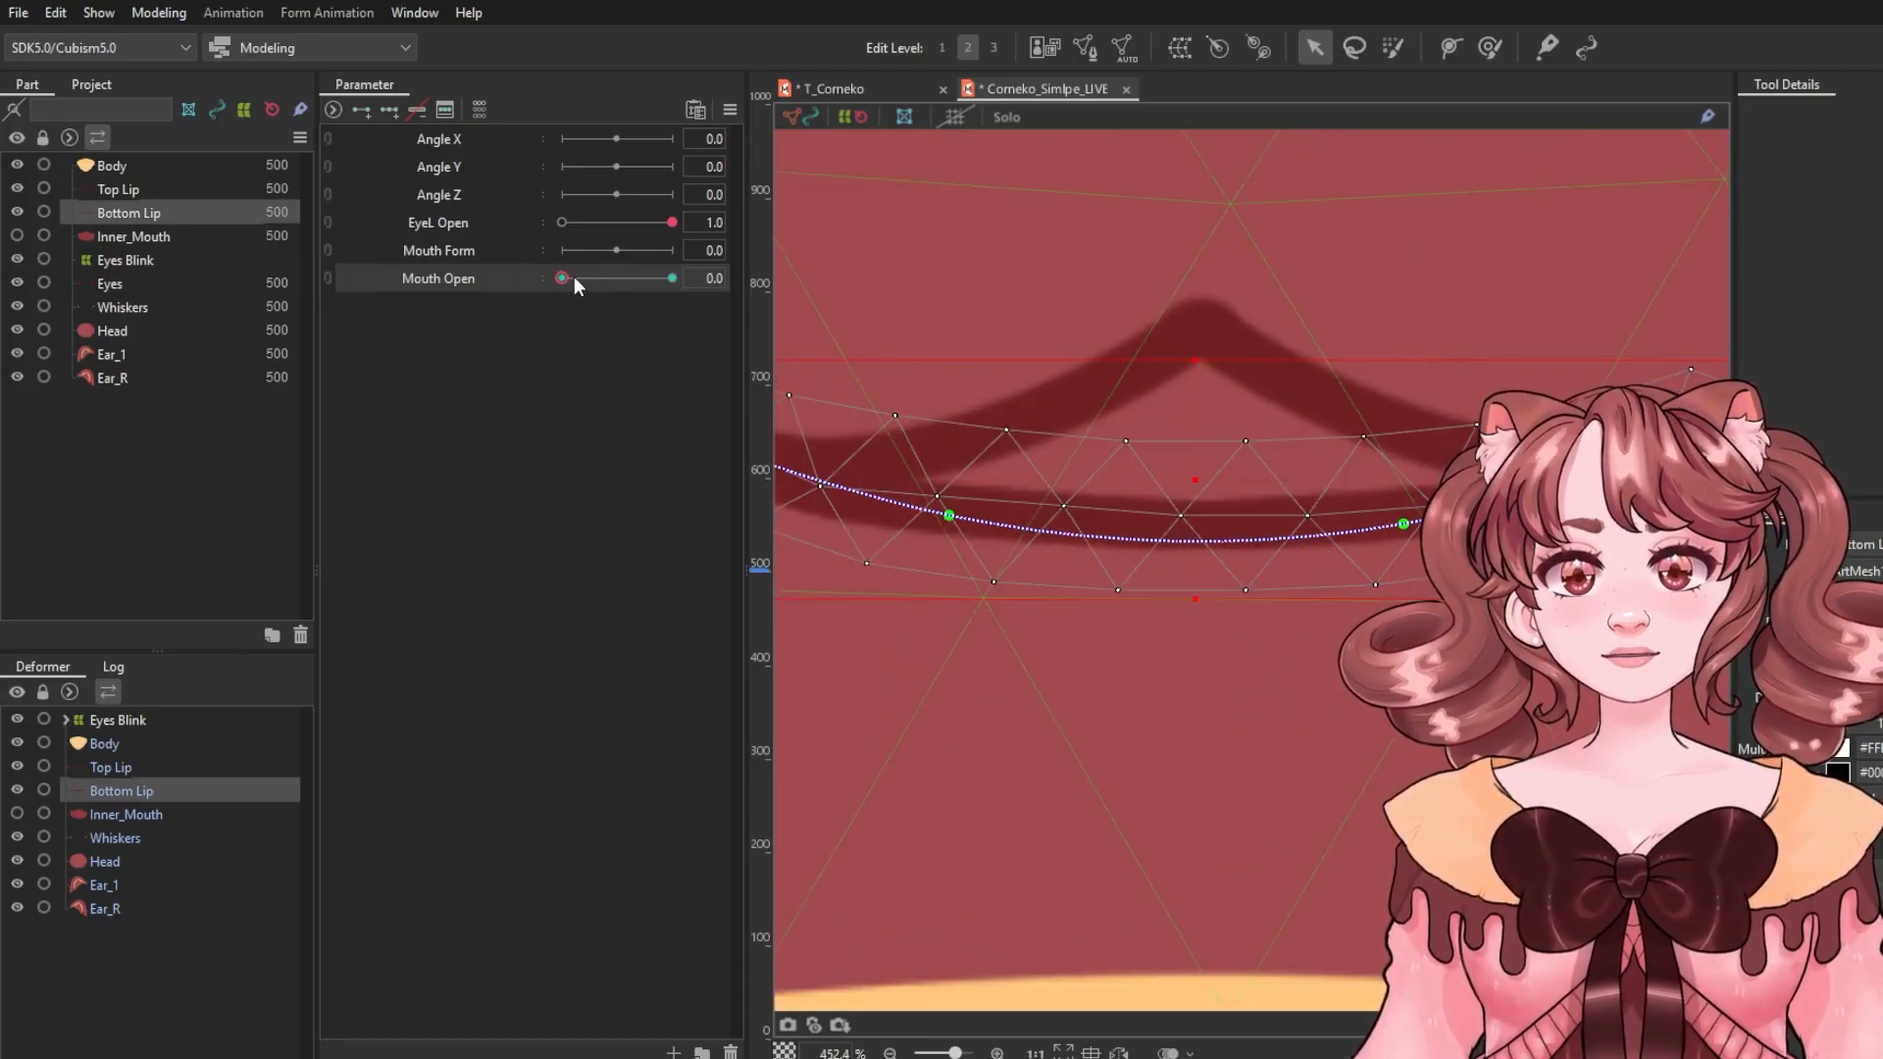
{"action": "scroll", "coordinate": [1062, 551], "scroll_direction": "down", "scroll_amount": 2}
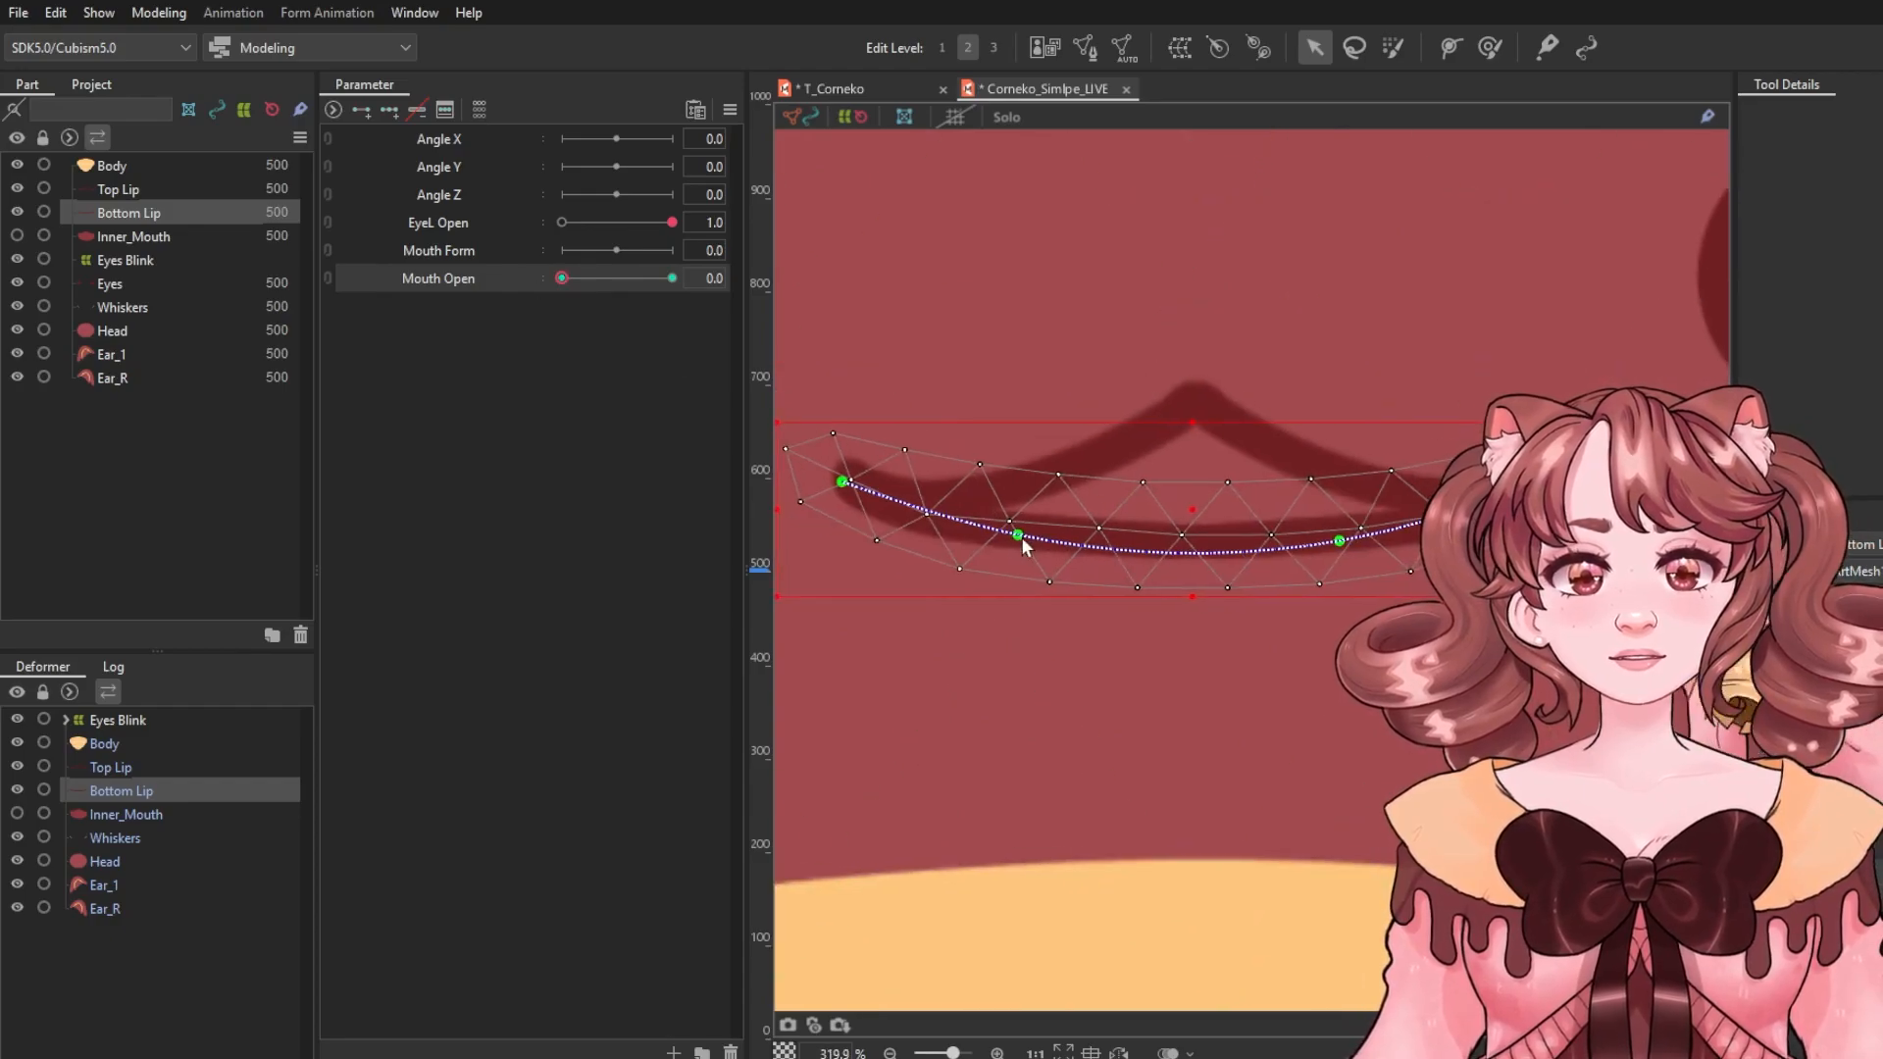
{"action": "left_click_drag", "start_coordinate": [1023, 545], "coordinate": [1025, 508]}
{"action": "left_click_drag", "start_coordinate": [1334, 543], "coordinate": [1307, 495]}
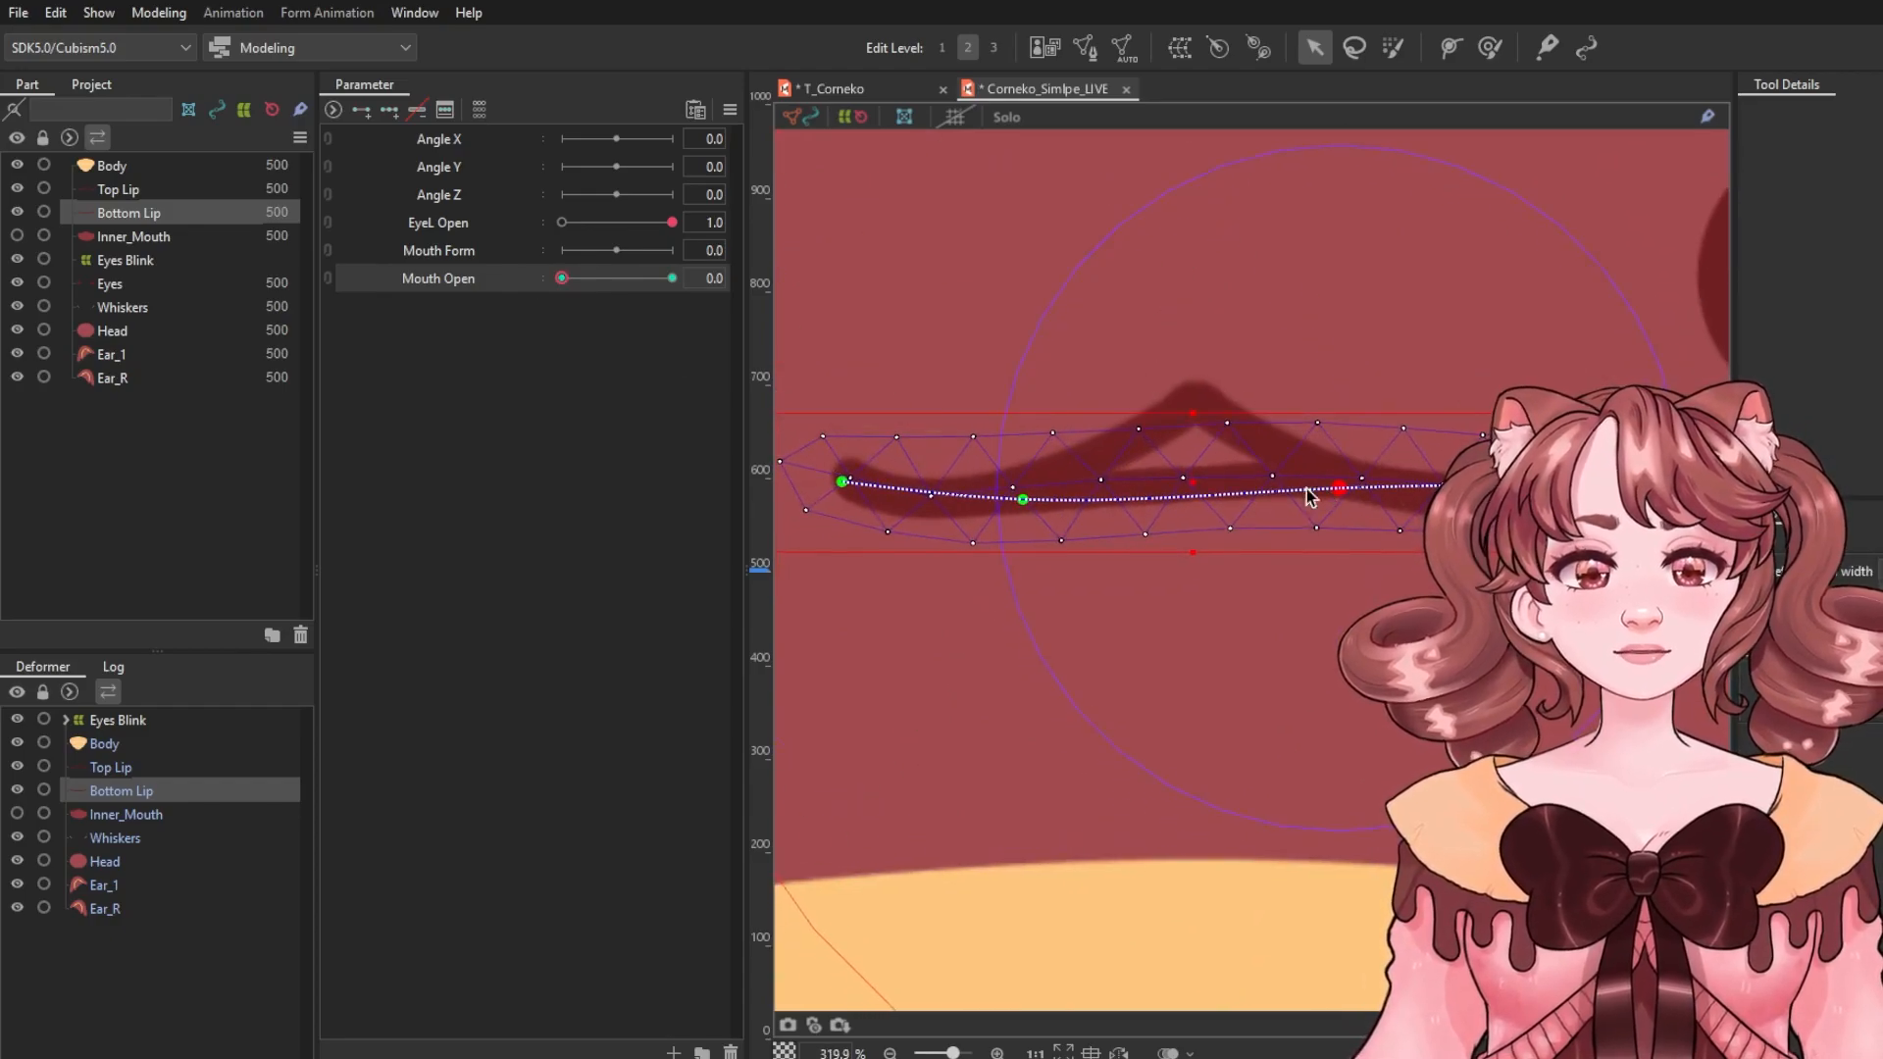
{"action": "left_click_drag", "start_coordinate": [1026, 501], "coordinate": [1044, 489]}
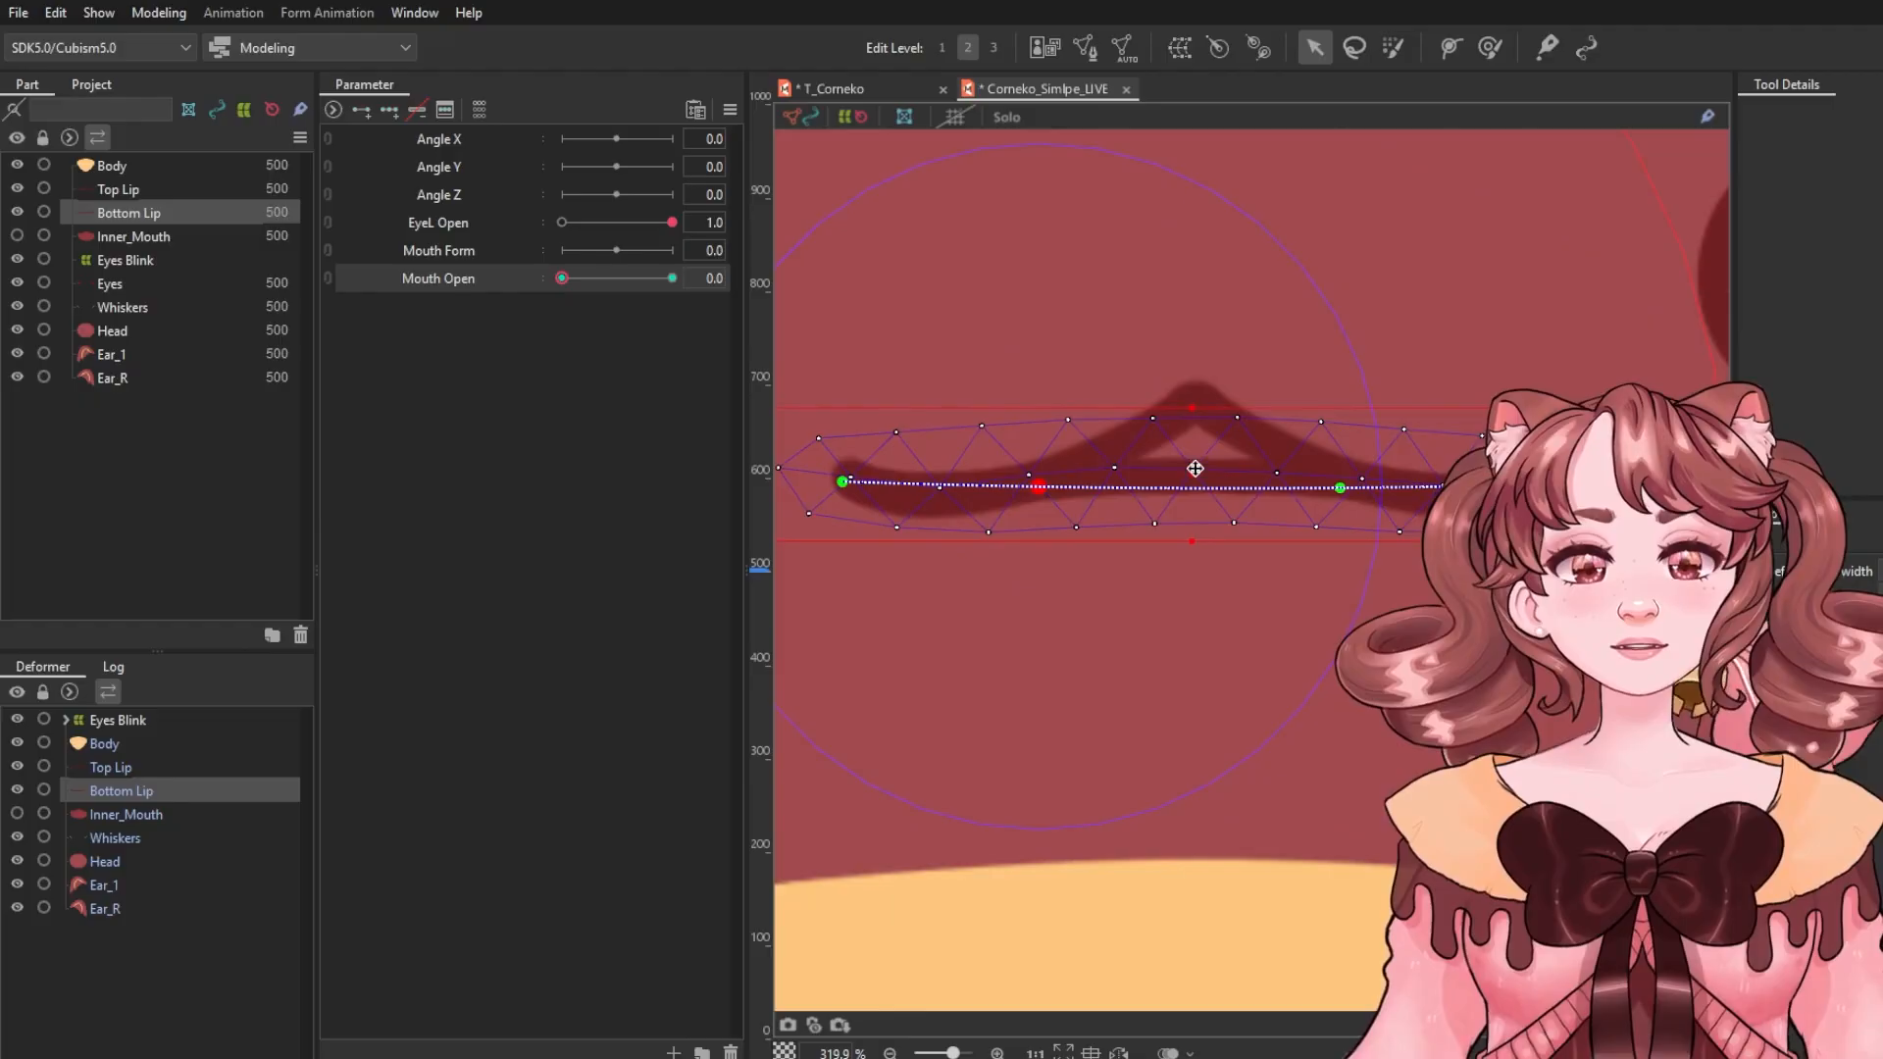
Push the middle of the Bottom Lip up with the deform brush to match the Top Lip's peak.
{"action": "left_click", "coordinate": [1490, 46]}
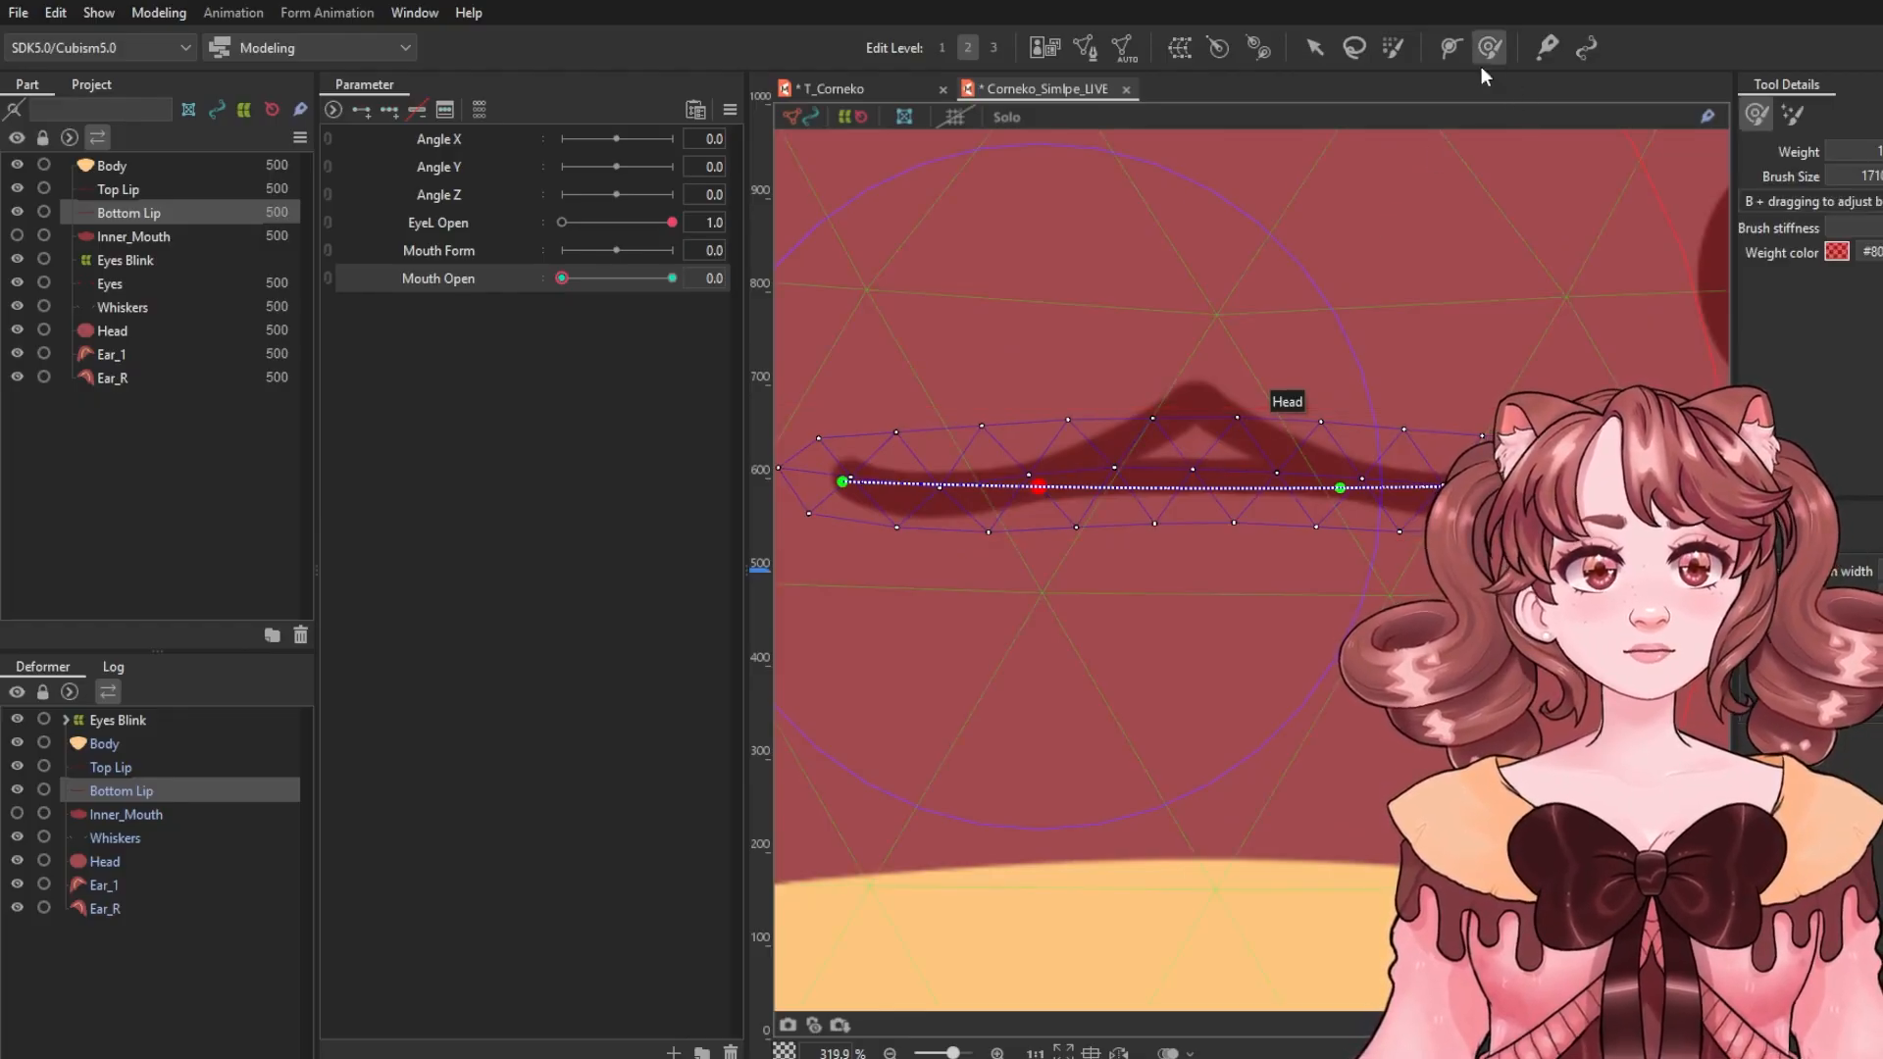
{"action": "scroll", "coordinate": [1363, 343], "scroll_direction": "down", "scroll_amount": 5}
{"action": "scroll", "coordinate": [1352, 390], "scroll_direction": "down", "scroll_amount": 3}
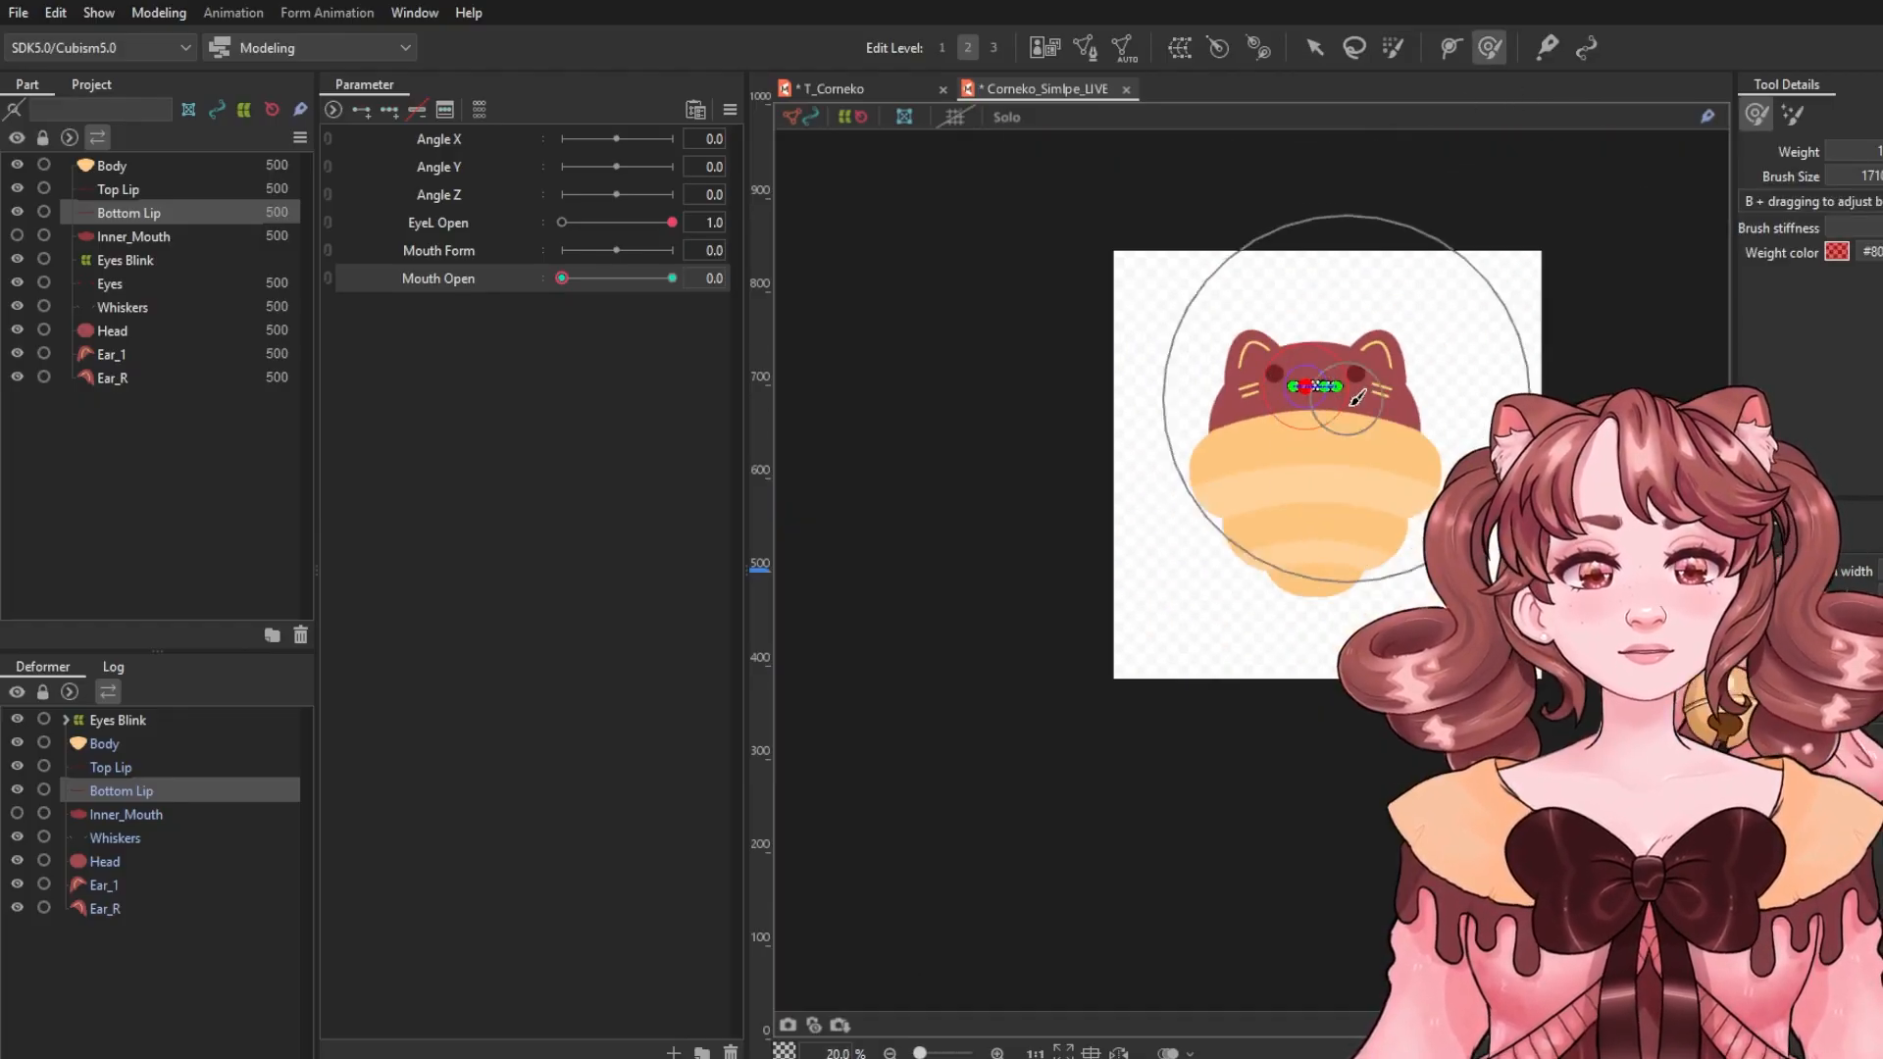
{"action": "scroll", "coordinate": [1345, 377], "scroll_direction": "up", "scroll_amount": 1}
{"action": "left_click_drag", "start_coordinate": [1343, 346], "coordinate": [1277, 403]}
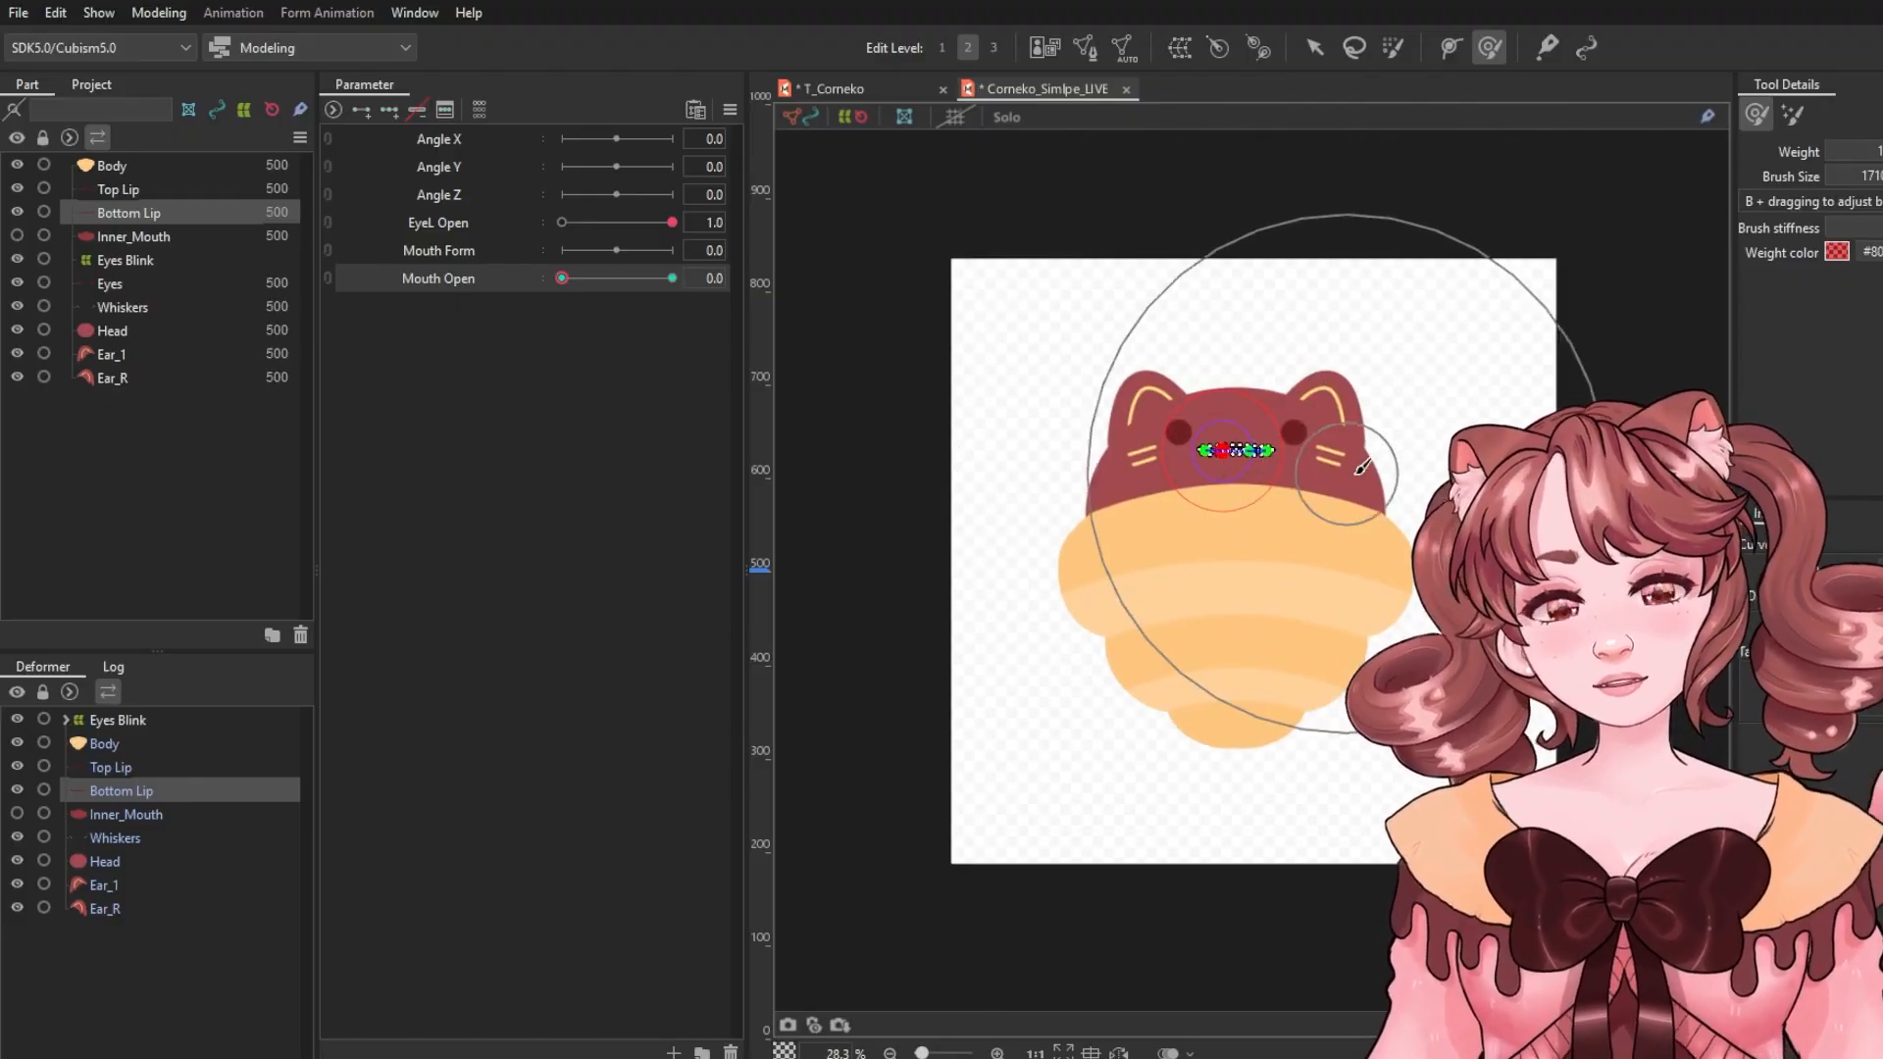
{"action": "key", "text": "b"}
{"action": "left_click_drag", "start_coordinate": [1354, 472], "coordinate": [1163, 472]}
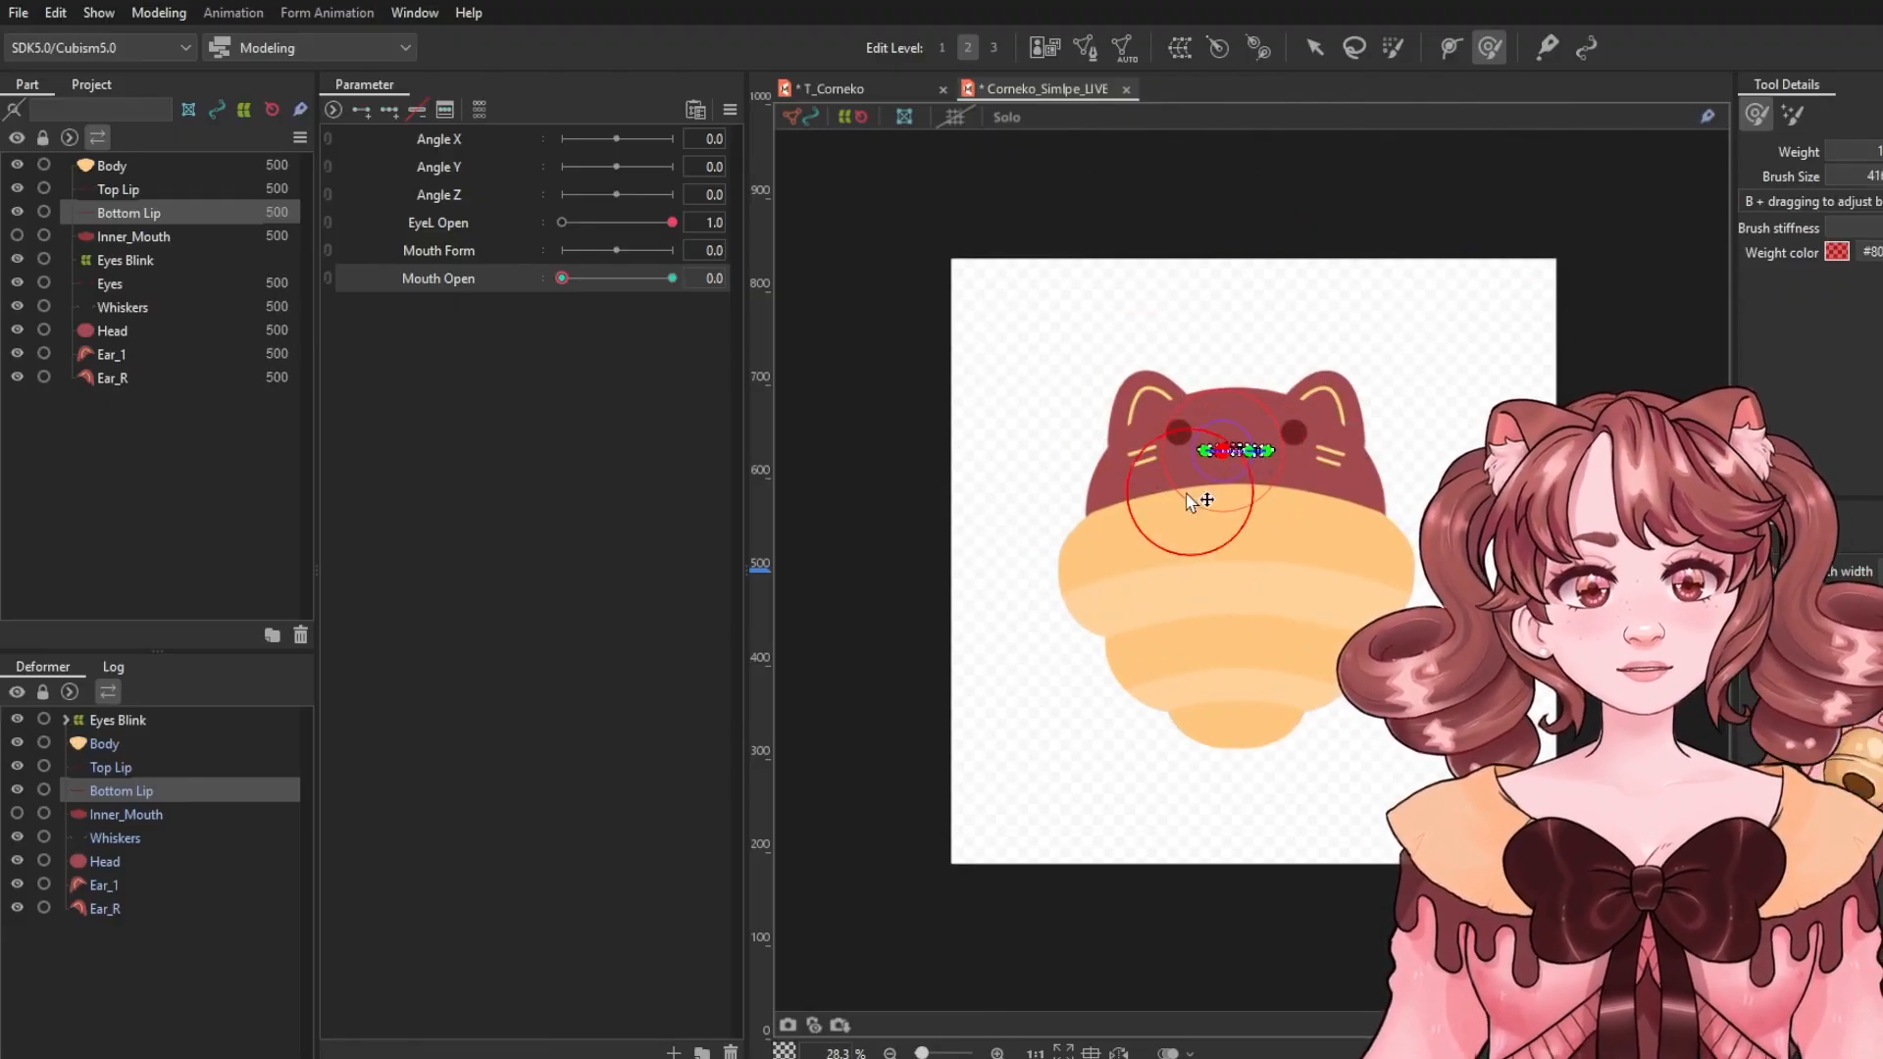
{"action": "scroll", "coordinate": [1216, 461], "scroll_direction": "up", "scroll_amount": 5}
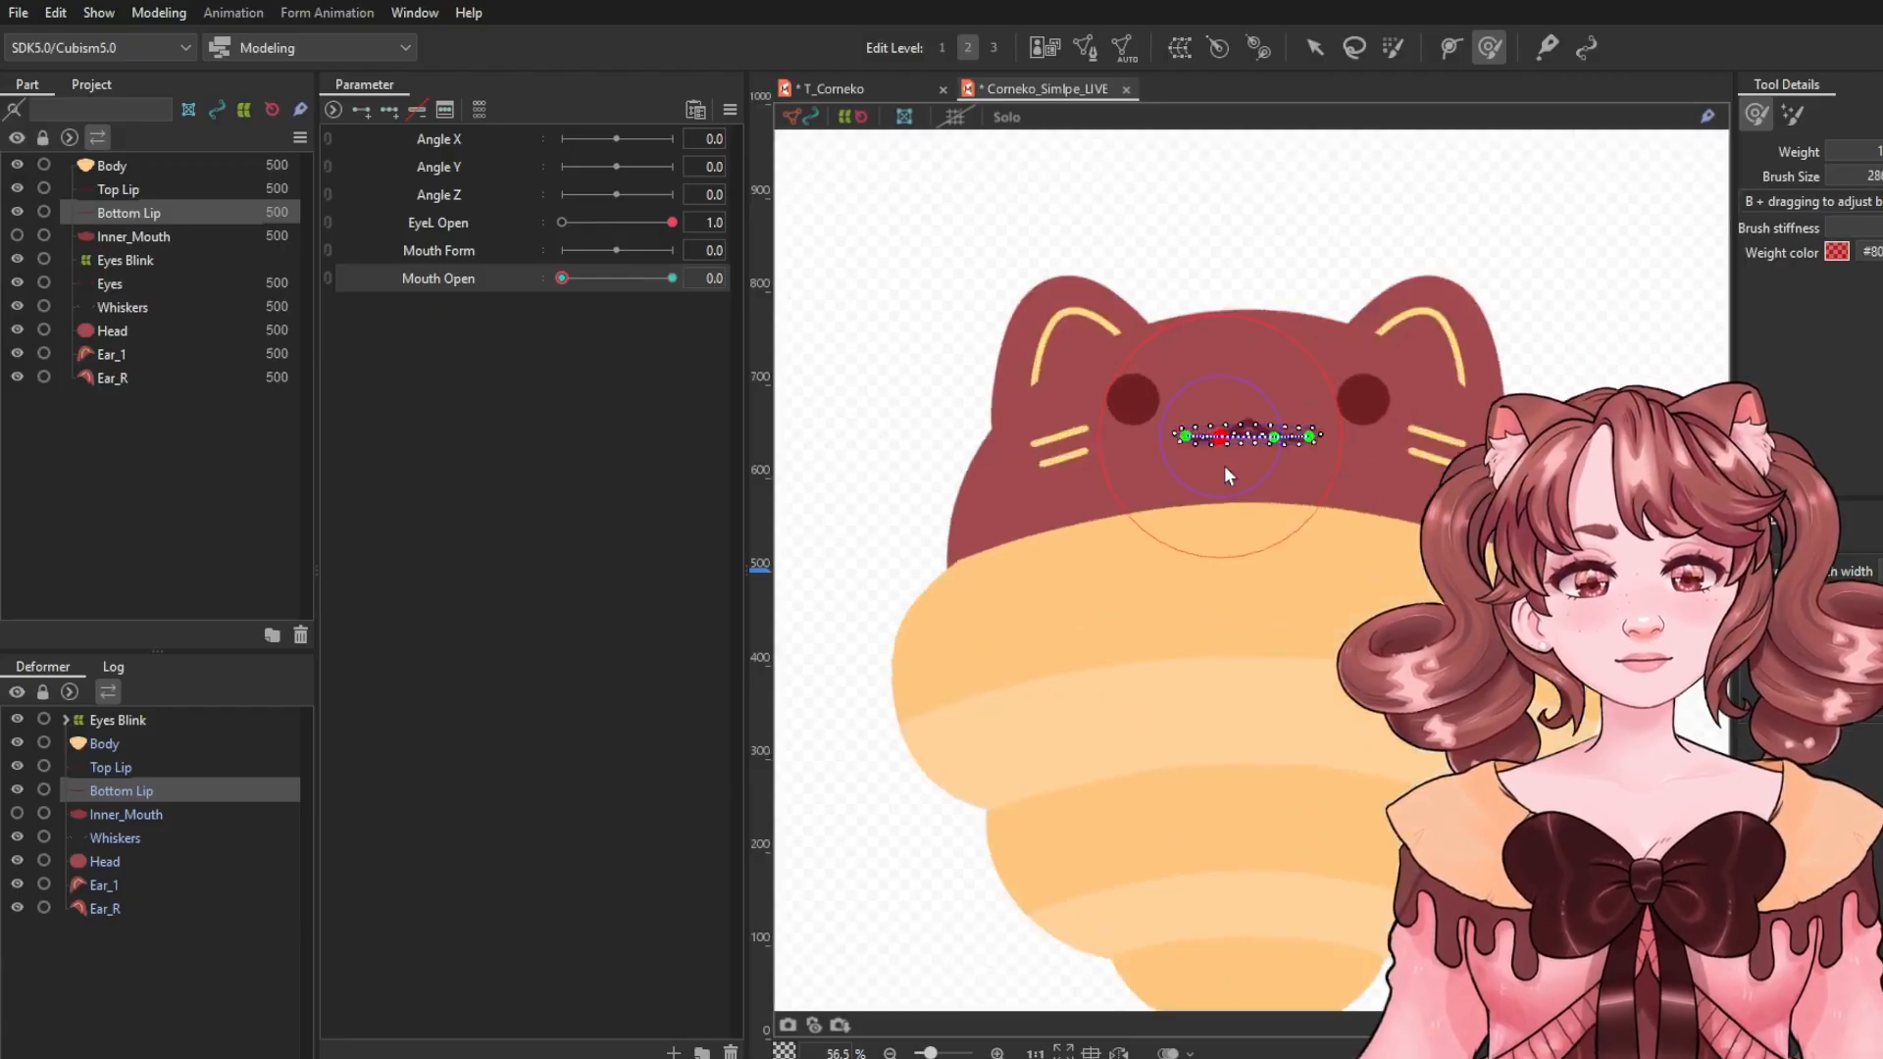
{"action": "scroll", "coordinate": [1267, 487], "scroll_direction": "up", "scroll_amount": 3}
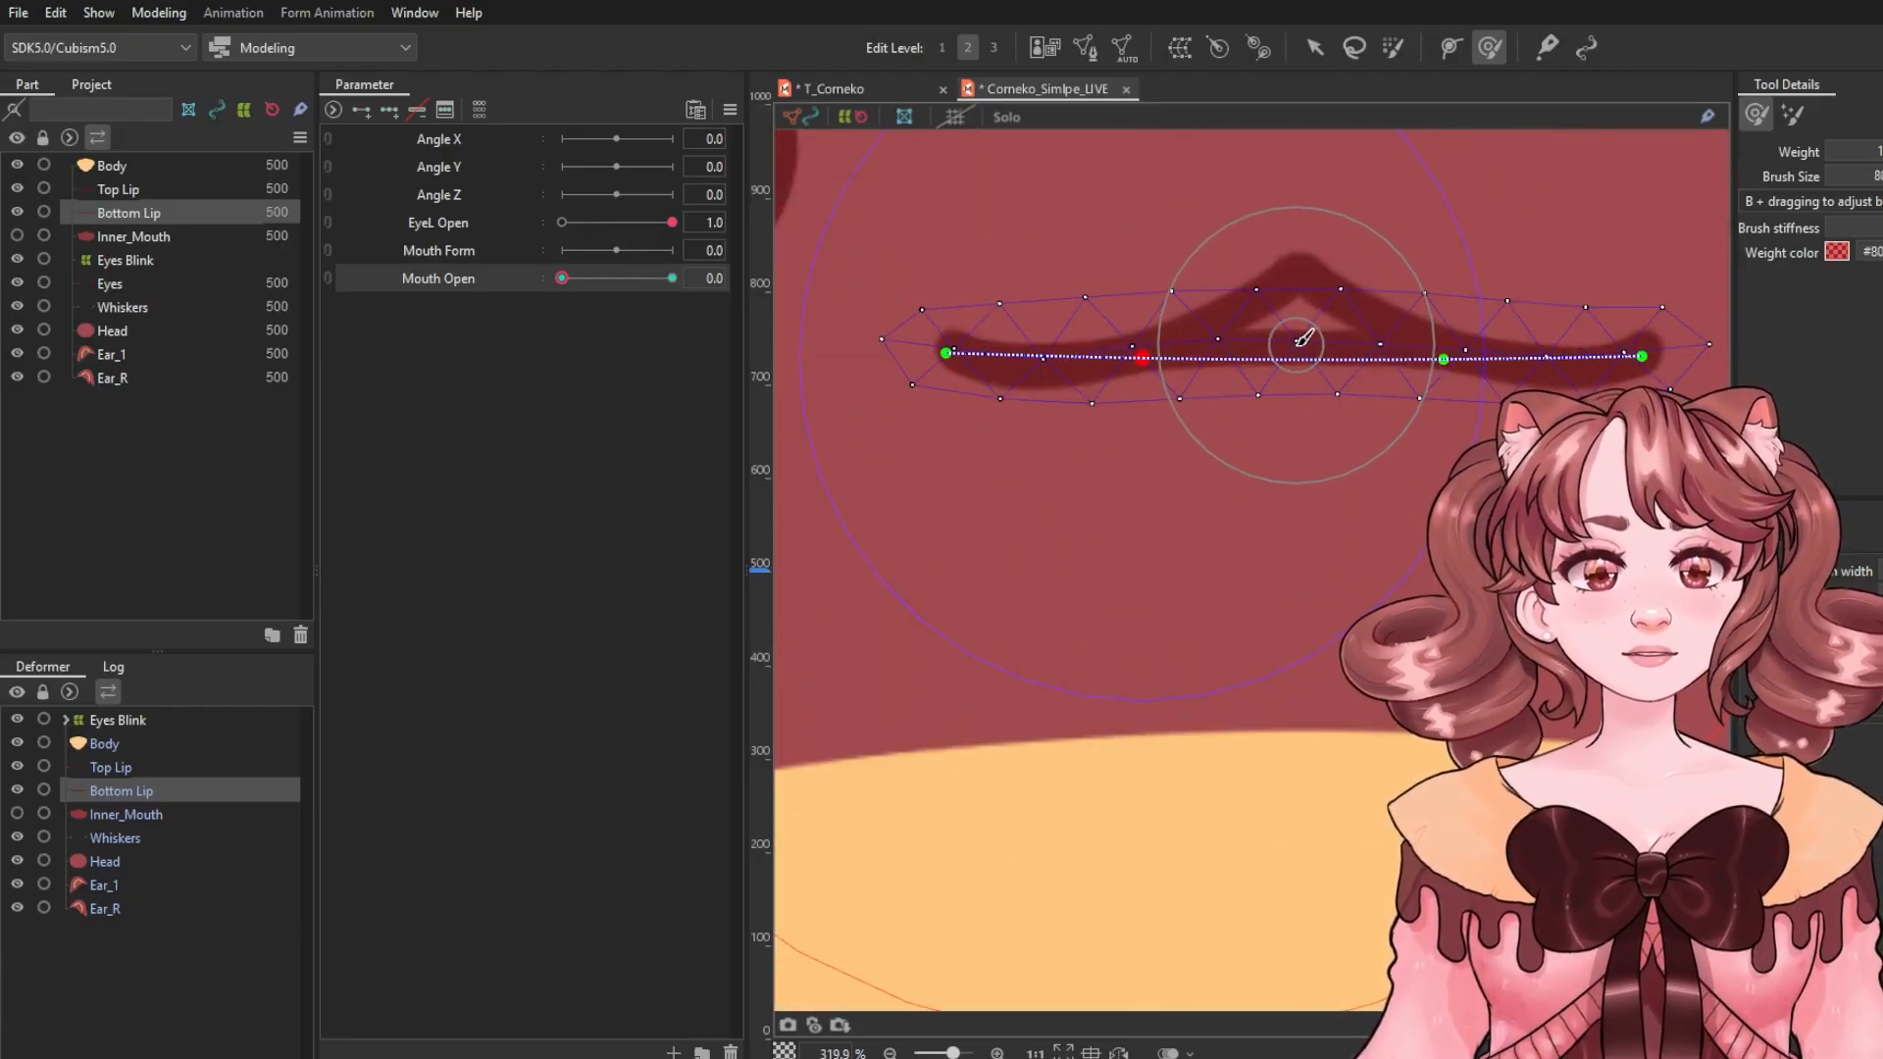
{"action": "mouse_move", "coordinate": [1305, 338]}
{"action": "left_mouse_down"}
{"action": "mouse_move", "coordinate": [1307, 295]}
{"action": "mouse_move", "coordinate": [1304, 324]}
{"action": "left_mouse_up"}
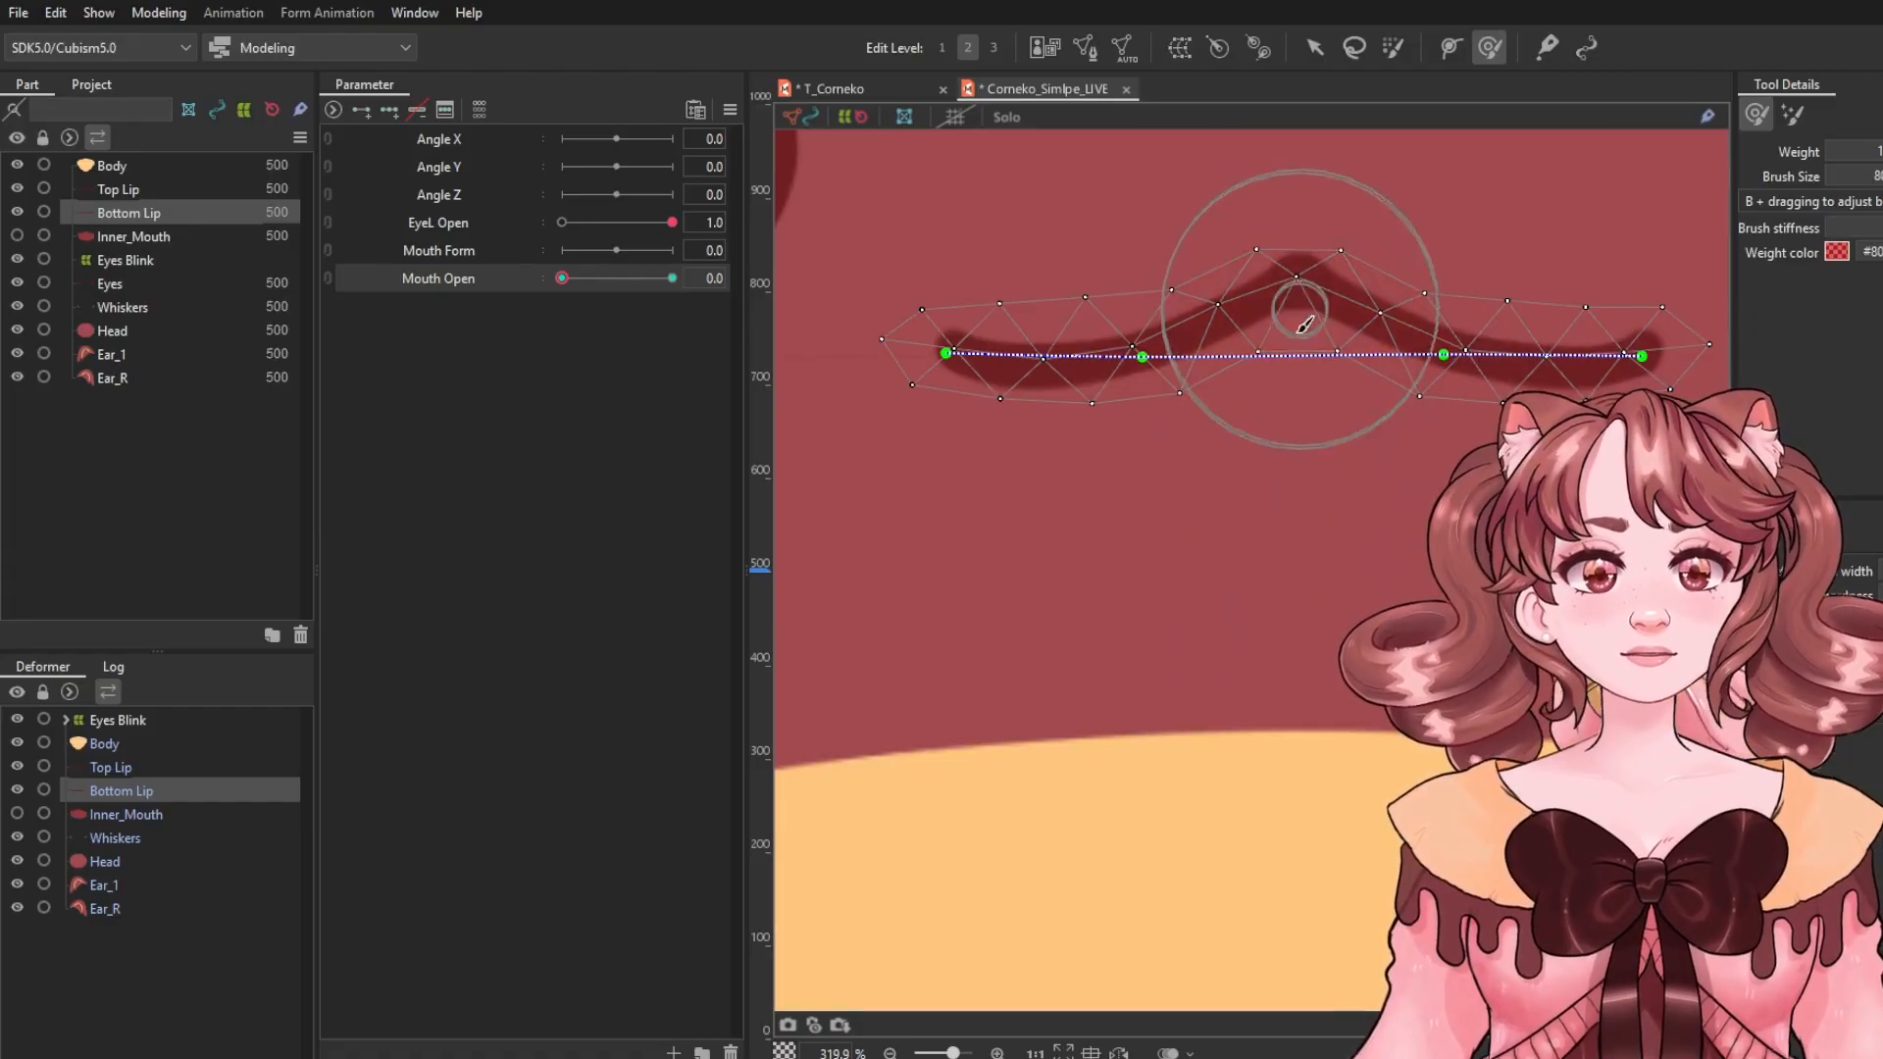
{"action": "scroll", "coordinate": [1207, 626], "scroll_direction": "down", "scroll_amount": 3}
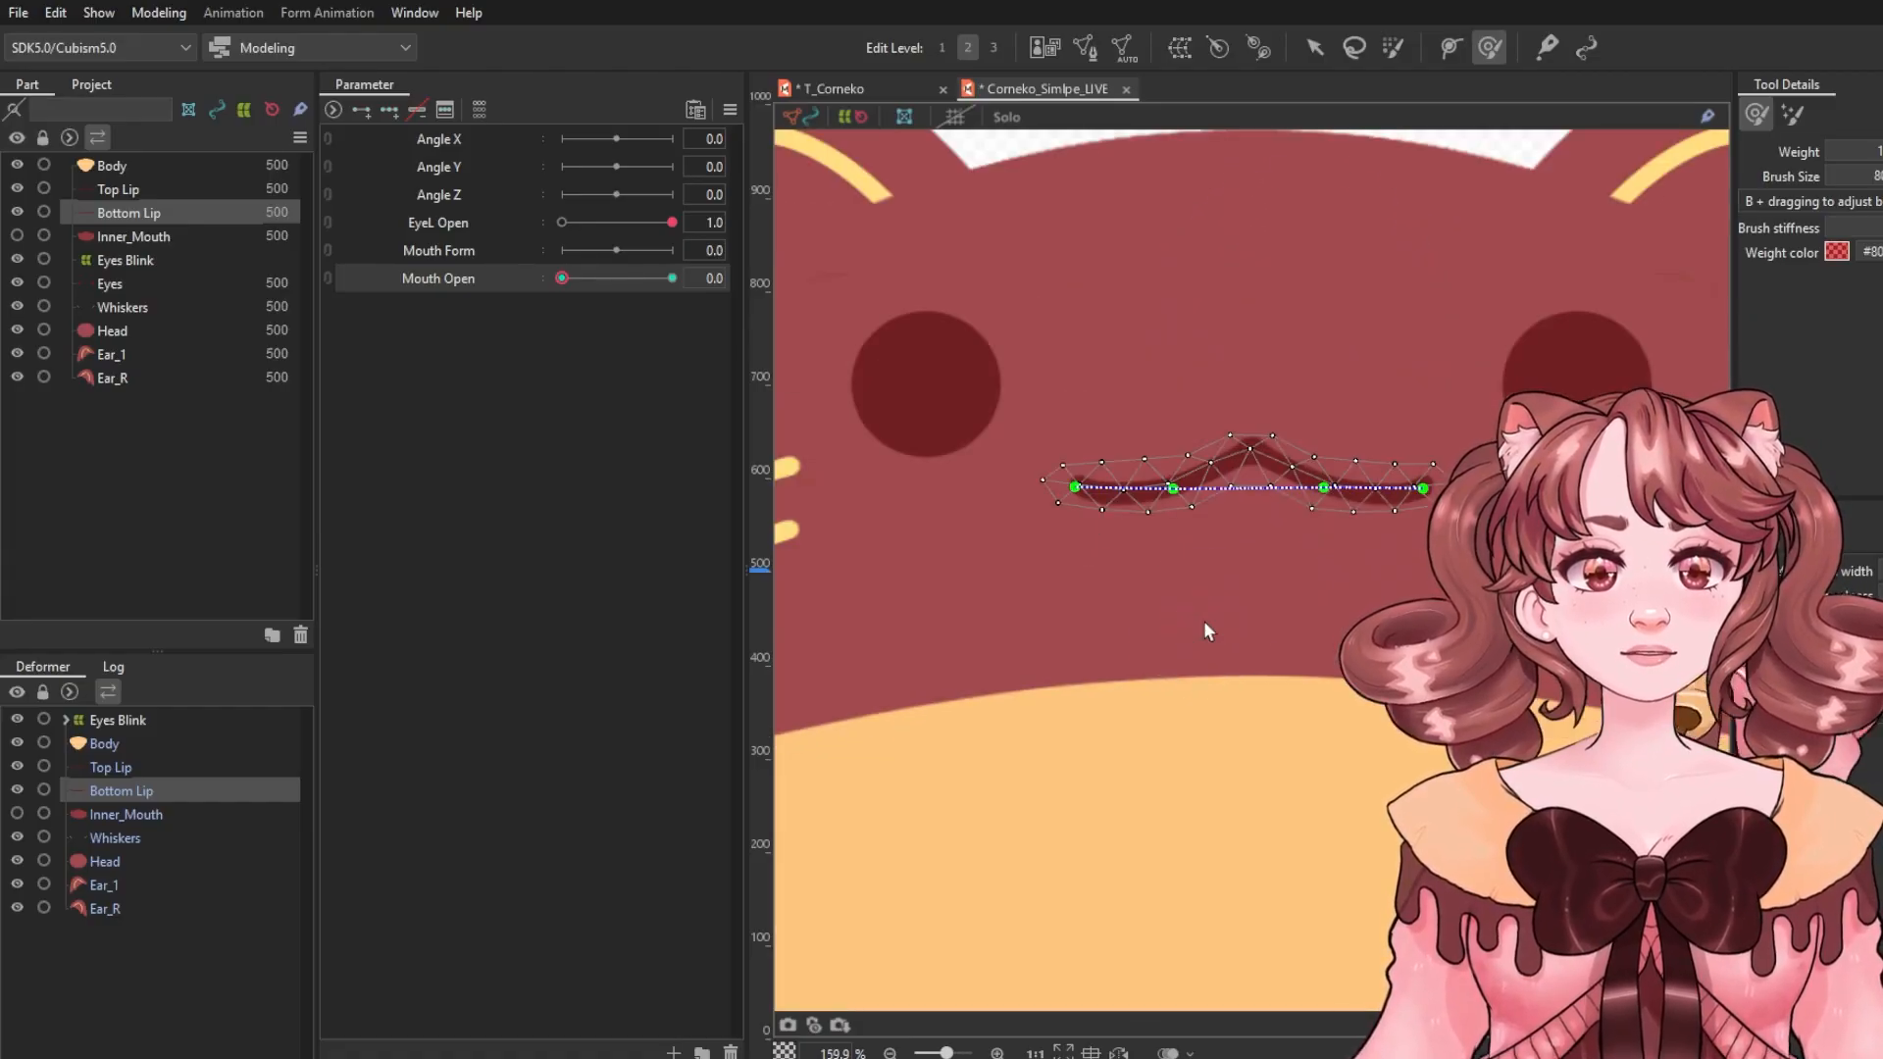
Set Mouth Open to 1.0, then unhide and select the Inner_Mouth art mesh.
{"action": "left_click", "coordinate": [1316, 47]}
{"action": "left_click_drag", "start_coordinate": [562, 277], "coordinate": [672, 280]}
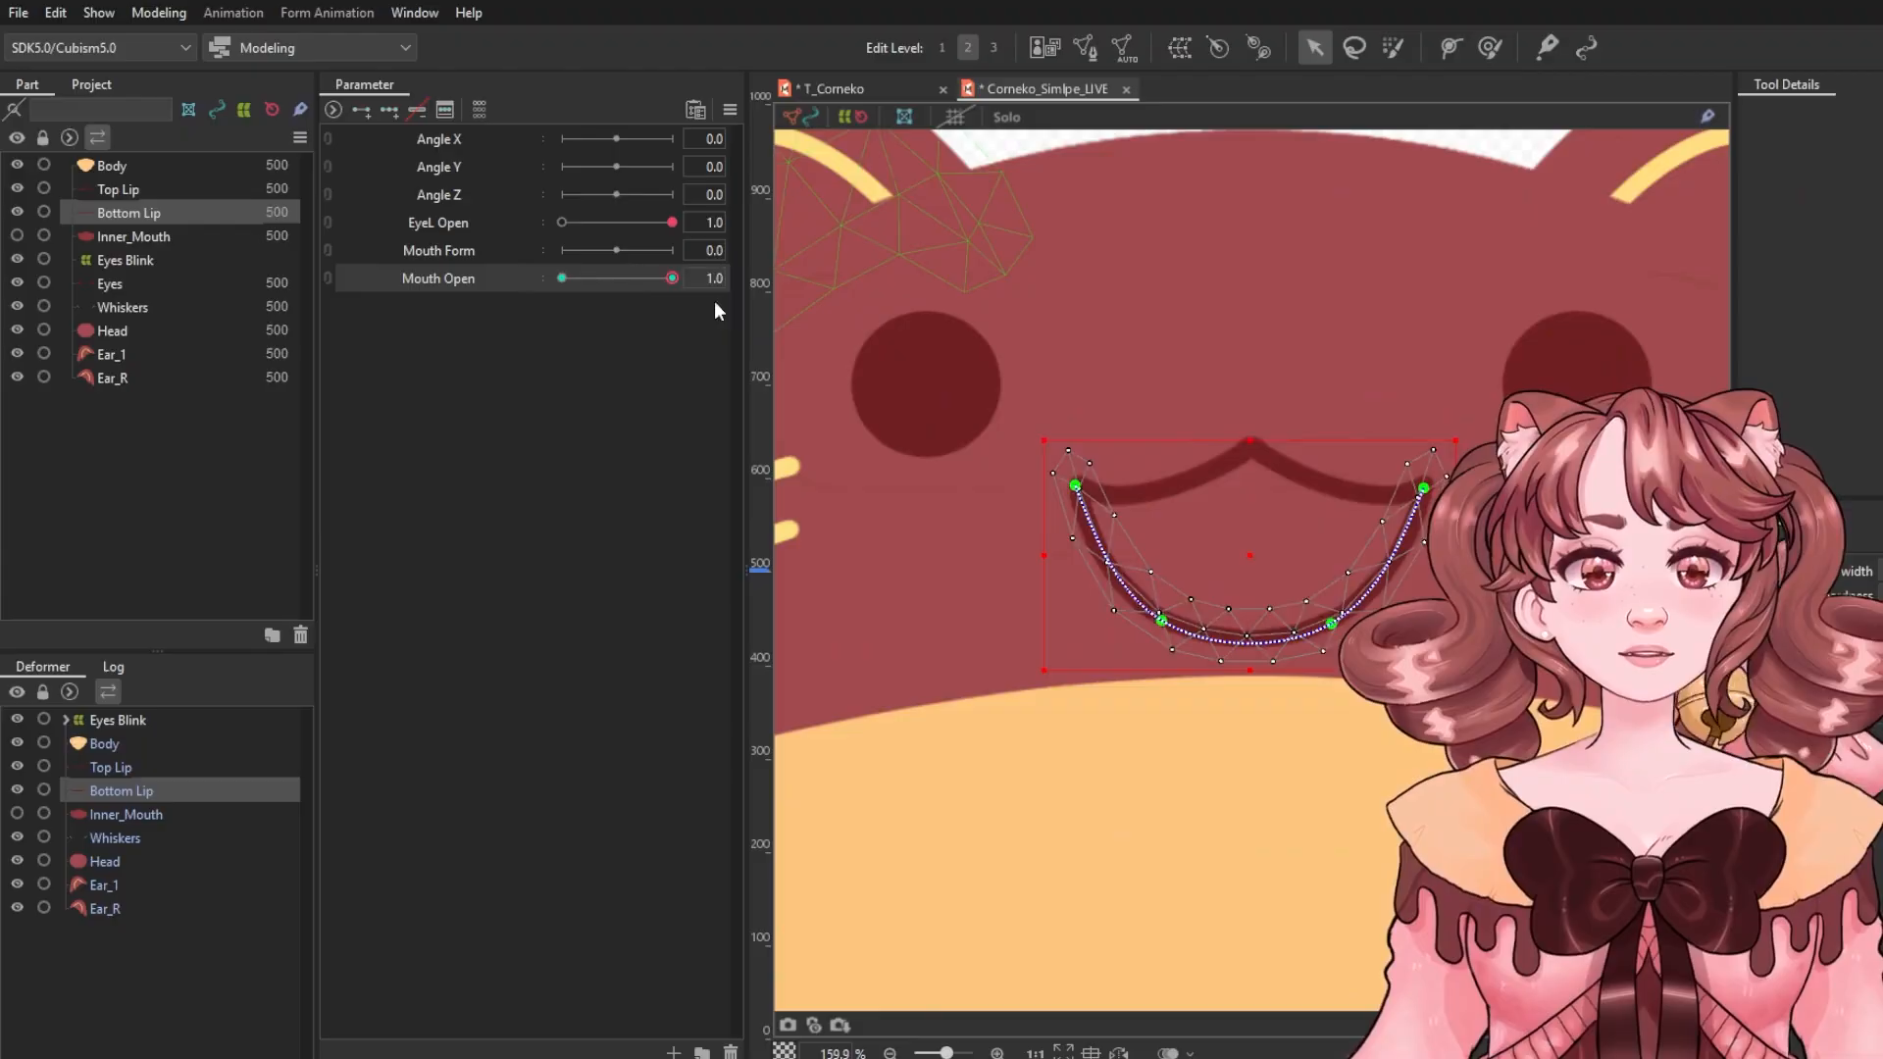
{"action": "scroll", "coordinate": [1065, 421], "scroll_direction": "down", "scroll_amount": 3}
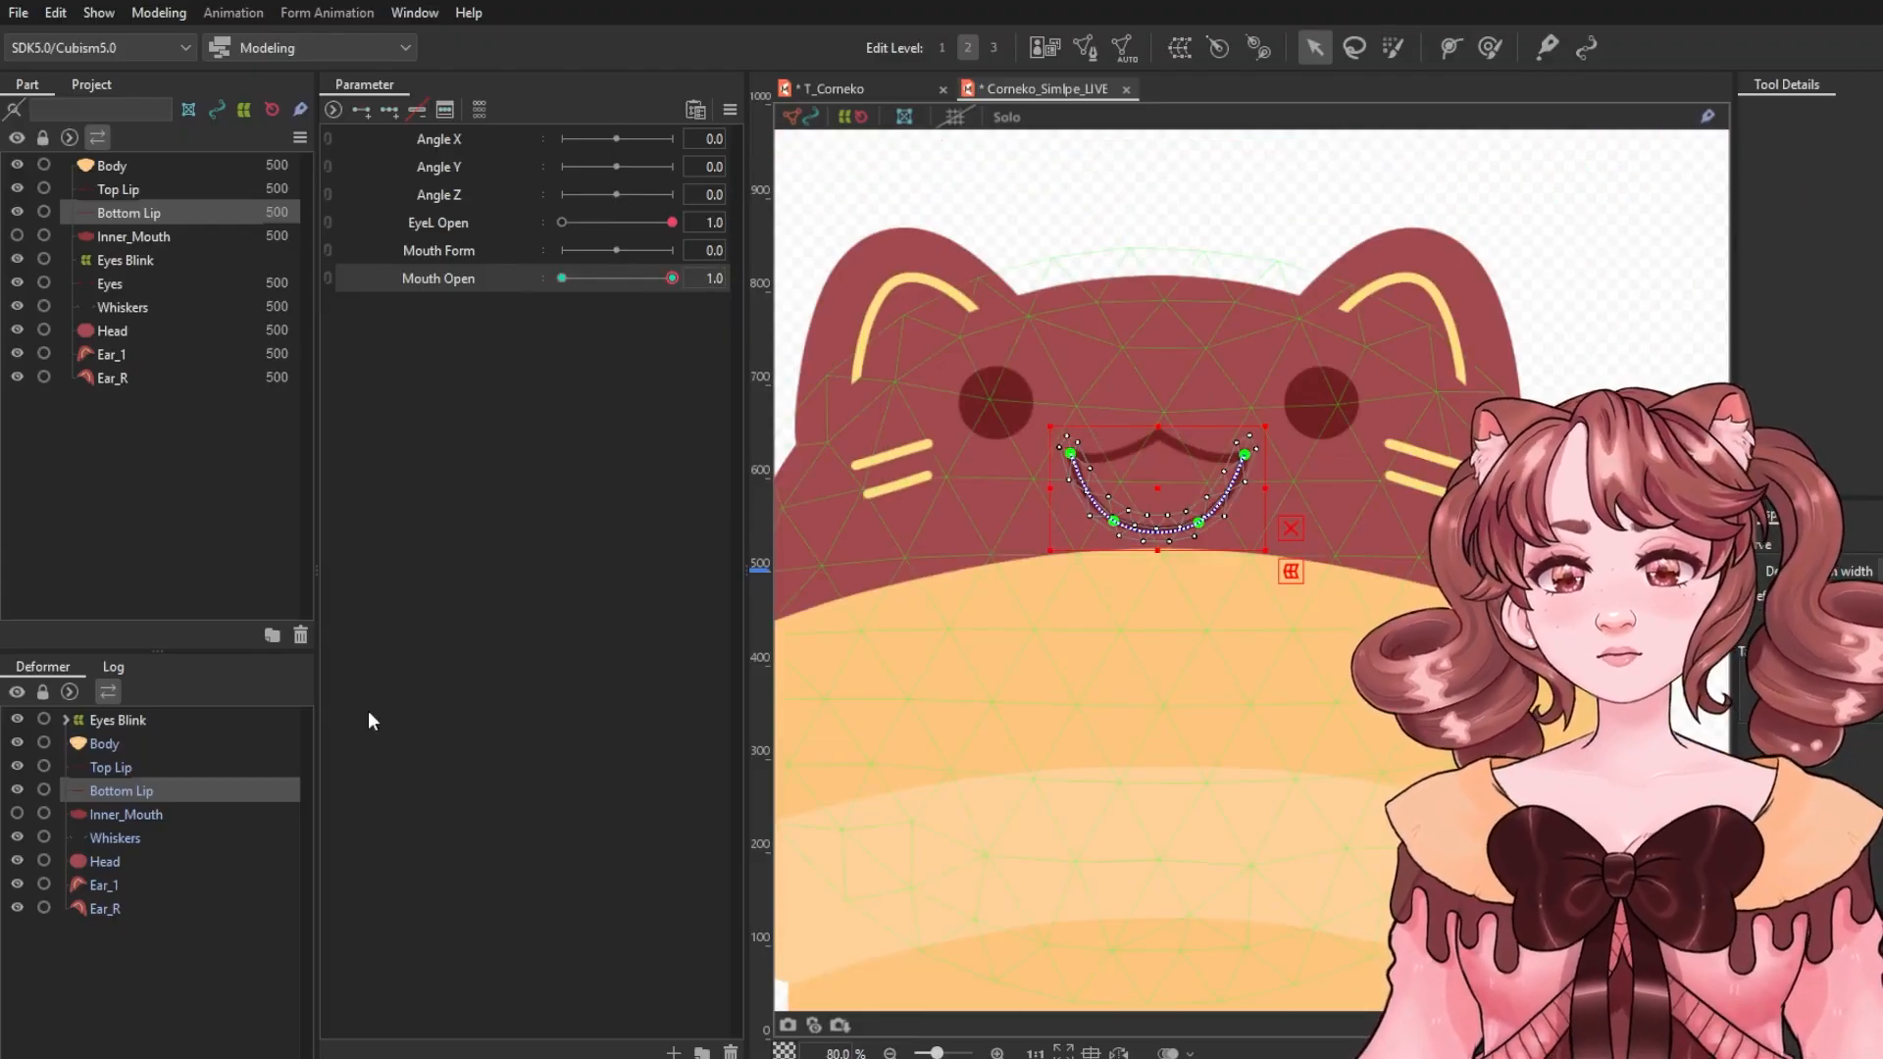
{"action": "left_click", "coordinate": [17, 814]}
{"action": "left_click", "coordinate": [127, 814]}
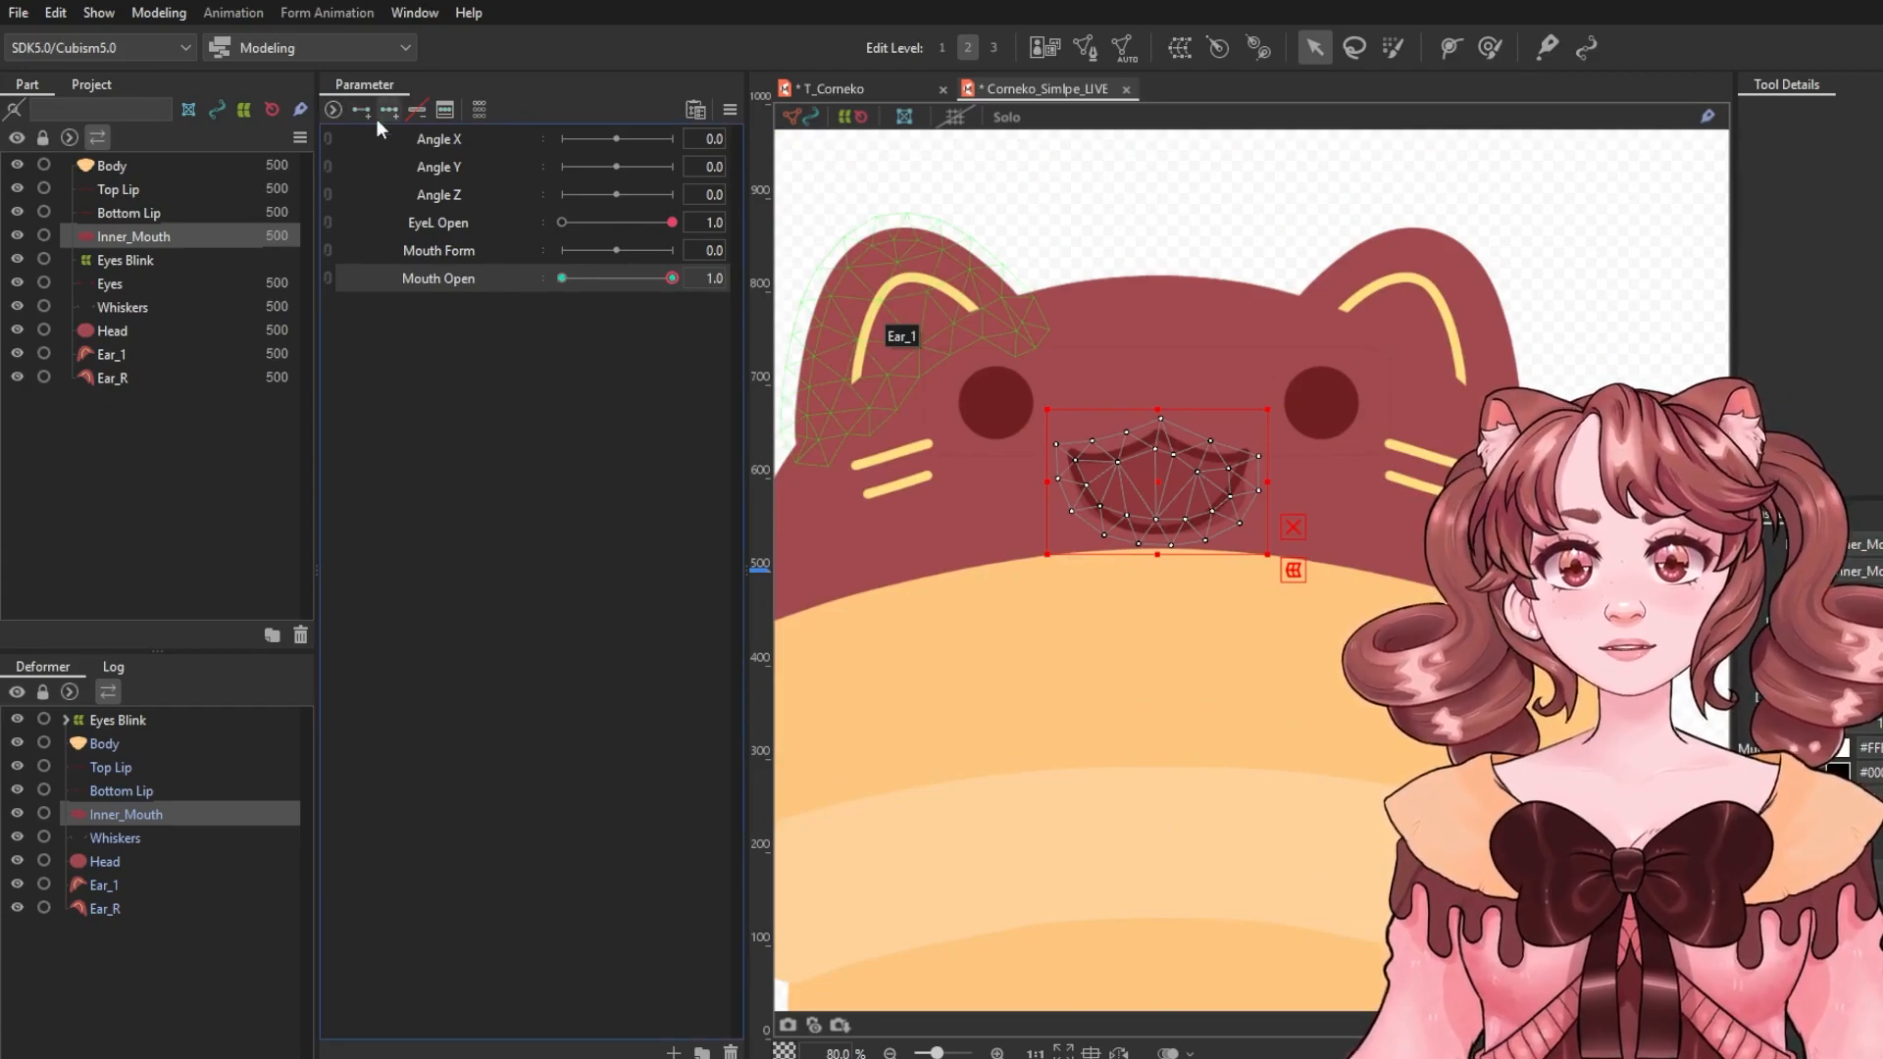
At Mouth Open 0, squash the Inner_Mouth mesh vertically into a thin band behind the closed lips.
{"action": "scroll", "coordinate": [1162, 481], "scroll_direction": "up", "scroll_amount": 3}
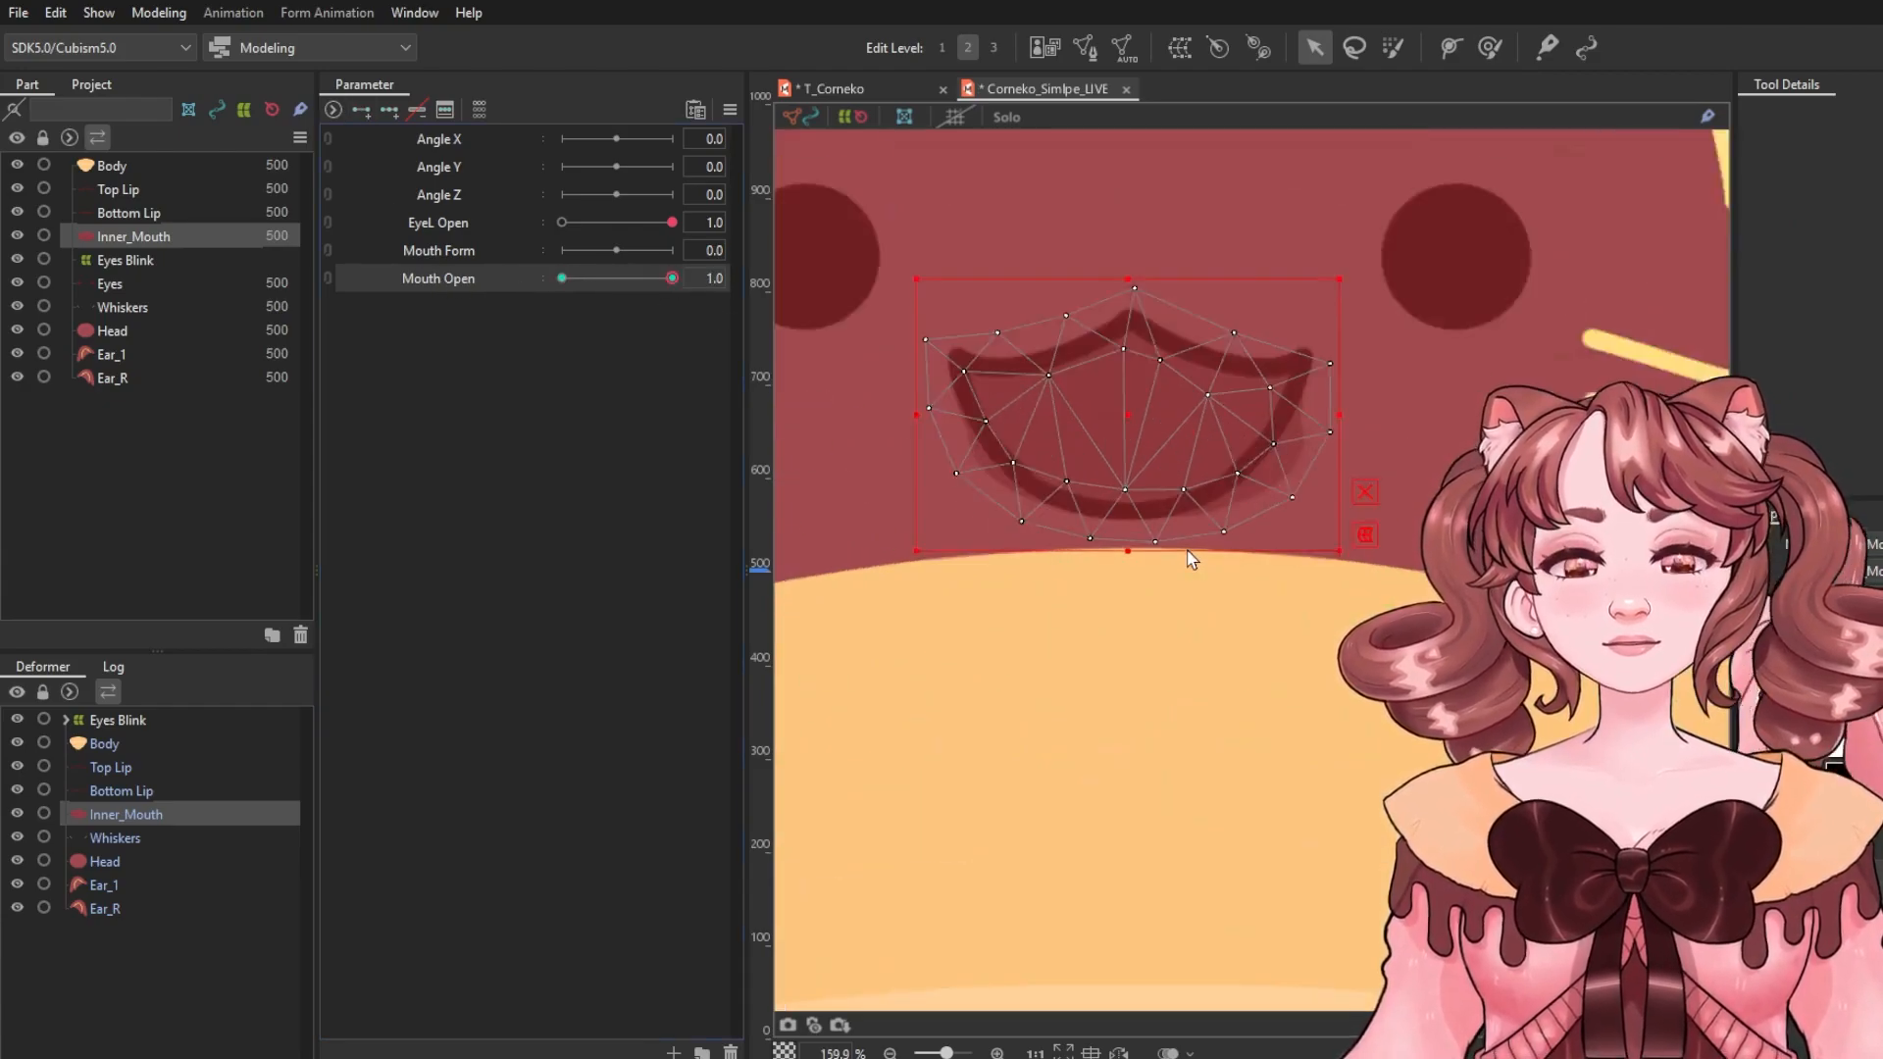
{"action": "left_click", "coordinate": [1479, 59]}
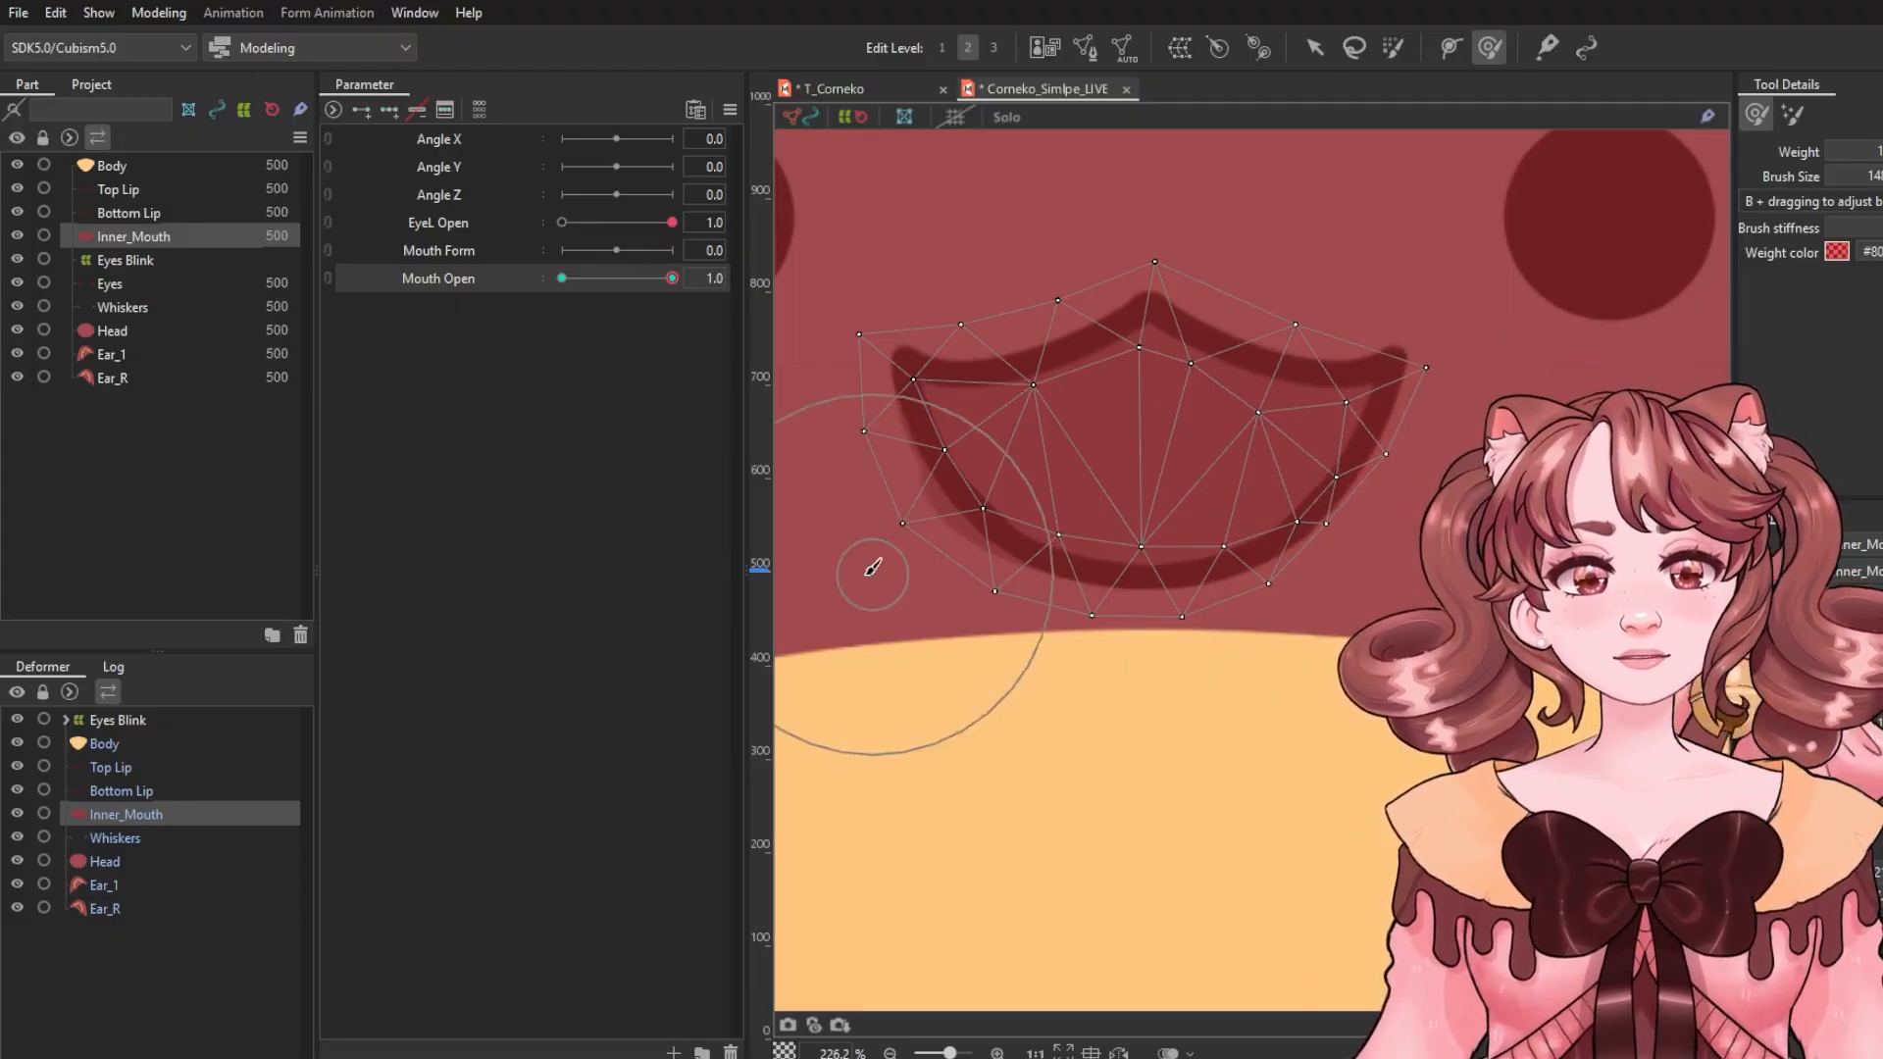
{"action": "mouse_move", "coordinate": [873, 567]}
{"action": "left_mouse_down"}
{"action": "mouse_move", "coordinate": [883, 622]}
{"action": "mouse_move", "coordinate": [908, 639]}
{"action": "mouse_move", "coordinate": [887, 618]}
{"action": "left_mouse_up"}
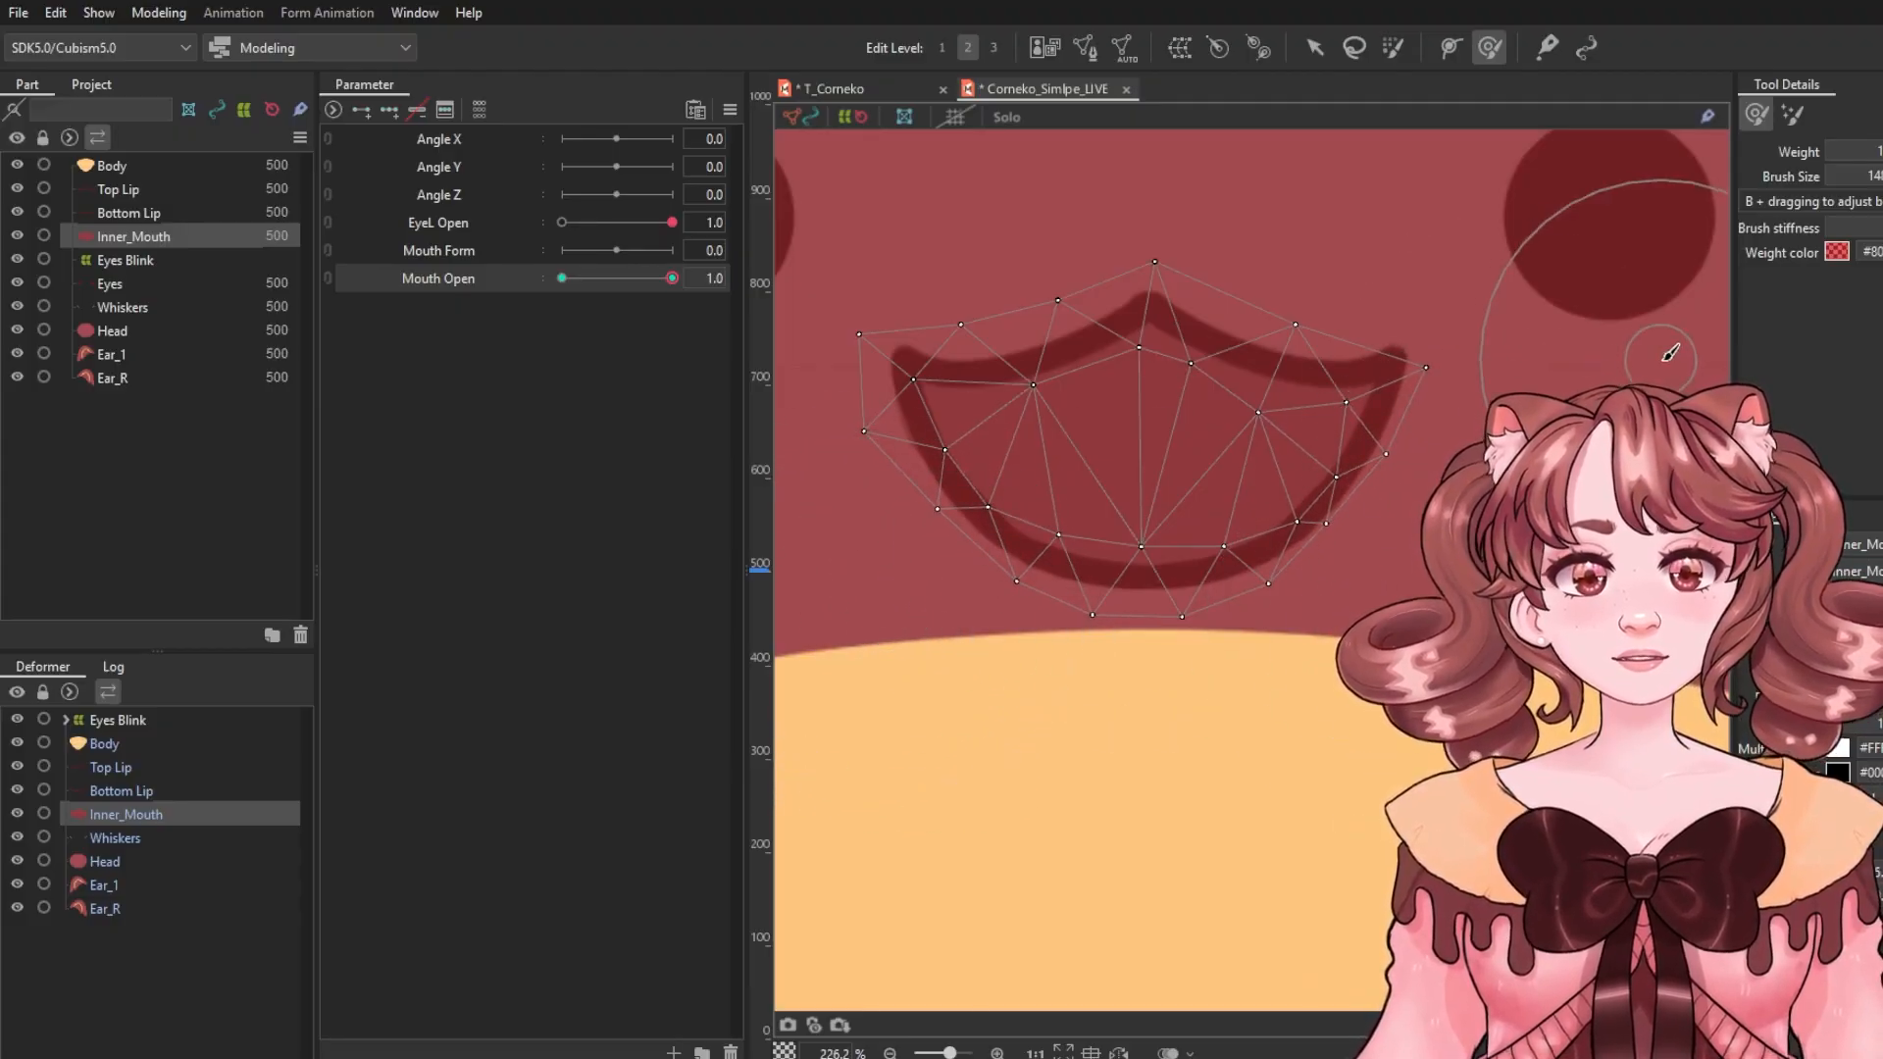
{"action": "left_click_drag", "start_coordinate": [655, 279], "coordinate": [562, 278]}
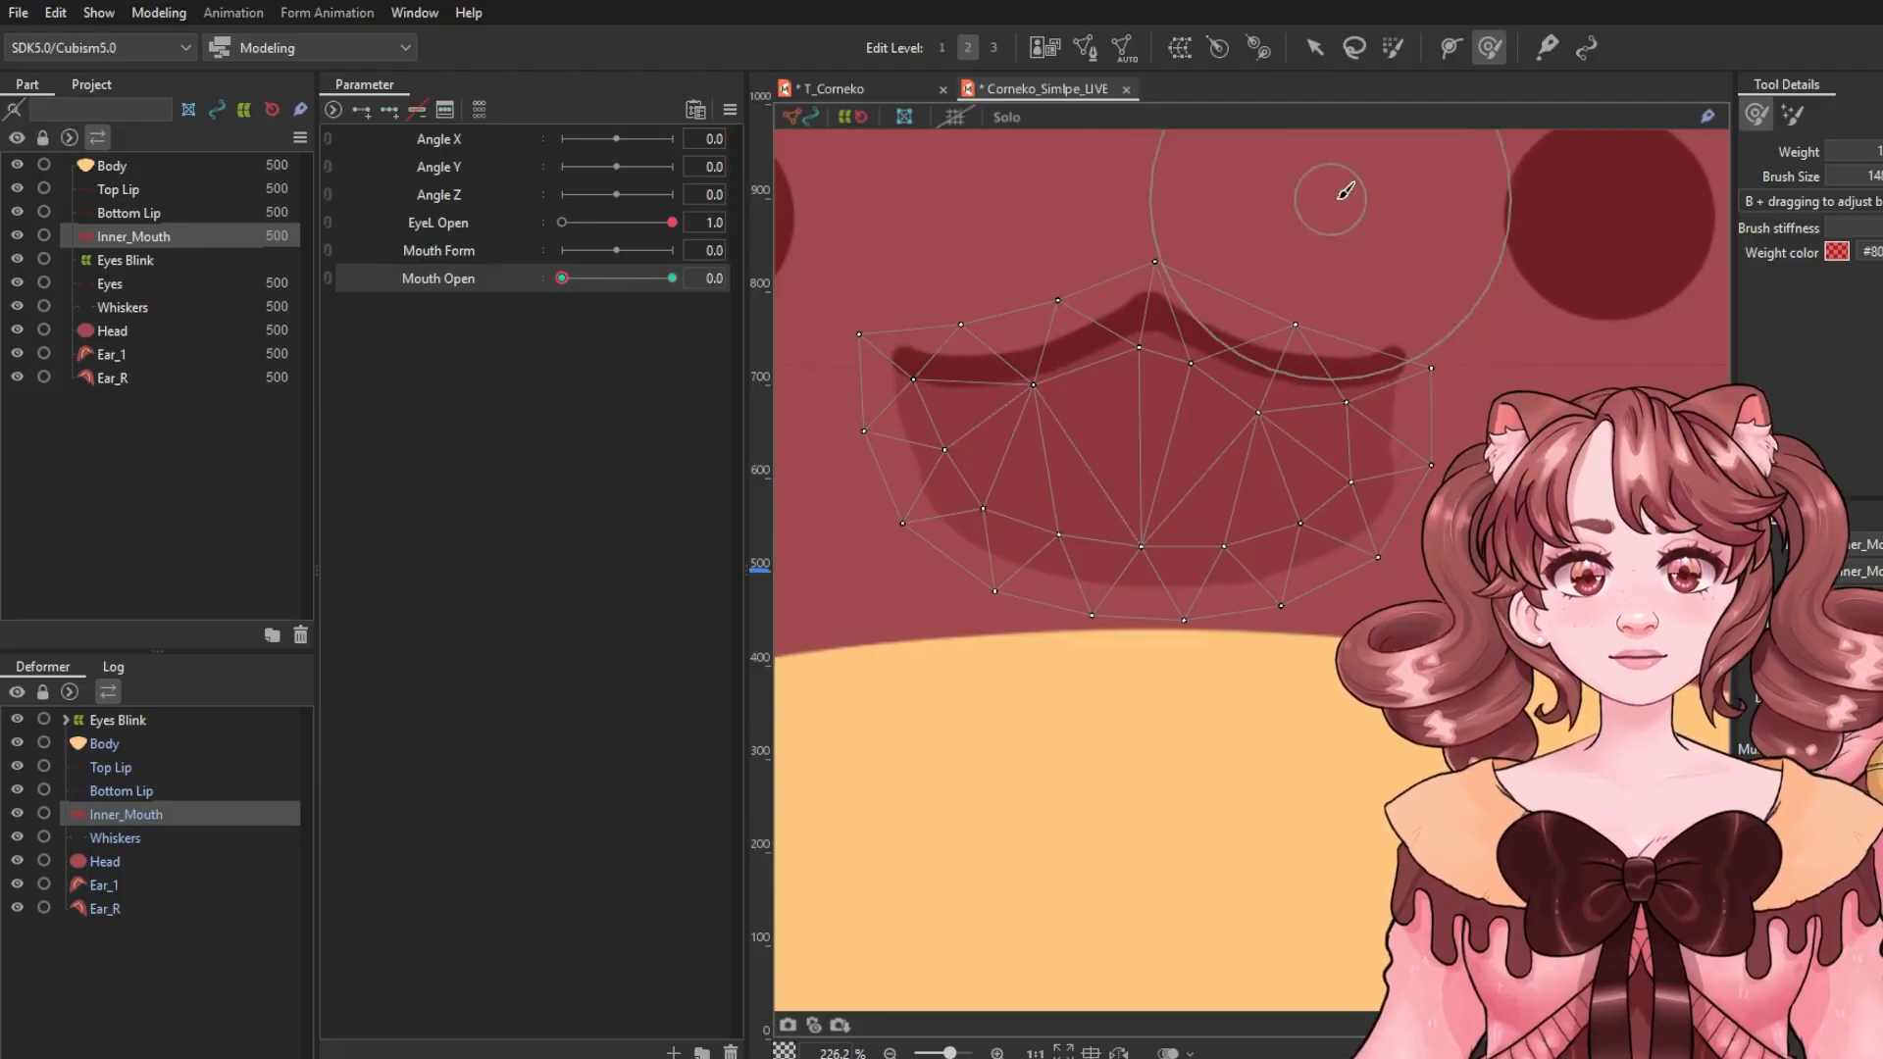
{"action": "left_click", "coordinate": [1314, 47]}
{"action": "left_click_drag", "start_coordinate": [1149, 629], "coordinate": [1150, 466]}
{"action": "left_click_drag", "start_coordinate": [1150, 253], "coordinate": [1146, 308]}
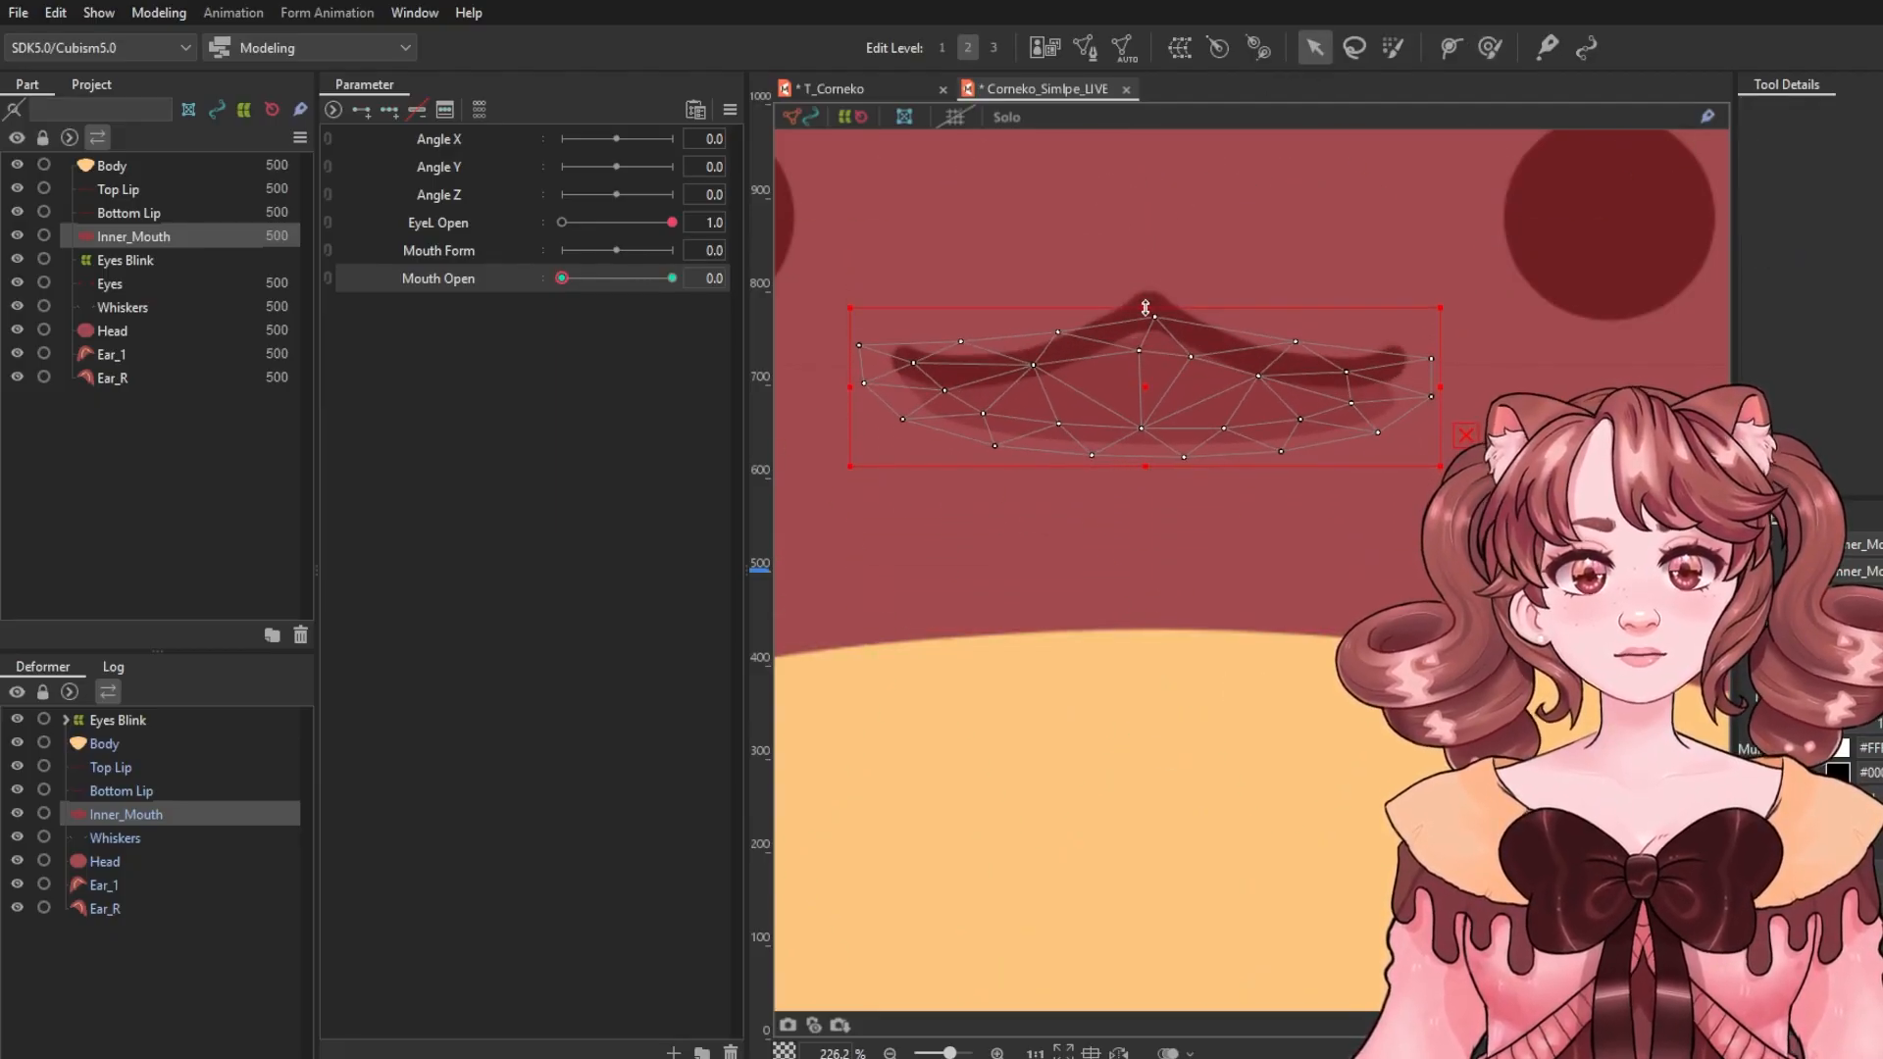
Reshape the closed Inner_Mouth with the deform brush so it follows the Top Lip's curve.
{"action": "left_click", "coordinate": [1490, 47]}
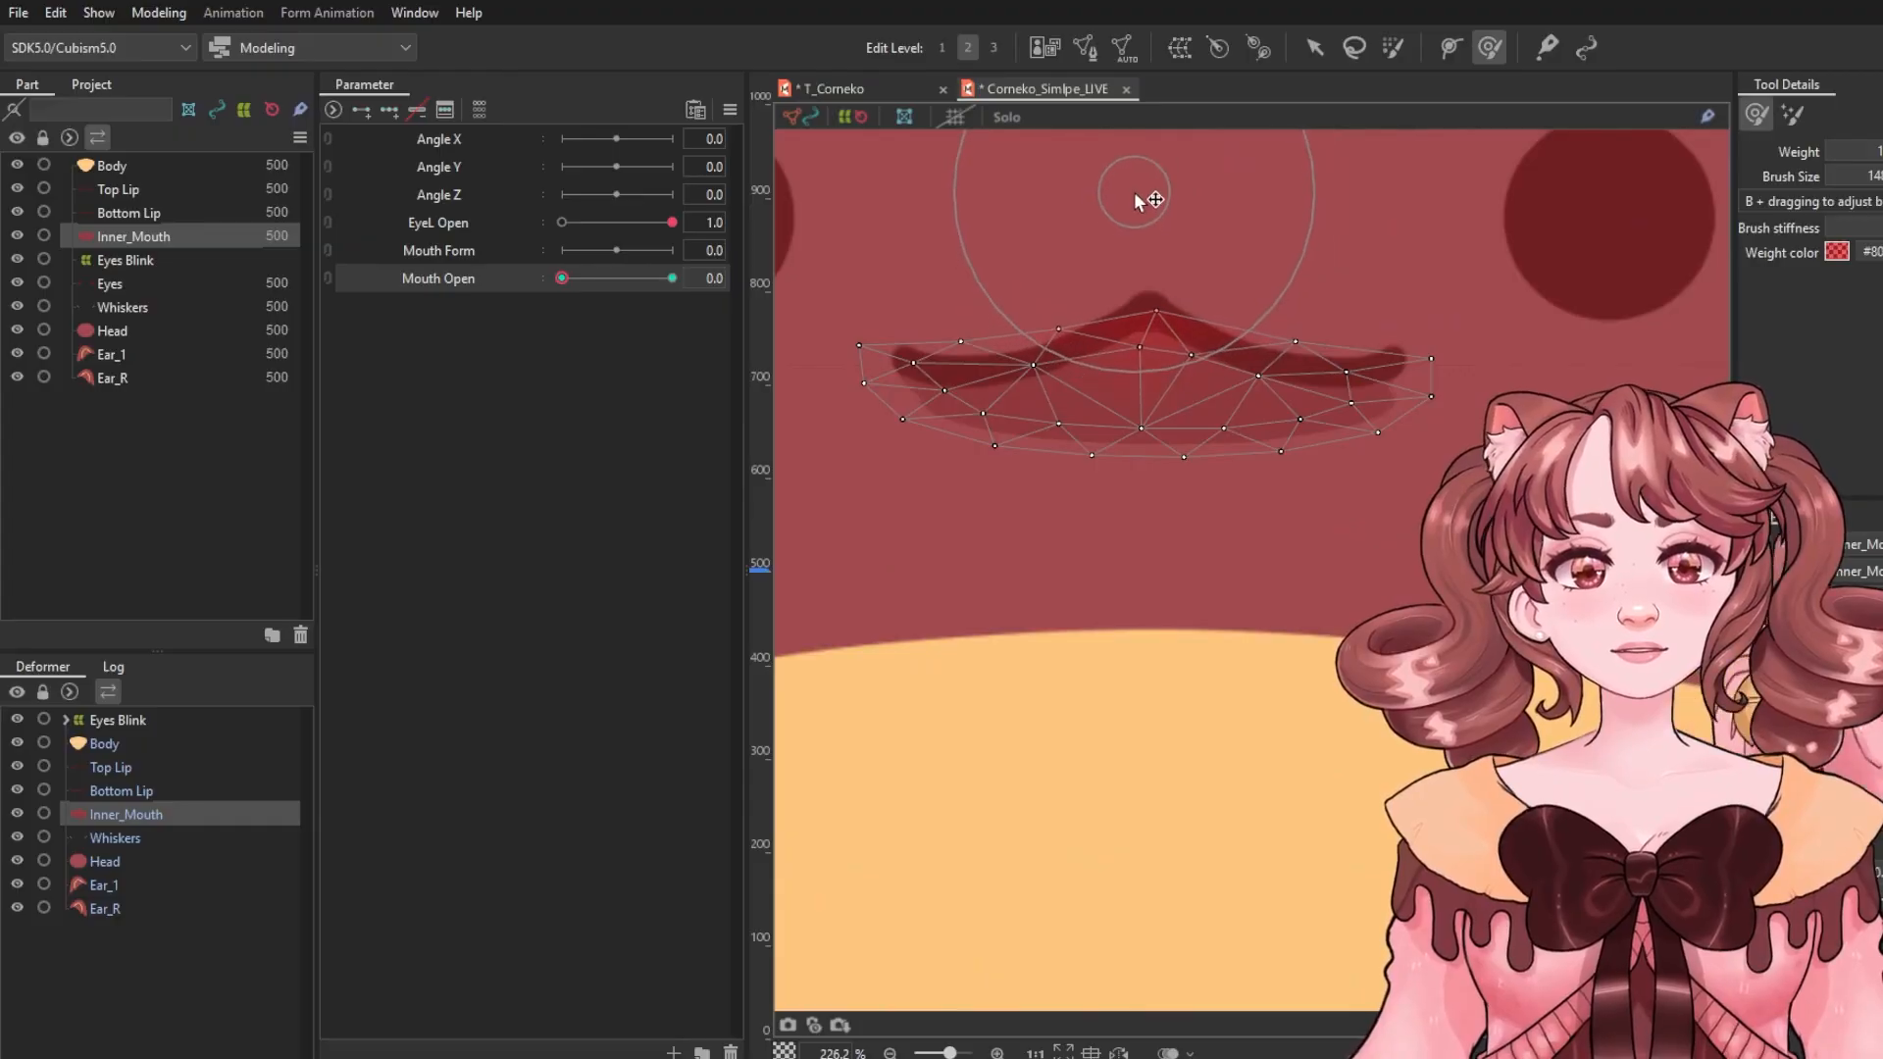
{"action": "left_click", "coordinate": [1288, 488]}
{"action": "left_click_drag", "start_coordinate": [1288, 489], "coordinate": [1300, 435]}
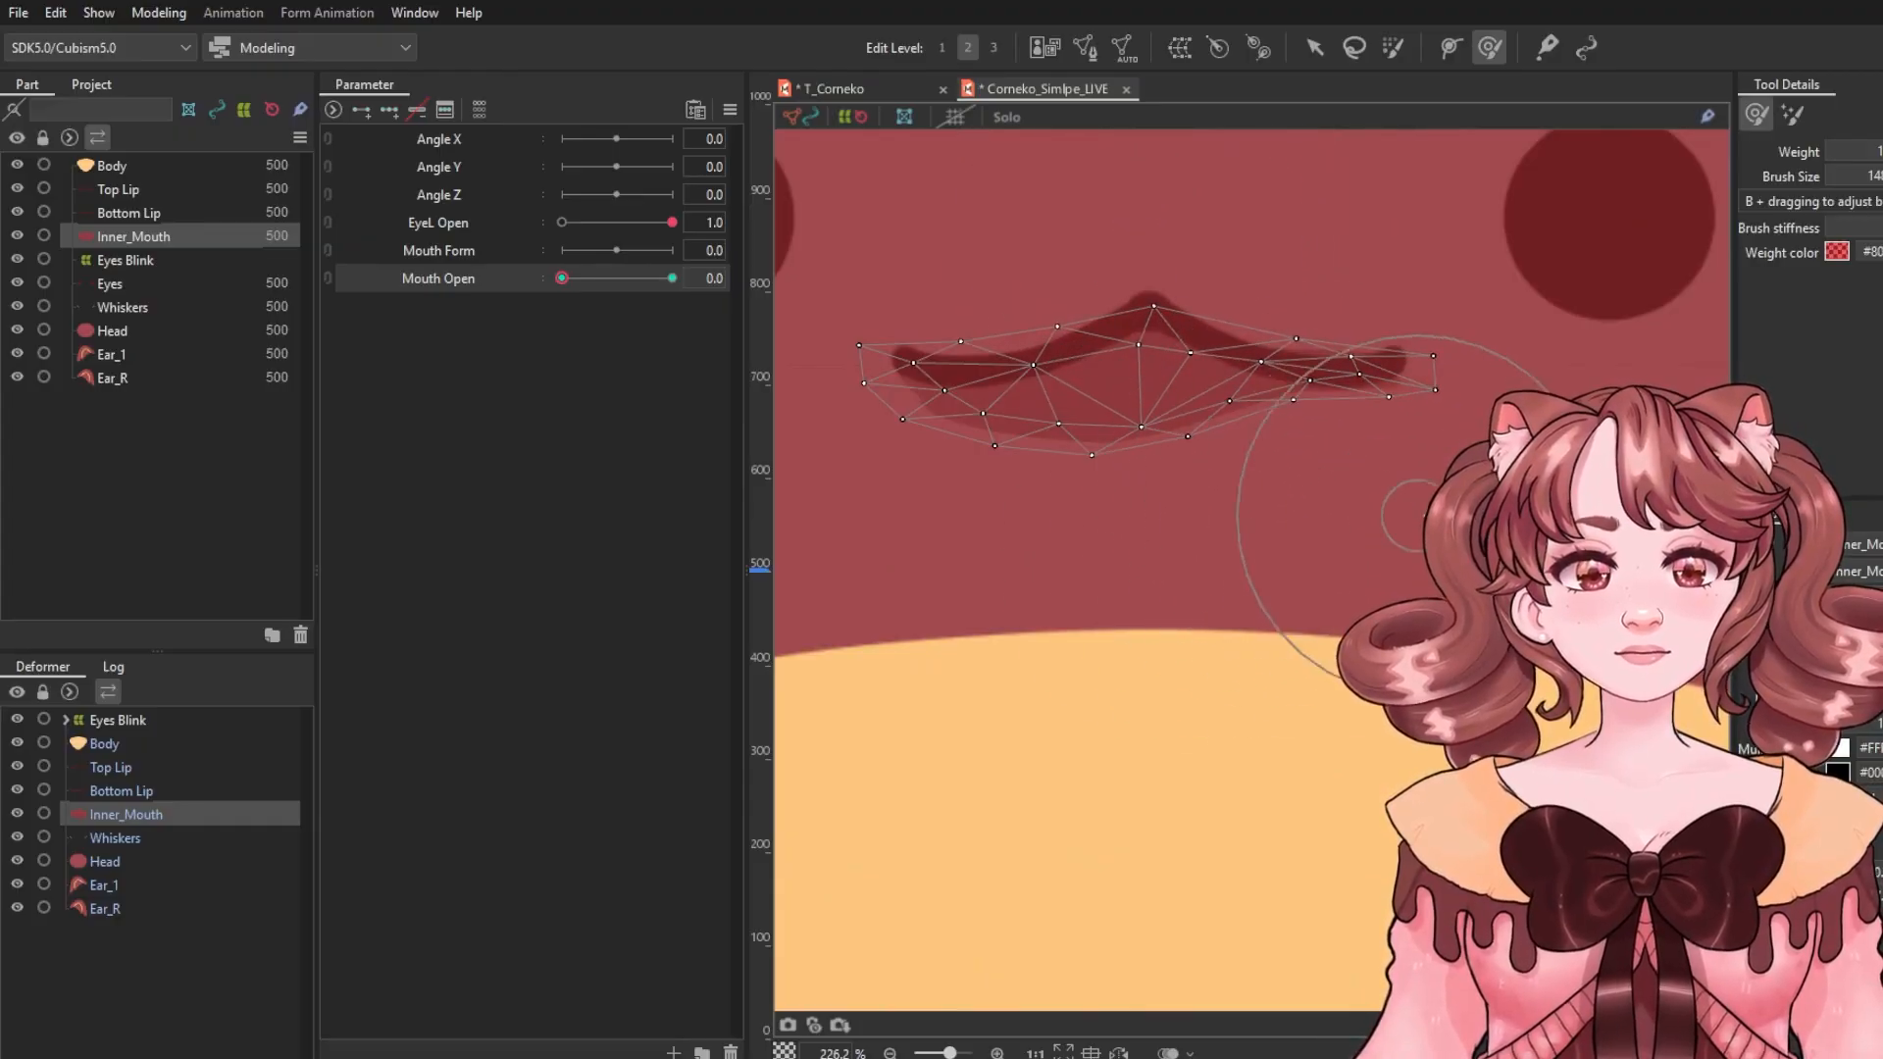
{"action": "left_click_drag", "start_coordinate": [1452, 471], "coordinate": [1441, 448]}
{"action": "mouse_move", "coordinate": [1174, 539]}
{"action": "left_mouse_down"}
{"action": "mouse_move", "coordinate": [1133, 453]}
{"action": "mouse_move", "coordinate": [979, 494]}
{"action": "mouse_move", "coordinate": [948, 525]}
{"action": "mouse_move", "coordinate": [1158, 469]}
{"action": "mouse_move", "coordinate": [1144, 448]}
{"action": "mouse_move", "coordinate": [1186, 287]}
{"action": "left_mouse_up"}
{"action": "scroll", "coordinate": [1186, 286], "scroll_direction": "up", "scroll_amount": 2}
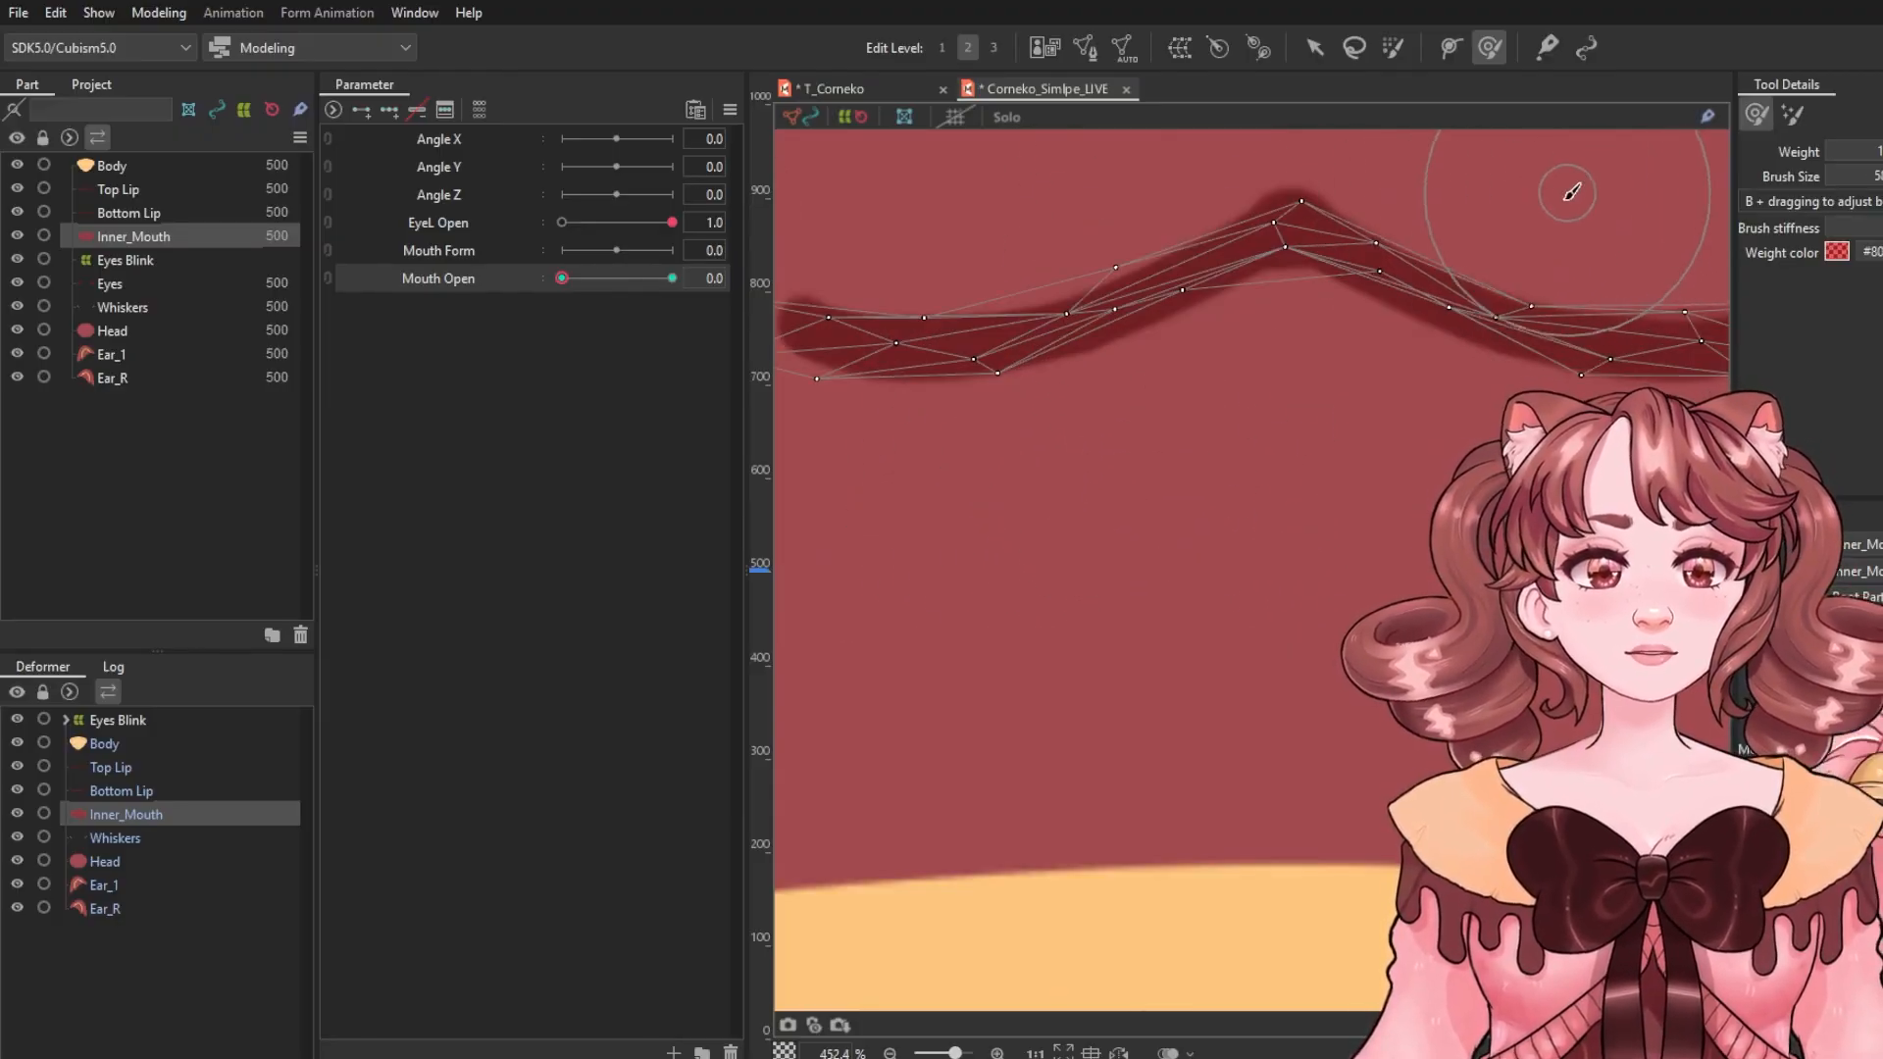
{"action": "scroll", "coordinate": [1520, 245], "scroll_direction": "up", "scroll_amount": 1}
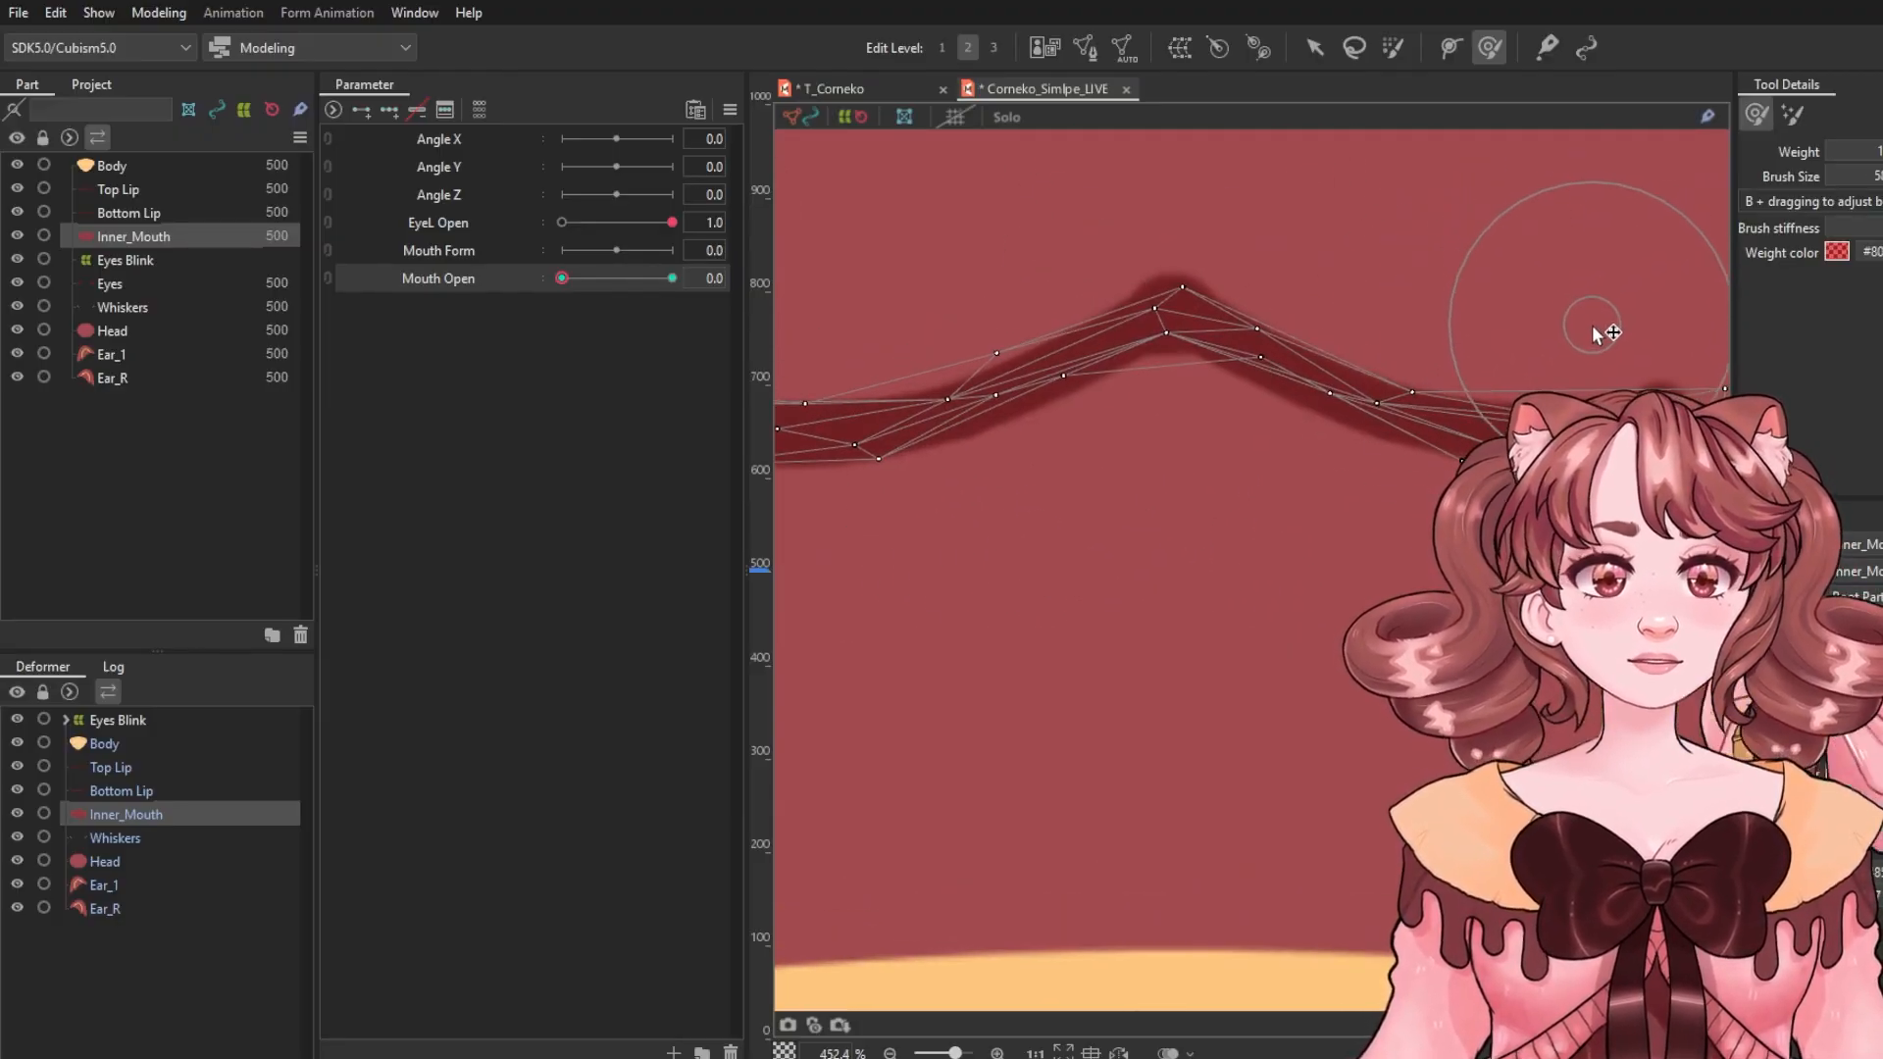
{"action": "scroll", "coordinate": [1368, 302], "scroll_direction": "down", "scroll_amount": 2}
{"action": "left_click_drag", "start_coordinate": [1397, 345], "coordinate": [1350, 410]}
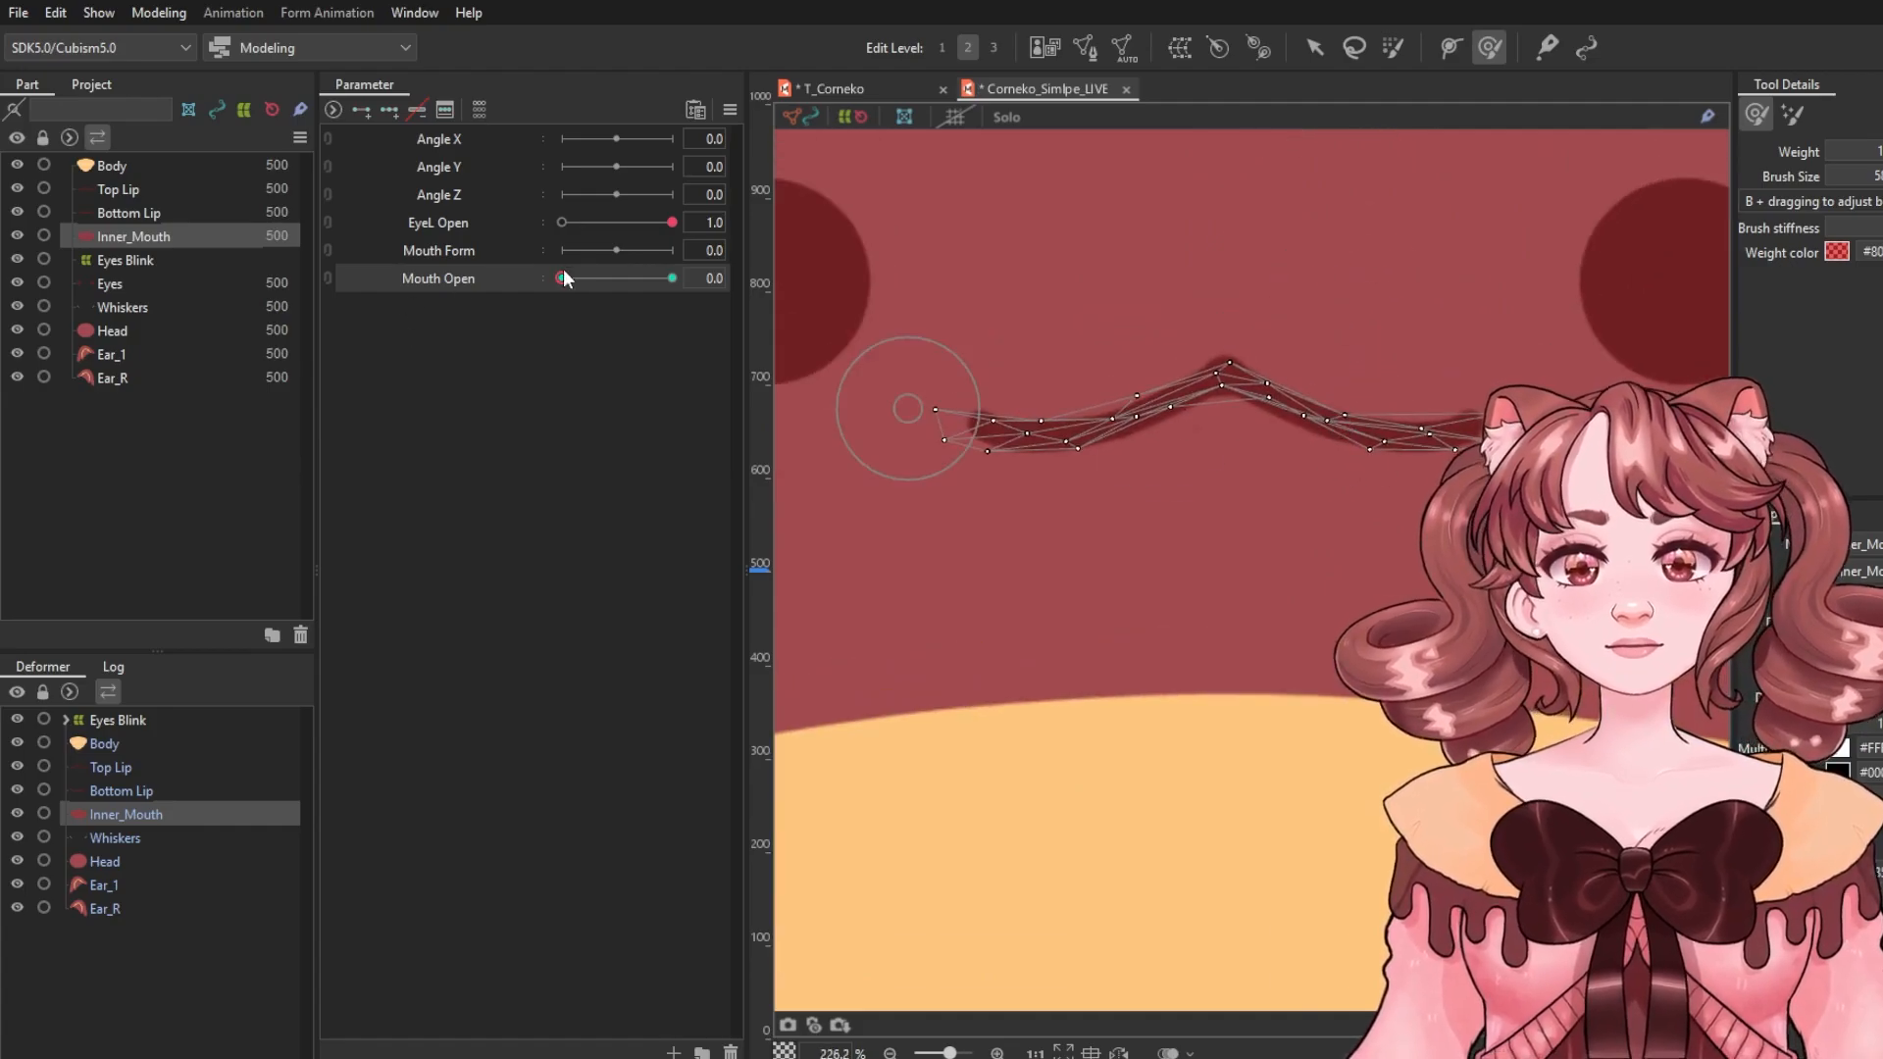
{"action": "mouse_move", "coordinate": [564, 279]}
{"action": "left_mouse_down"}
{"action": "mouse_move", "coordinate": [738, 302]}
{"action": "mouse_move", "coordinate": [551, 300]}
{"action": "left_mouse_up"}
{"action": "key", "text": "v"}
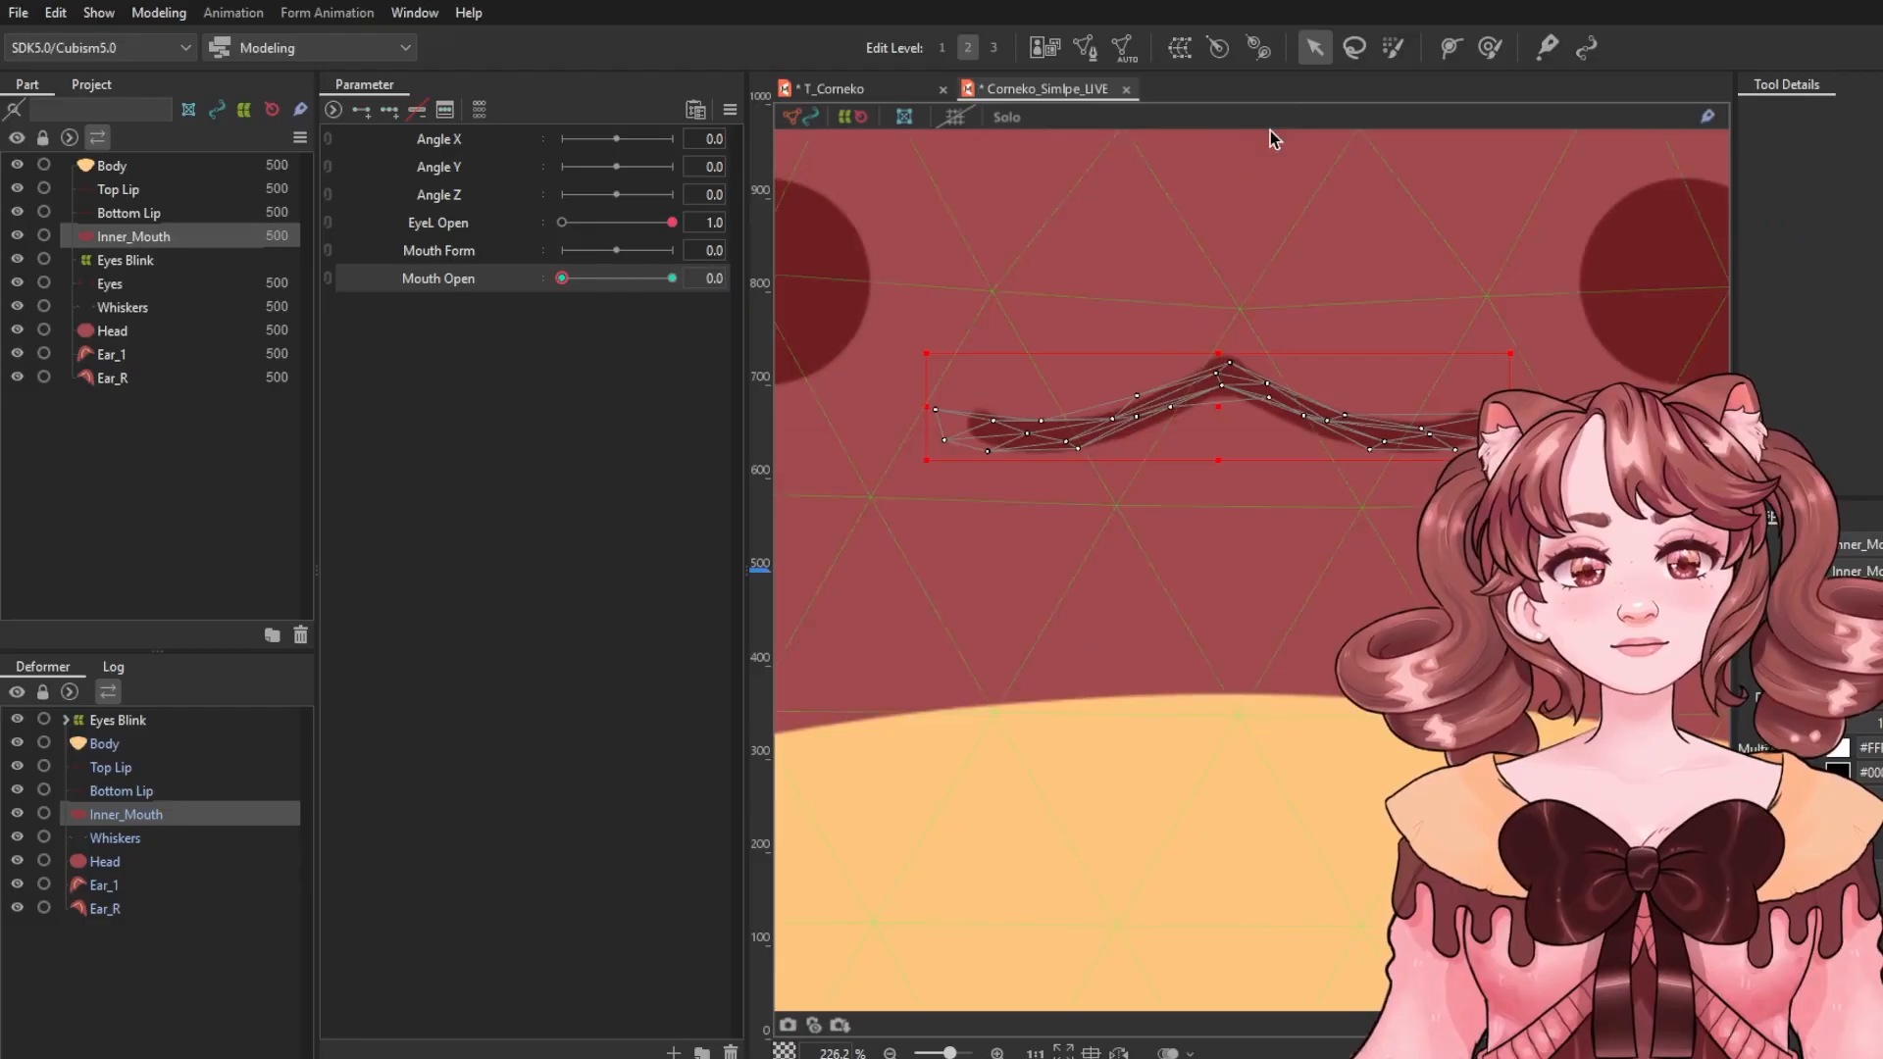
{"action": "scroll", "coordinate": [1198, 387], "scroll_direction": "down", "scroll_amount": 4}
{"action": "left_click", "coordinate": [1602, 296]}
{"action": "scroll", "coordinate": [1221, 343], "scroll_direction": "up", "scroll_amount": 1}
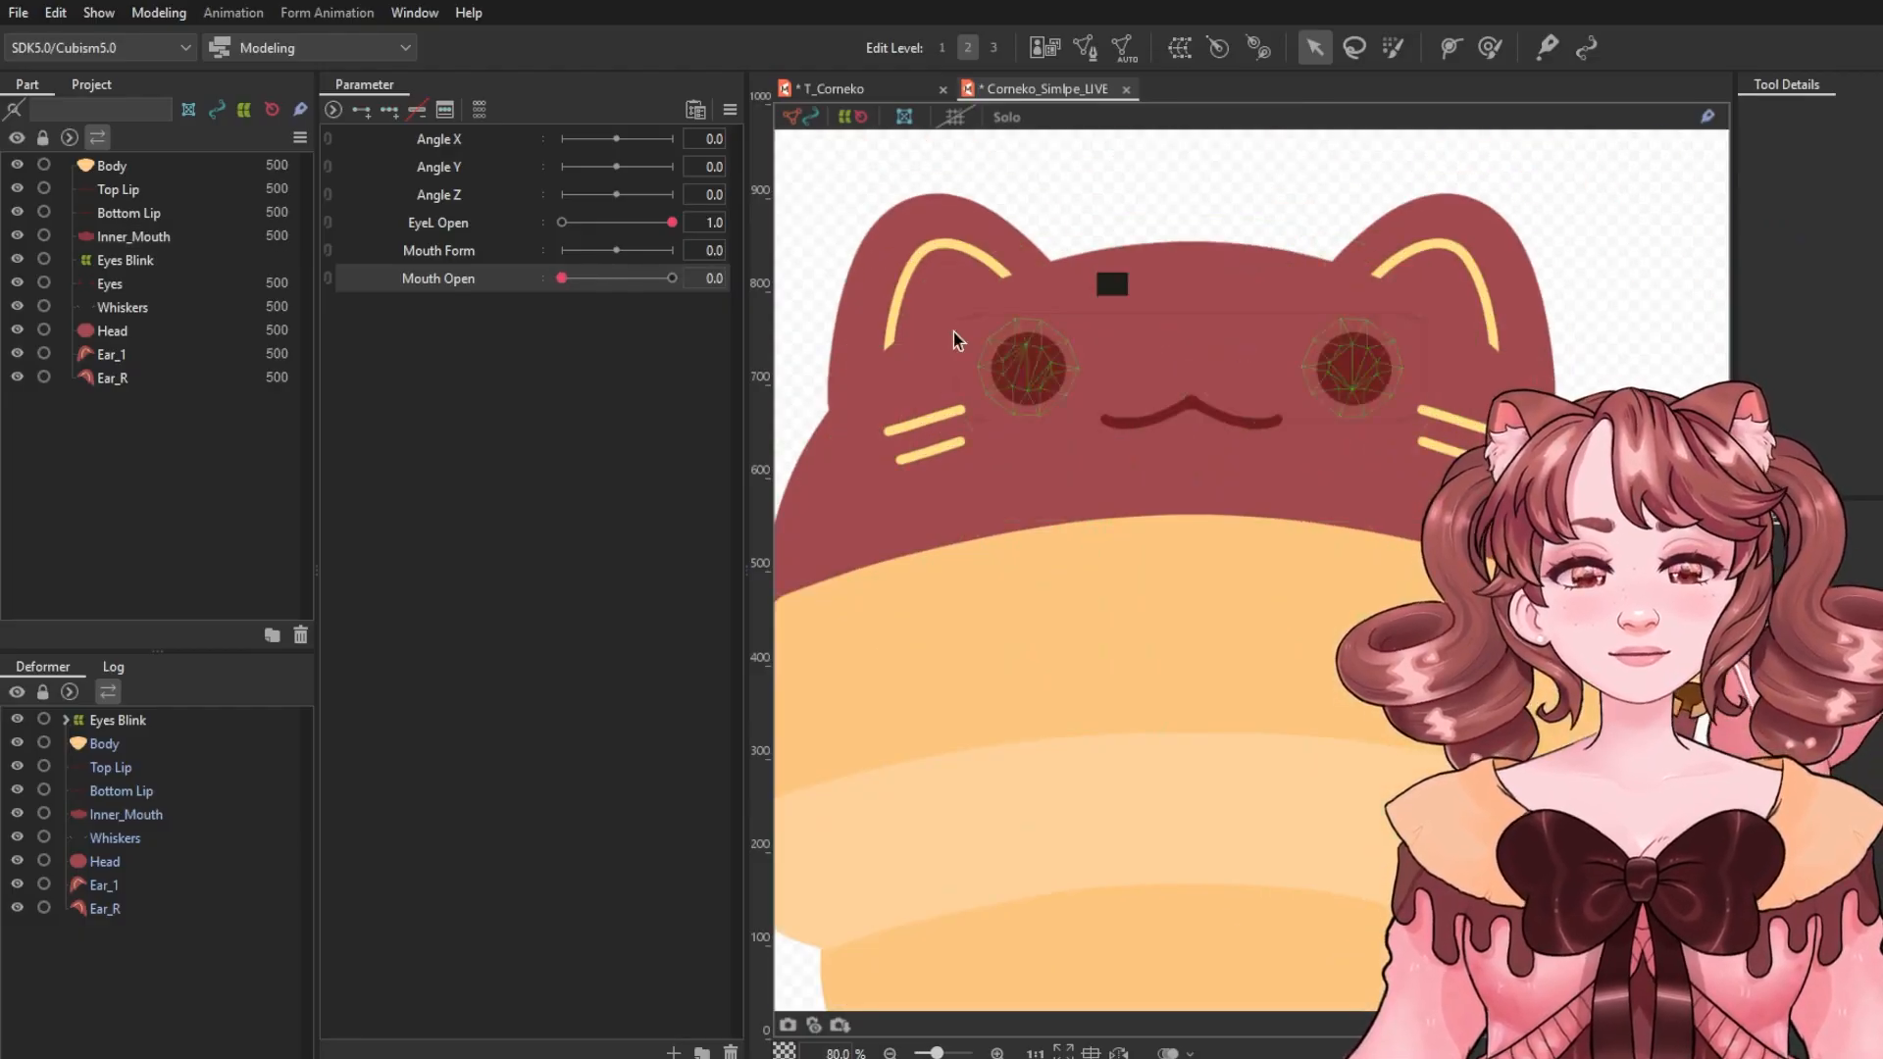
{"action": "mouse_move", "coordinate": [562, 279]}
{"action": "left_mouse_down"}
{"action": "mouse_move", "coordinate": [695, 283]}
{"action": "mouse_move", "coordinate": [546, 283]}
{"action": "left_mouse_up"}
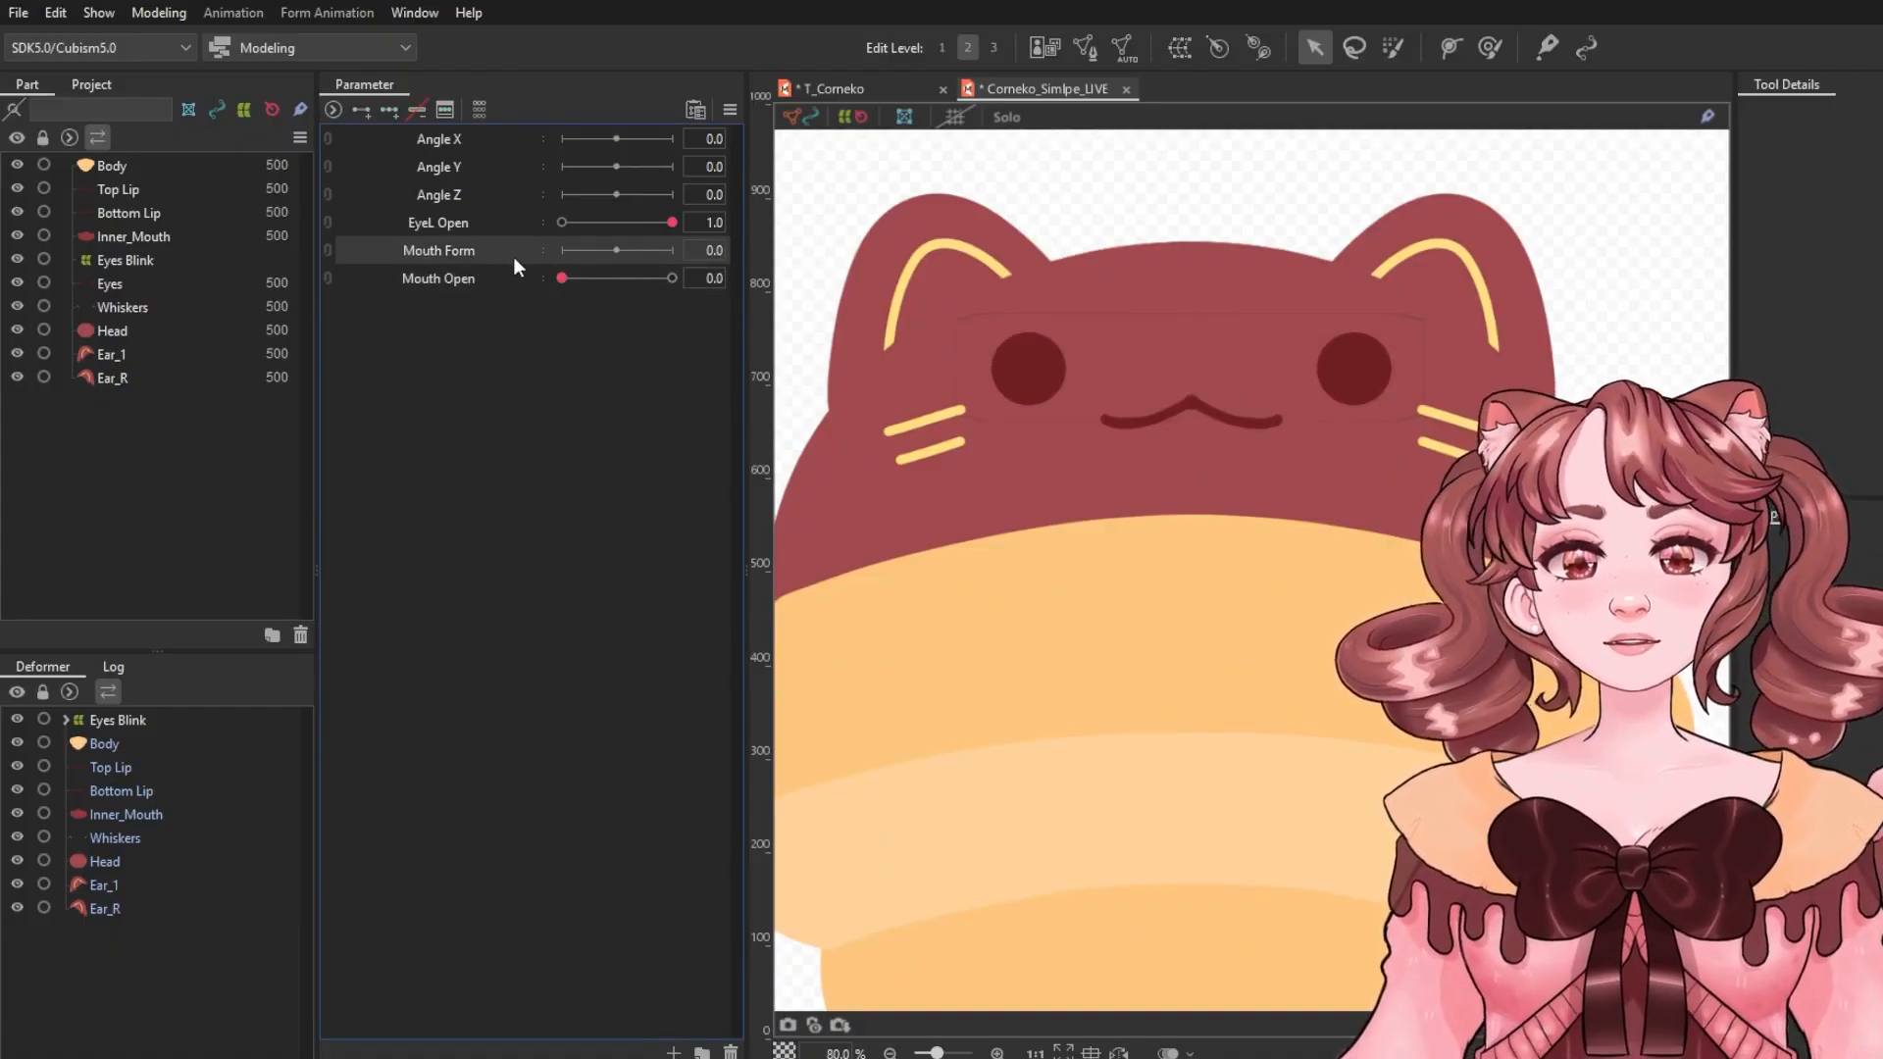
Select Top Lip, Bottom Lip and Inner_Mouth, add three keys to Mouth Form, and set Mouth Form to -1.0.
{"action": "left_click", "coordinate": [142, 770]}
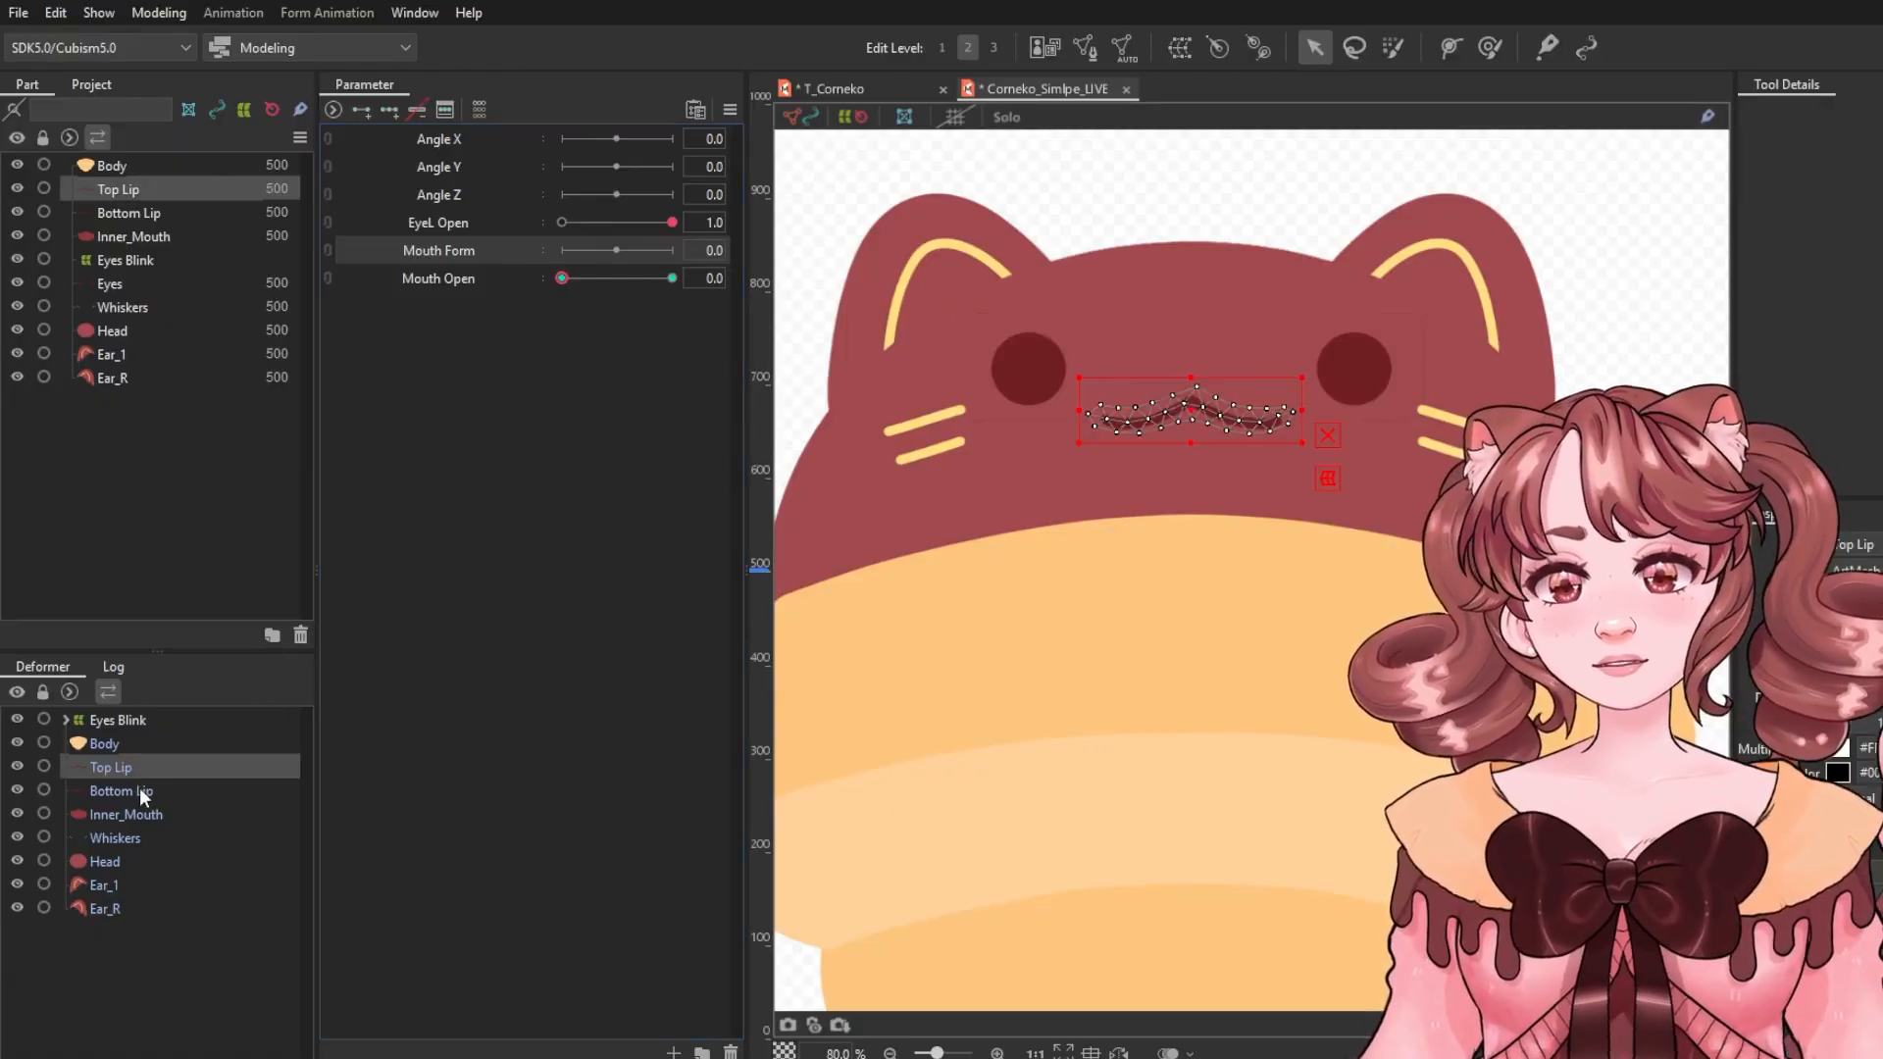
{"action": "left_click", "coordinate": [131, 814], "text": "shift"}
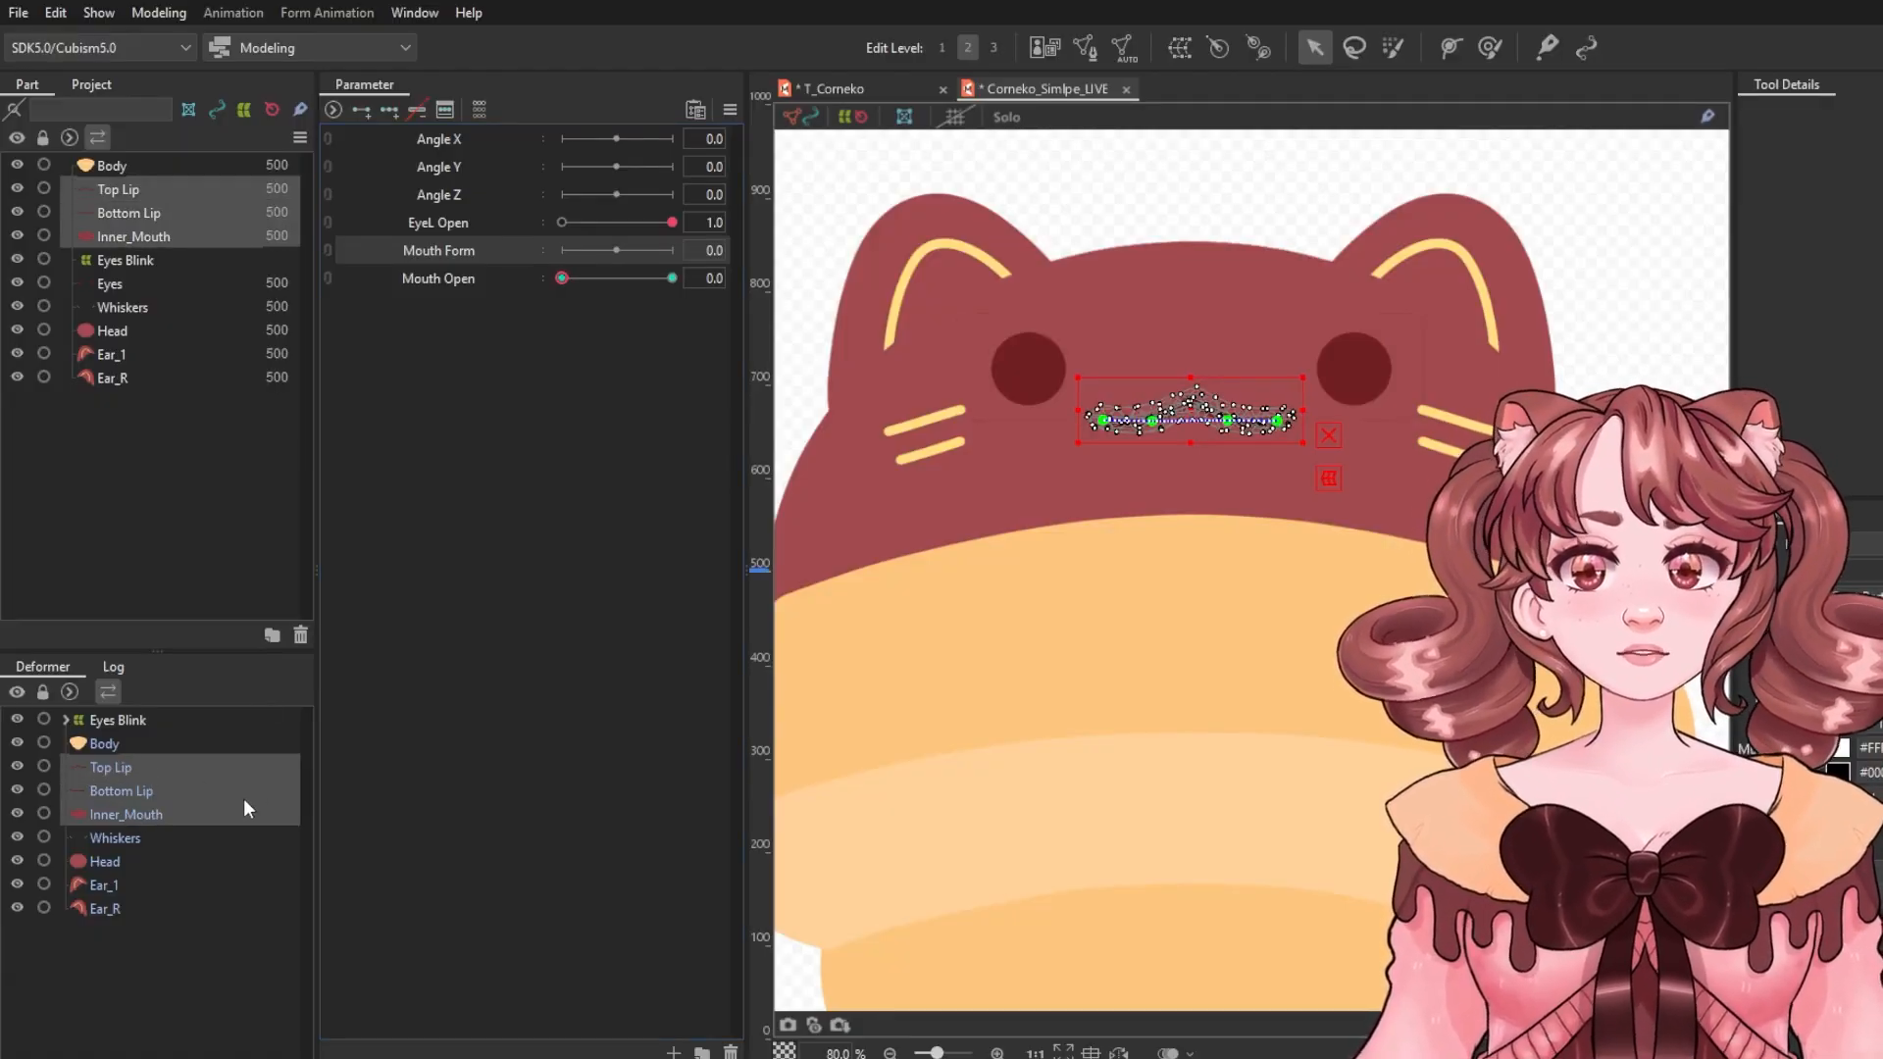
{"action": "left_click", "coordinate": [390, 109]}
{"action": "left_click", "coordinate": [1589, 383]}
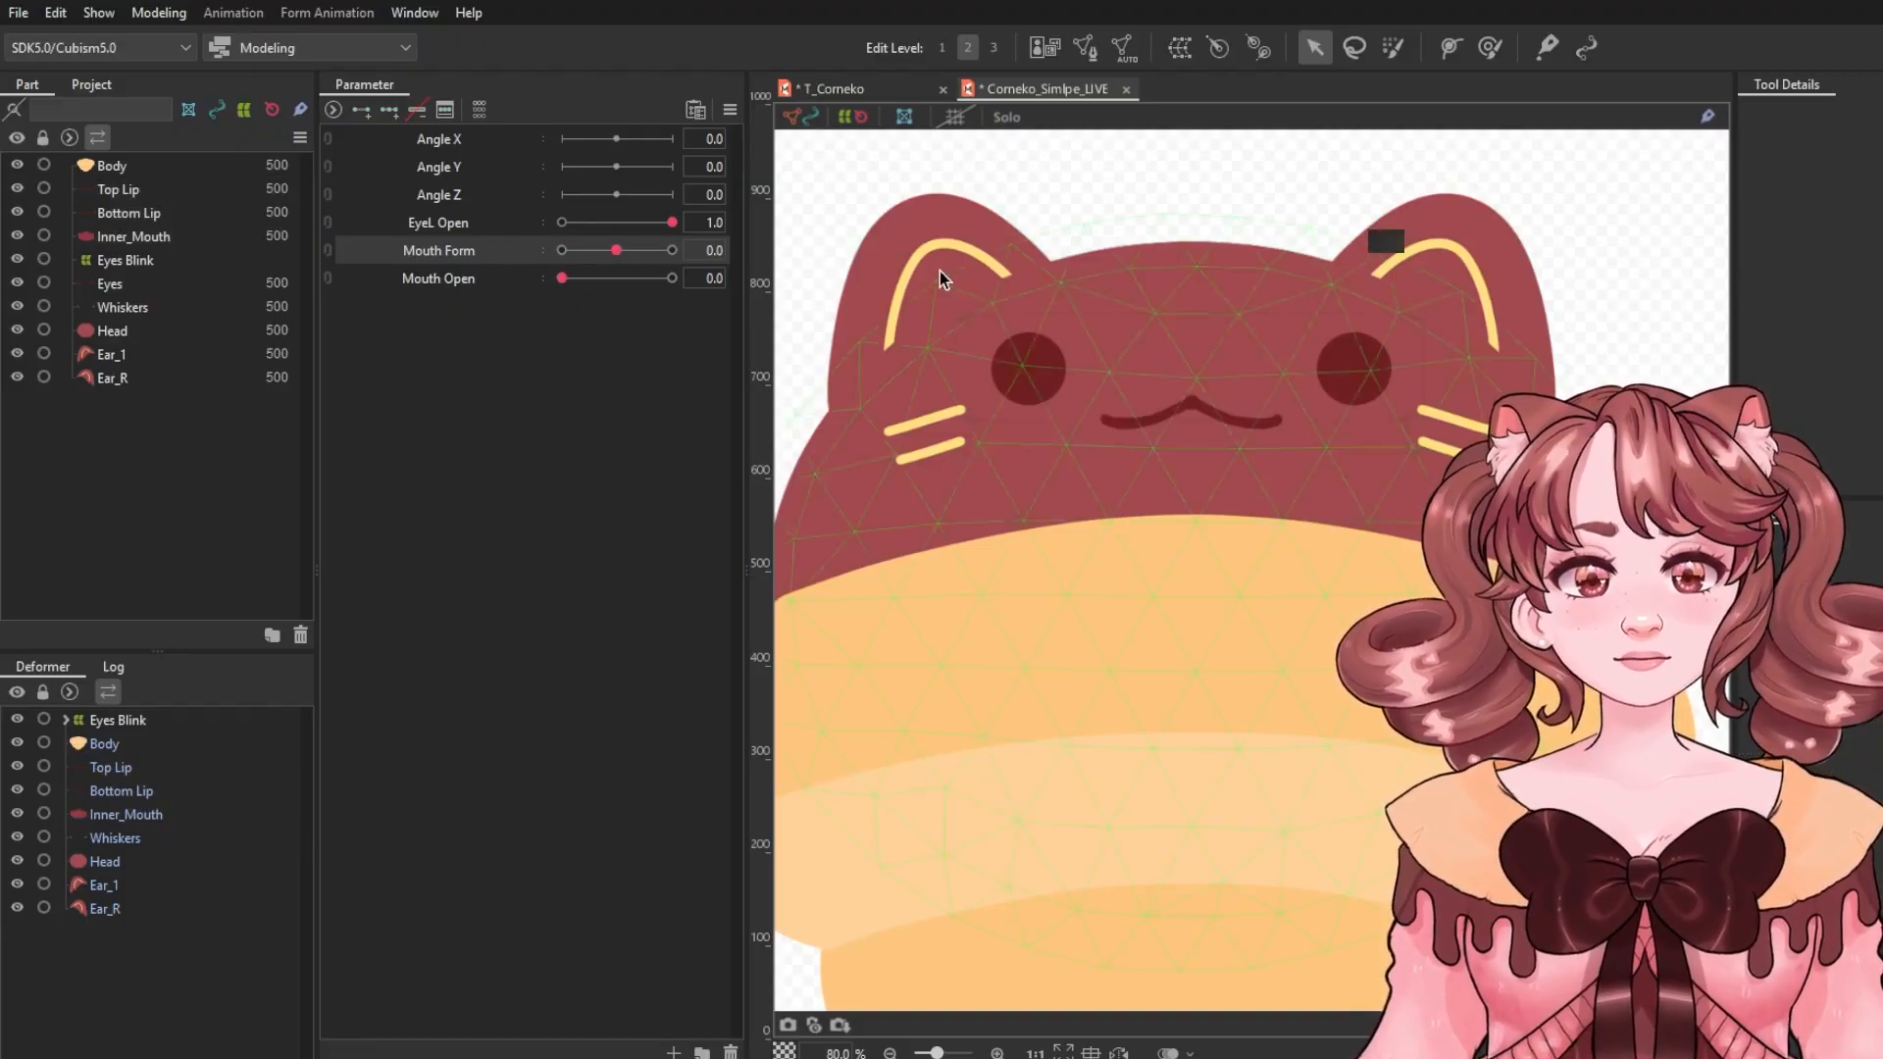
{"action": "left_click", "coordinate": [561, 250]}
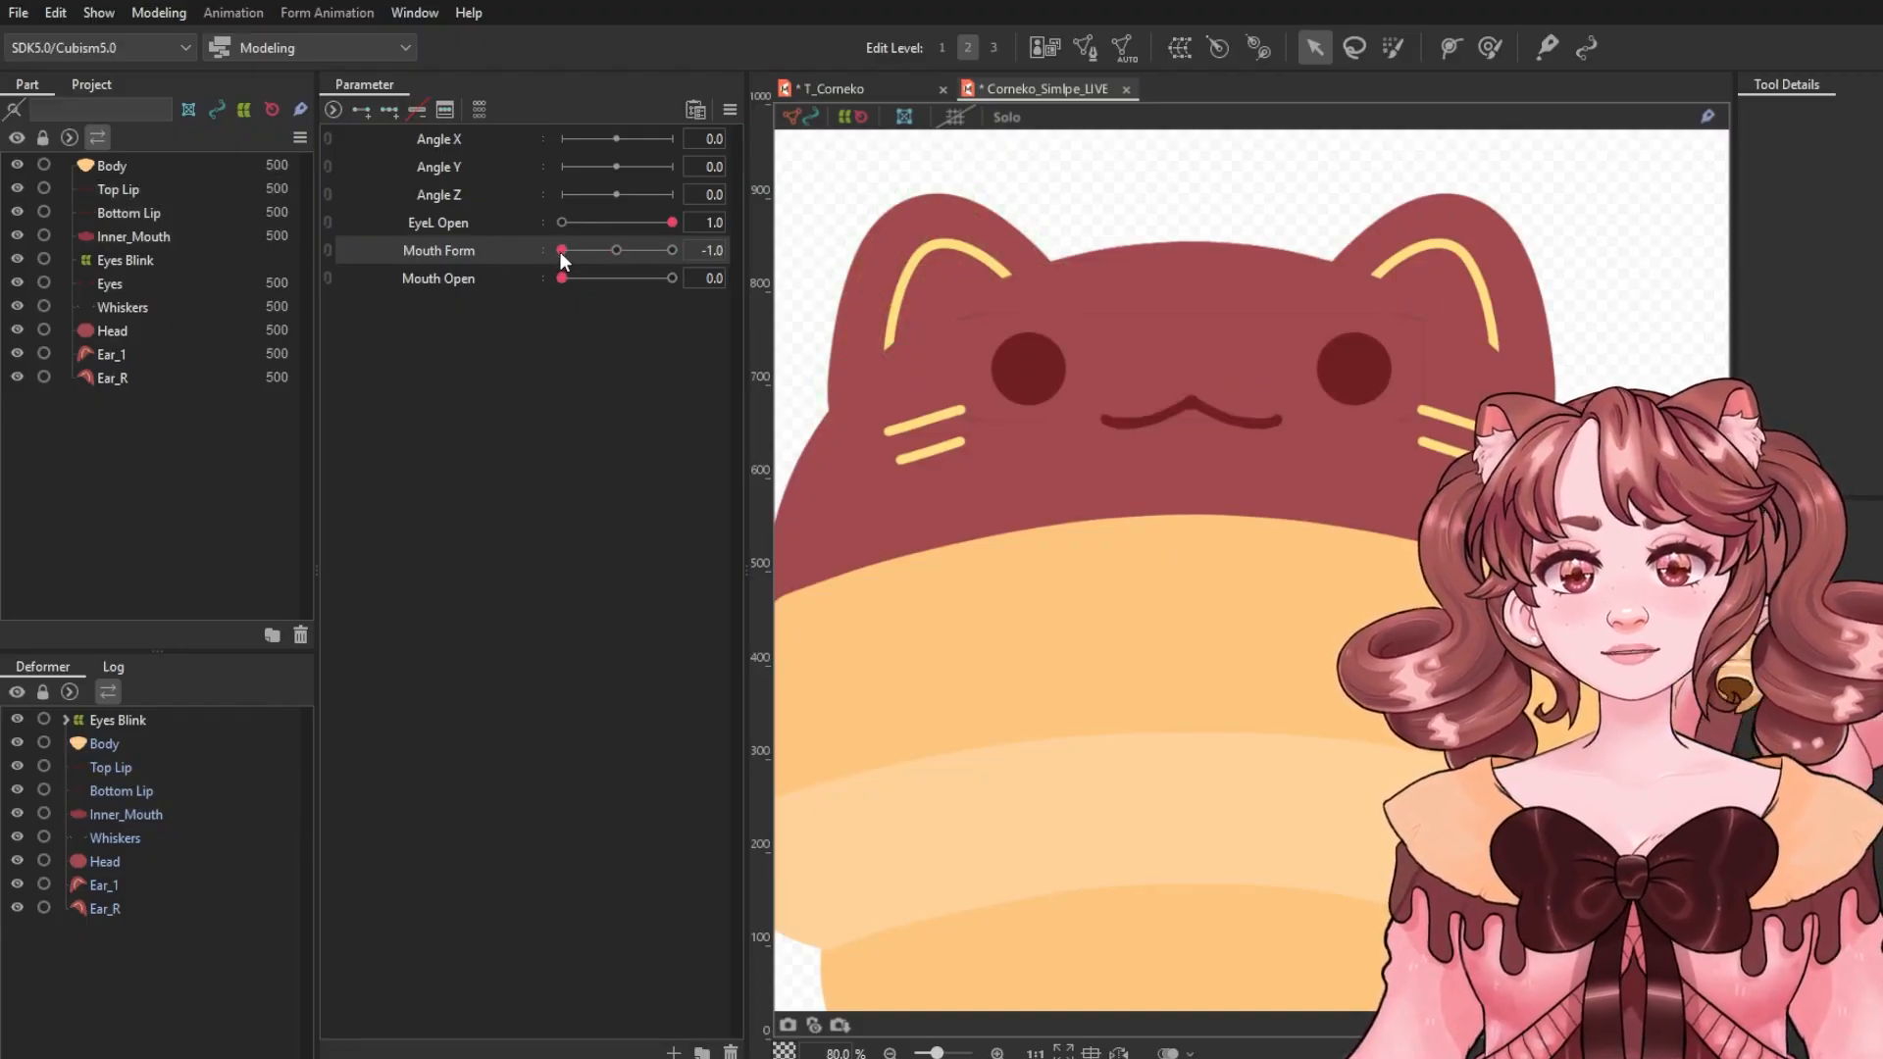
{"action": "scroll", "coordinate": [1259, 431], "scroll_direction": "up", "scroll_amount": 5}
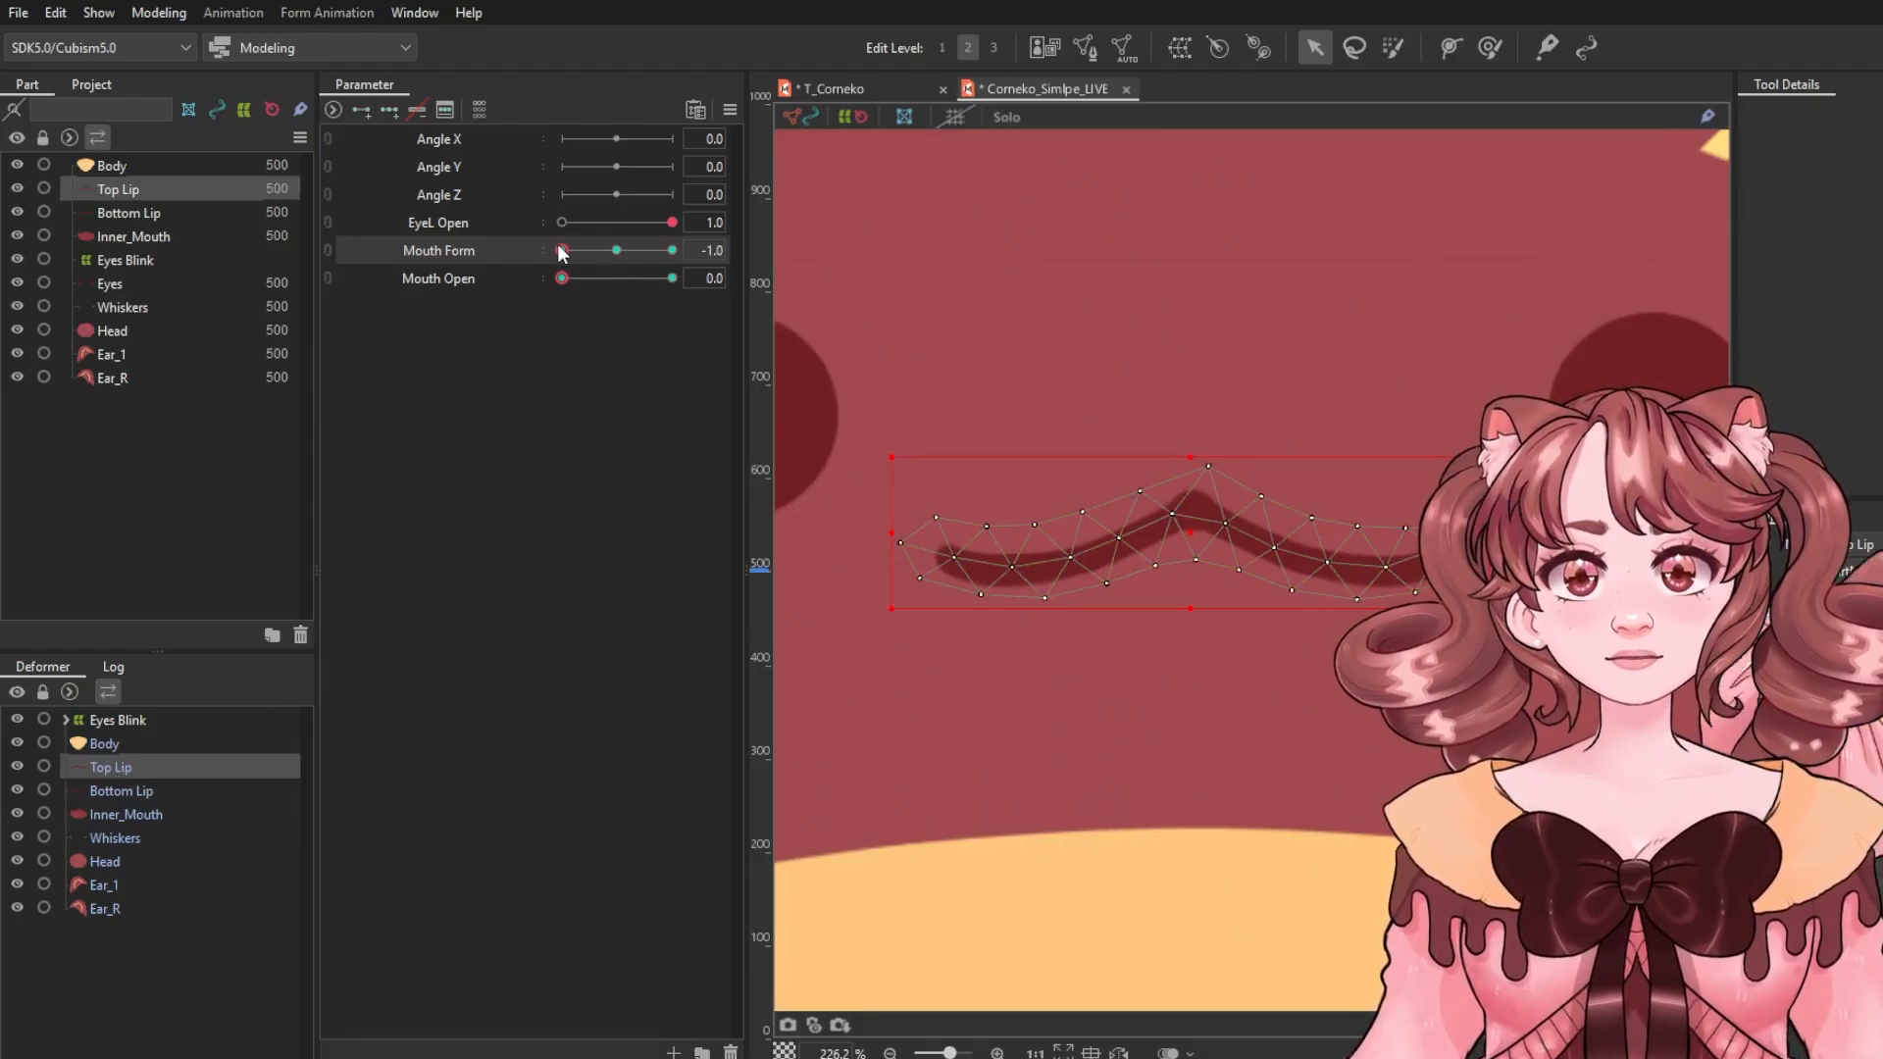
Add a deform path along the Top Lip and pull both ends down so the lip curves into a frown at Mouth Form -1.0.
{"action": "left_click", "coordinate": [1451, 47]}
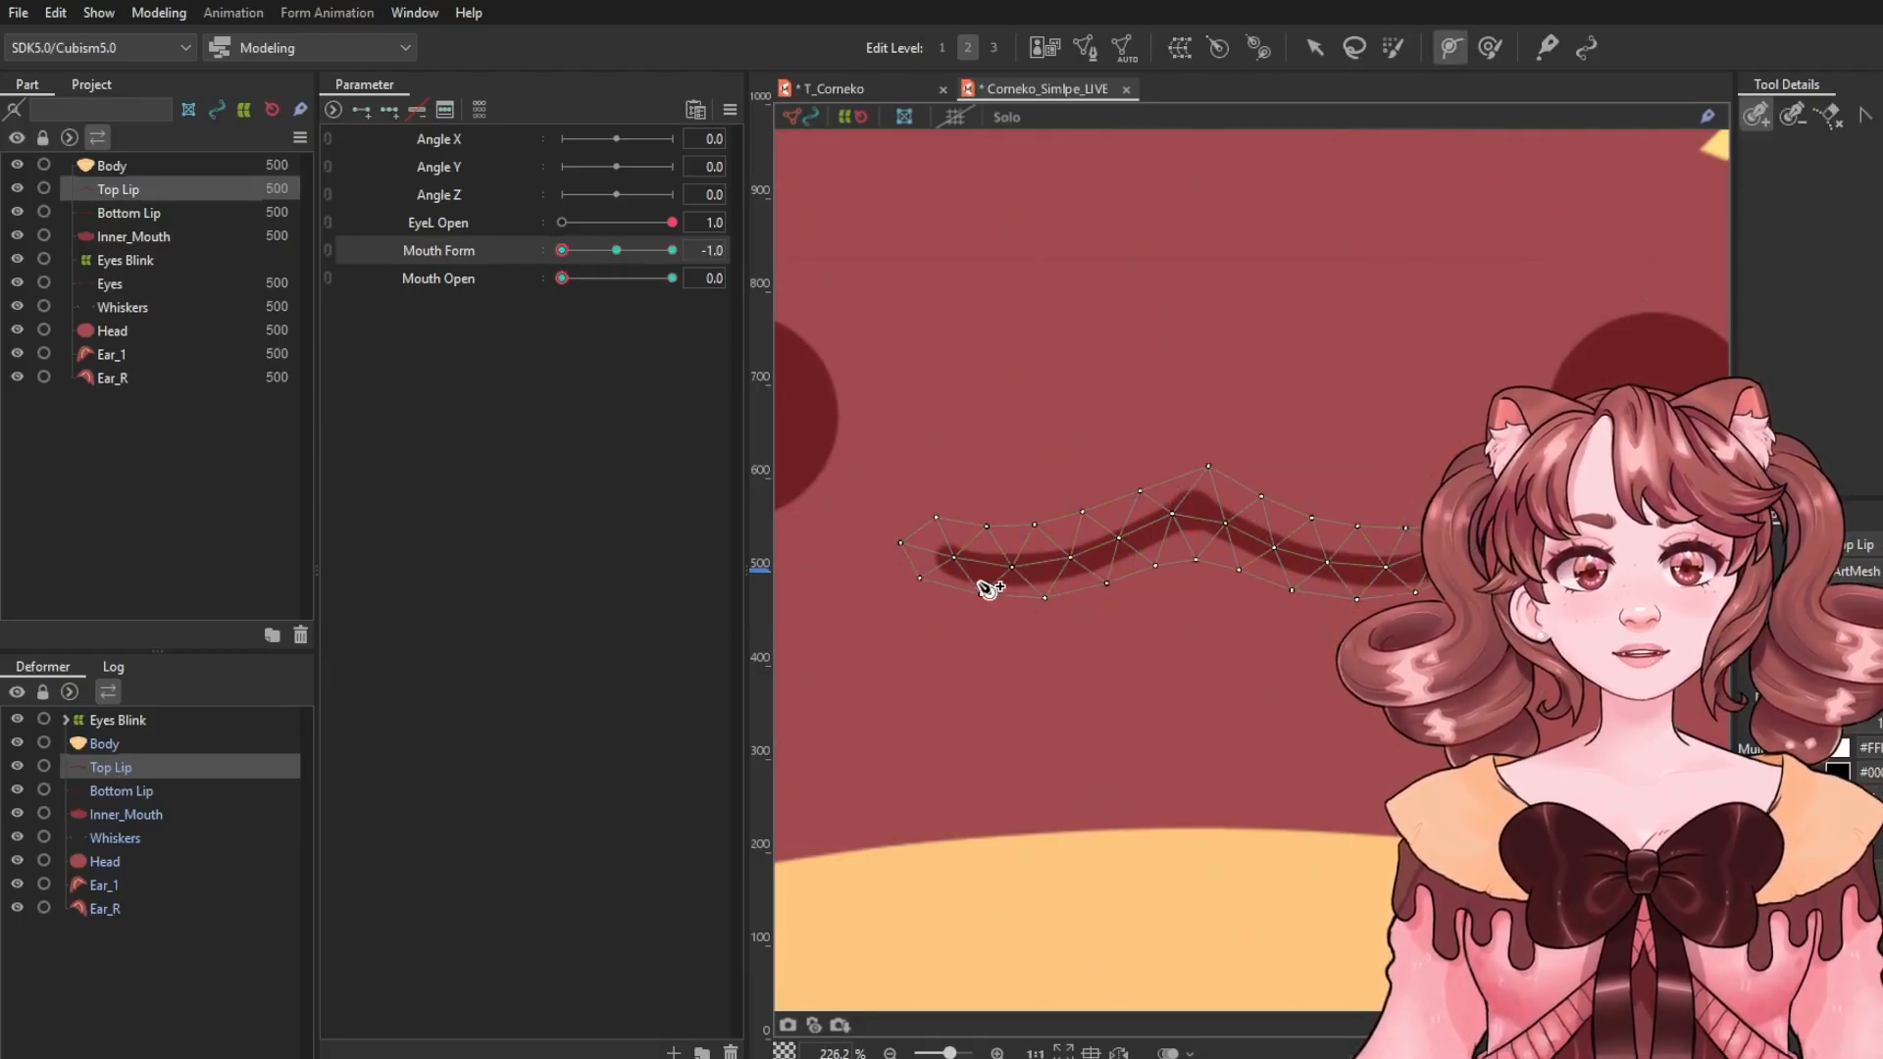
{"action": "left_click", "coordinate": [941, 559]}
{"action": "left_click", "coordinate": [1062, 566]}
{"action": "left_click", "coordinate": [1199, 509]}
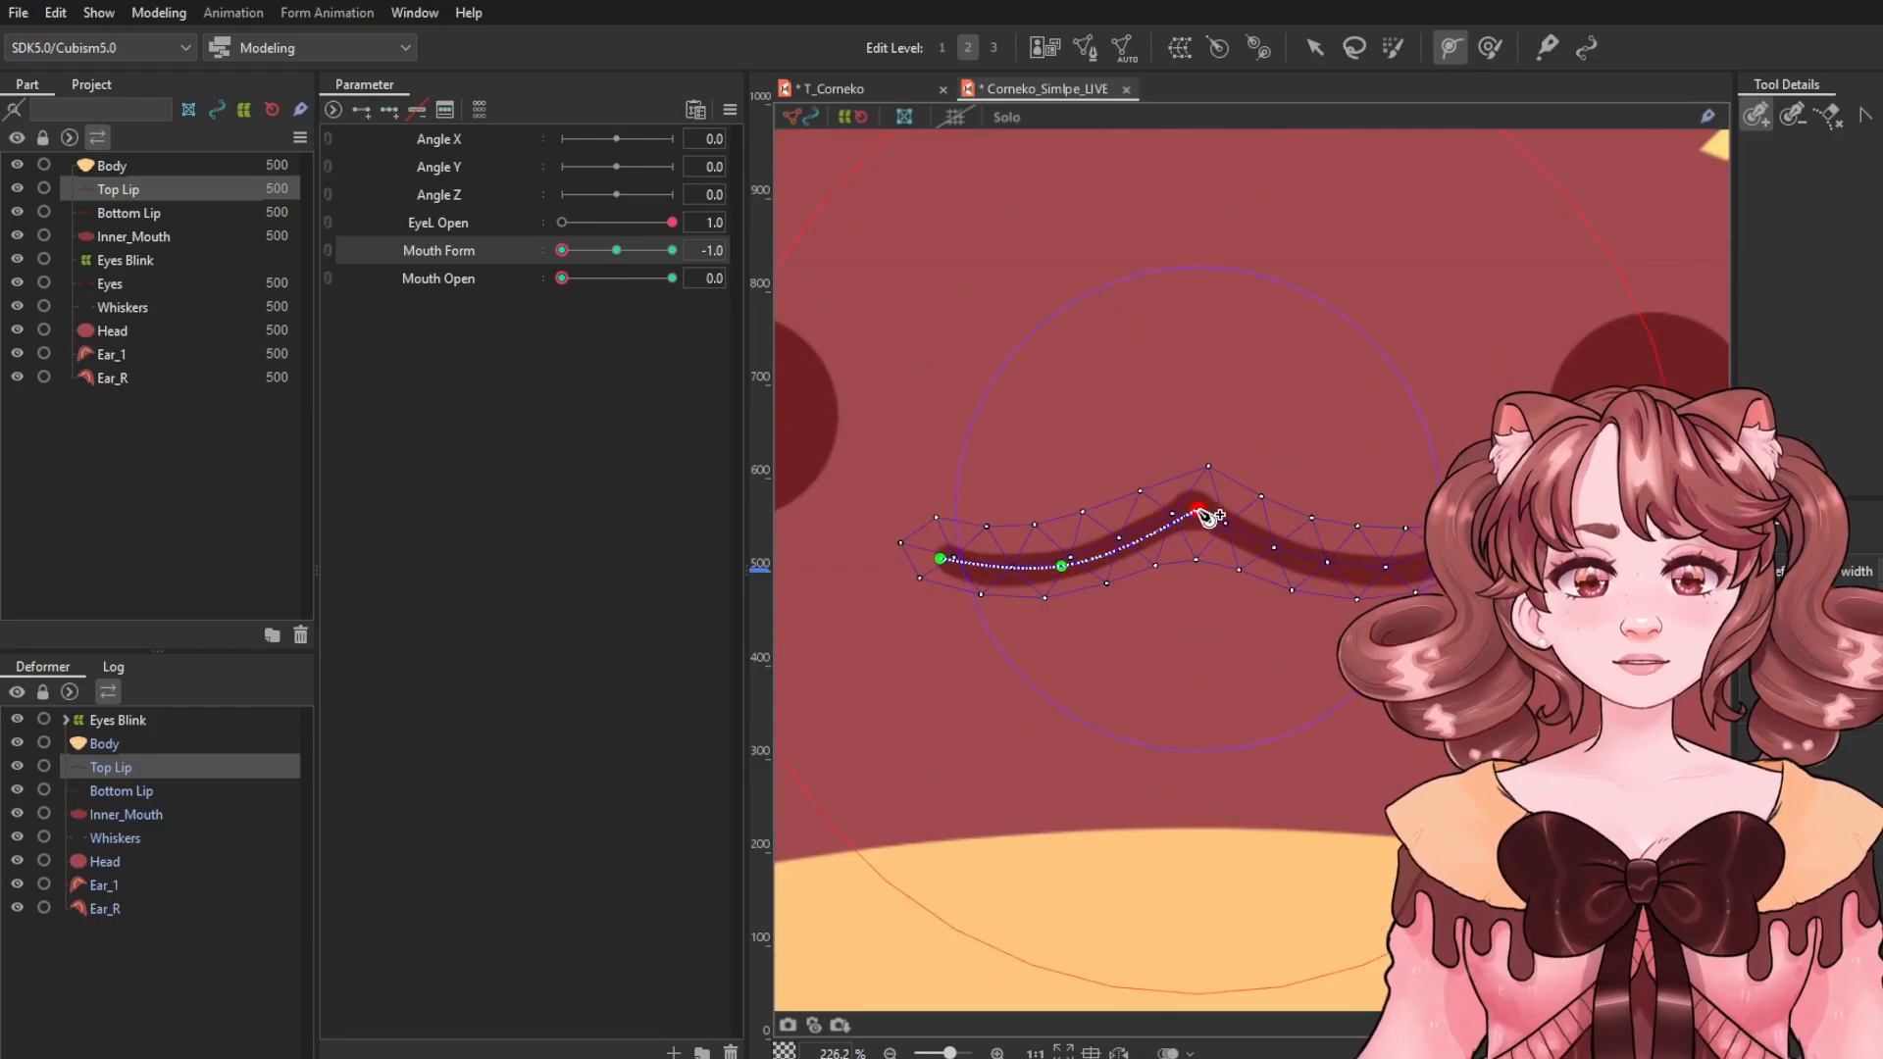
{"action": "left_click", "coordinate": [1299, 556]}
{"action": "left_click", "coordinate": [1314, 47]}
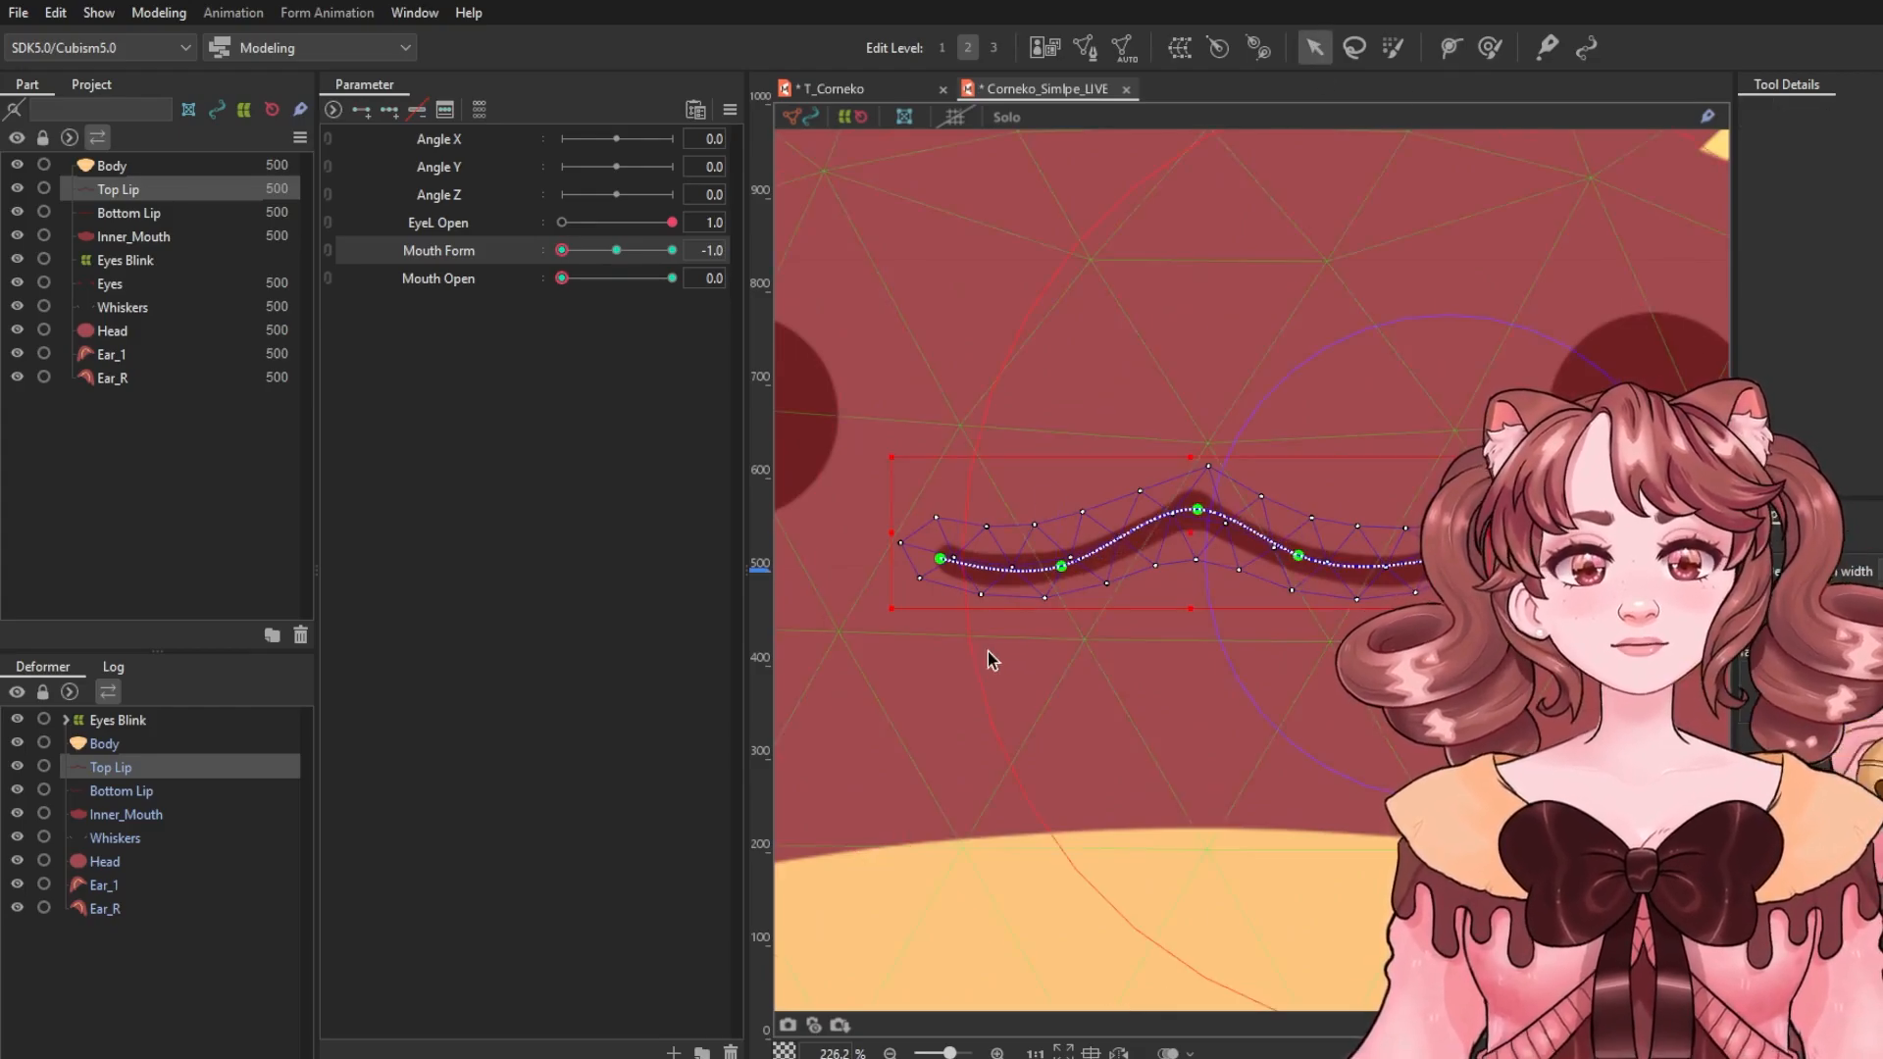
{"action": "left_click_drag", "start_coordinate": [941, 559], "coordinate": [973, 624]}
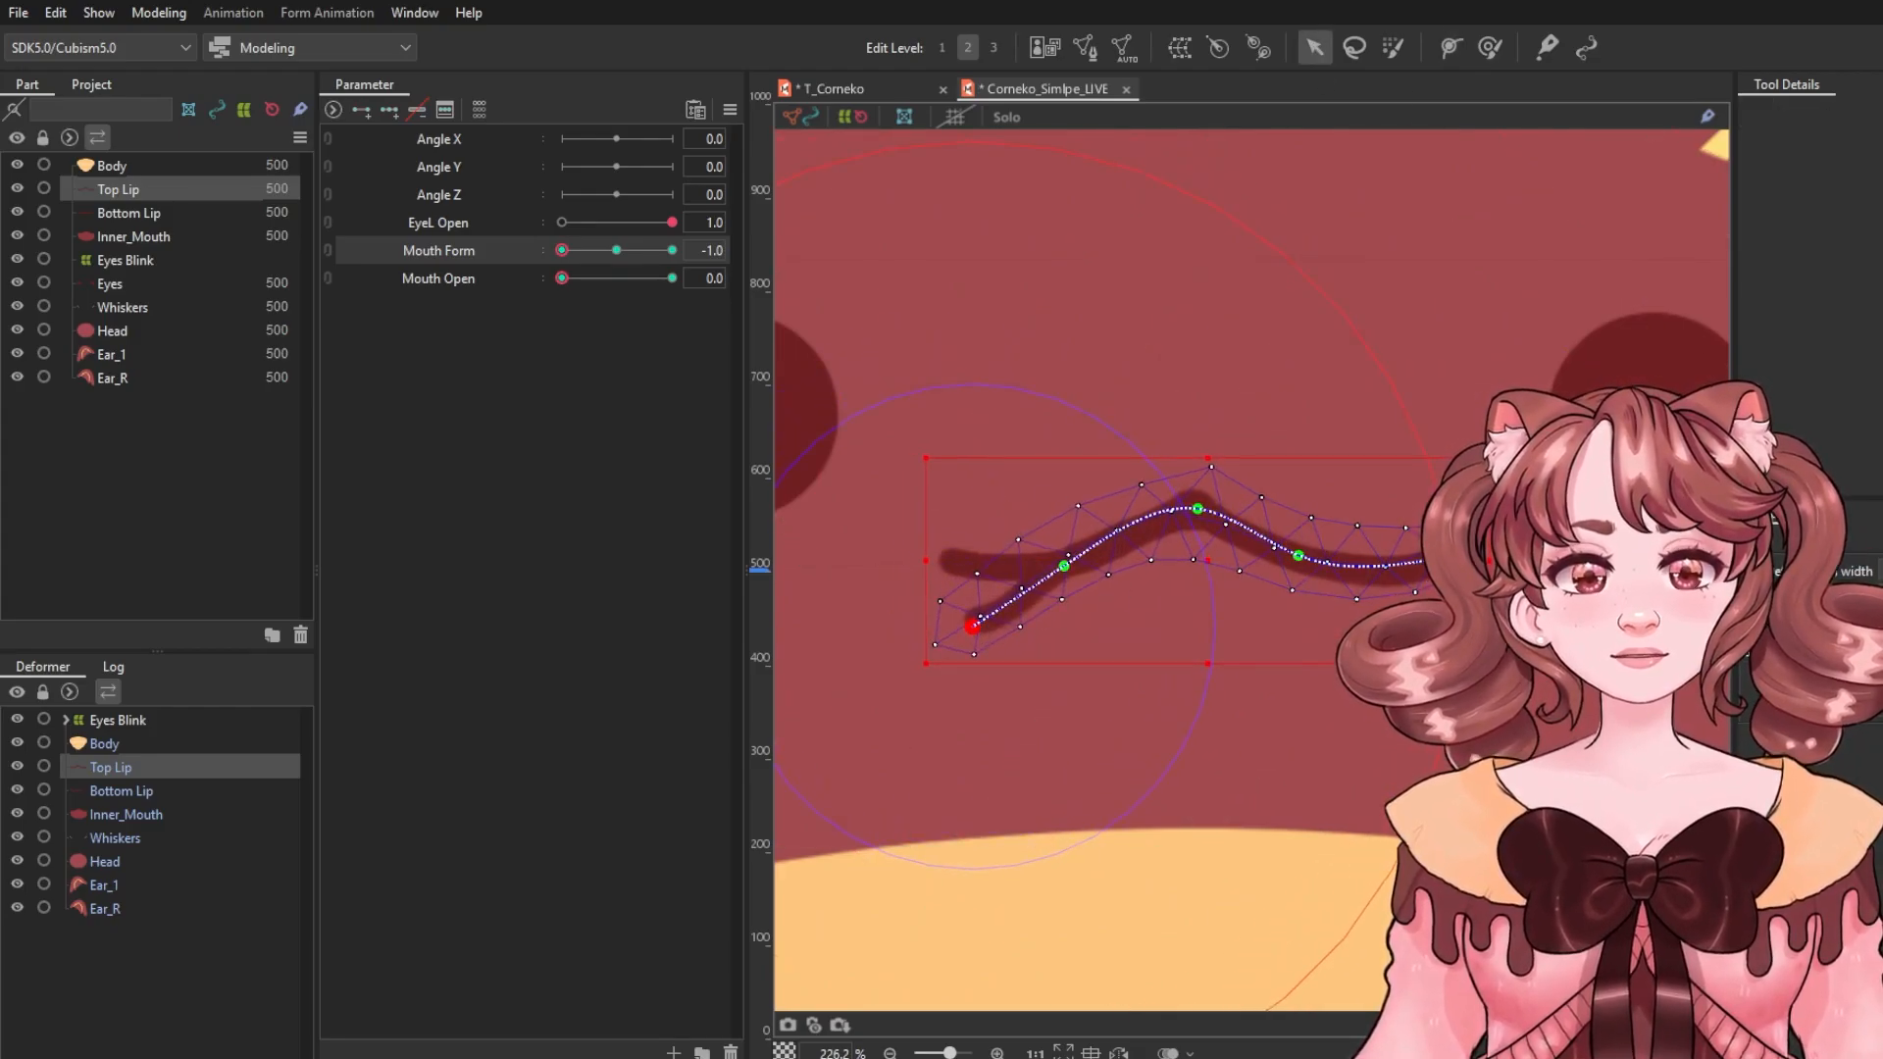
{"action": "left_click_drag", "start_coordinate": [1416, 636], "coordinate": [1407, 644]}
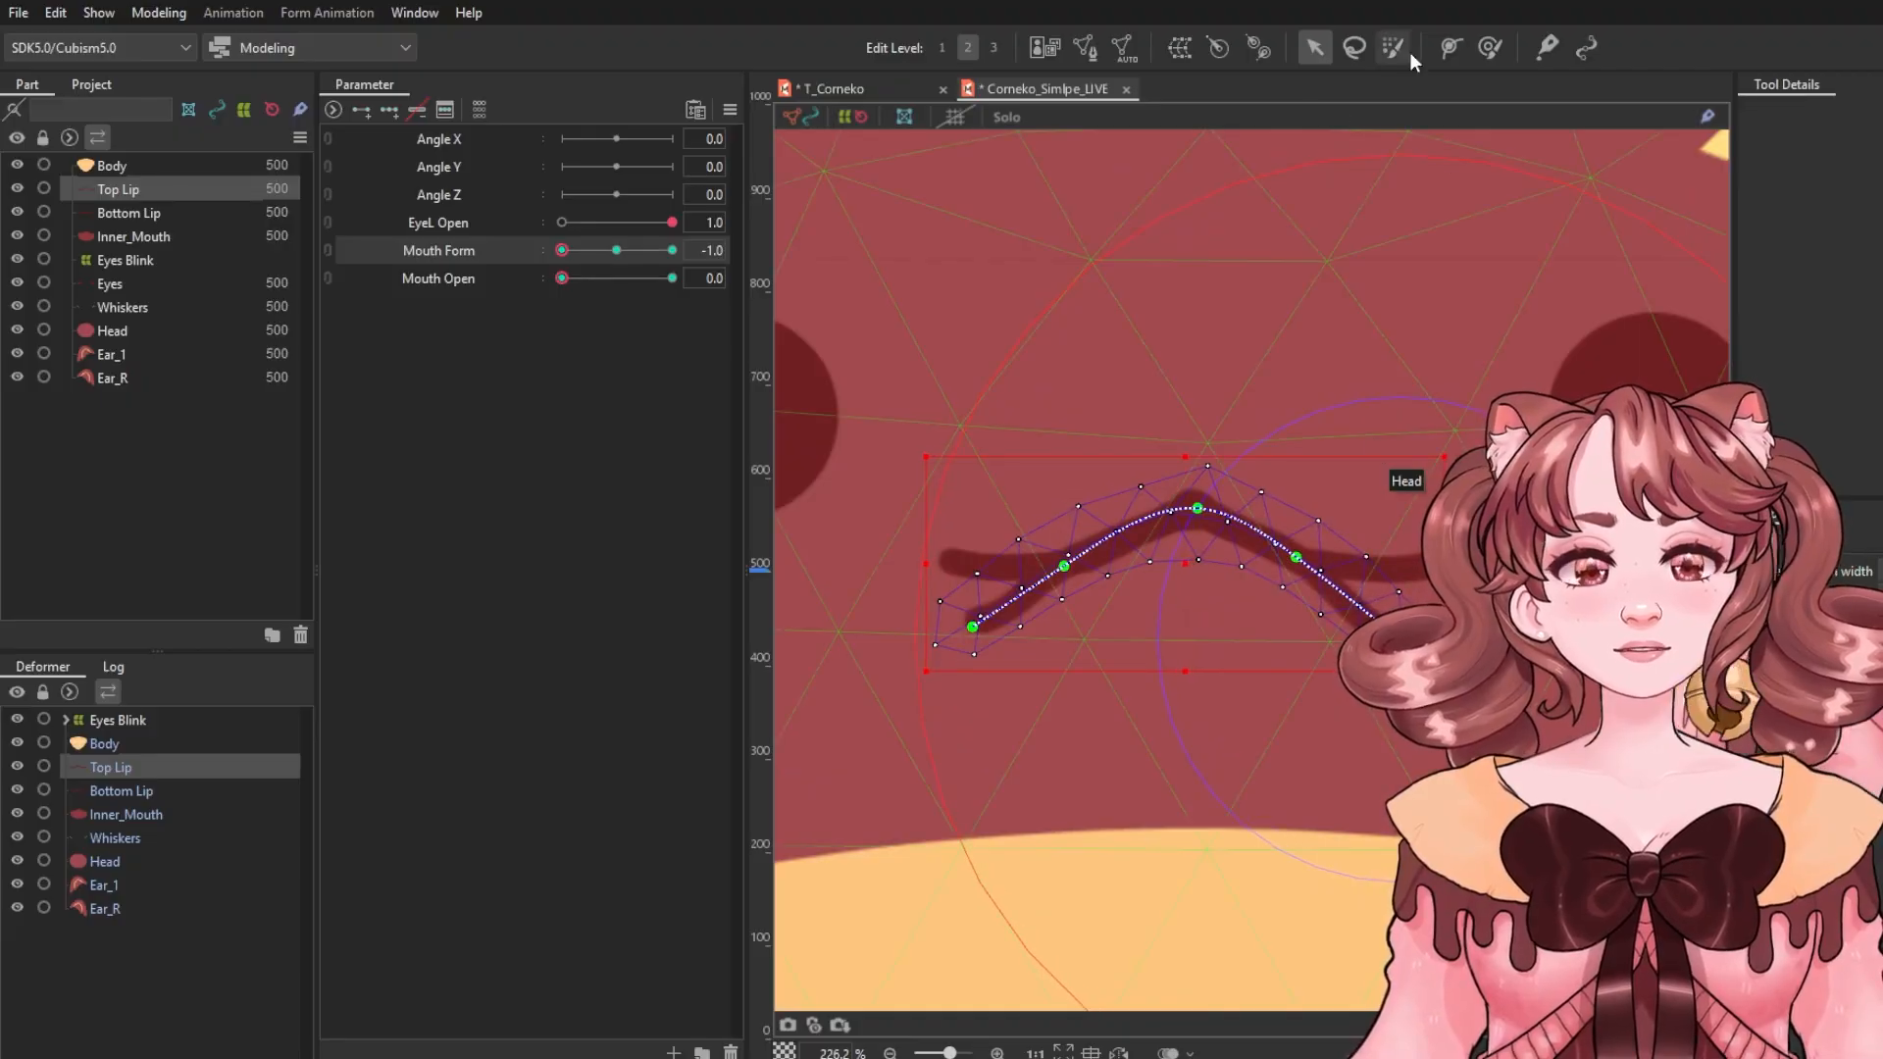
Refine the Top Lip's frown by adjusting its deform path points and nudging the inner points down.
{"action": "left_click", "coordinate": [1451, 47]}
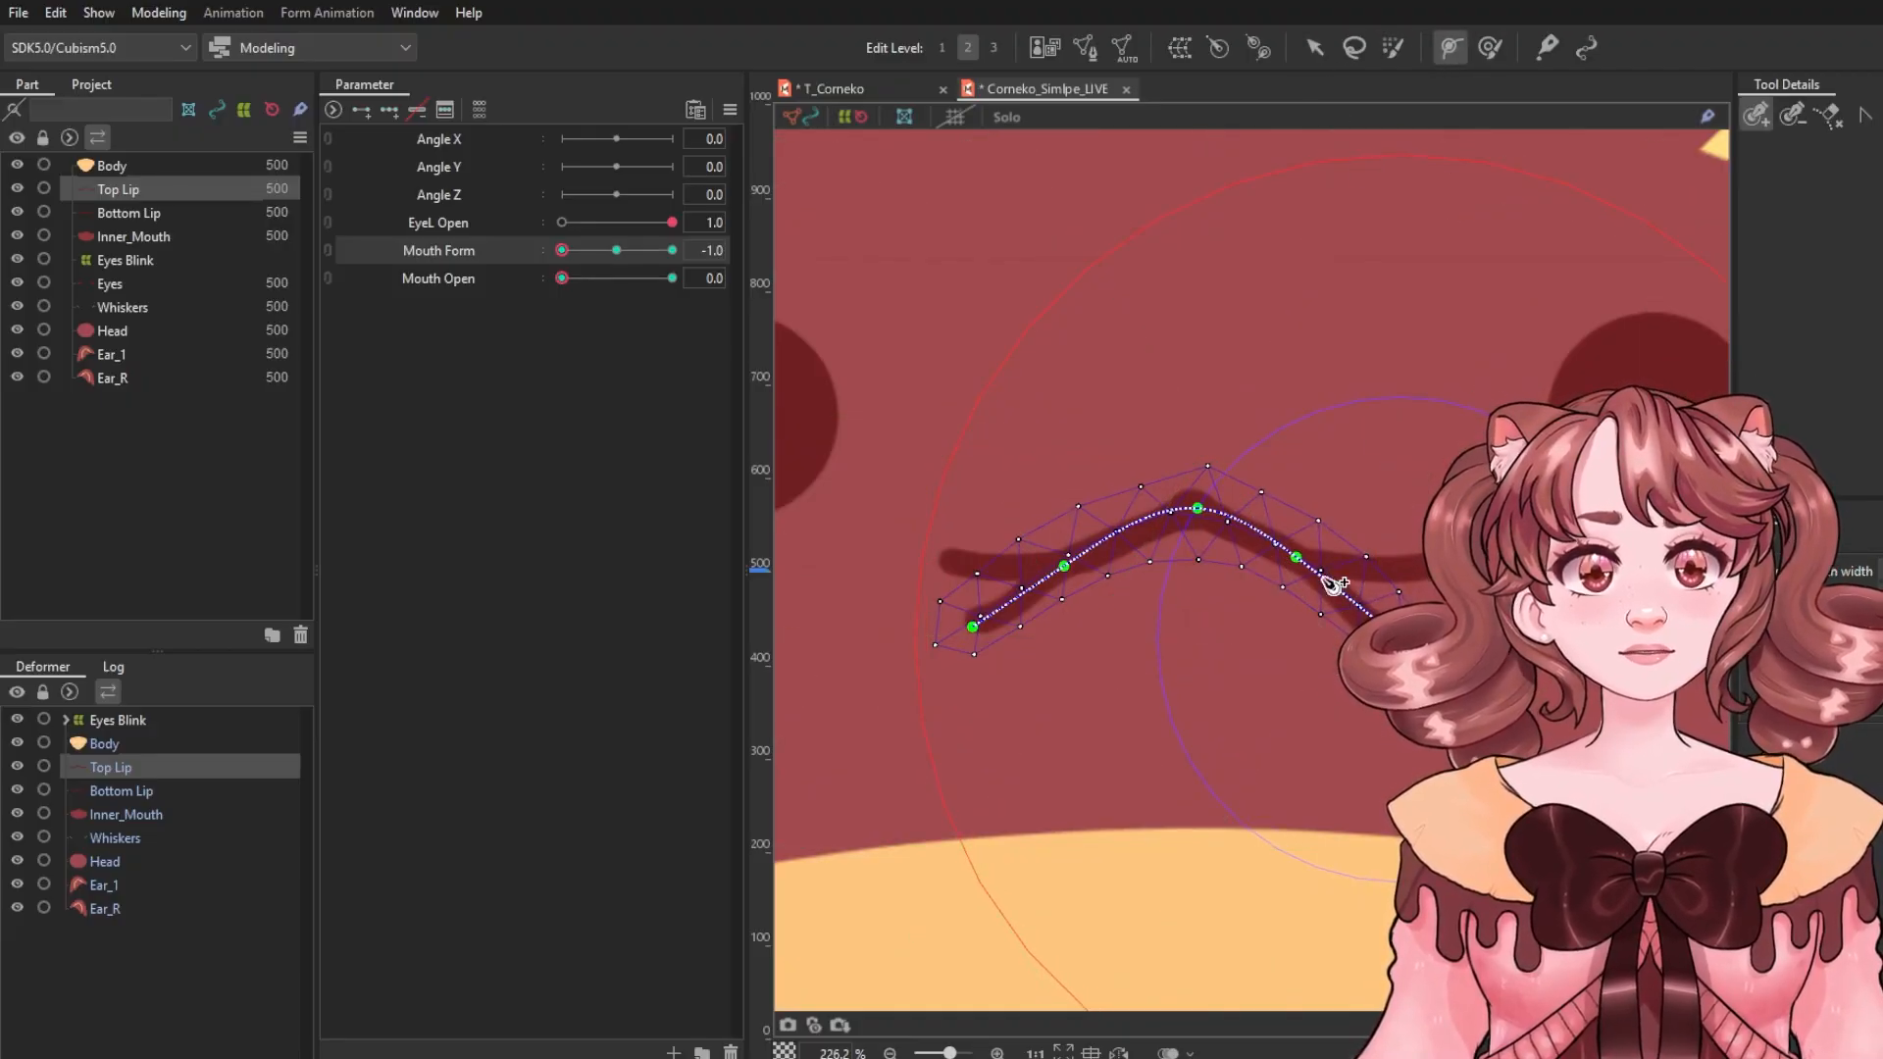
{"action": "left_click_drag", "start_coordinate": [1296, 557], "coordinate": [1345, 530]}
{"action": "left_click", "coordinate": [1348, 493]}
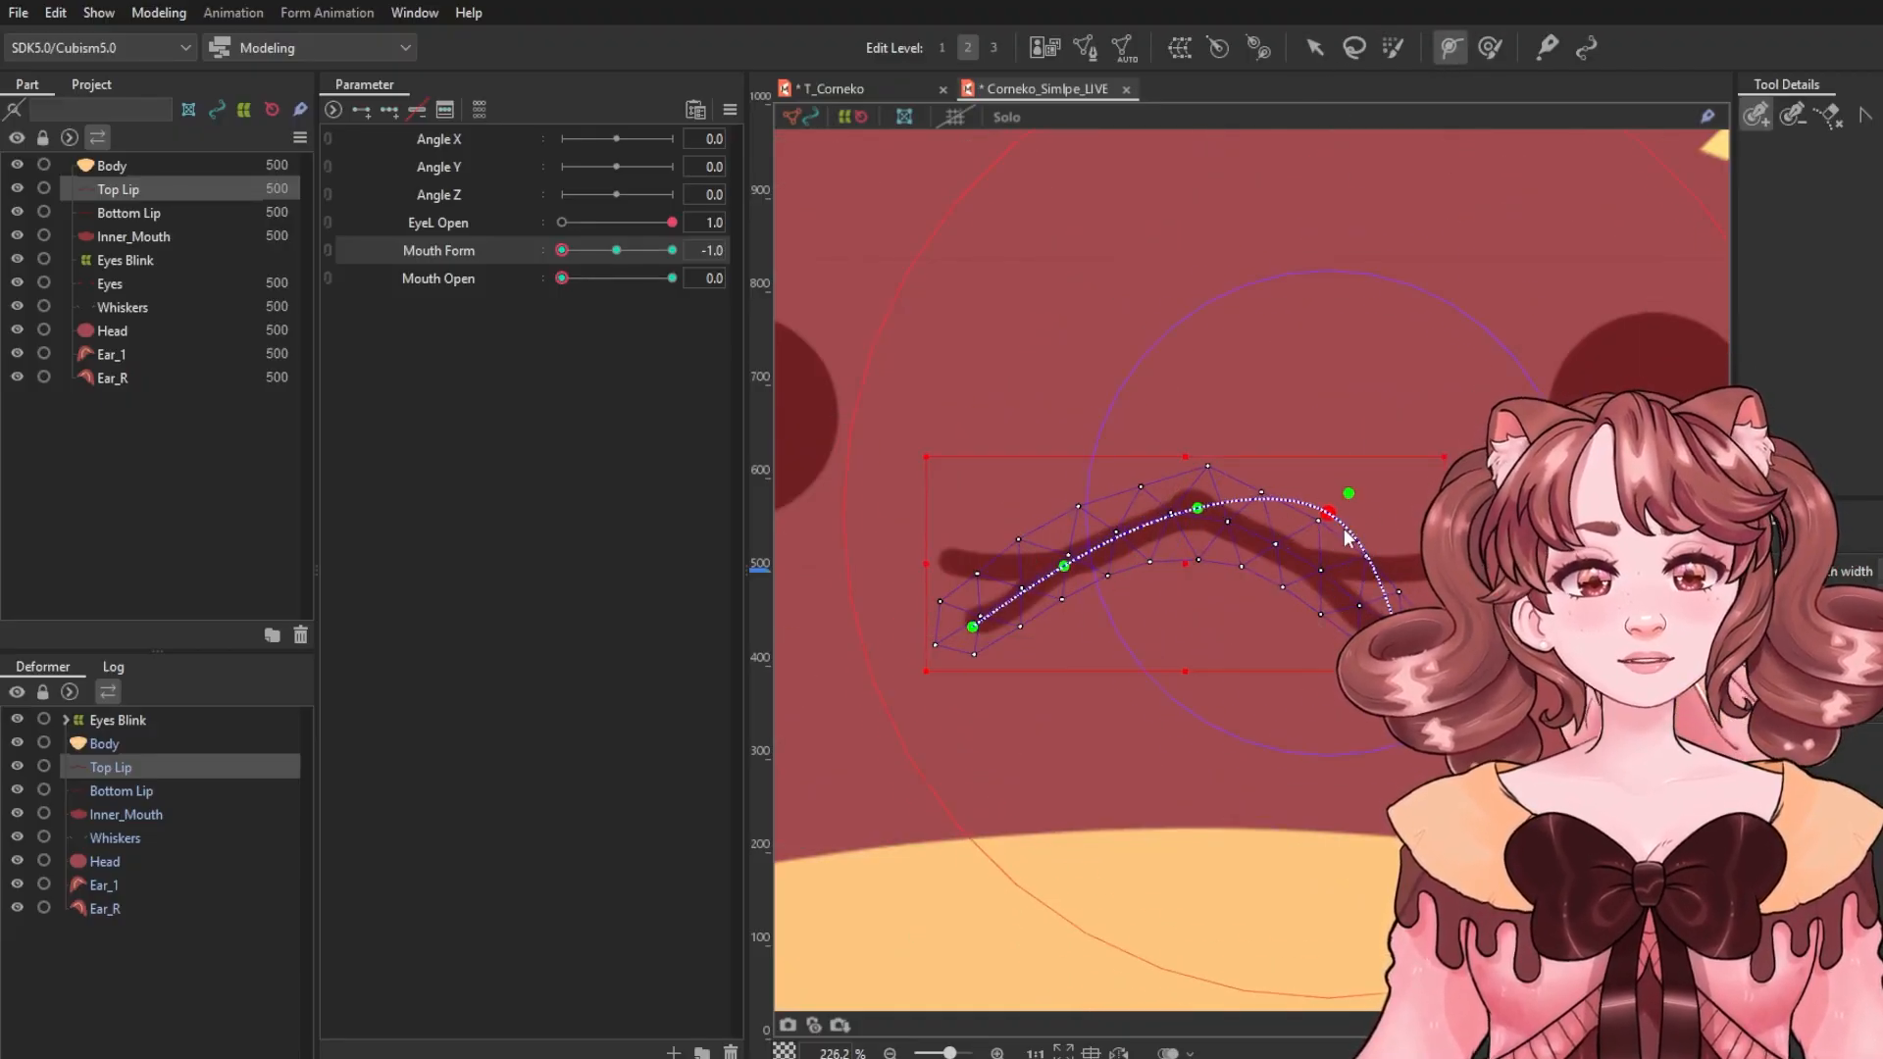
{"action": "key", "text": "ctrl+z"}
{"action": "left_click", "coordinate": [1319, 41]}
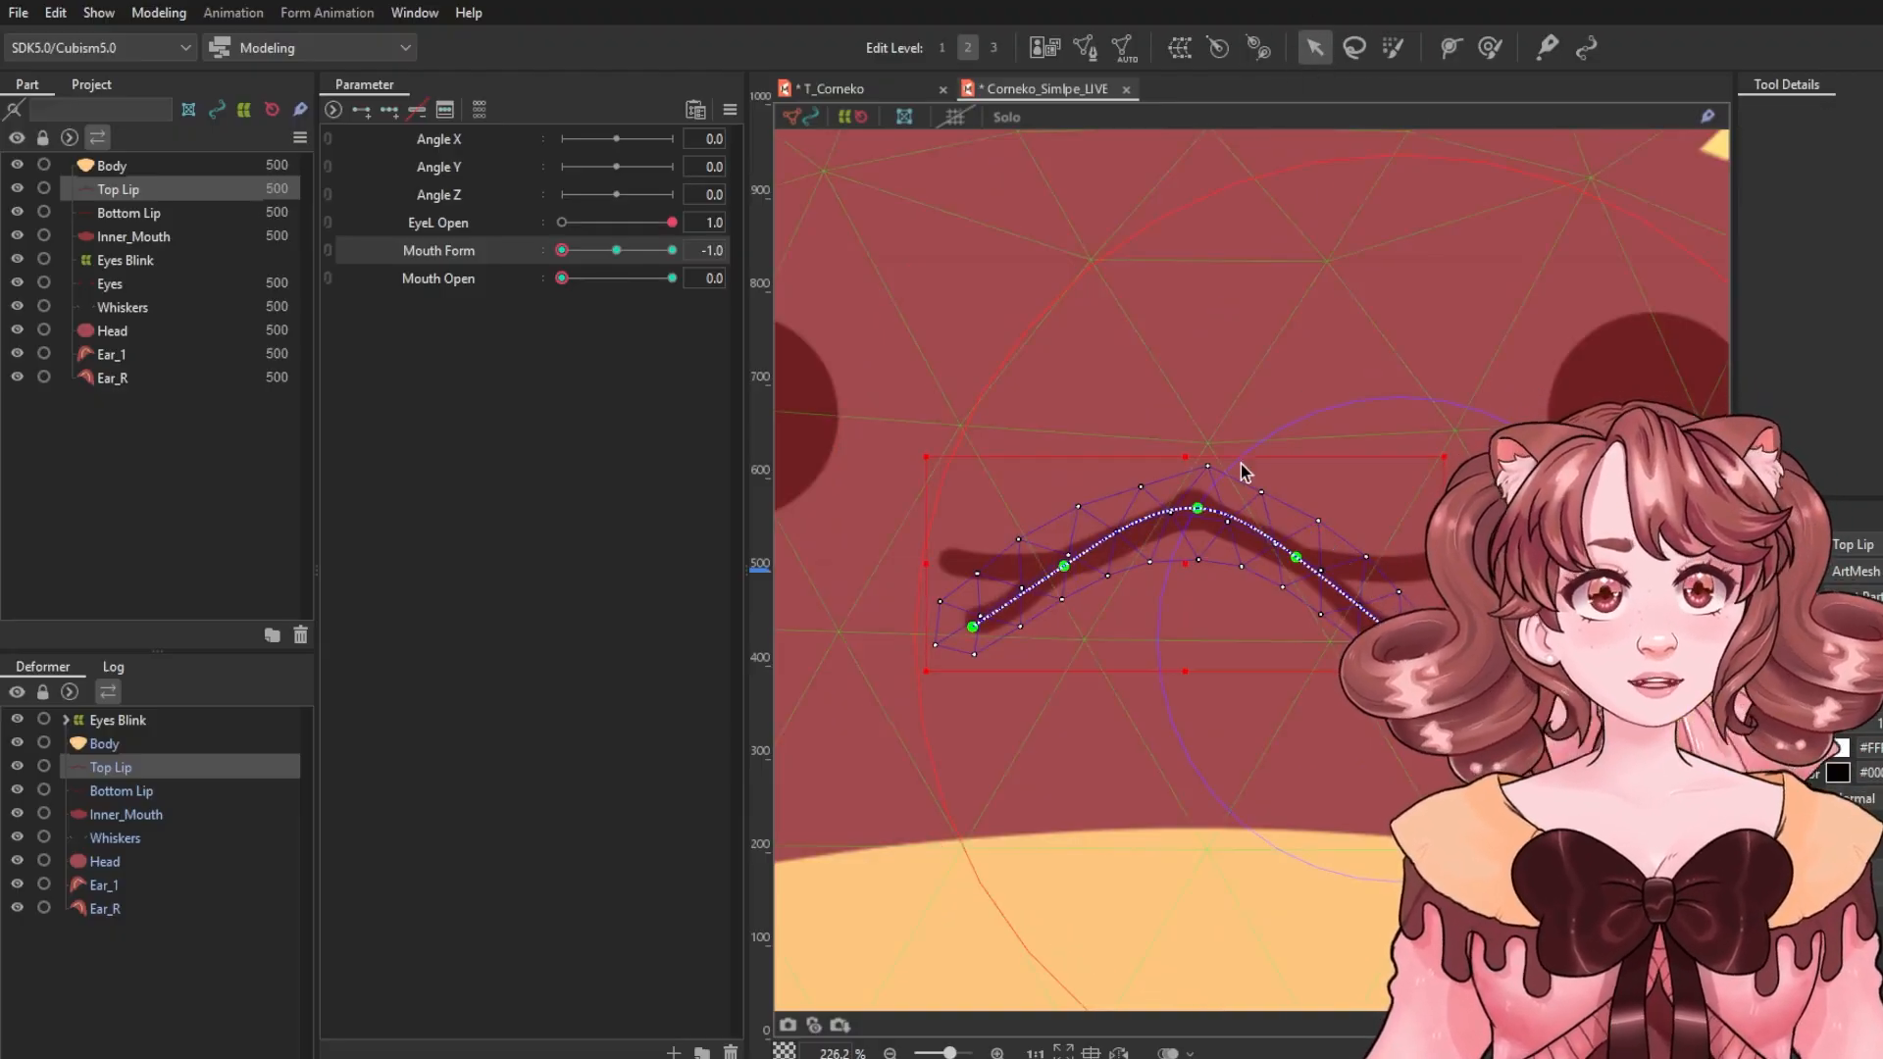
{"action": "left_click_drag", "start_coordinate": [1066, 567], "coordinate": [1073, 577]}
{"action": "left_click_drag", "start_coordinate": [1299, 559], "coordinate": [1299, 572]}
Select the Bottom Lip and bend it into a matching downturned arch by moving its deform path points.
{"action": "left_click", "coordinate": [980, 572]}
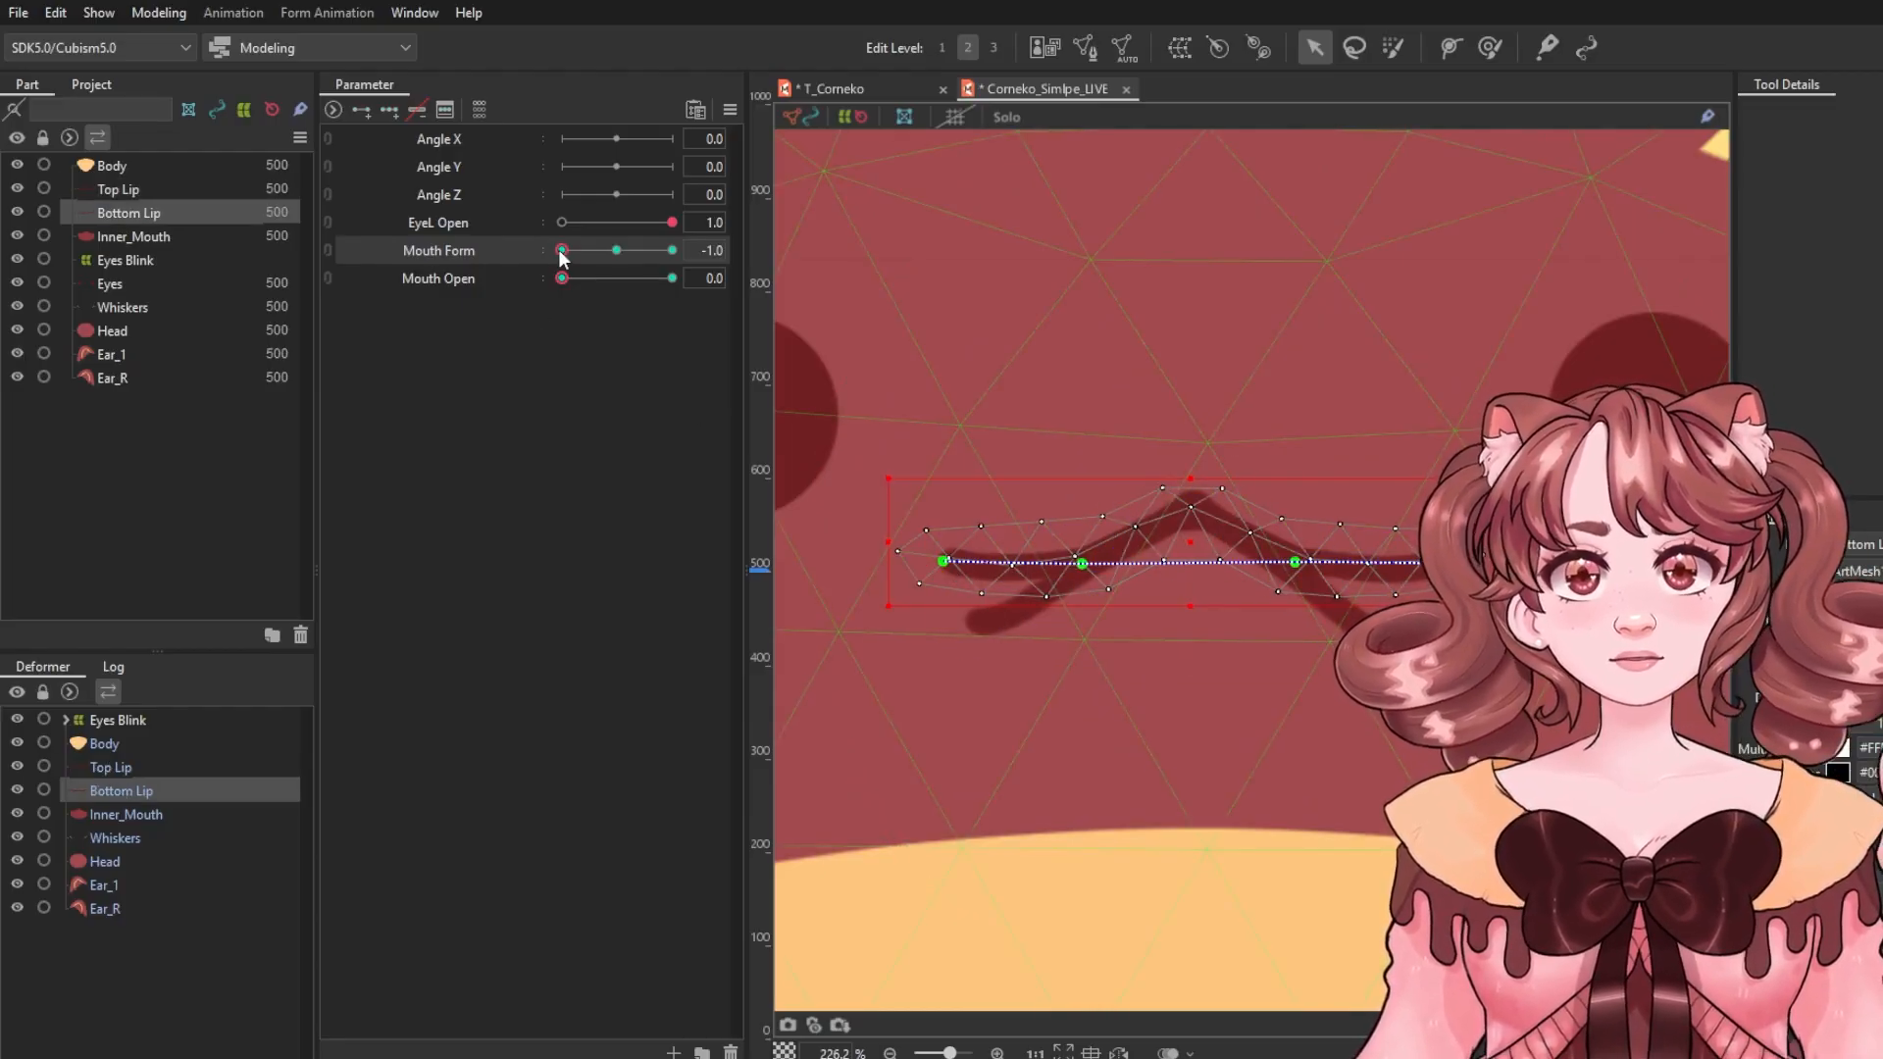
{"action": "left_click_drag", "start_coordinate": [946, 565], "coordinate": [991, 624]}
{"action": "left_click_drag", "start_coordinate": [1080, 570], "coordinate": [1082, 576]}
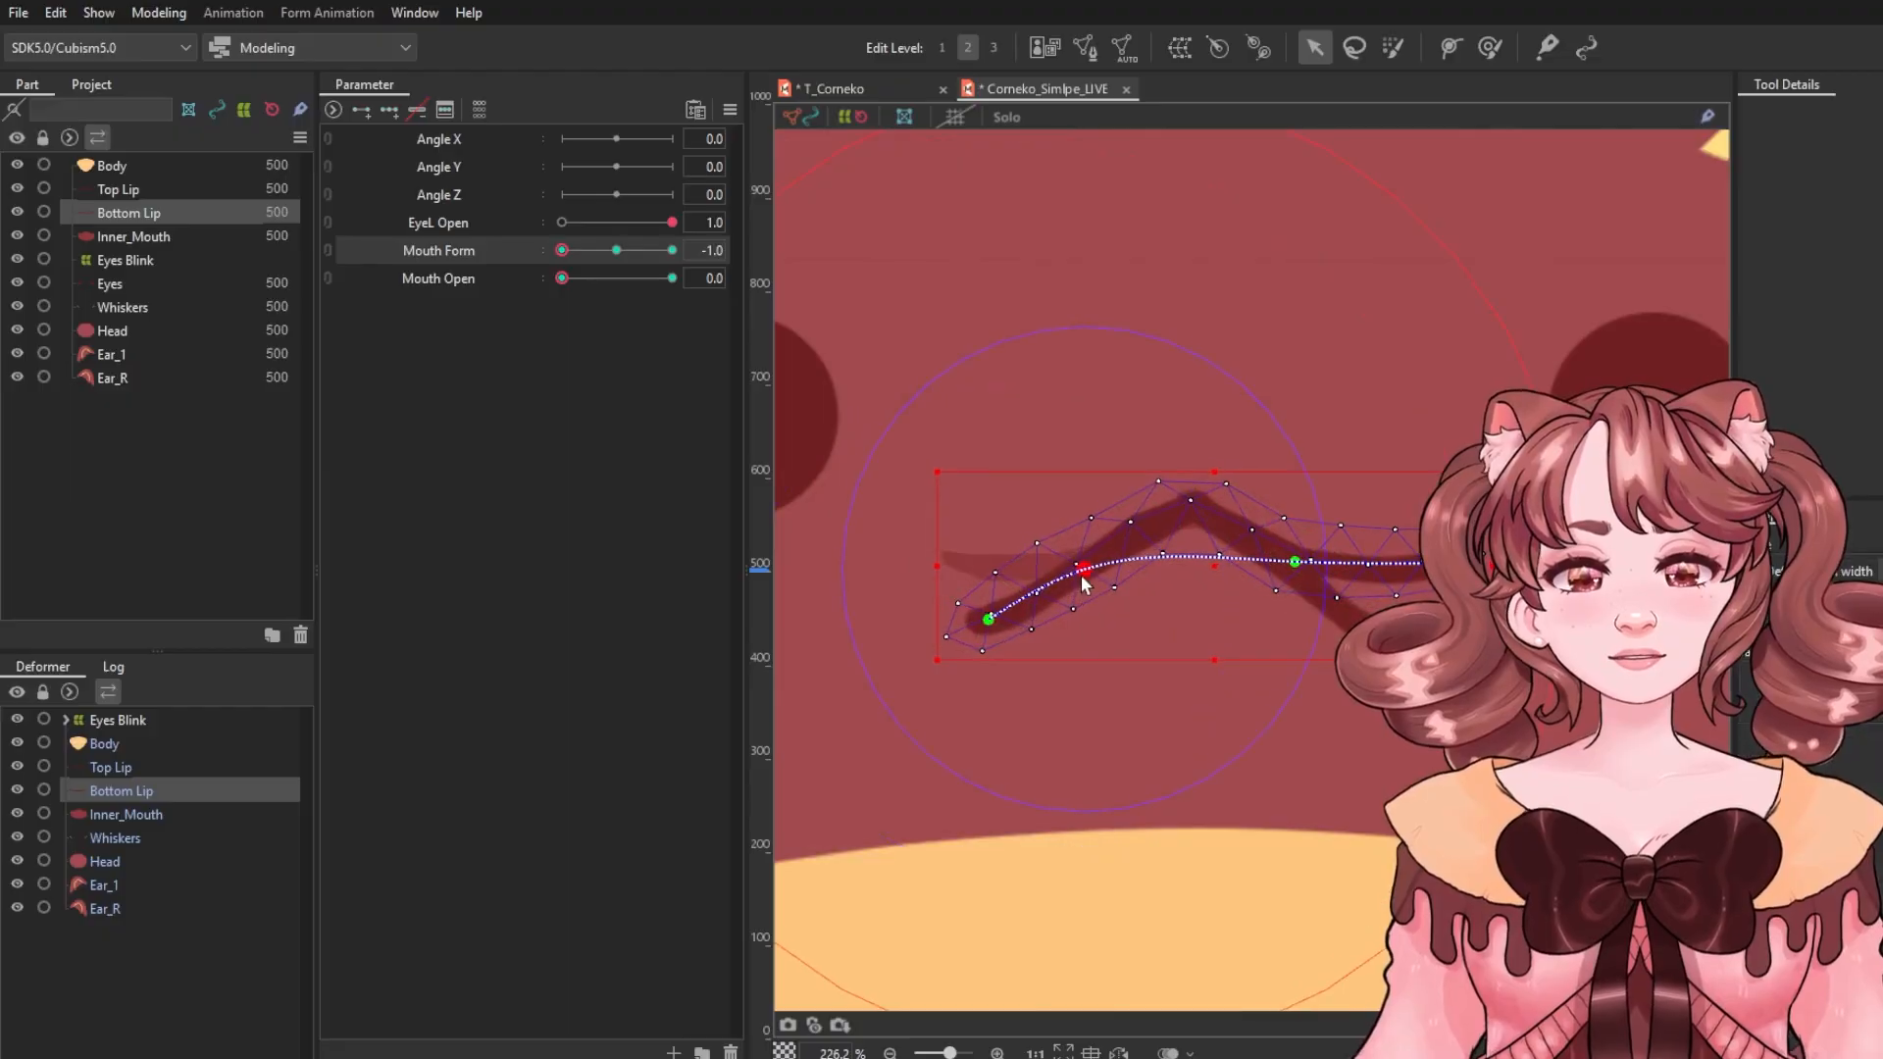
{"action": "left_click_drag", "start_coordinate": [1422, 562], "coordinate": [1373, 610]}
{"action": "left_click_drag", "start_coordinate": [1291, 563], "coordinate": [1279, 574]}
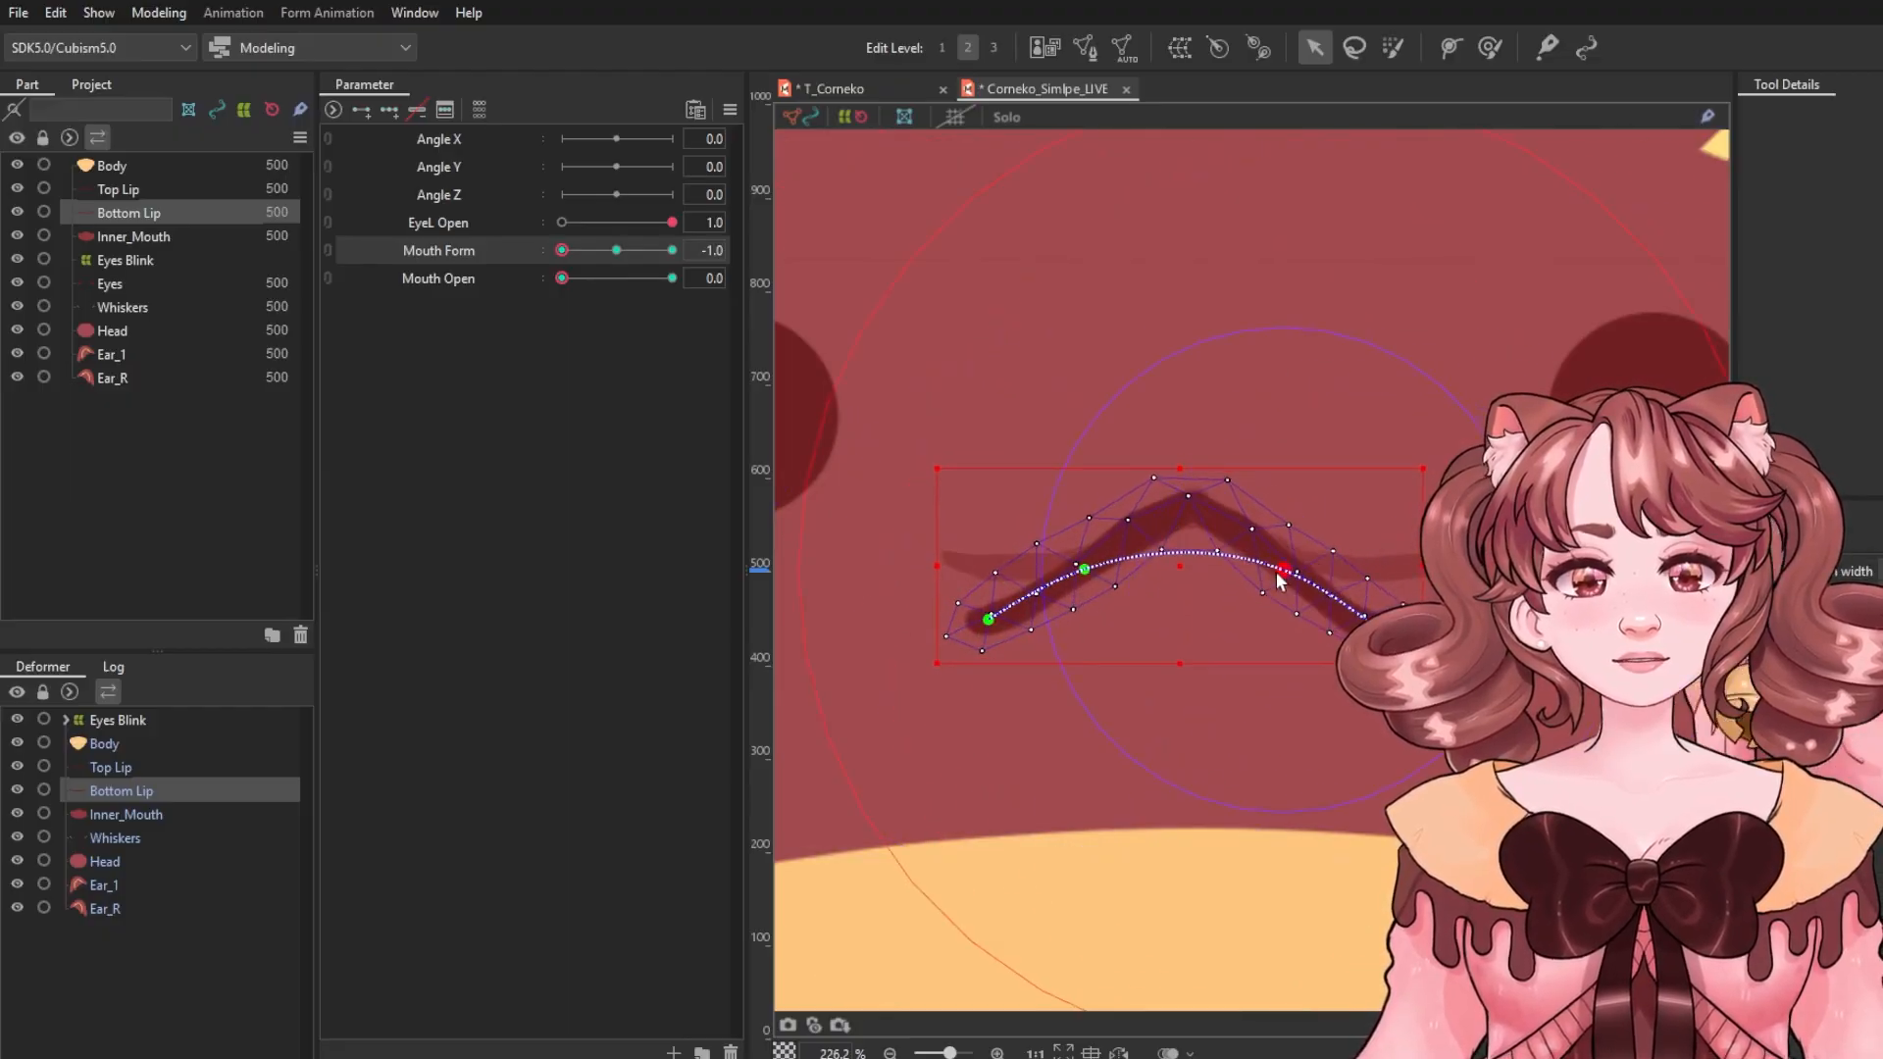
{"action": "left_click_drag", "start_coordinate": [1085, 570], "coordinate": [1097, 569]}
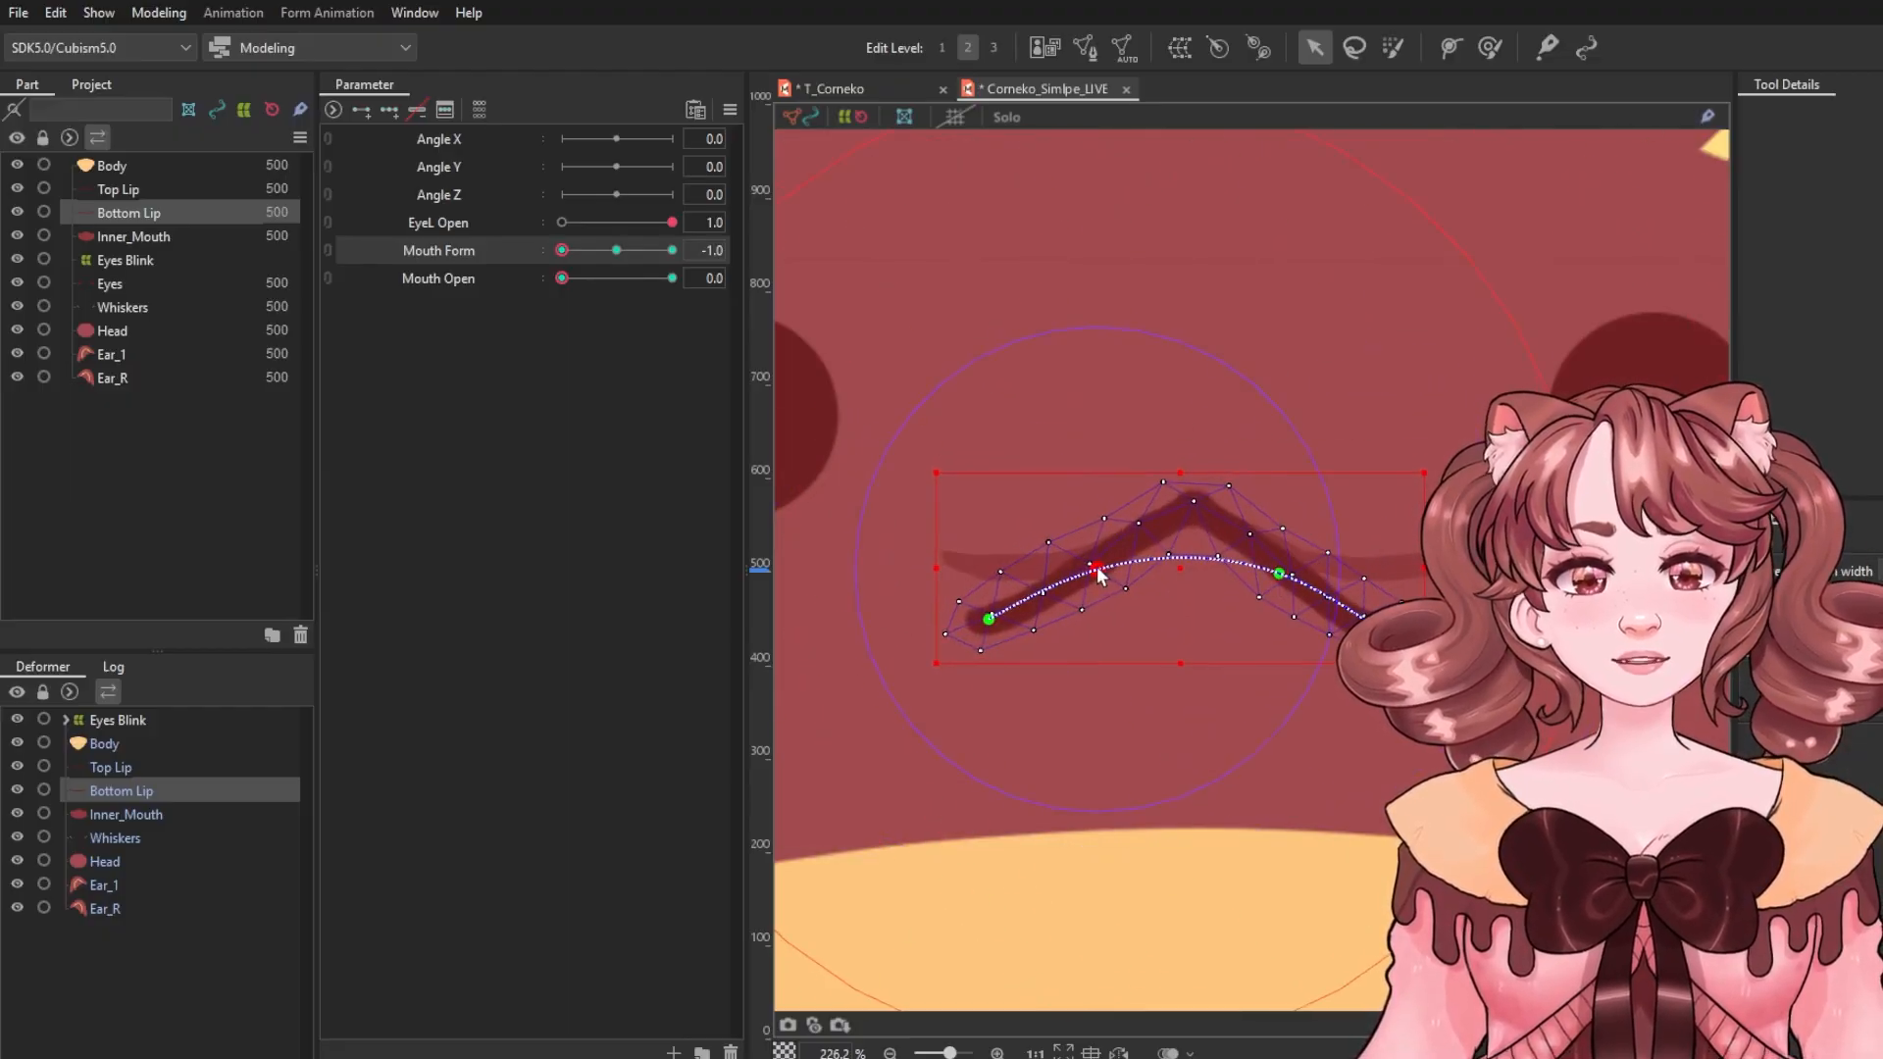
Select Inner_Mouth and reshape it with the deform brush so it follows the frowning lips.
{"action": "left_click", "coordinate": [970, 564]}
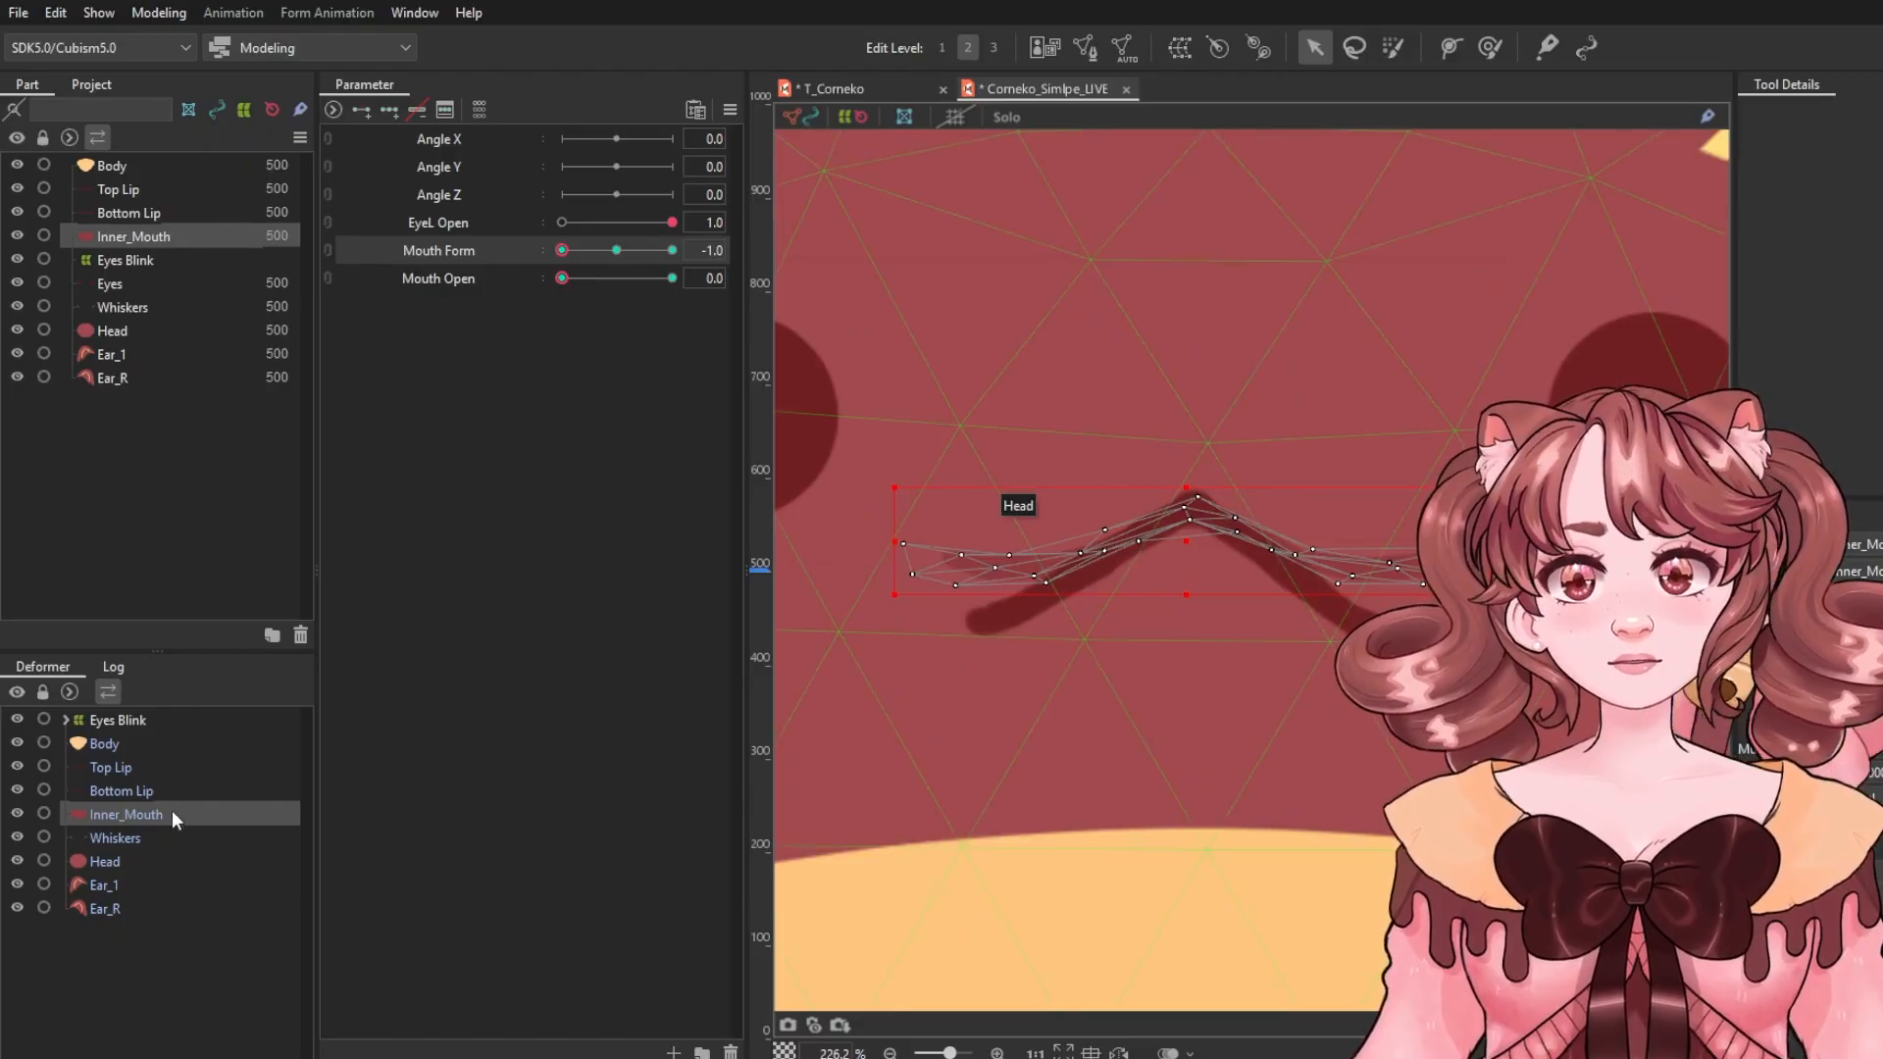
{"action": "left_click", "coordinate": [1489, 46]}
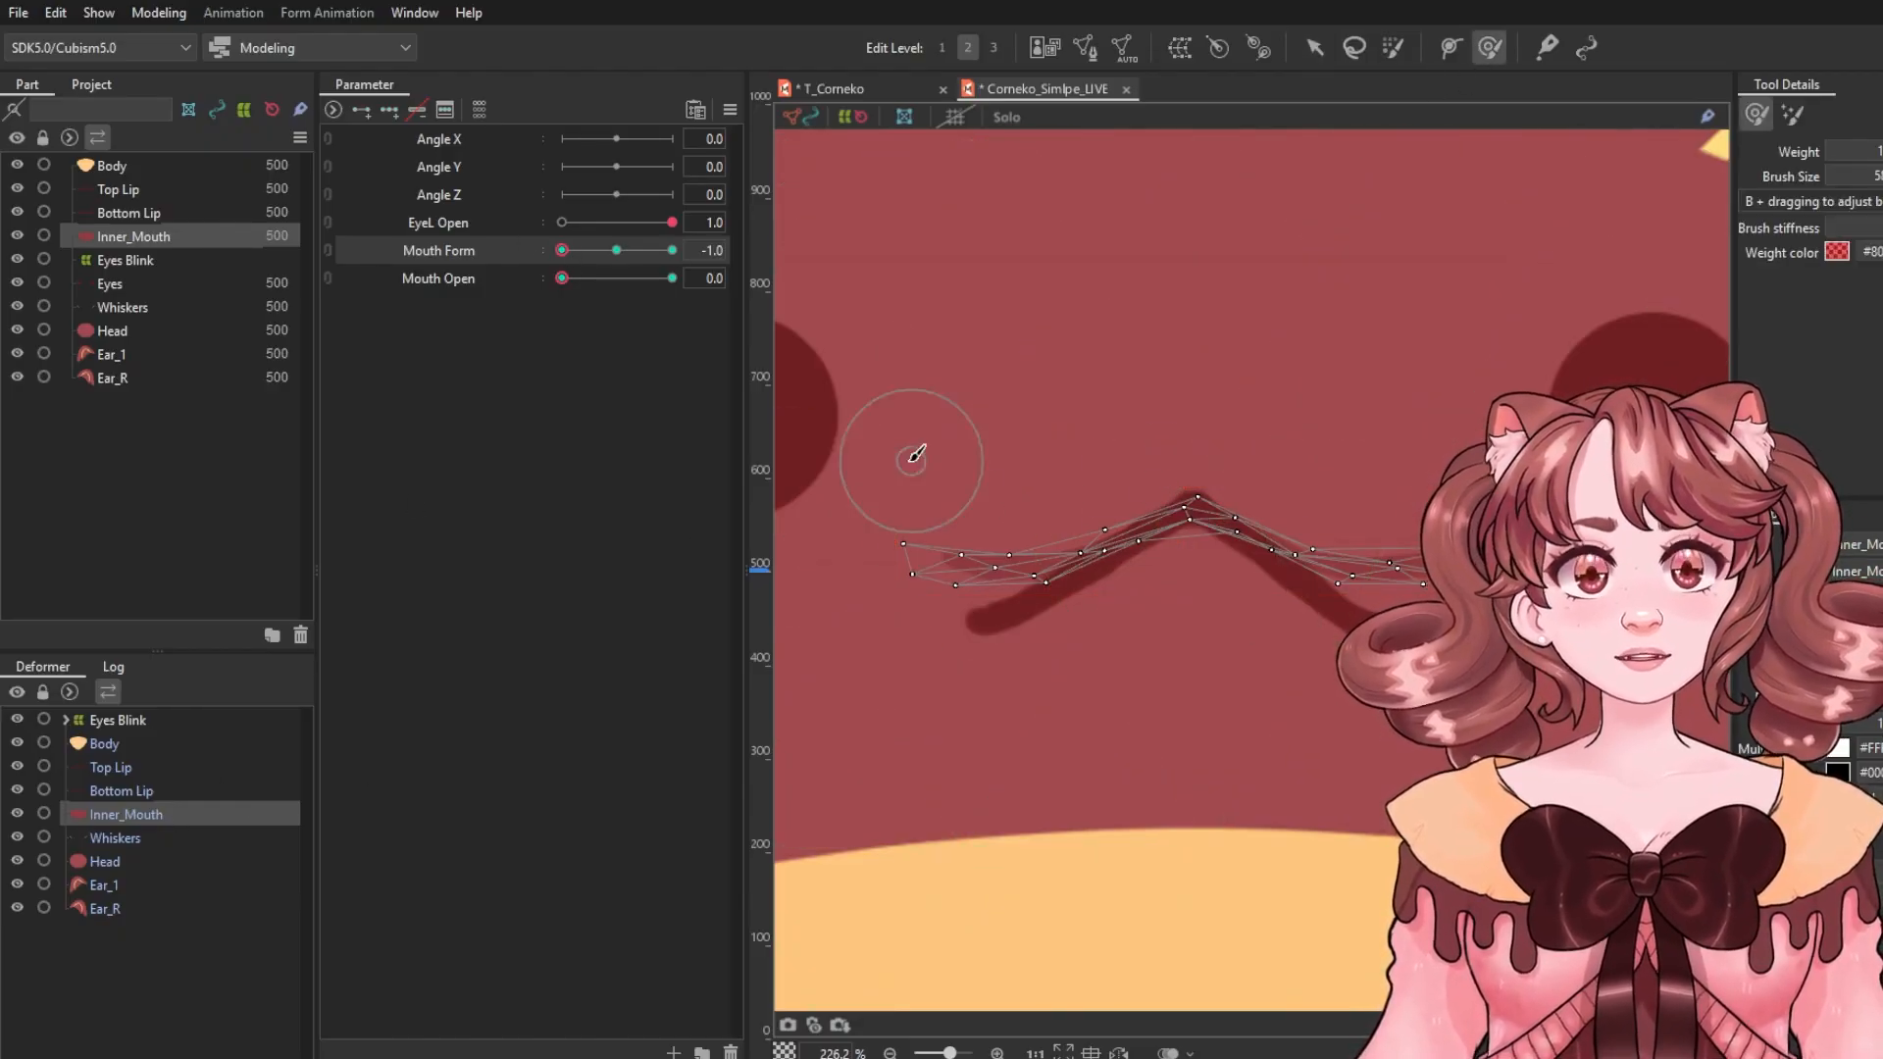
{"action": "mouse_move", "coordinate": [892, 502]}
{"action": "left_mouse_down"}
{"action": "mouse_move", "coordinate": [934, 556]}
{"action": "mouse_move", "coordinate": [982, 567]}
{"action": "left_mouse_up"}
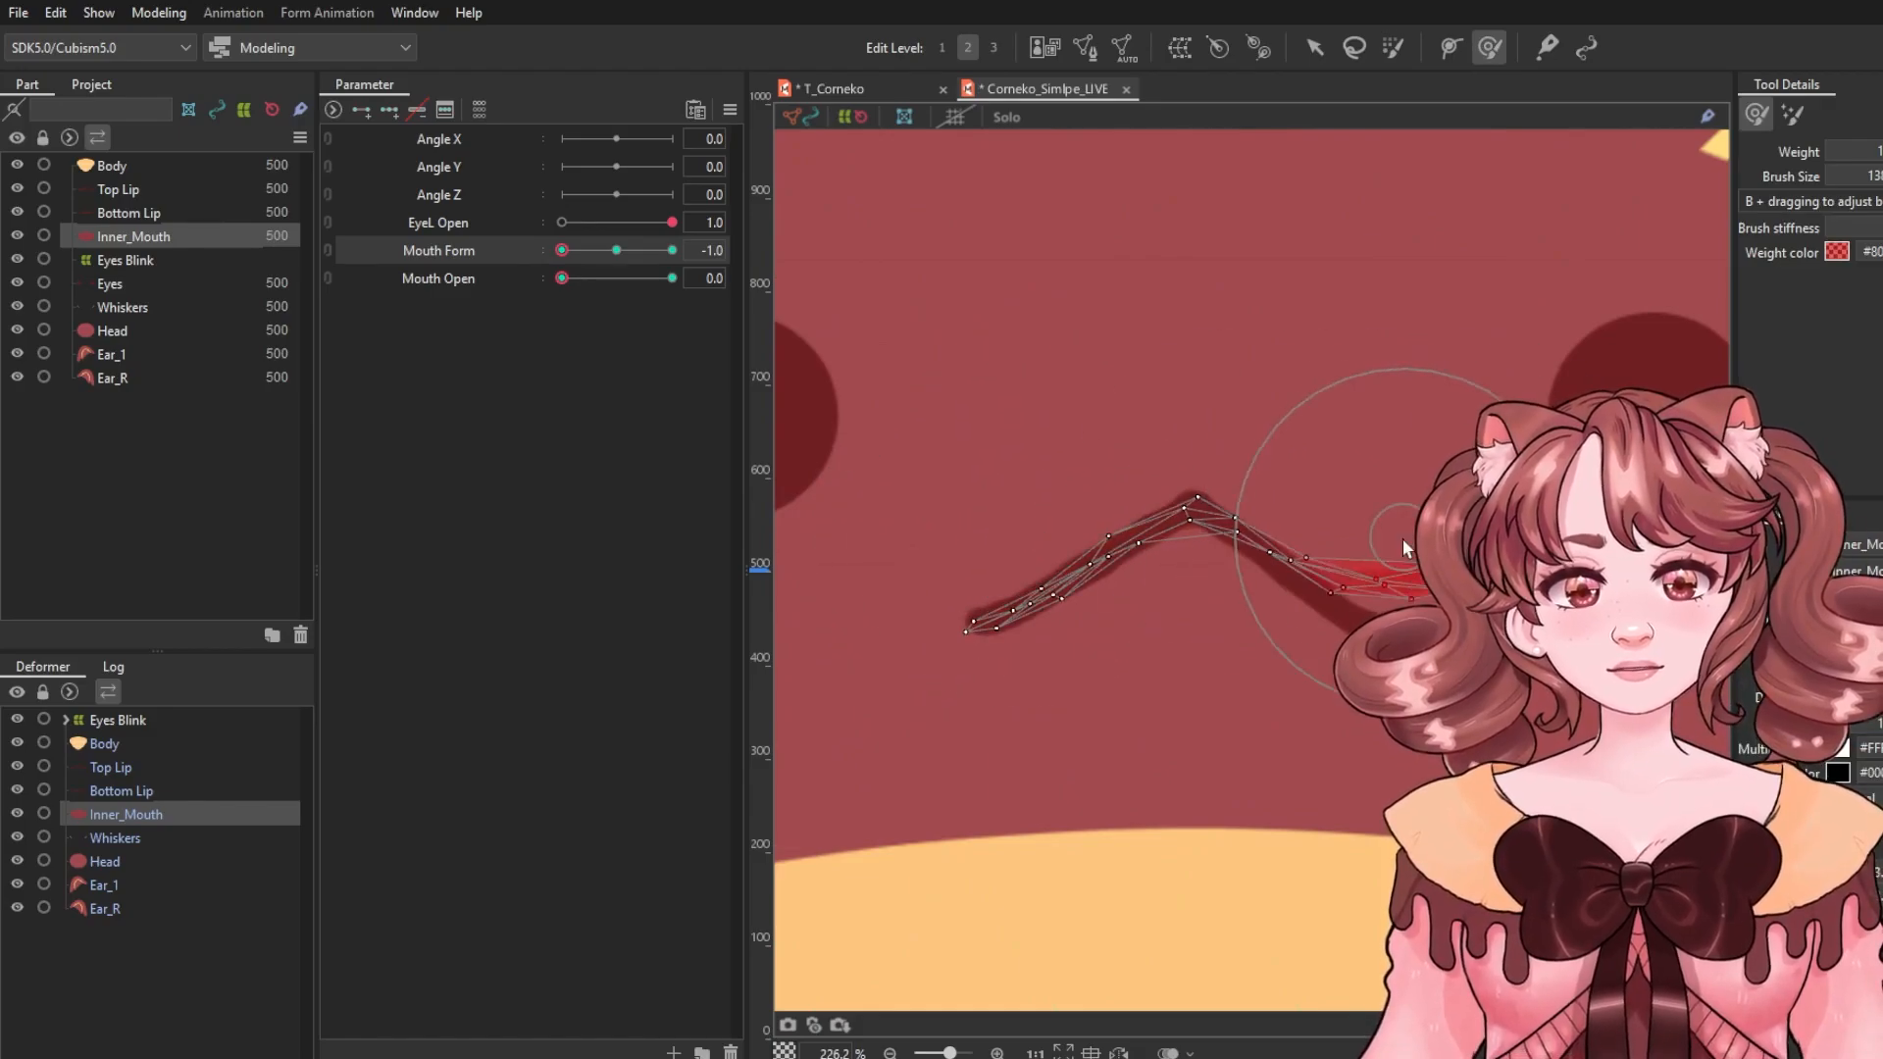
{"action": "left_click_drag", "start_coordinate": [1405, 547], "coordinate": [1525, 574]}
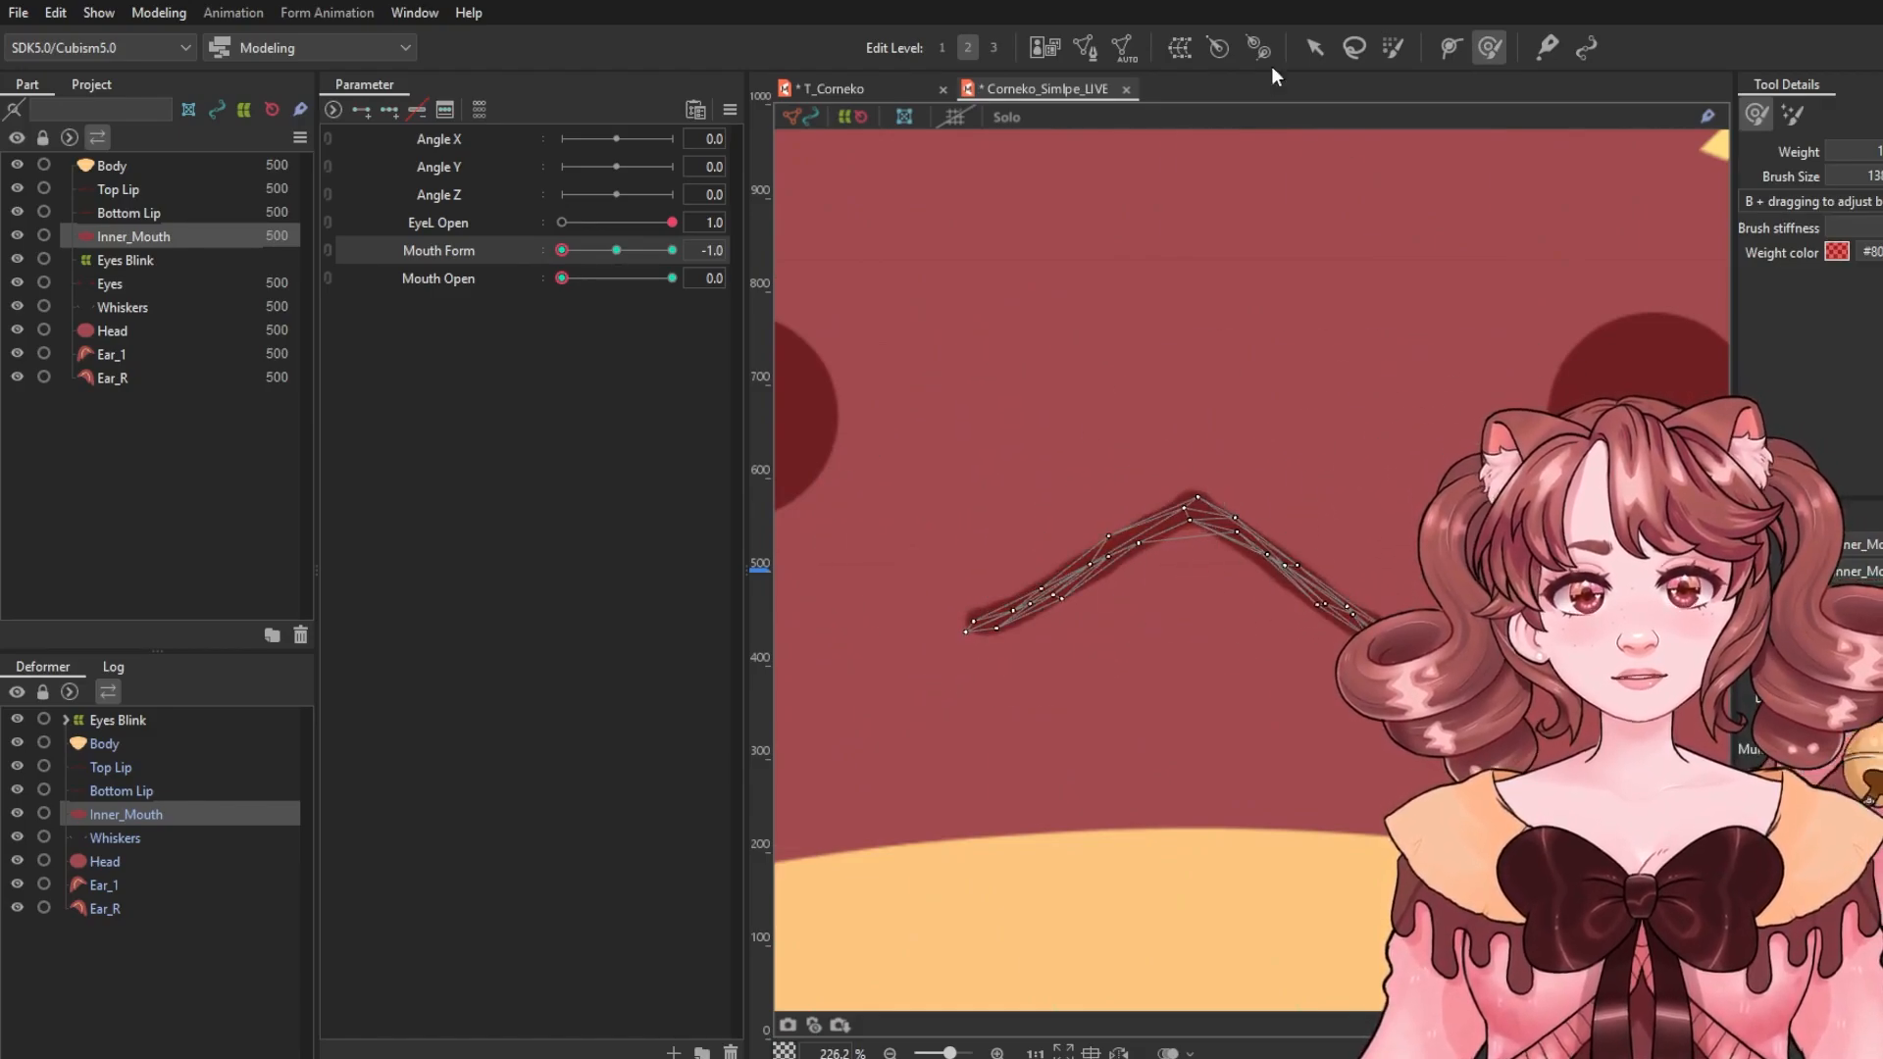
{"action": "left_click", "coordinate": [1314, 46]}
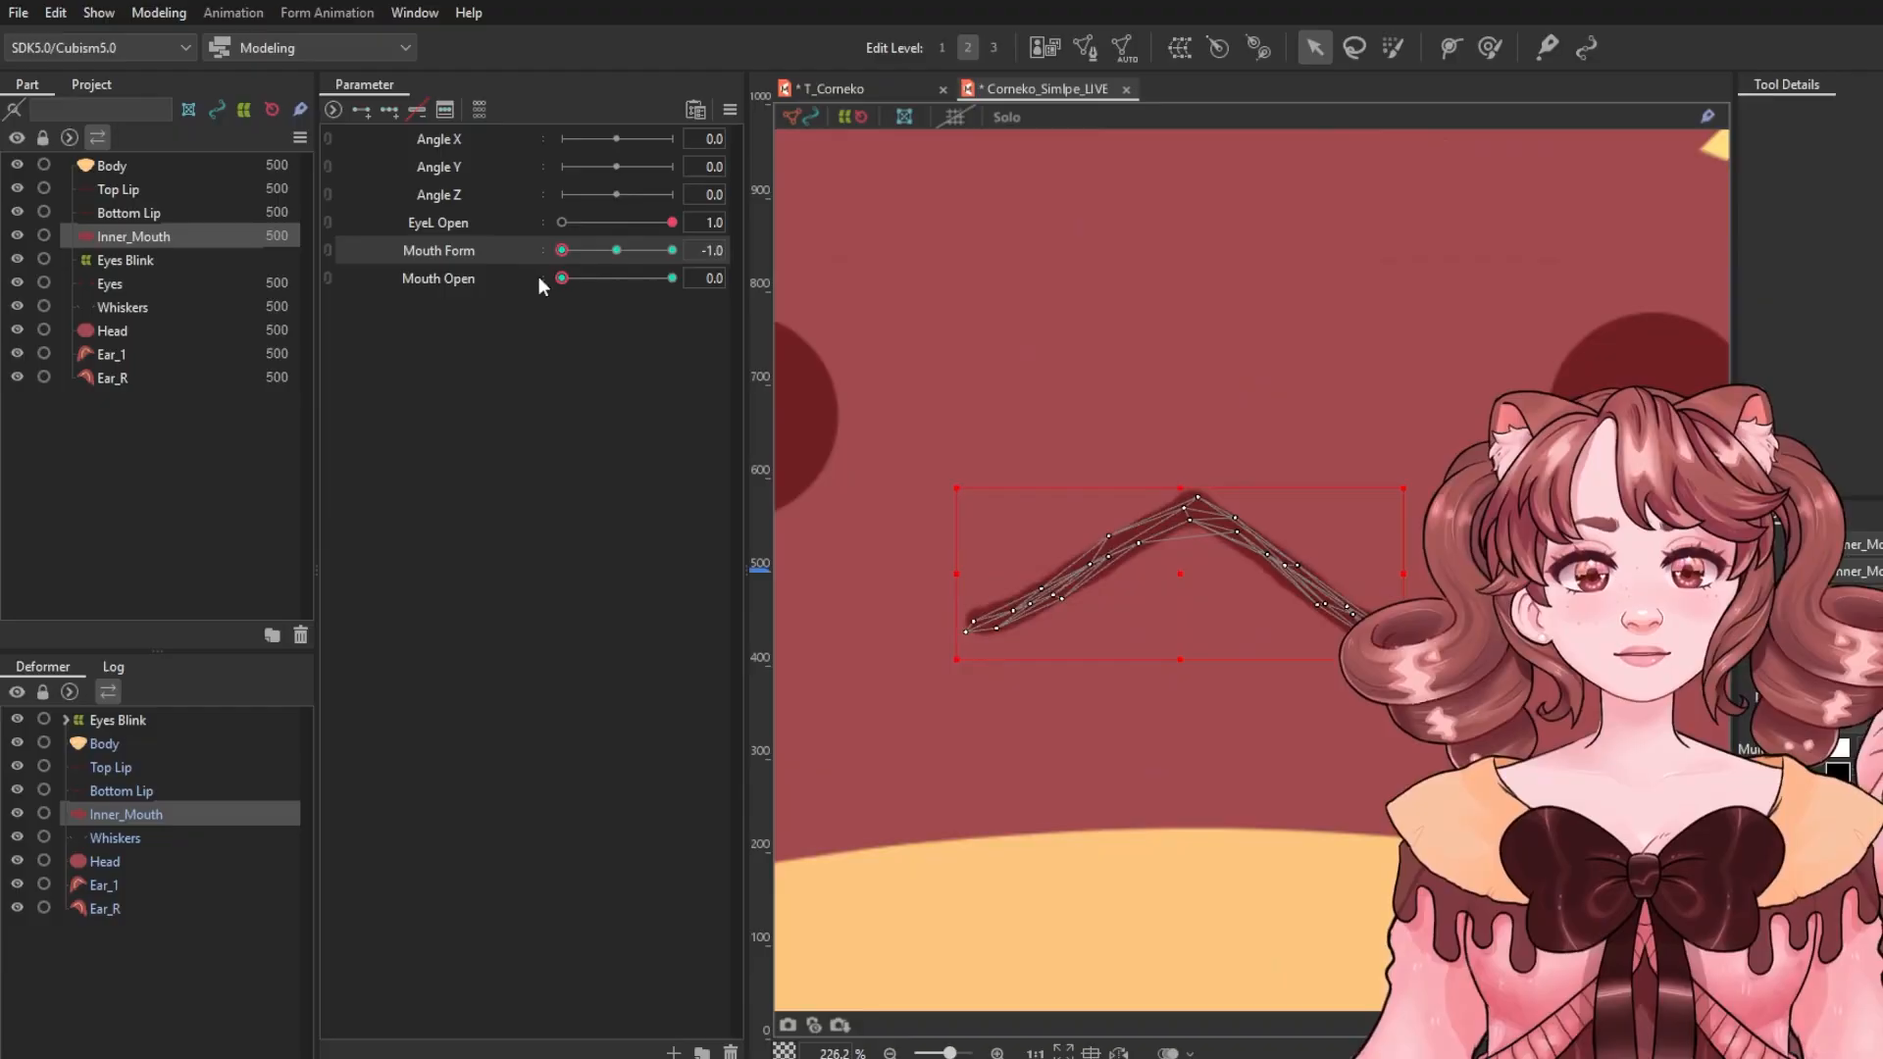
Reset Mouth Form to 0.0, select Top Lip, Bottom Lip and Inner_Mouth, and add a Mouth Open key at 0.5.
{"action": "left_click_drag", "start_coordinate": [562, 252], "coordinate": [631, 278]}
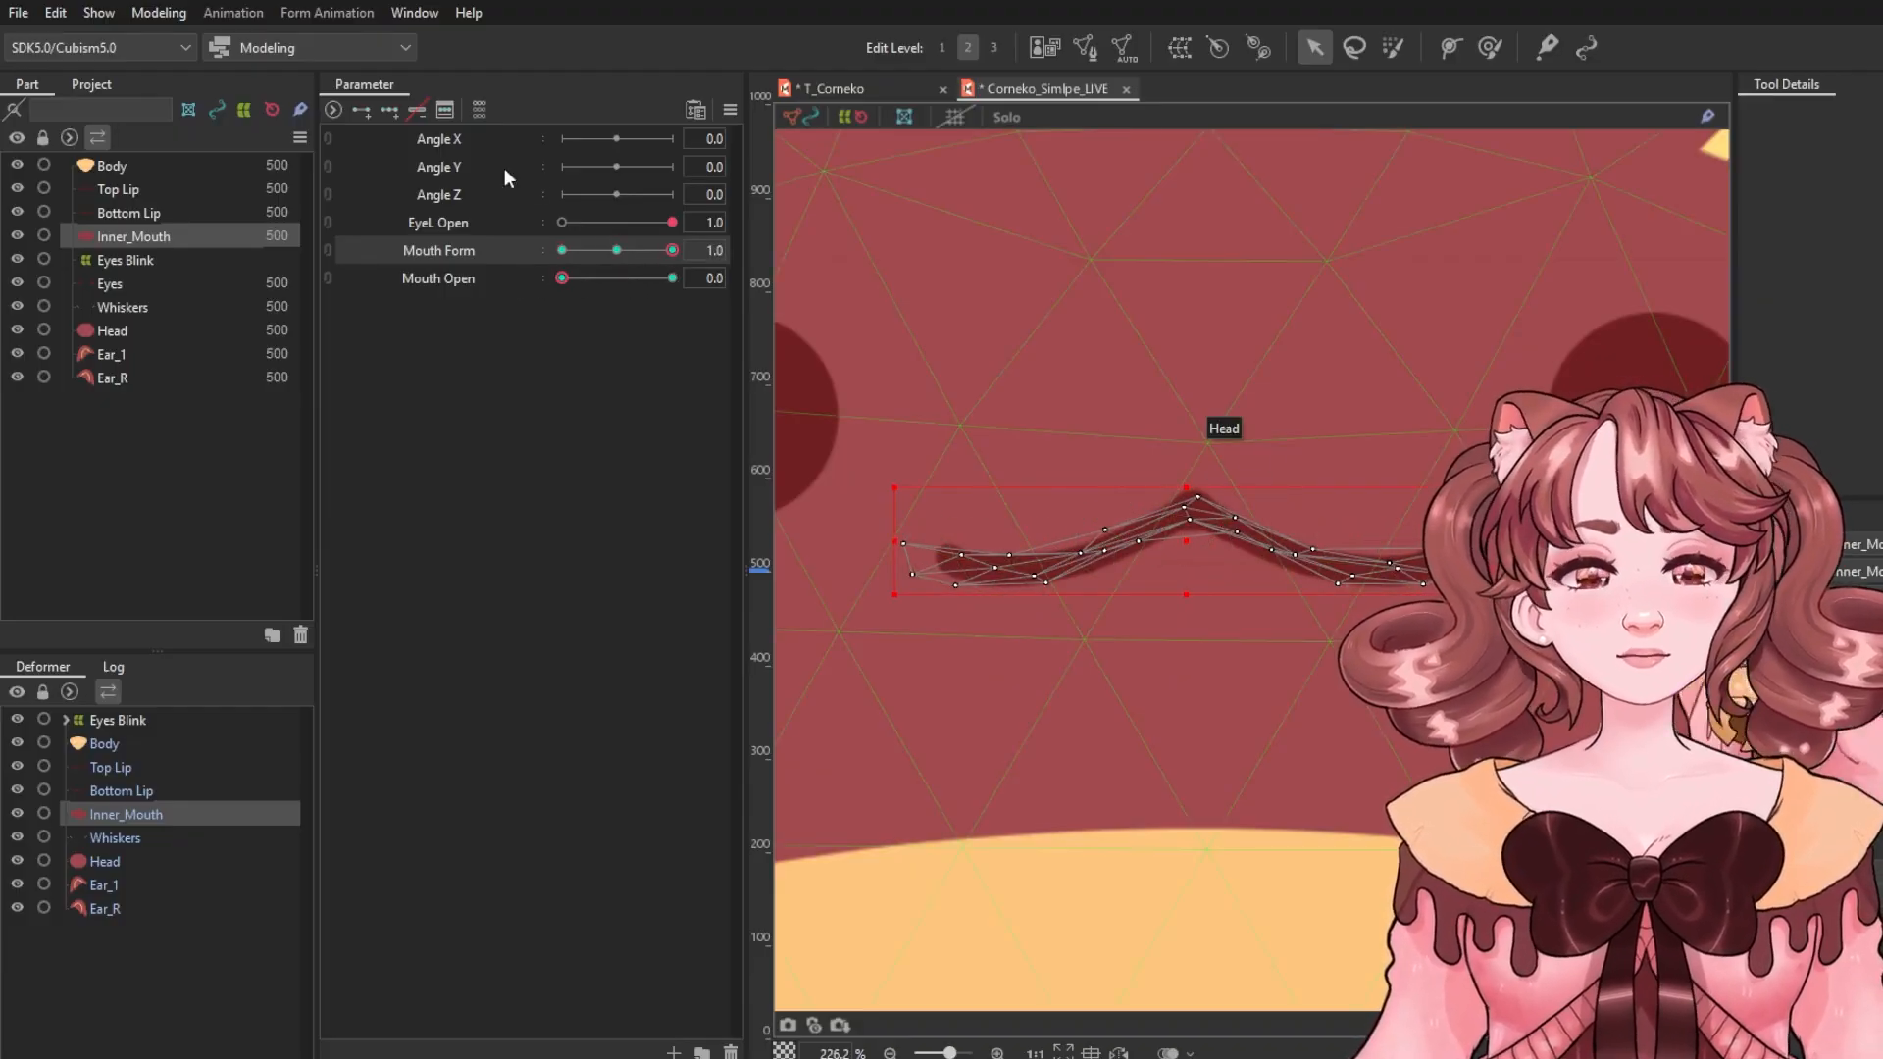
{"action": "mouse_move", "coordinate": [624, 244]}
{"action": "left_mouse_down"}
{"action": "mouse_move", "coordinate": [514, 249]}
{"action": "mouse_move", "coordinate": [596, 274]}
{"action": "mouse_move", "coordinate": [475, 259]}
{"action": "mouse_move", "coordinate": [624, 259]}
{"action": "left_mouse_up"}
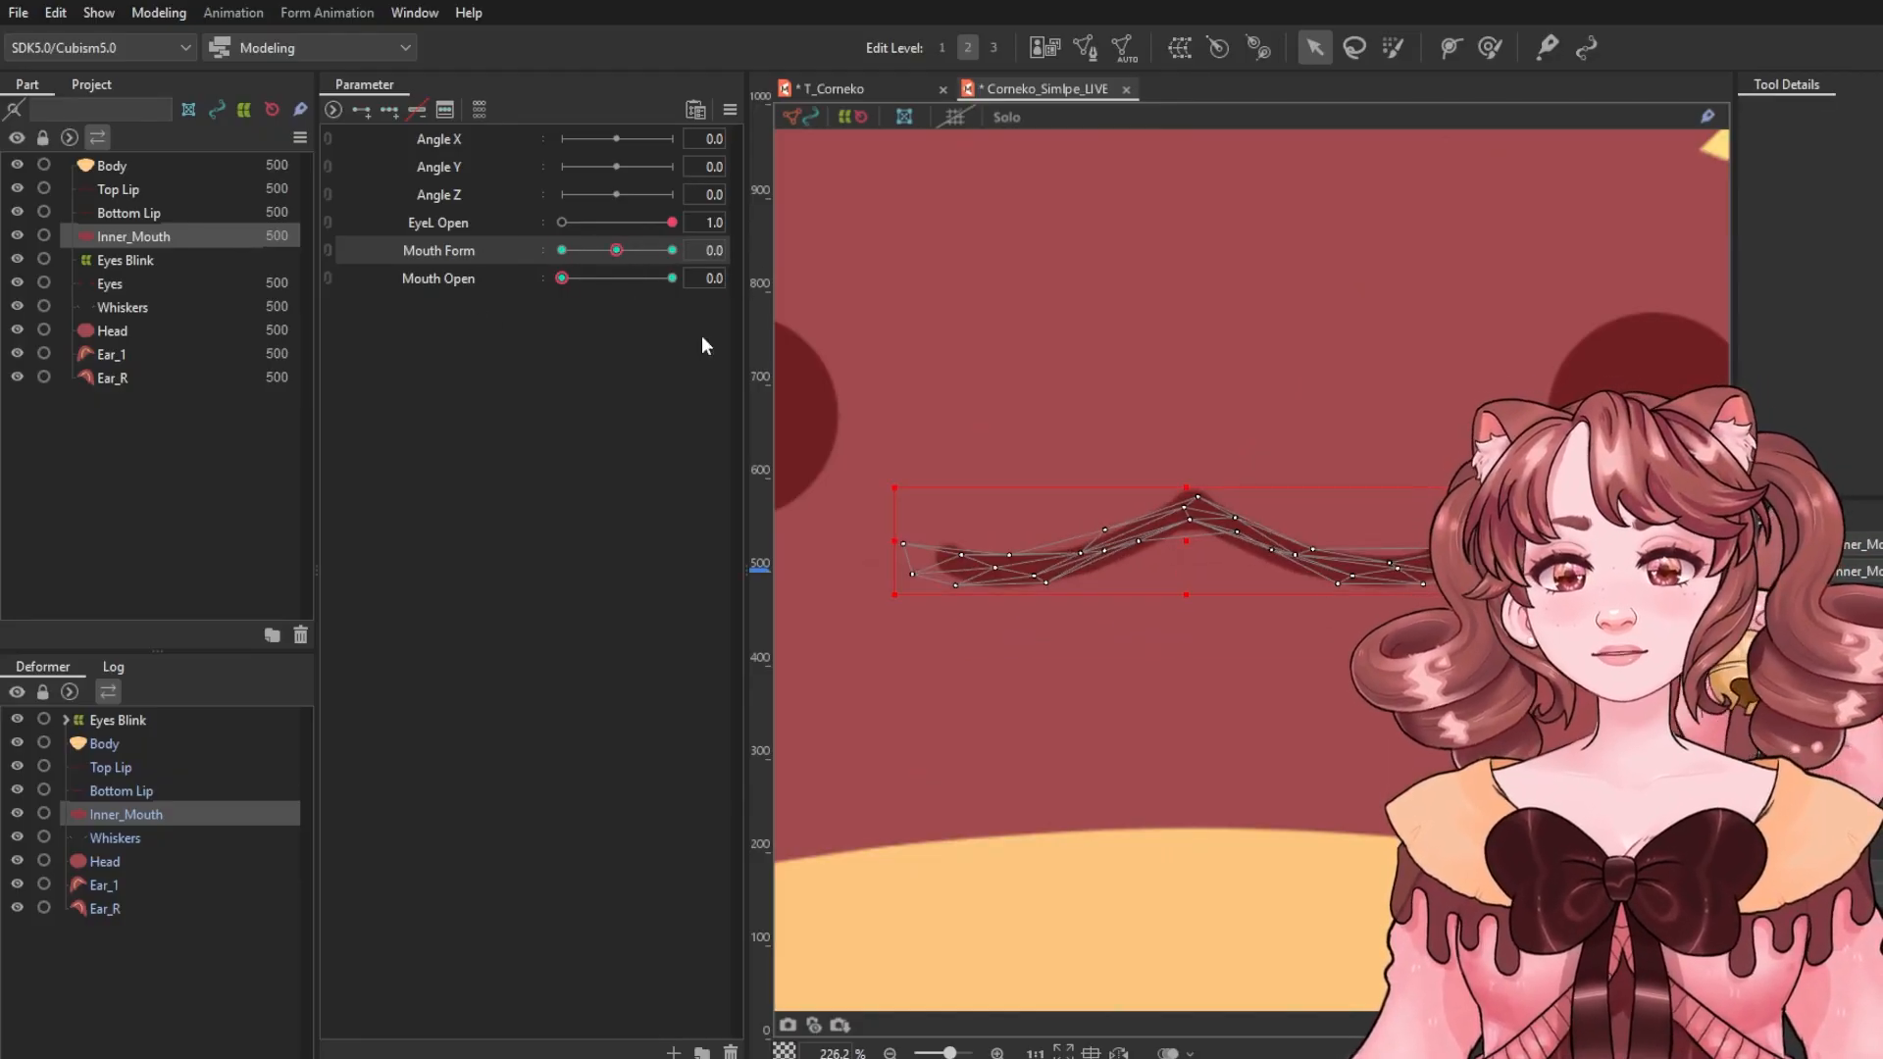
{"action": "left_click", "coordinate": [114, 768]}
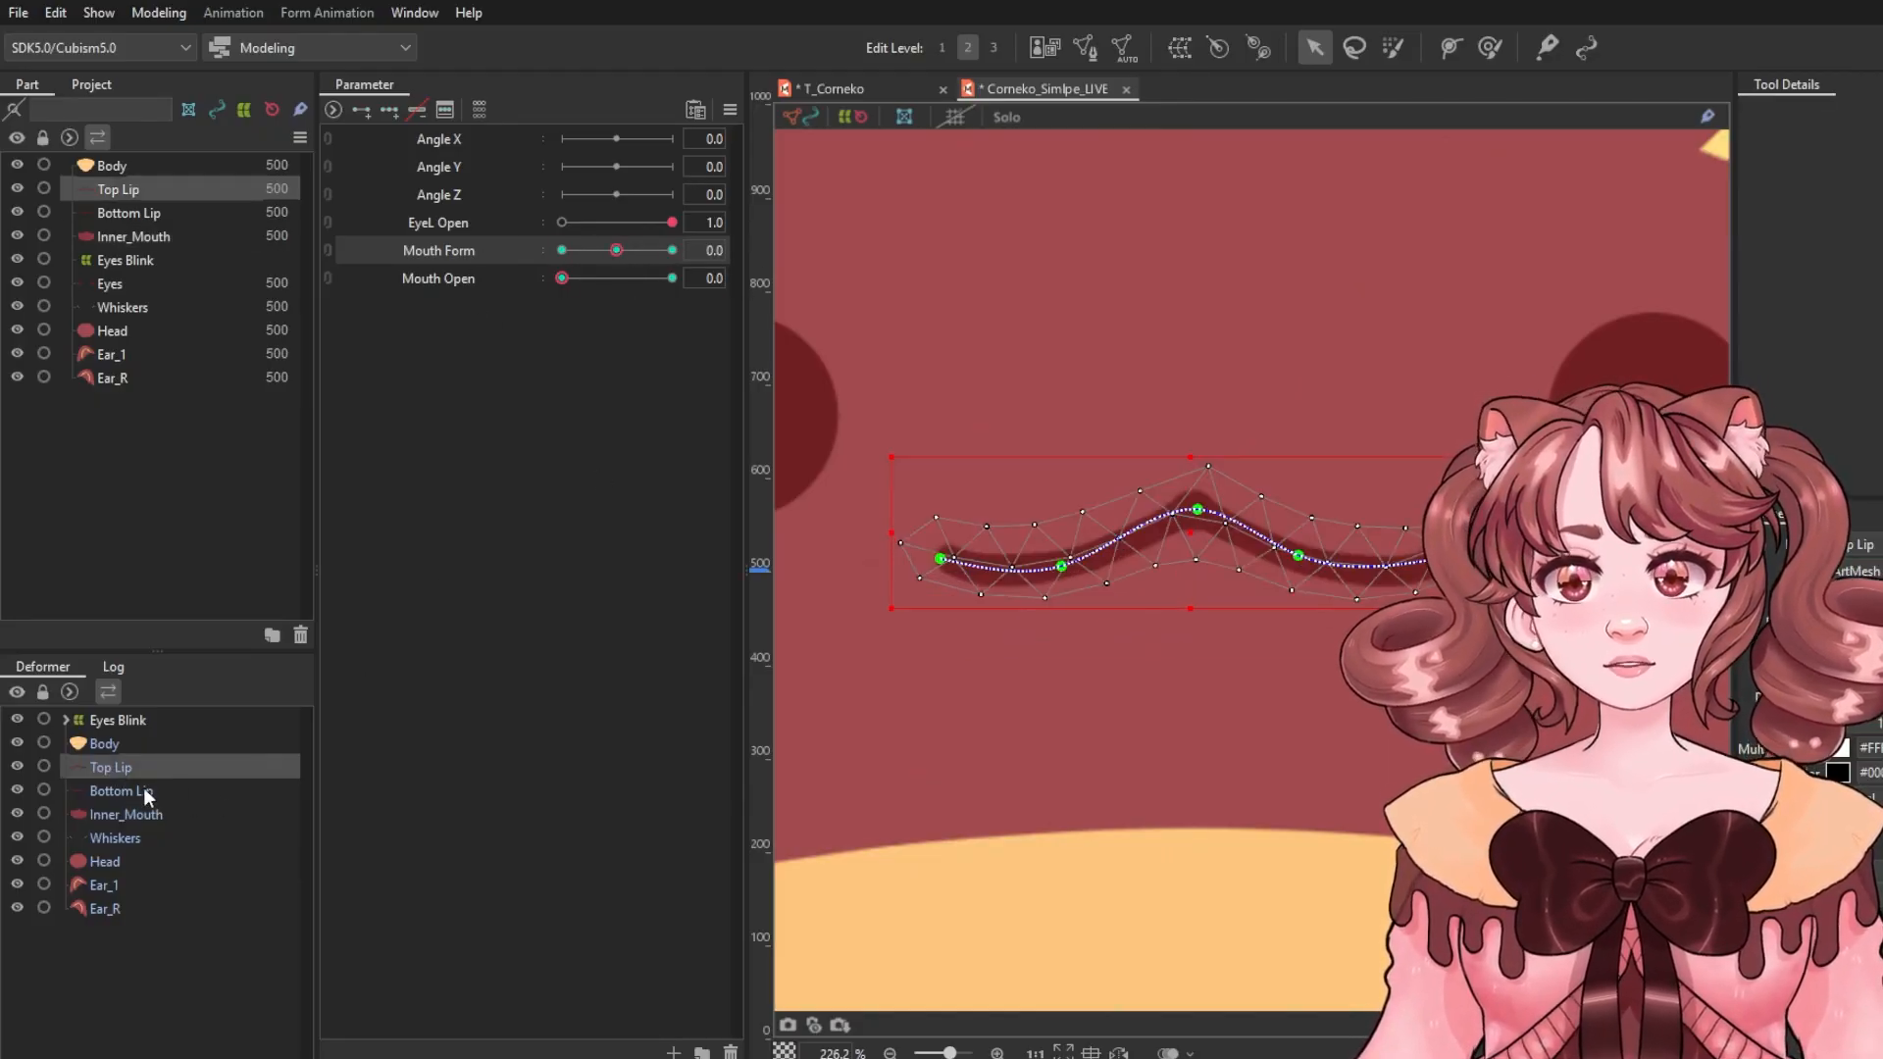
{"action": "left_click", "coordinate": [143, 789], "text": "shift"}
{"action": "left_click", "coordinate": [125, 815], "text": "shift"}
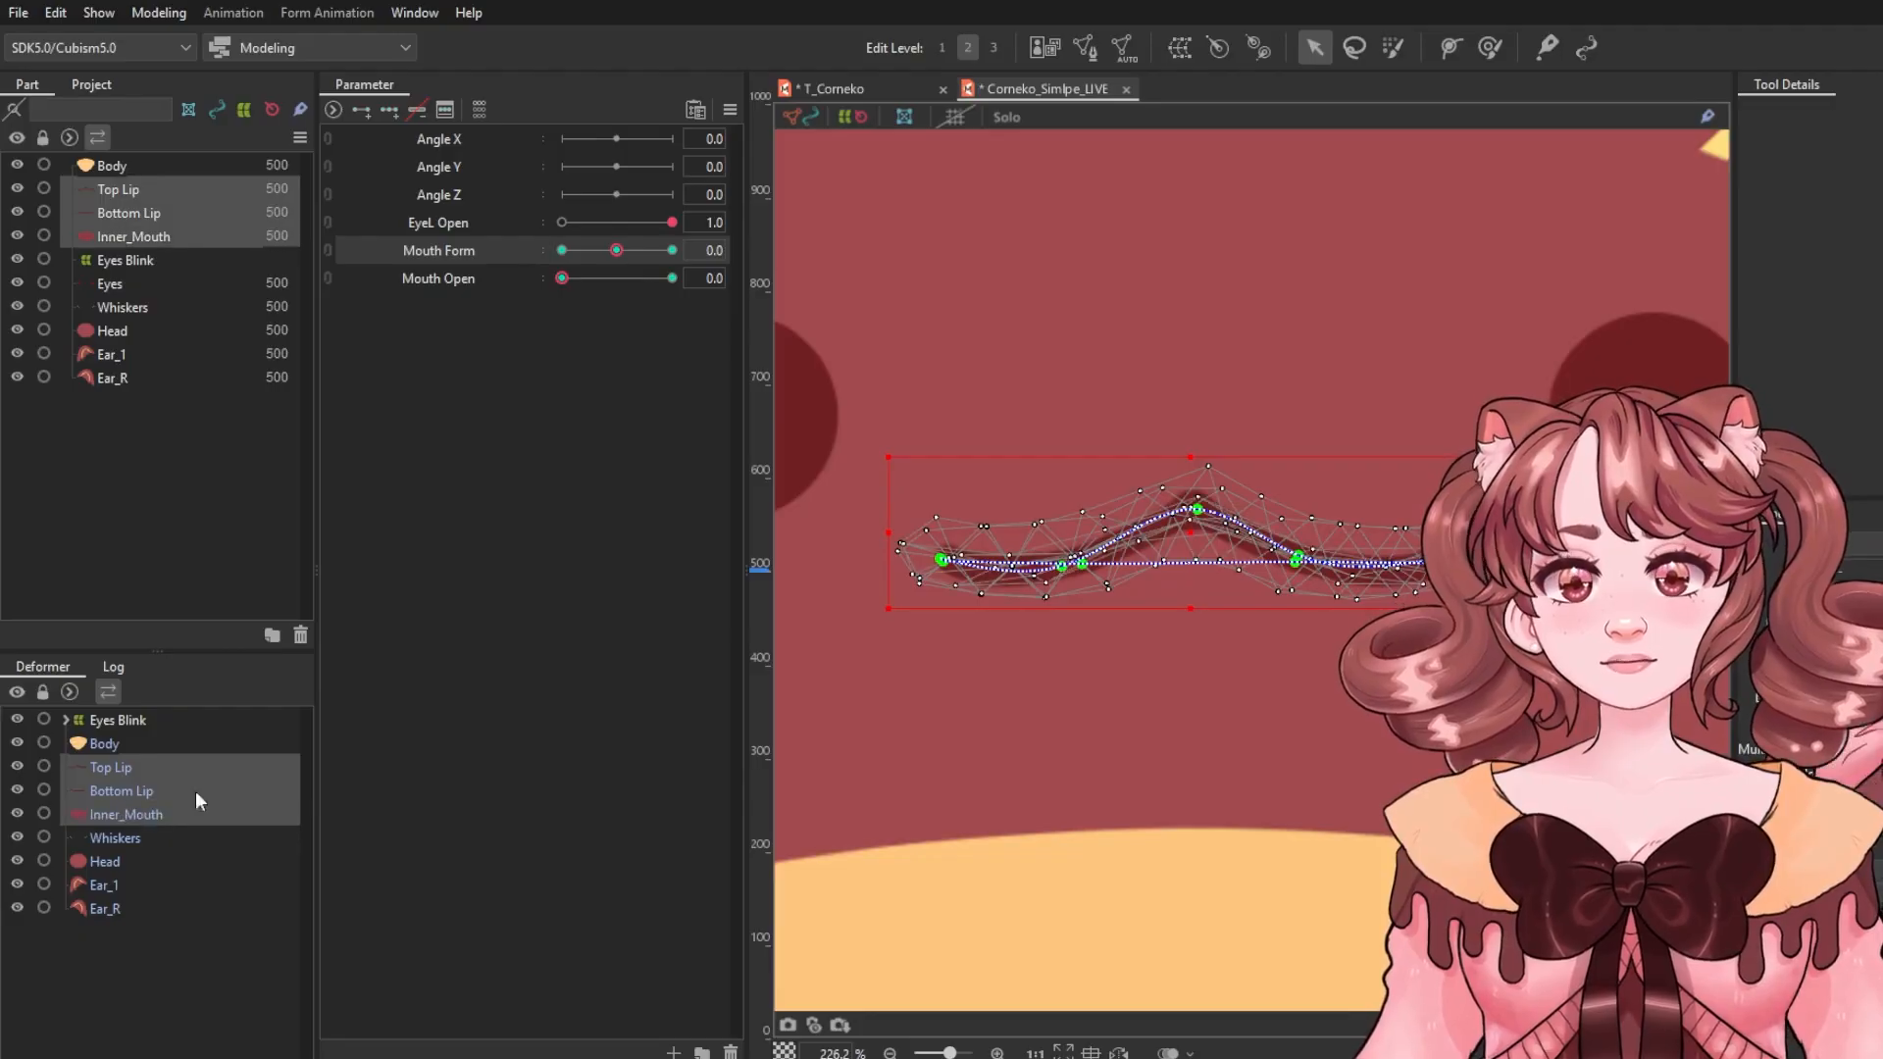
{"action": "left_click", "coordinate": [453, 277]}
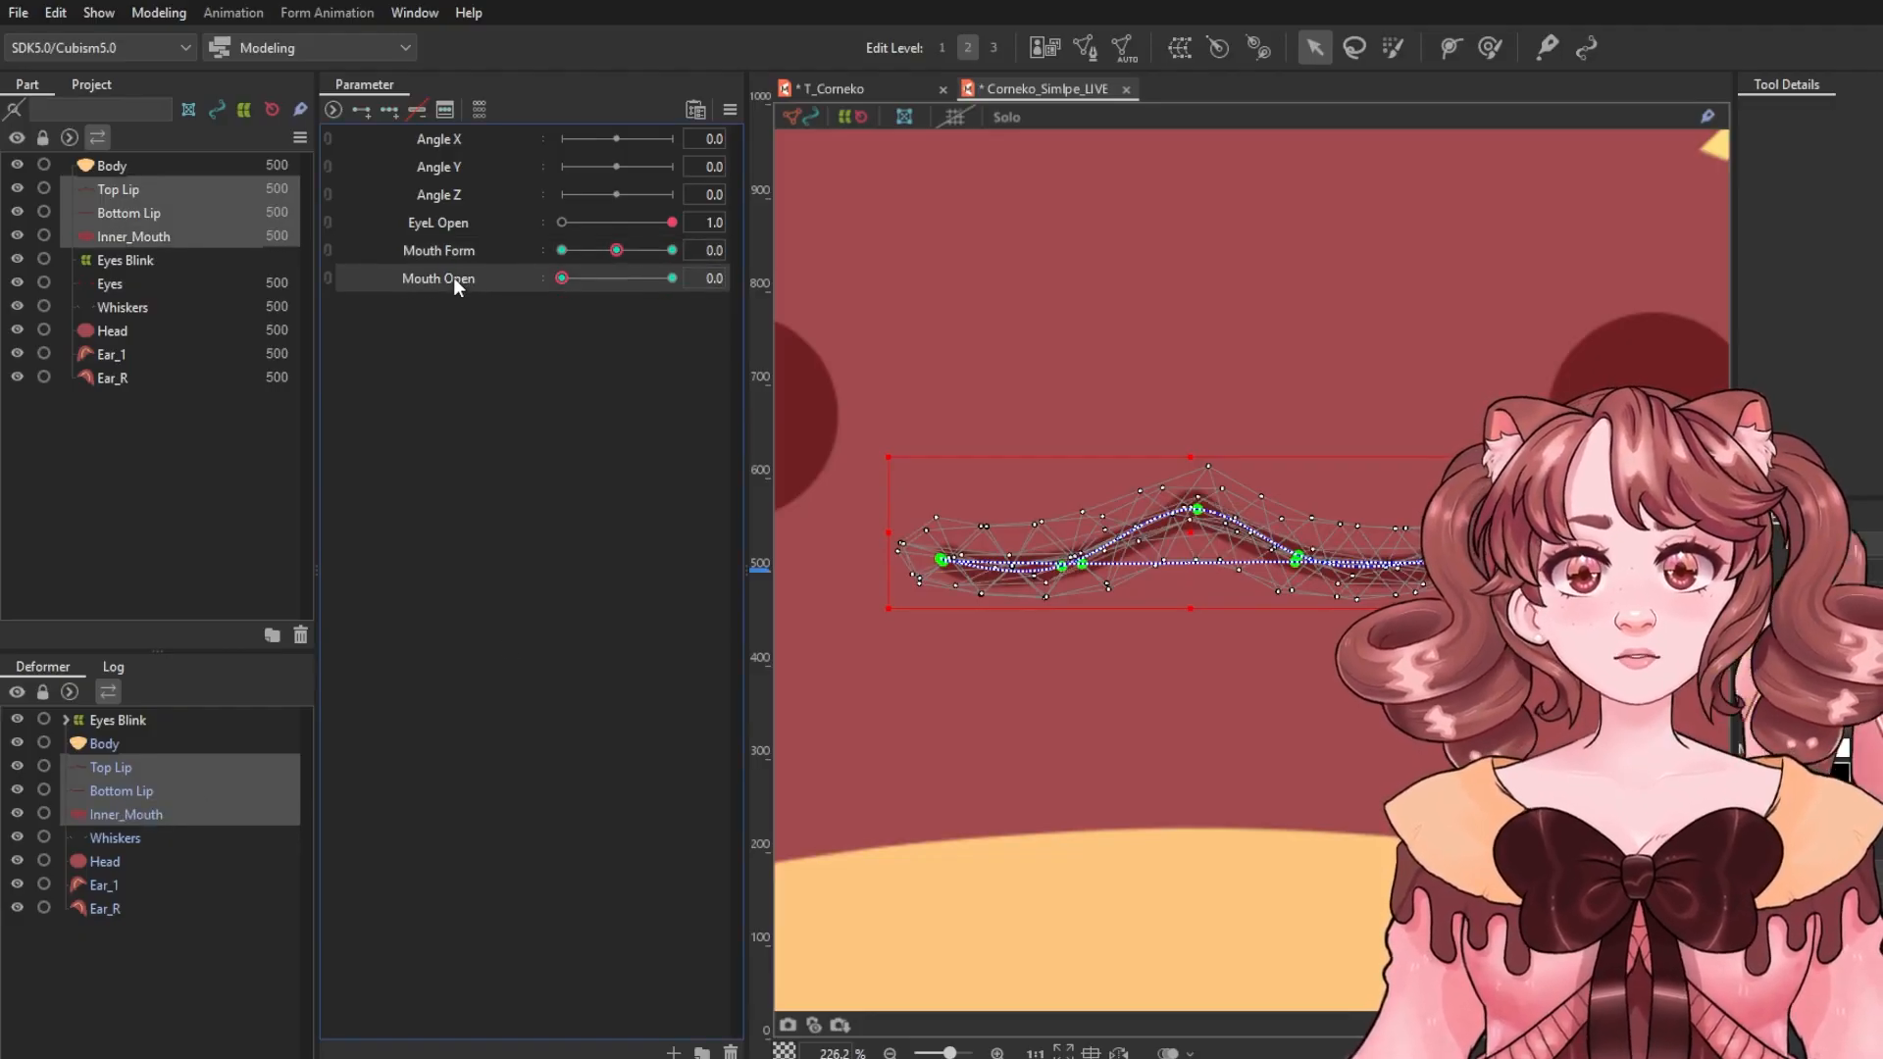
{"action": "left_click", "coordinate": [383, 106]}
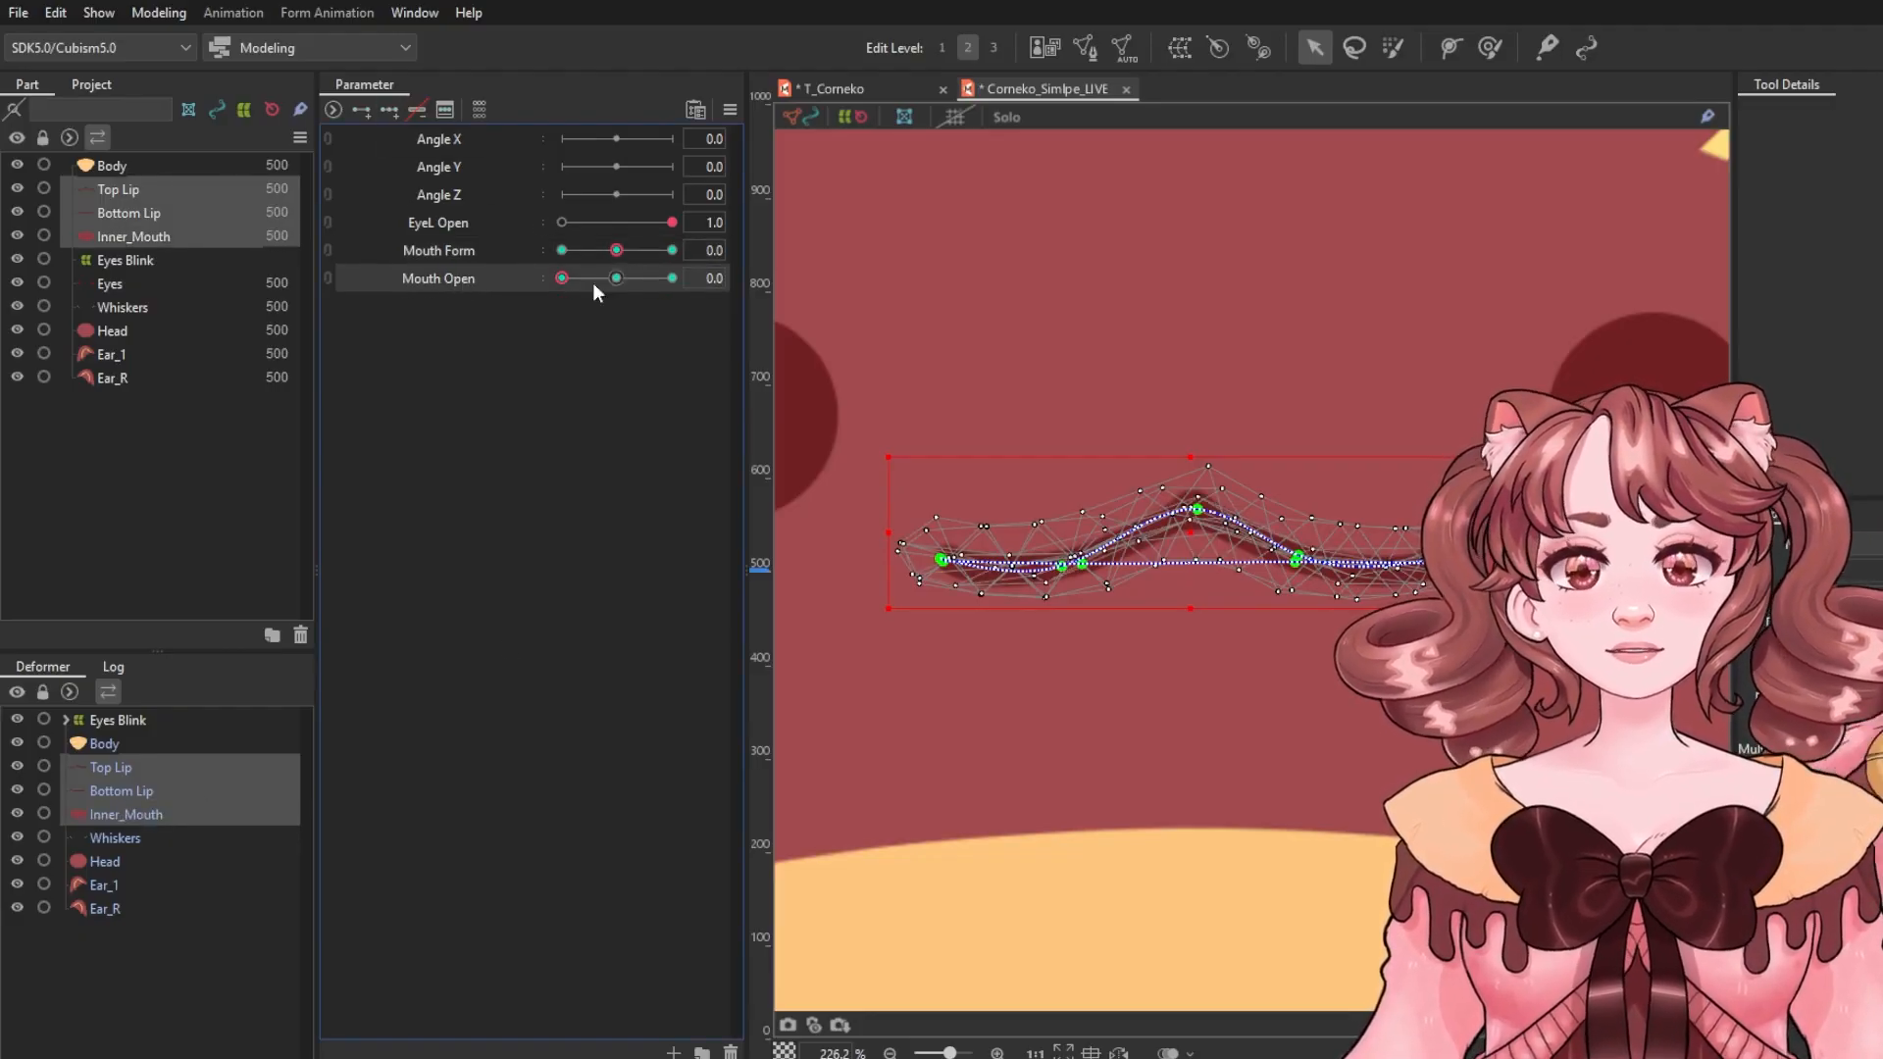
{"action": "left_click", "coordinate": [620, 277]}
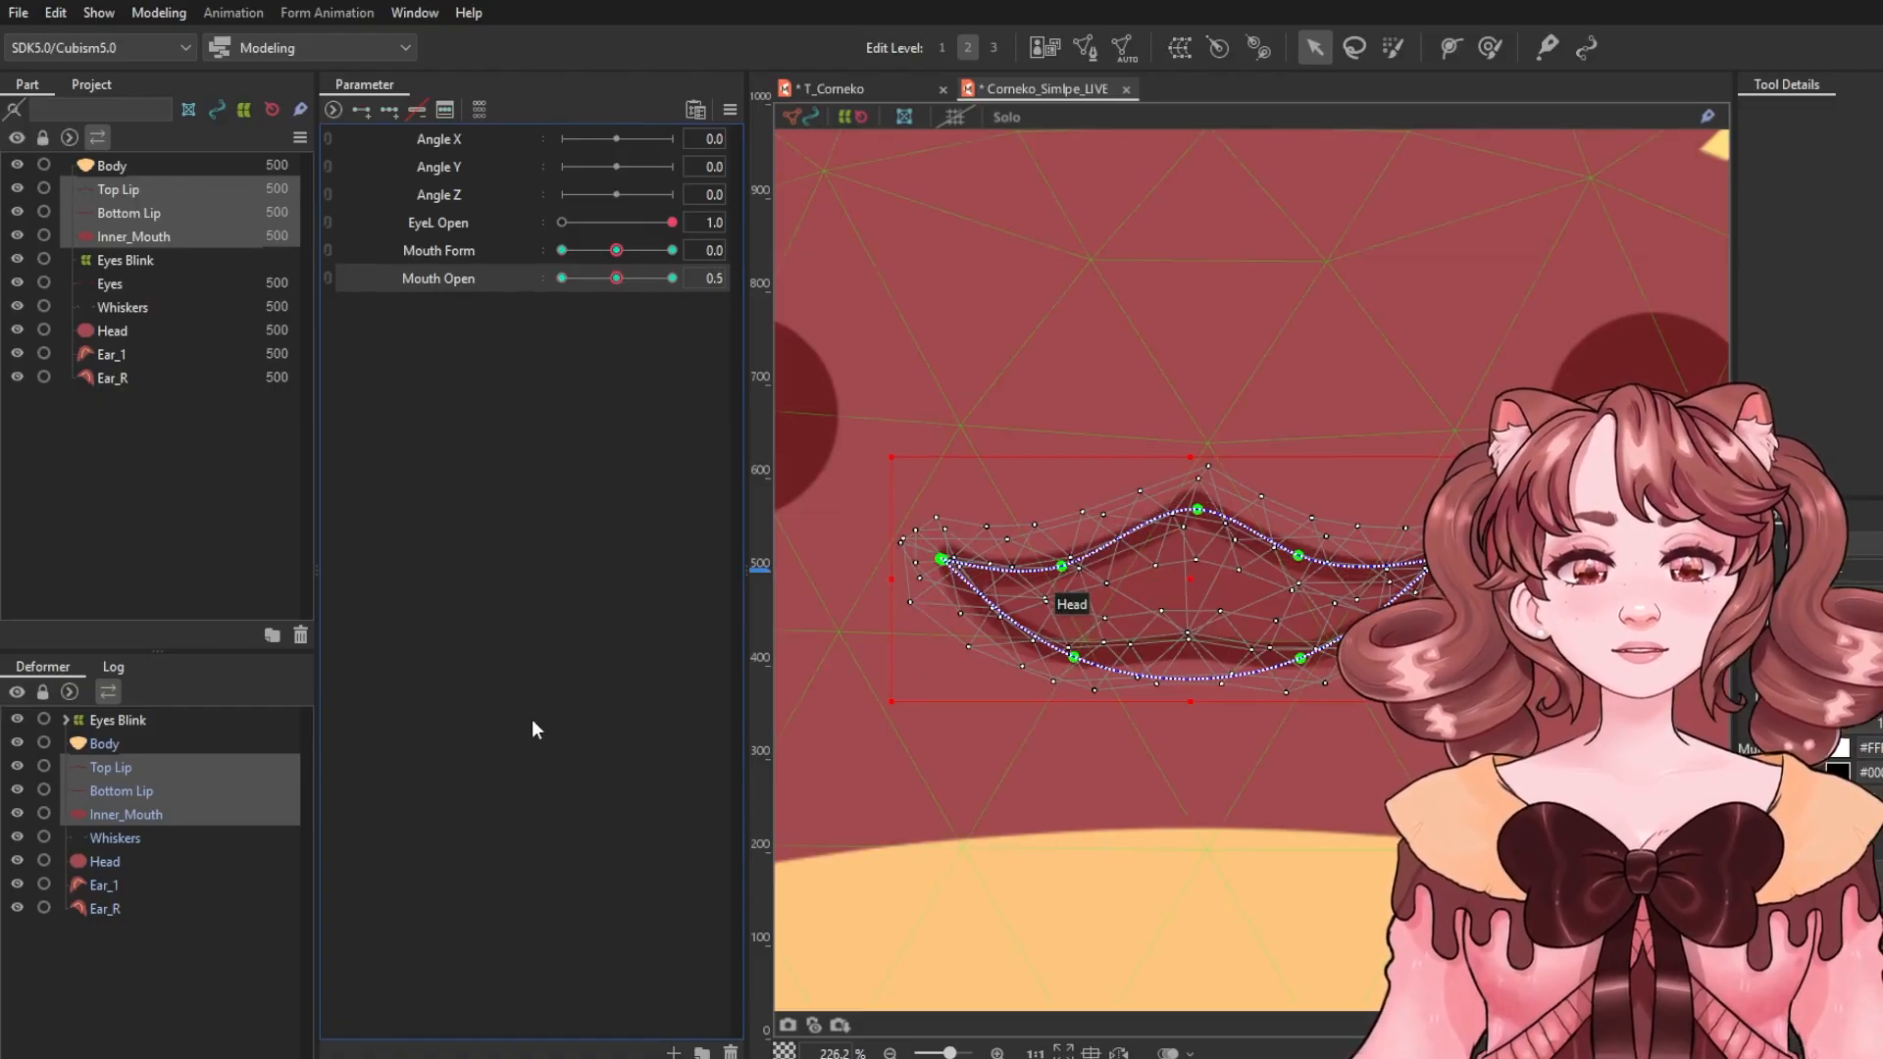
Select Inner_Mouth and reshape it with the deform brush to fill the half-open mouth at Mouth Open 0.5.
{"action": "left_click", "coordinate": [125, 812]}
{"action": "scroll", "coordinate": [1056, 673], "scroll_direction": "up", "scroll_amount": 3}
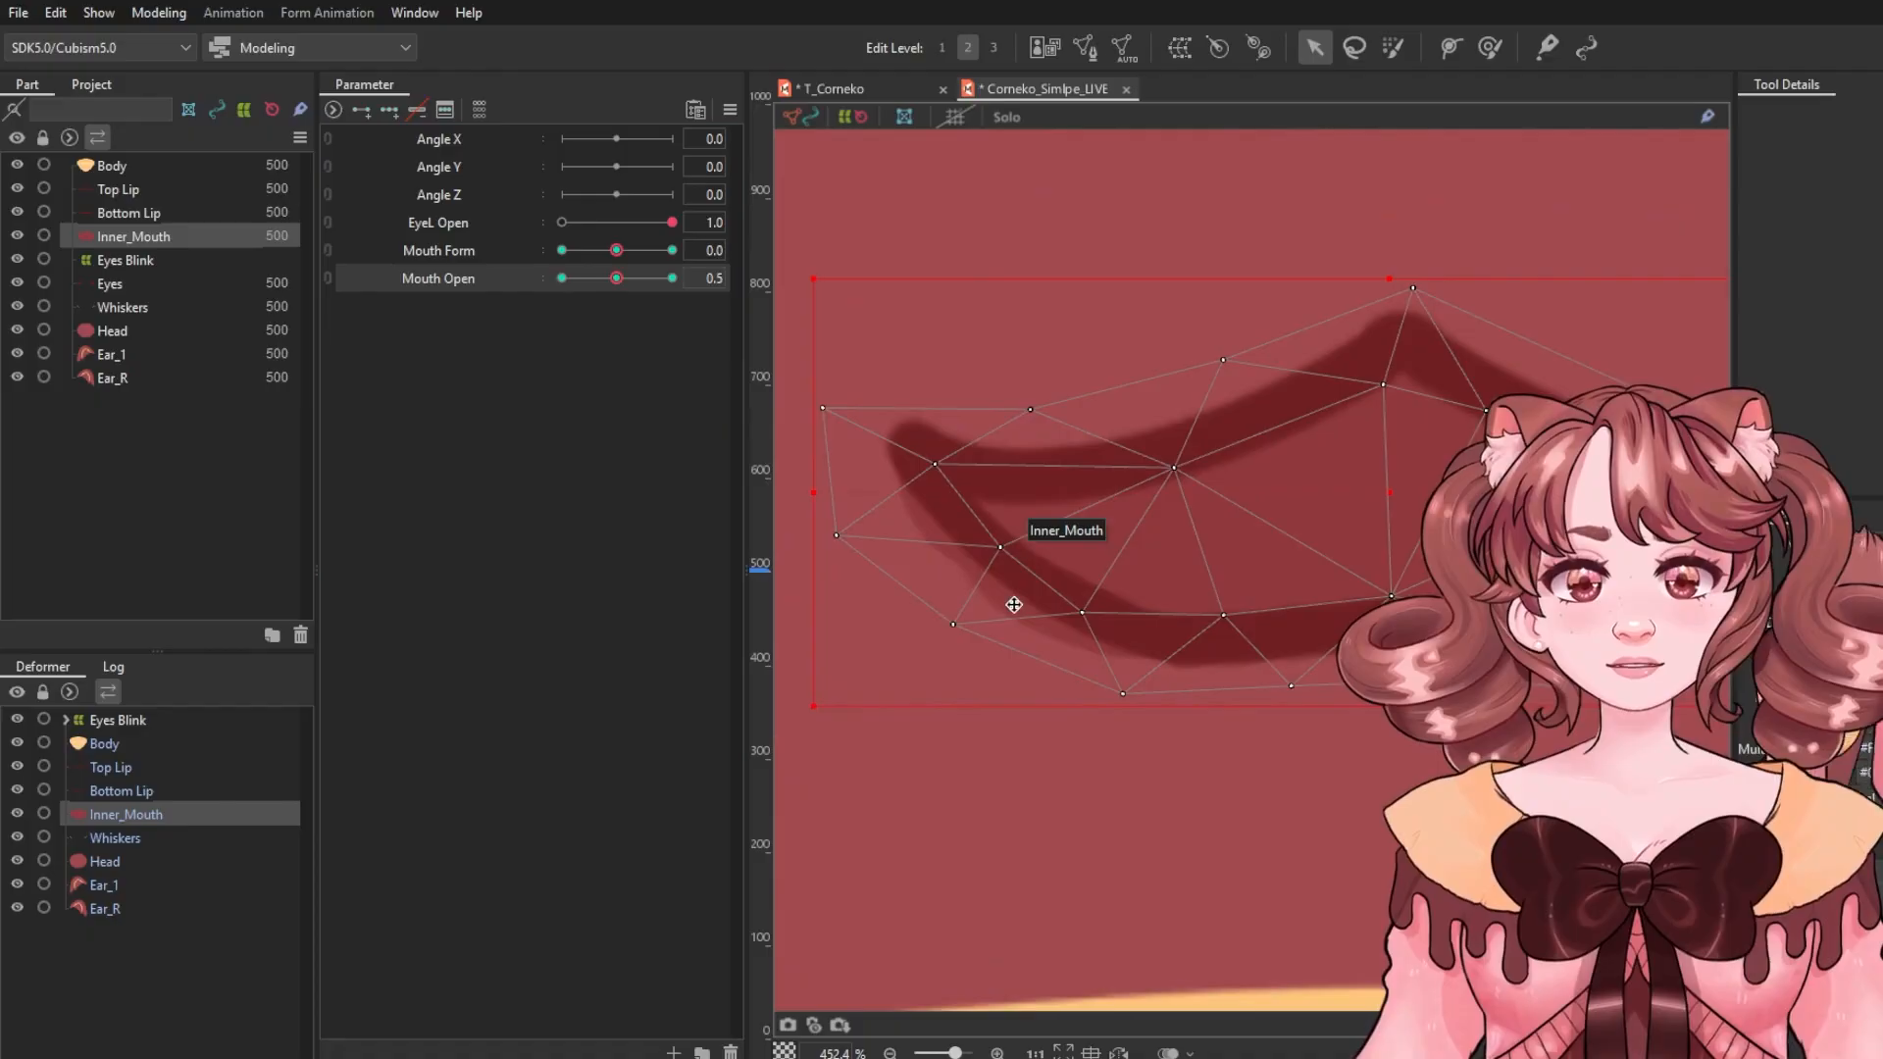
{"action": "left_click_drag", "start_coordinate": [1596, 696], "coordinate": [1217, 670]}
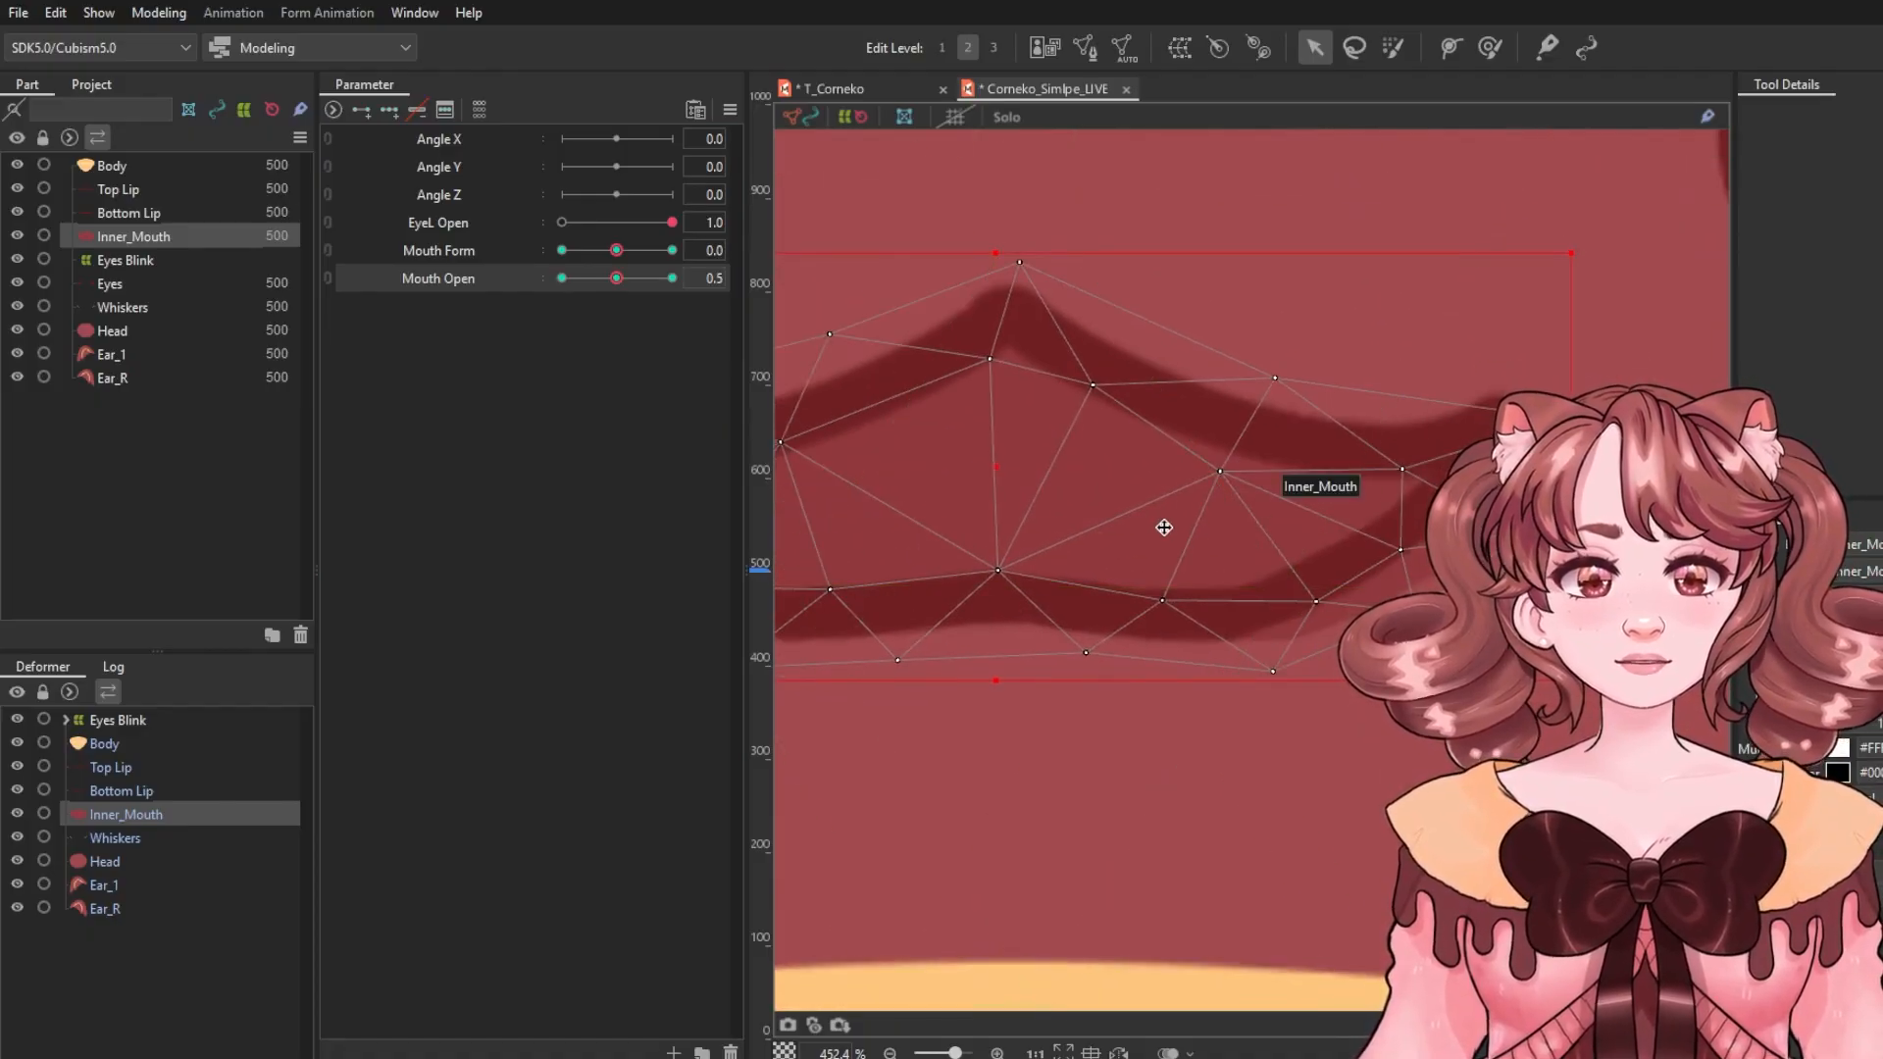
{"action": "left_click", "coordinate": [1488, 49]}
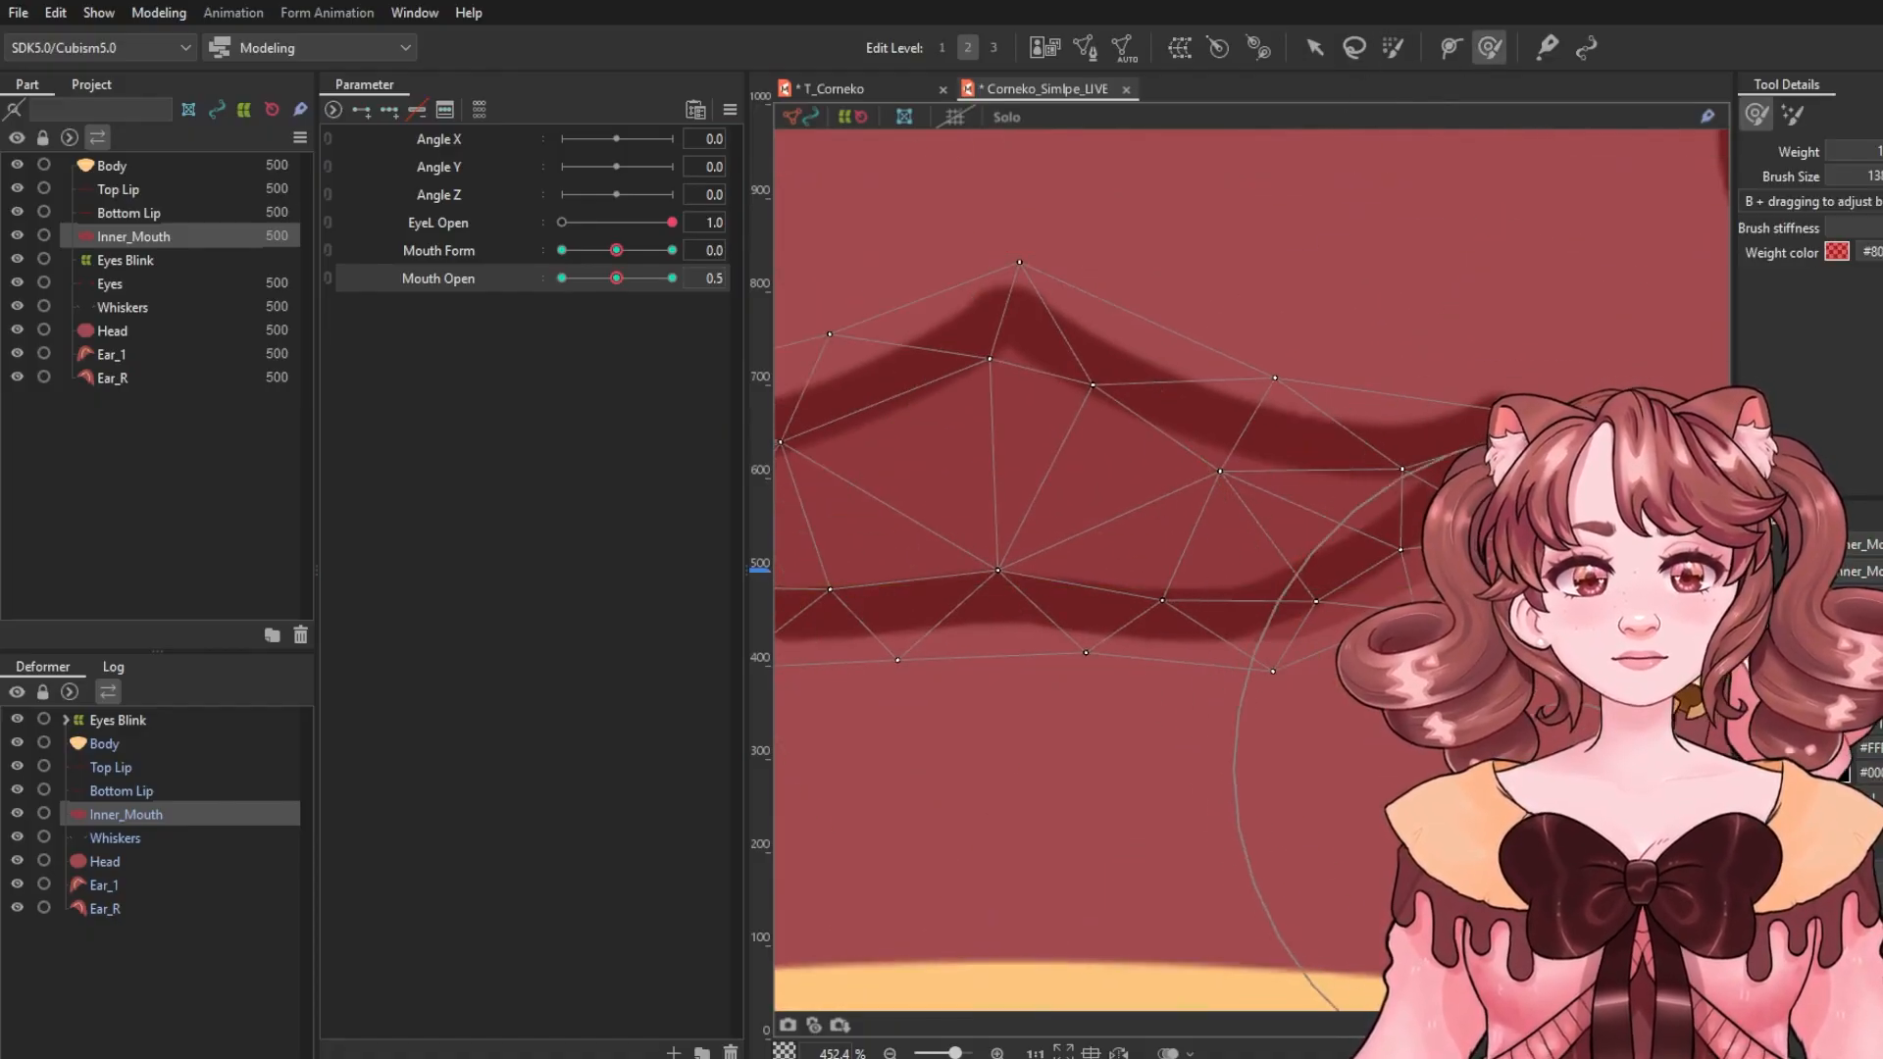
{"action": "left_click_drag", "start_coordinate": [1530, 638], "coordinate": [1517, 546]}
{"action": "left_click_drag", "start_coordinate": [1299, 921], "coordinate": [1281, 858]}
{"action": "left_click_drag", "start_coordinate": [1204, 822], "coordinate": [1732, 735]}
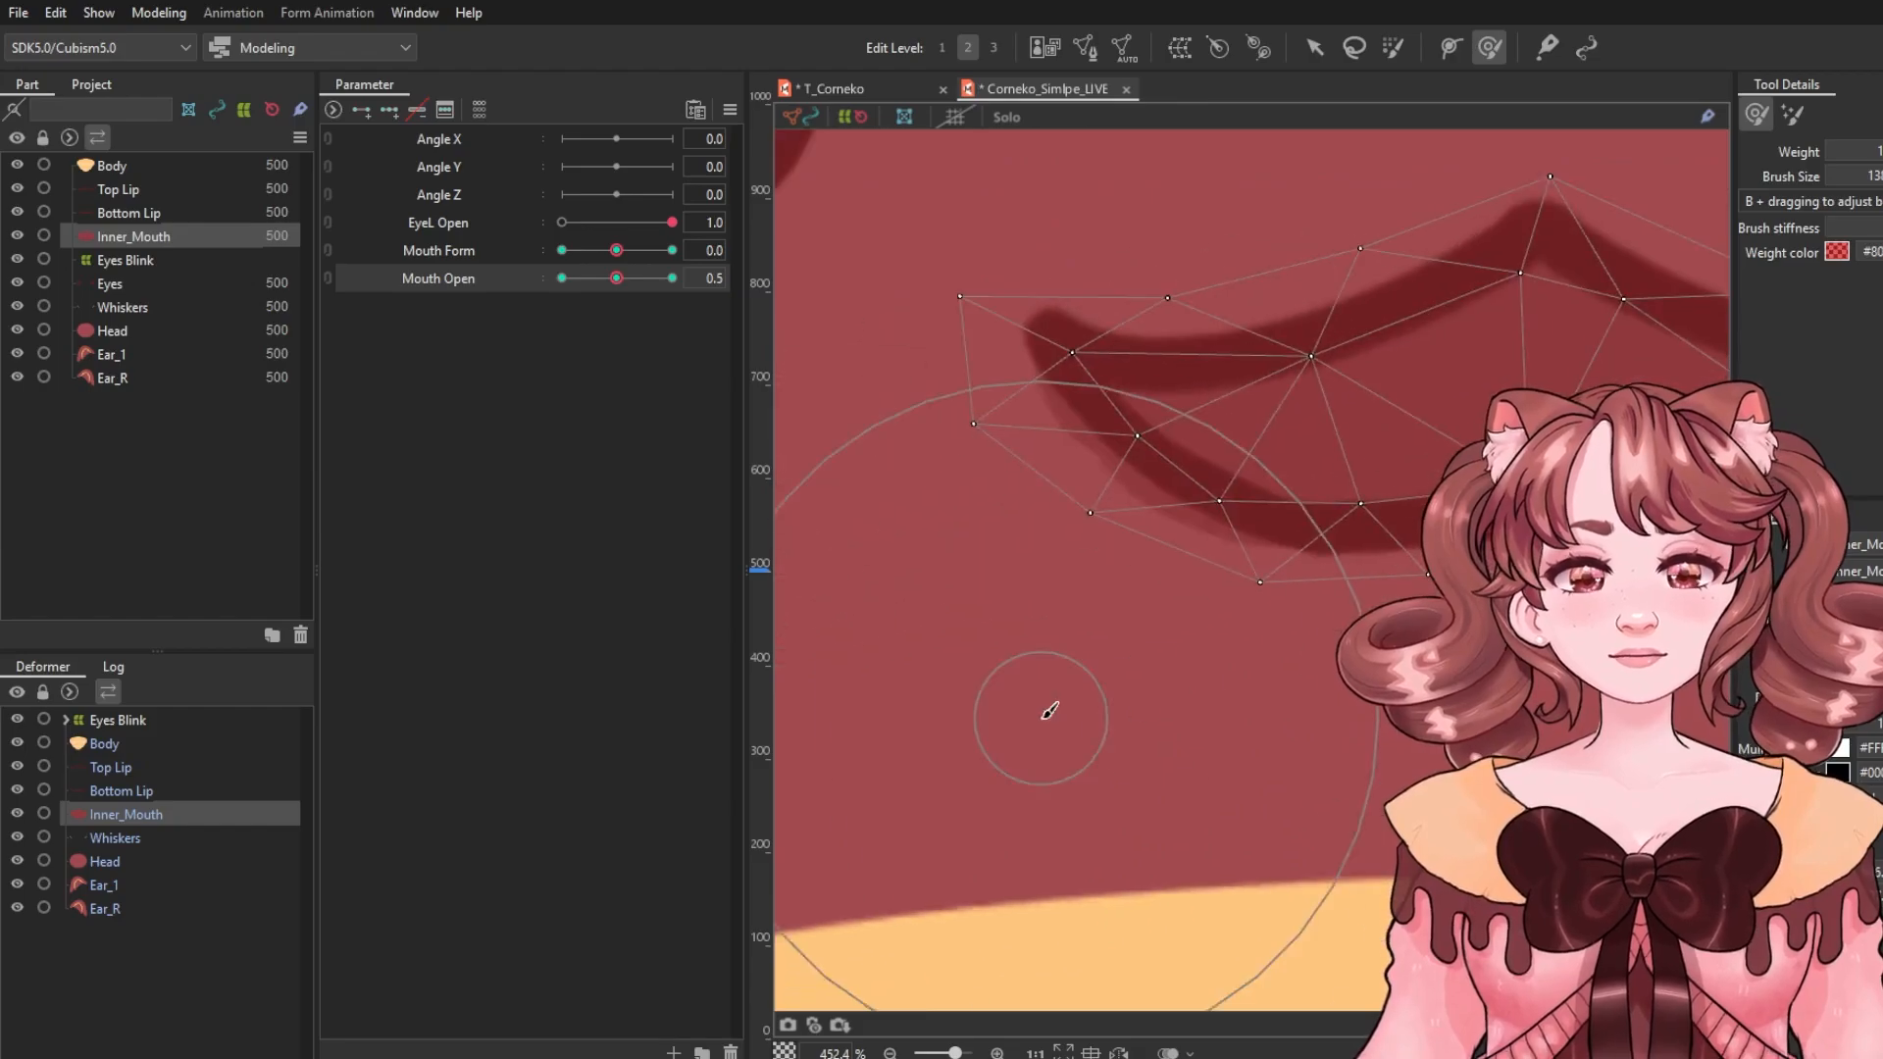
{"action": "left_click_drag", "start_coordinate": [1043, 716], "coordinate": [1114, 693]}
{"action": "left_click_drag", "start_coordinate": [879, 579], "coordinate": [957, 552]}
{"action": "scroll", "coordinate": [1496, 628], "scroll_direction": "down", "scroll_amount": 4}
{"action": "left_click_drag", "start_coordinate": [1565, 626], "coordinate": [1311, 625]}
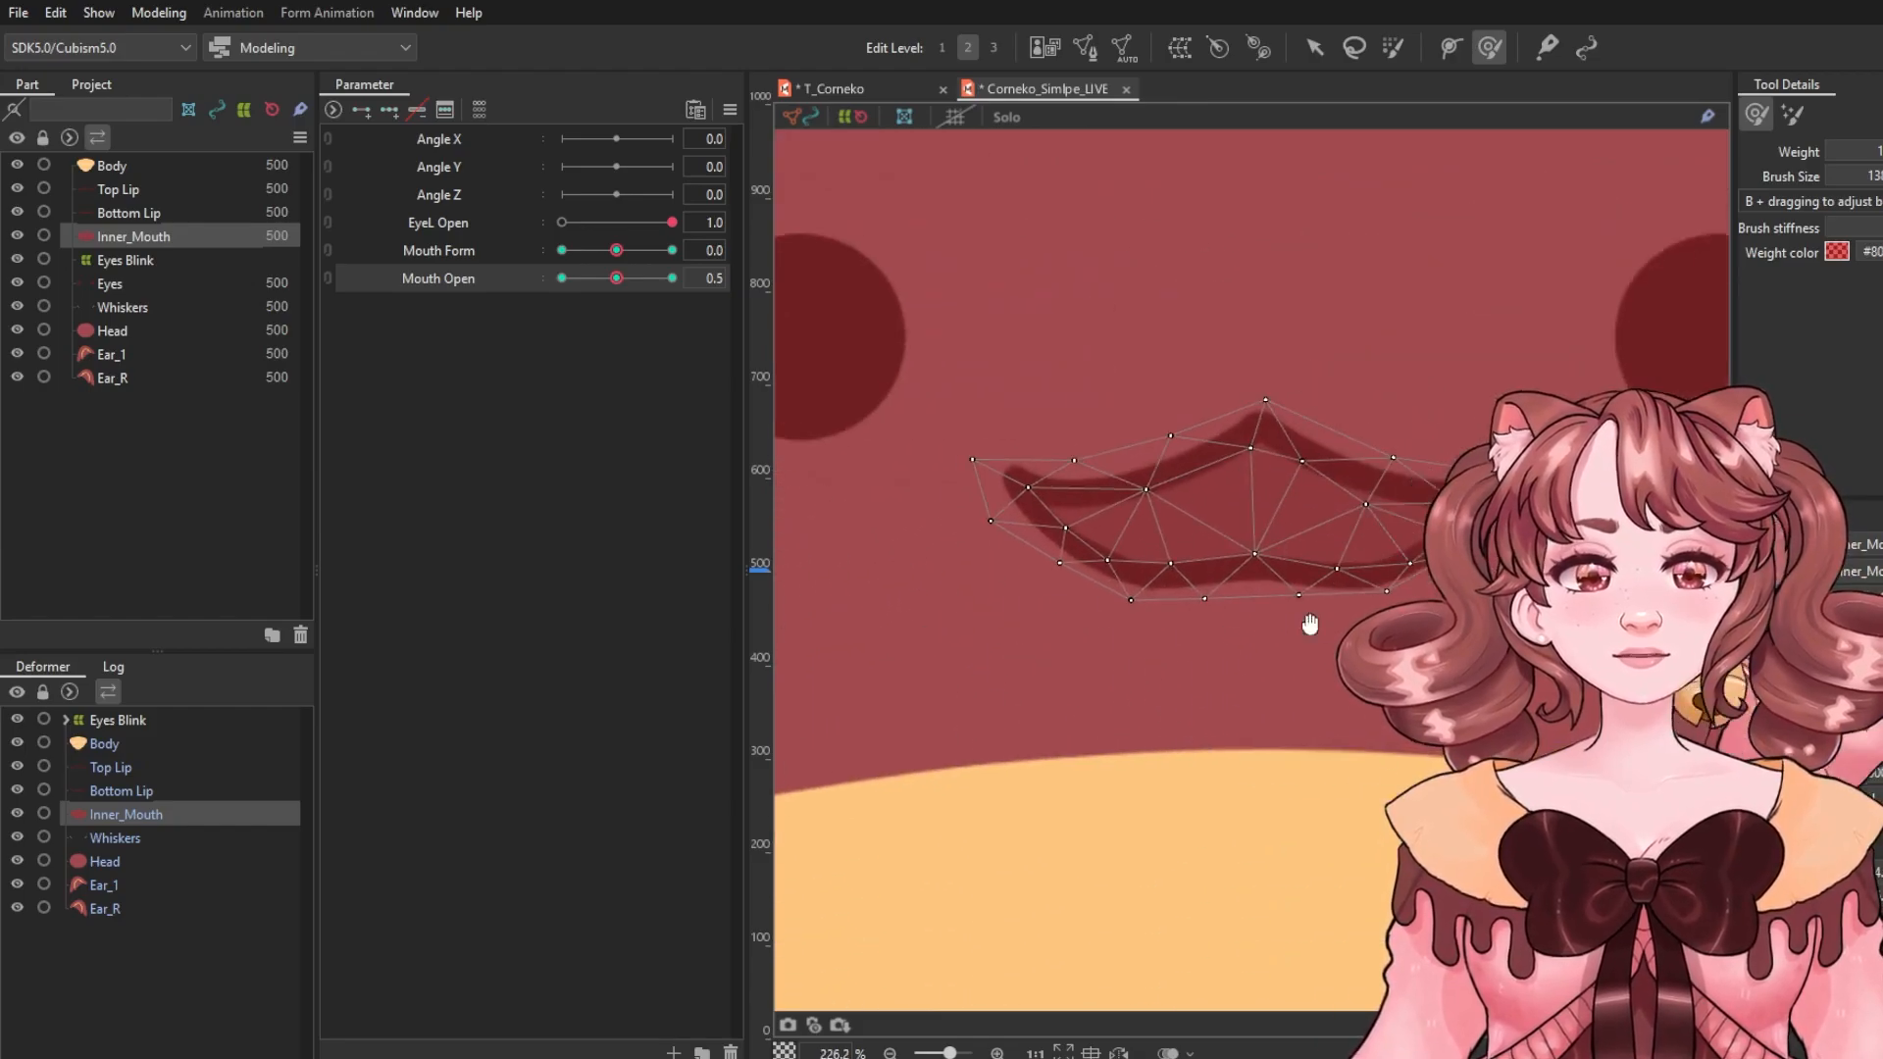
Select the Bottom Lip and smooth its half-open curve with the deform brush.
{"action": "left_click", "coordinate": [1315, 47]}
{"action": "scroll", "coordinate": [1224, 533], "scroll_direction": "up", "scroll_amount": 5}
{"action": "left_click", "coordinate": [1224, 533]}
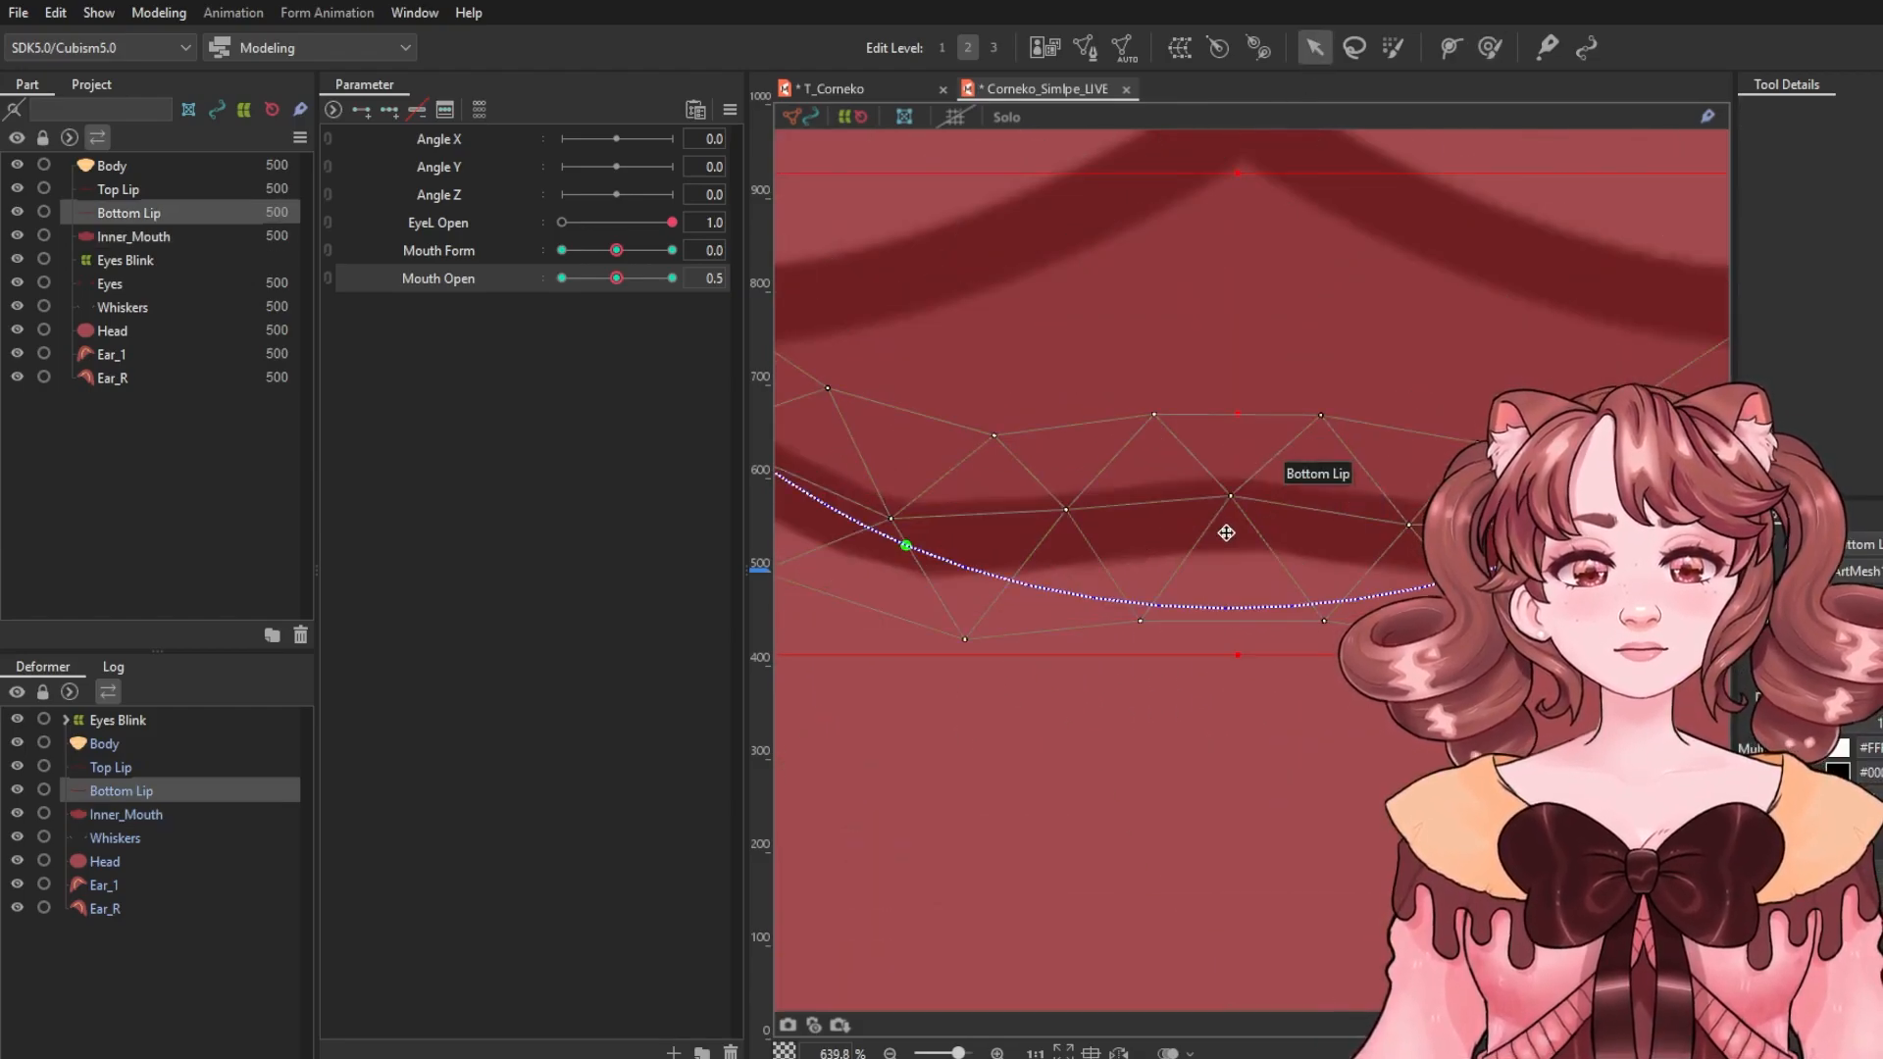
{"action": "left_click", "coordinate": [1490, 48]}
{"action": "scroll", "coordinate": [1275, 466], "scroll_direction": "down", "scroll_amount": 3}
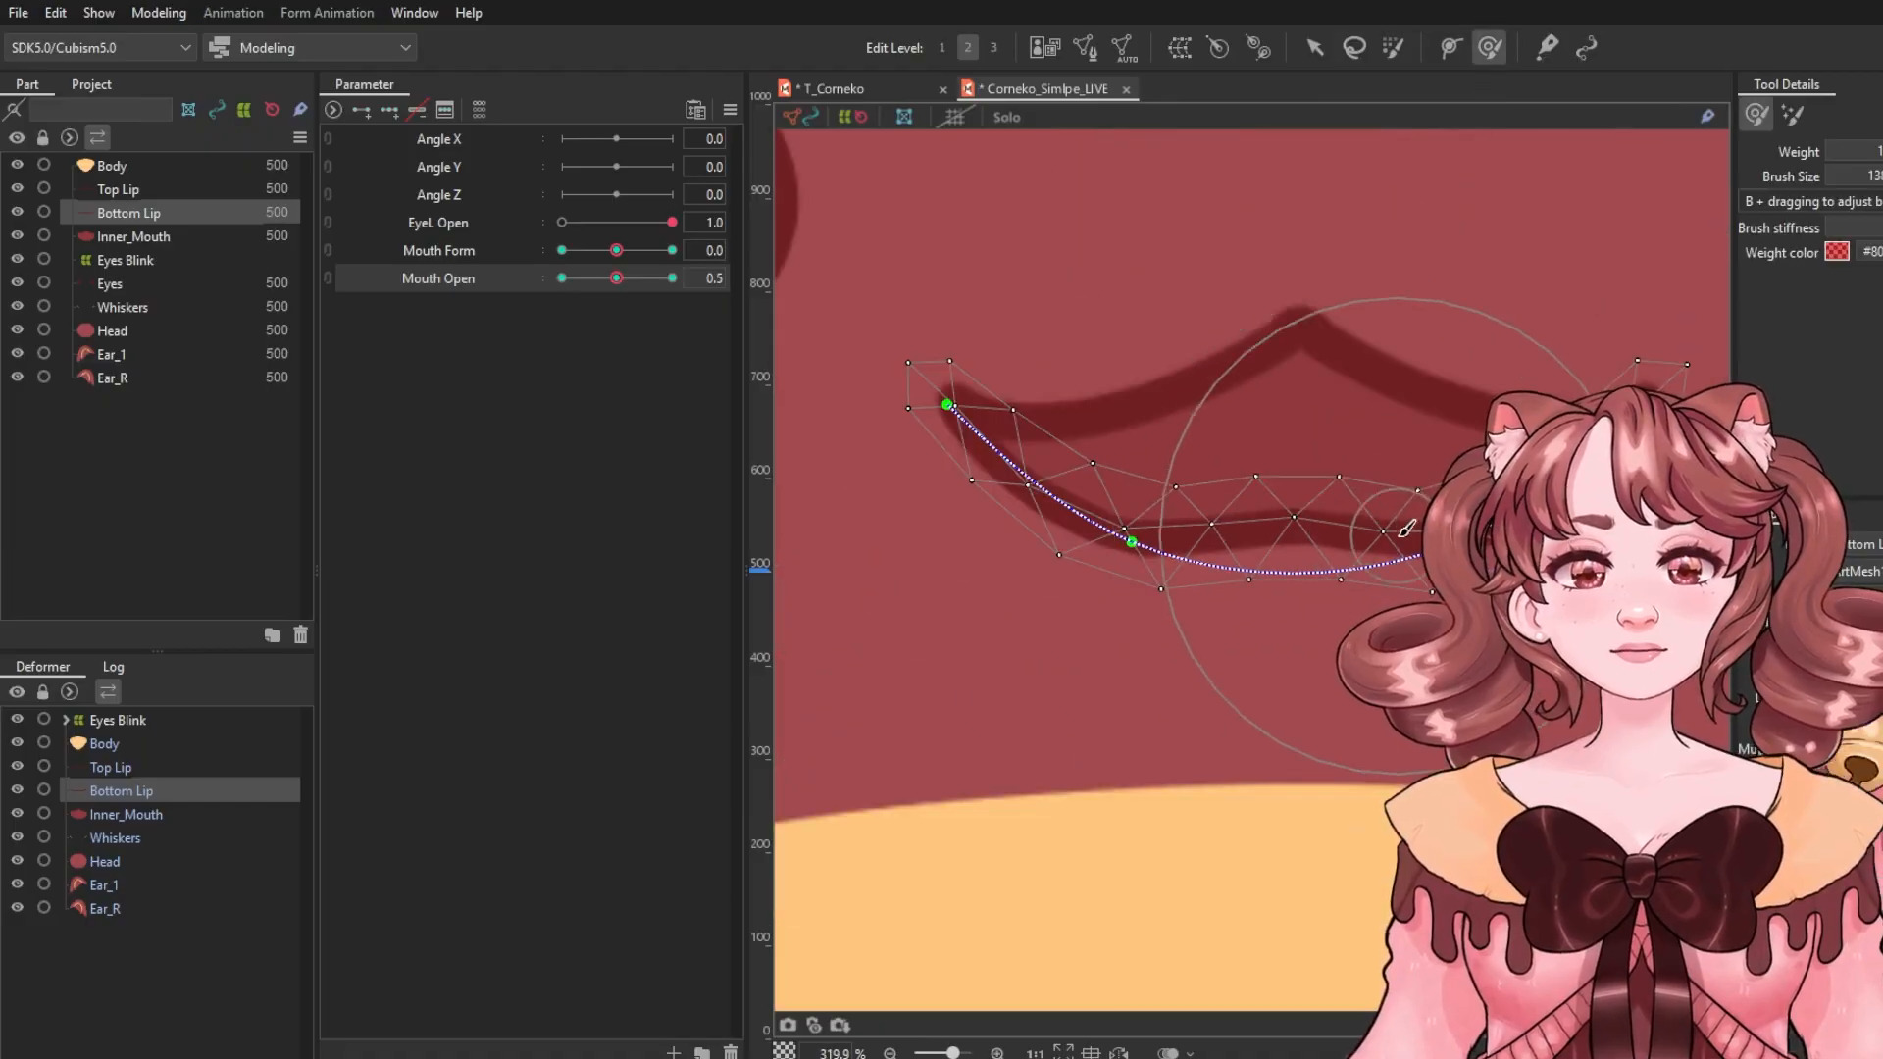
{"action": "left_click_drag", "start_coordinate": [1239, 475], "coordinate": [1071, 512]}
{"action": "left_click_drag", "start_coordinate": [1295, 498], "coordinate": [1295, 523]}
{"action": "key", "text": "ctrl+z"}
{"action": "left_click_drag", "start_coordinate": [1173, 494], "coordinate": [1291, 563]}
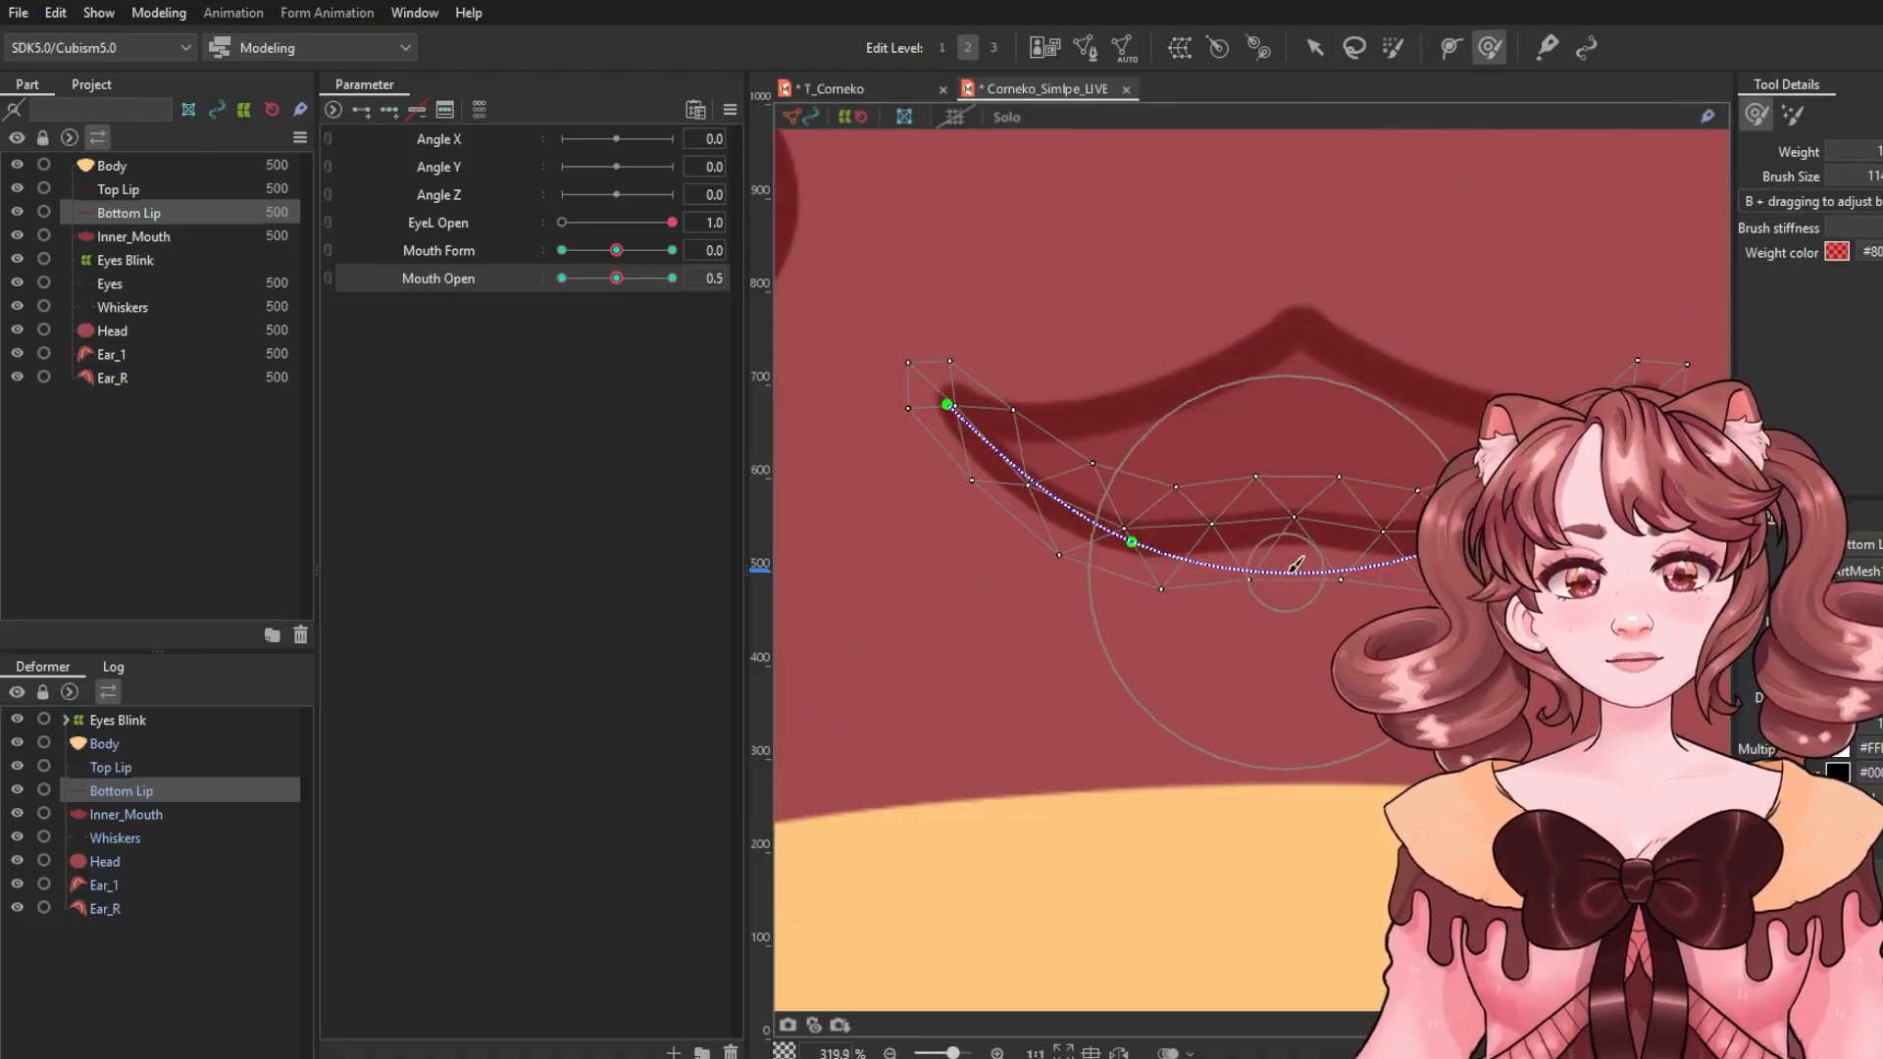
{"action": "left_click_drag", "start_coordinate": [1297, 474], "coordinate": [1293, 525]}
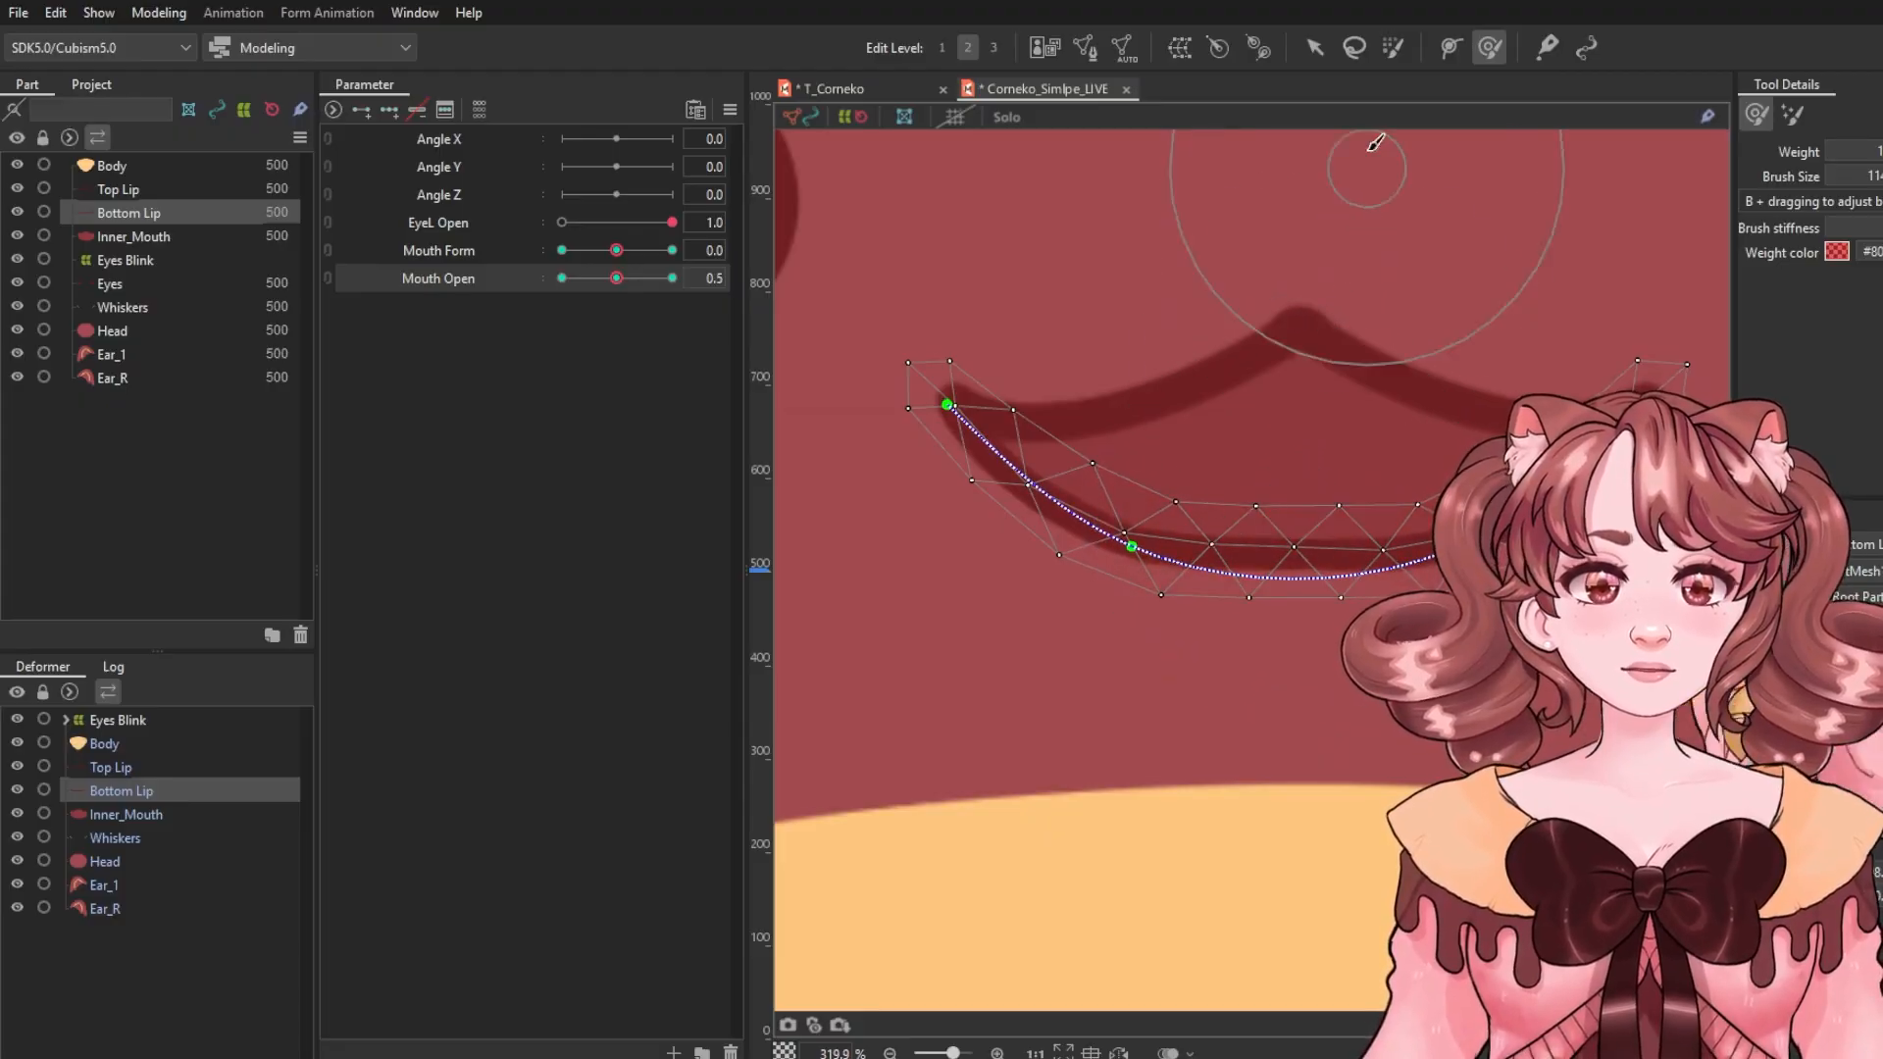
{"action": "left_click", "coordinate": [1315, 47]}
{"action": "left_click", "coordinate": [1356, 522]}
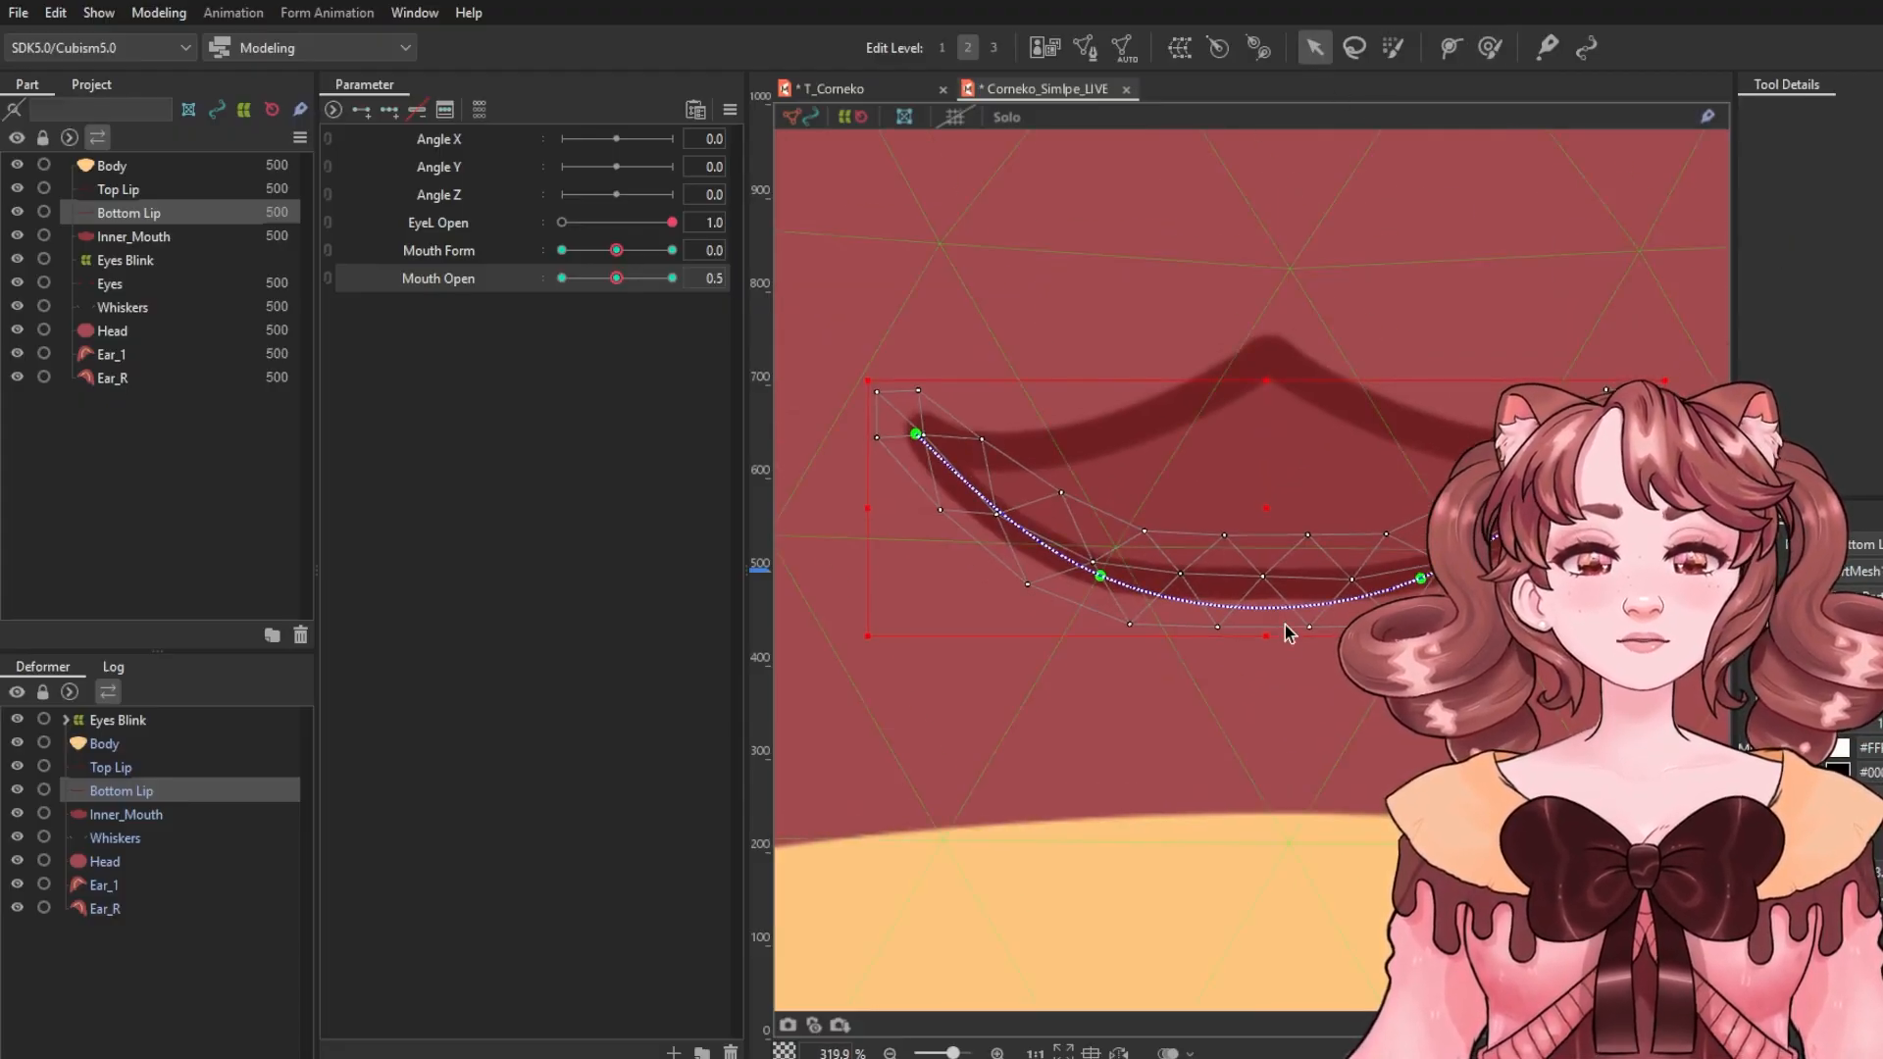
{"action": "left_click", "coordinate": [449, 251]}
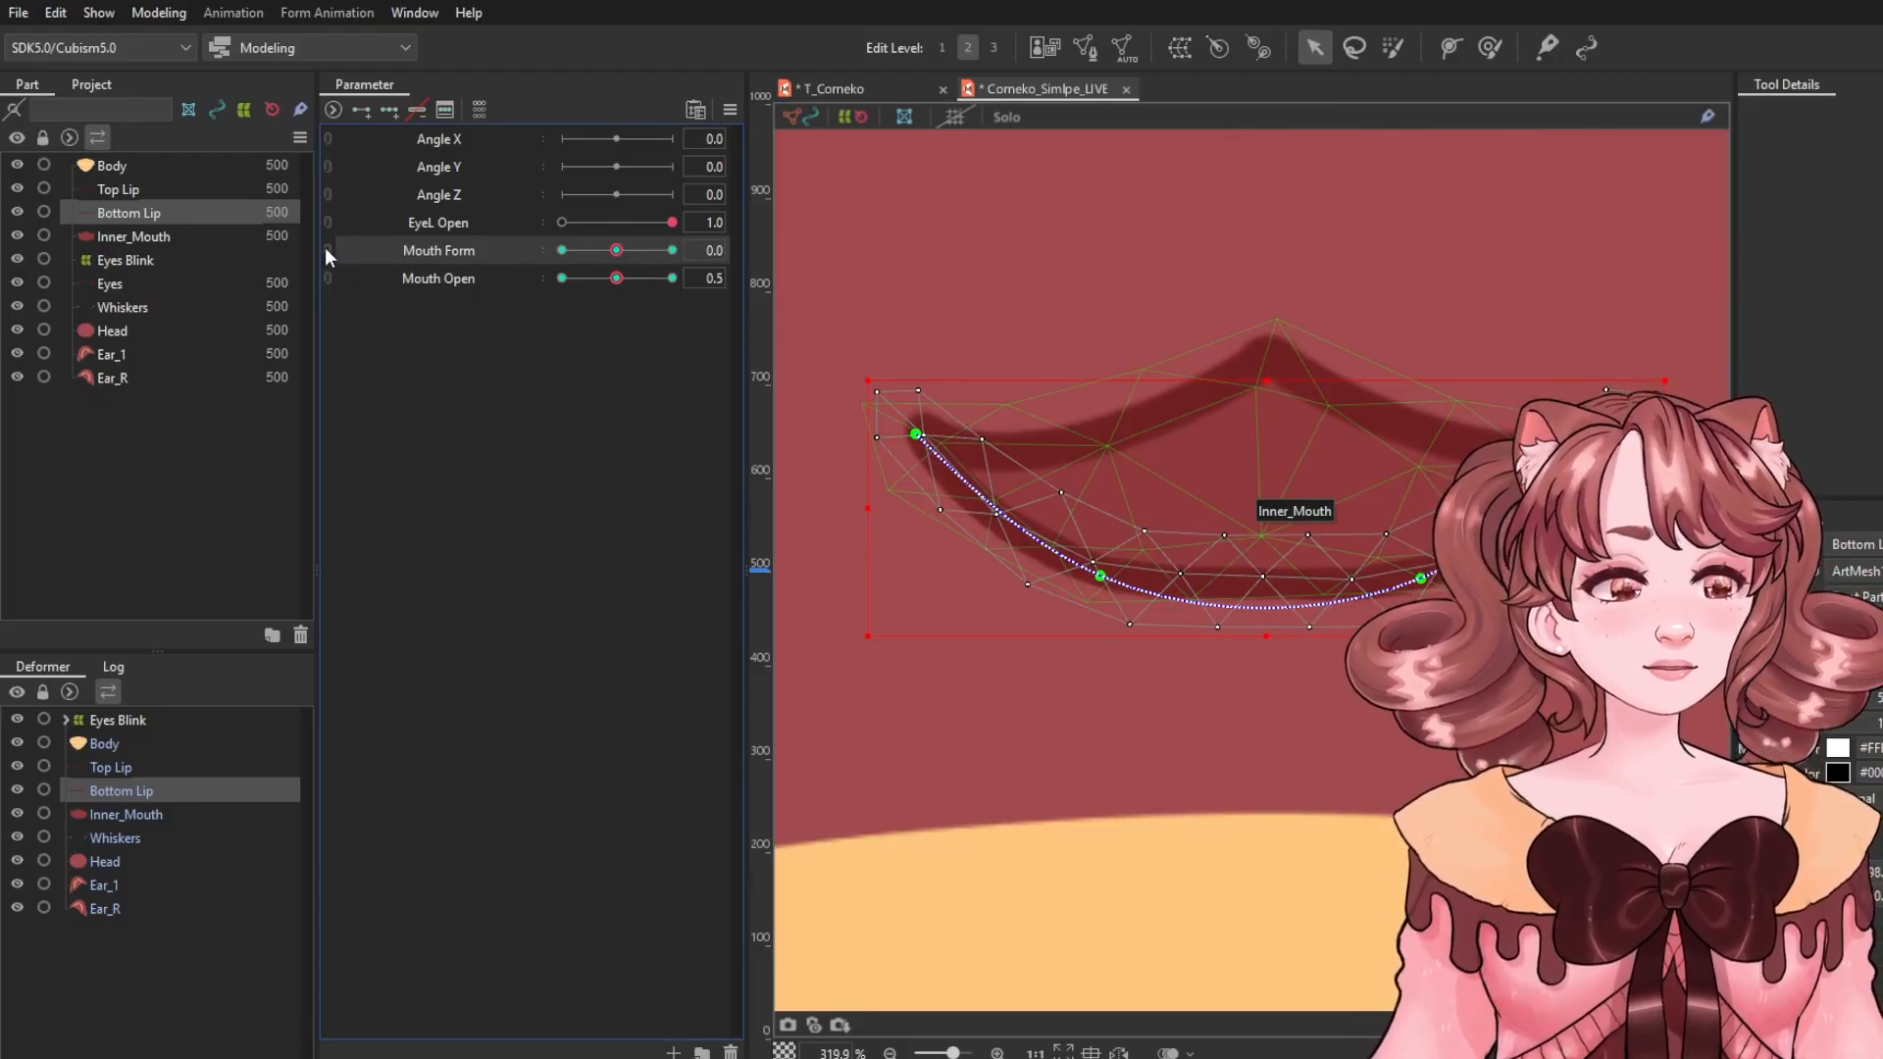
Combine Mouth Form and Mouth Open into a 2D parameter grid and go to Mouth Form -1.0 at Mouth Open 0.5.
{"action": "left_click", "coordinate": [326, 251]}
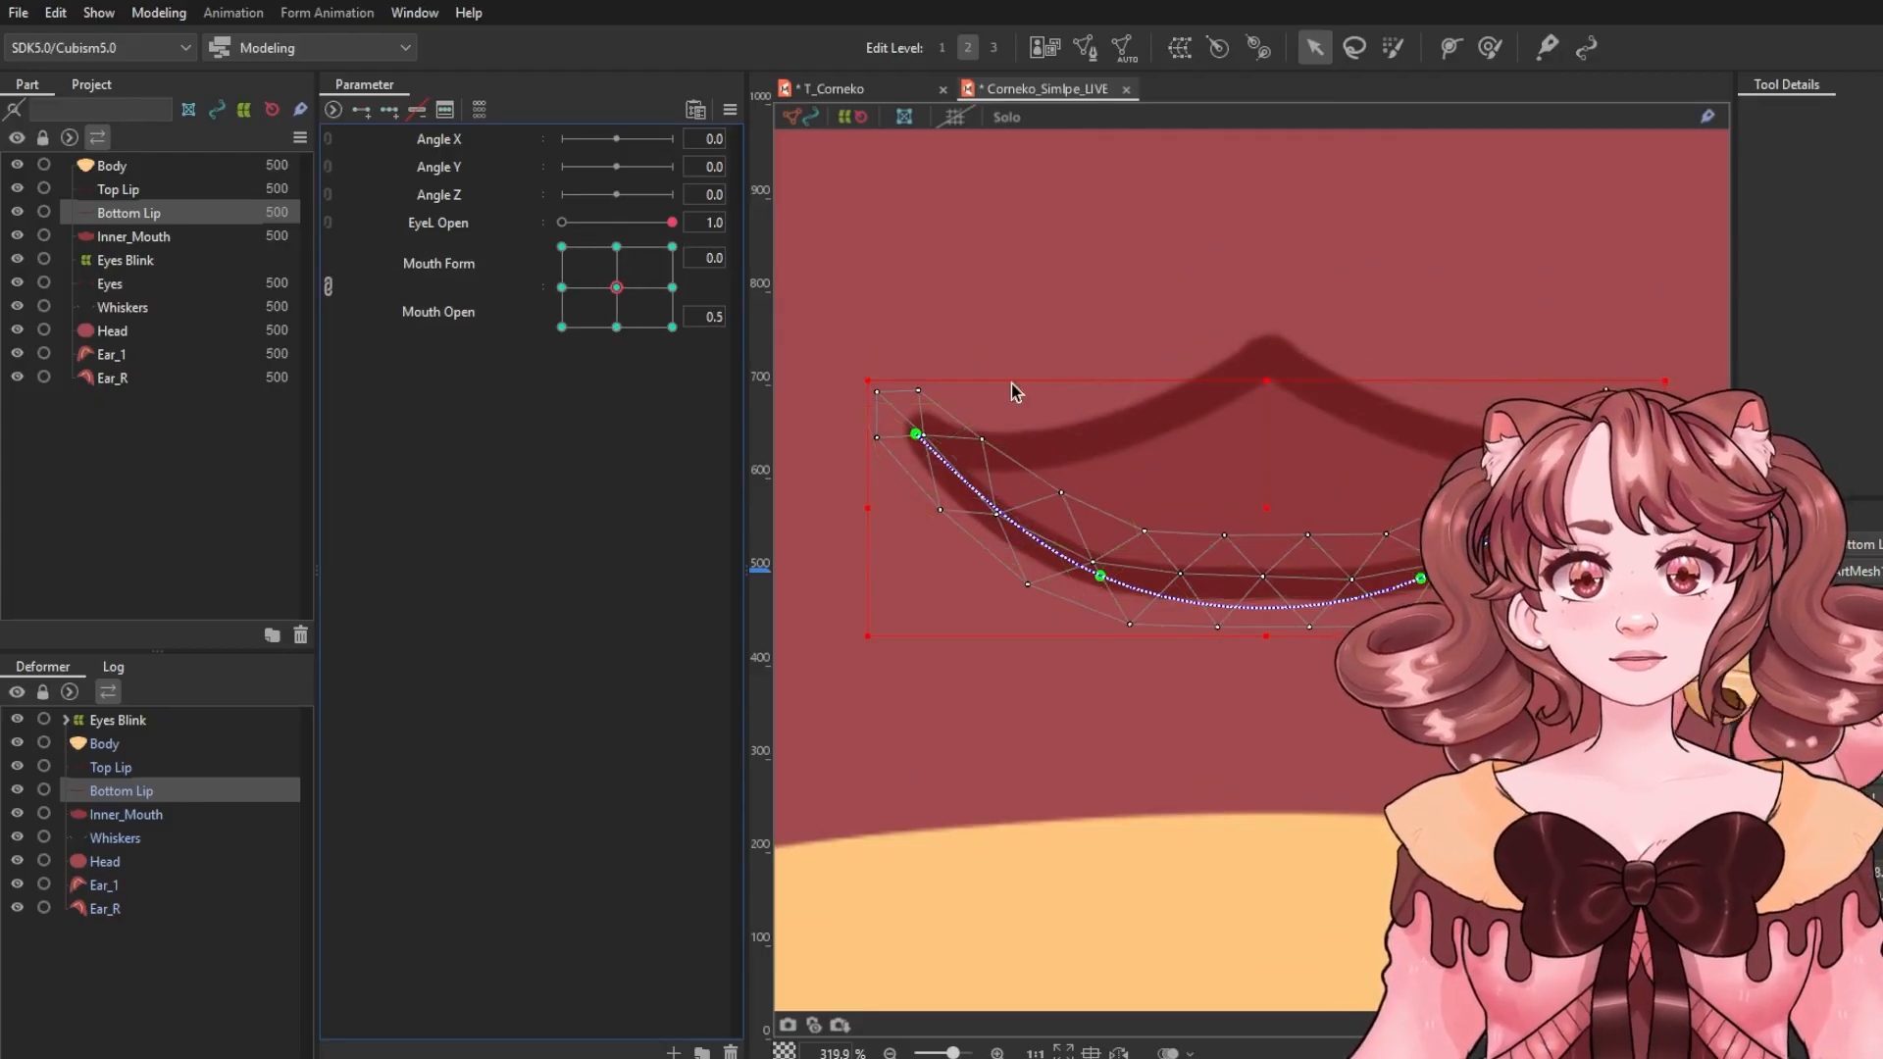
{"action": "scroll", "coordinate": [1011, 385], "scroll_direction": "down", "scroll_amount": 5}
{"action": "left_click", "coordinate": [1657, 339]}
{"action": "left_click_drag", "start_coordinate": [1058, 297], "coordinate": [1103, 356]}
{"action": "left_click_drag", "start_coordinate": [617, 288], "coordinate": [579, 293]}
Select Inner_Mouth and reshape it with the deform brush to fill the frowning half-open lips.
{"action": "scroll", "coordinate": [1165, 485], "scroll_direction": "up", "scroll_amount": 6}
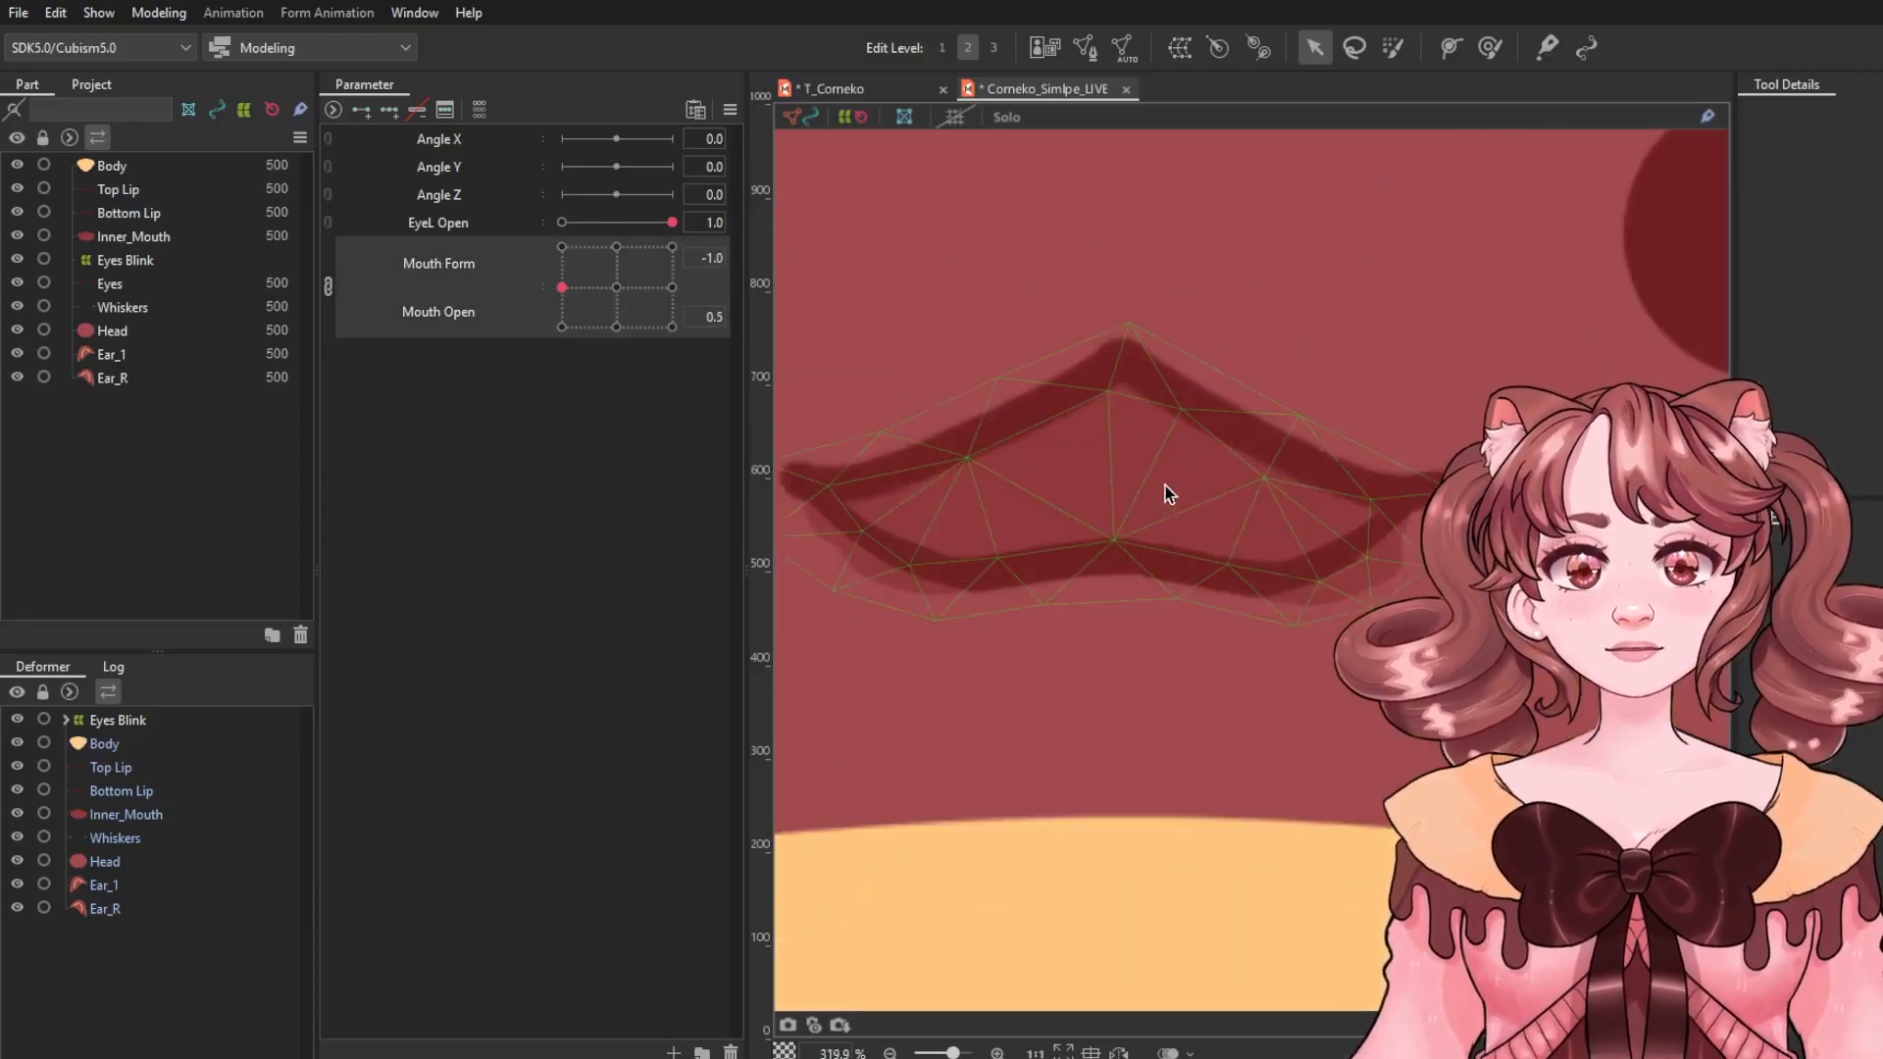
{"action": "left_click", "coordinate": [1442, 549]}
{"action": "left_click", "coordinate": [1489, 47]}
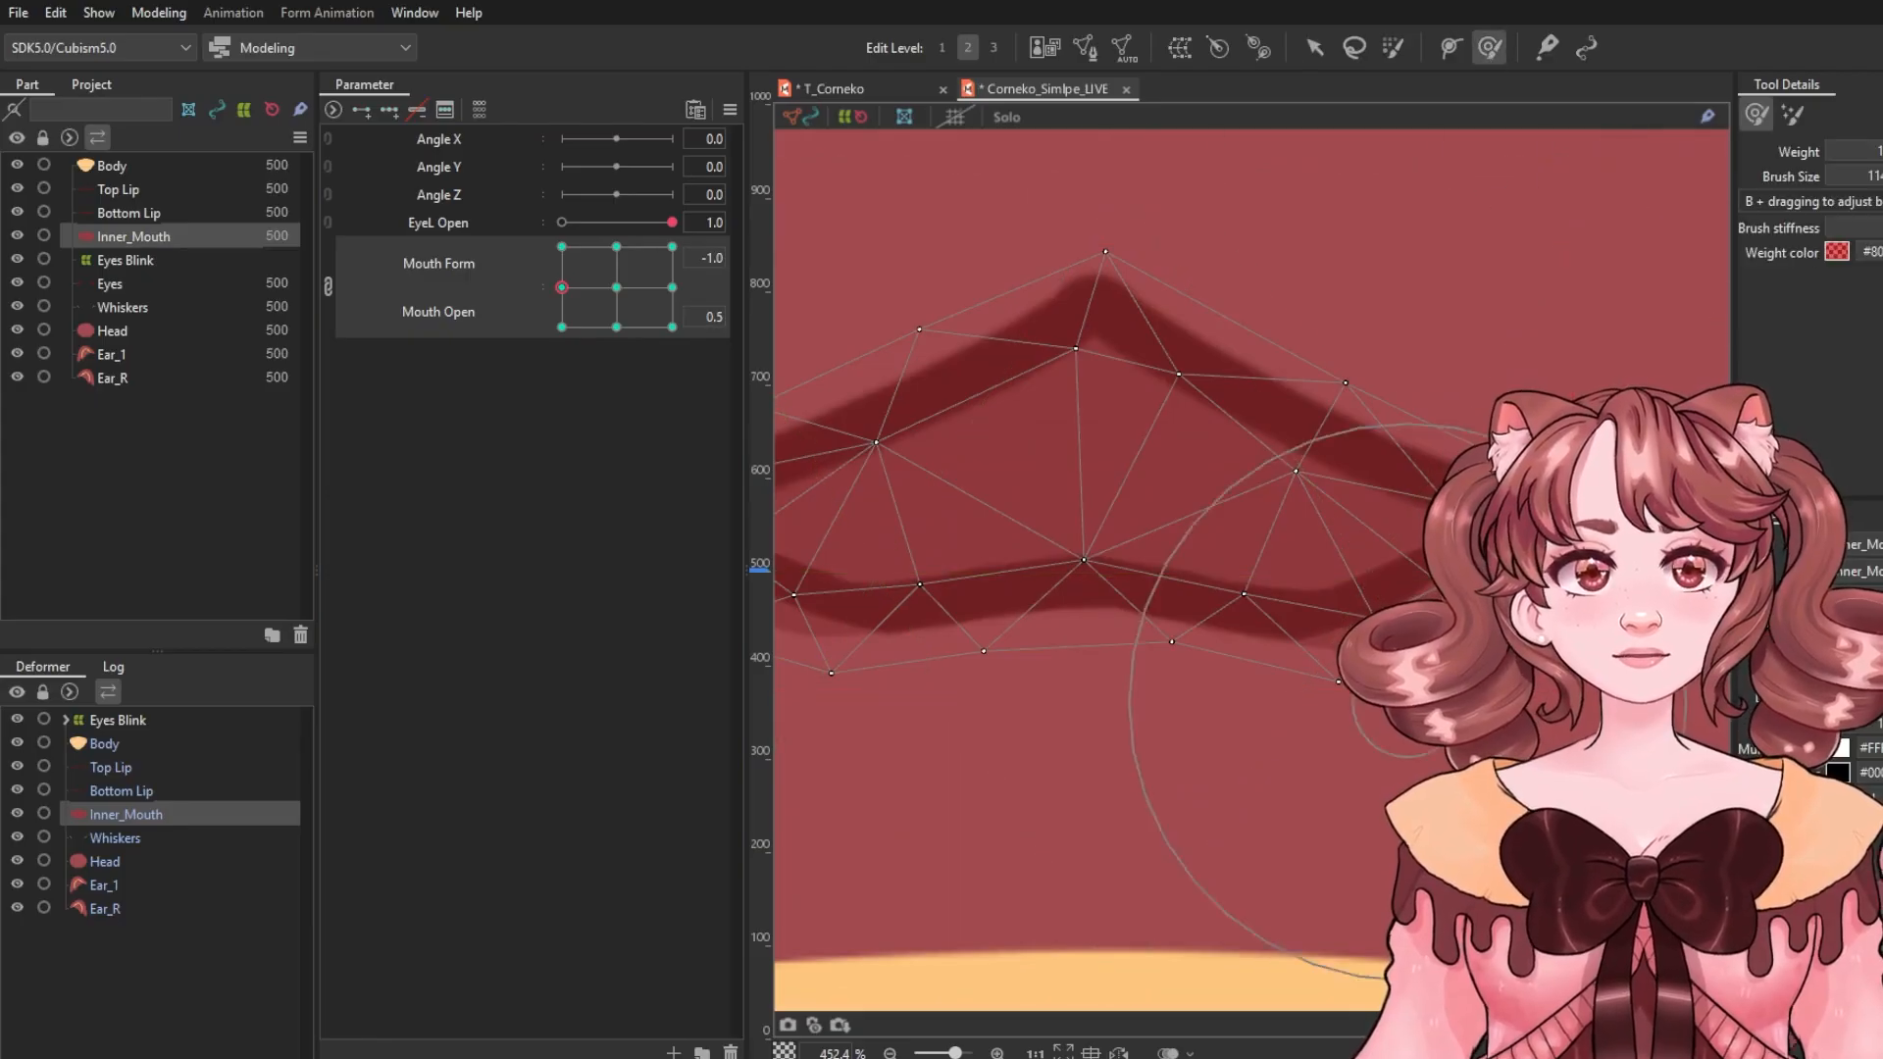
{"action": "left_click_drag", "start_coordinate": [1496, 807], "coordinate": [1486, 734]}
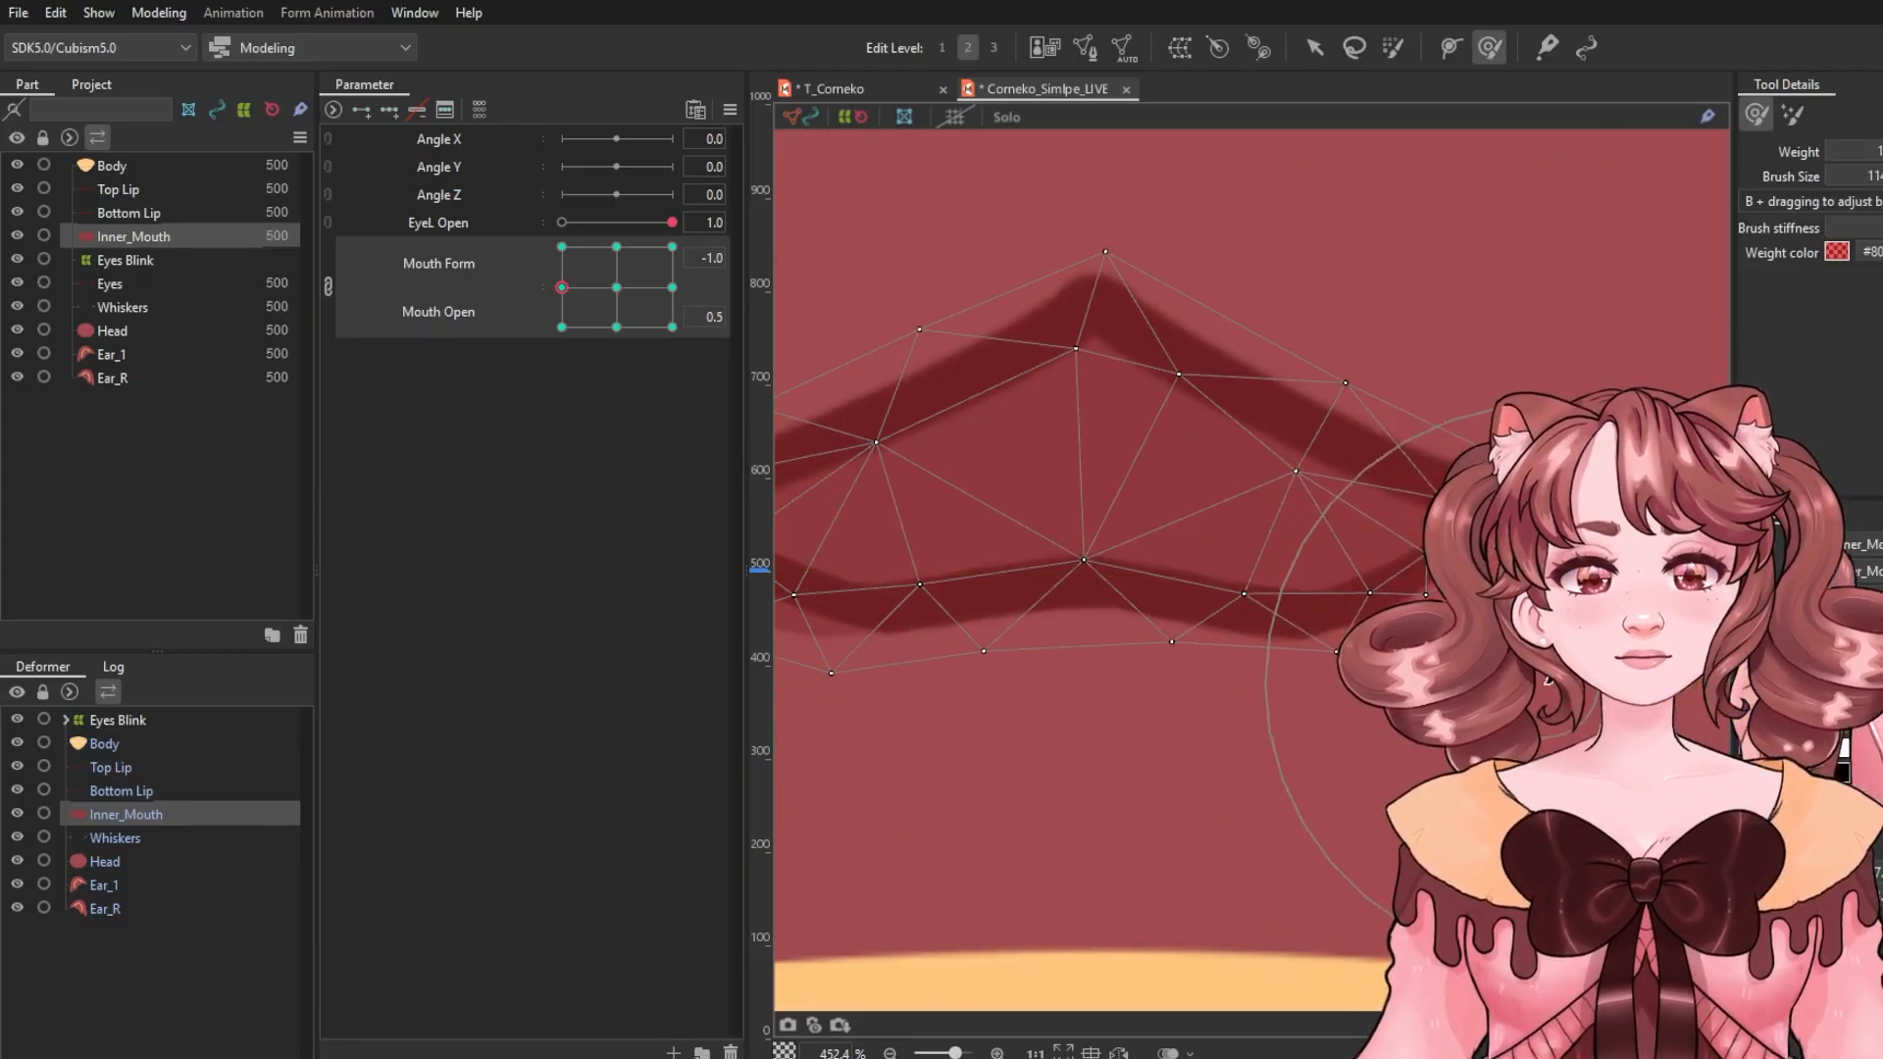
{"action": "left_click_drag", "start_coordinate": [1127, 724], "coordinate": [1391, 709]}
{"action": "left_click_drag", "start_coordinate": [835, 707], "coordinate": [896, 682]}
{"action": "left_click_drag", "start_coordinate": [1005, 846], "coordinate": [1014, 824]}
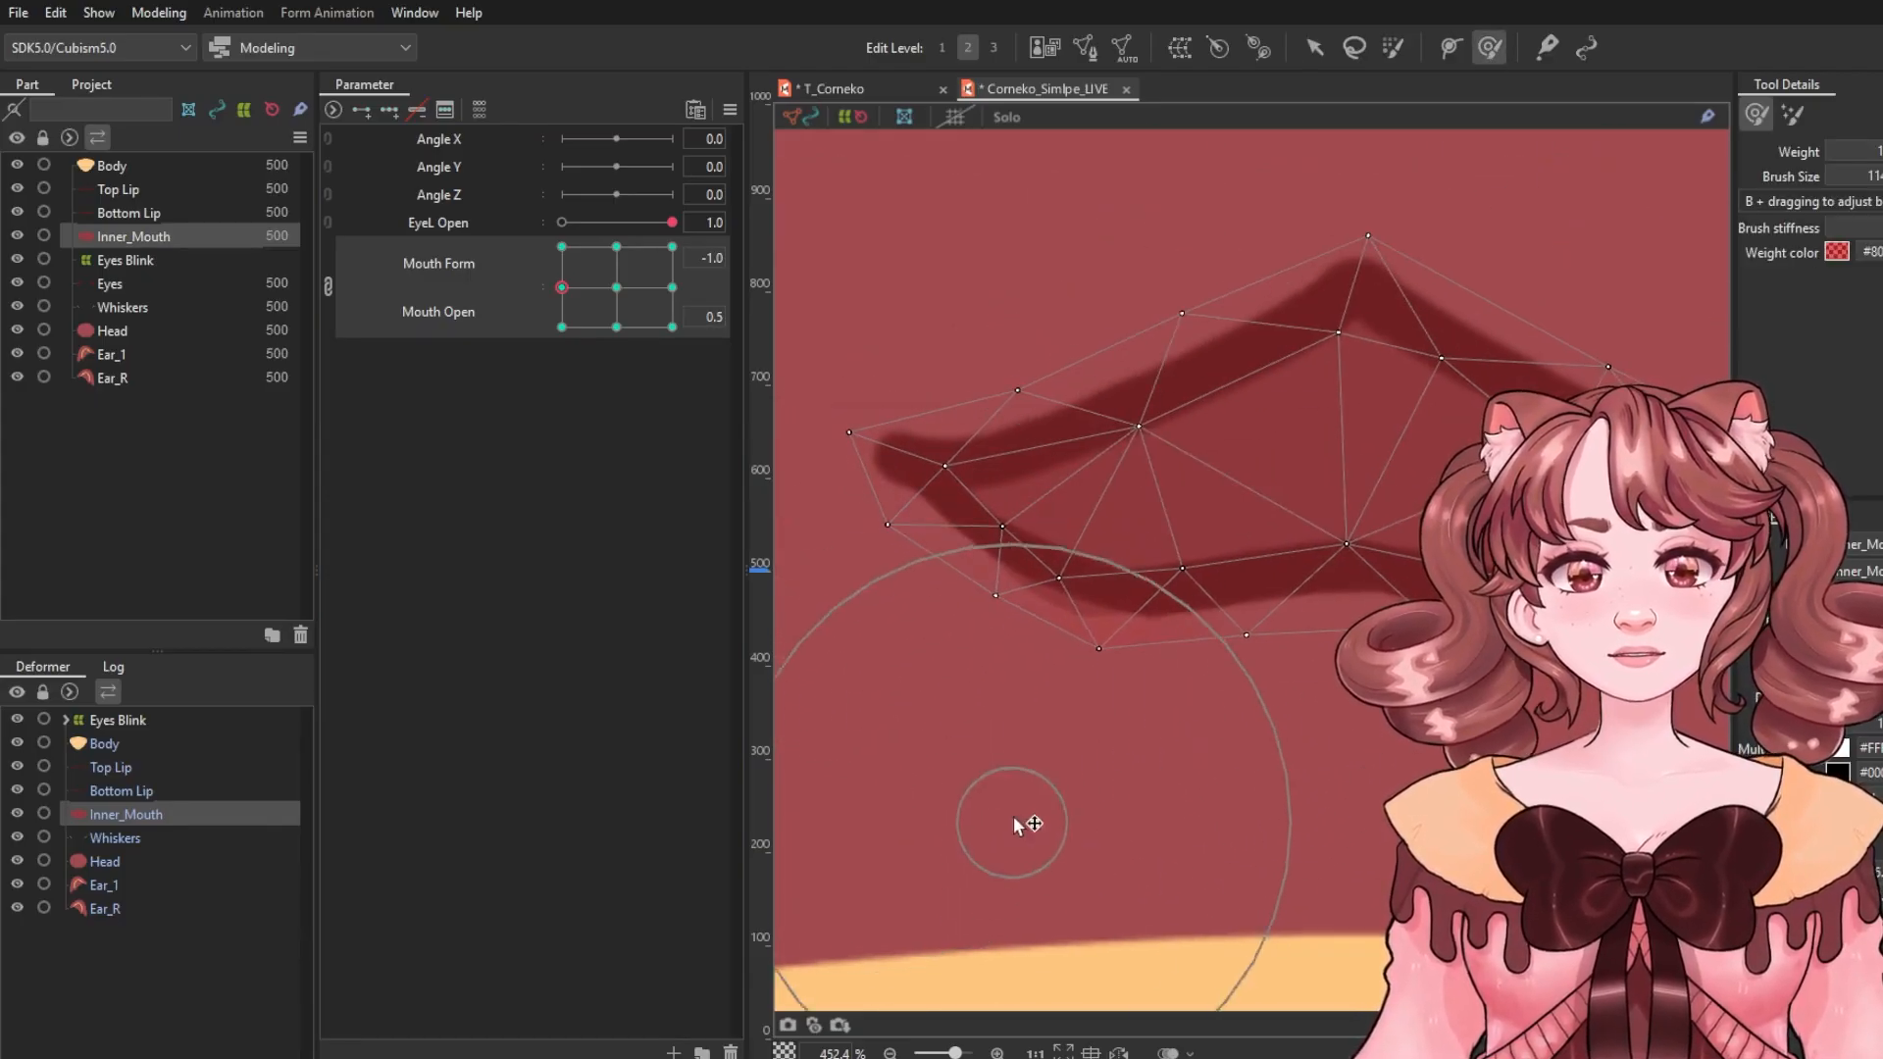
Set Mouth Form to 1.0 and reshape Inner_Mouth with the deform brush to fit the smiling half-open lips.
{"action": "left_click", "coordinate": [616, 288]}
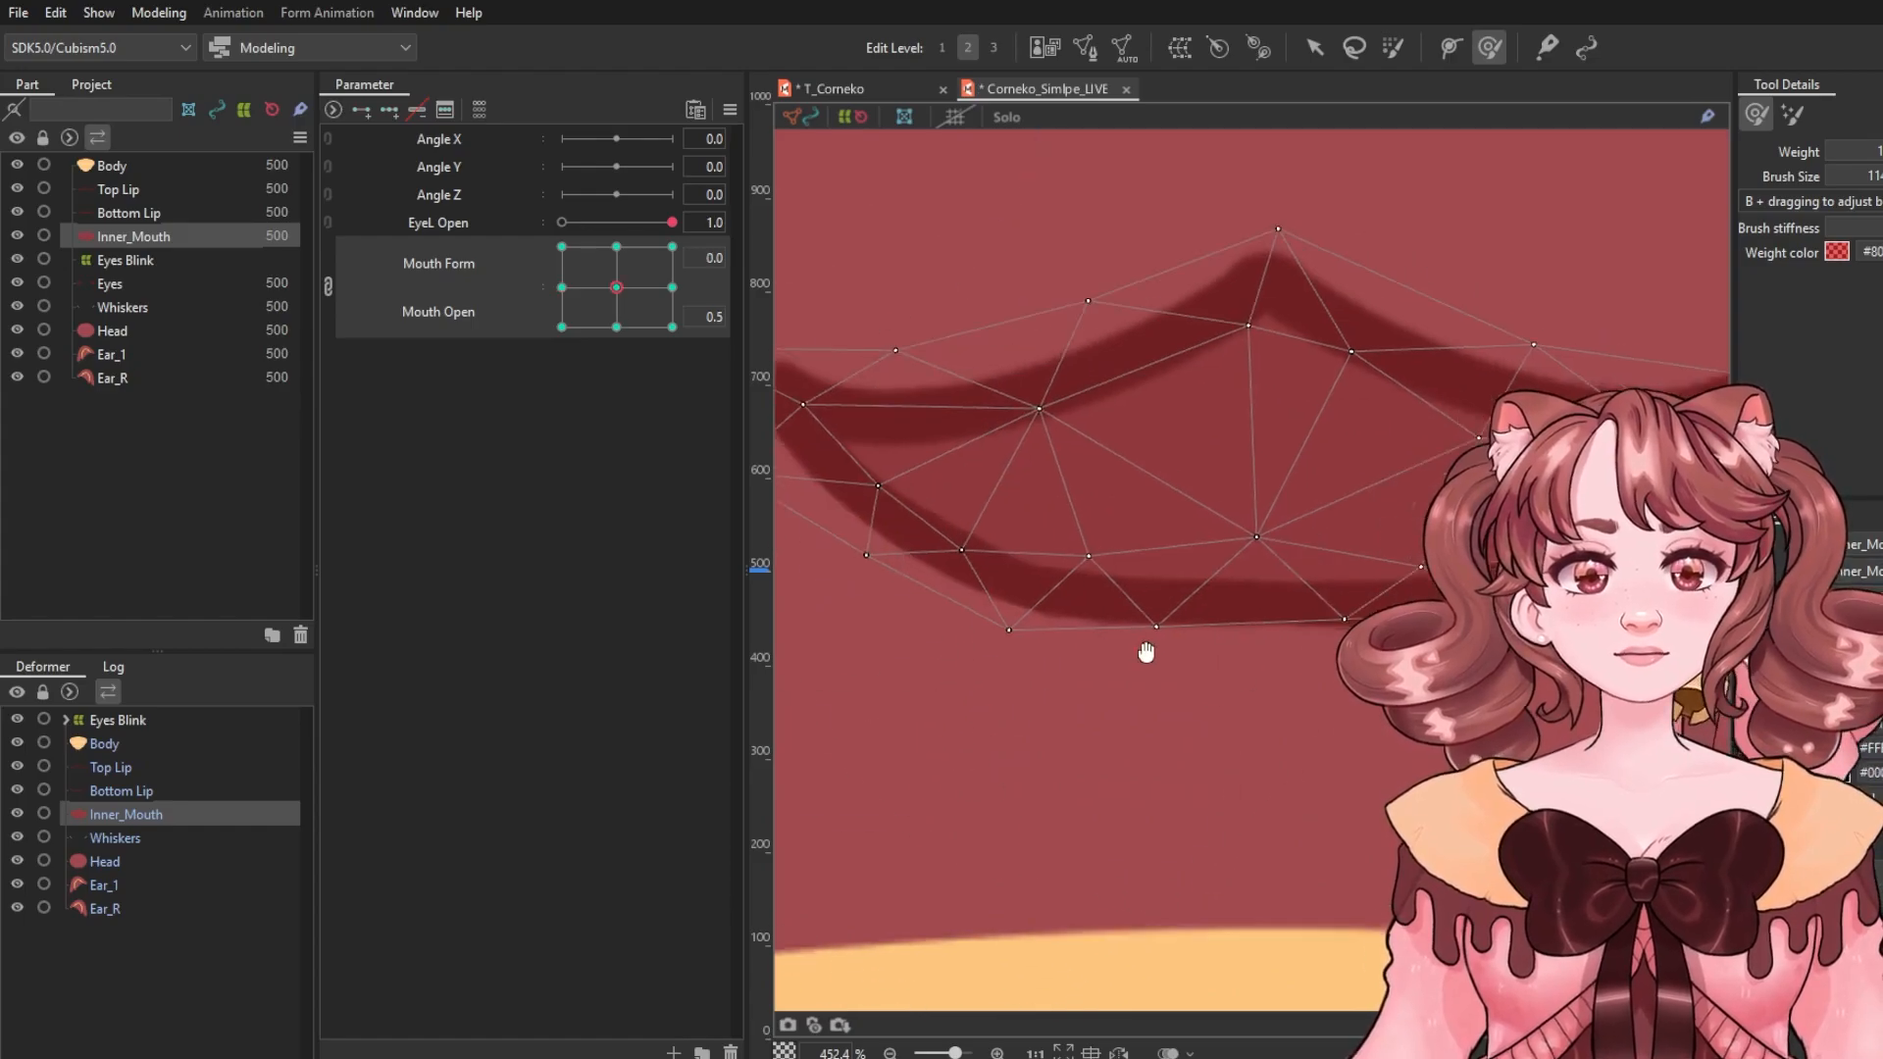
{"action": "left_click_drag", "start_coordinate": [1146, 652], "coordinate": [1023, 634]}
{"action": "left_click", "coordinate": [671, 287]}
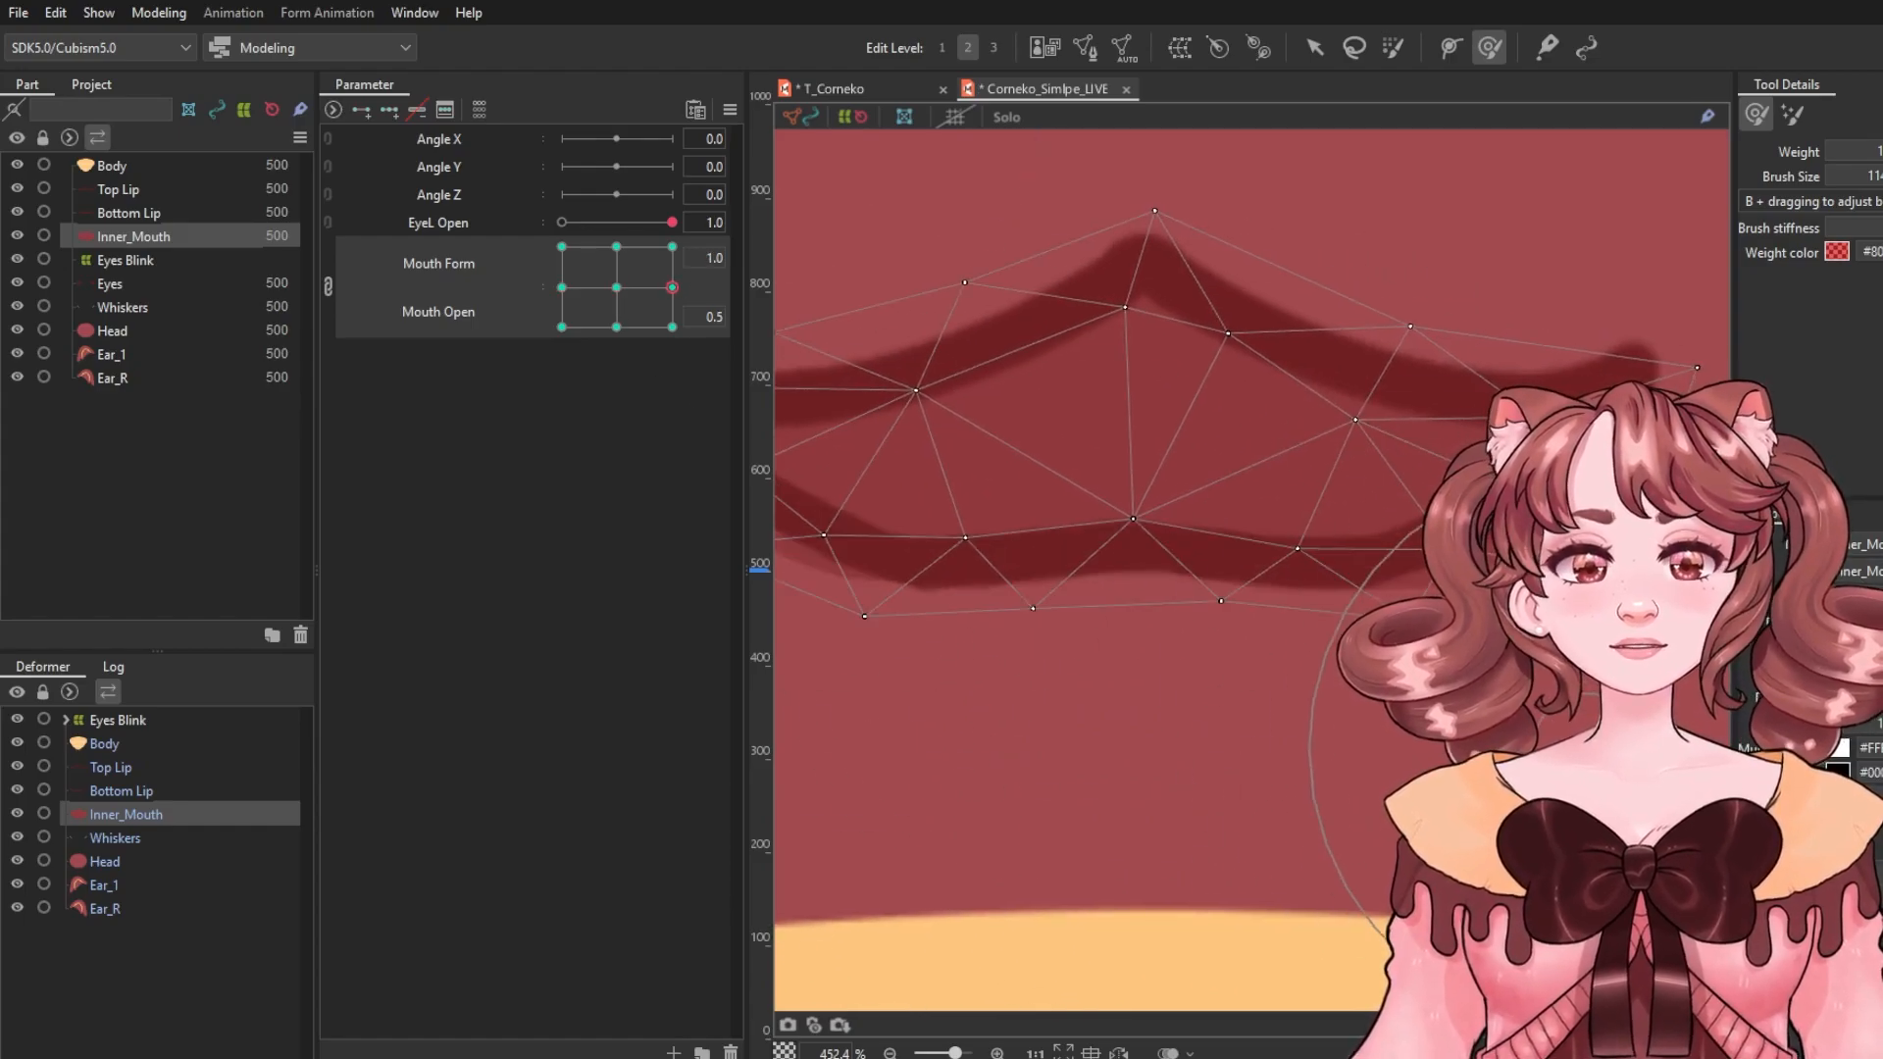
{"action": "left_click_drag", "start_coordinate": [1252, 635], "coordinate": [1559, 645]}
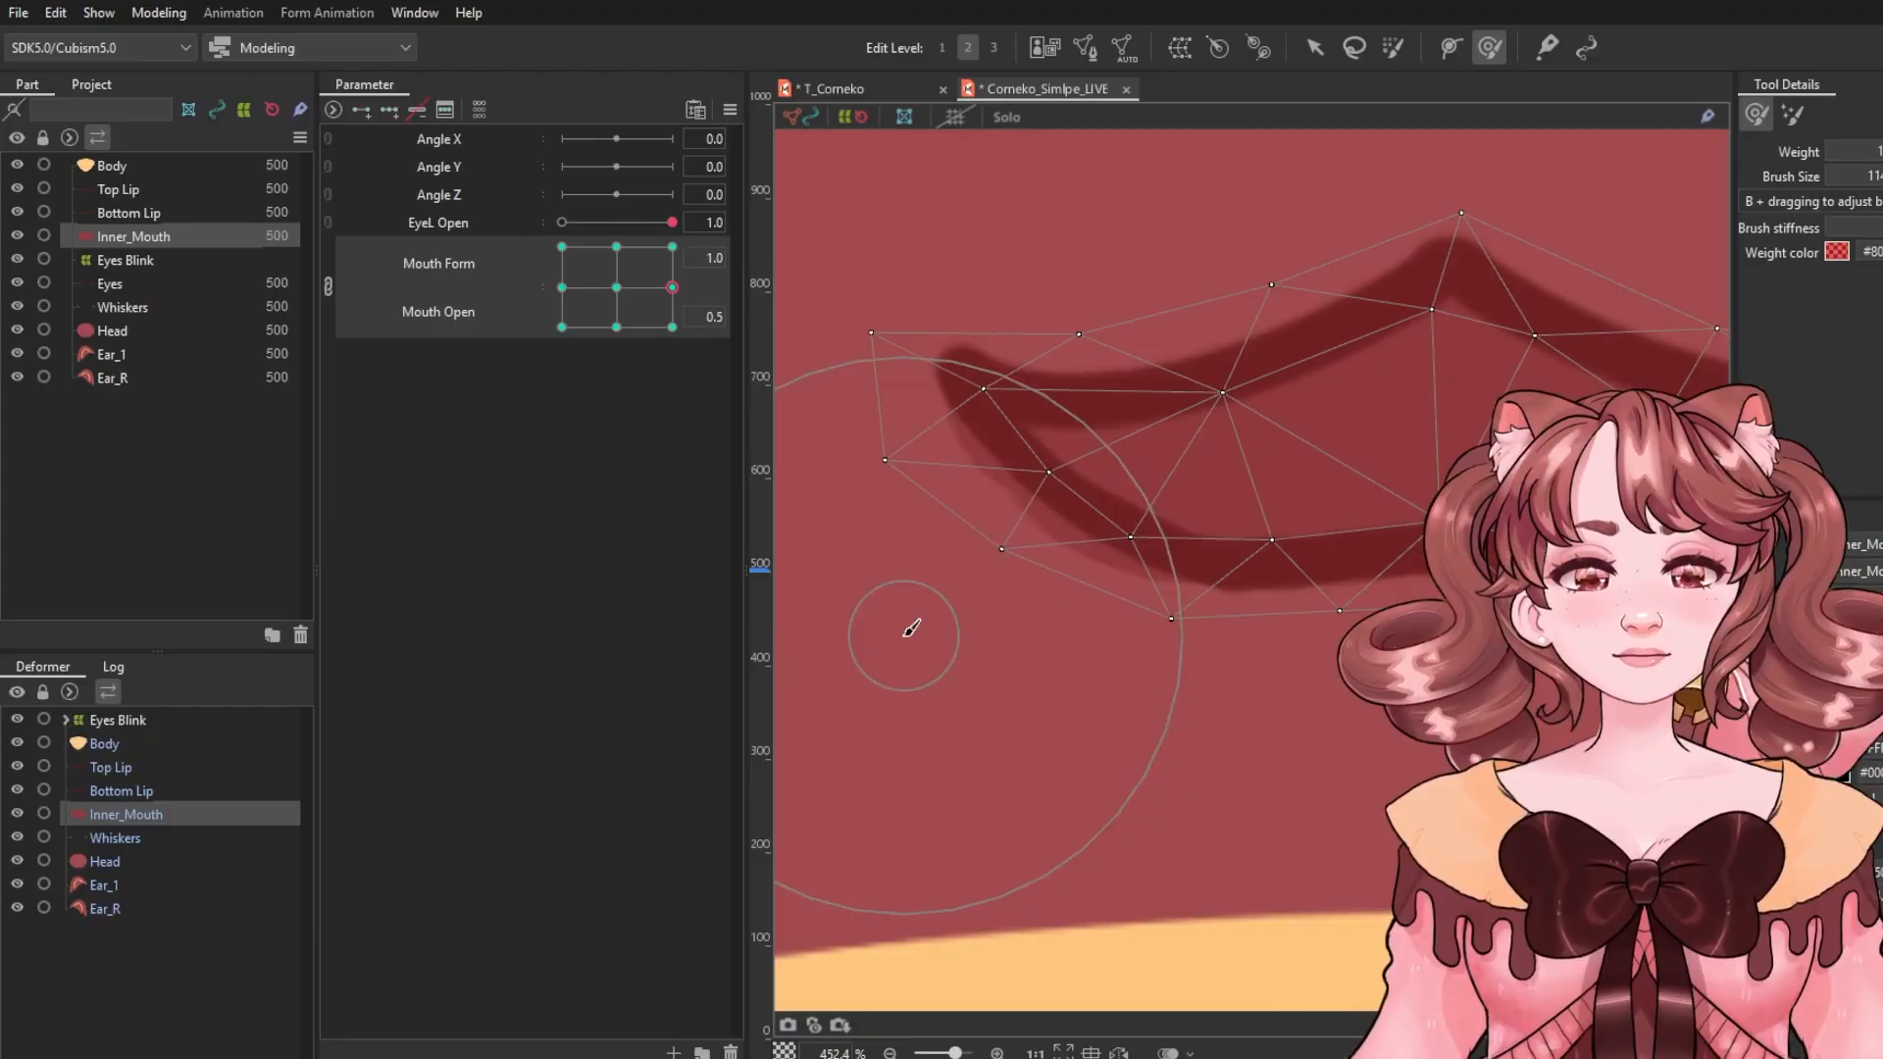
{"action": "left_click_drag", "start_coordinate": [906, 632], "coordinate": [953, 627]}
{"action": "left_click_drag", "start_coordinate": [1010, 733], "coordinate": [1063, 730]}
Select the Bottom Lip and smooth its smiling half-open curve with the deform brush.
{"action": "scroll", "coordinate": [1383, 712], "scroll_direction": "down", "scroll_amount": 2}
{"action": "mouse_move", "coordinate": [671, 287]}
{"action": "left_mouse_down"}
{"action": "mouse_move", "coordinate": [656, 331]}
{"action": "mouse_move", "coordinate": [672, 247]}
{"action": "mouse_move", "coordinate": [678, 310]}
{"action": "left_mouse_up"}
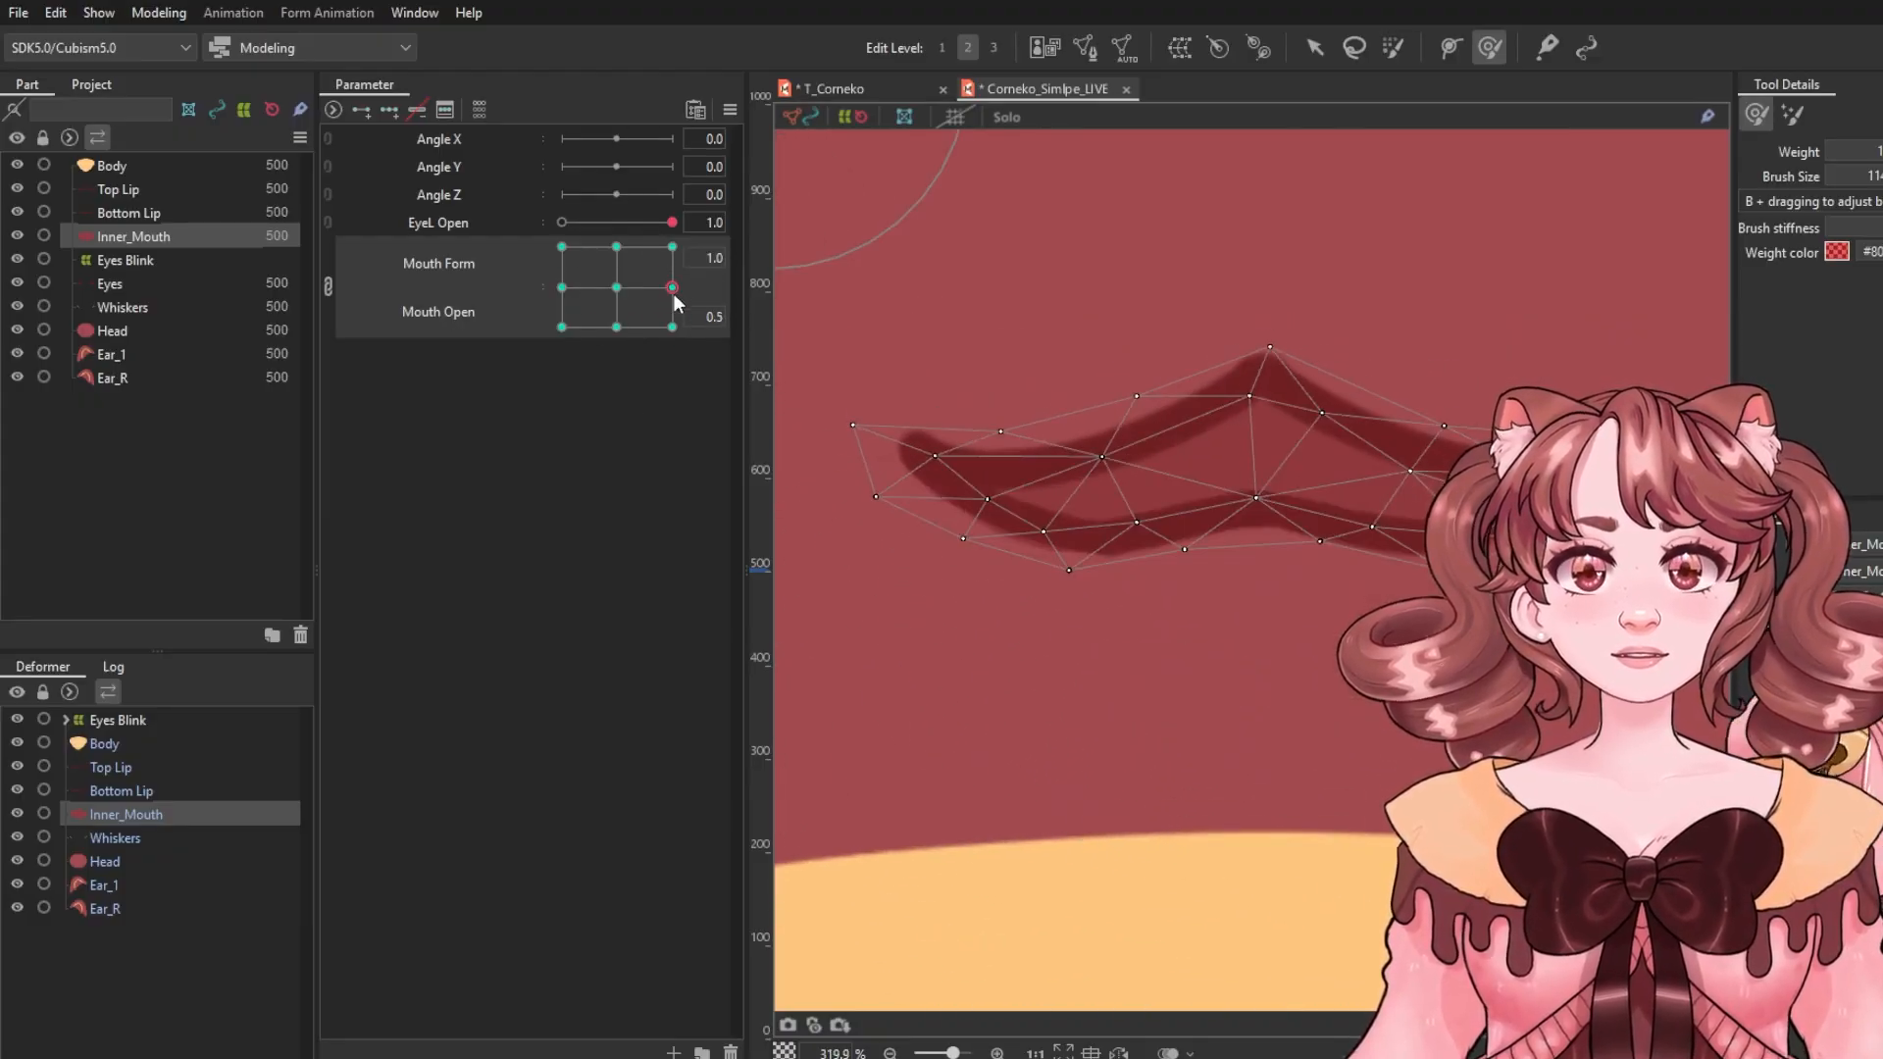
{"action": "left_click", "coordinate": [1320, 44]}
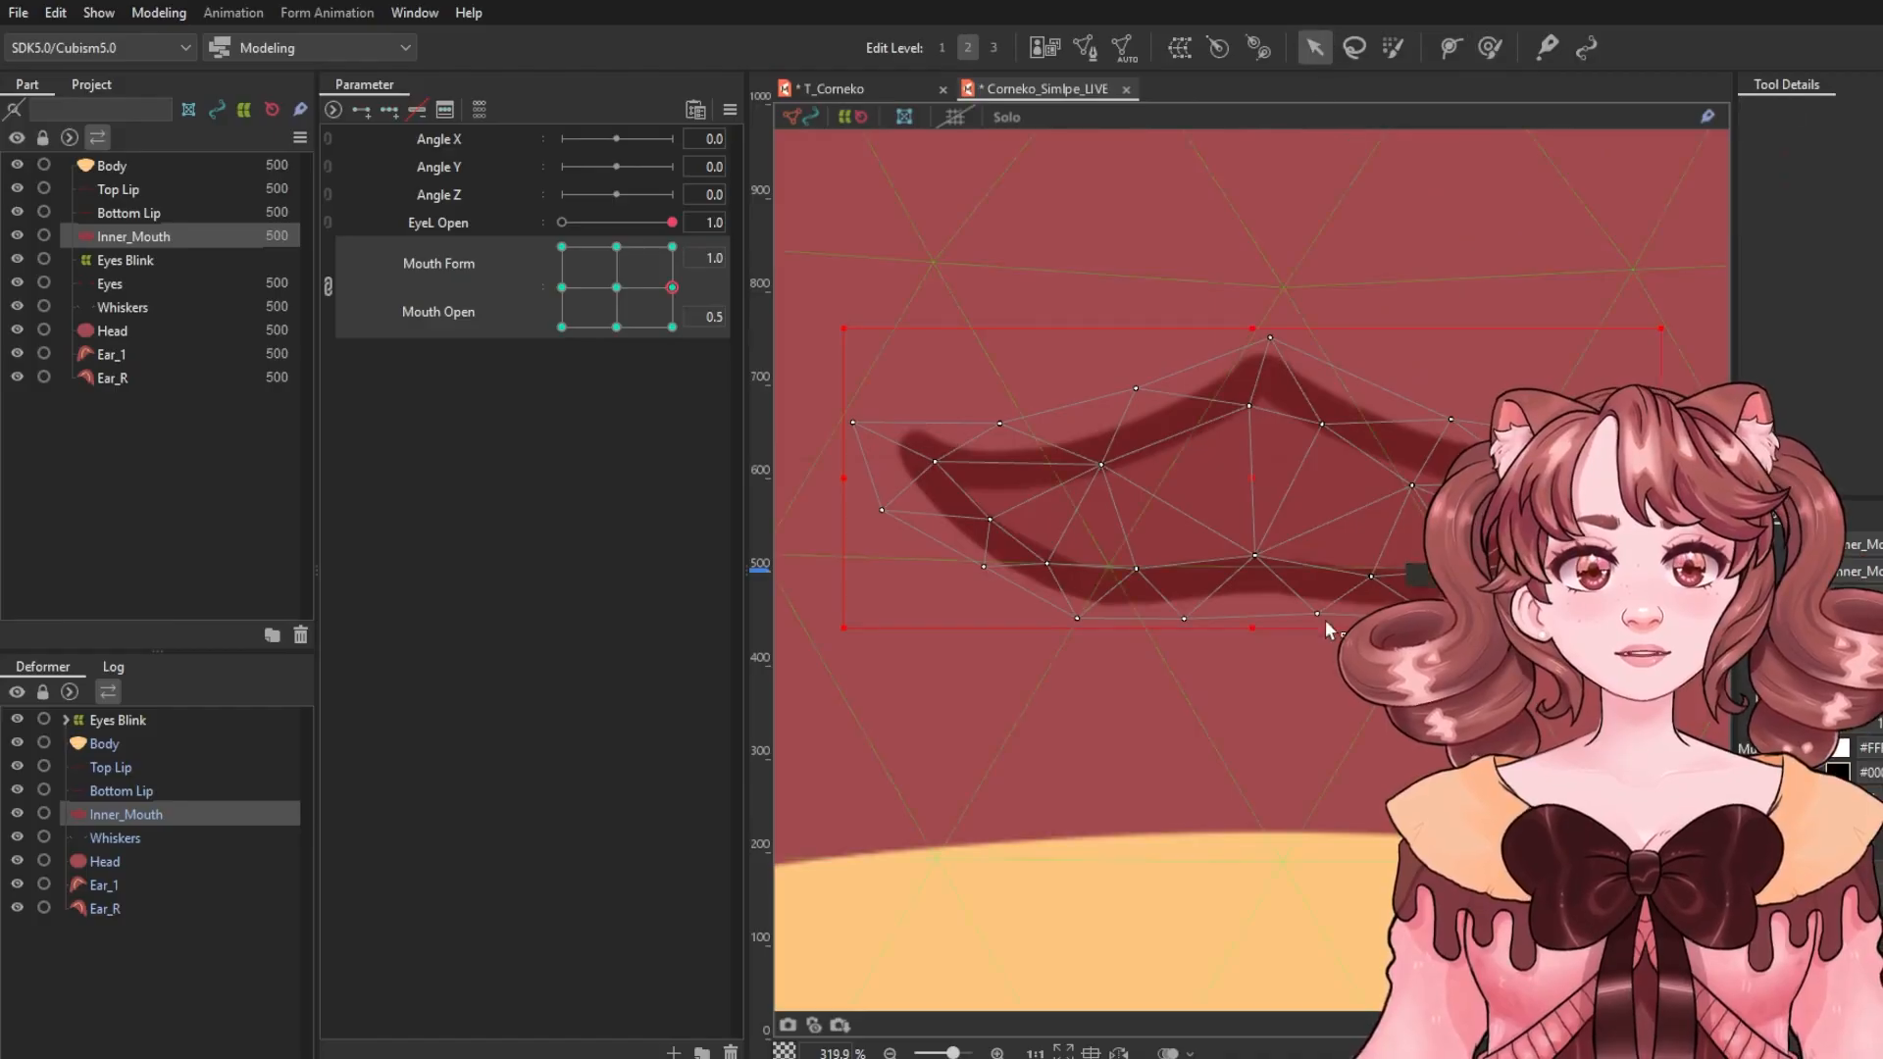
{"action": "left_click", "coordinate": [1336, 591]}
{"action": "left_click", "coordinate": [1492, 49]}
{"action": "left_click_drag", "start_coordinate": [1261, 480], "coordinate": [1236, 715]}
Preview the mouth shapes by moving the point across the Mouth Form and Mouth Open grid.
{"action": "left_click", "coordinate": [561, 288]}
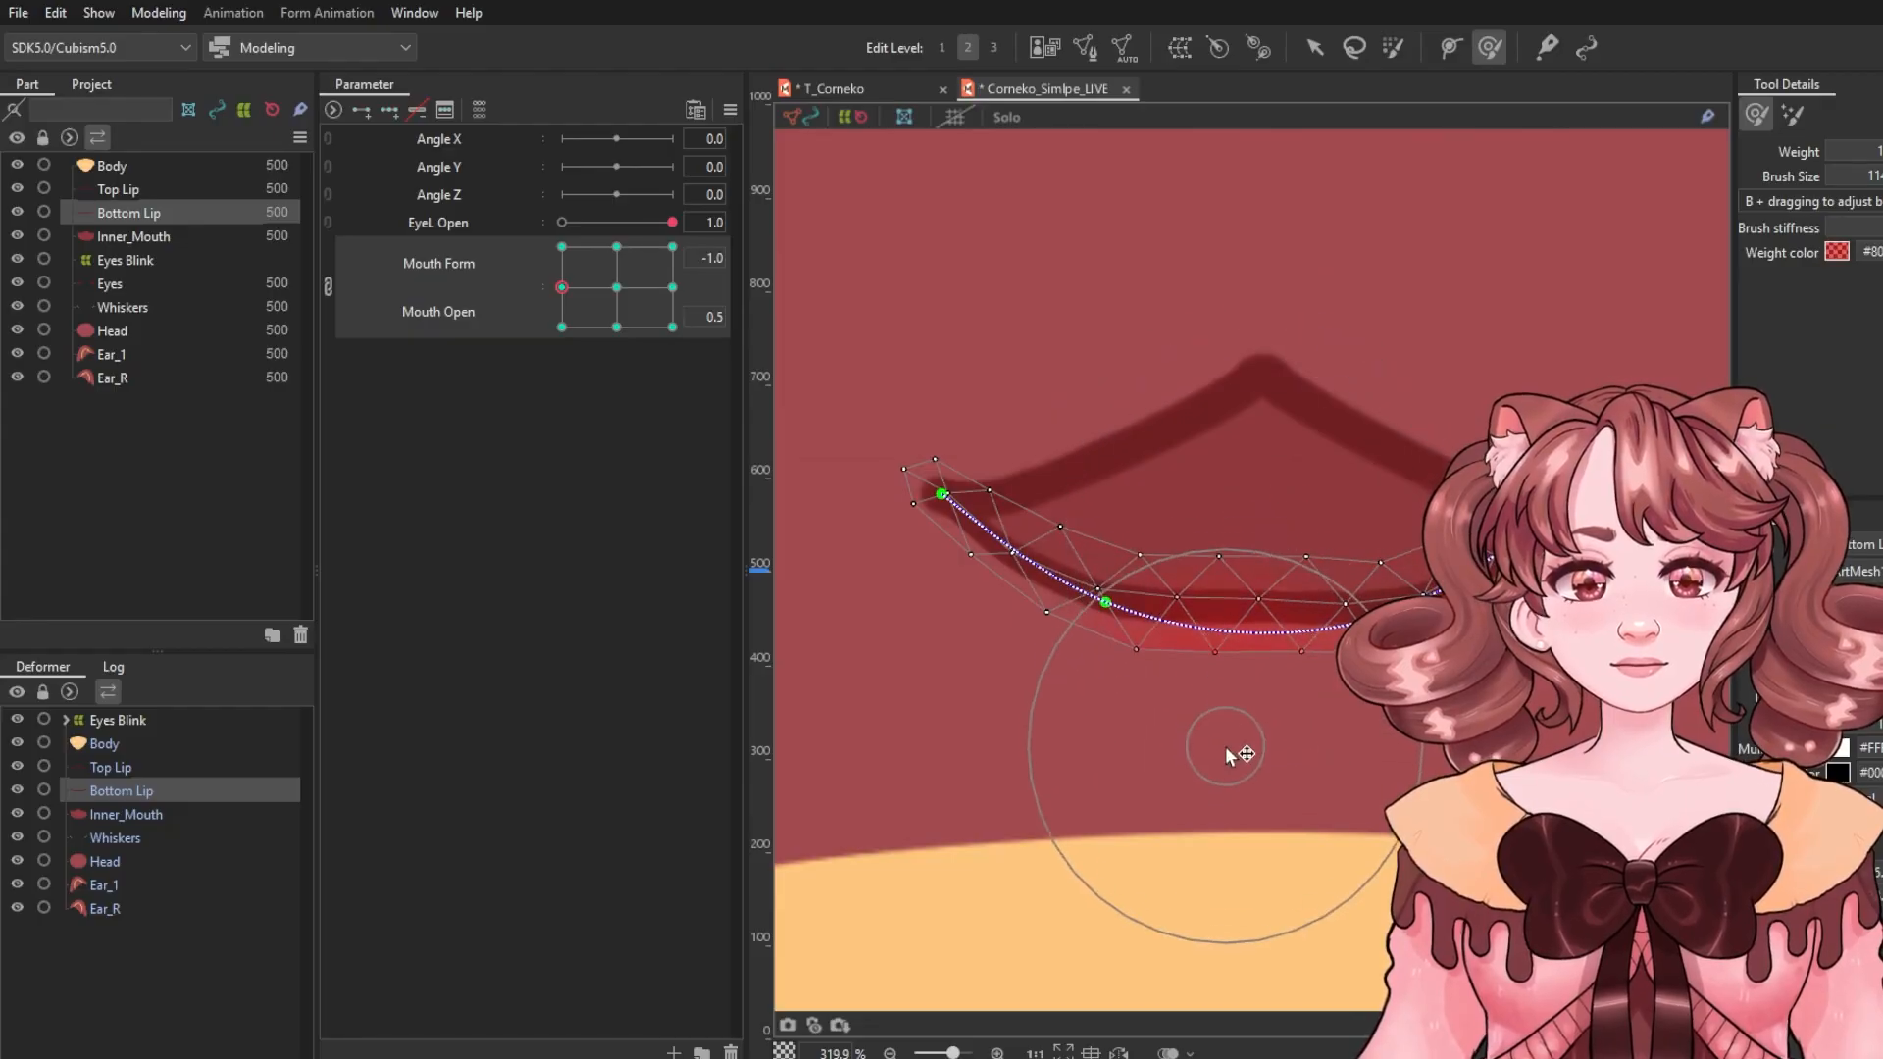
{"action": "left_click", "coordinate": [569, 328]}
{"action": "left_click_drag", "start_coordinate": [570, 334], "coordinate": [567, 179]}
{"action": "scroll", "coordinate": [1218, 473], "scroll_direction": "down", "scroll_amount": 4}
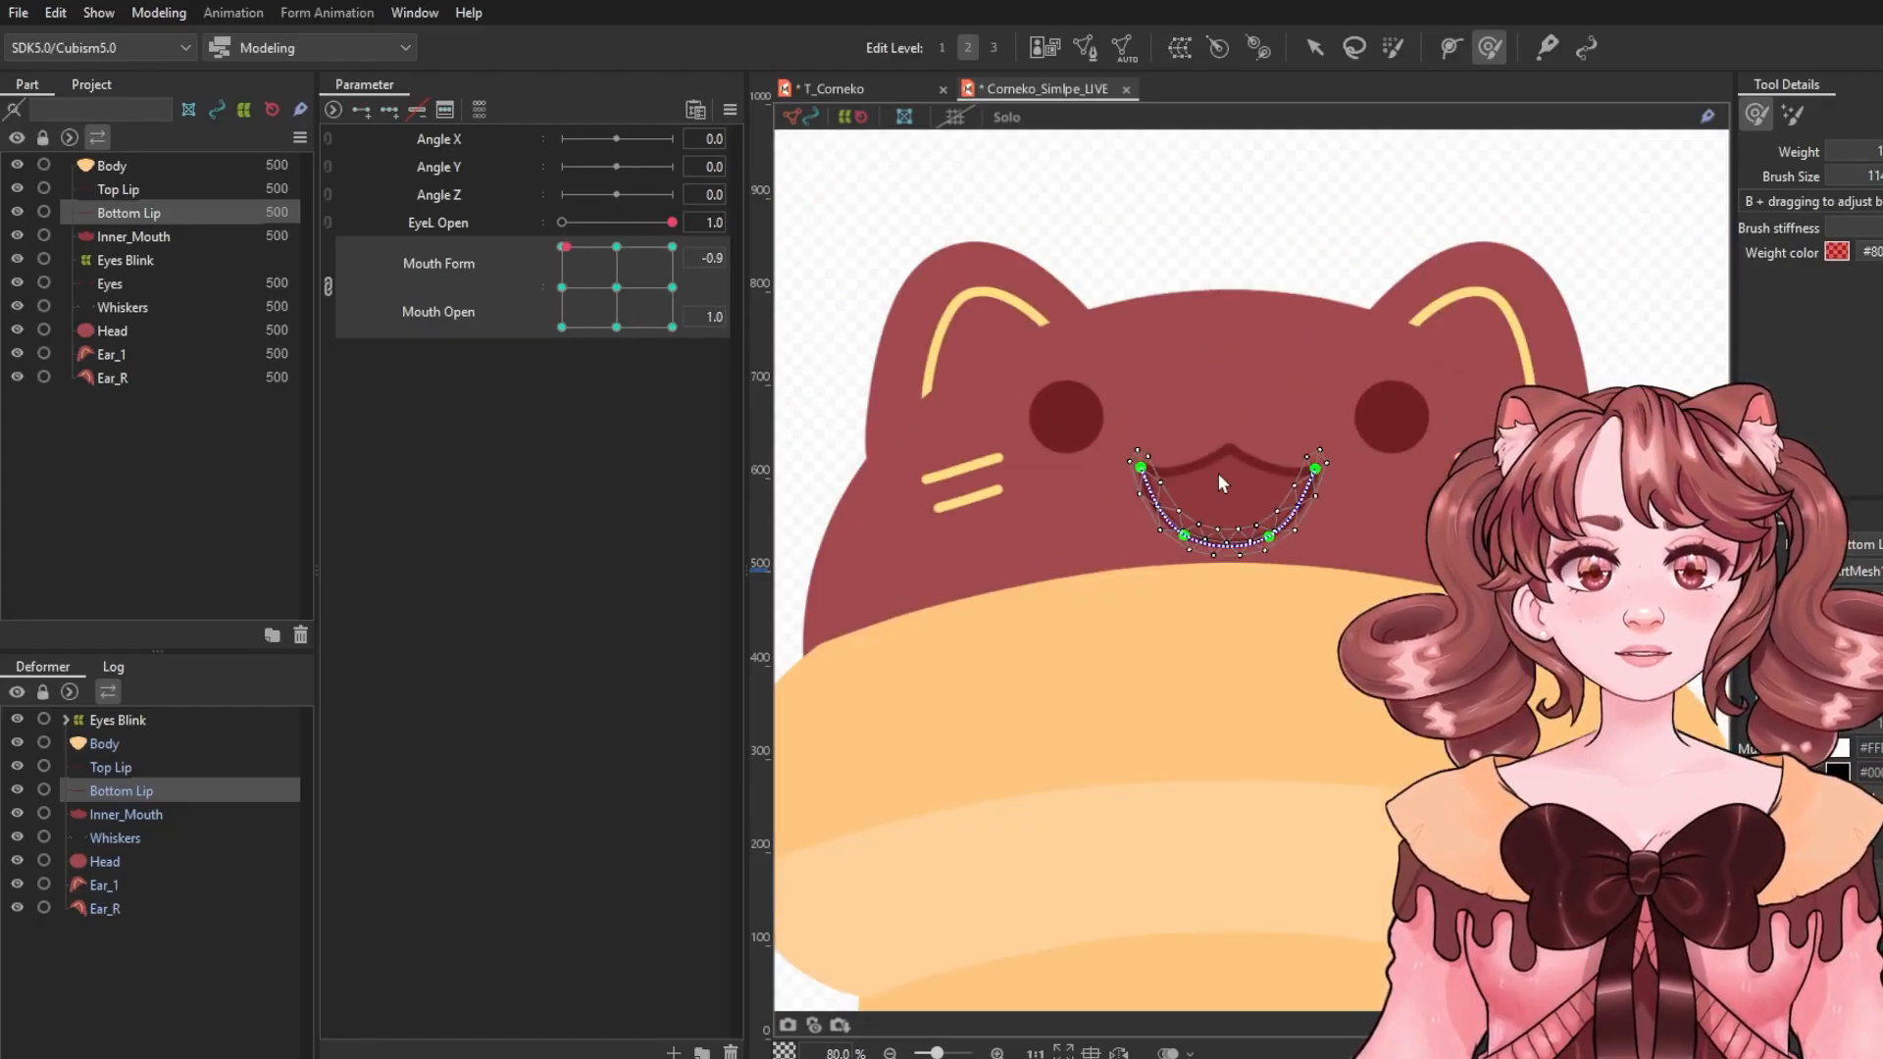
{"action": "left_click", "coordinate": [1316, 48]}
{"action": "left_click", "coordinate": [1636, 363]}
{"action": "scroll", "coordinate": [1636, 370], "scroll_direction": "down", "scroll_amount": 2}
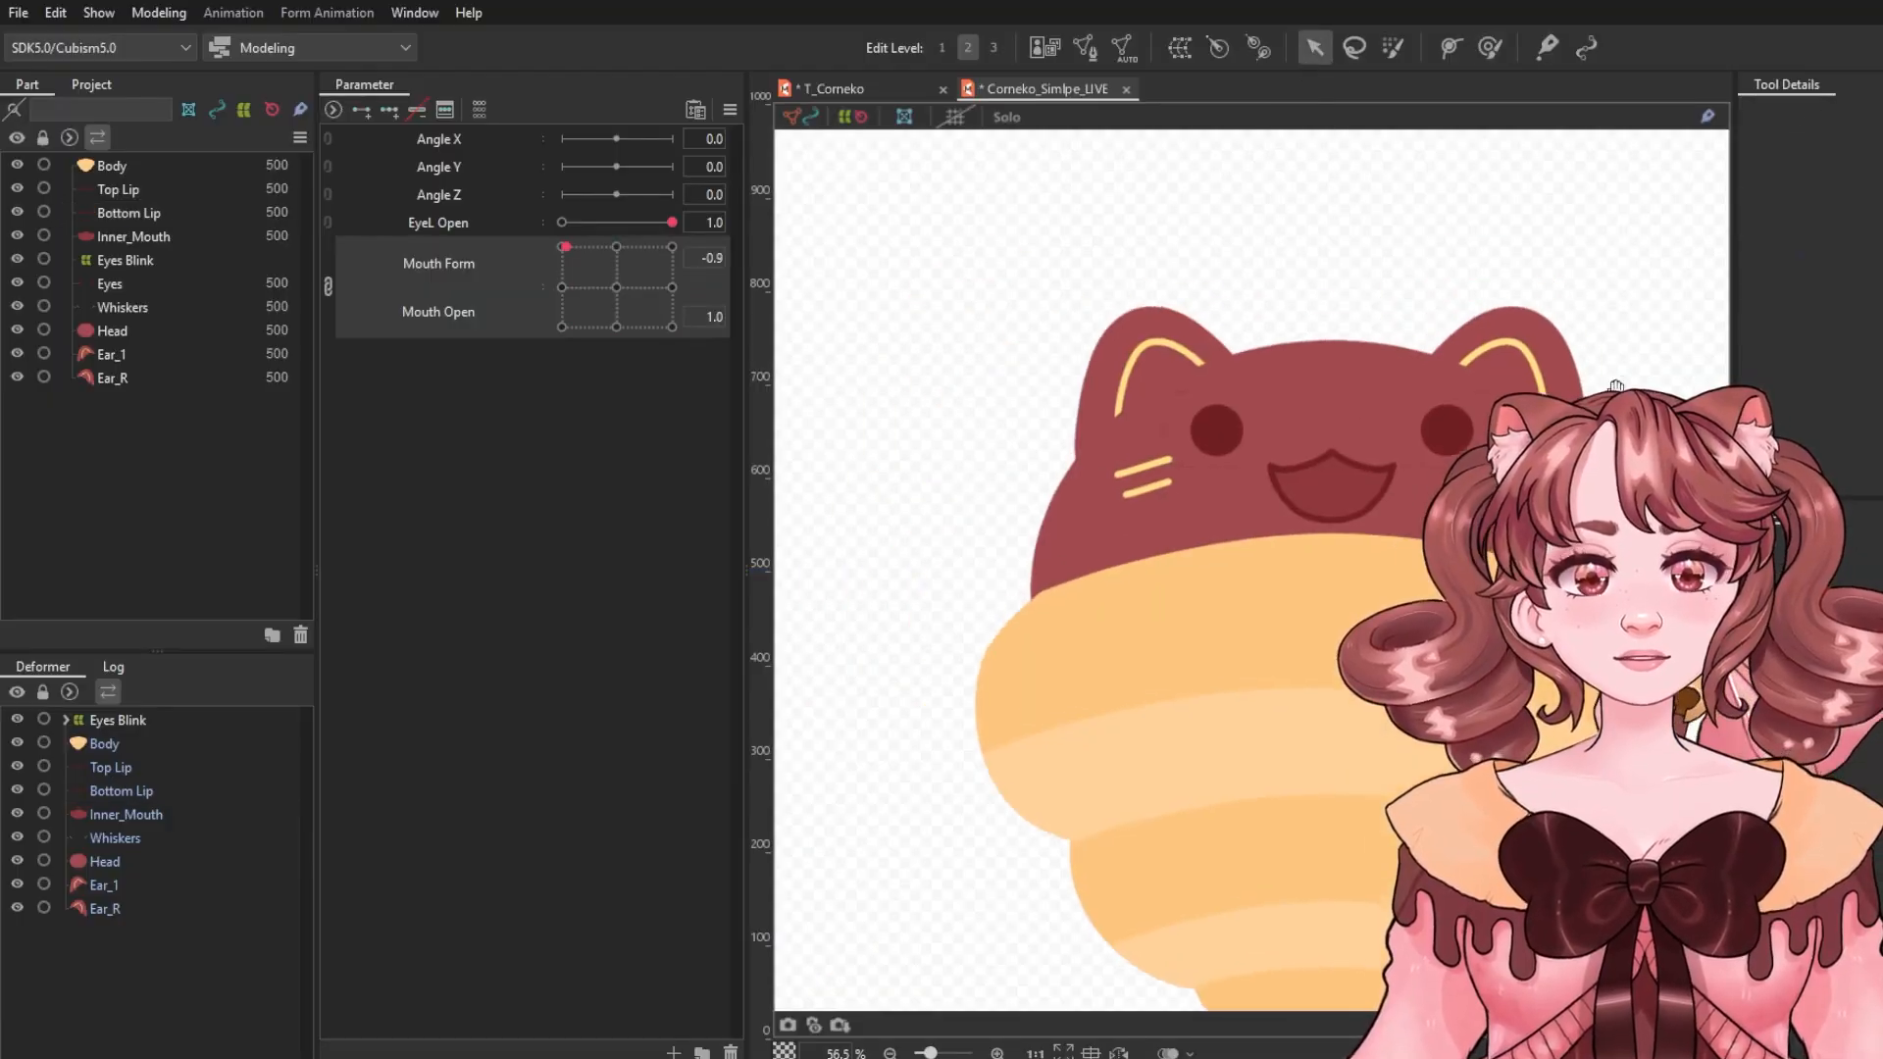
{"action": "mouse_move", "coordinate": [616, 288]}
{"action": "left_mouse_down"}
{"action": "mouse_move", "coordinate": [696, 282]}
{"action": "mouse_move", "coordinate": [674, 357]}
{"action": "mouse_move", "coordinate": [636, 286]}
{"action": "left_mouse_up"}
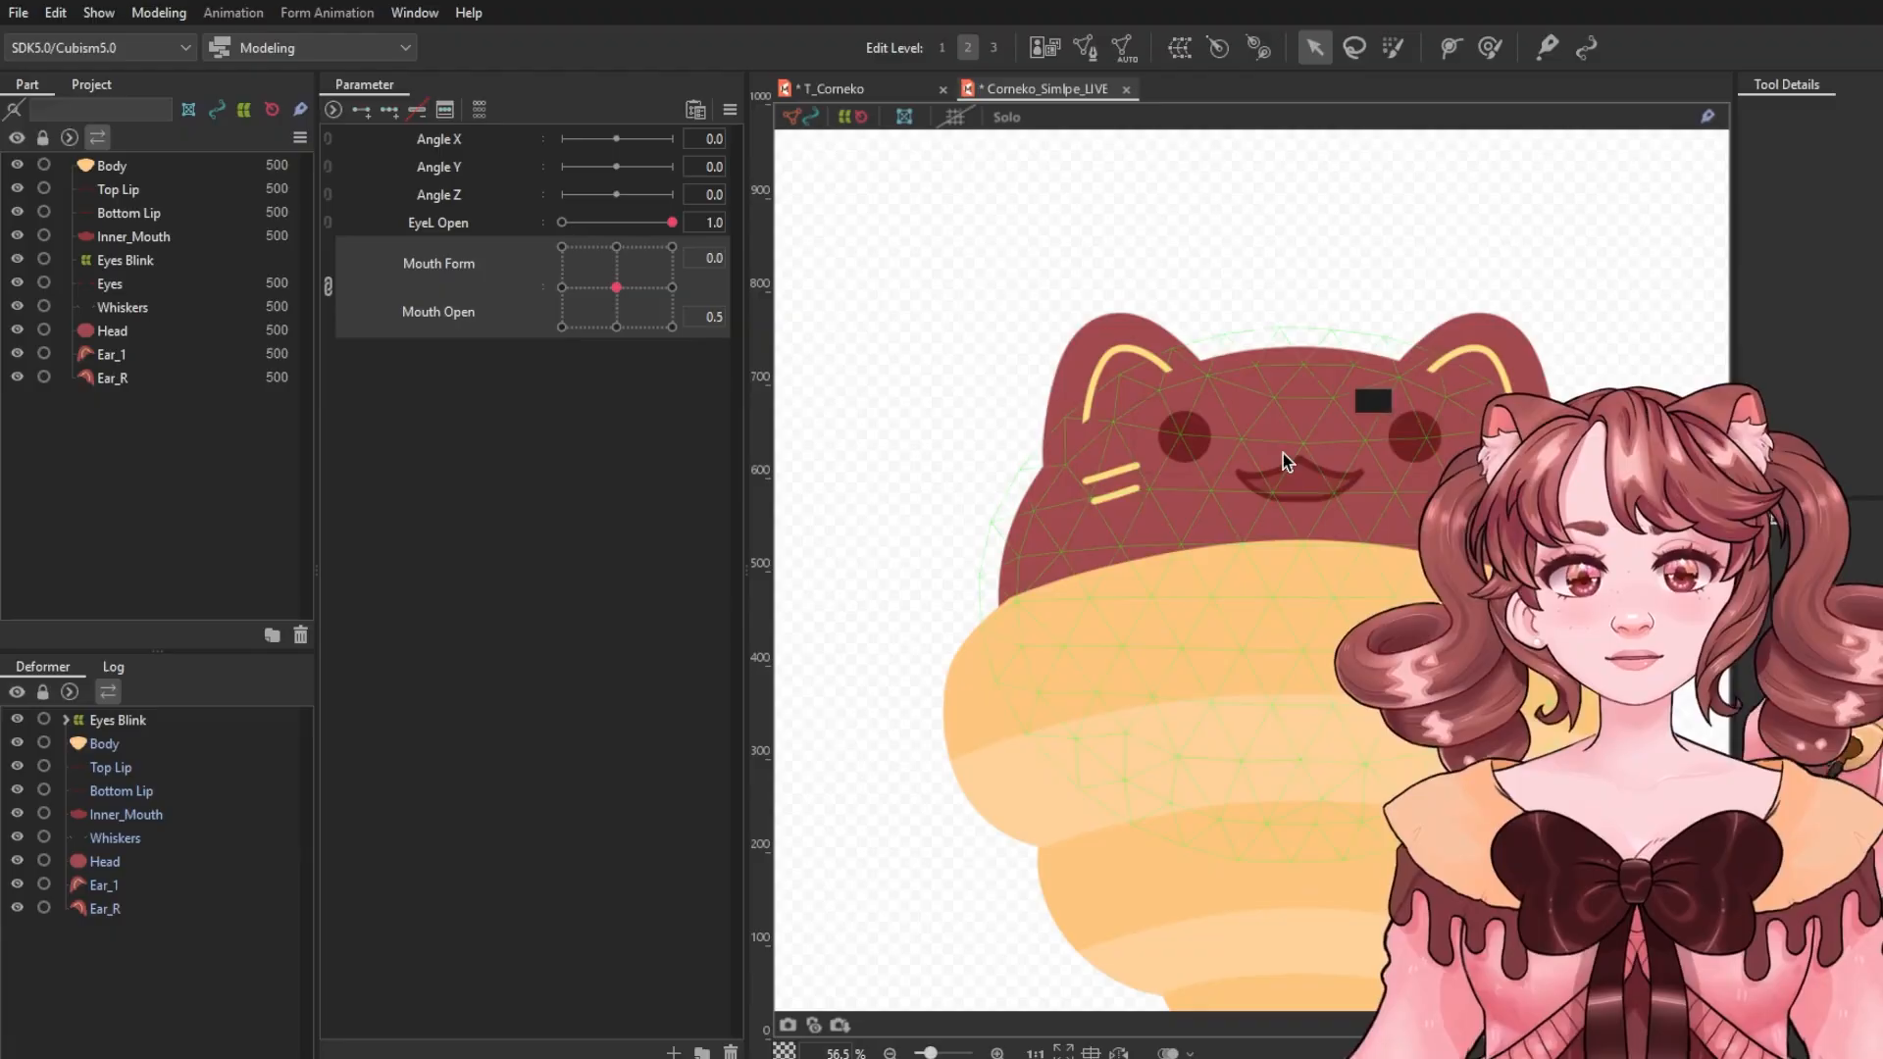
{"action": "left_click_drag", "start_coordinate": [1445, 504], "coordinate": [1378, 497]}
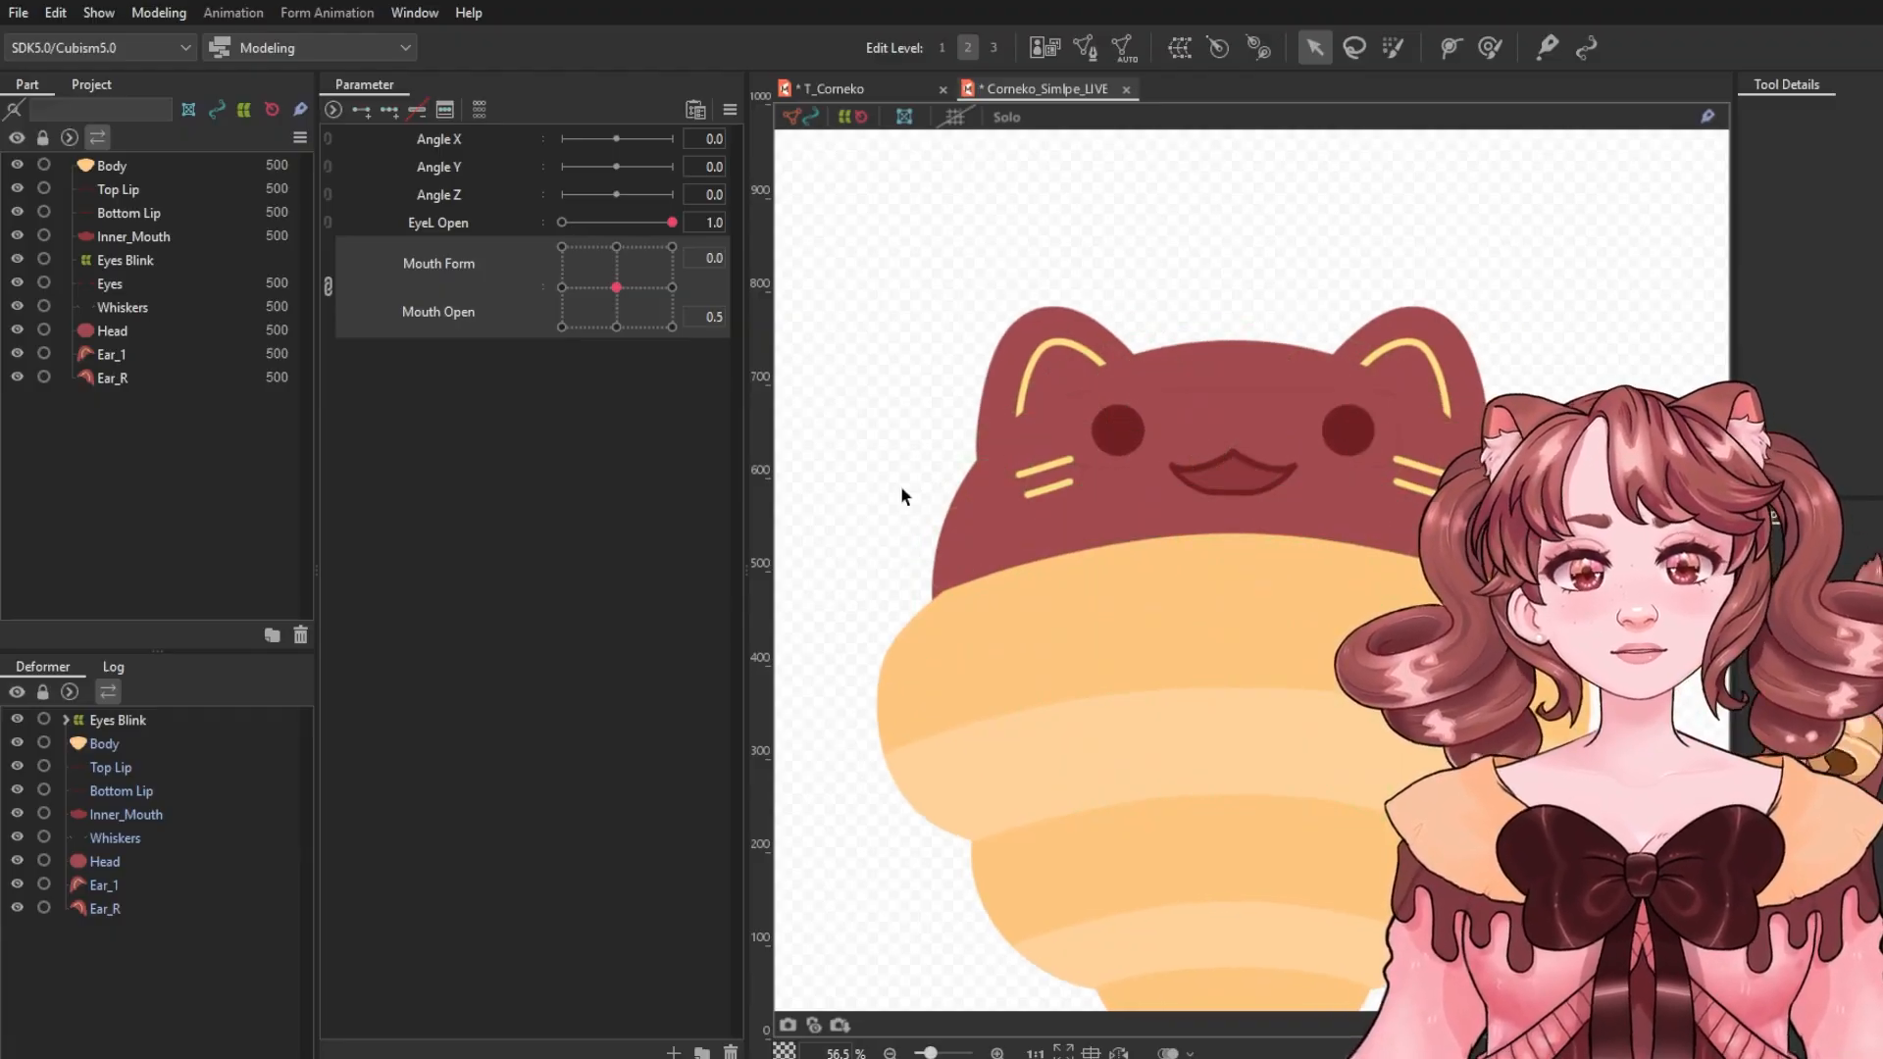
Select Eyes Blink, Top Lip, Bottom Lip, Inner_Mouth and Whiskers and wrap them in a Face warp deformer.
{"action": "left_click", "coordinate": [119, 720]}
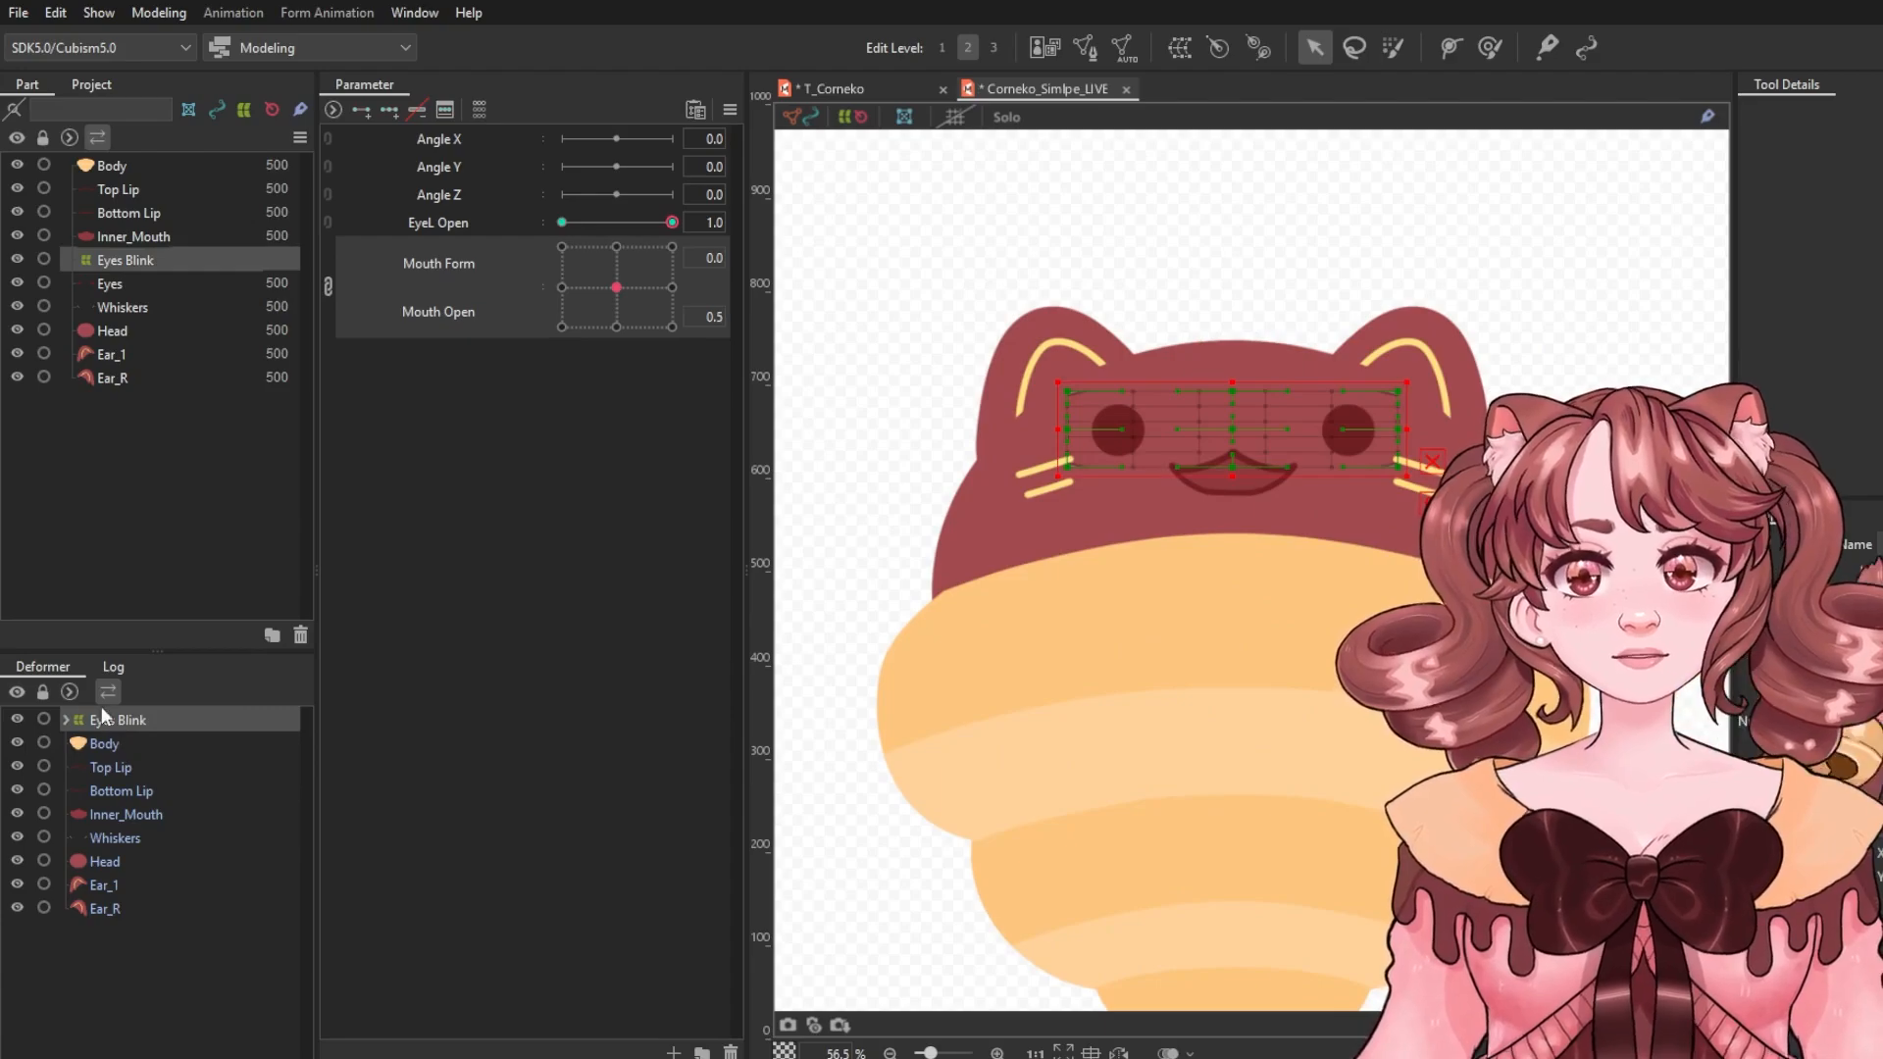
{"action": "left_click", "coordinate": [128, 767]}
{"action": "left_click", "coordinate": [153, 790], "text": "shift"}
{"action": "left_click", "coordinate": [159, 814], "text": "shift"}
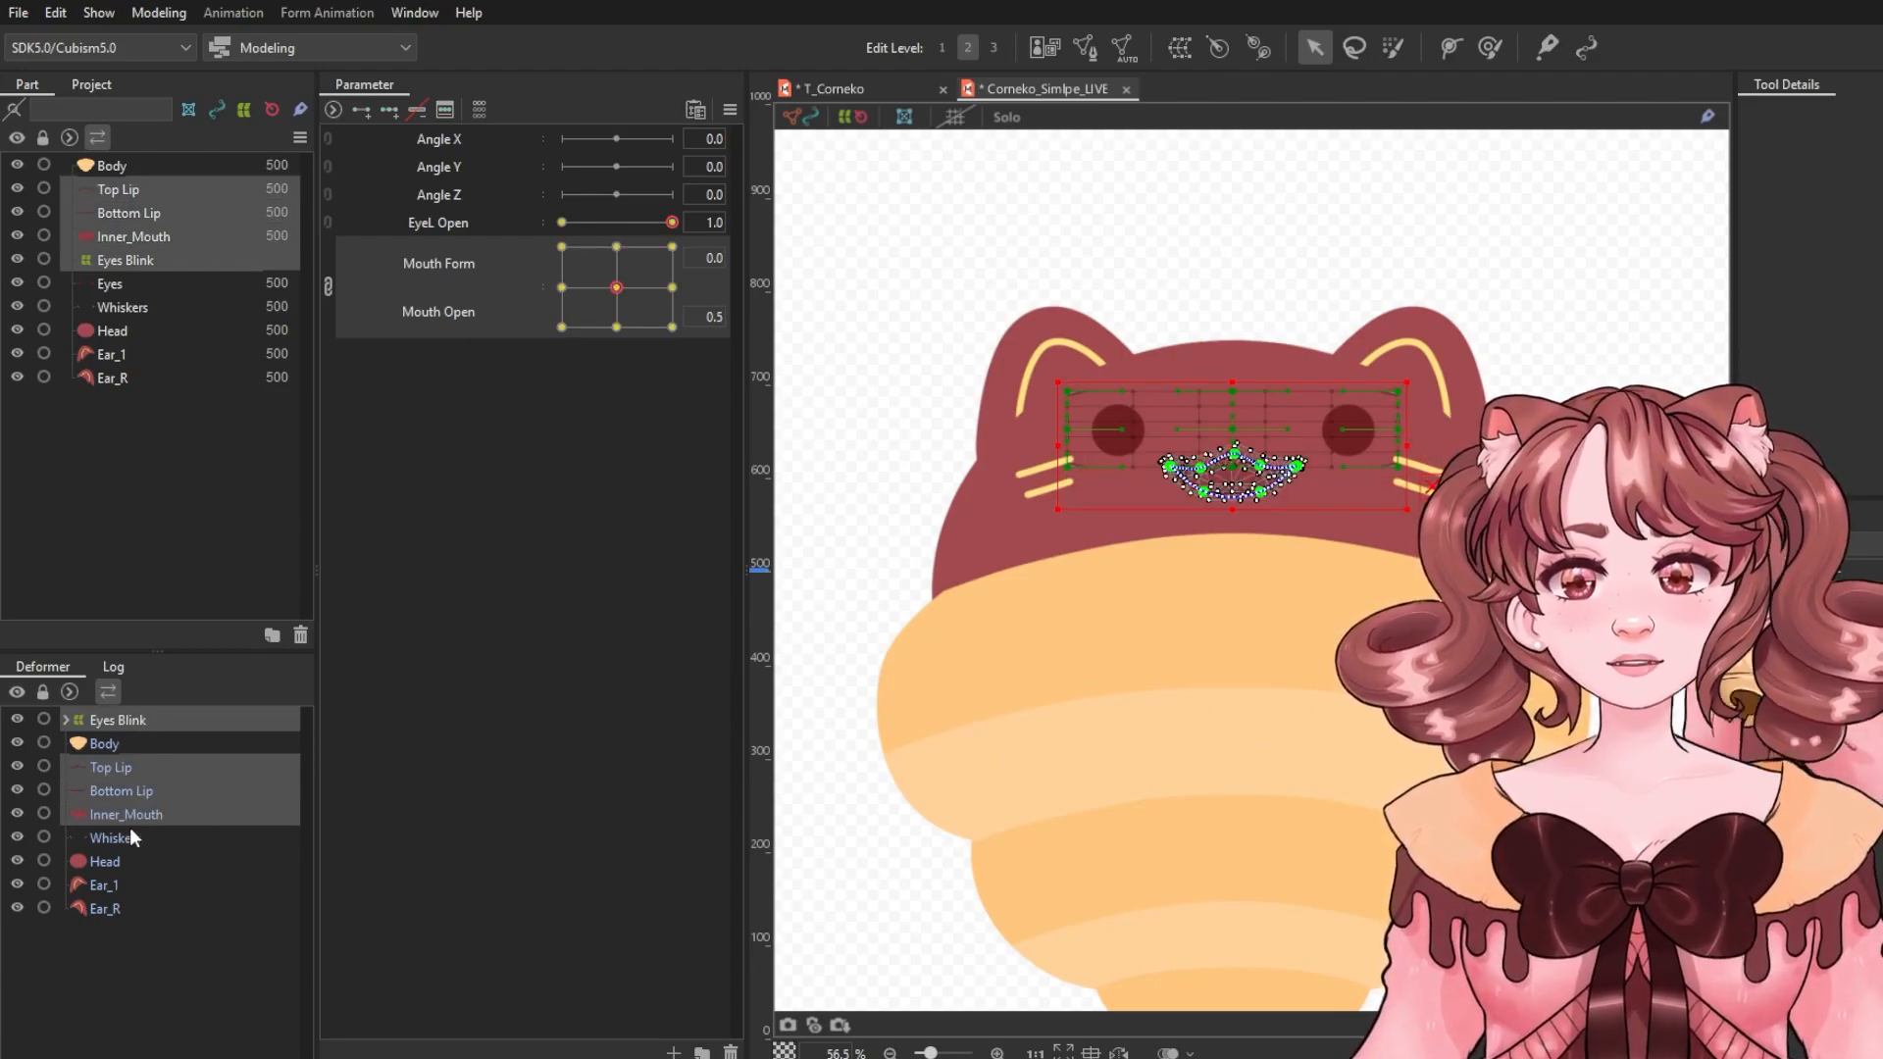
{"action": "left_click", "coordinate": [118, 840], "text": "shift"}
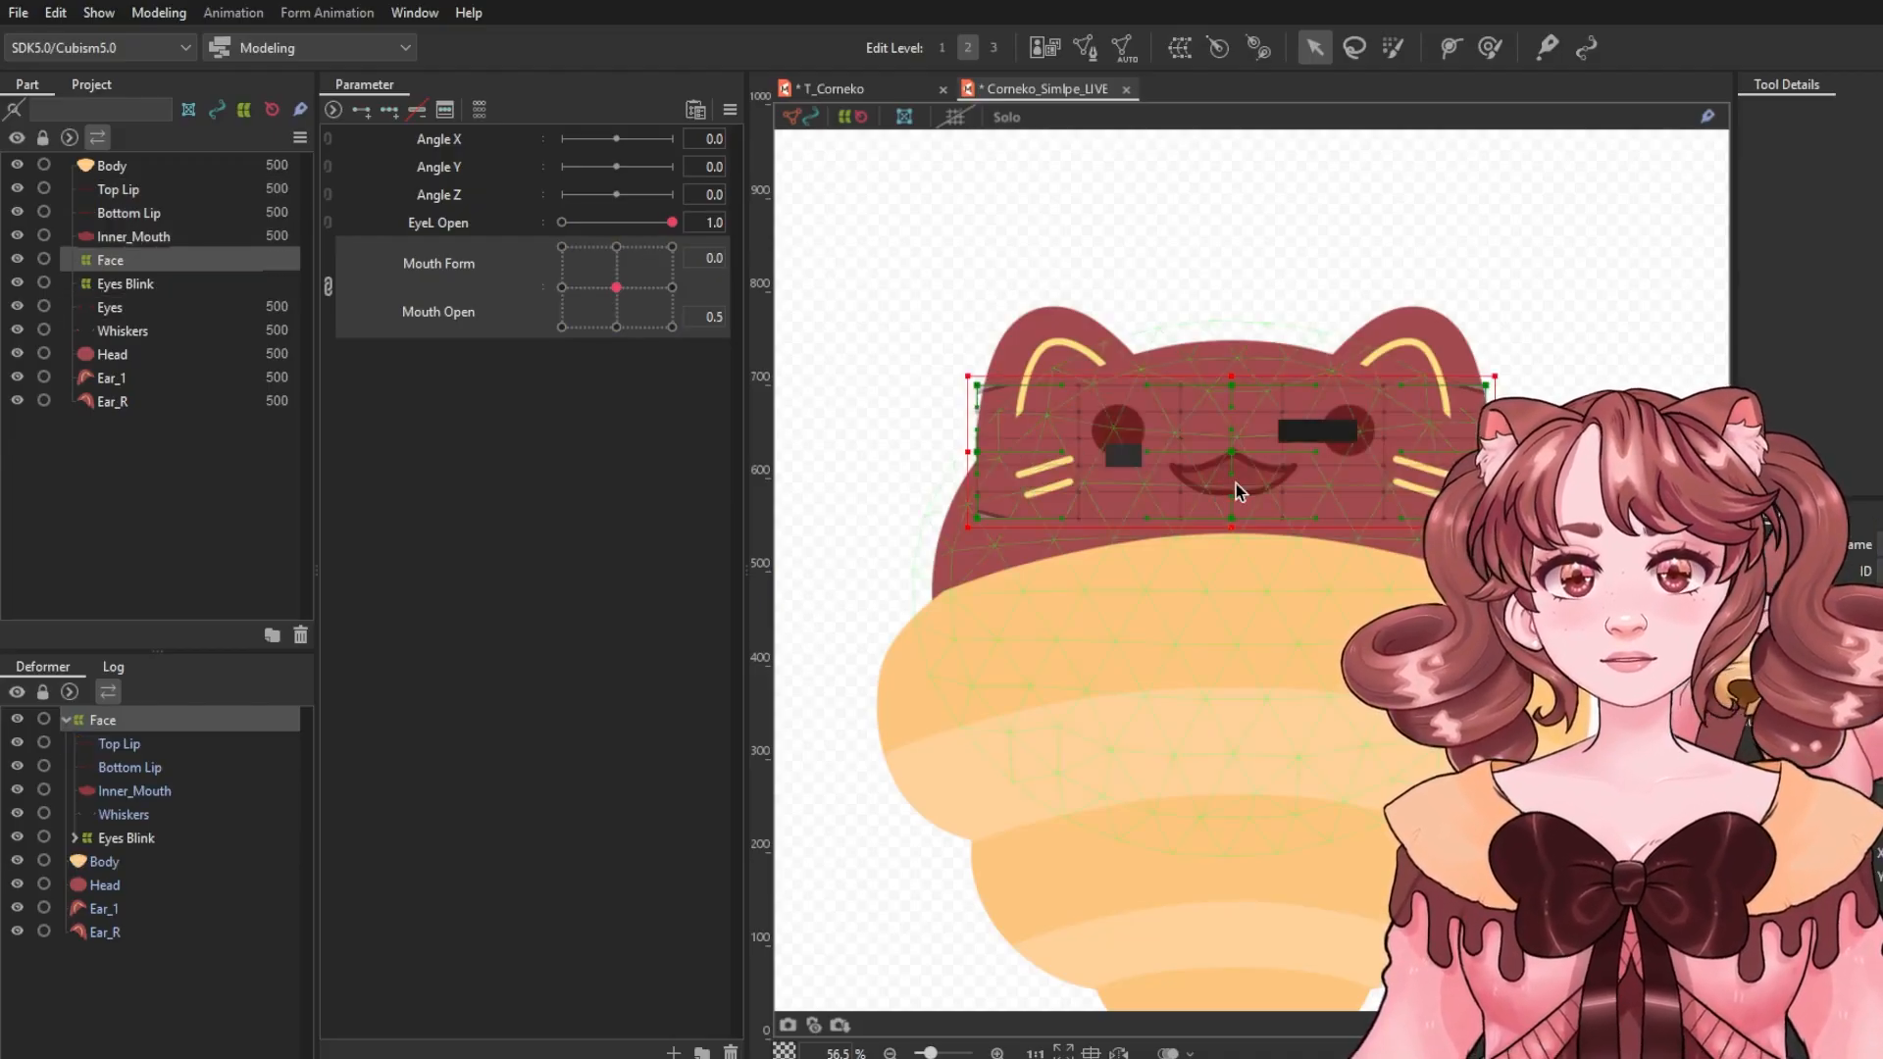
{"action": "left_click_drag", "start_coordinate": [1258, 431], "coordinate": [1237, 496]}
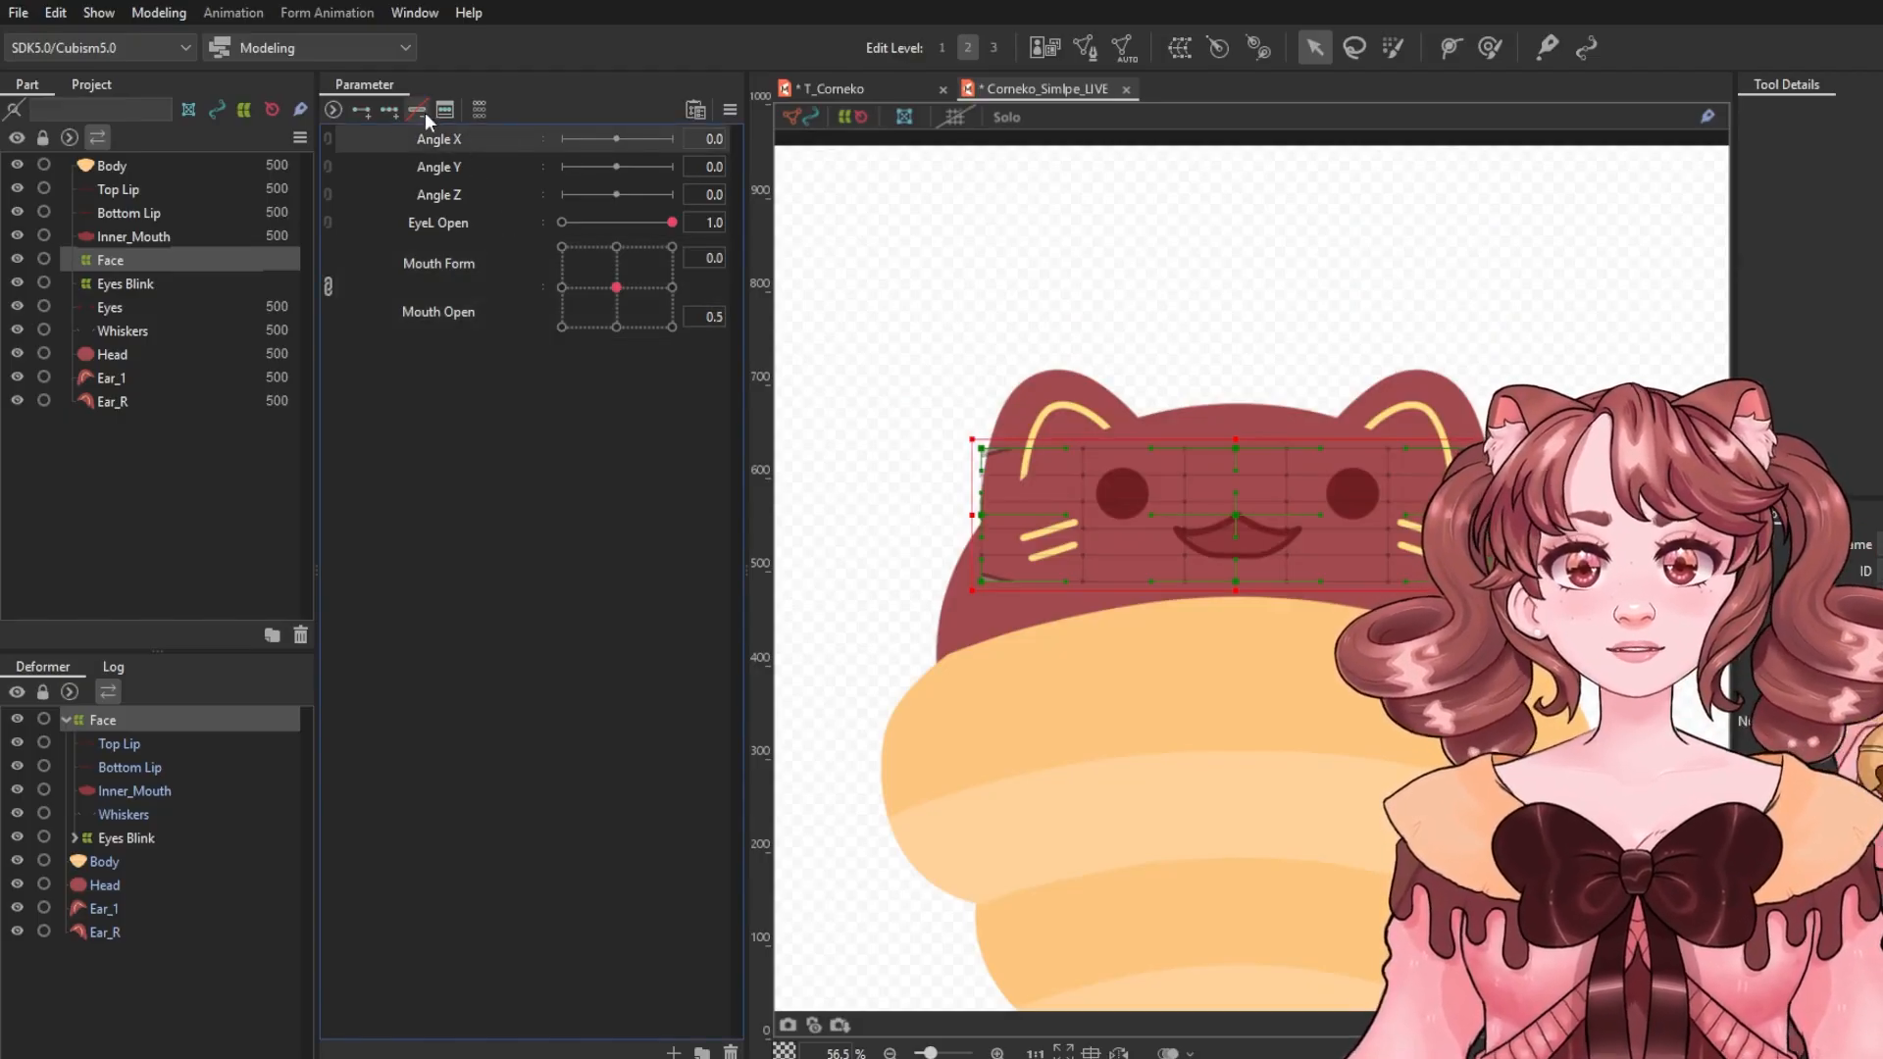
Set Angle X to -30.0 and shift the Face deformer left, raising its right corner.
{"action": "left_click", "coordinate": [559, 139]}
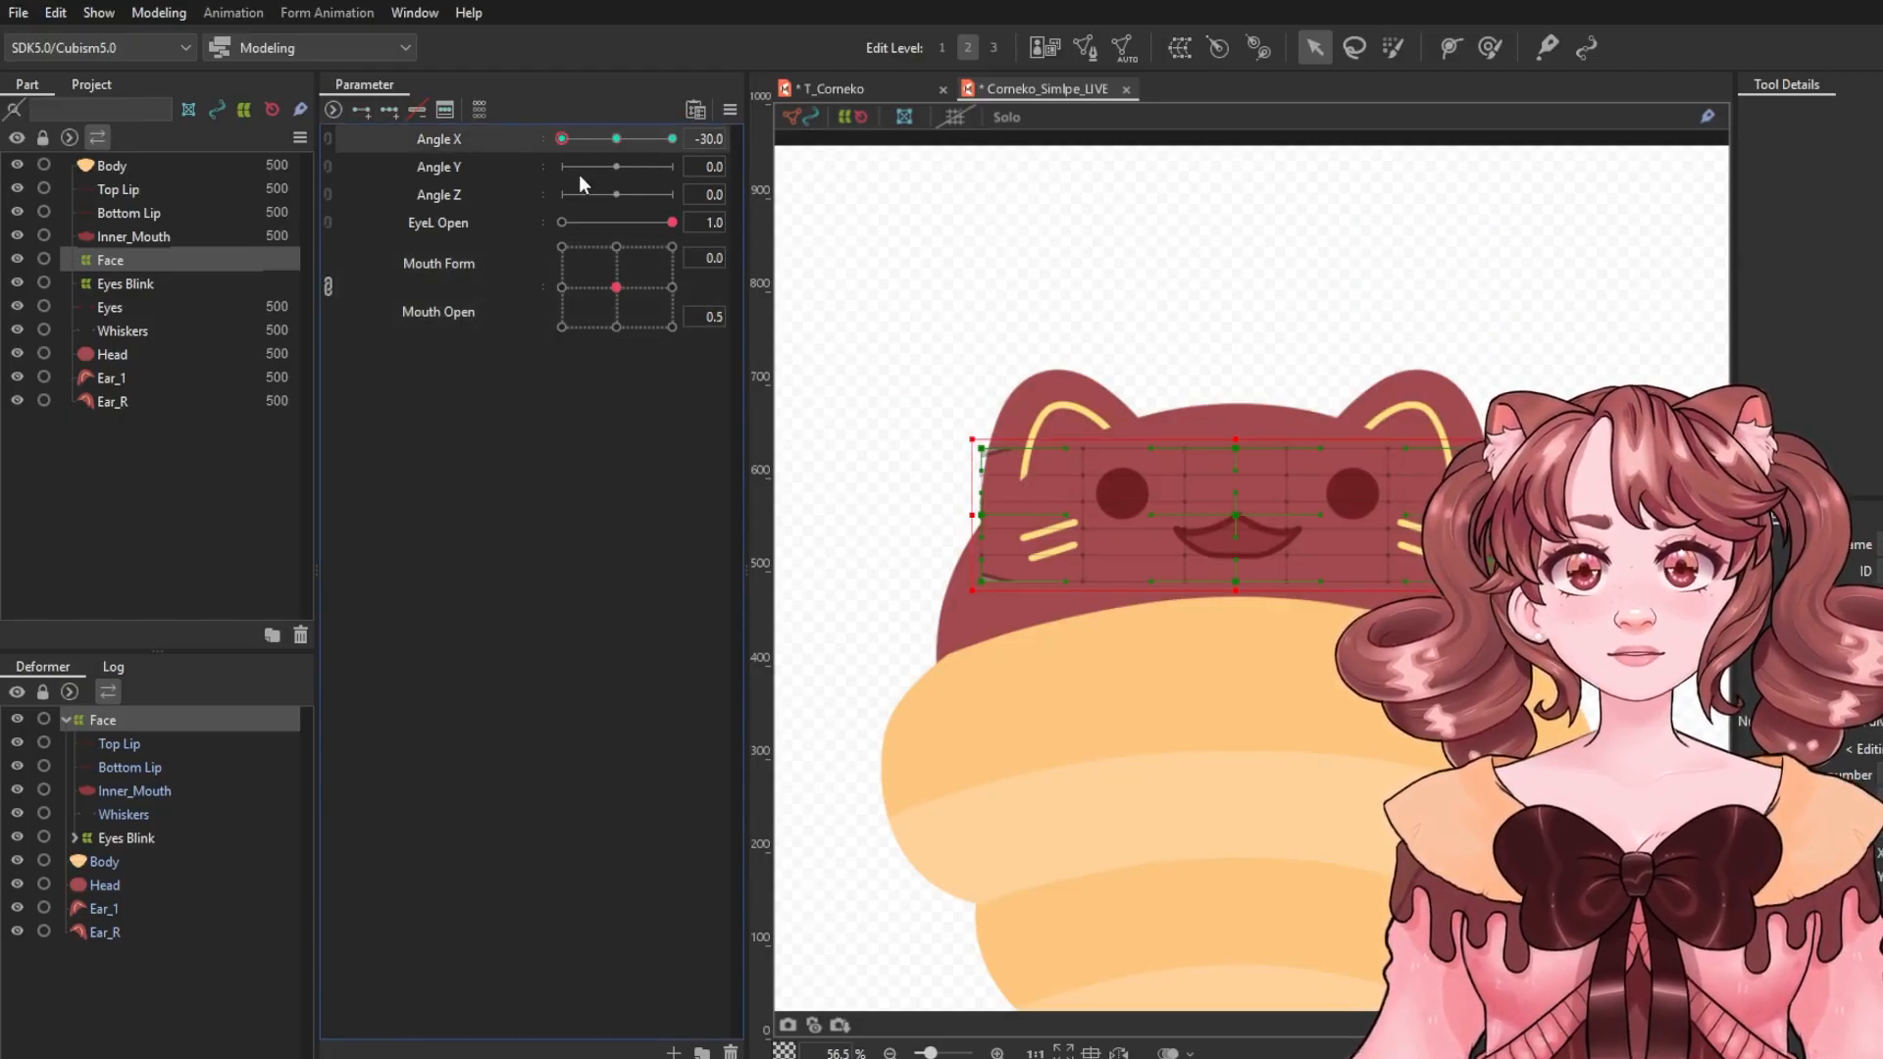
{"action": "left_click_drag", "start_coordinate": [1239, 506], "coordinate": [1198, 506]}
{"action": "left_click_drag", "start_coordinate": [1465, 430], "coordinate": [1462, 415]}
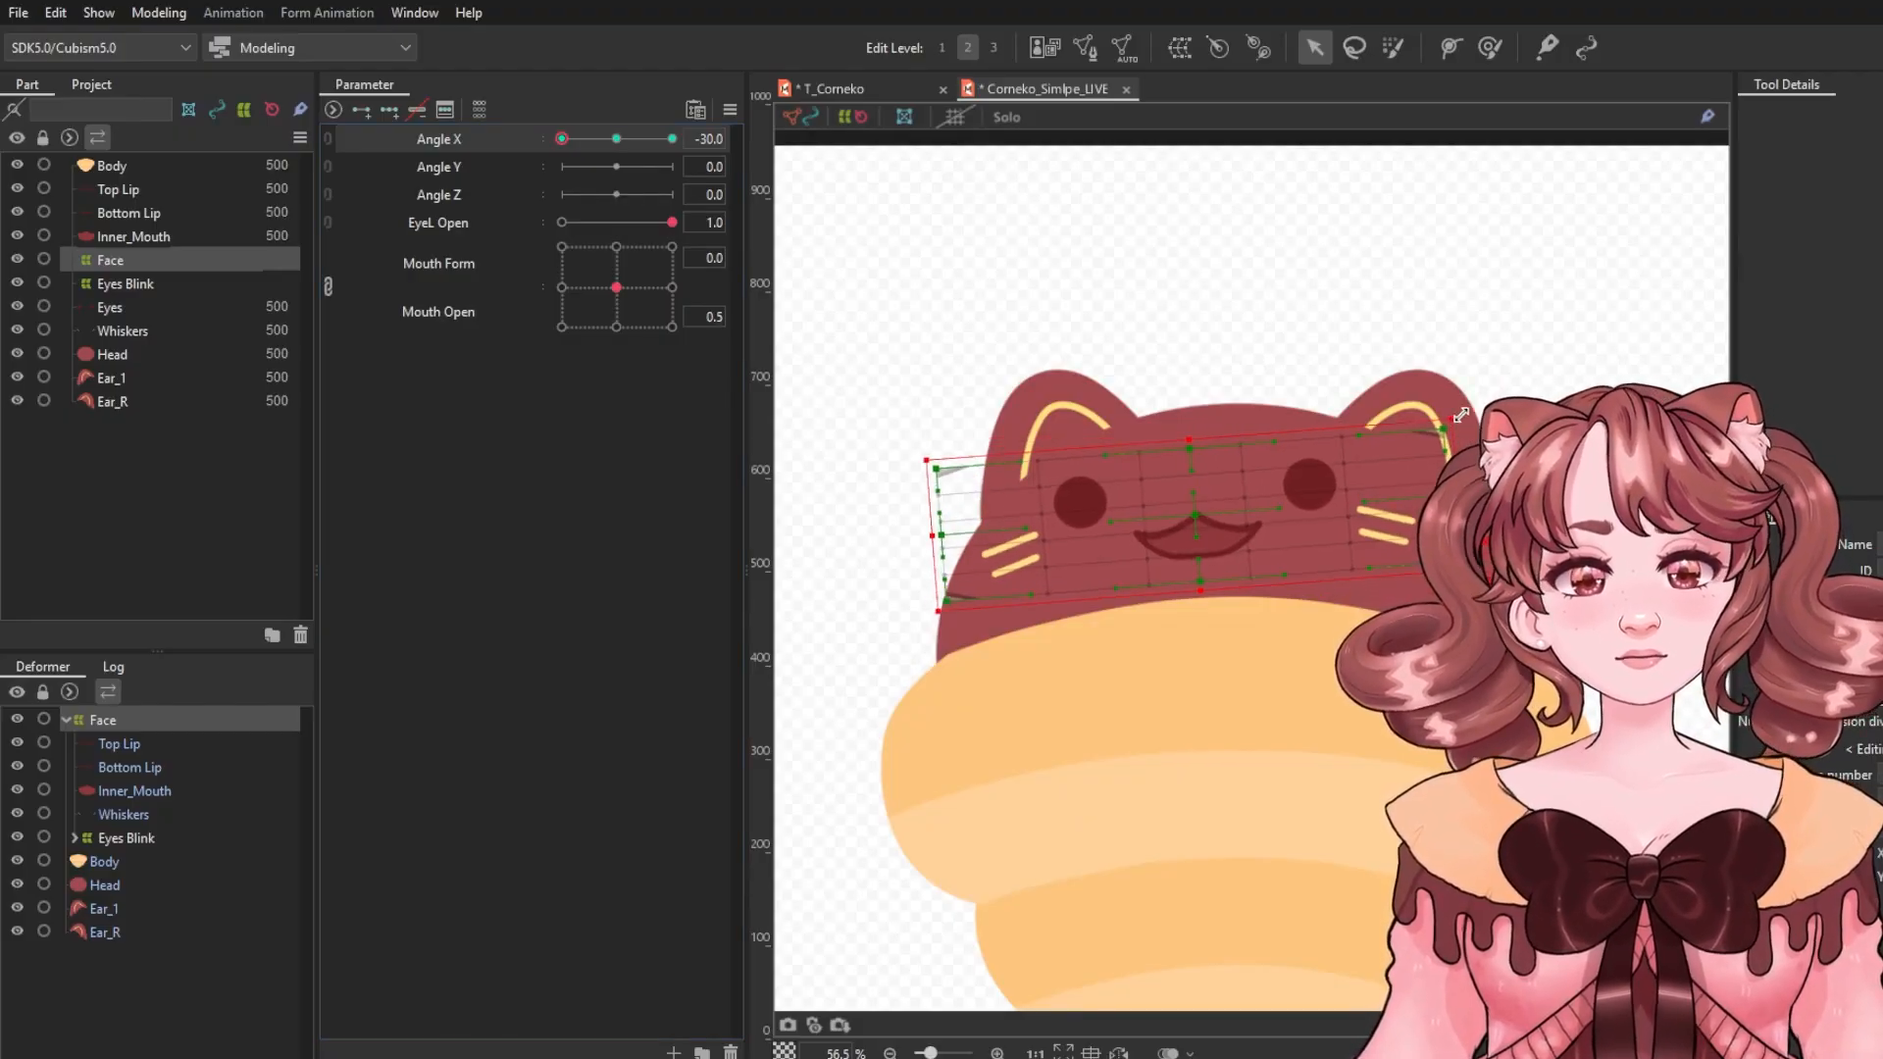
Bend the Face deformer's grid with the deform brush to turn the face for Angle X -30.0.
{"action": "left_click", "coordinate": [1490, 49]}
{"action": "key", "text": "b"}
{"action": "mouse_move", "coordinate": [927, 357]}
{"action": "left_mouse_down"}
{"action": "mouse_move", "coordinate": [1188, 389]}
{"action": "mouse_move", "coordinate": [1337, 370]}
{"action": "left_mouse_up"}
{"action": "left_click_drag", "start_coordinate": [1019, 345], "coordinate": [1021, 371]}
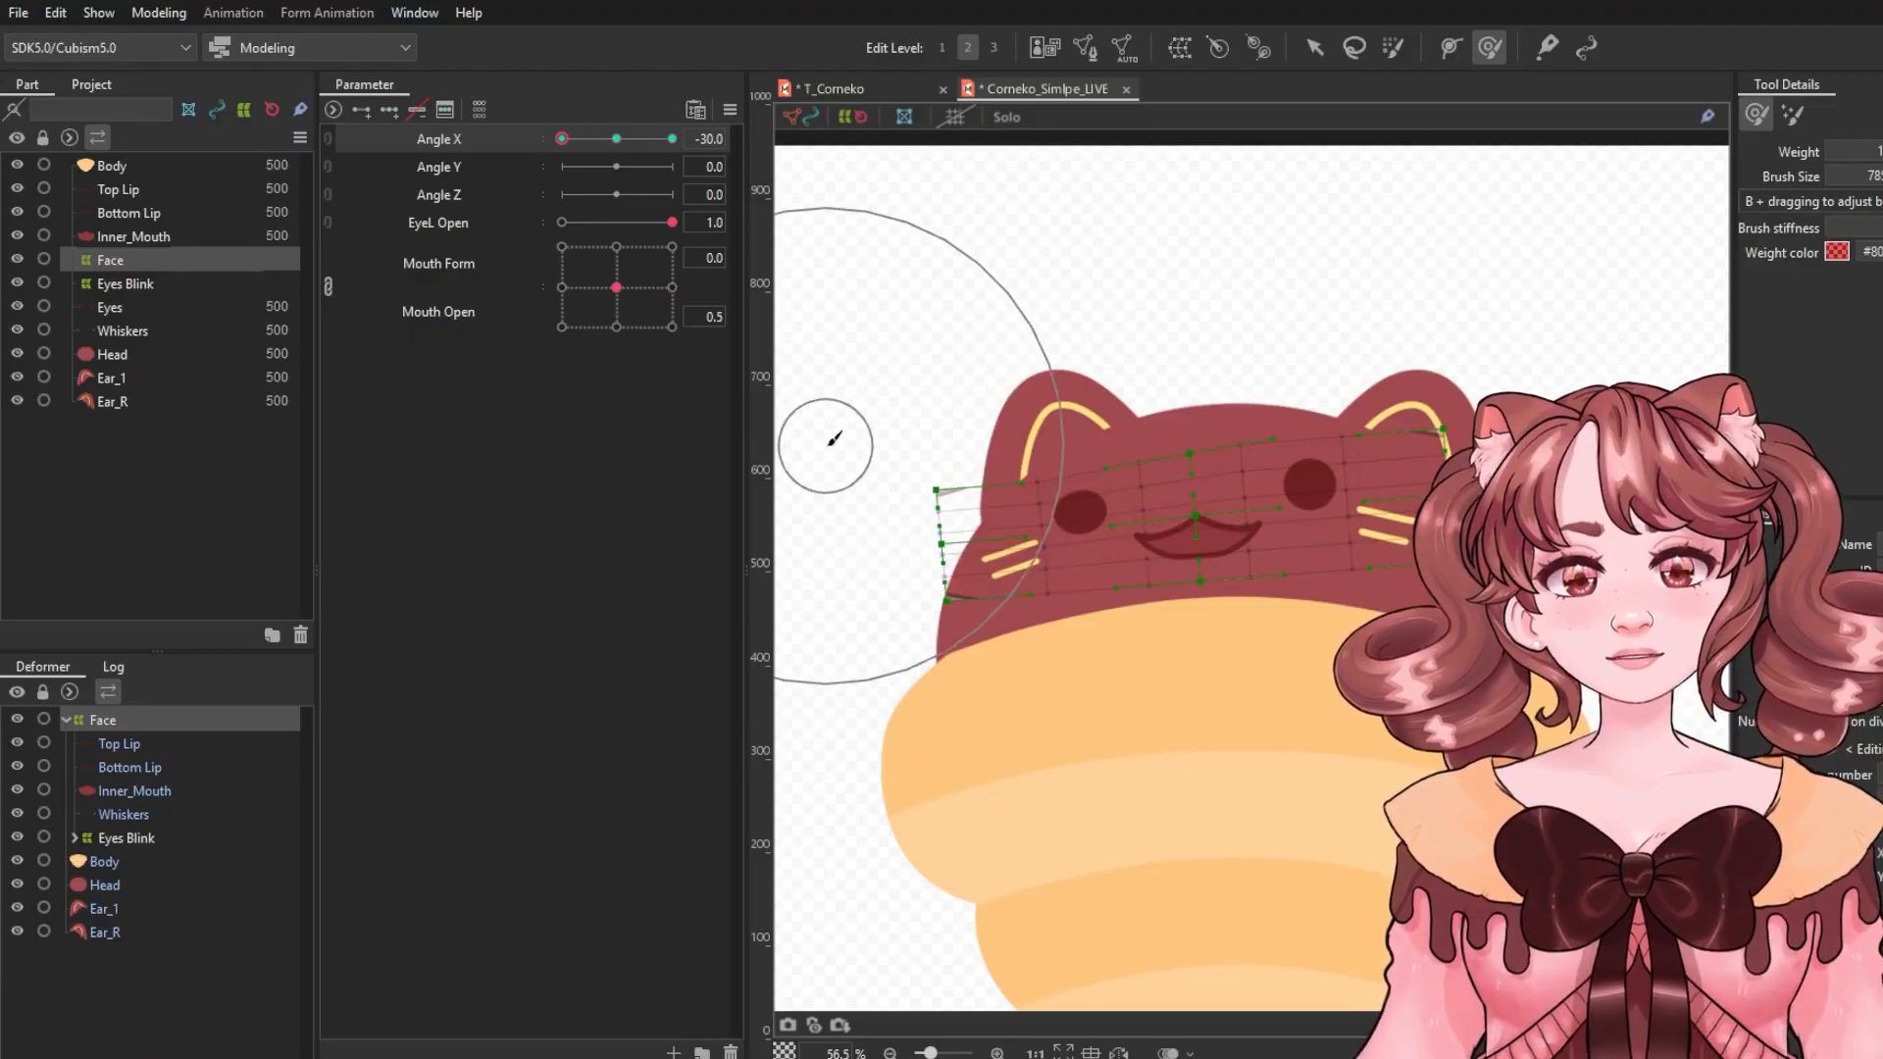
{"action": "left_click_drag", "start_coordinate": [830, 443], "coordinate": [856, 444]}
{"action": "left_click_drag", "start_coordinate": [802, 514], "coordinate": [816, 521]}
{"action": "left_click_drag", "start_coordinate": [838, 660], "coordinate": [849, 666]}
{"action": "left_click_drag", "start_coordinate": [836, 455], "coordinate": [846, 452]}
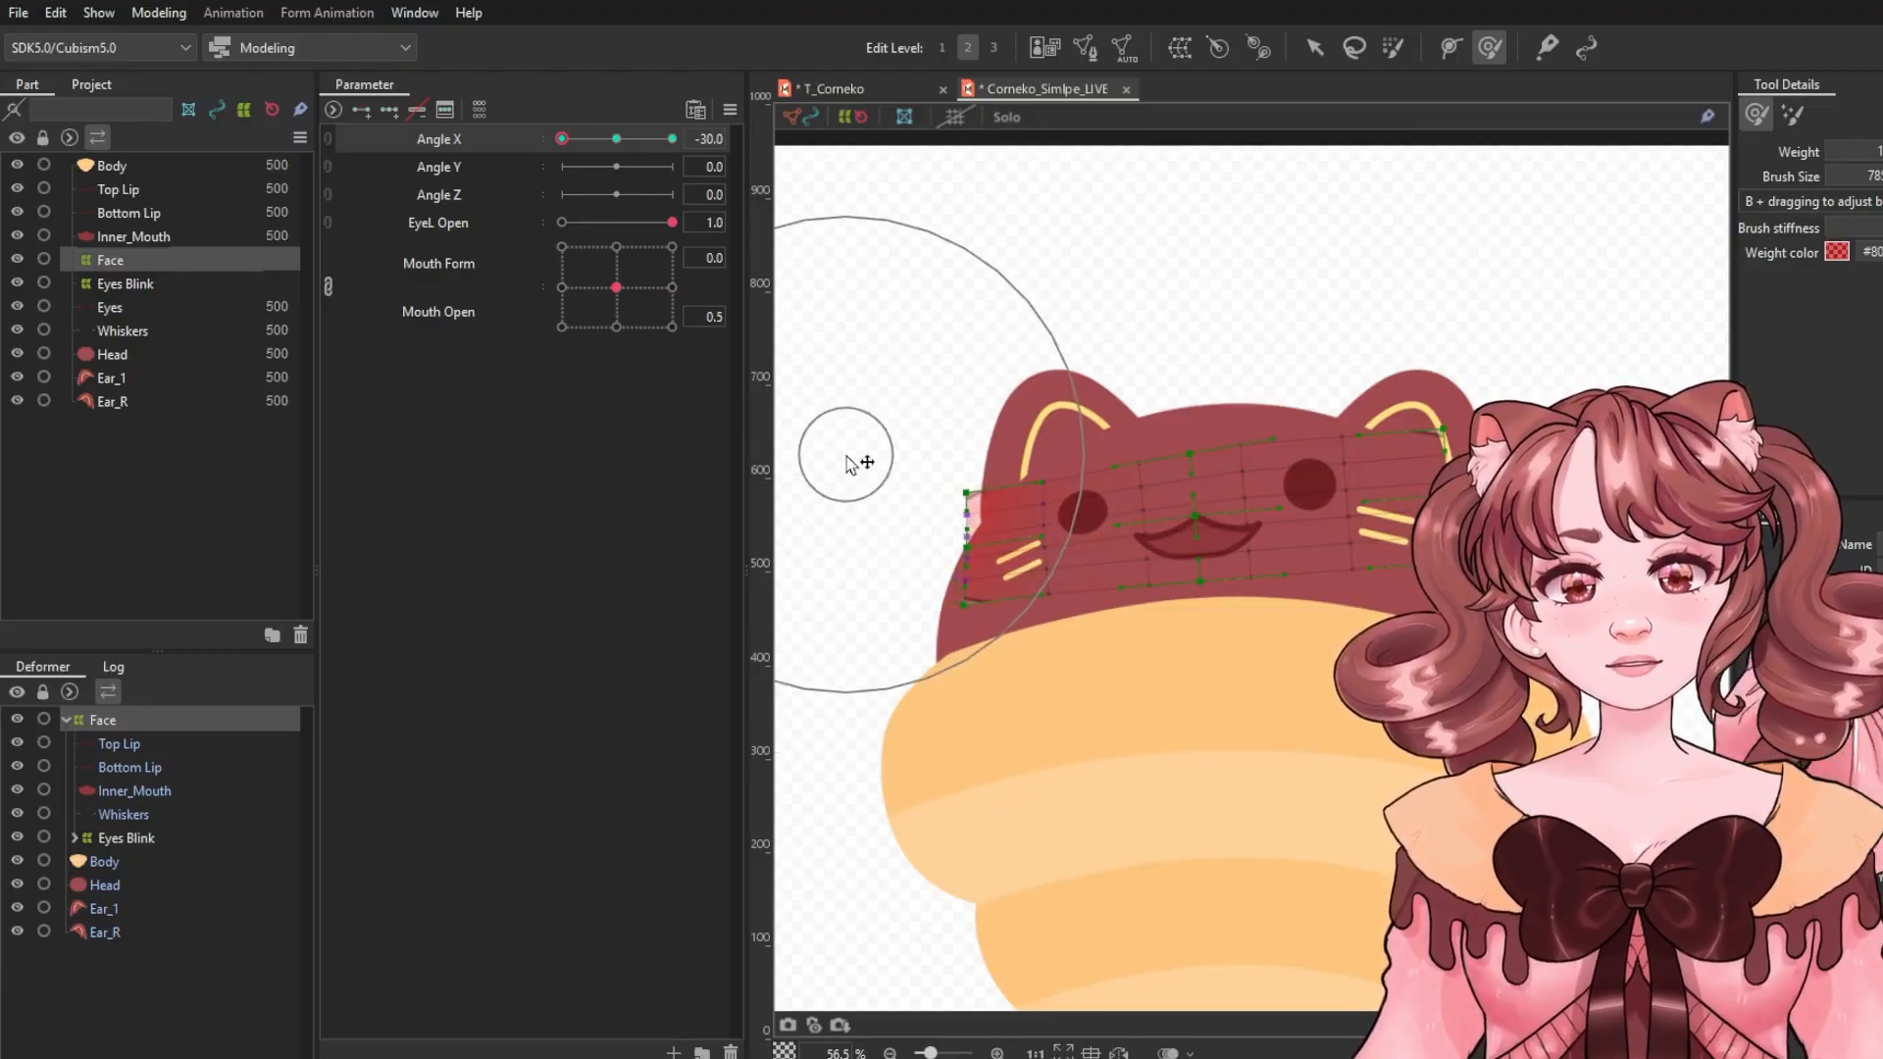
{"action": "left_click_drag", "start_coordinate": [1418, 350], "coordinate": [1403, 346]}
{"action": "left_click_drag", "start_coordinate": [1502, 596], "coordinate": [1494, 596]}
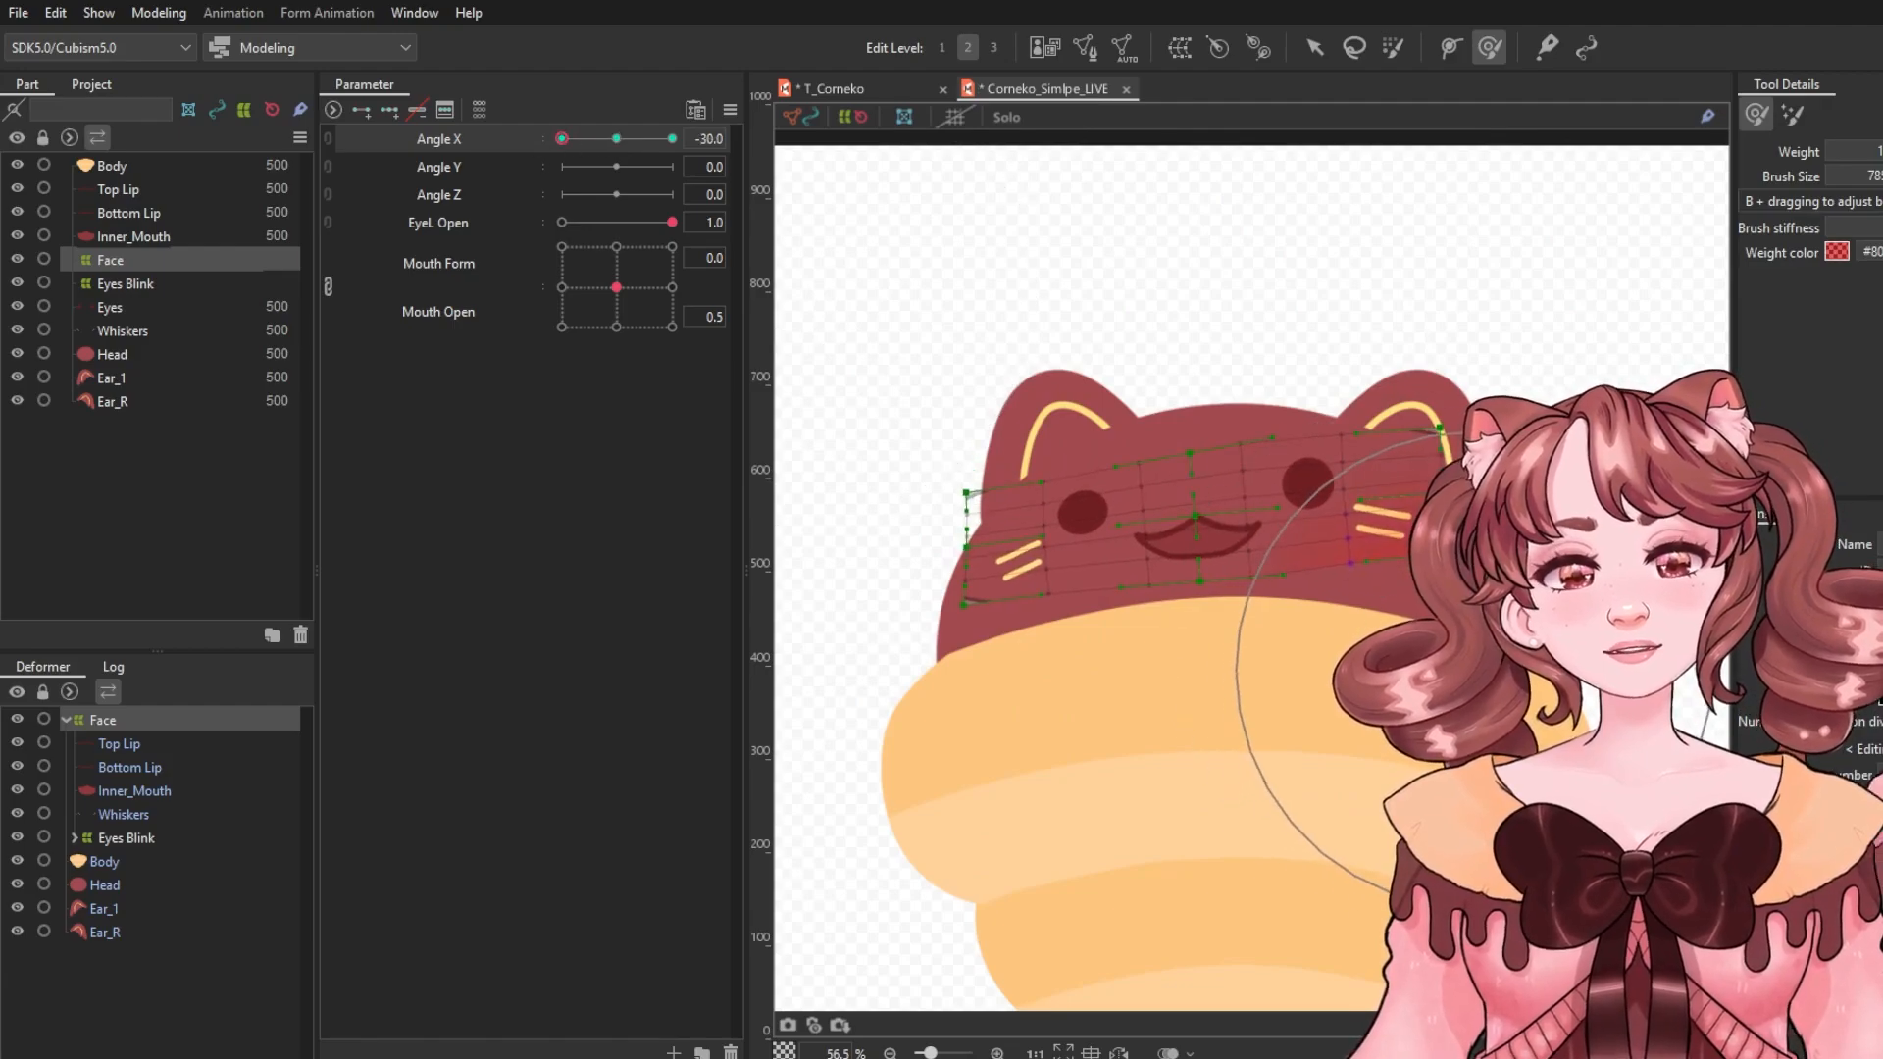
Reflect the Angle X -30.0 deformation to the opposite side with Reflect Motion.
{"action": "left_click", "coordinate": [605, 138]}
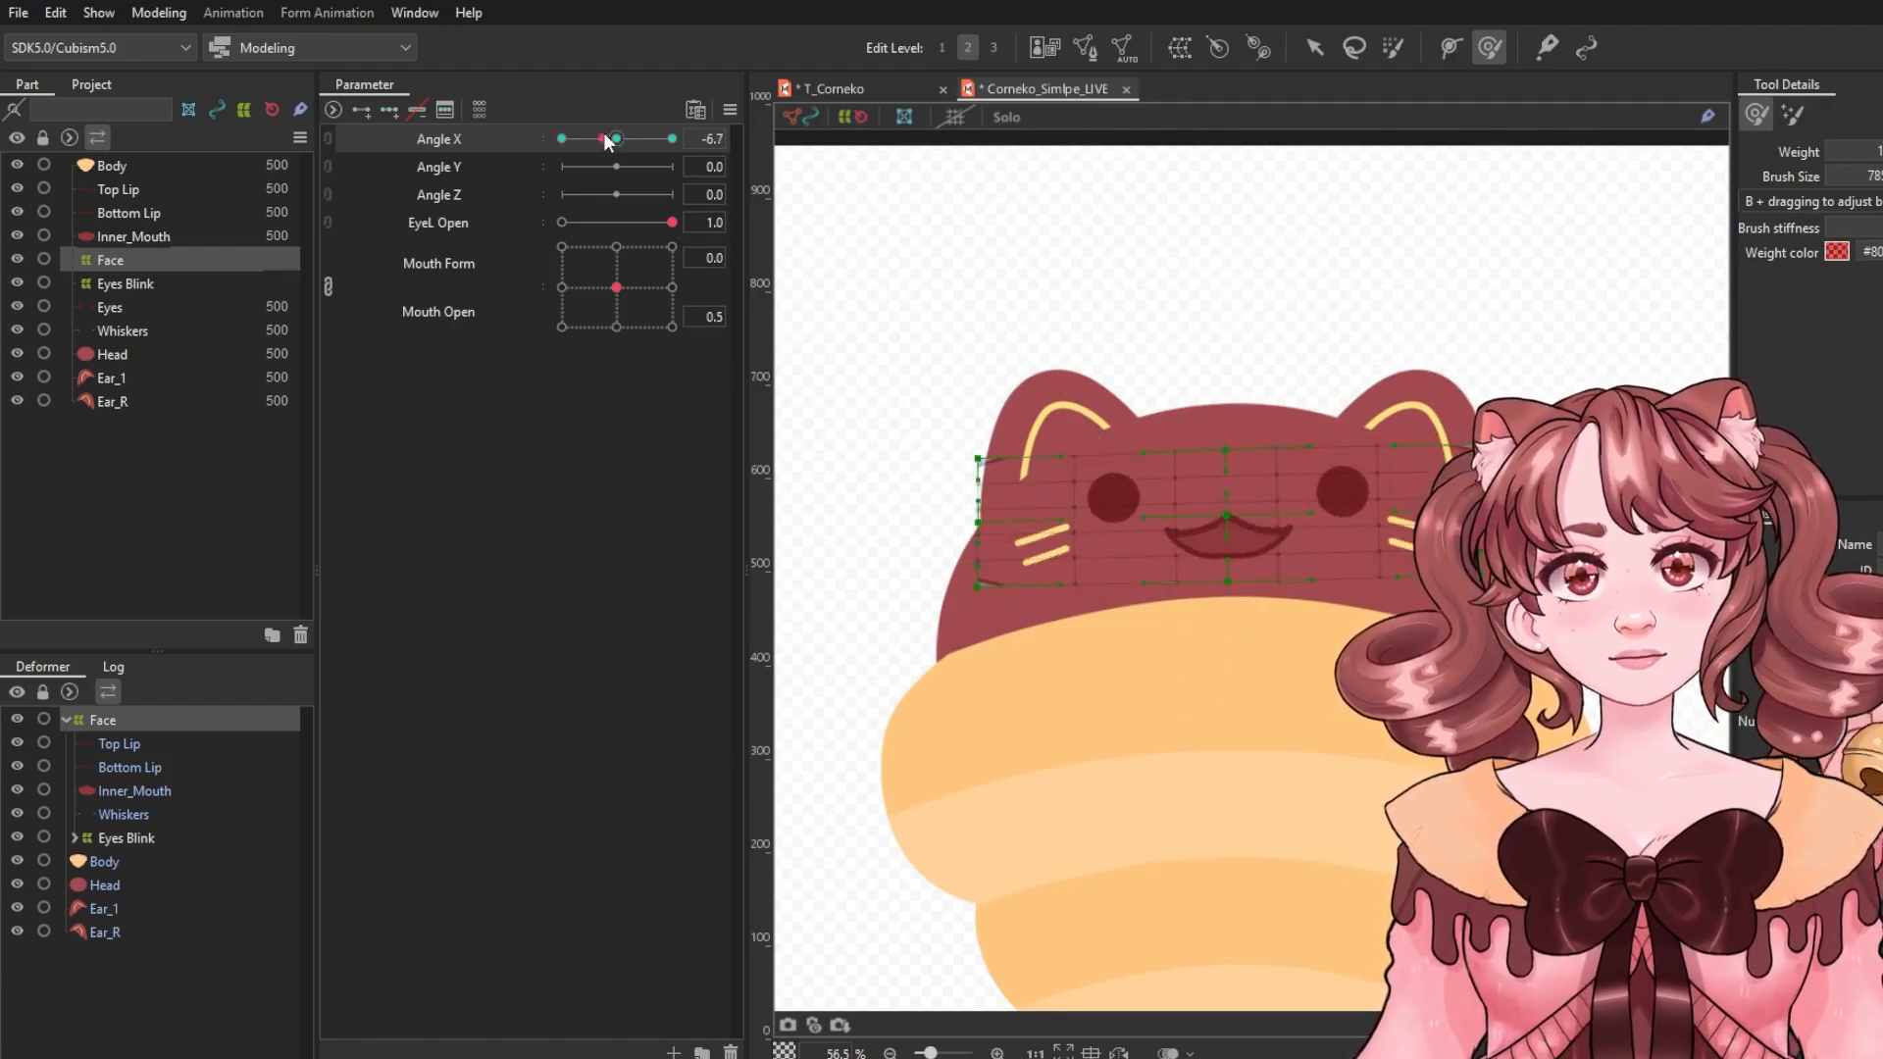
{"action": "left_click_drag", "start_coordinate": [605, 138], "coordinate": [561, 139]}
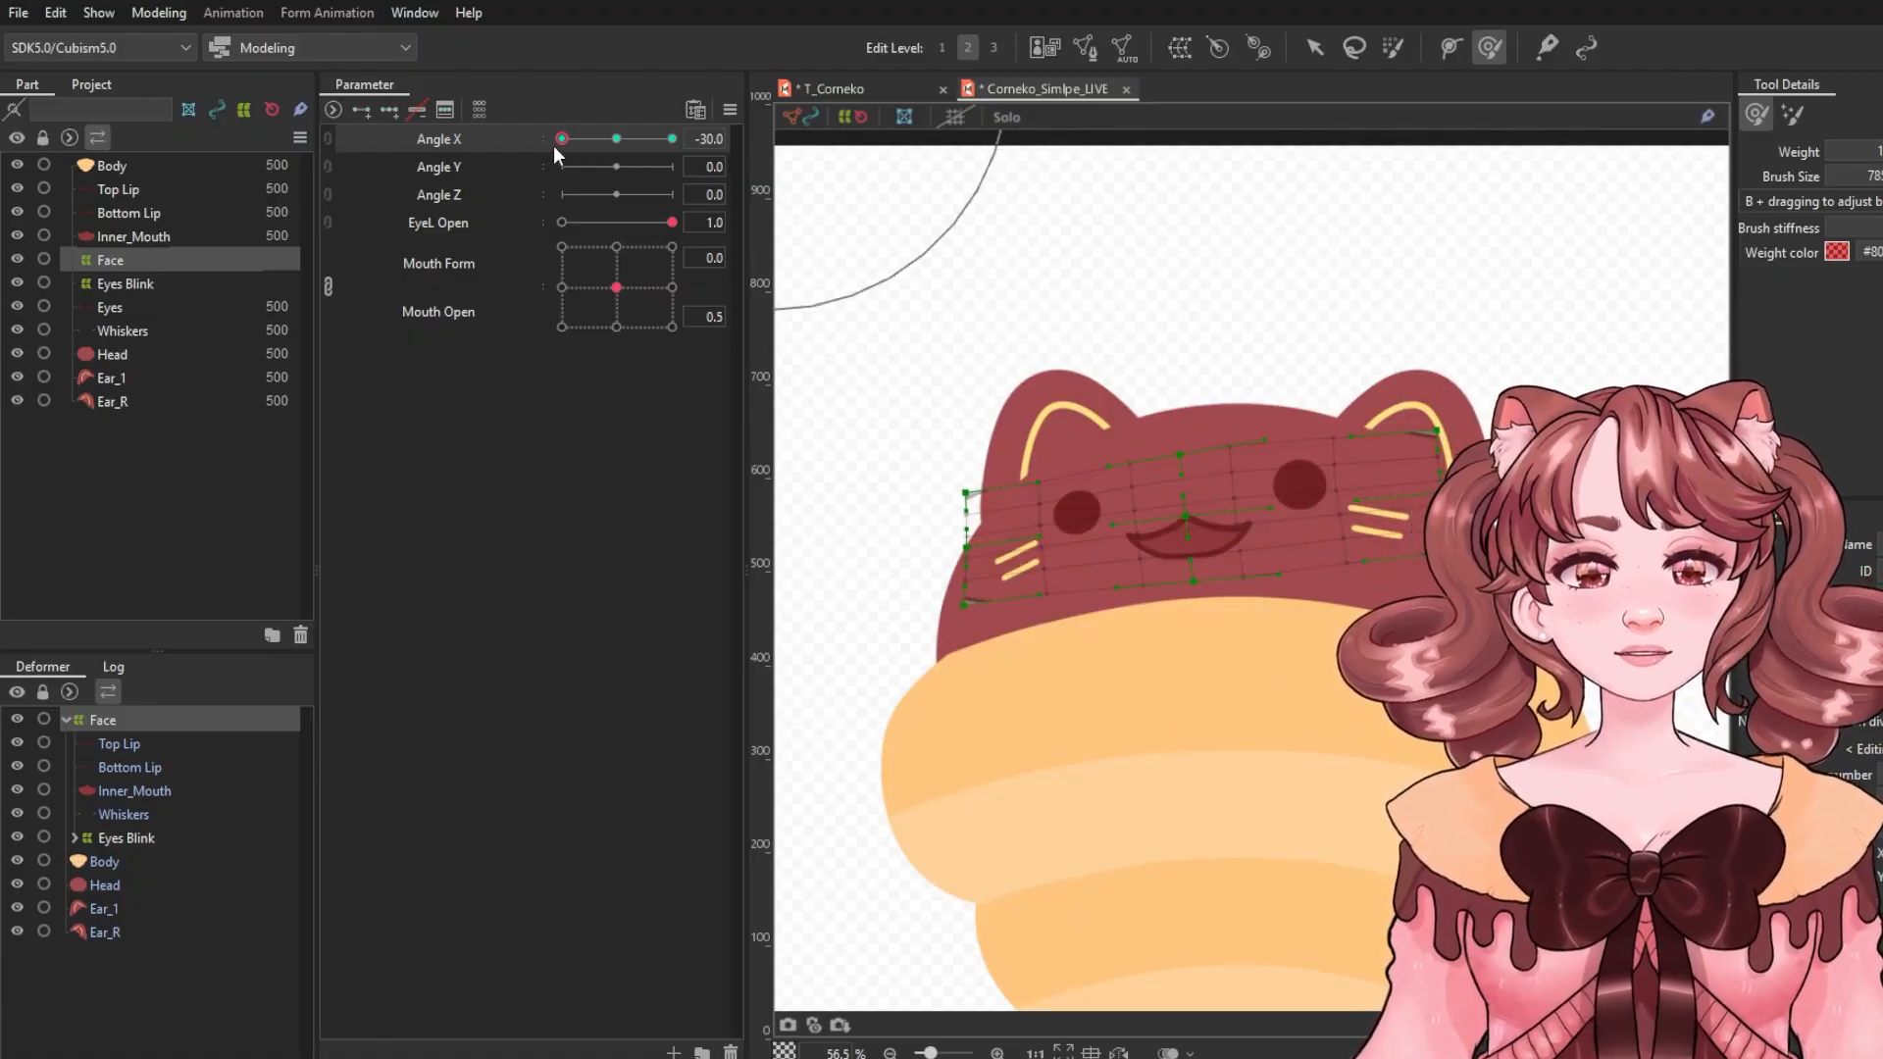
{"action": "left_click", "coordinate": [728, 112]}
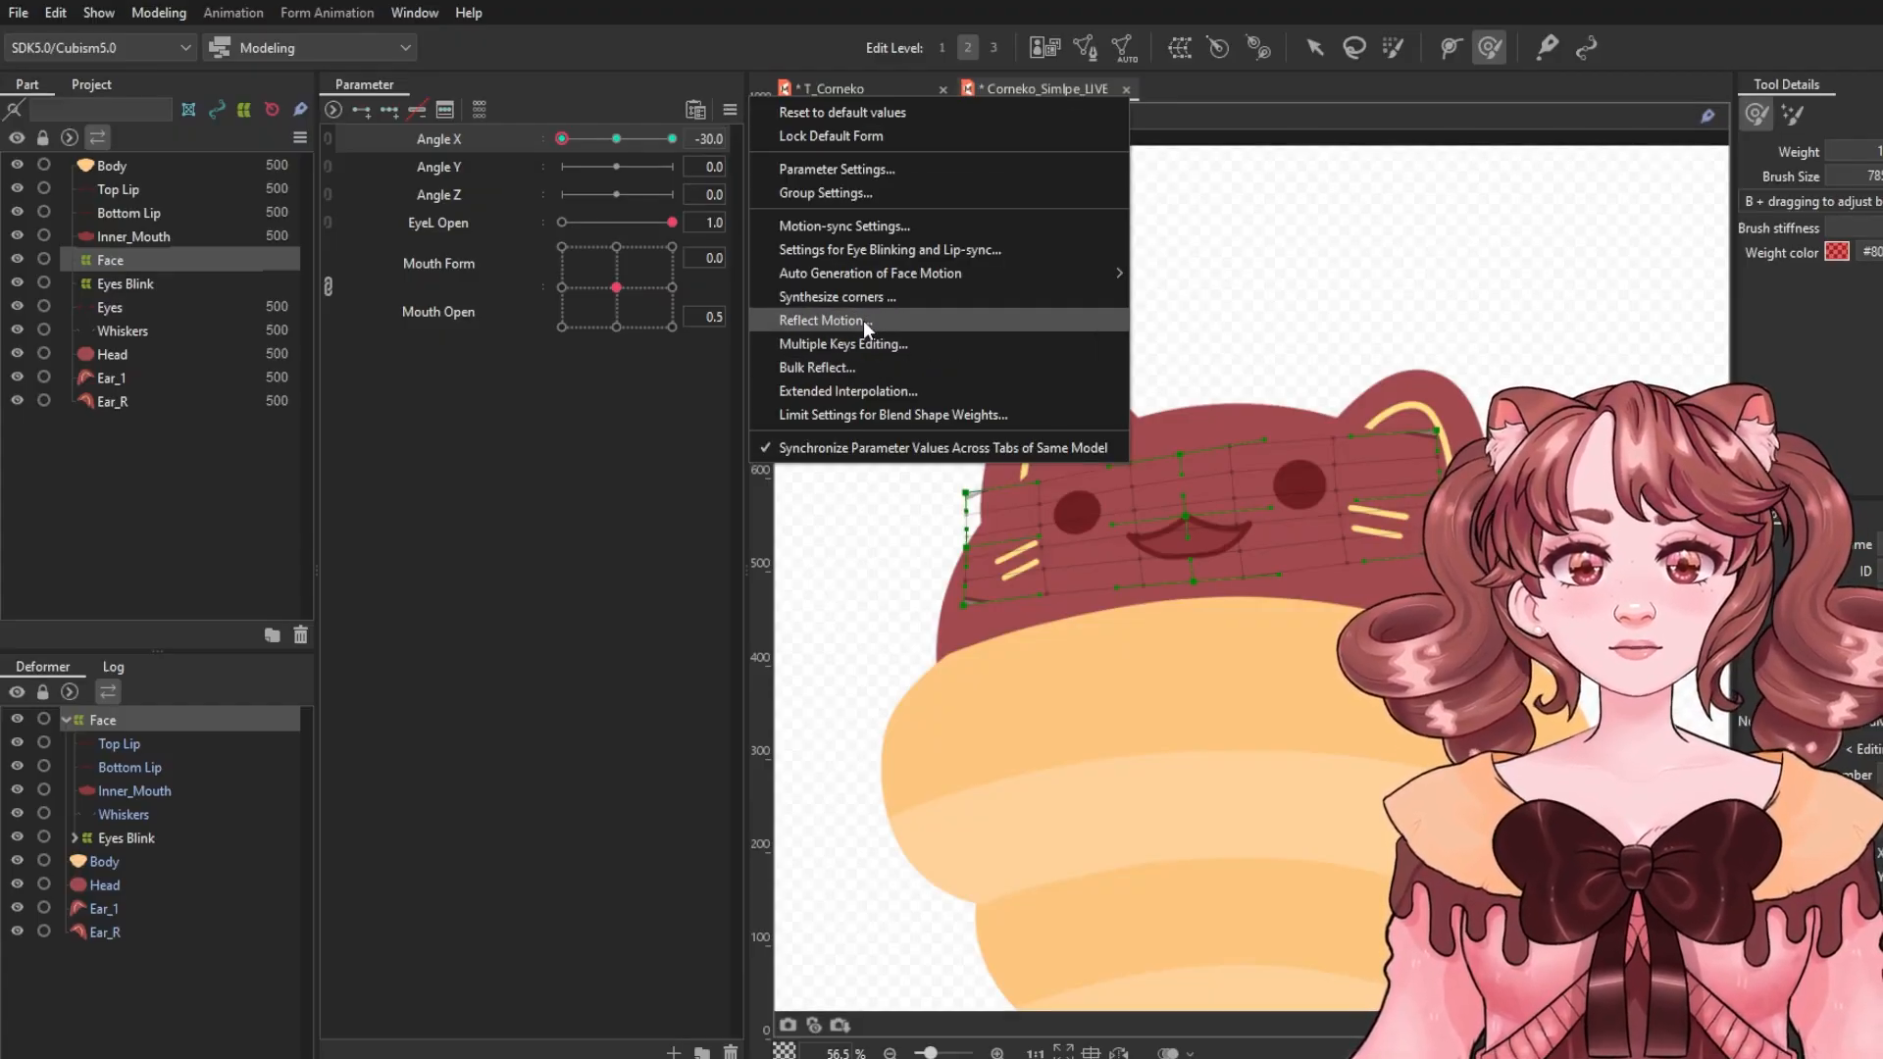
{"action": "left_click", "coordinate": [867, 324]}
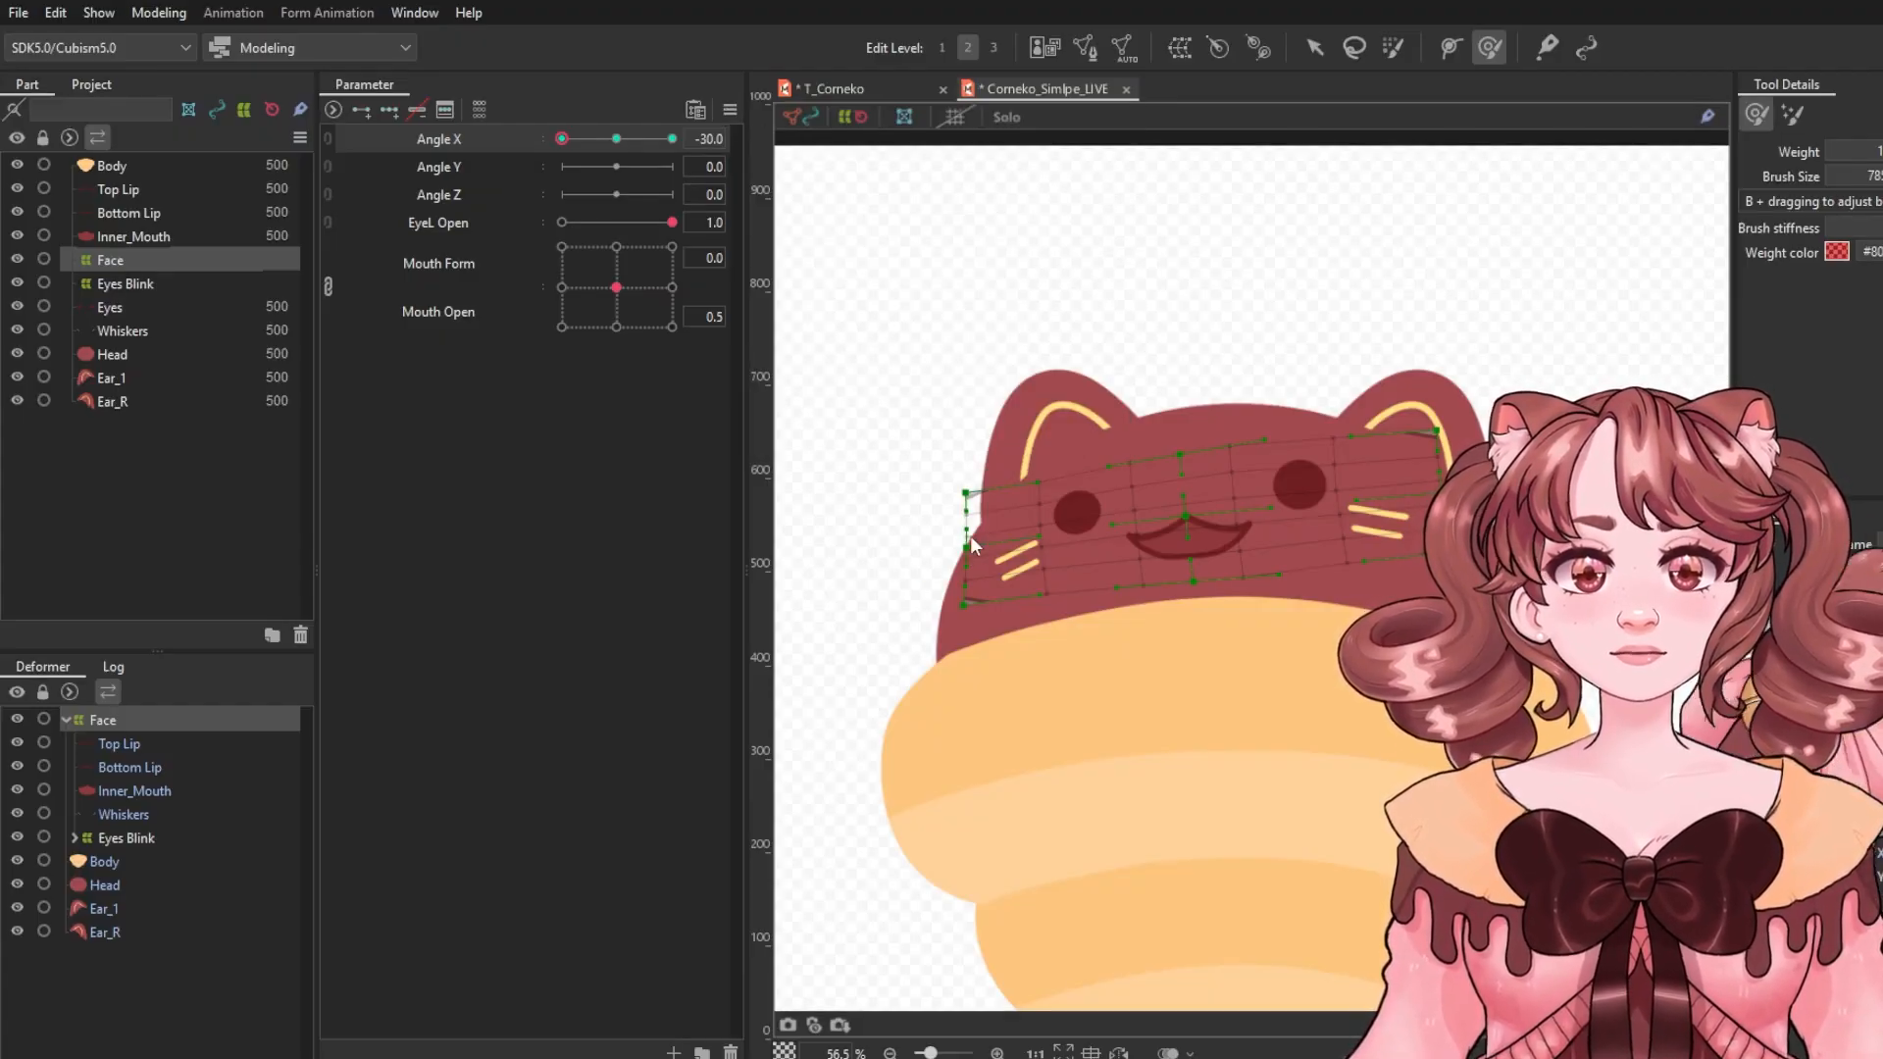
Nudge the Face deformer and view the mirrored pose at Angle X 30.0.
{"action": "left_click_drag", "start_coordinate": [633, 140], "coordinate": [456, 144]}
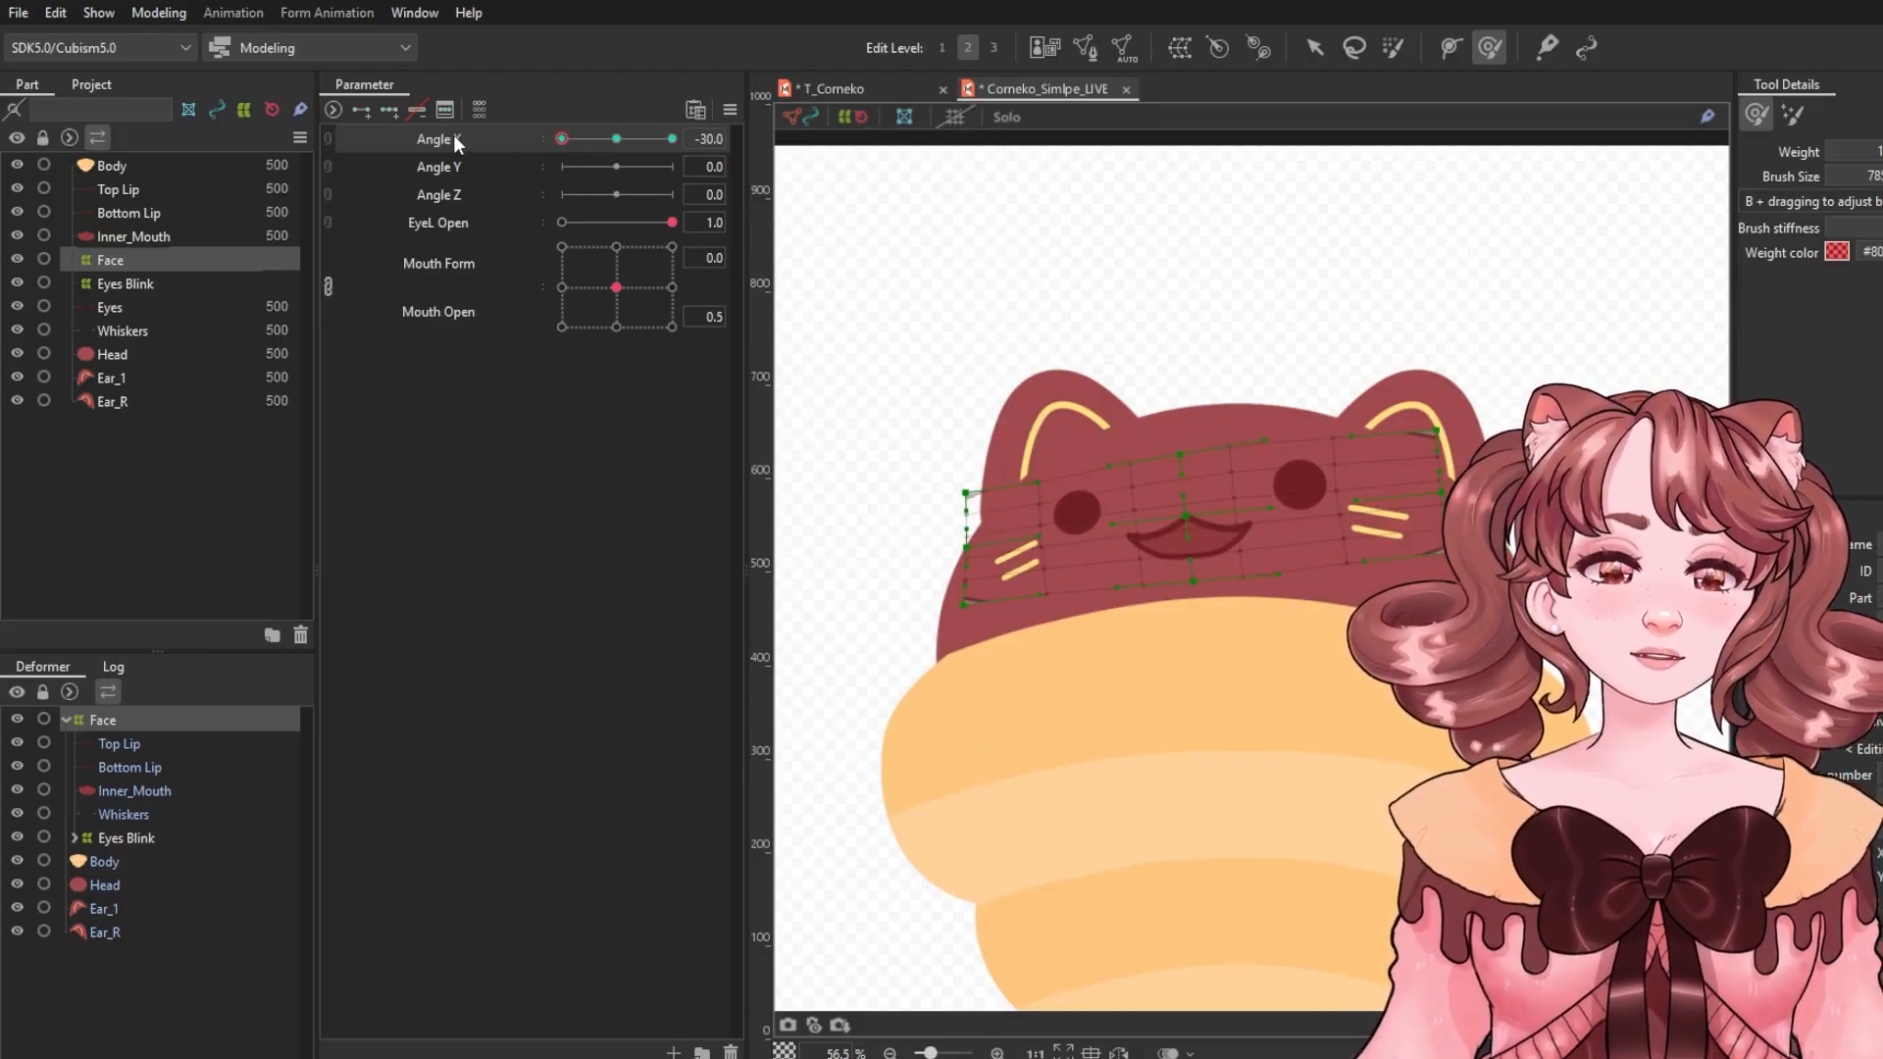
{"action": "left_click", "coordinate": [1319, 49]}
{"action": "left_click_drag", "start_coordinate": [1227, 530], "coordinate": [1288, 522]}
{"action": "left_click", "coordinate": [672, 138]}
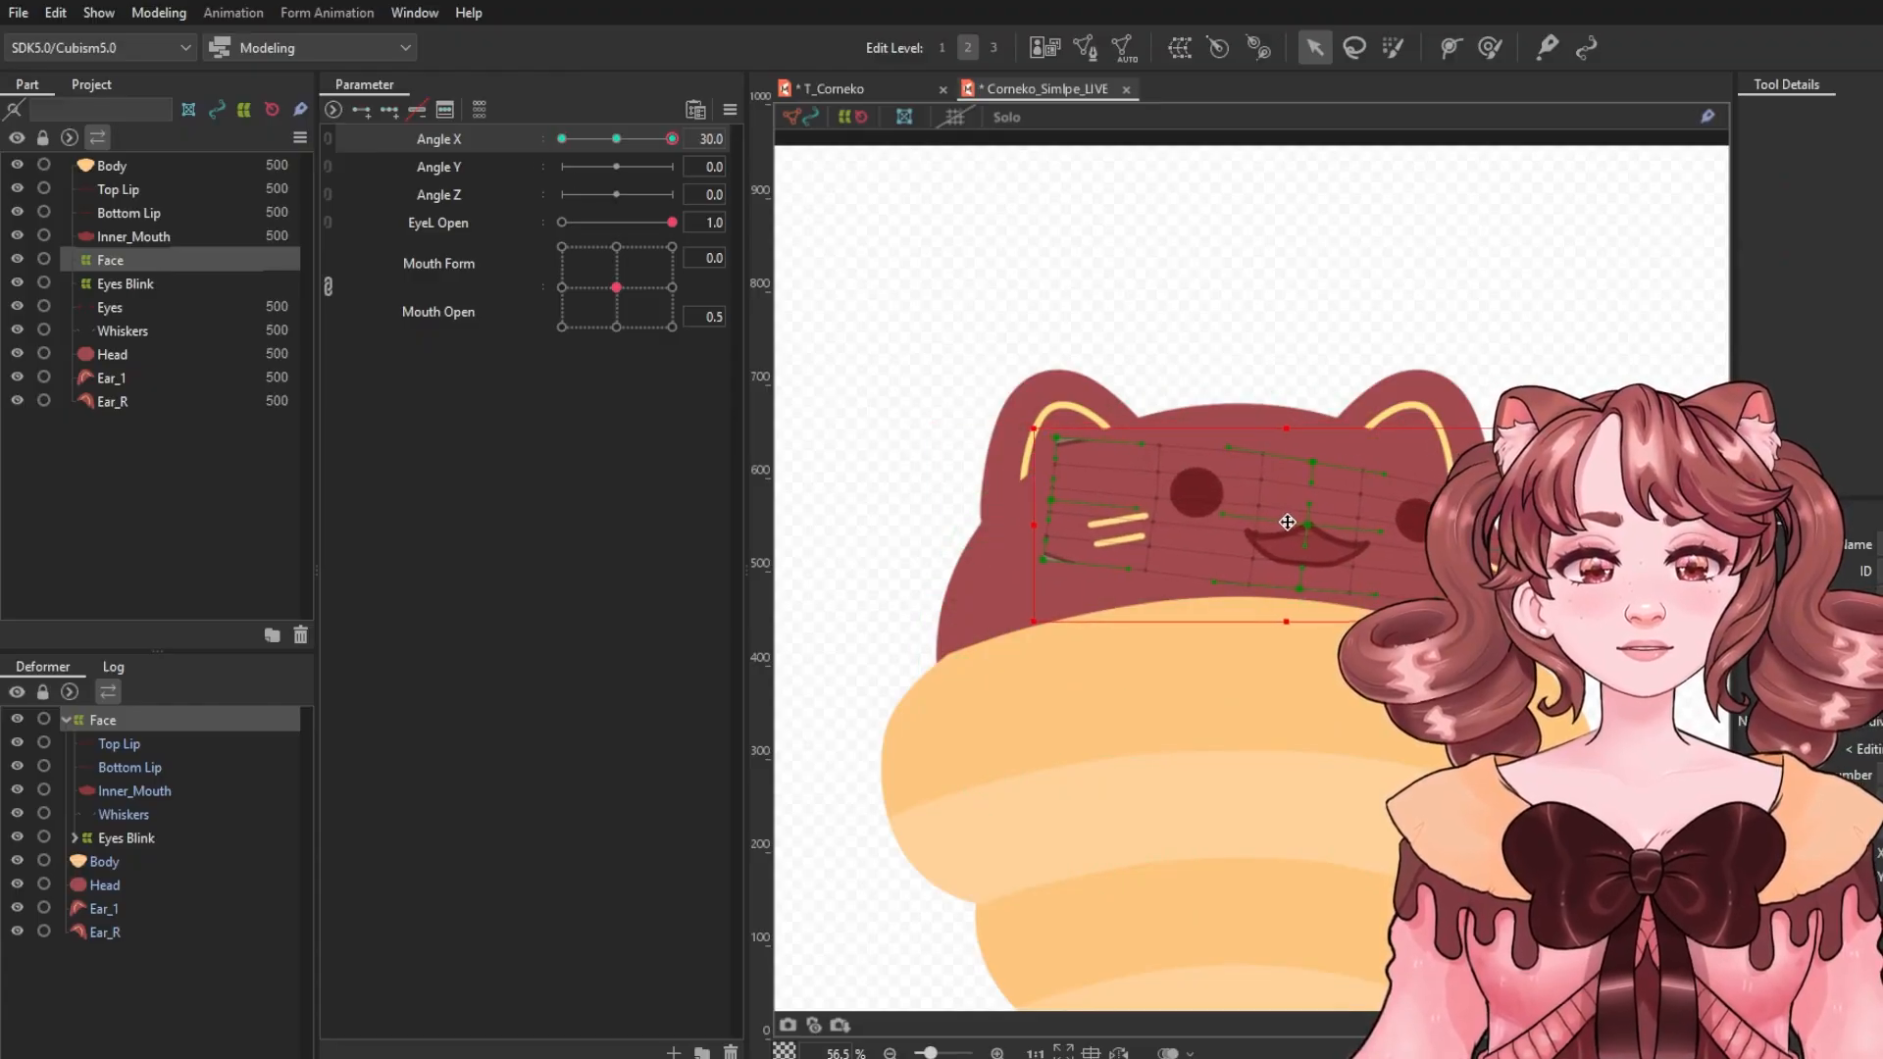
Reset Angle X to 0, add Angle Y keys, set Angle Y to -30.0 and move the Face deformer down.
{"action": "left_click_drag", "start_coordinate": [644, 167], "coordinate": [562, 165]}
{"action": "mouse_move", "coordinate": [578, 139]}
{"action": "left_mouse_down"}
{"action": "mouse_move", "coordinate": [600, 137]}
{"action": "mouse_move", "coordinate": [504, 125]}
{"action": "mouse_move", "coordinate": [603, 136]}
{"action": "left_mouse_up"}
{"action": "left_click", "coordinate": [390, 110]}
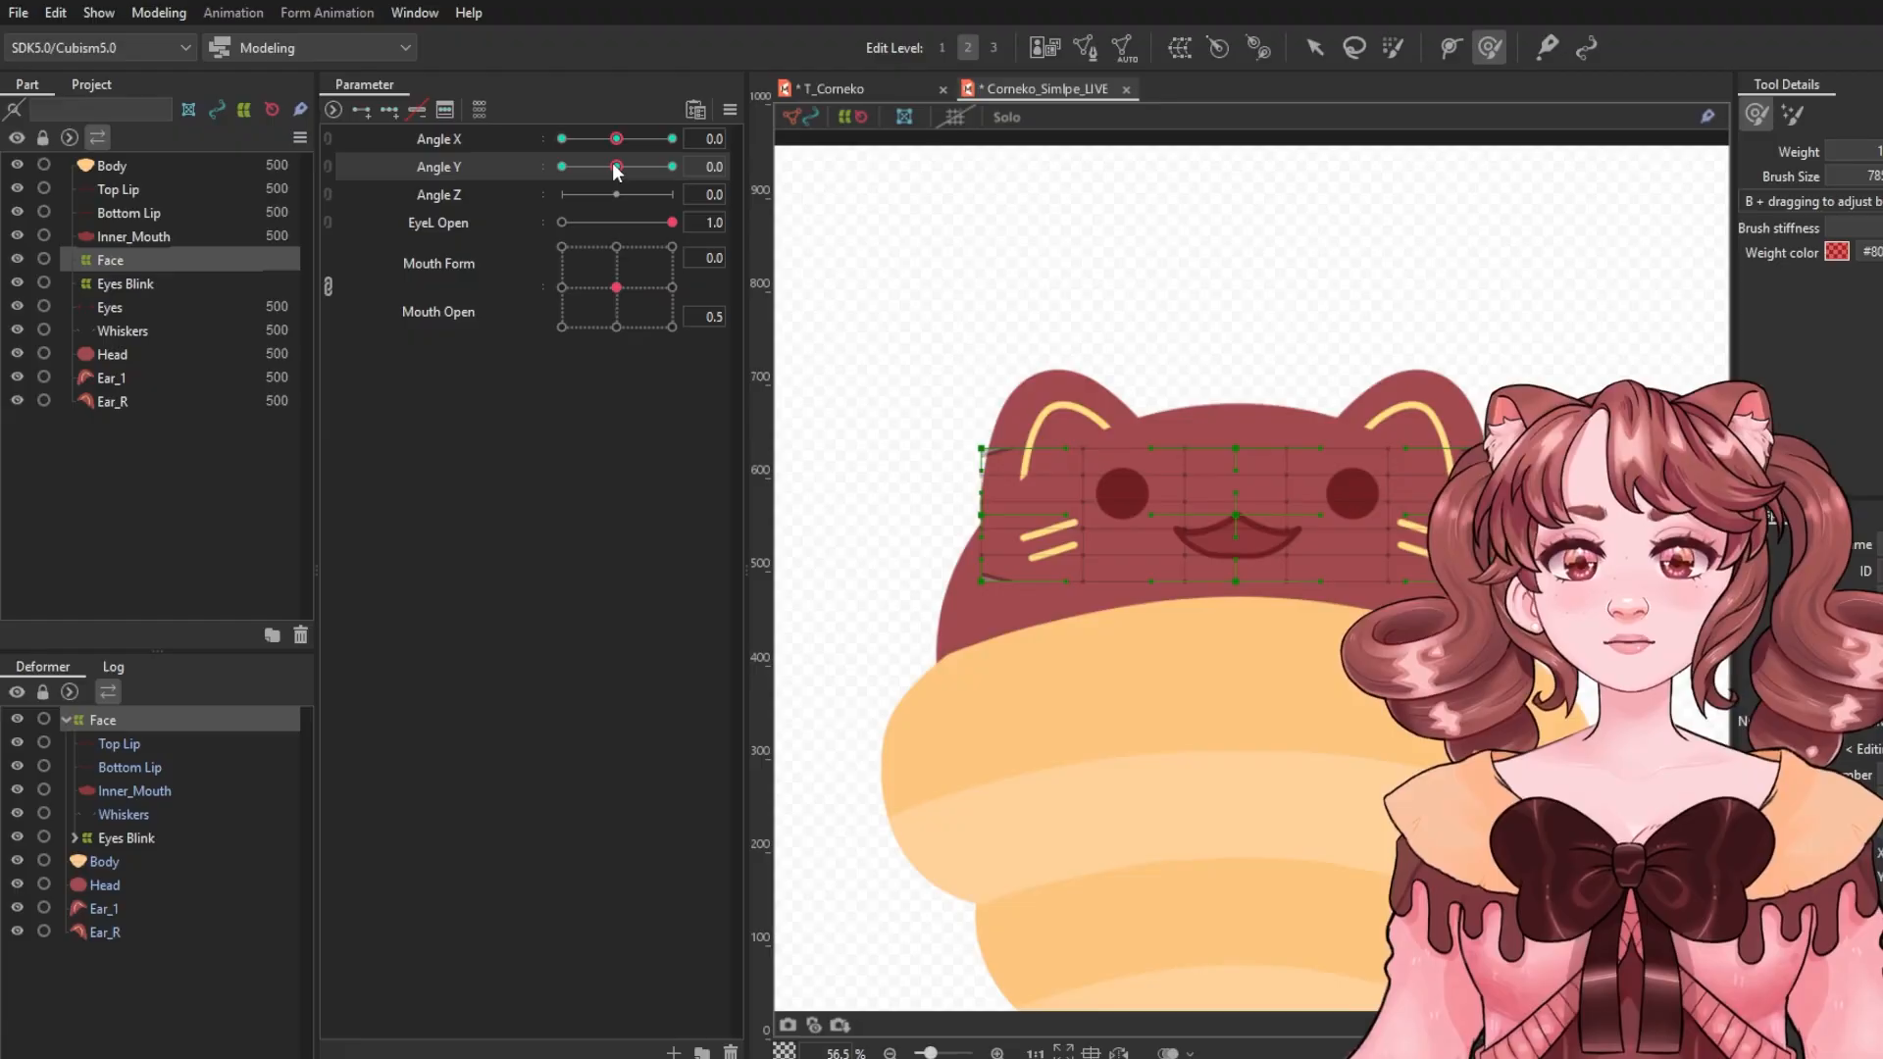
{"action": "left_click", "coordinate": [1314, 48]}
{"action": "left_click_drag", "start_coordinate": [1242, 497], "coordinate": [1243, 521]}
Reshape the Face deformer with the deform brush for the head looking down at Angle Y -30.0.
{"action": "left_click", "coordinate": [1490, 48]}
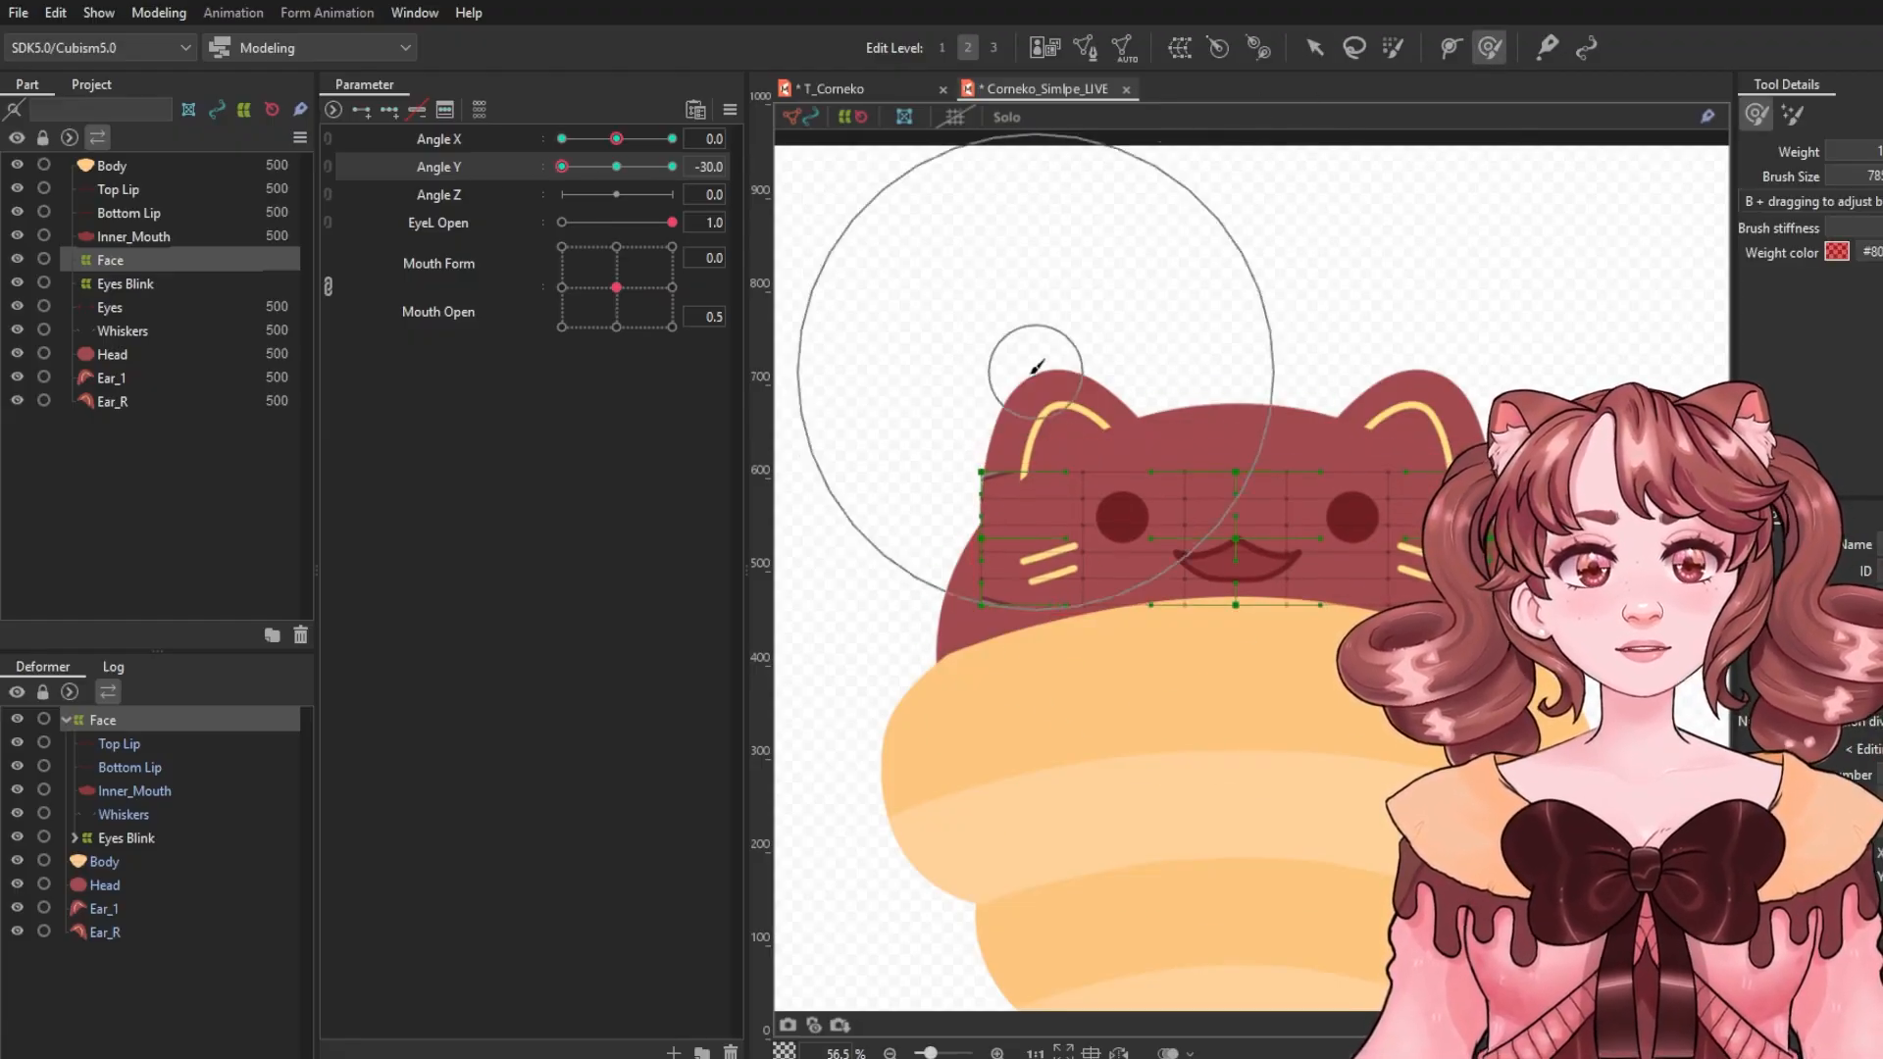
{"action": "left_click_drag", "start_coordinate": [1070, 335], "coordinate": [1044, 334]}
{"action": "left_click_drag", "start_coordinate": [1384, 343], "coordinate": [1409, 343]}
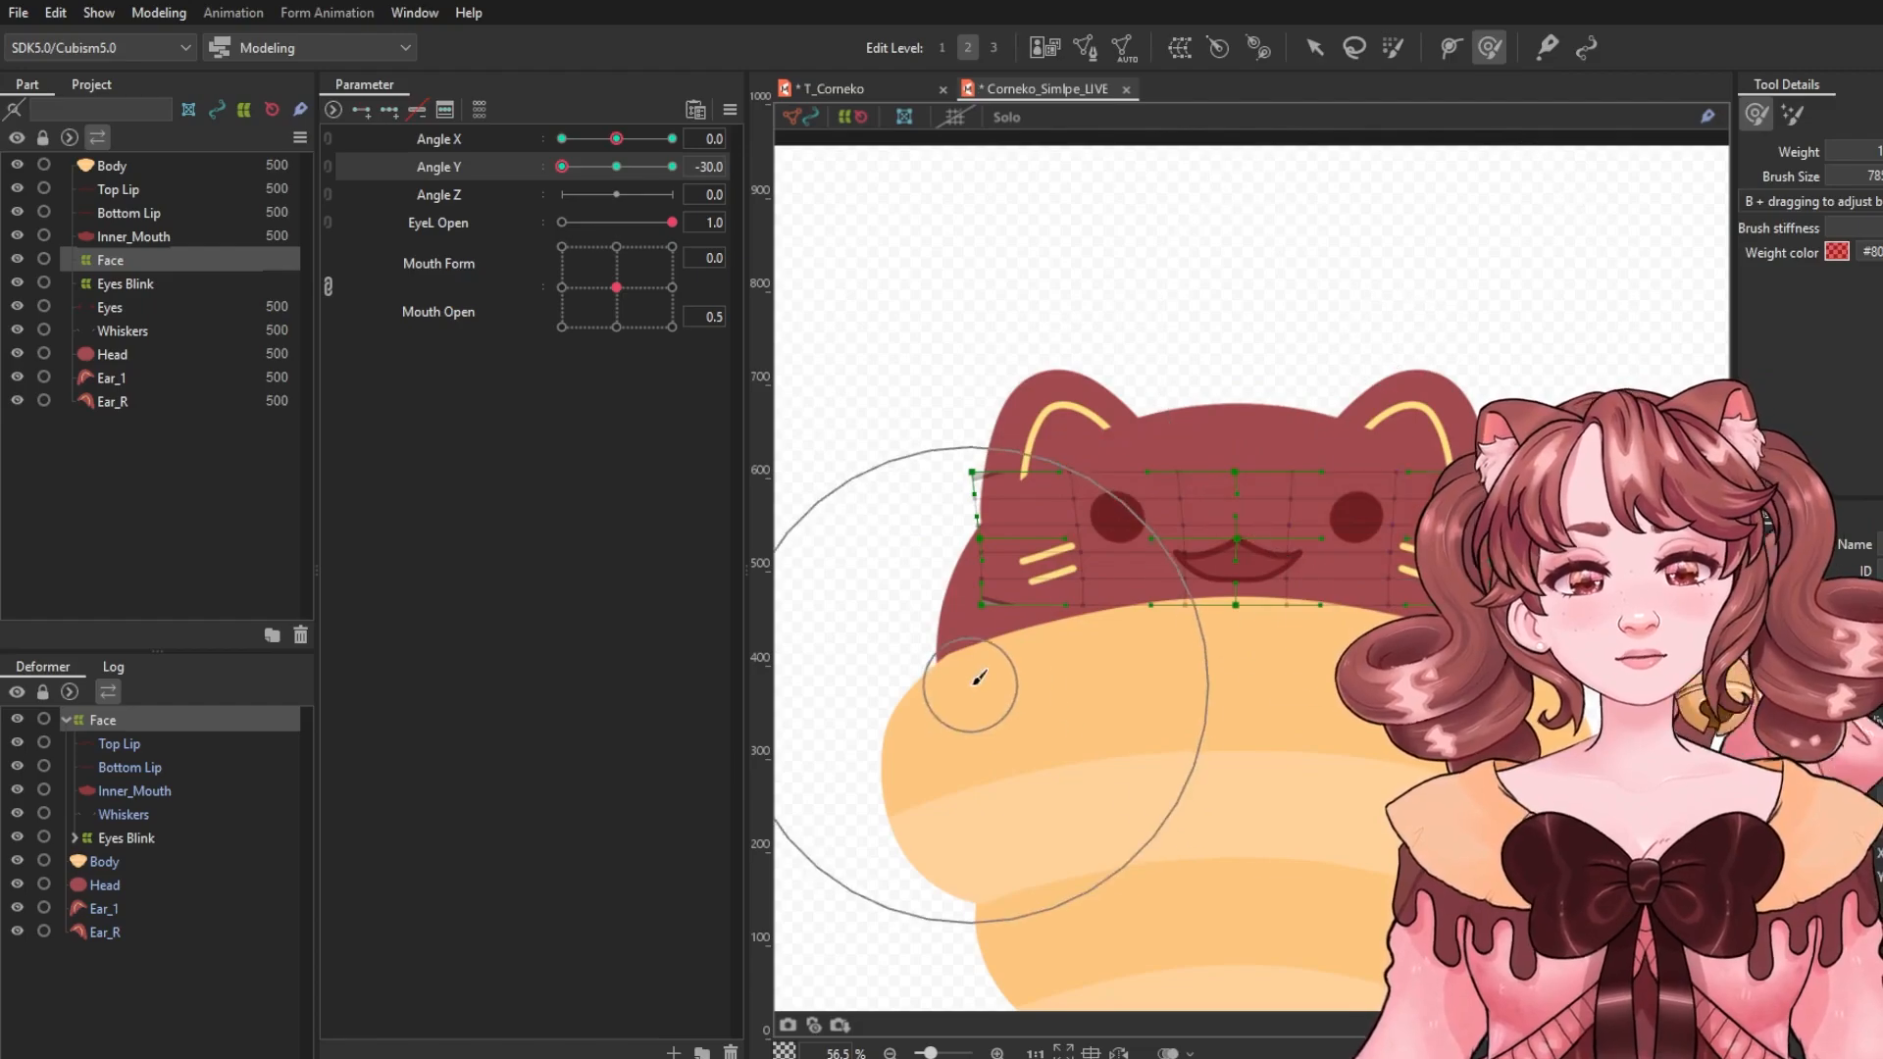
{"action": "left_click_drag", "start_coordinate": [978, 677], "coordinate": [1017, 749]}
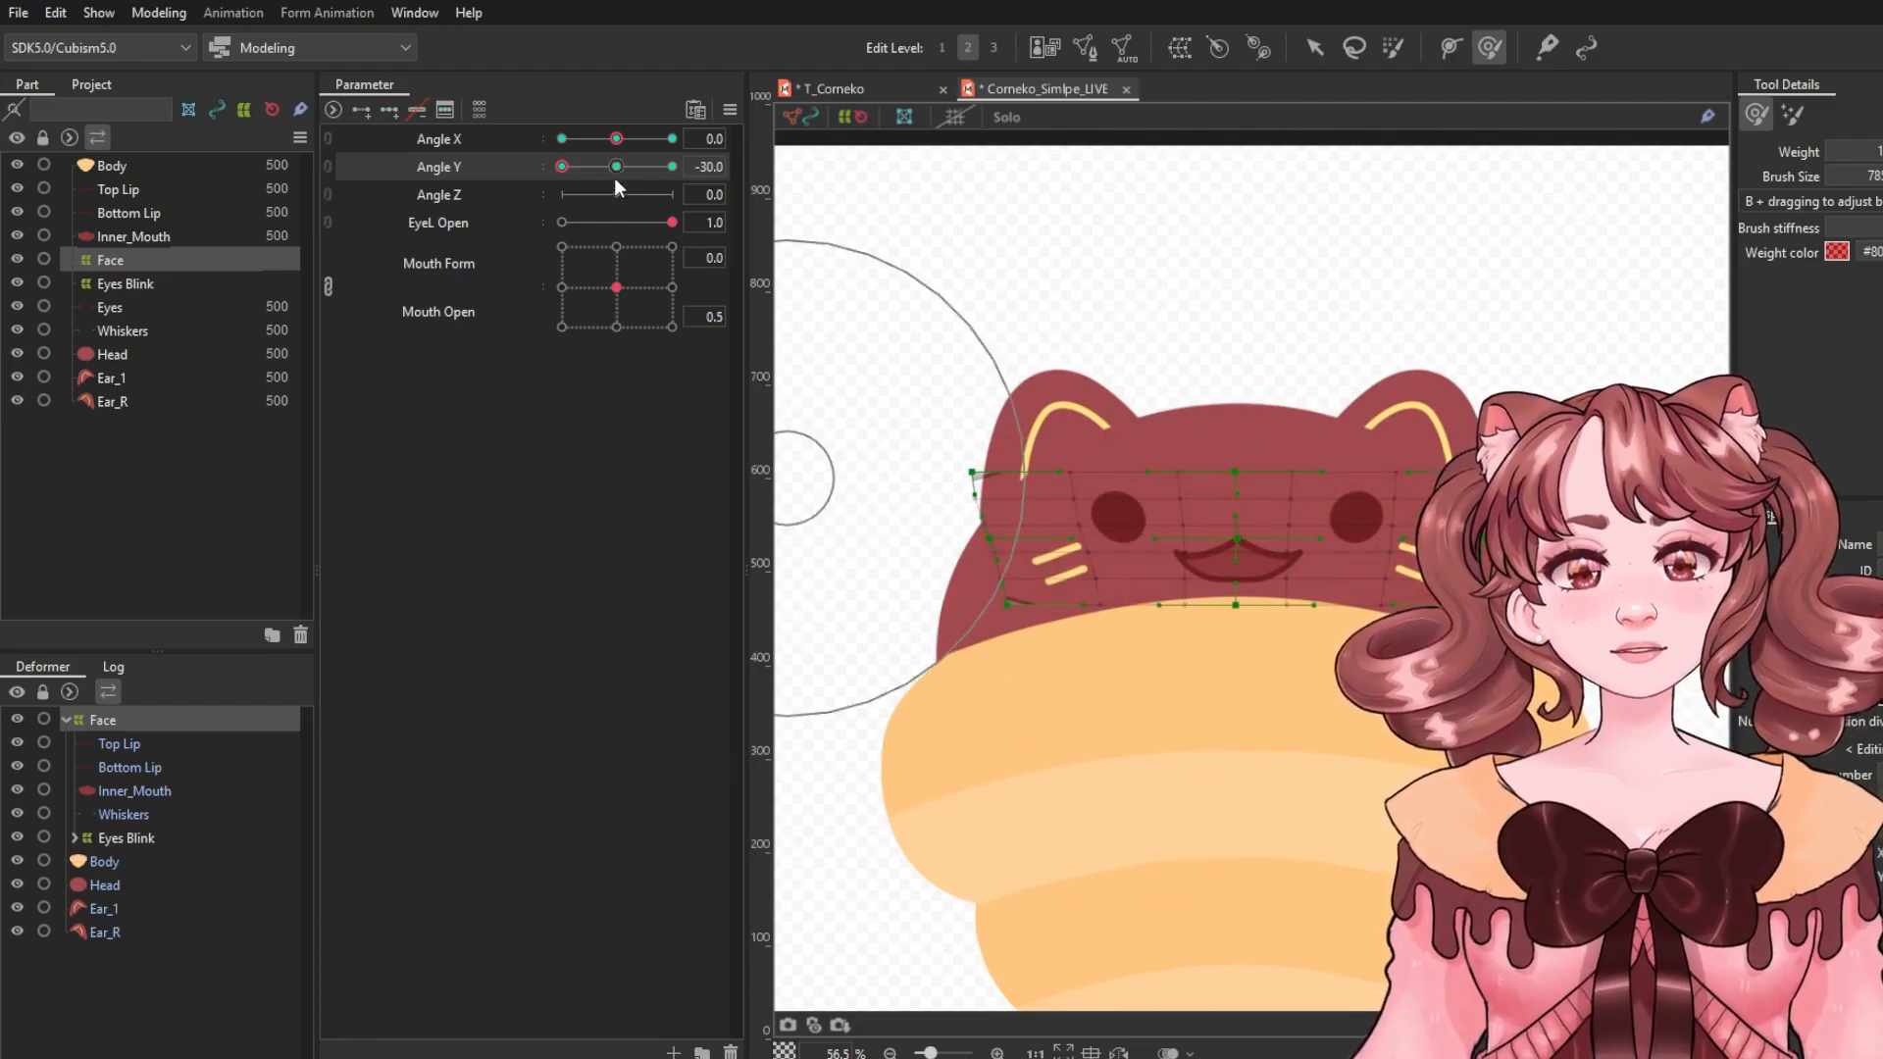
{"action": "left_click_drag", "start_coordinate": [616, 180], "coordinate": [571, 181]}
{"action": "left_click", "coordinate": [1319, 49]}
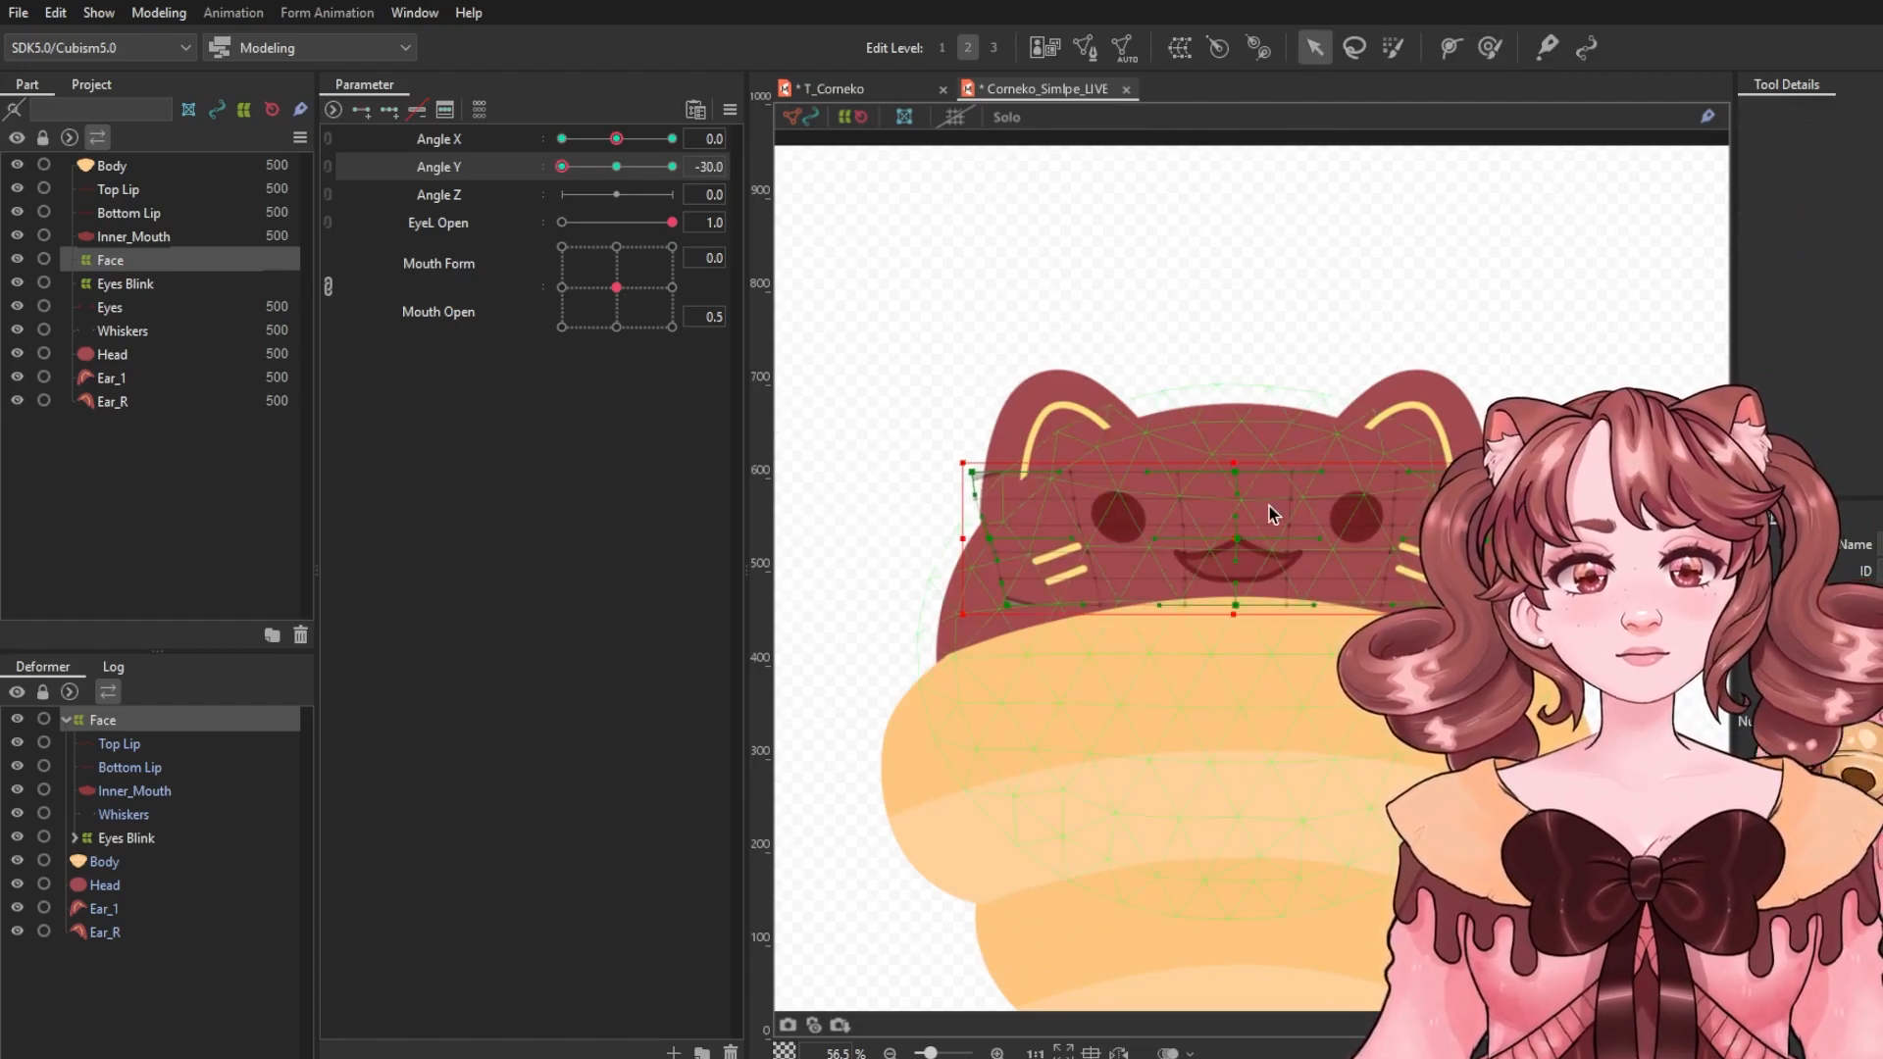
Set Angle Y to 30.0, move the Face deformer up and reshape it with the deform brush for looking up.
{"action": "left_click_drag", "start_coordinate": [602, 171], "coordinate": [772, 197]}
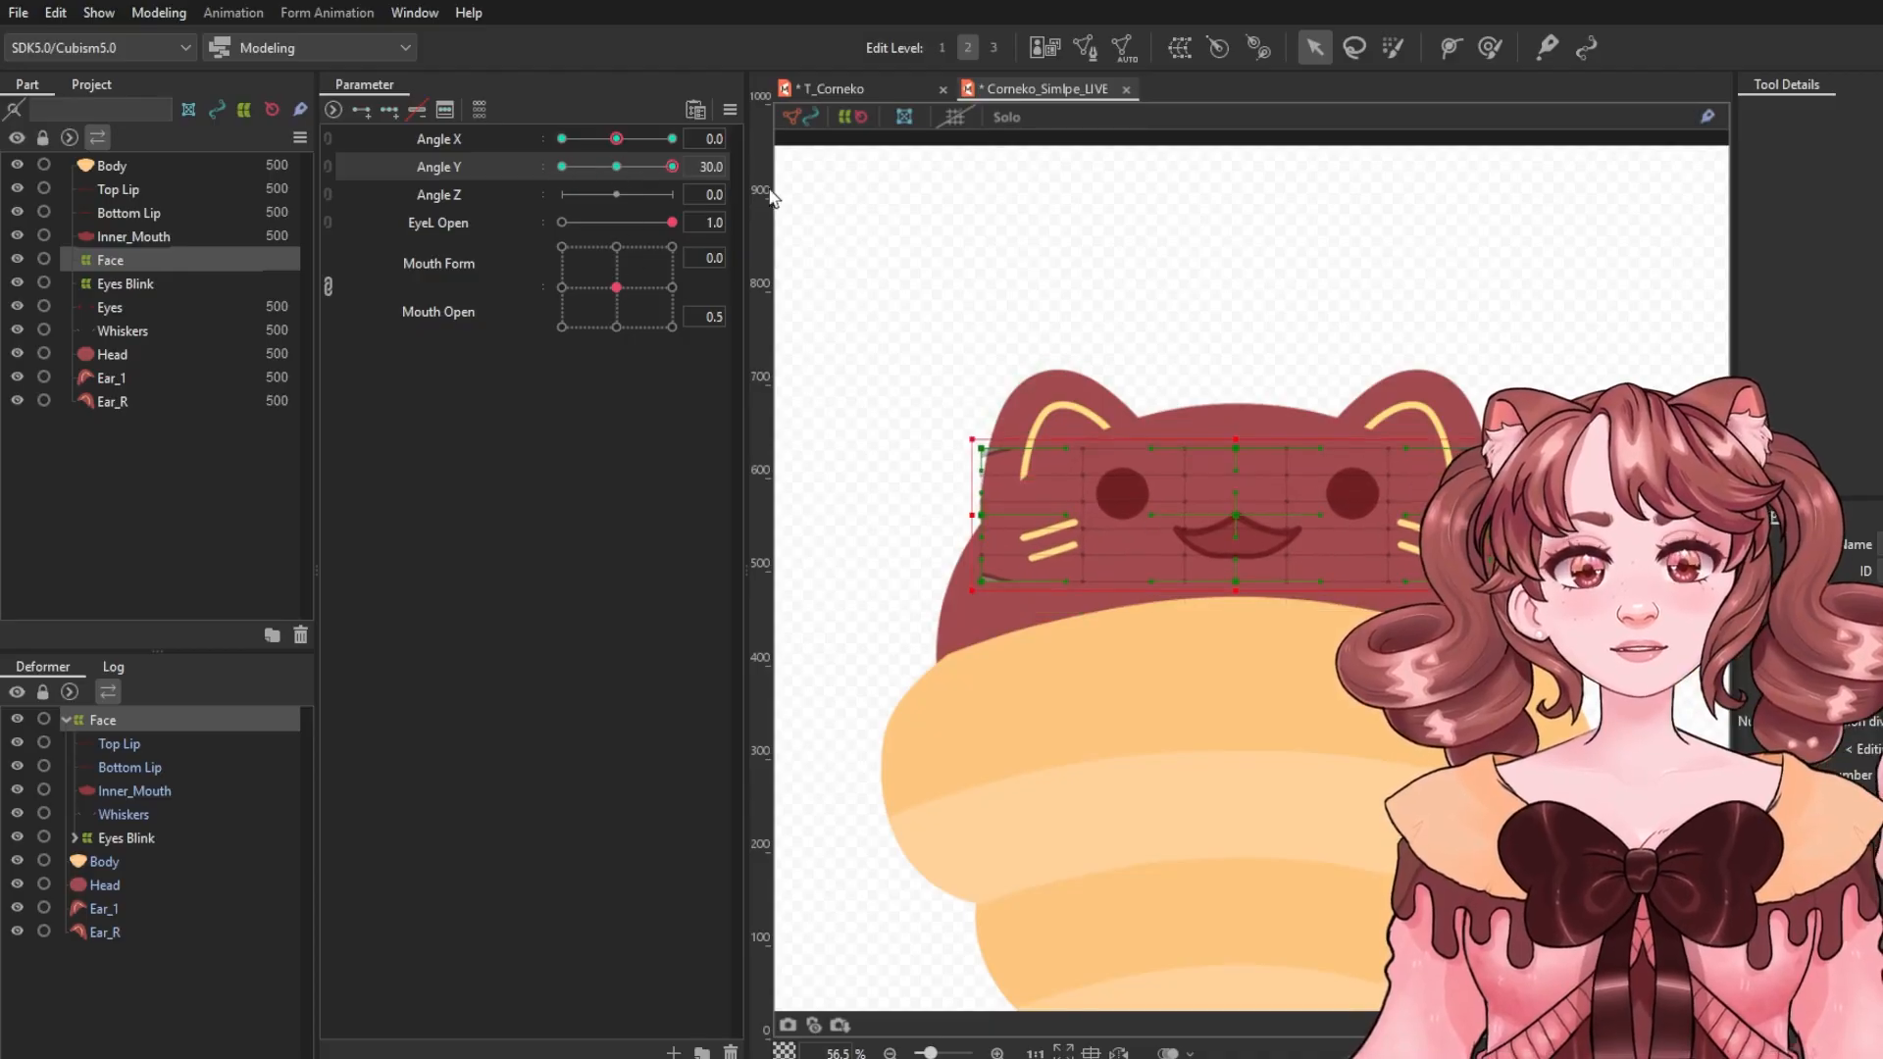
{"action": "left_click_drag", "start_coordinate": [1241, 515], "coordinate": [1235, 491]}
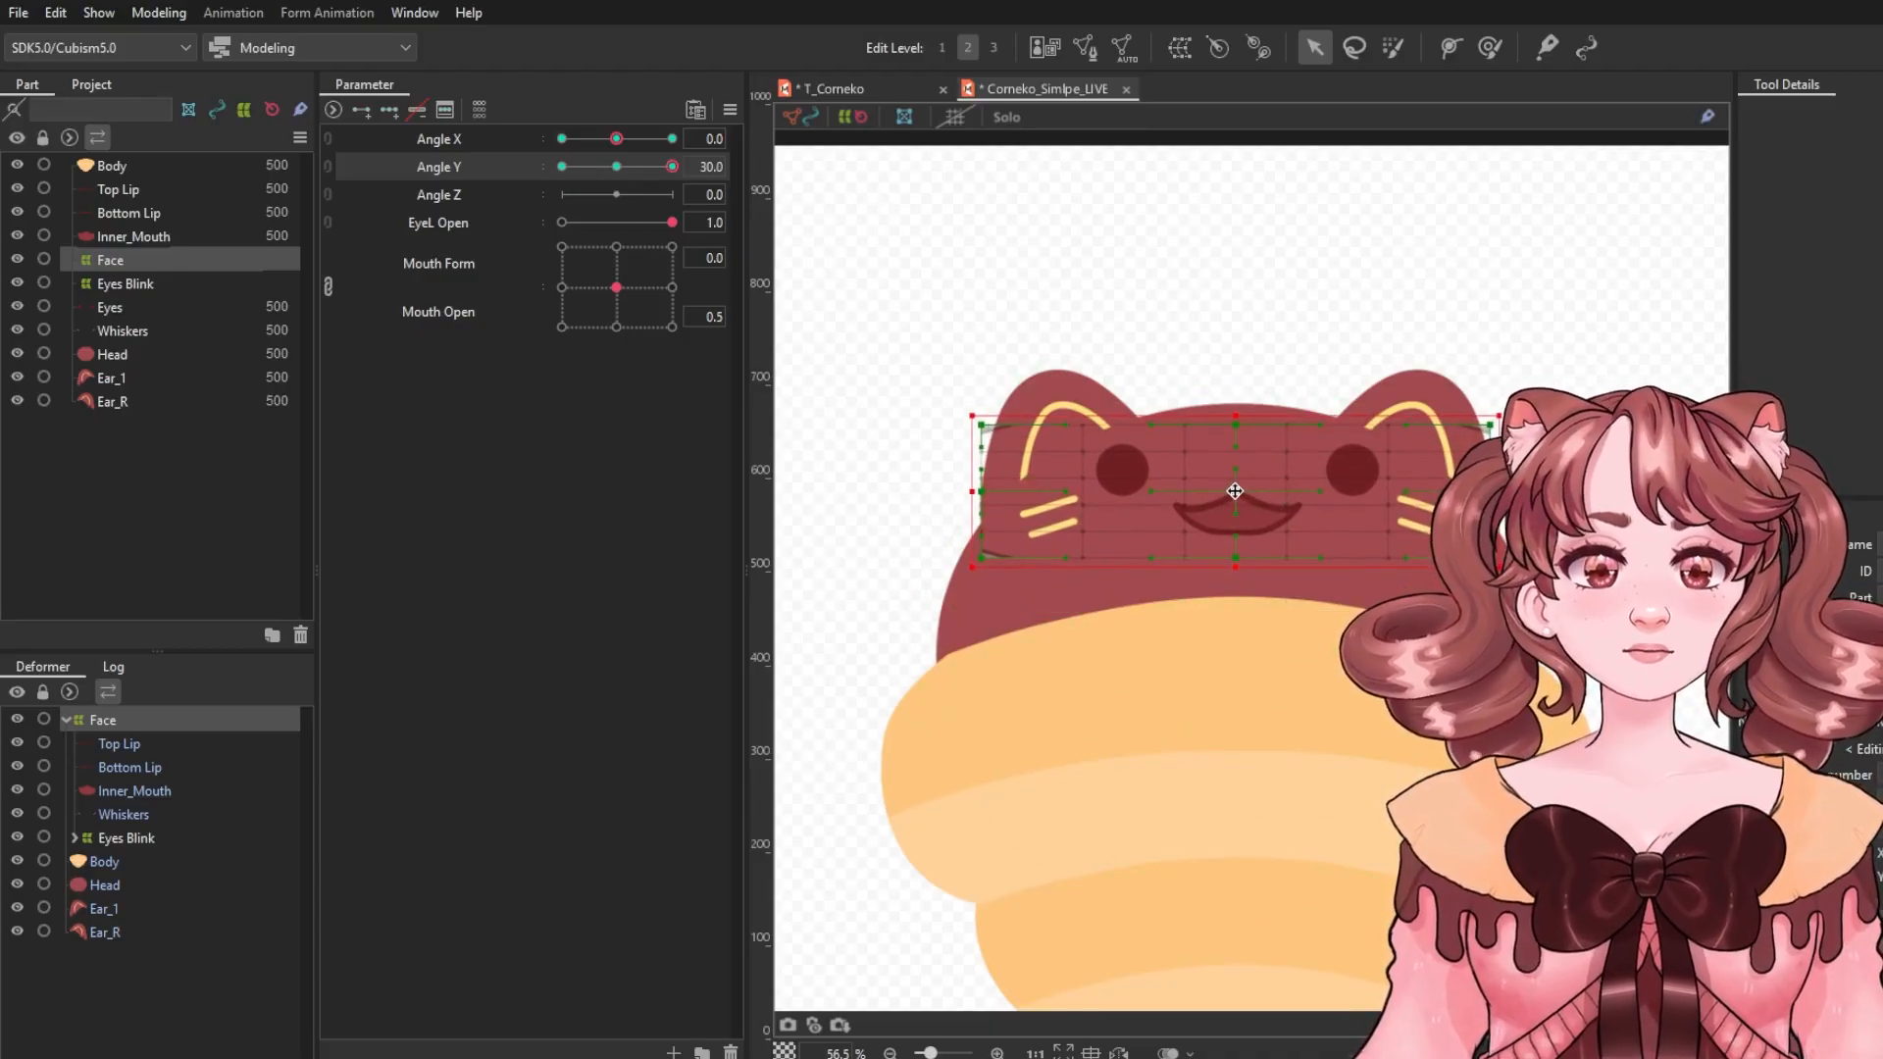
{"action": "left_click", "coordinate": [1490, 49]}
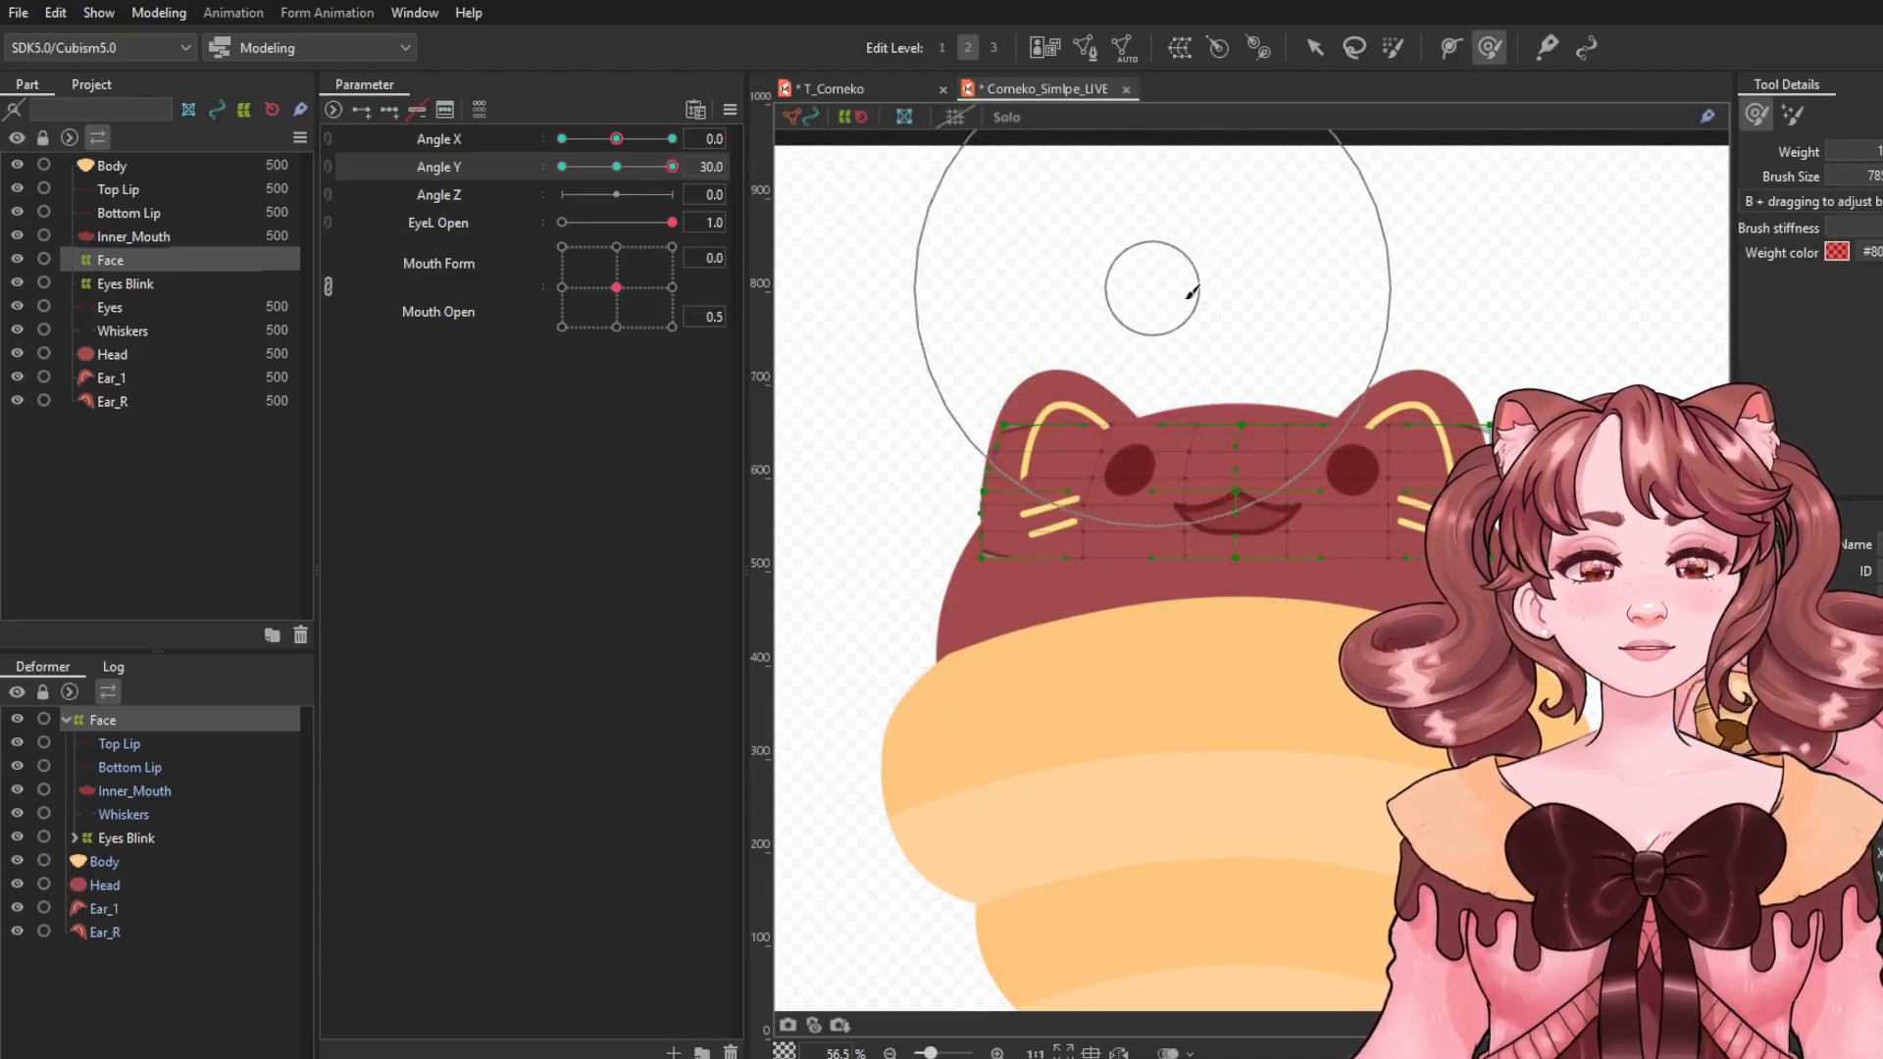
{"action": "left_click_drag", "start_coordinate": [1358, 302], "coordinate": [1340, 300]}
{"action": "left_click_drag", "start_coordinate": [1198, 291], "coordinate": [1172, 293]}
{"action": "left_click_drag", "start_coordinate": [1035, 678], "coordinate": [1014, 683]}
{"action": "left_click_drag", "start_coordinate": [1466, 670], "coordinate": [1476, 670]}
{"action": "left_click_drag", "start_coordinate": [672, 168], "coordinate": [616, 172]}
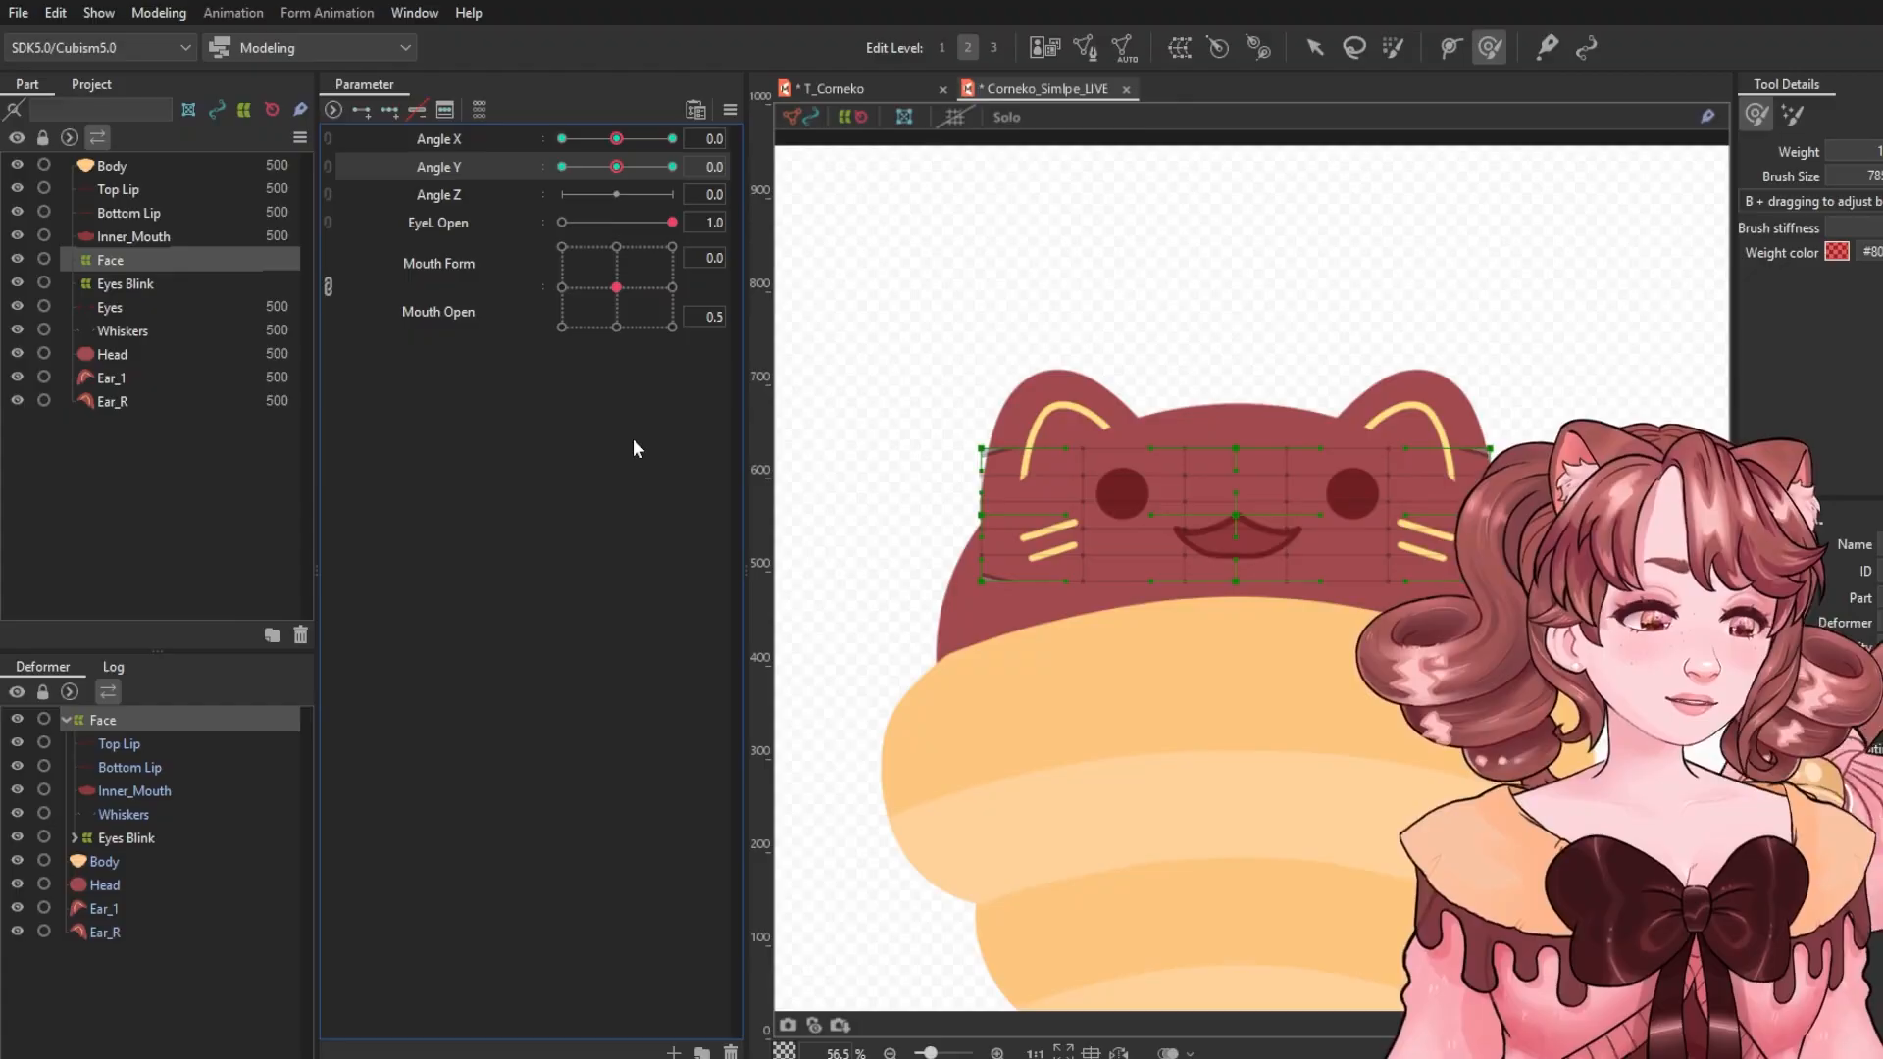
Apply Extended Interpolation to the Angle Y parameter.
{"action": "left_click", "coordinate": [732, 109]}
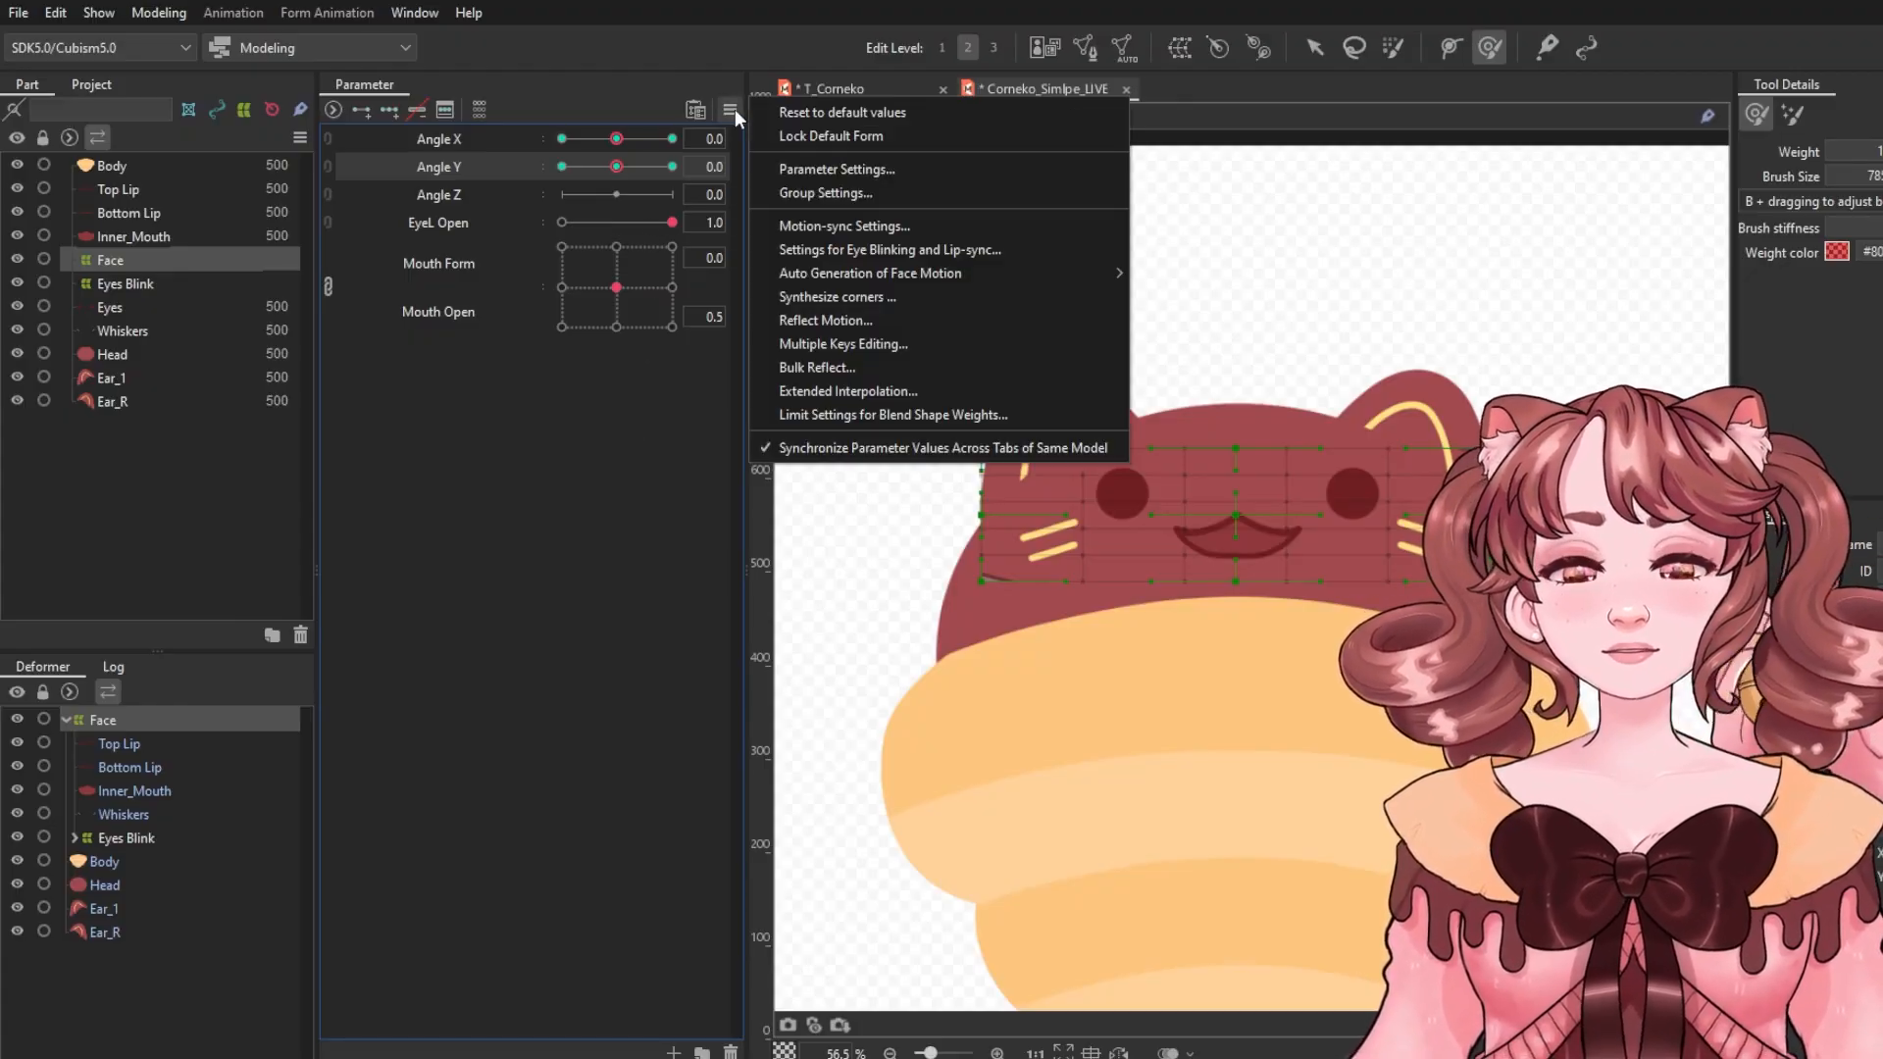
{"action": "left_click", "coordinate": [798, 394]}
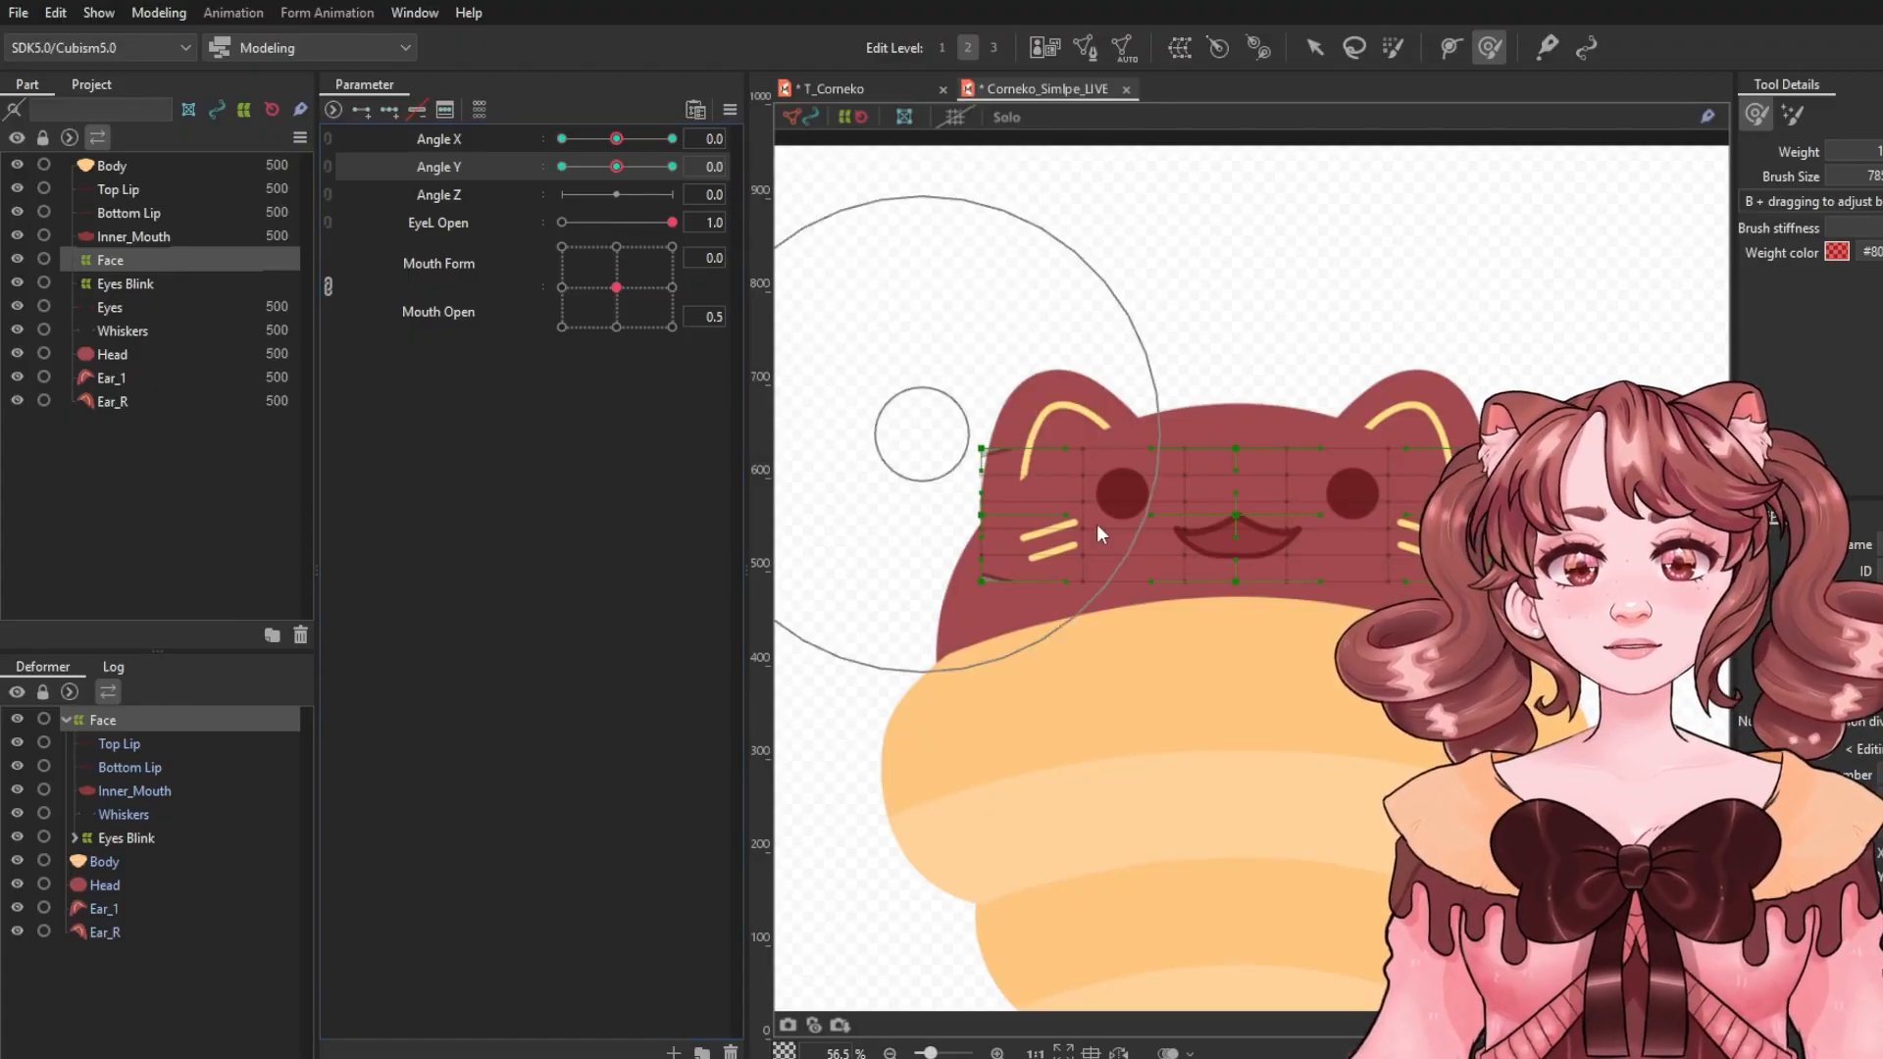
{"action": "left_click", "coordinate": [1034, 559]}
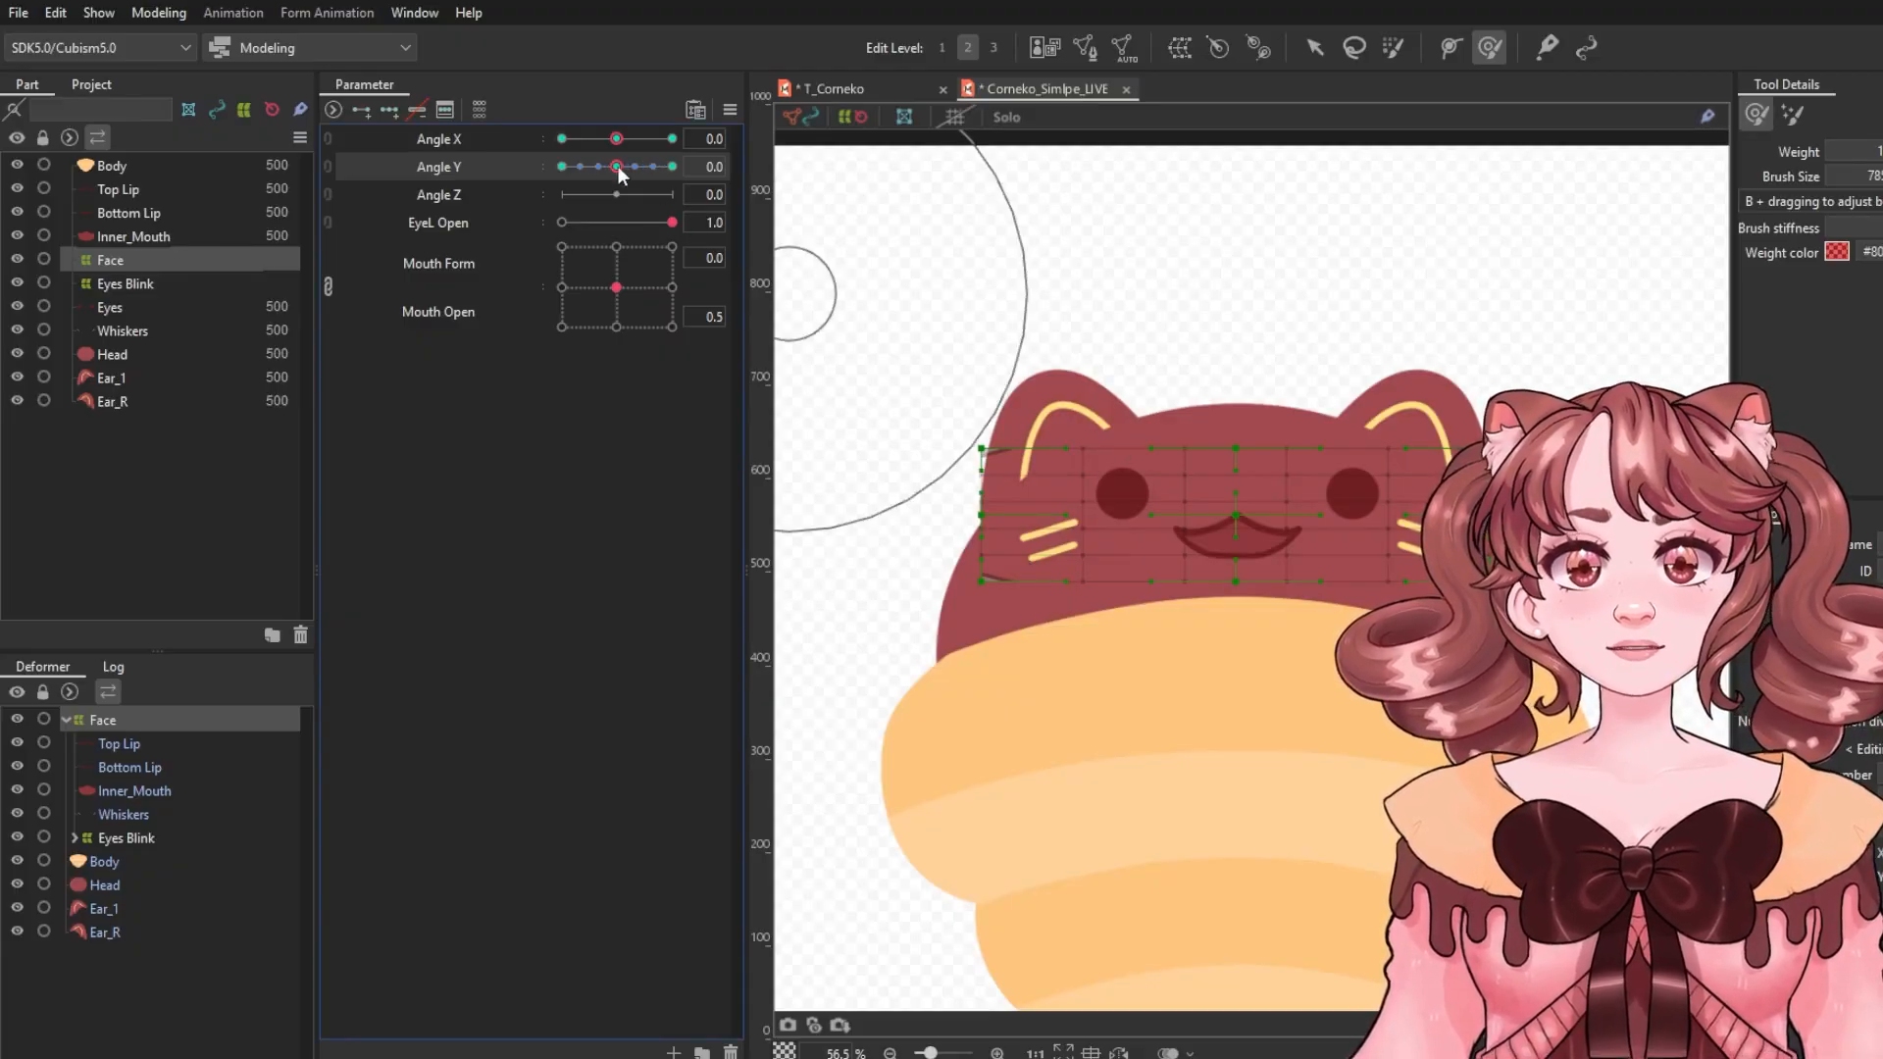
{"action": "mouse_move", "coordinate": [618, 167]}
{"action": "left_mouse_down"}
{"action": "mouse_move", "coordinate": [661, 171]}
{"action": "mouse_move", "coordinate": [632, 175]}
{"action": "left_mouse_up"}
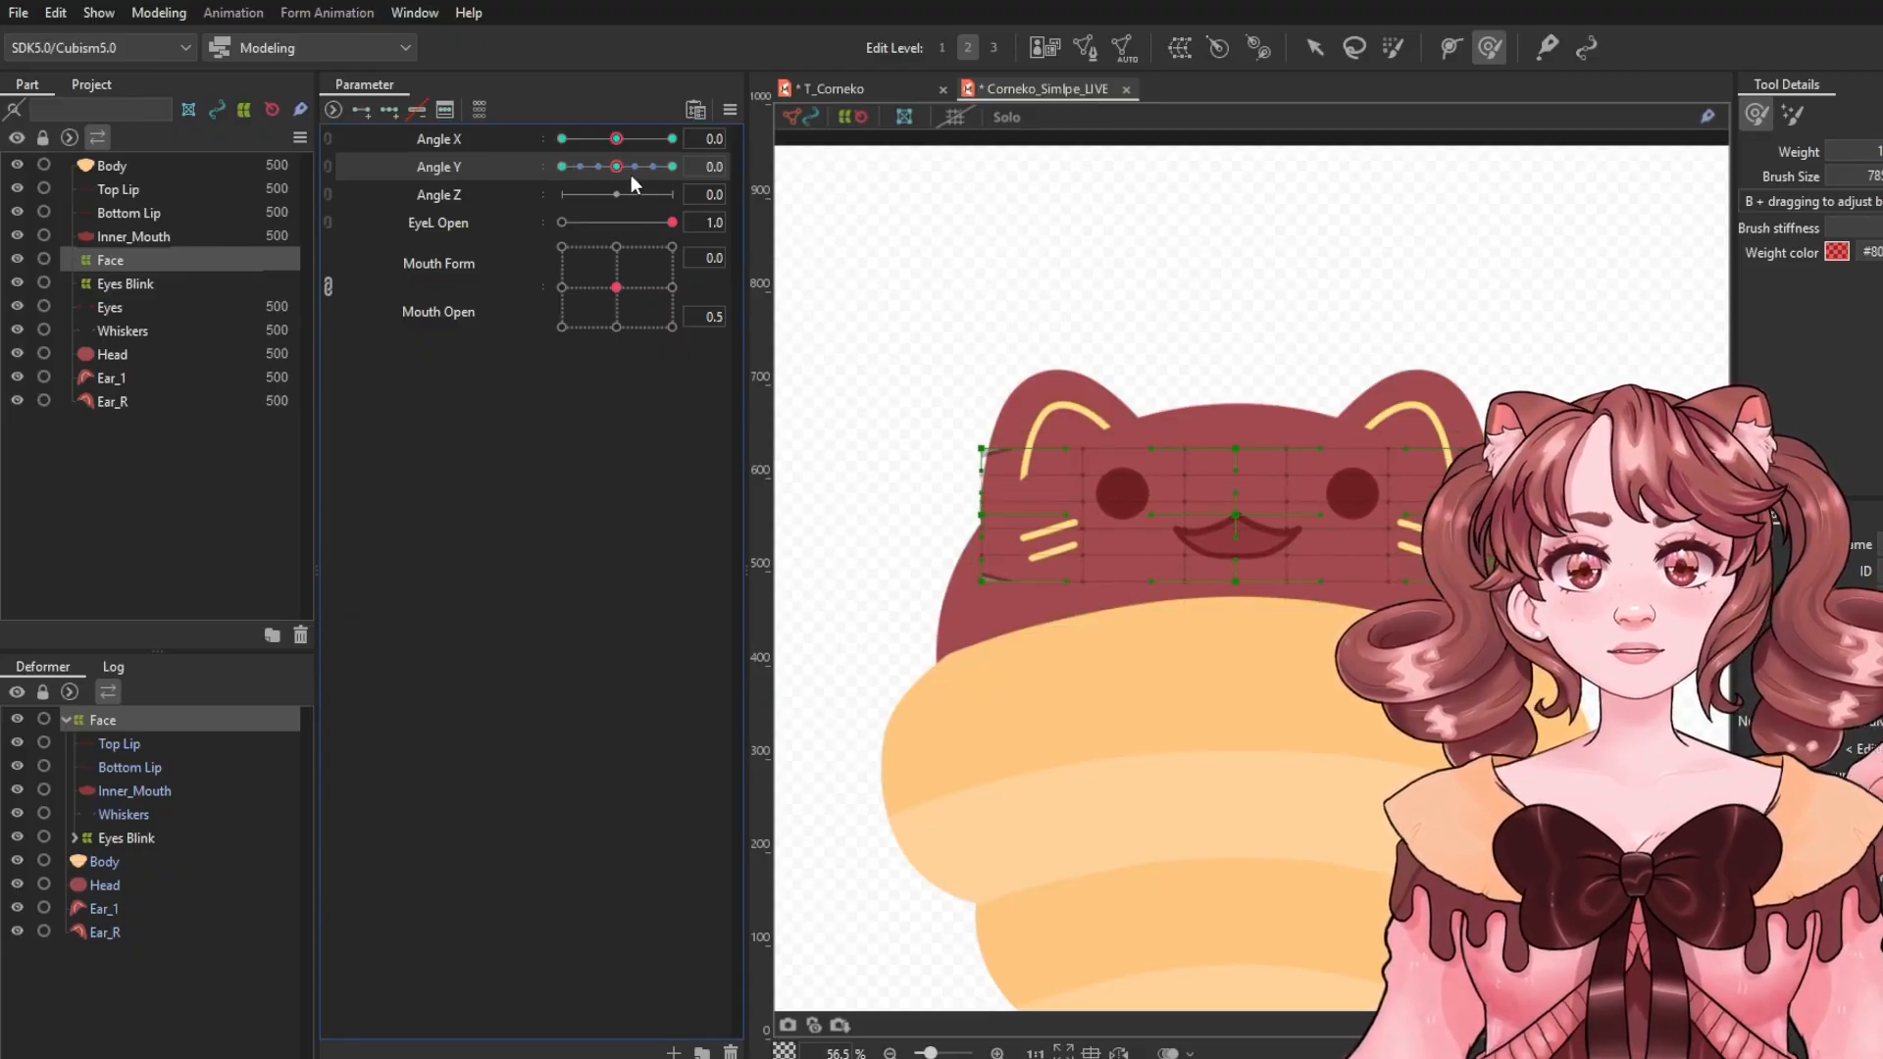
Apply Extended Interpolation to the Angle X parameter.
{"action": "left_click", "coordinate": [463, 146]}
{"action": "left_click", "coordinate": [730, 109]}
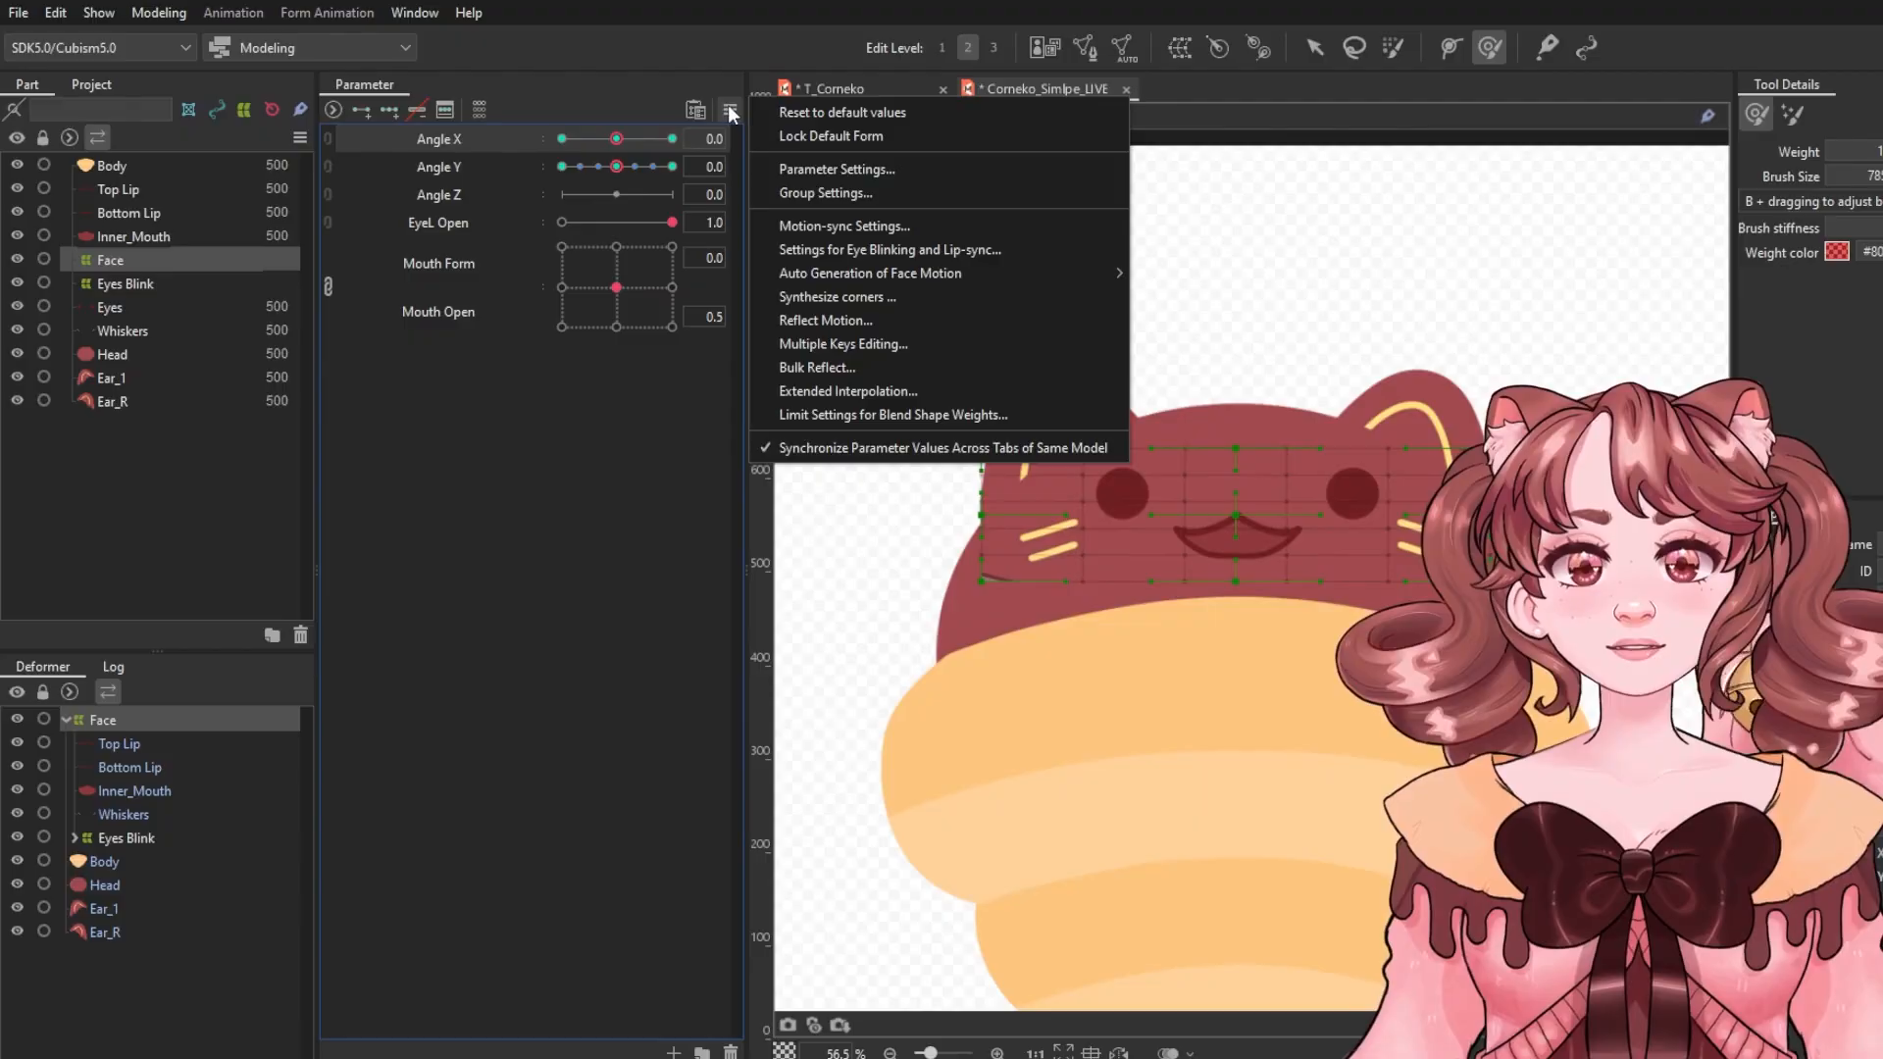
{"action": "left_click", "coordinate": [902, 392]}
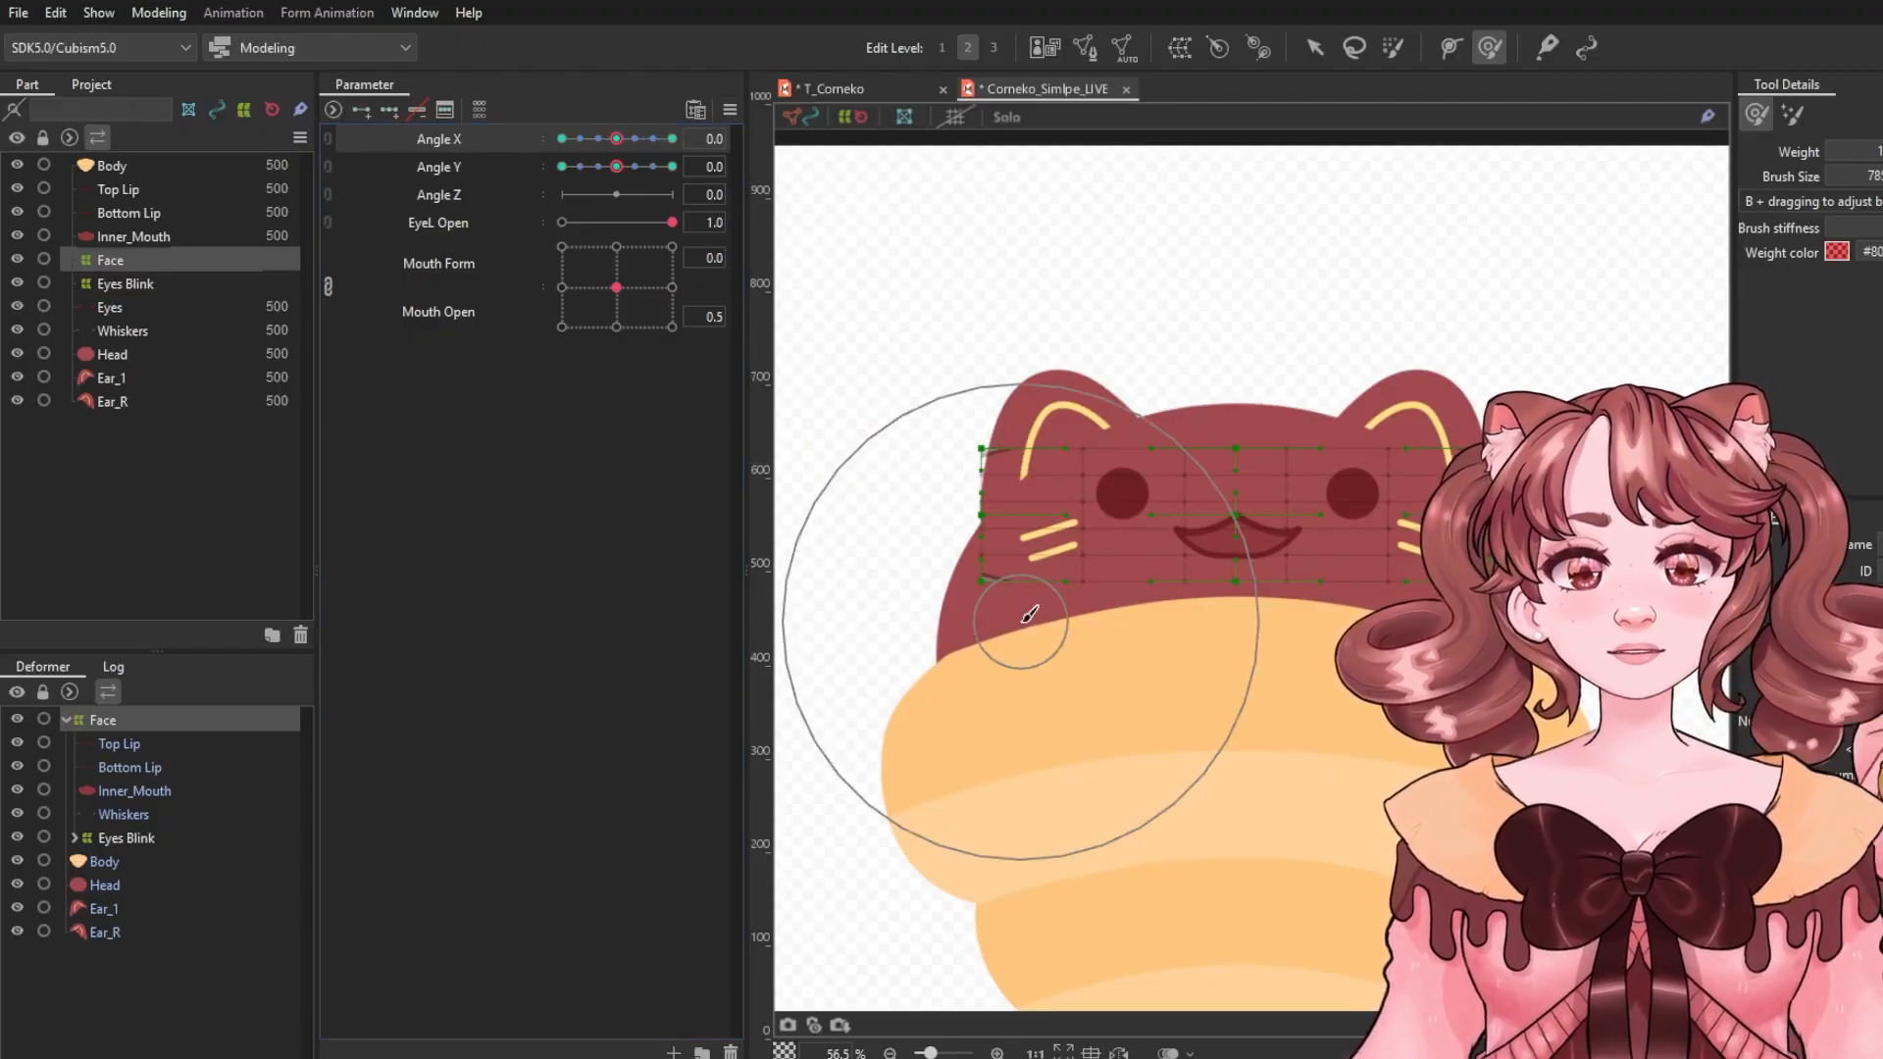
Combine Angle X and Angle Y into a 2D parameter and synthesize the corner forms.
{"action": "left_click", "coordinate": [326, 138]}
{"action": "mouse_move", "coordinate": [616, 175]}
{"action": "left_mouse_down"}
{"action": "mouse_move", "coordinate": [673, 194]}
{"action": "mouse_move", "coordinate": [599, 182]}
{"action": "mouse_move", "coordinate": [574, 152]}
{"action": "mouse_move", "coordinate": [625, 132]}
{"action": "mouse_move", "coordinate": [588, 173]}
{"action": "mouse_move", "coordinate": [616, 176]}
{"action": "left_mouse_up"}
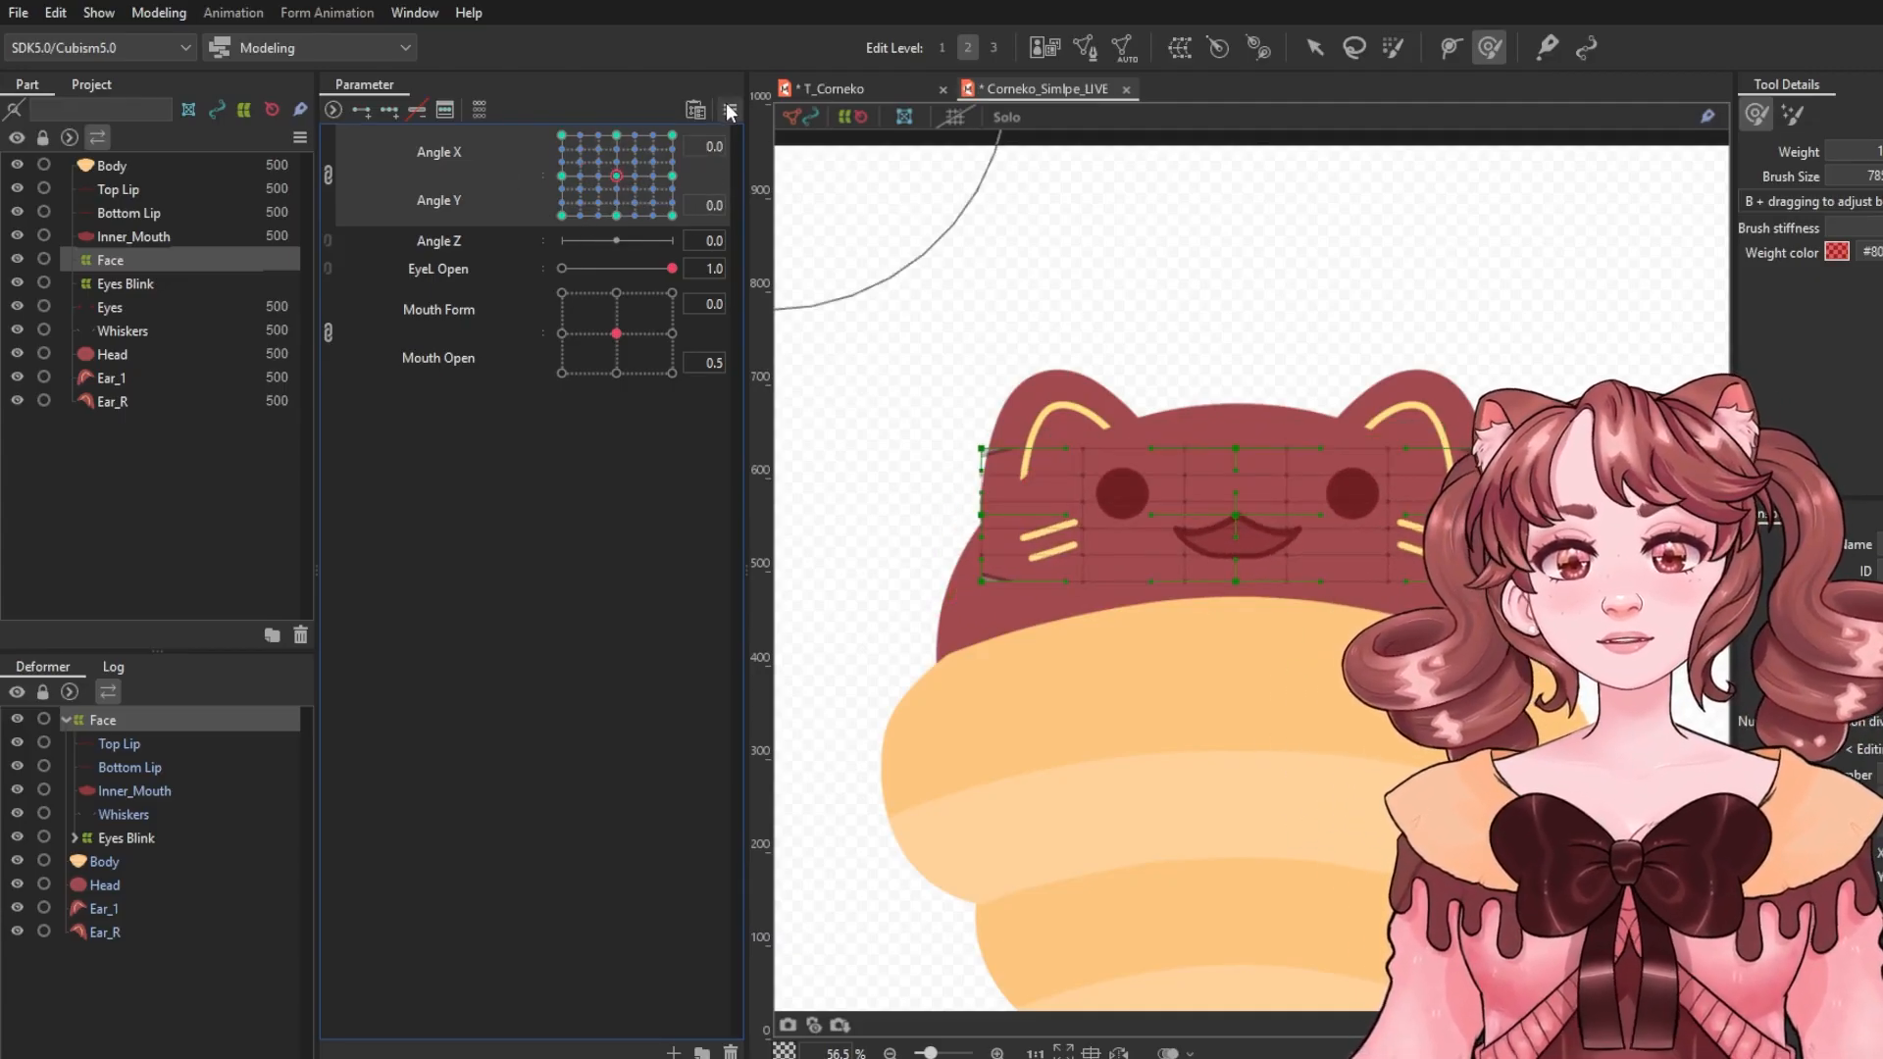
{"action": "left_click", "coordinate": [728, 108]}
{"action": "left_click", "coordinate": [813, 292]}
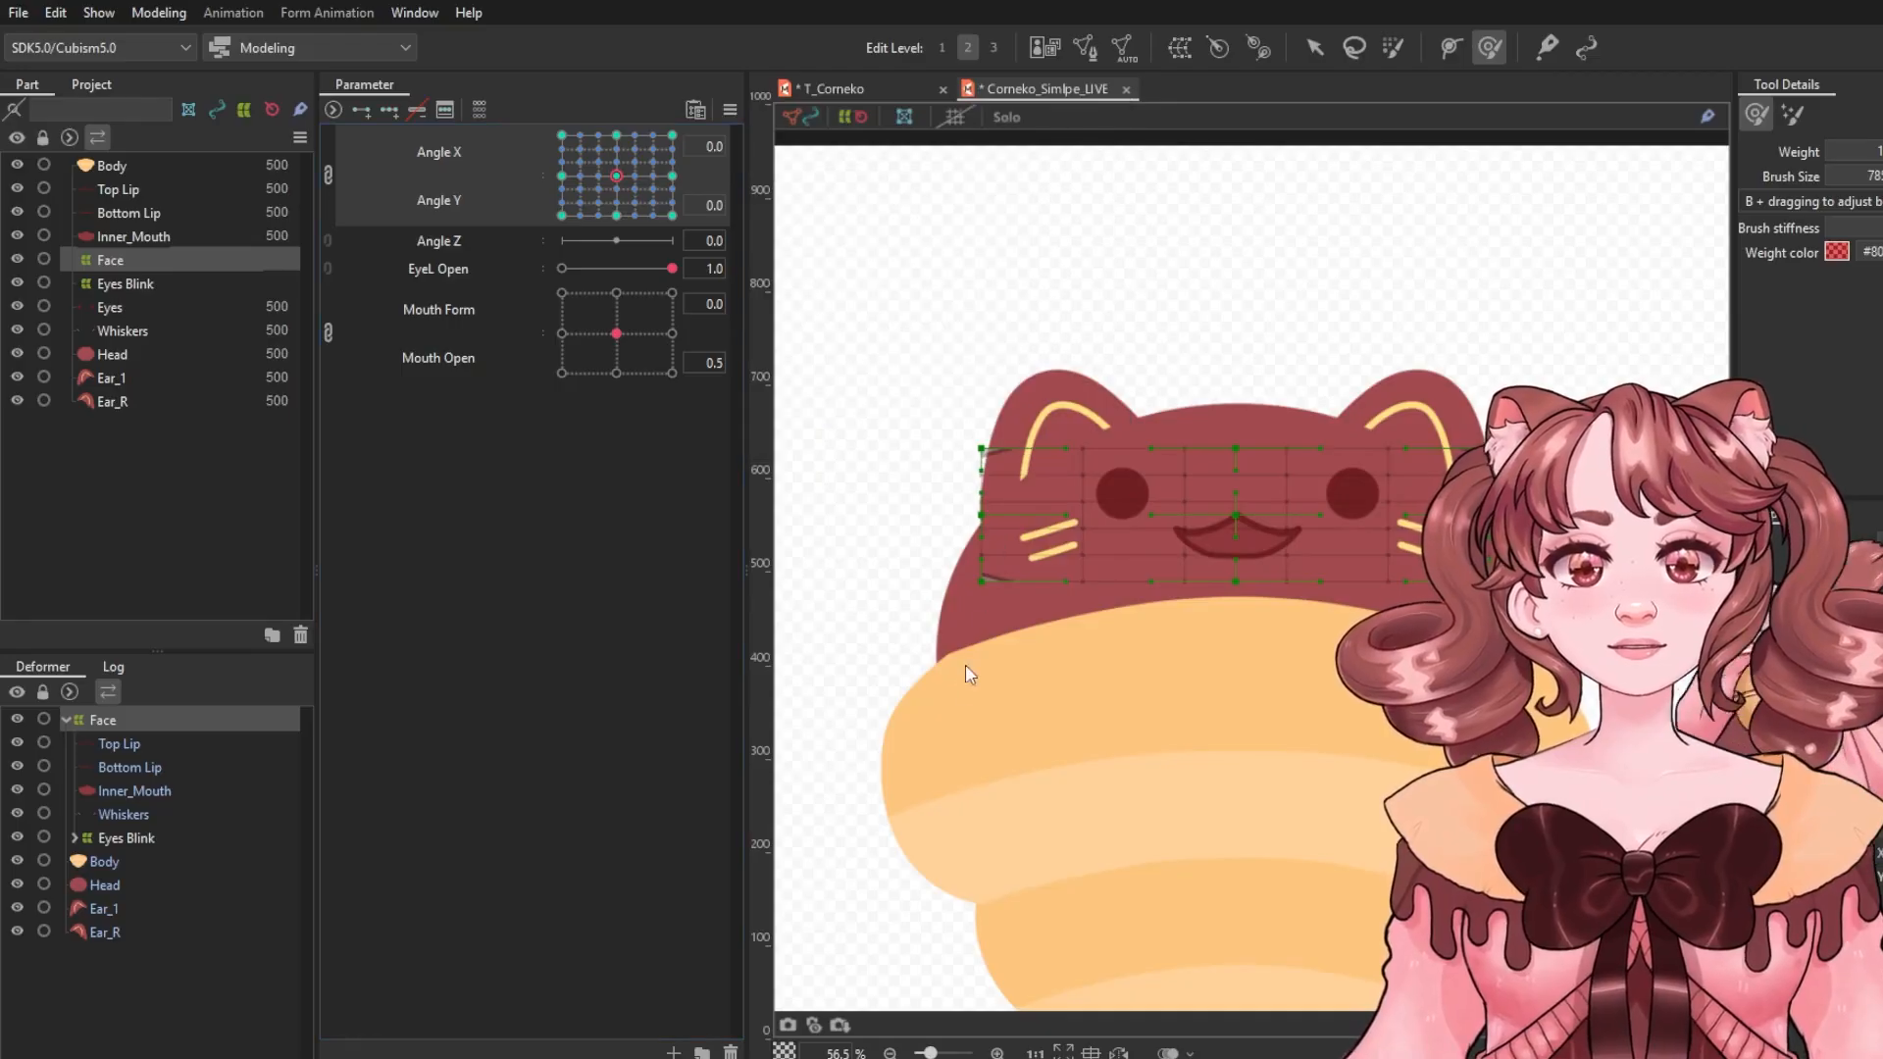
{"action": "left_click", "coordinate": [616, 372]}
{"action": "left_click_drag", "start_coordinate": [586, 200], "coordinate": [604, 167]}
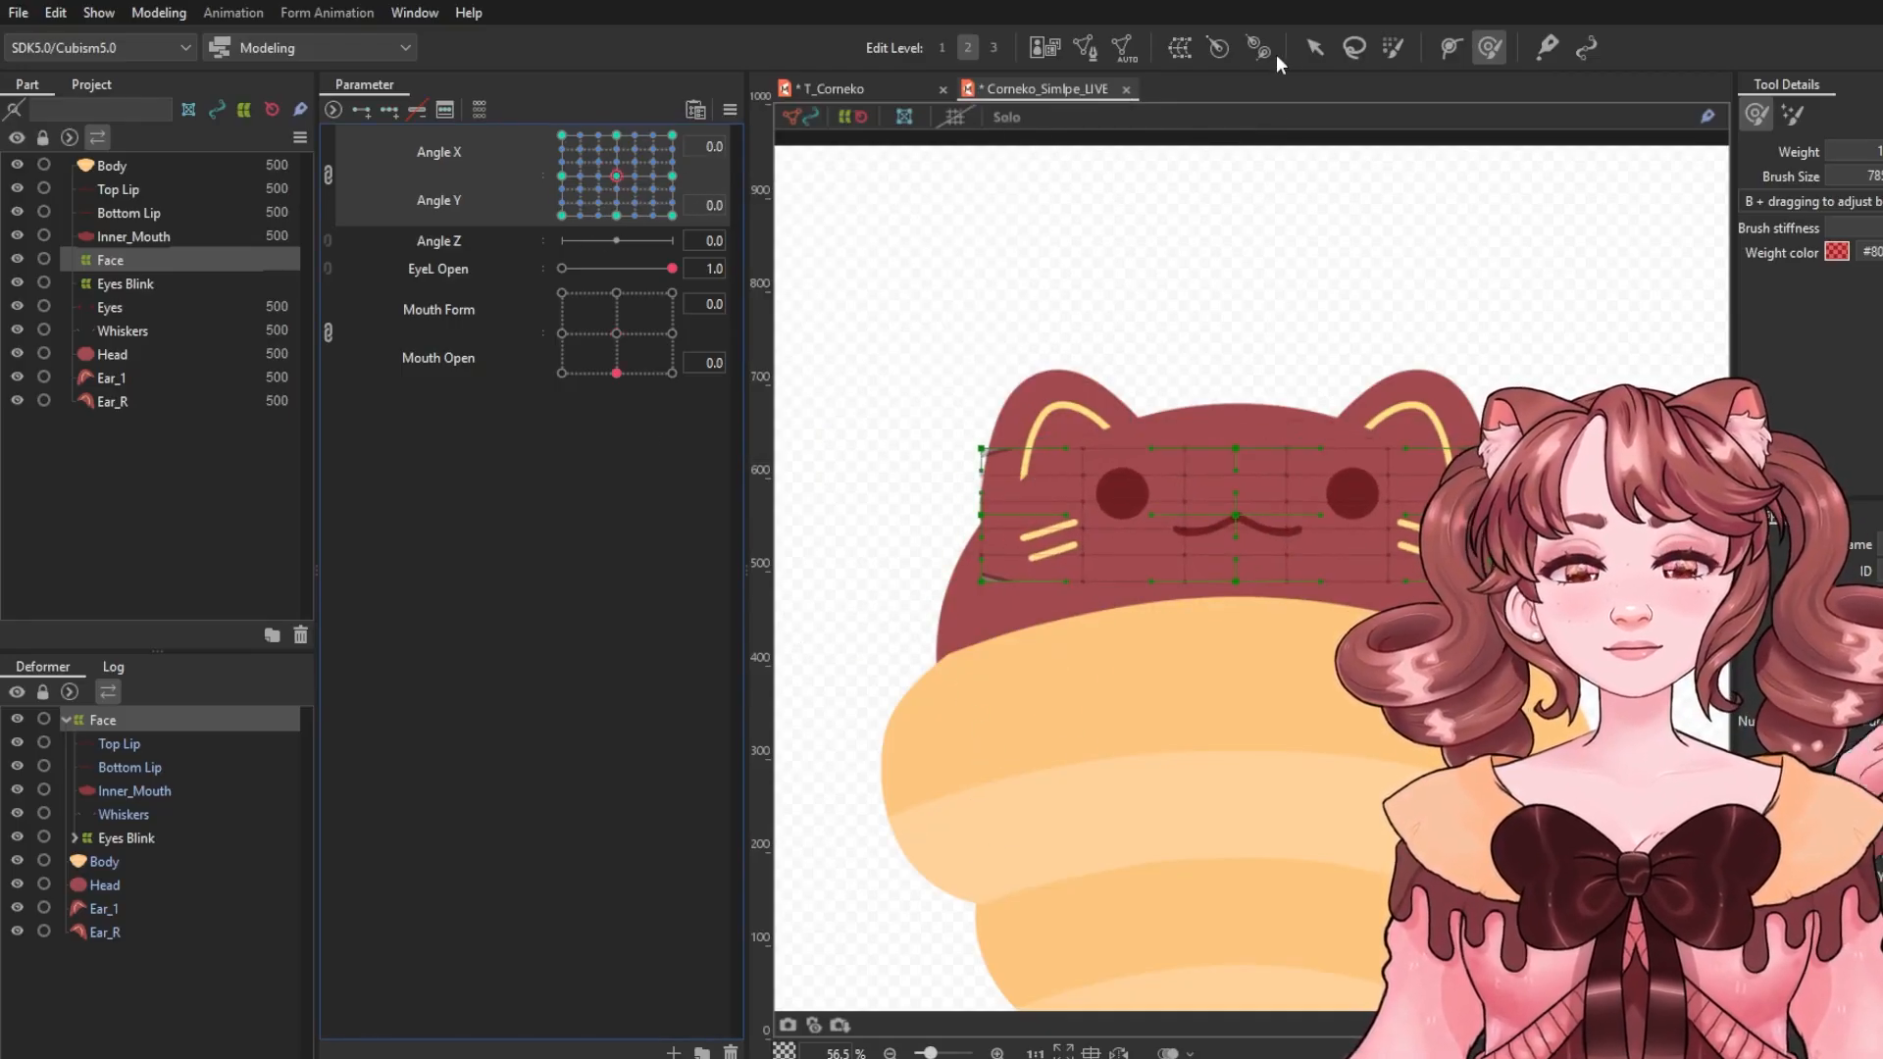
Select the Ear 1 deformer, add Angle X keys, and rotate and shift it for Angle X -30.0.
{"action": "left_click", "coordinate": [1315, 48]}
{"action": "left_click", "coordinate": [1057, 404]}
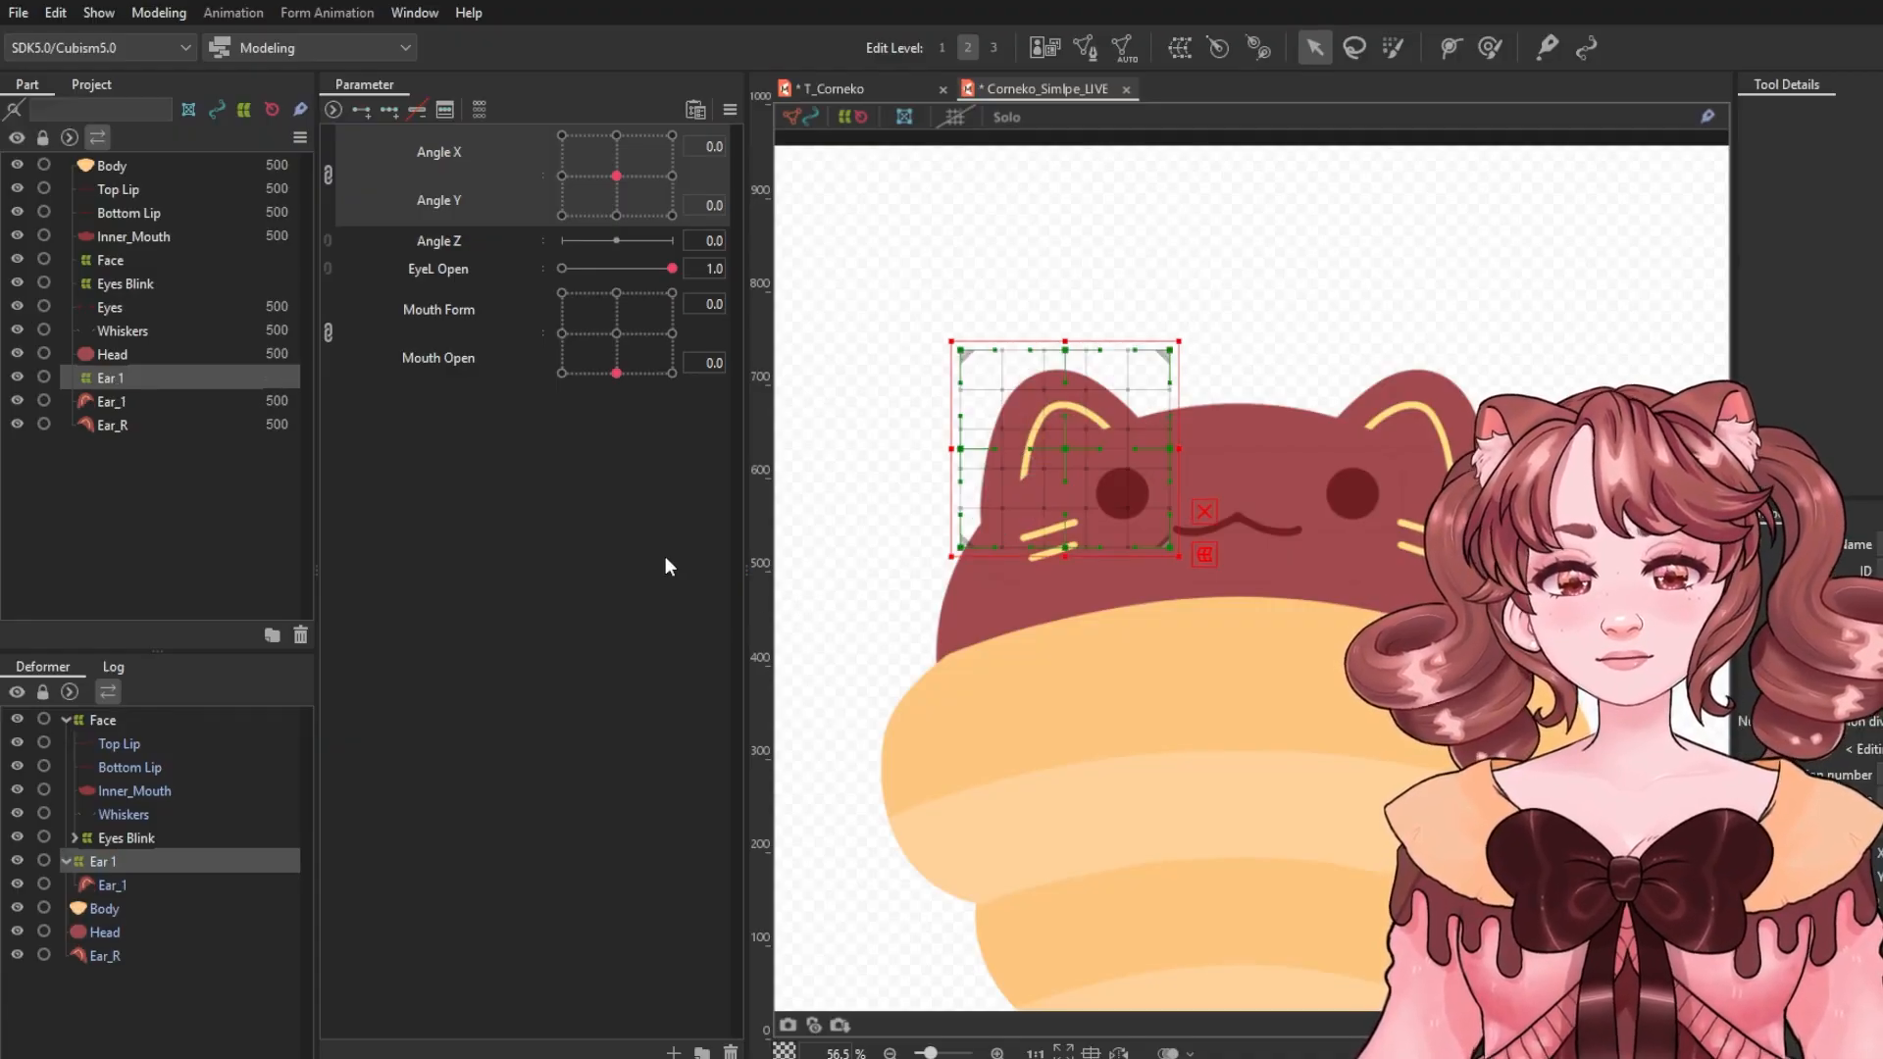
{"action": "left_click", "coordinate": [328, 175]}
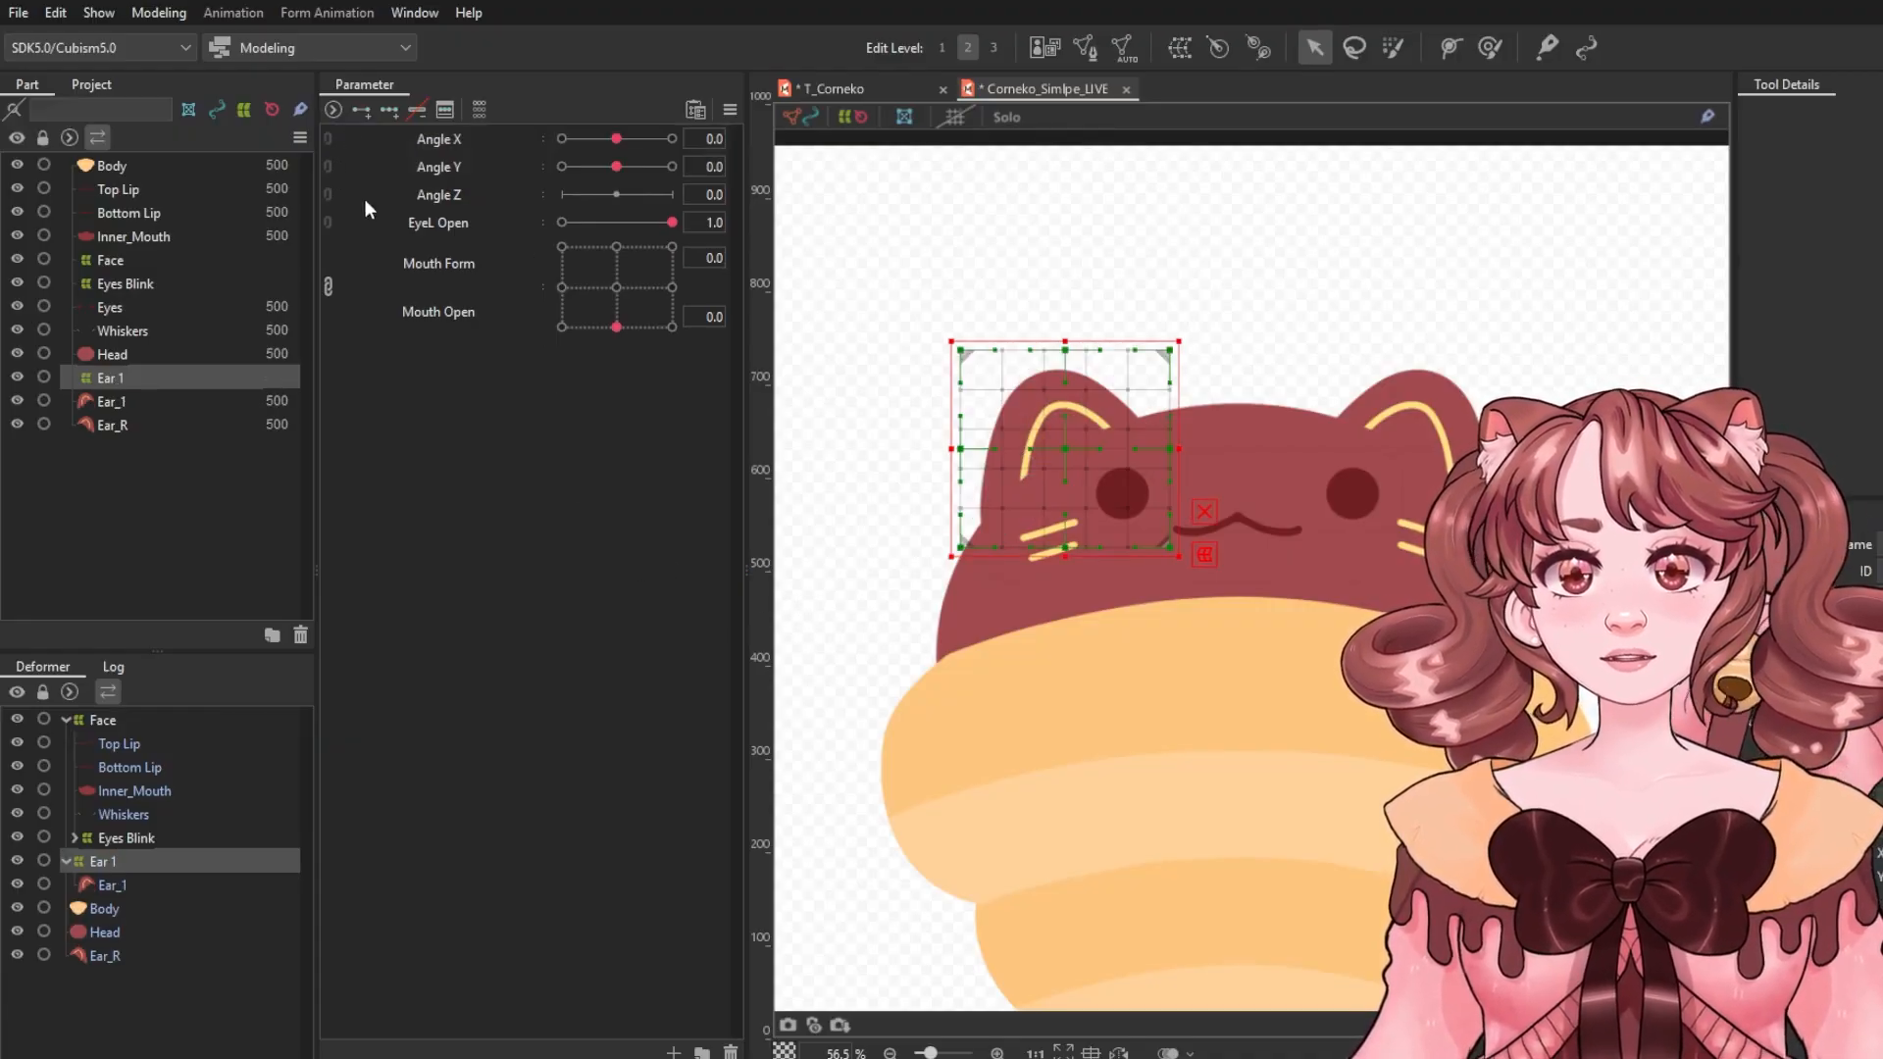
{"action": "left_click", "coordinate": [410, 134]}
{"action": "left_click", "coordinate": [567, 140]}
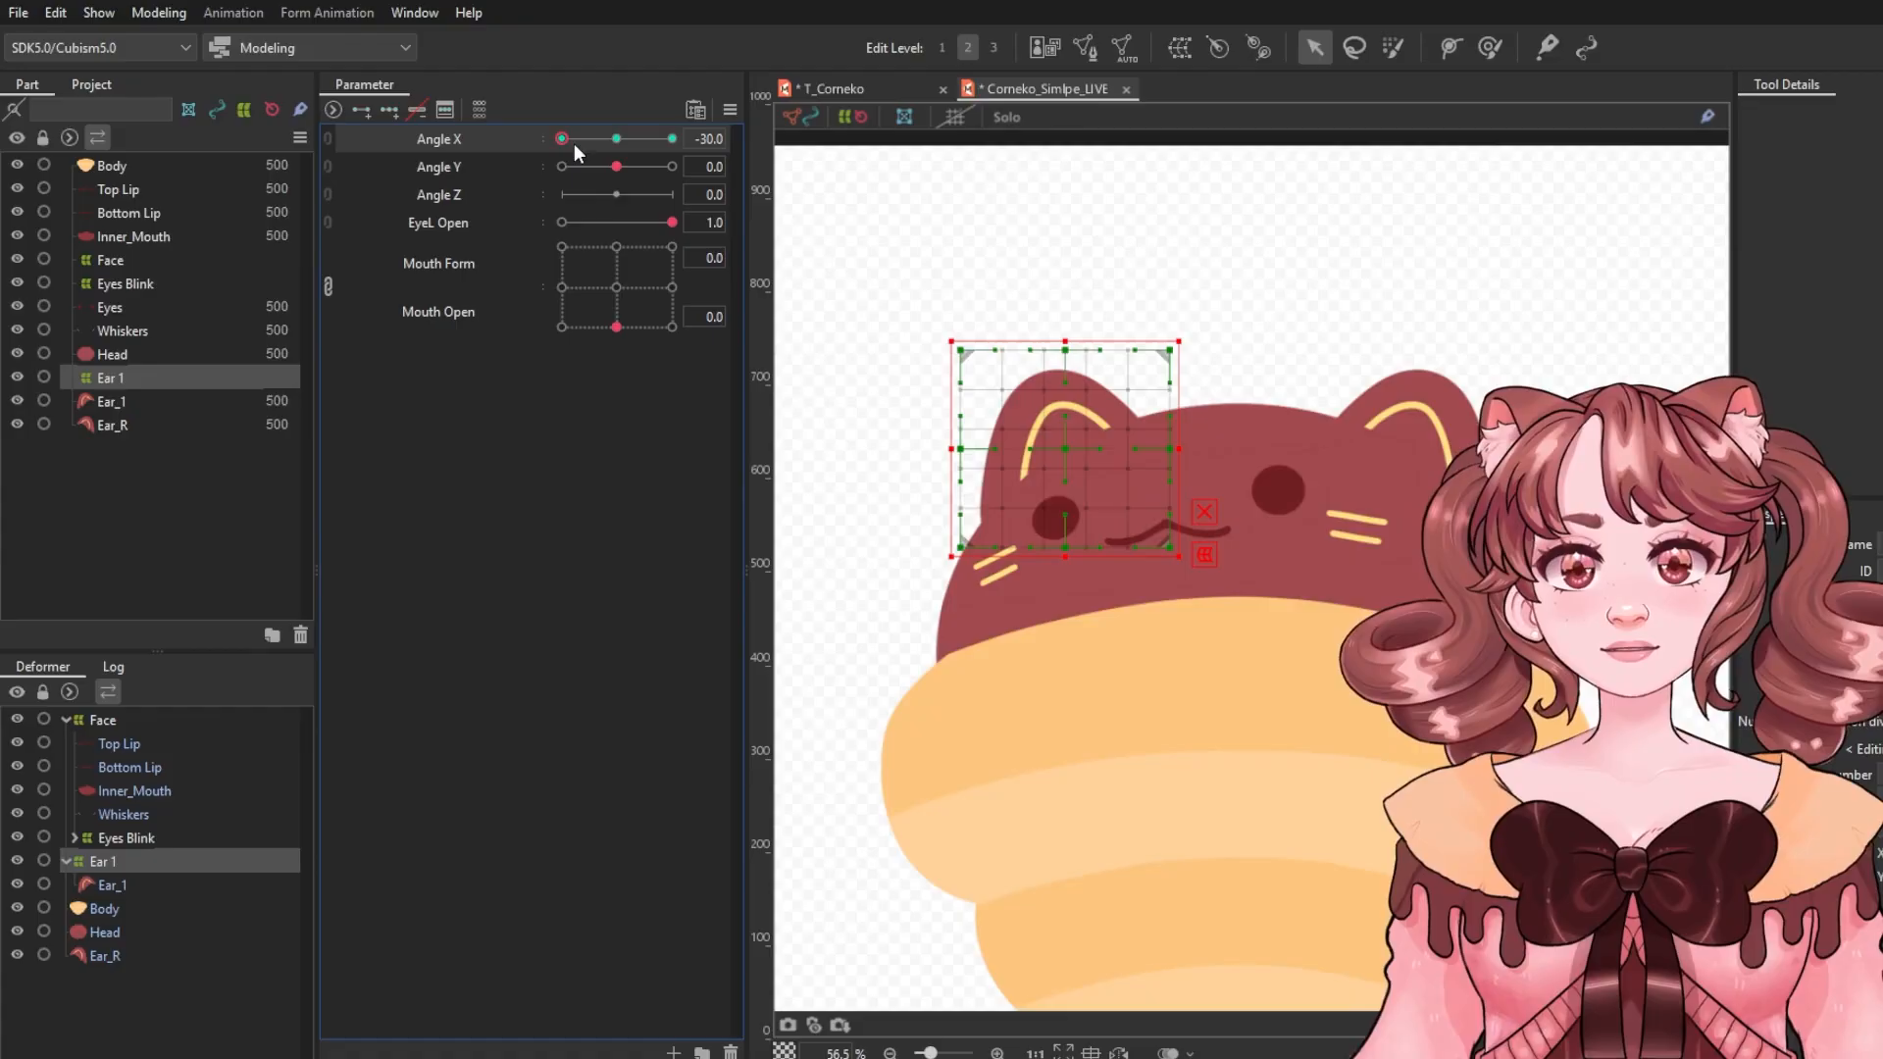
{"action": "left_click_drag", "start_coordinate": [1073, 450], "coordinate": [1043, 451]}
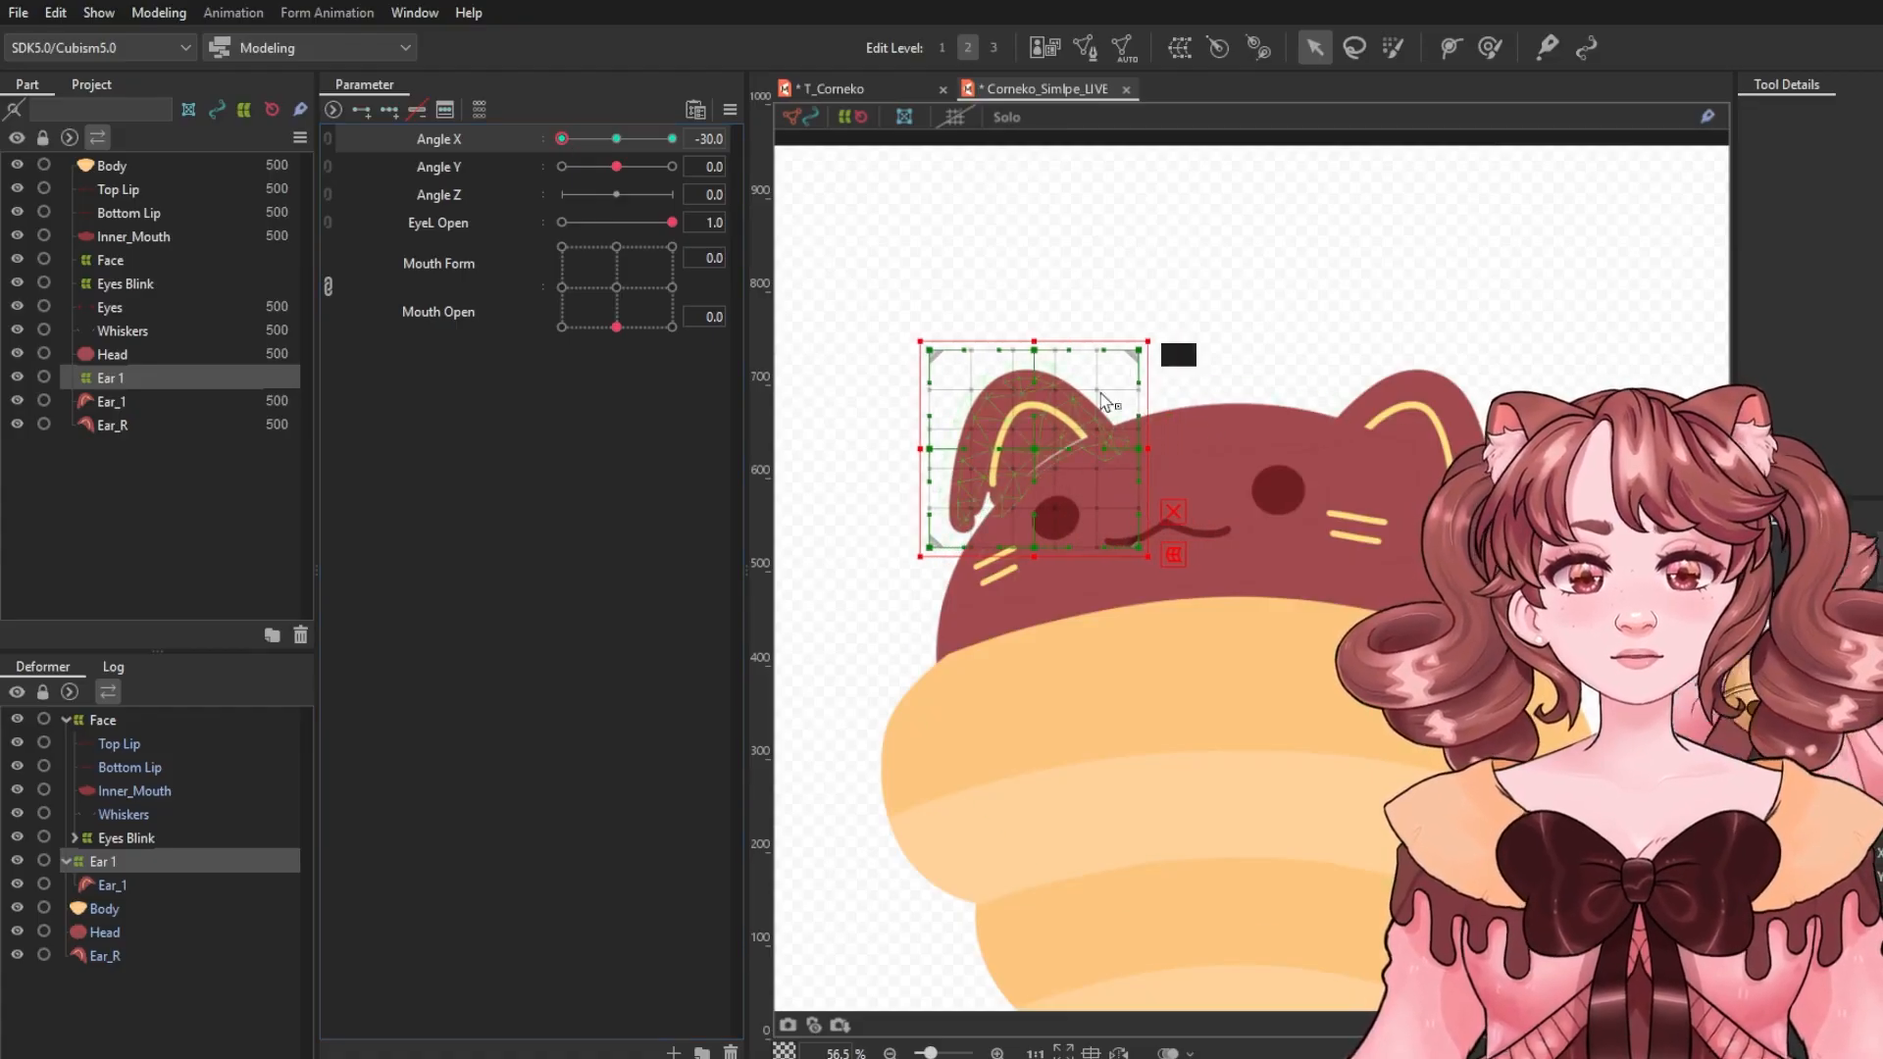
{"action": "left_click_drag", "start_coordinate": [1166, 334], "coordinate": [1114, 347]}
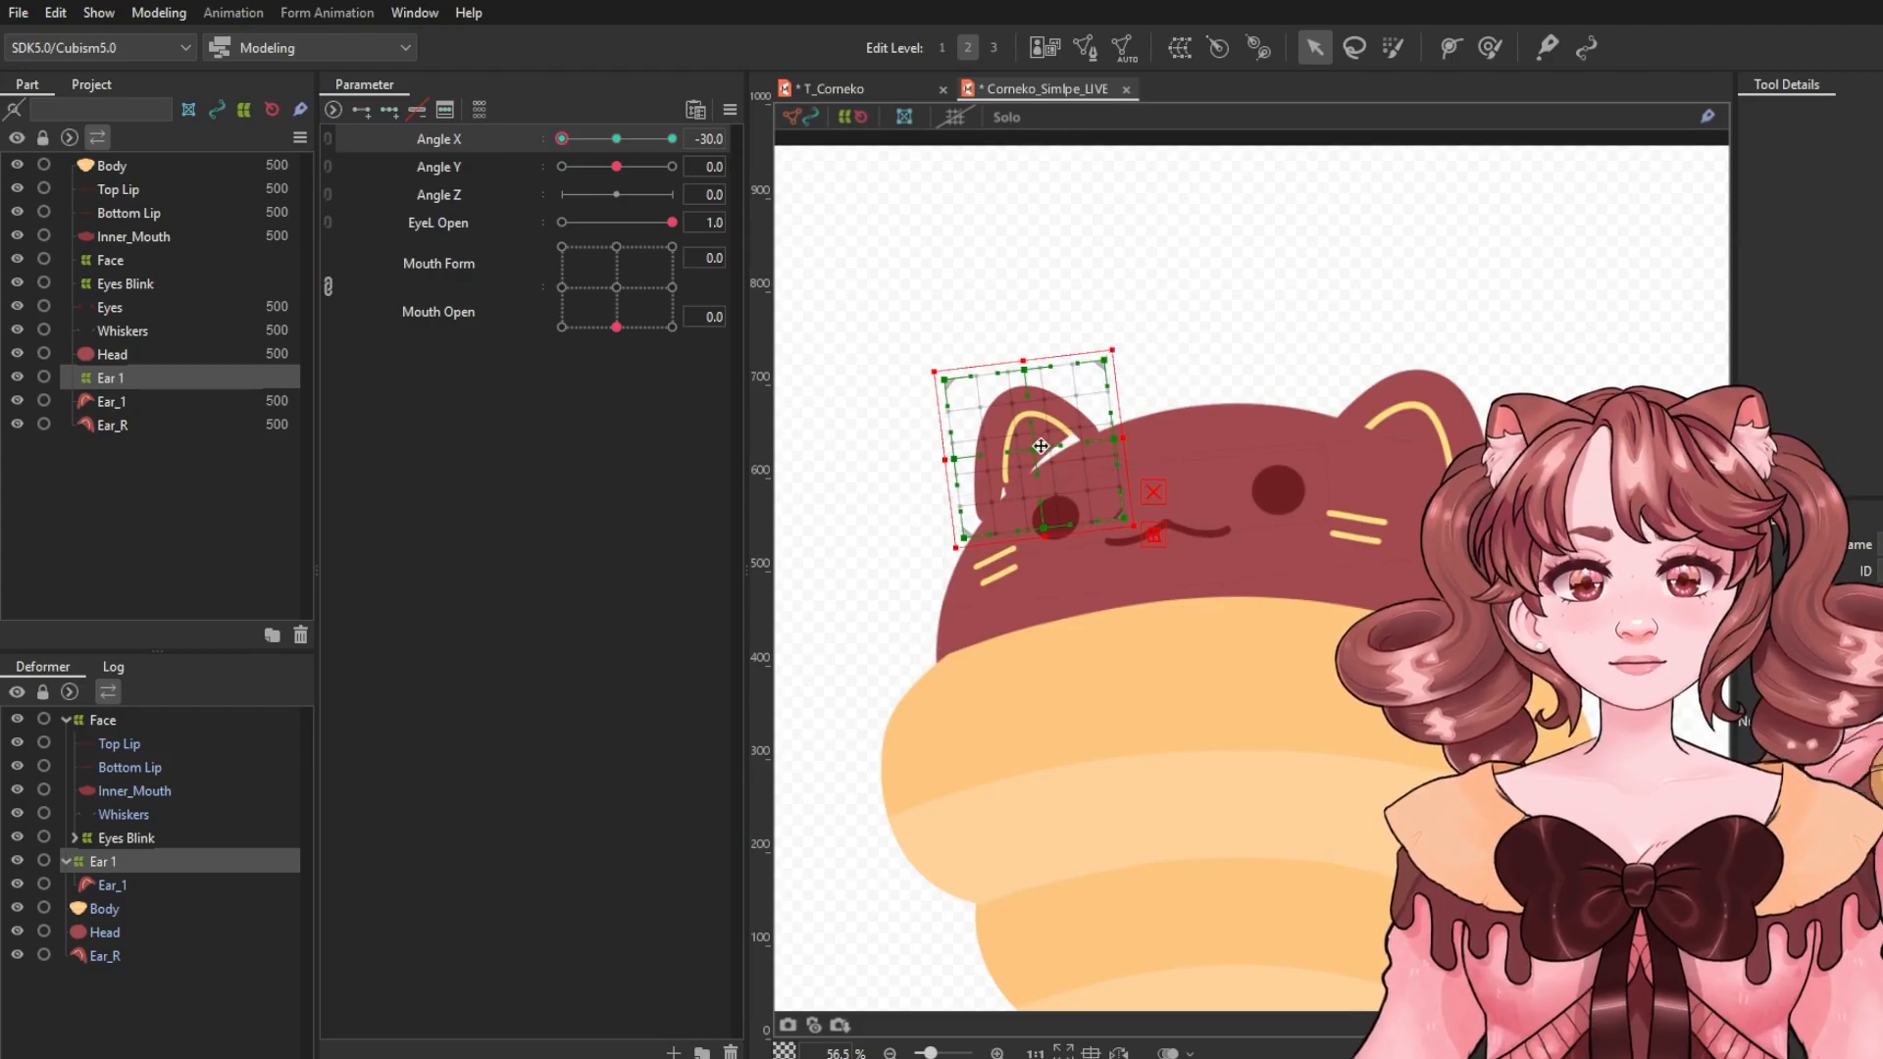
{"action": "left_click_drag", "start_coordinate": [1041, 447], "coordinate": [1046, 460]}
Rotate and shift the Ear 1 deformer for Angle X 30.0, then return Angle X to 0.
{"action": "left_click_drag", "start_coordinate": [562, 139], "coordinate": [672, 139]}
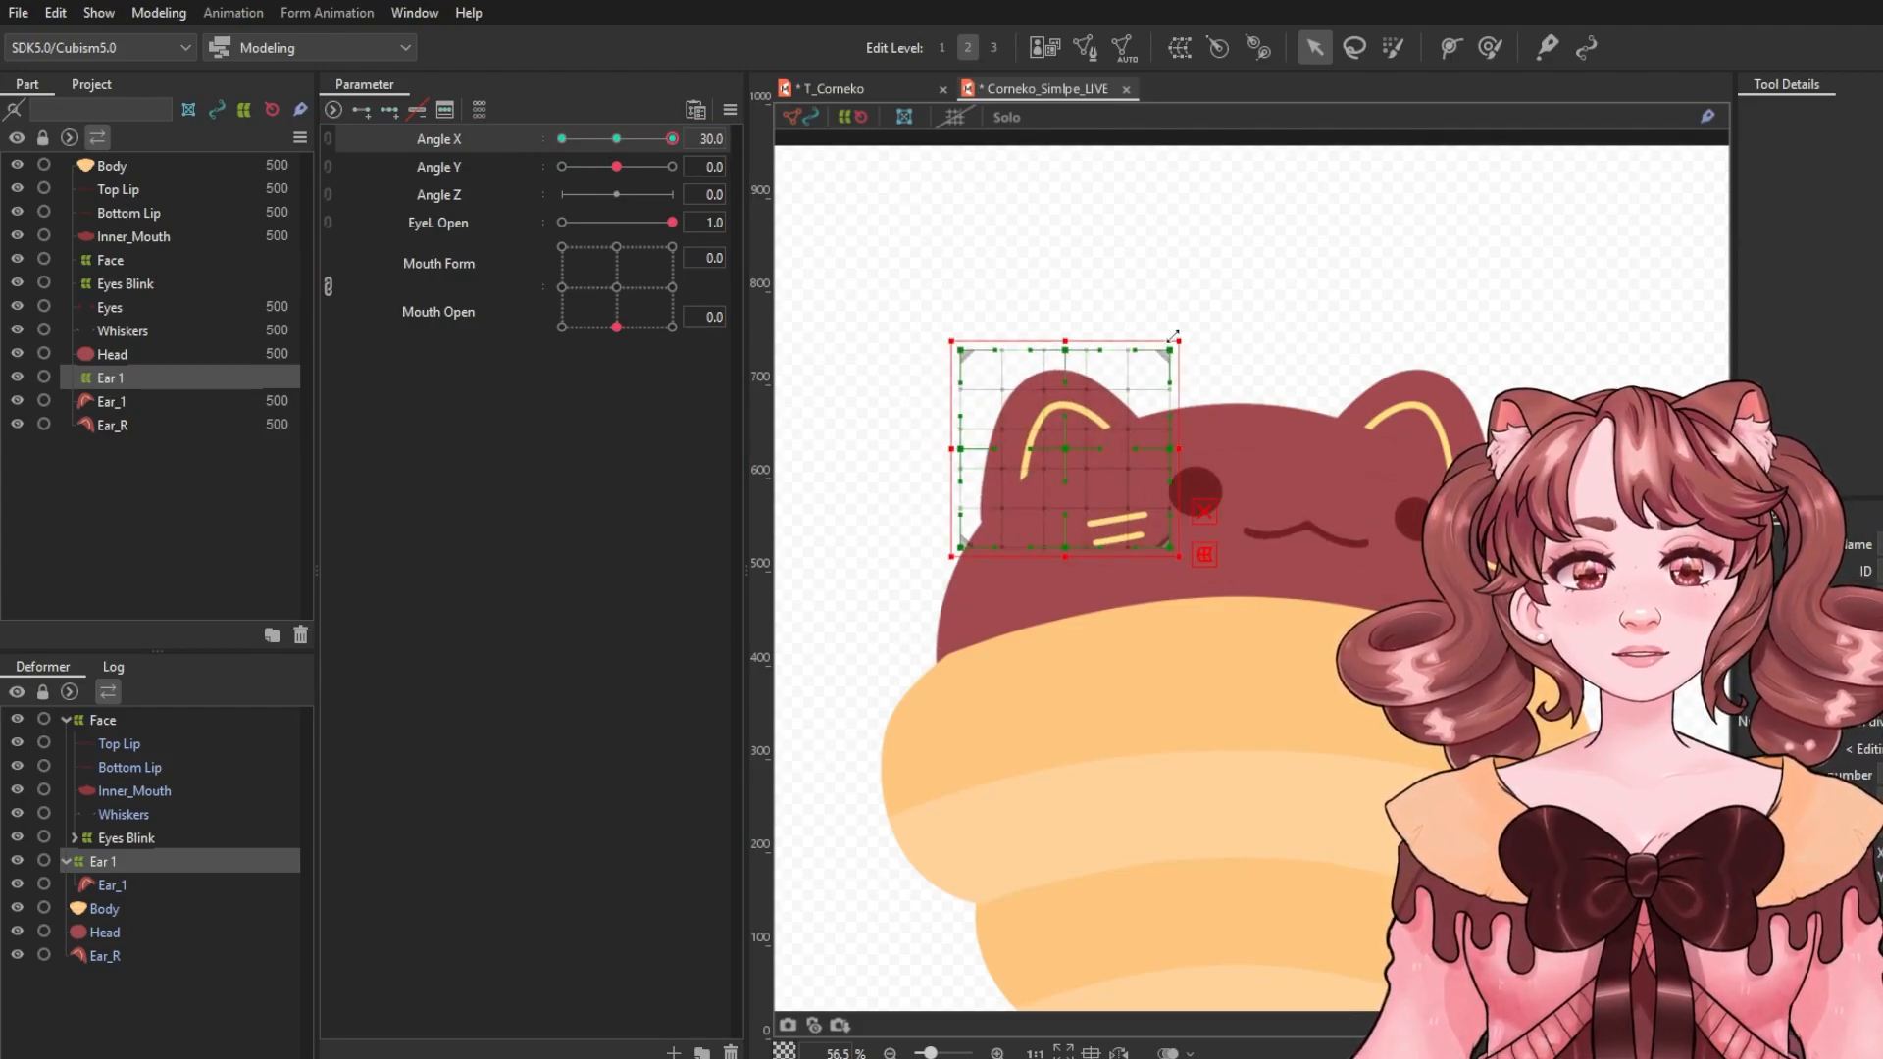
{"action": "left_click_drag", "start_coordinate": [1177, 341], "coordinate": [1192, 325]}
{"action": "left_click_drag", "start_coordinate": [1072, 457], "coordinate": [1085, 445]}
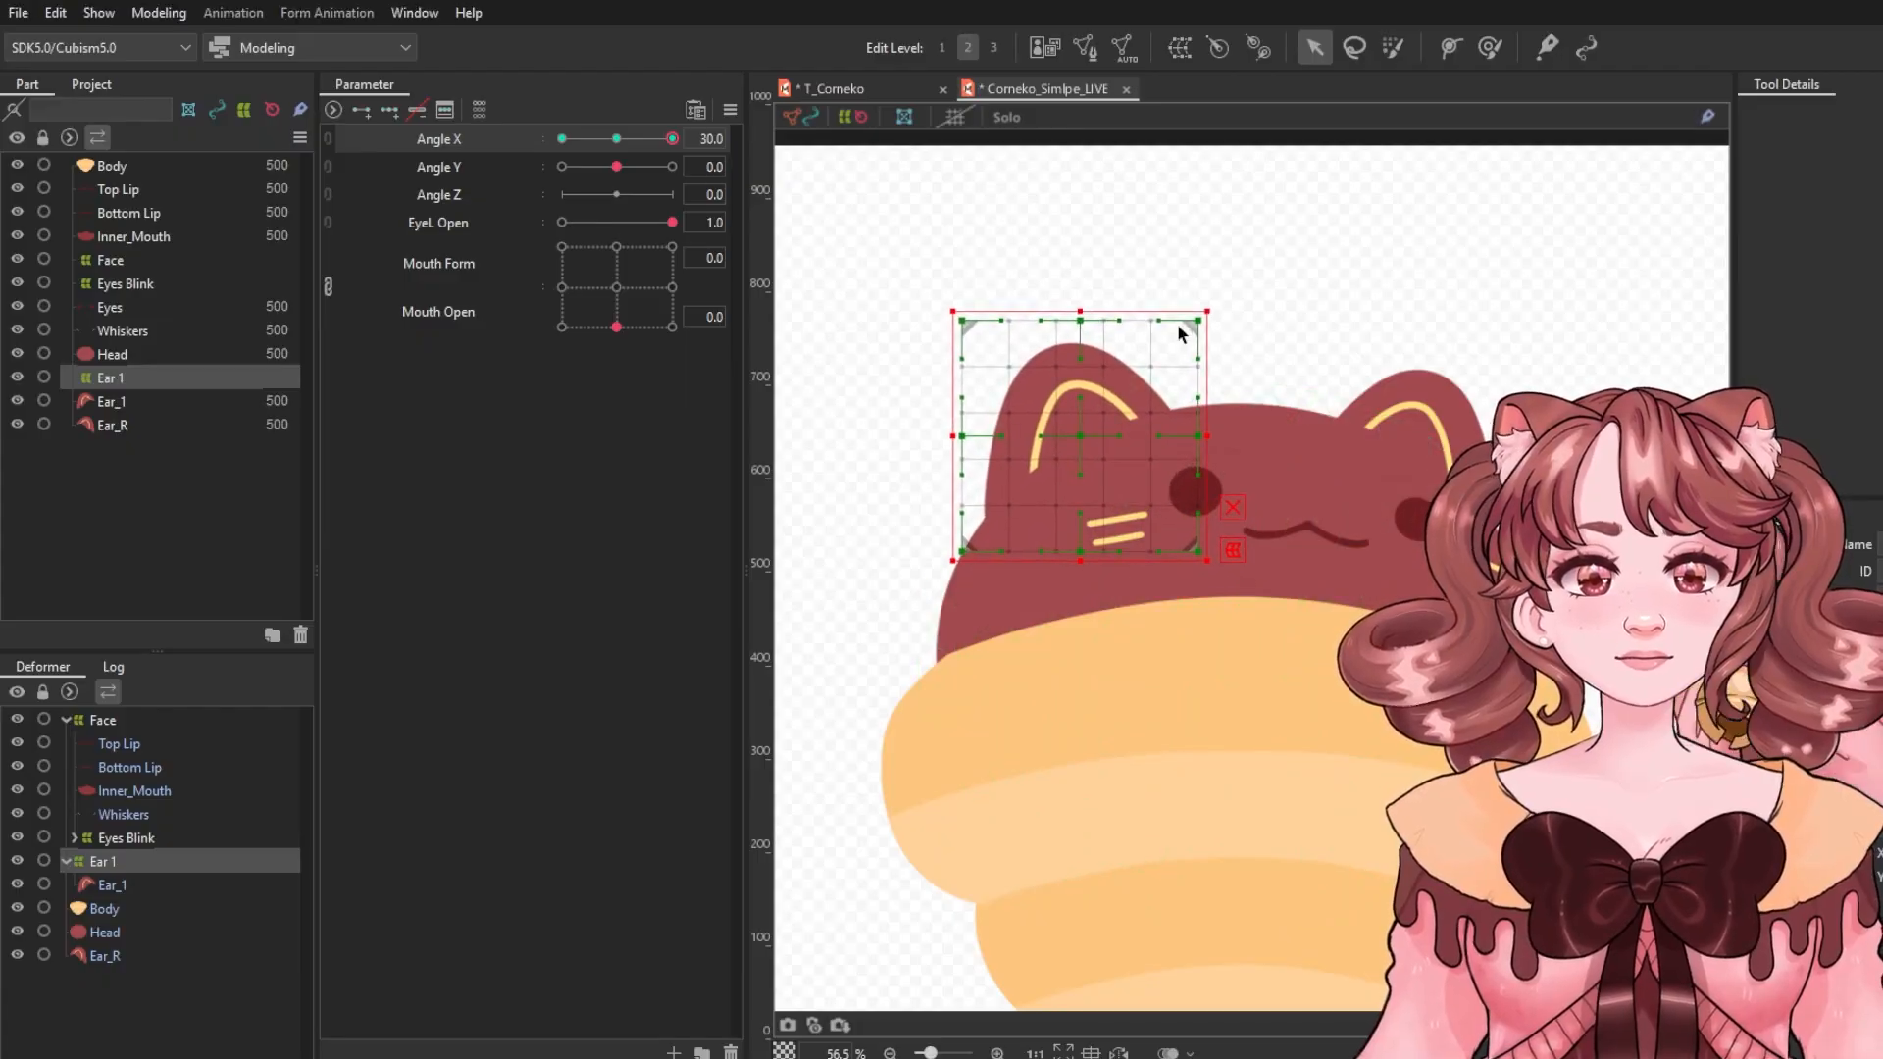
{"action": "left_click_drag", "start_coordinate": [1210, 308], "coordinate": [1237, 316]}
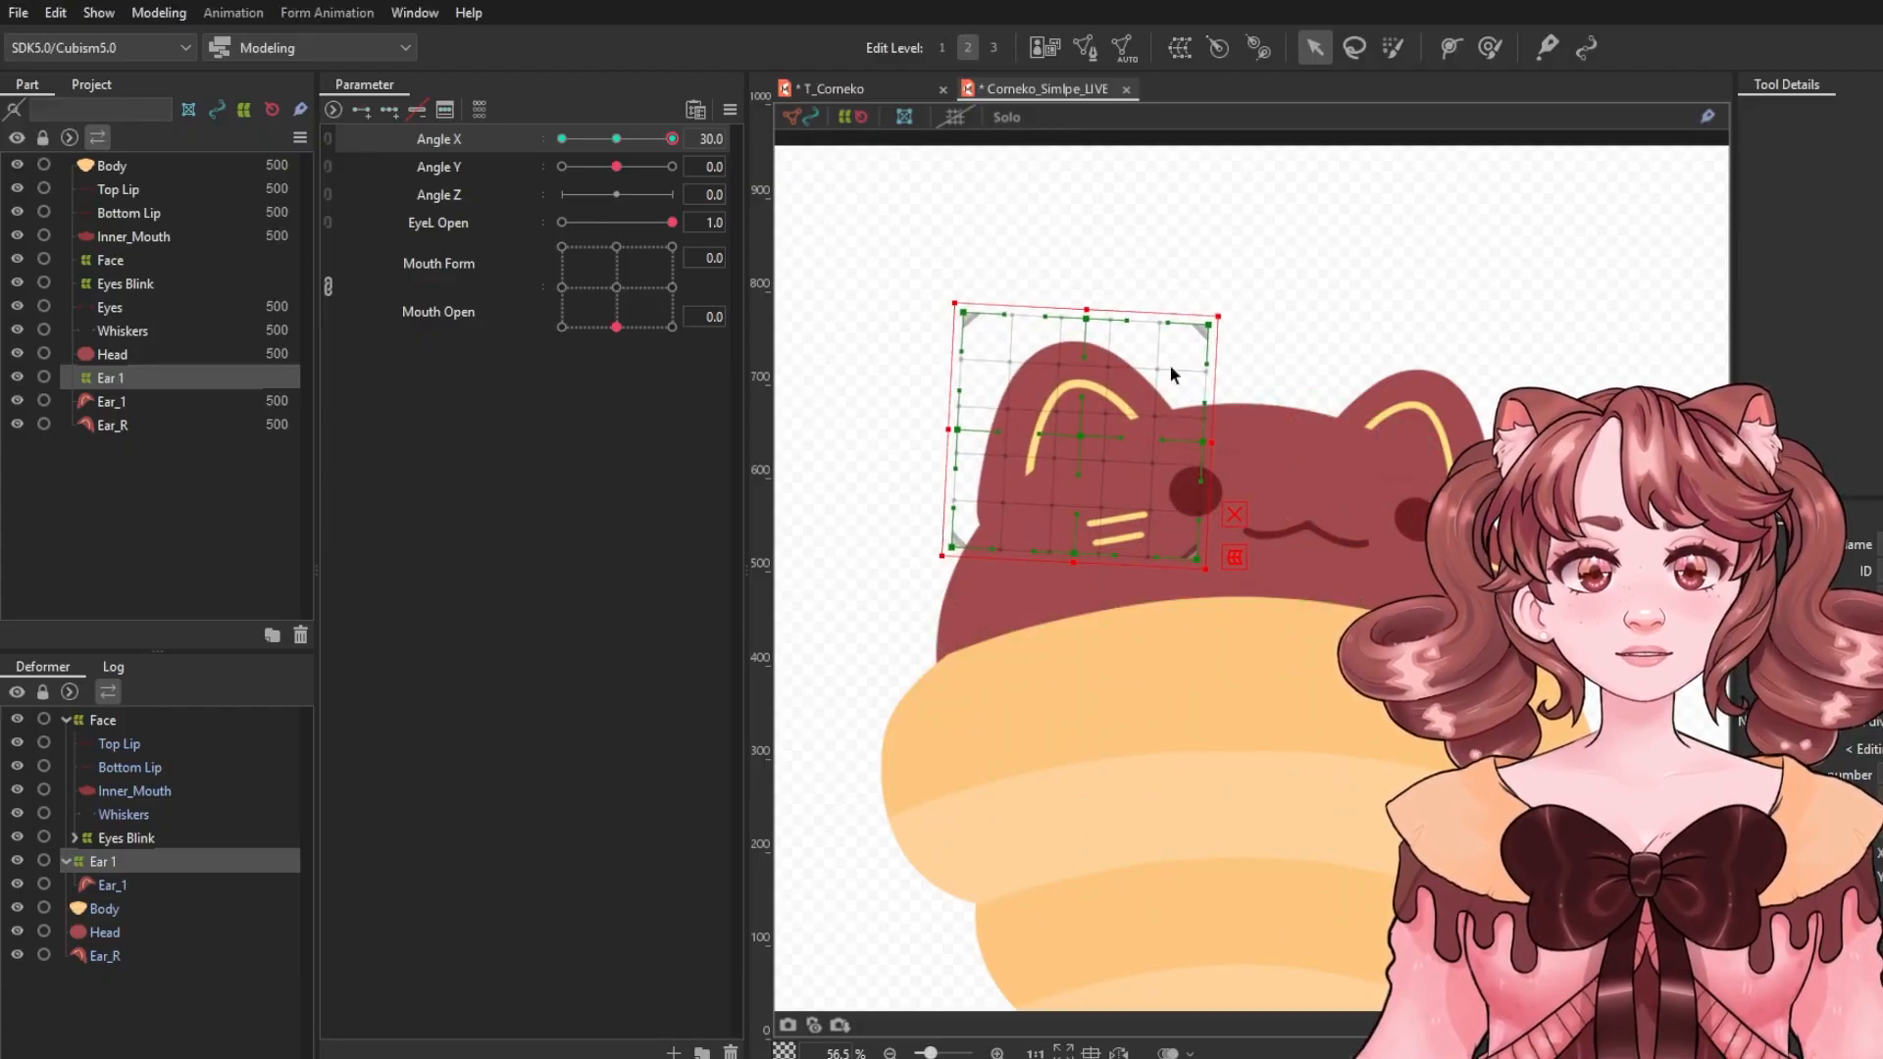
{"action": "left_click_drag", "start_coordinate": [1082, 434], "coordinate": [1090, 429]}
{"action": "mouse_move", "coordinate": [633, 145]}
{"action": "left_mouse_down"}
{"action": "mouse_move", "coordinate": [730, 156]}
{"action": "mouse_move", "coordinate": [535, 139]}
{"action": "mouse_move", "coordinate": [686, 142]}
{"action": "mouse_move", "coordinate": [617, 157]}
{"action": "left_mouse_up"}
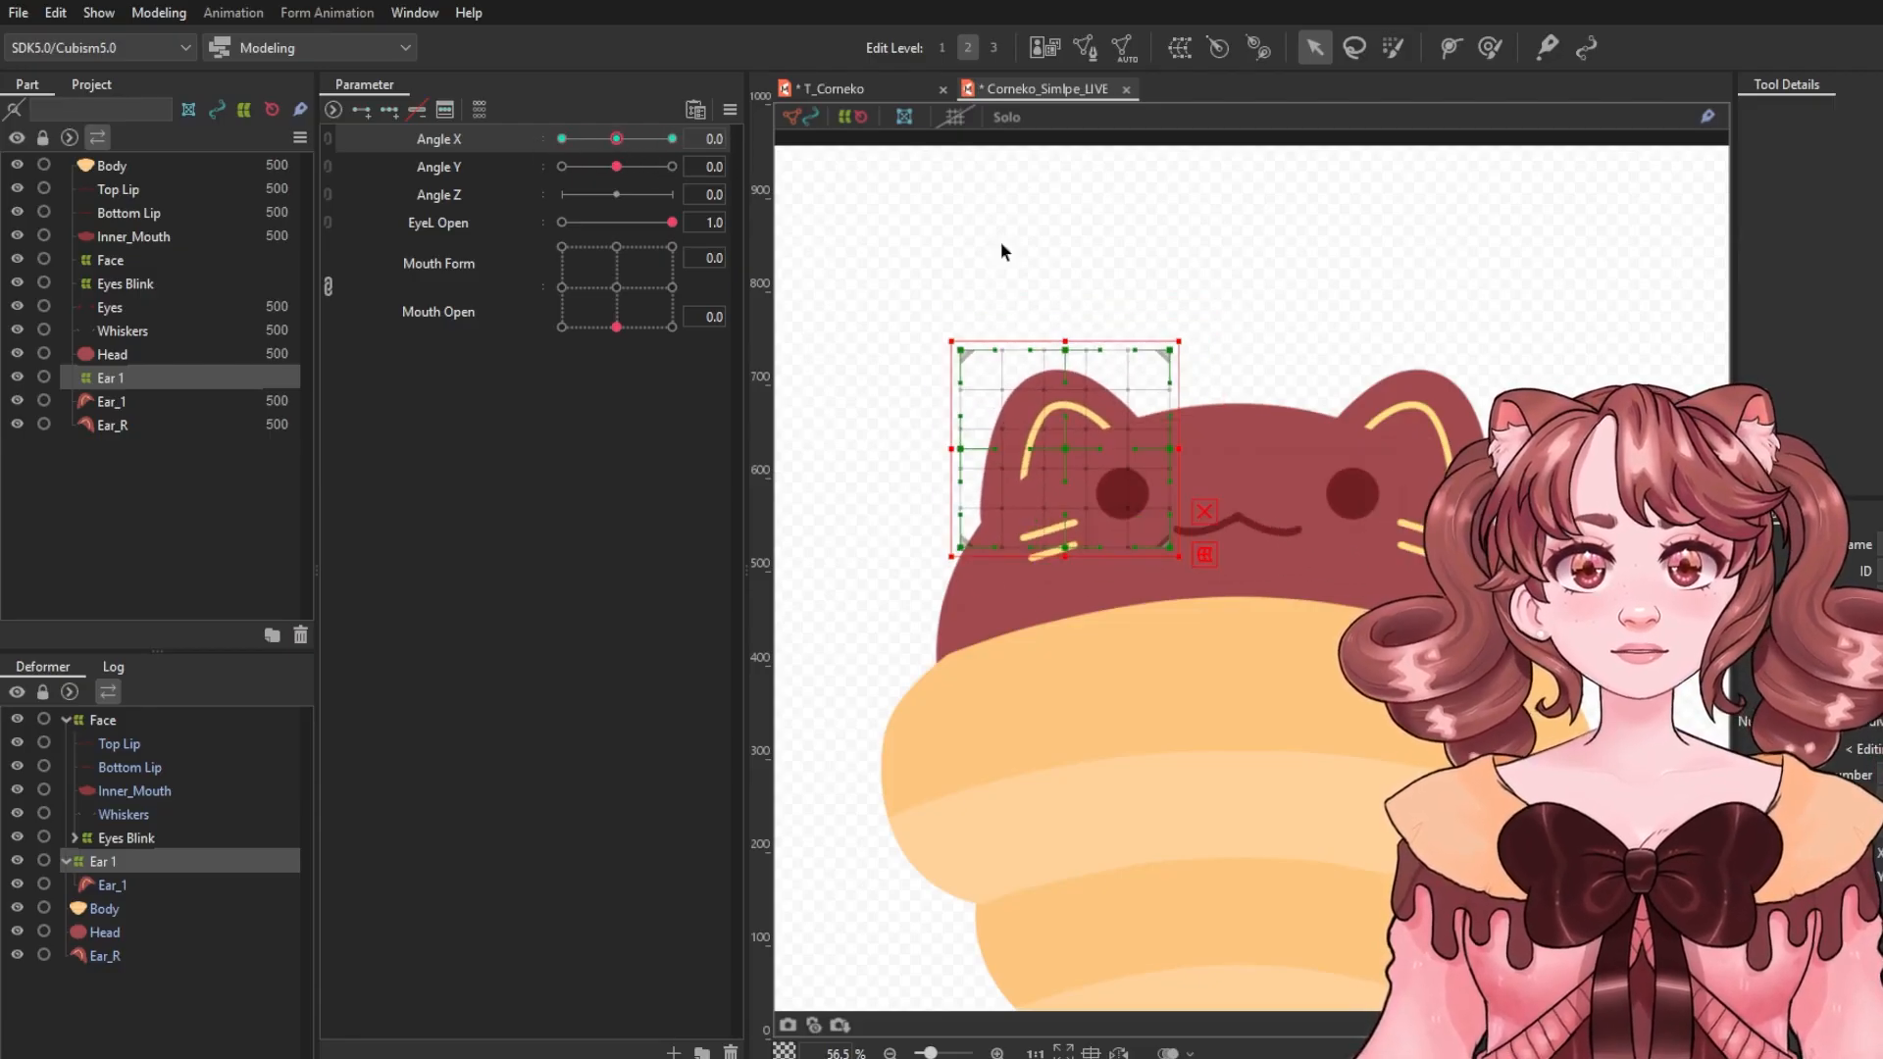
Select the Ear 2 deformer and move and rotate it for Angle X -30.0.
{"action": "left_click", "coordinate": [1396, 418]}
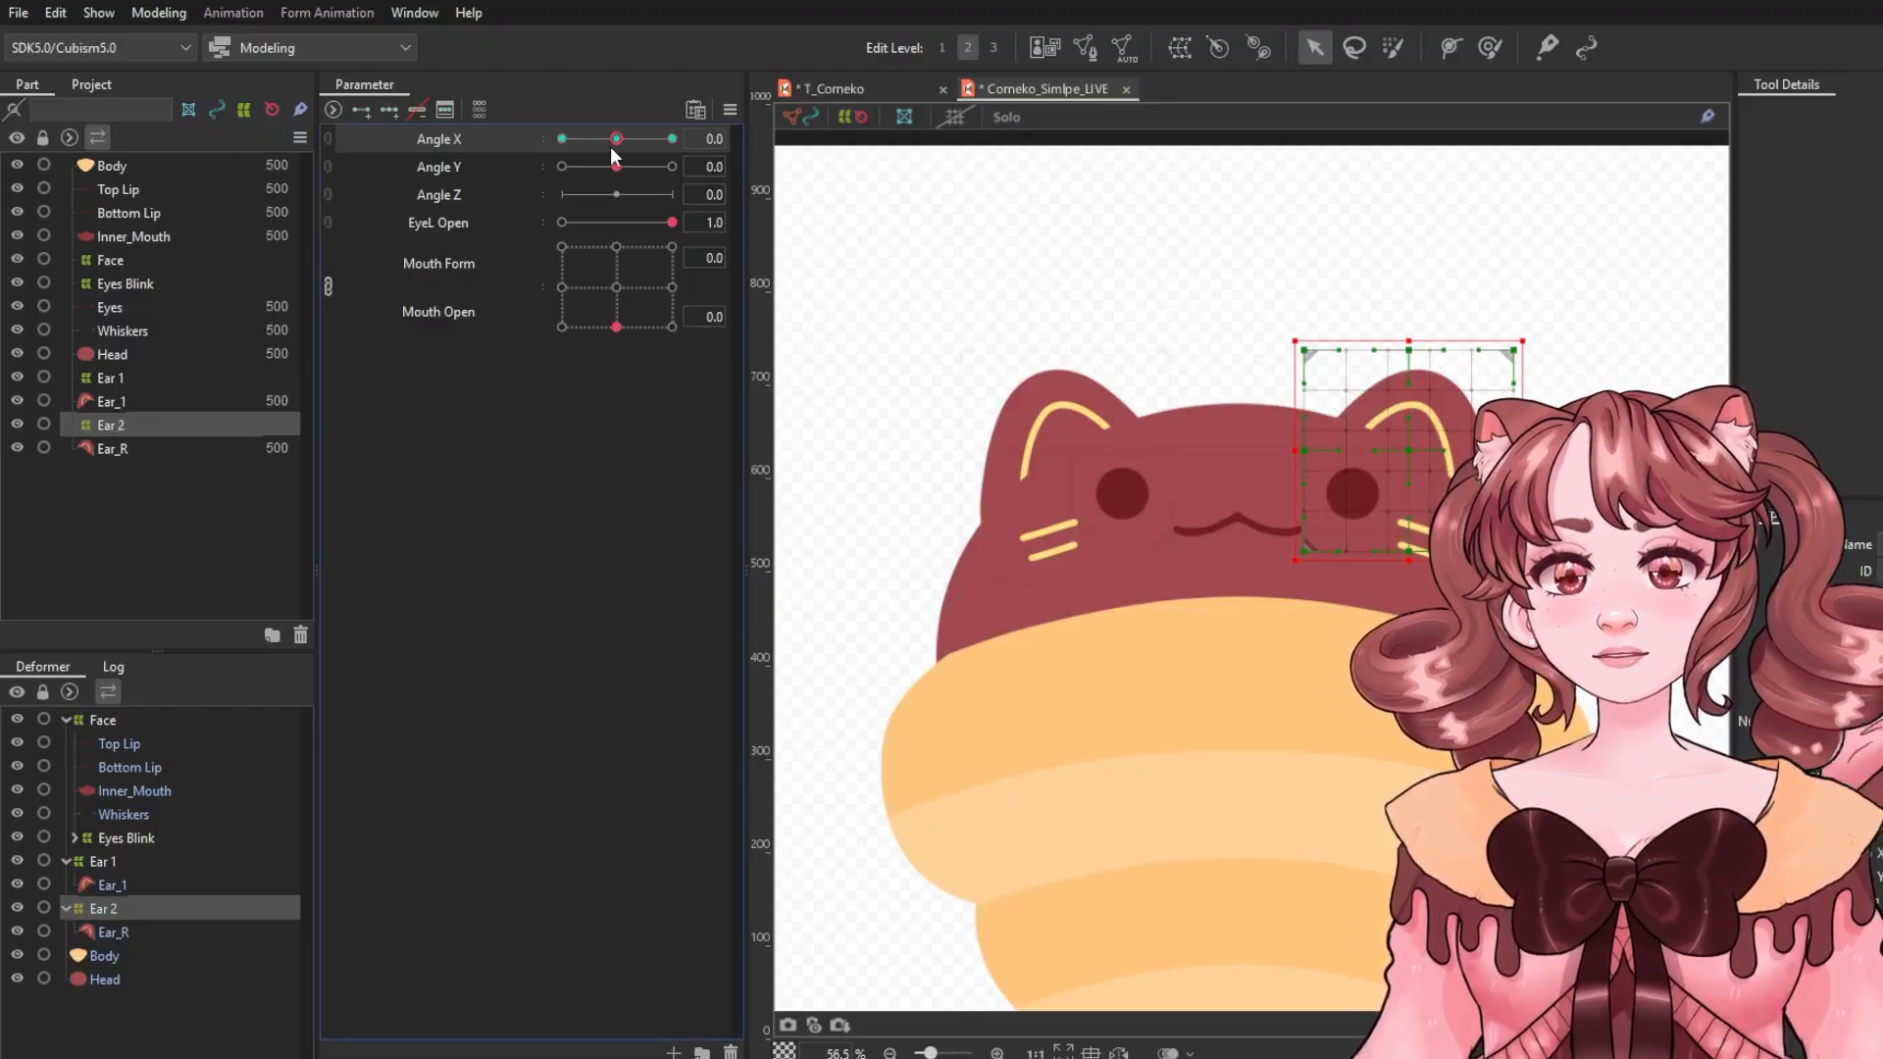
{"action": "left_click_drag", "start_coordinate": [614, 142], "coordinate": [562, 142]}
{"action": "left_click_drag", "start_coordinate": [1403, 450], "coordinate": [1366, 437]}
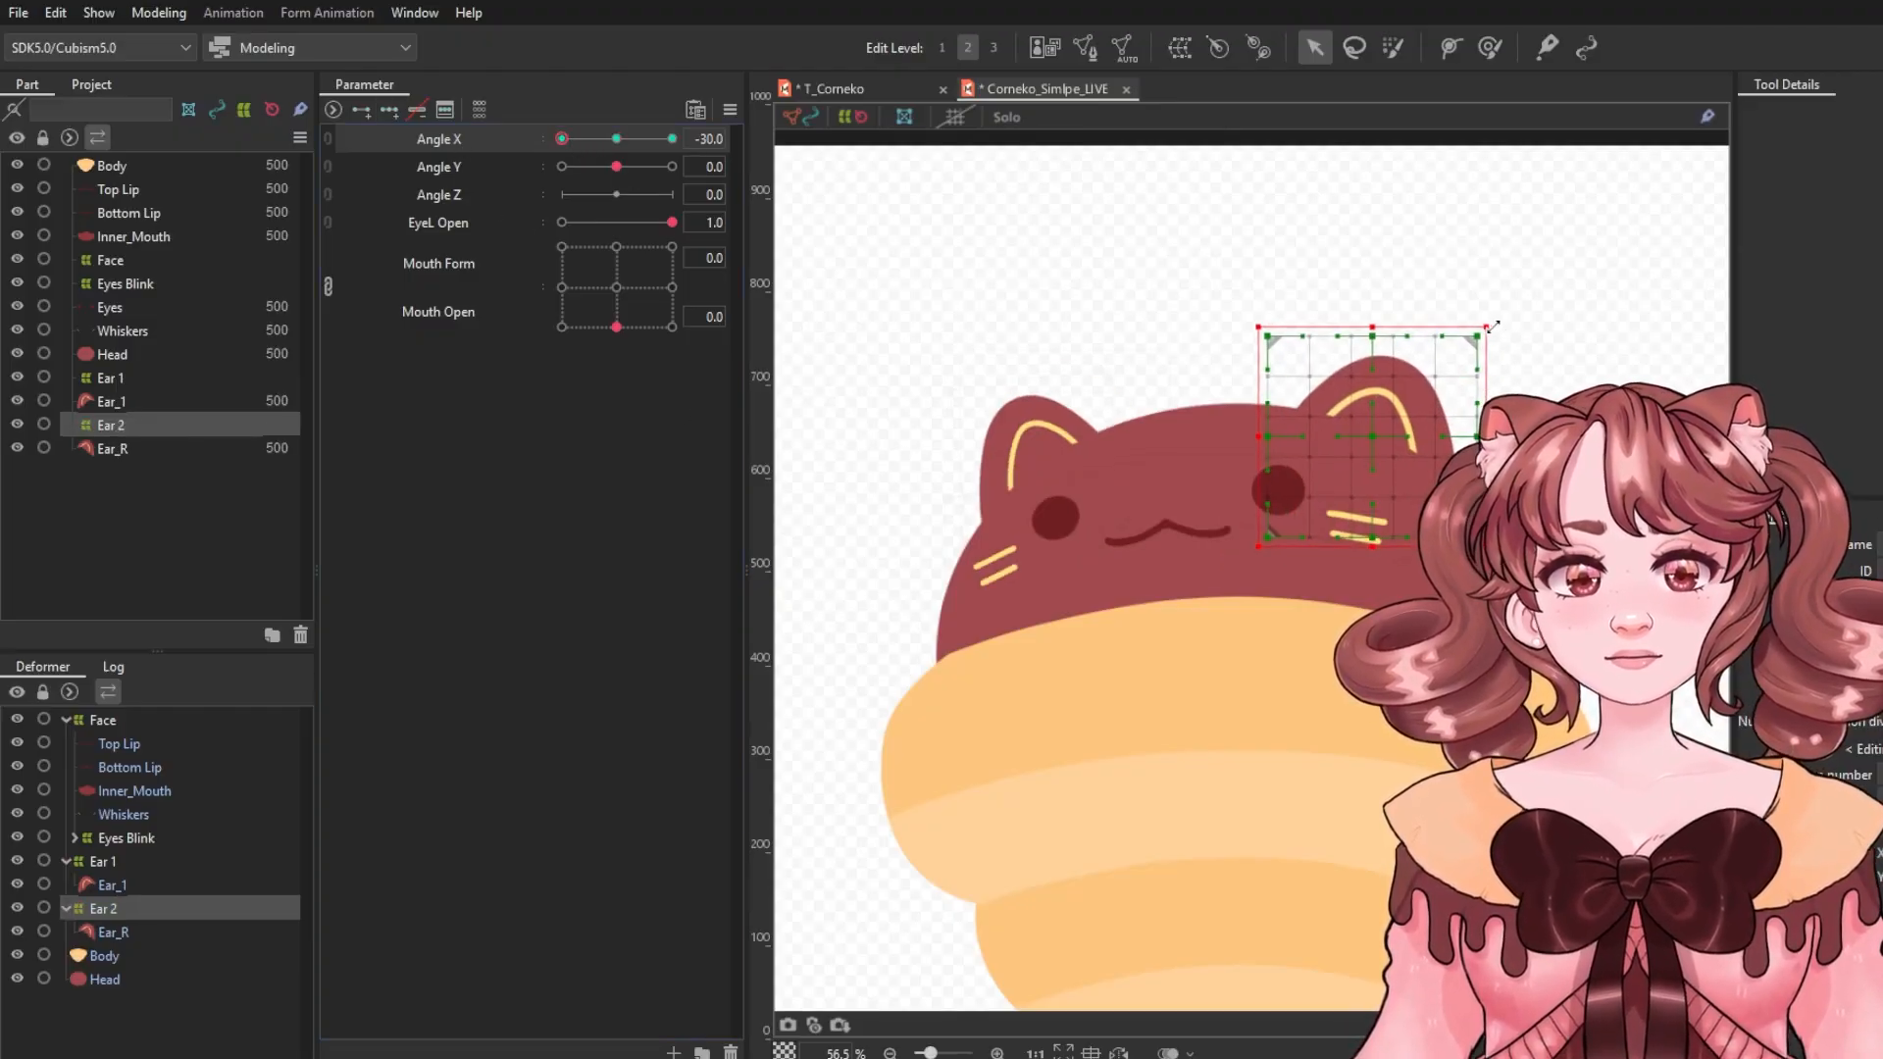
{"action": "left_click_drag", "start_coordinate": [1489, 325], "coordinate": [1512, 299]}
Rotate the Ear 2 deformer for Angle X 30.0 and return Angle X to 0.
{"action": "left_click_drag", "start_coordinate": [630, 138], "coordinate": [677, 139]}
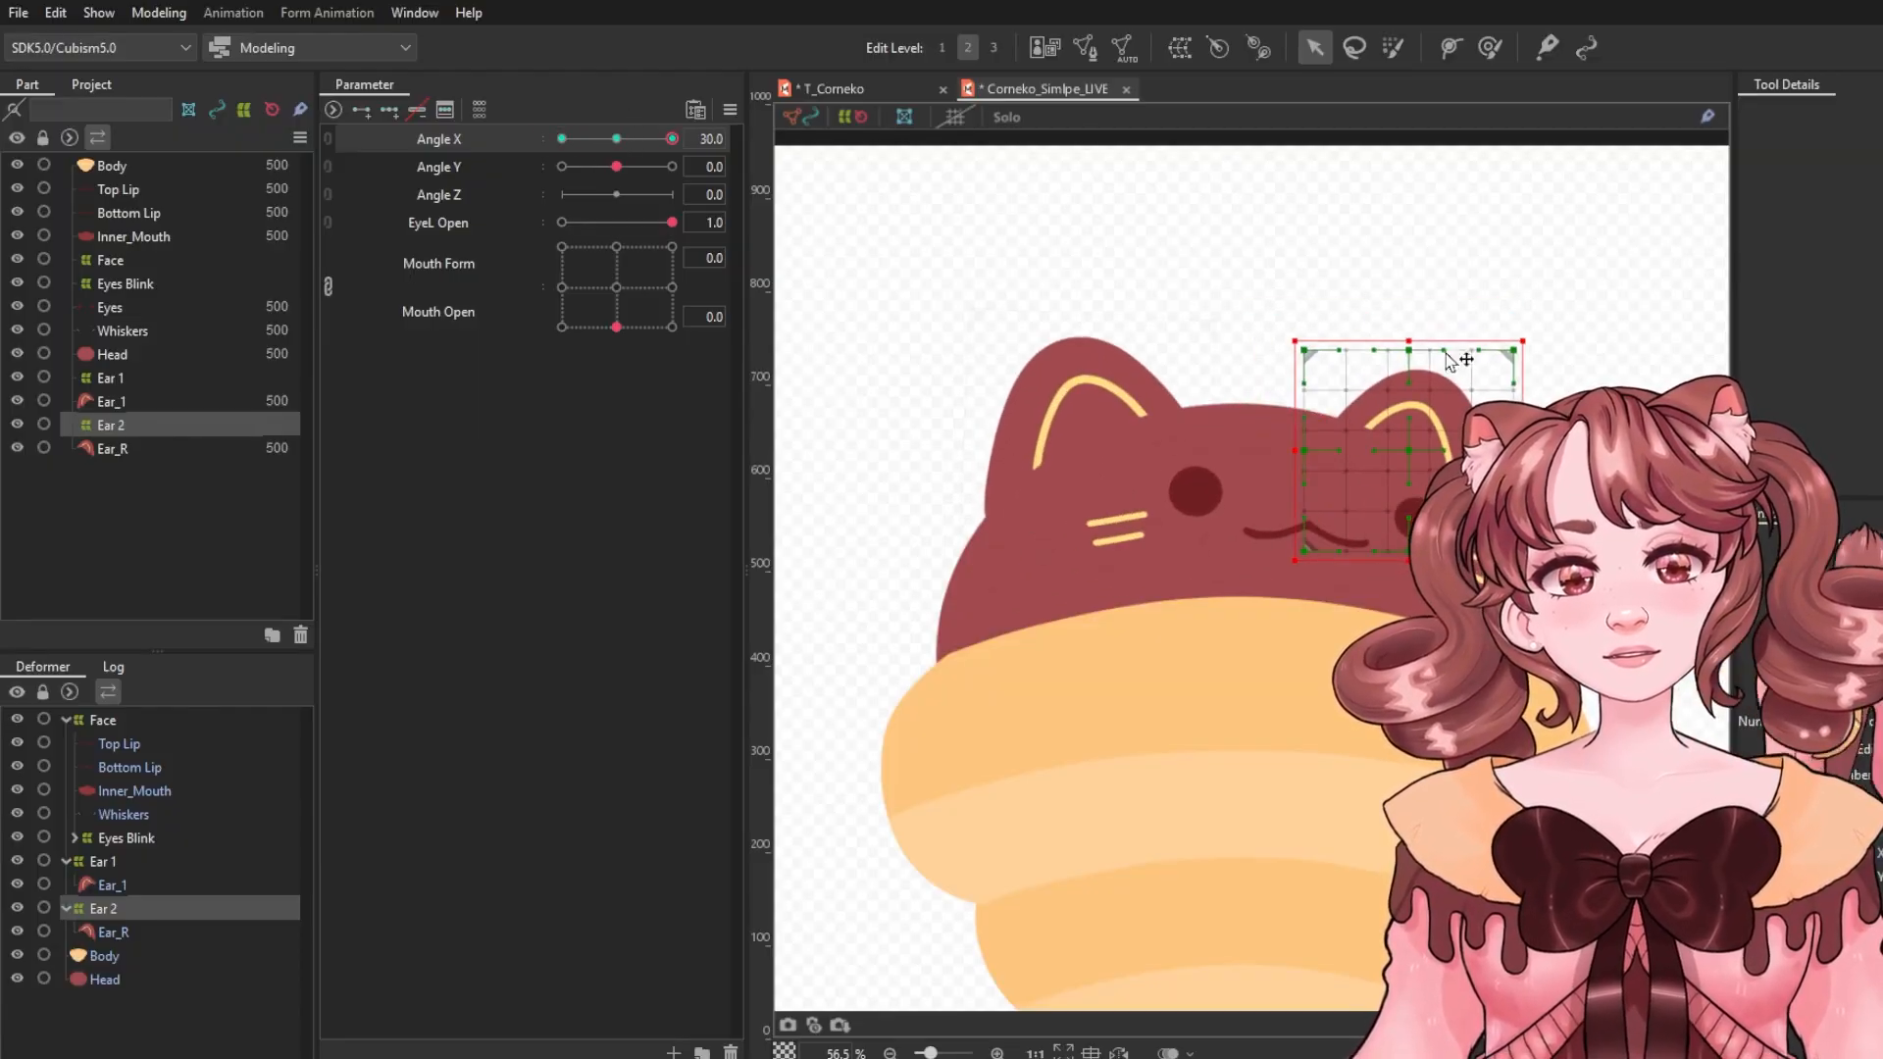
{"action": "mouse_move", "coordinate": [1529, 338]}
{"action": "left_mouse_down"}
{"action": "mouse_move", "coordinate": [1509, 354]}
{"action": "mouse_move", "coordinate": [1526, 365]}
{"action": "left_mouse_up"}
{"action": "mouse_move", "coordinate": [617, 142]}
{"action": "left_mouse_down"}
{"action": "mouse_move", "coordinate": [484, 144]}
{"action": "mouse_move", "coordinate": [602, 143]}
{"action": "left_mouse_up"}
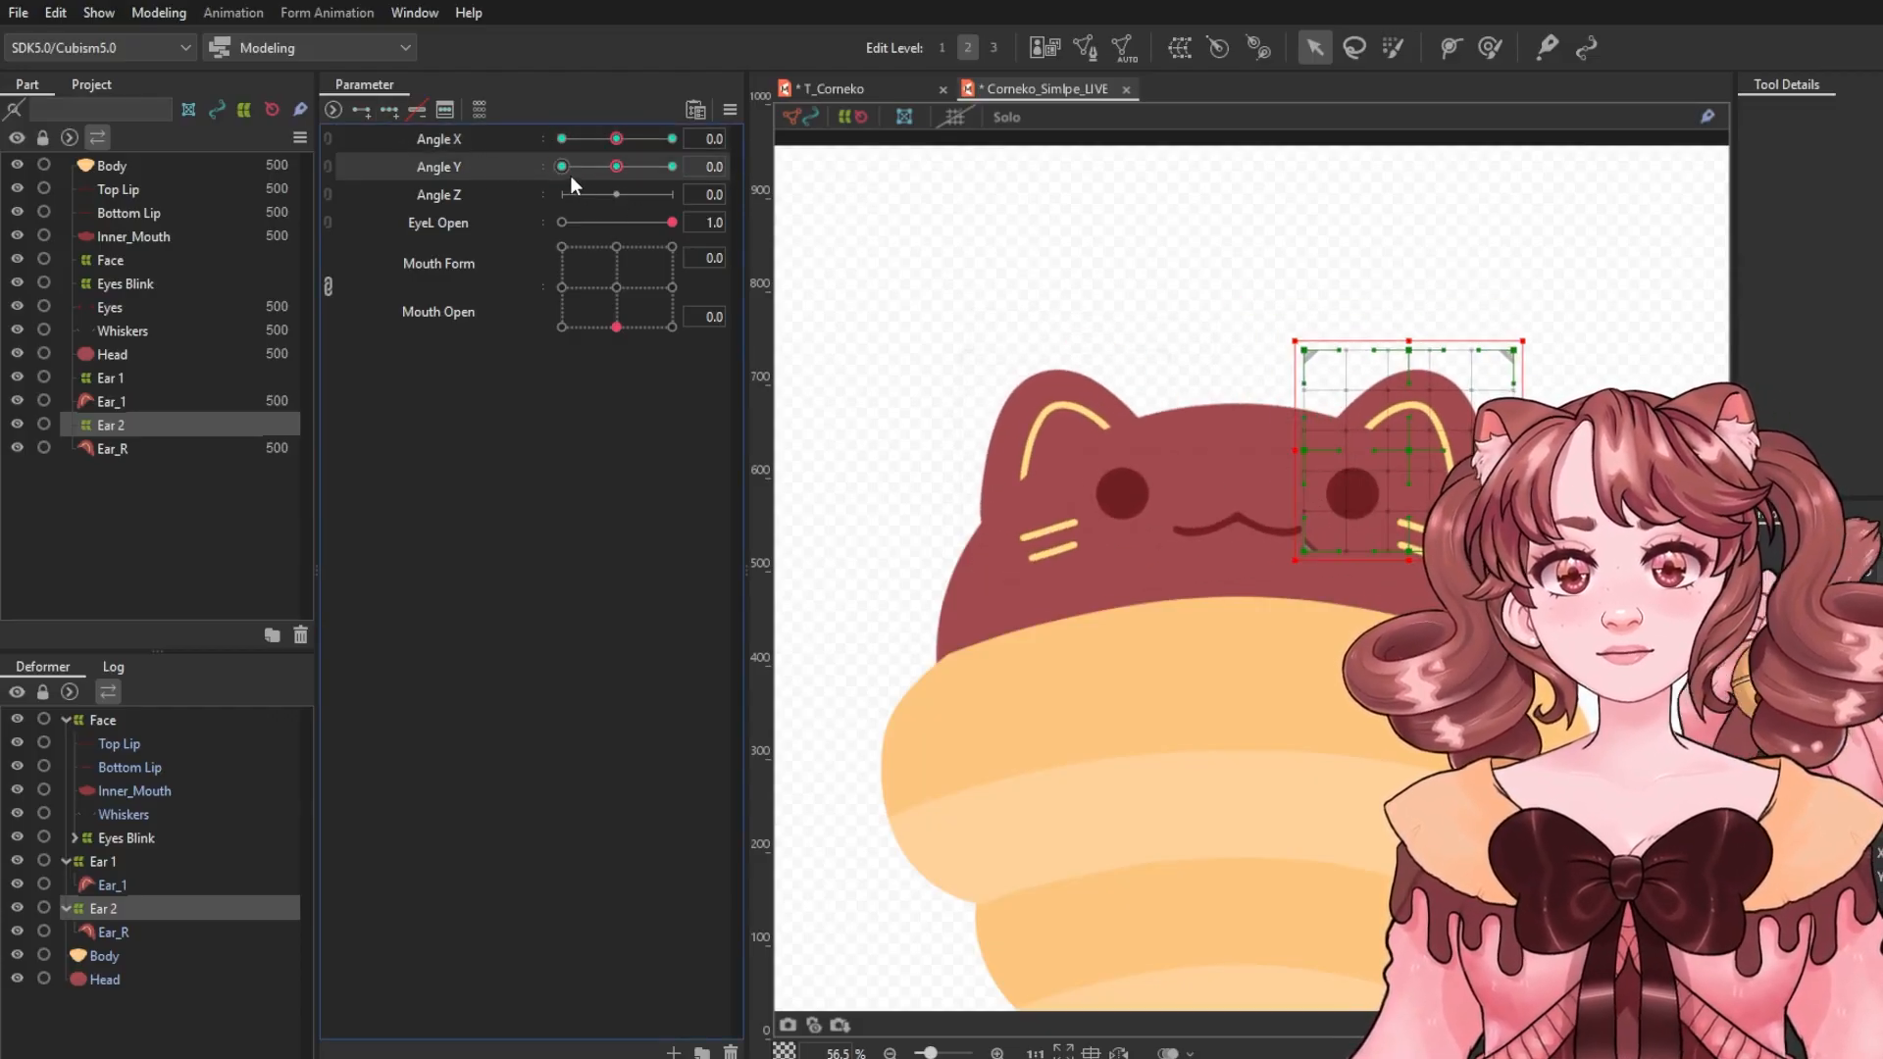
Rotate and move the Ear 2 deformer for Angle Y -30.0 and 30.0, then reset Angle Y to 0.
{"action": "left_click", "coordinate": [562, 167]}
{"action": "mouse_move", "coordinate": [1523, 333]}
{"action": "left_mouse_down"}
{"action": "mouse_move", "coordinate": [1541, 318]}
{"action": "mouse_move", "coordinate": [1513, 354]}
{"action": "left_mouse_up"}
{"action": "left_click", "coordinate": [672, 167]}
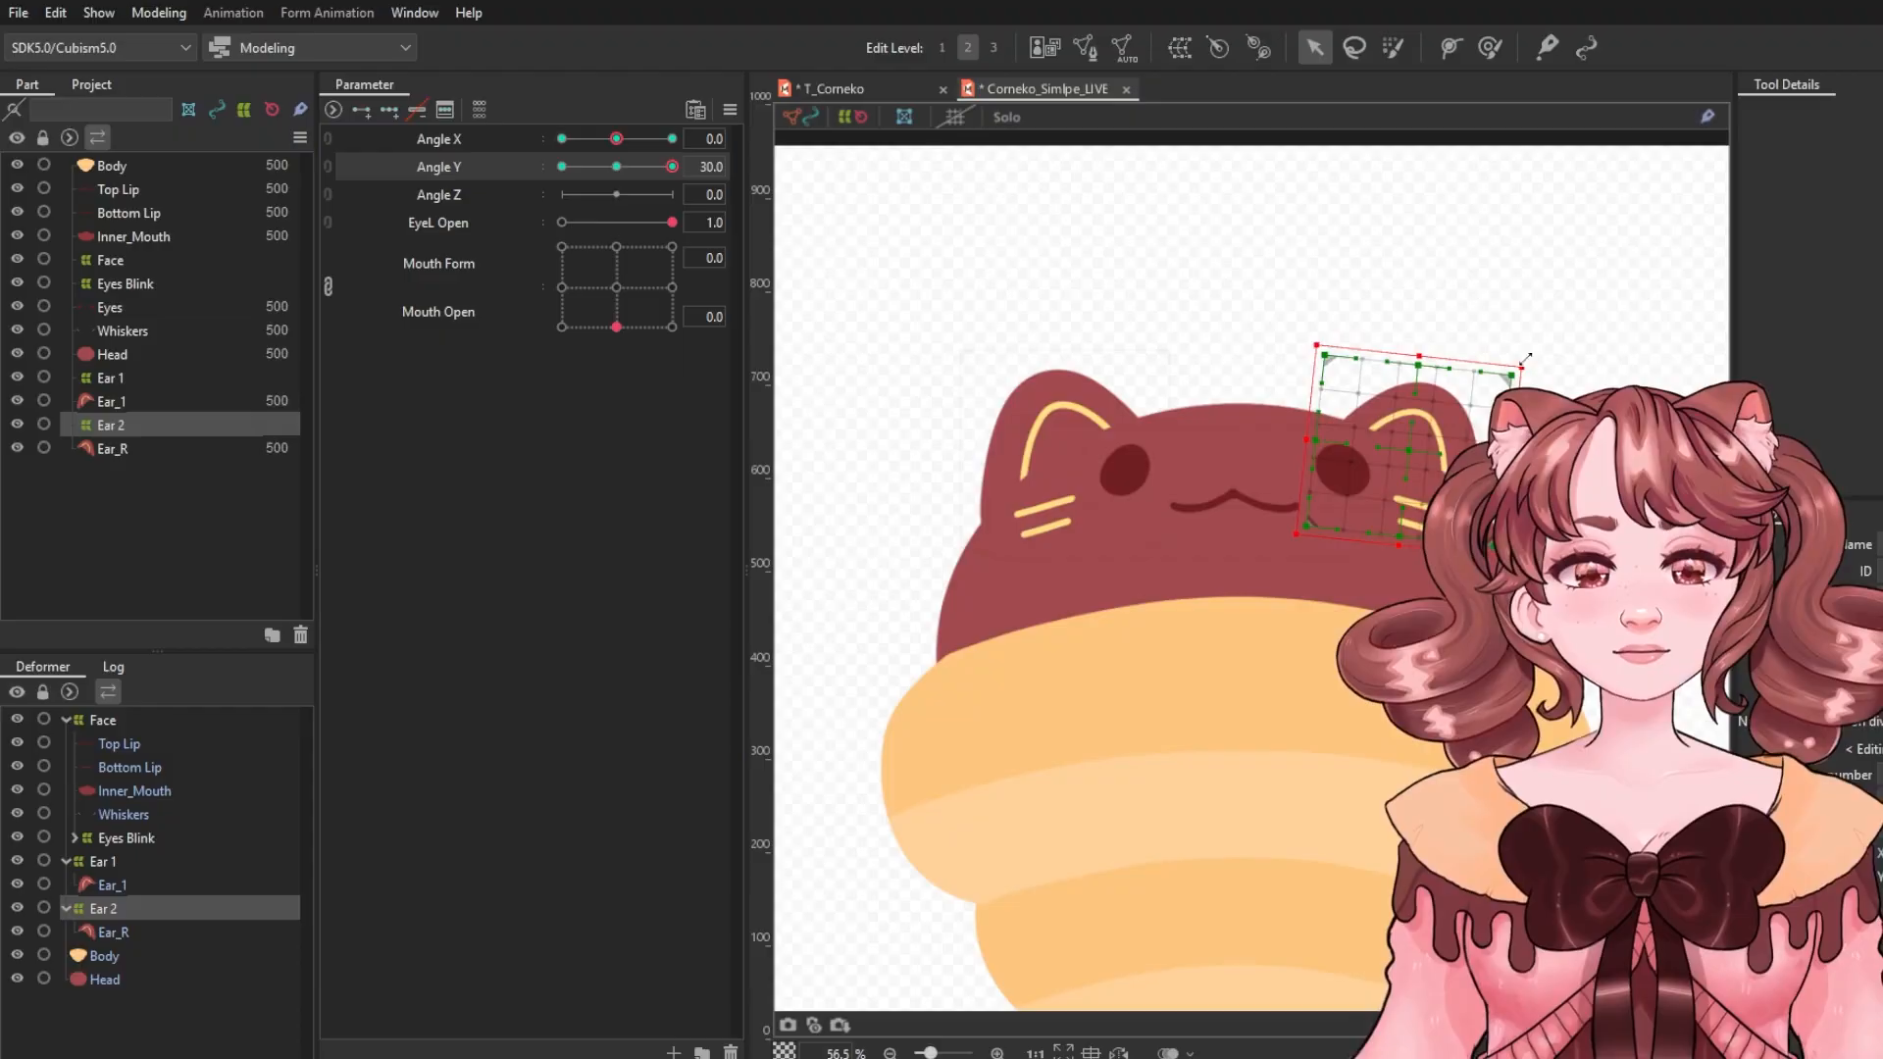
{"action": "left_click", "coordinate": [644, 167]}
{"action": "left_click", "coordinate": [562, 167]}
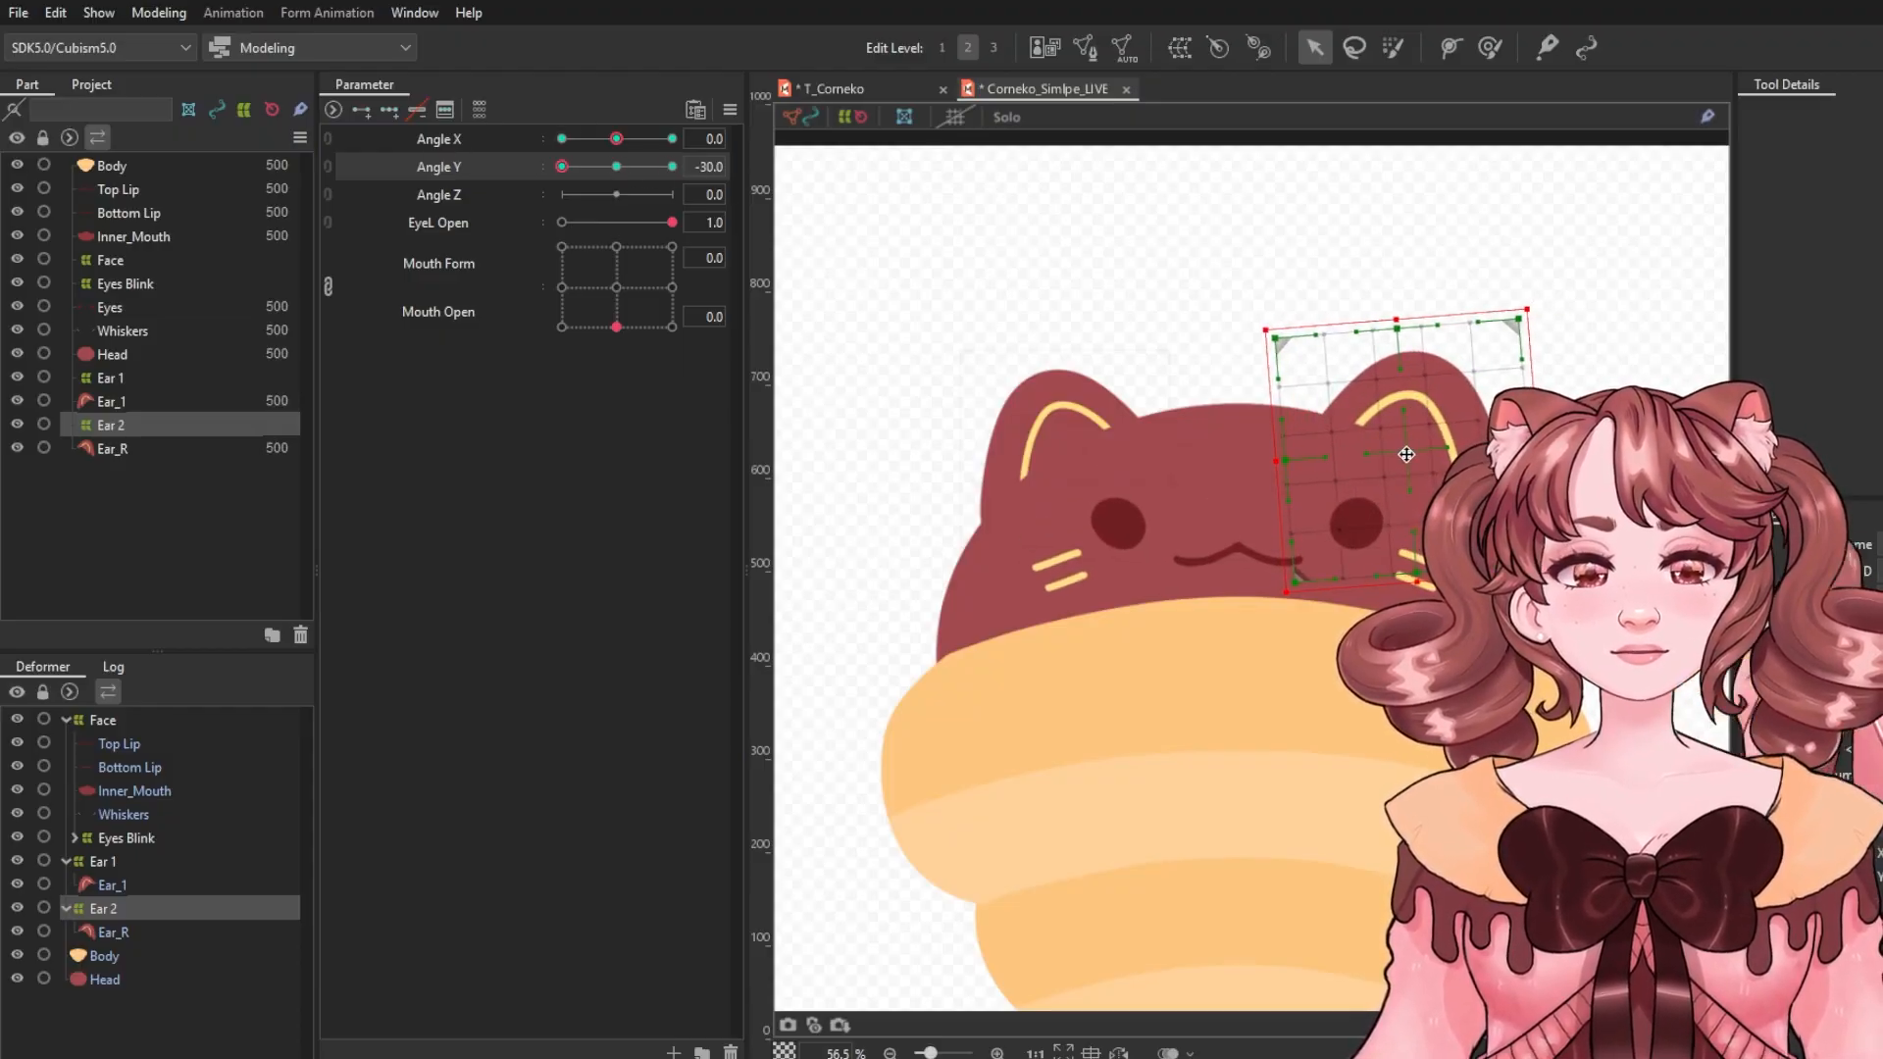
{"action": "left_click_drag", "start_coordinate": [1402, 414], "coordinate": [1403, 449]}
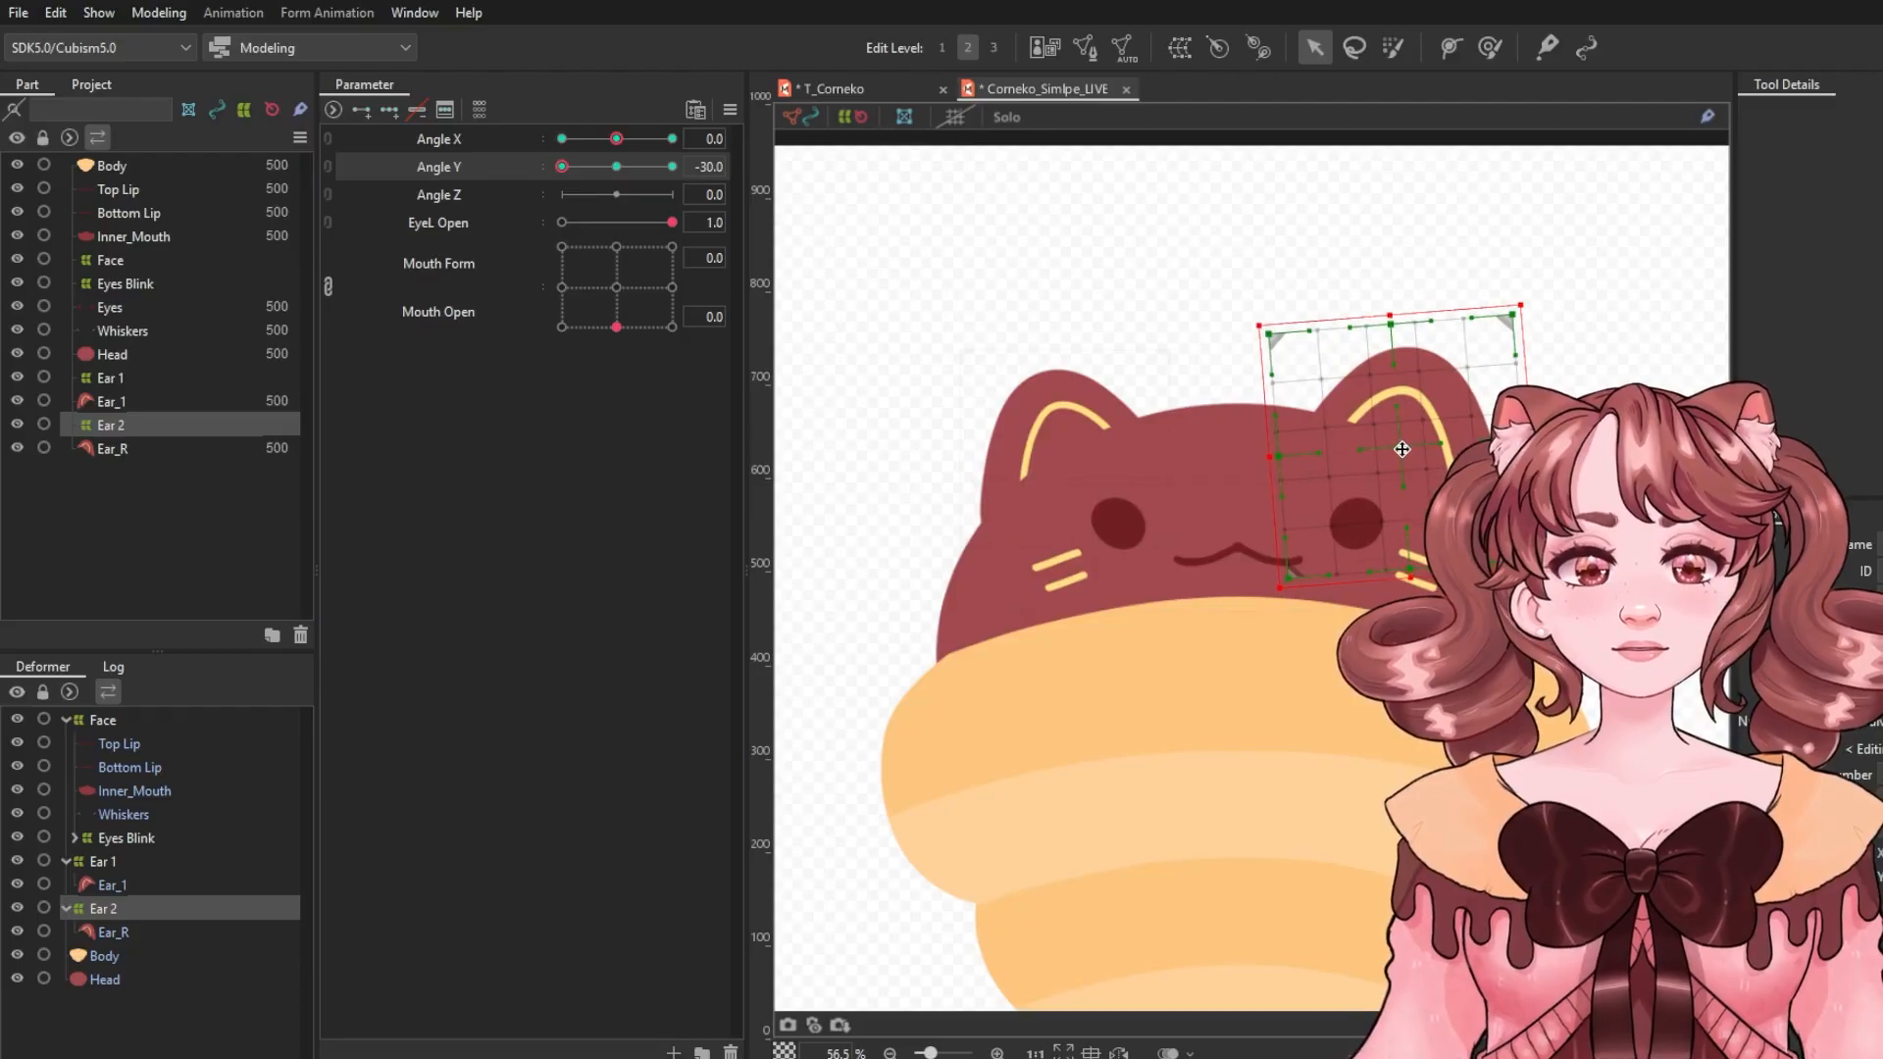
{"action": "left_click_drag", "start_coordinate": [1537, 304], "coordinate": [1526, 314]}
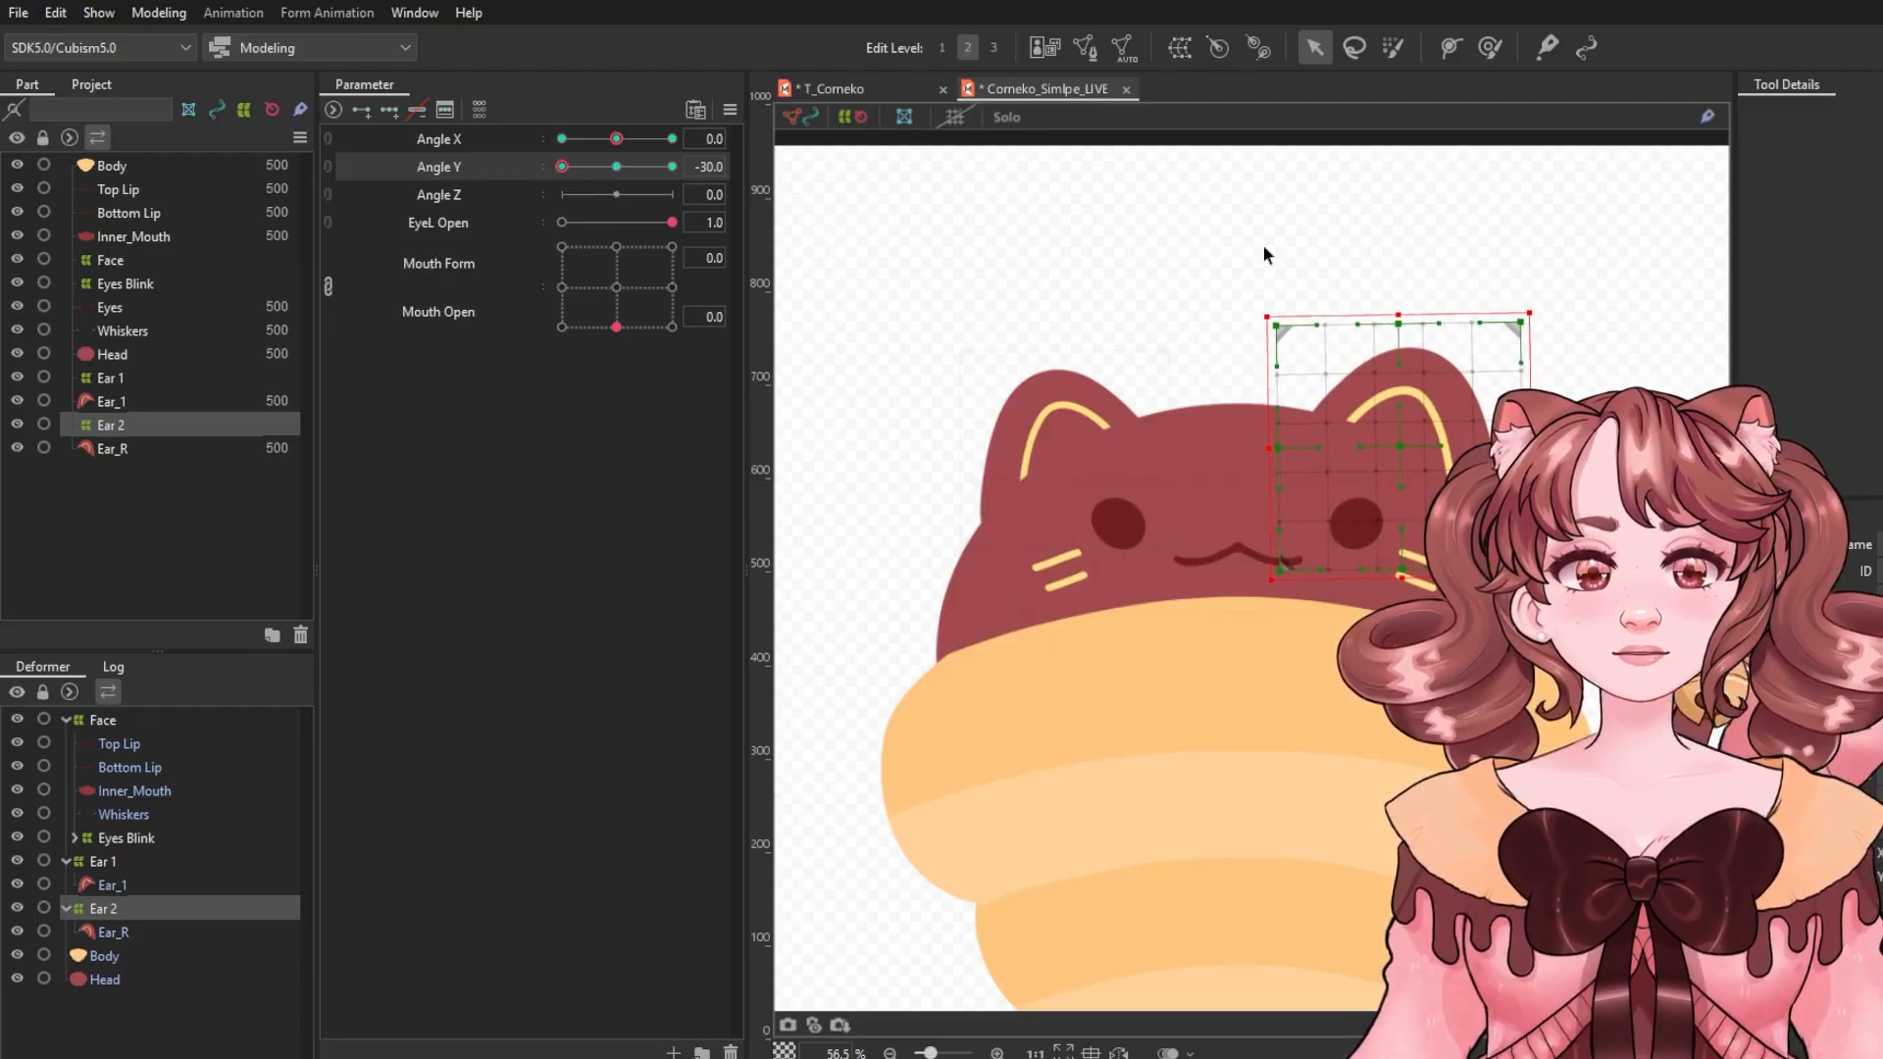
{"action": "left_click", "coordinate": [671, 166]}
{"action": "left_click", "coordinate": [616, 167]}
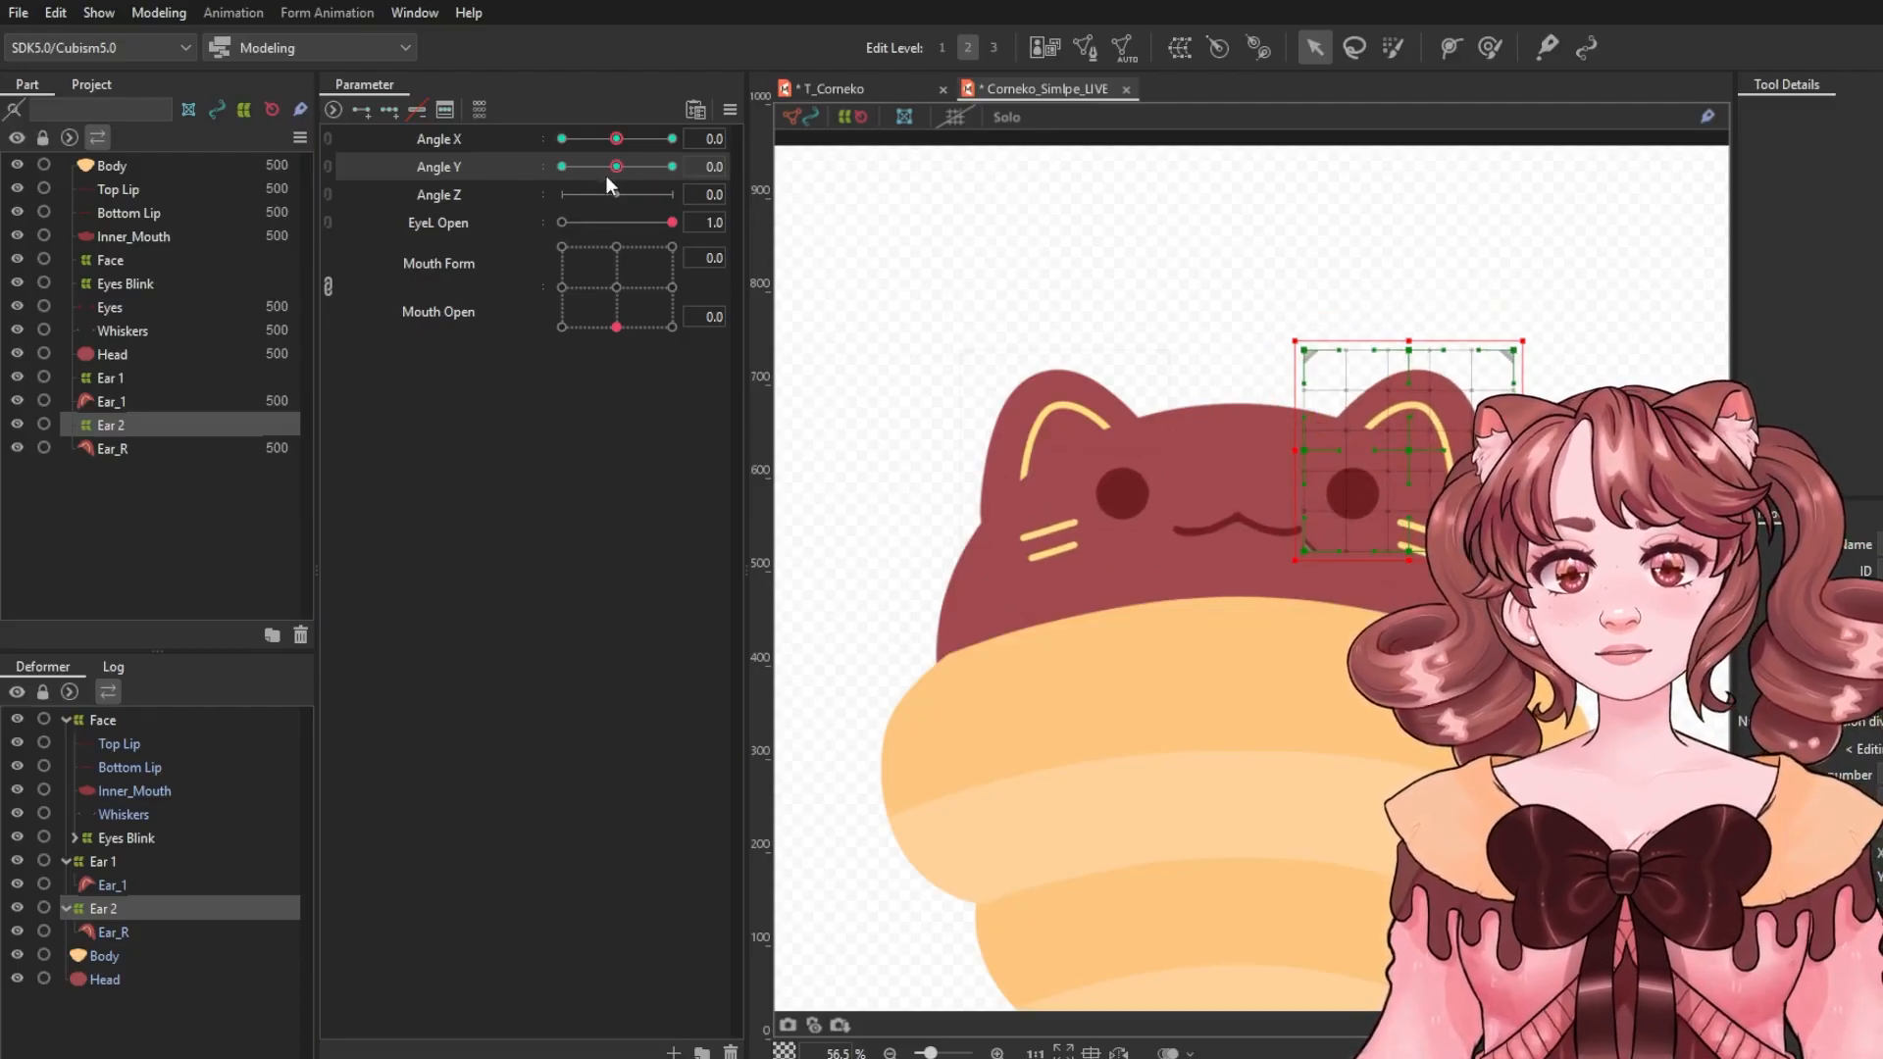
Select the Ear 1 deformer and rotate it for Angle Y -30.0 and 30.0, then reset Angle Y to 0.
{"action": "left_click", "coordinate": [104, 861]}
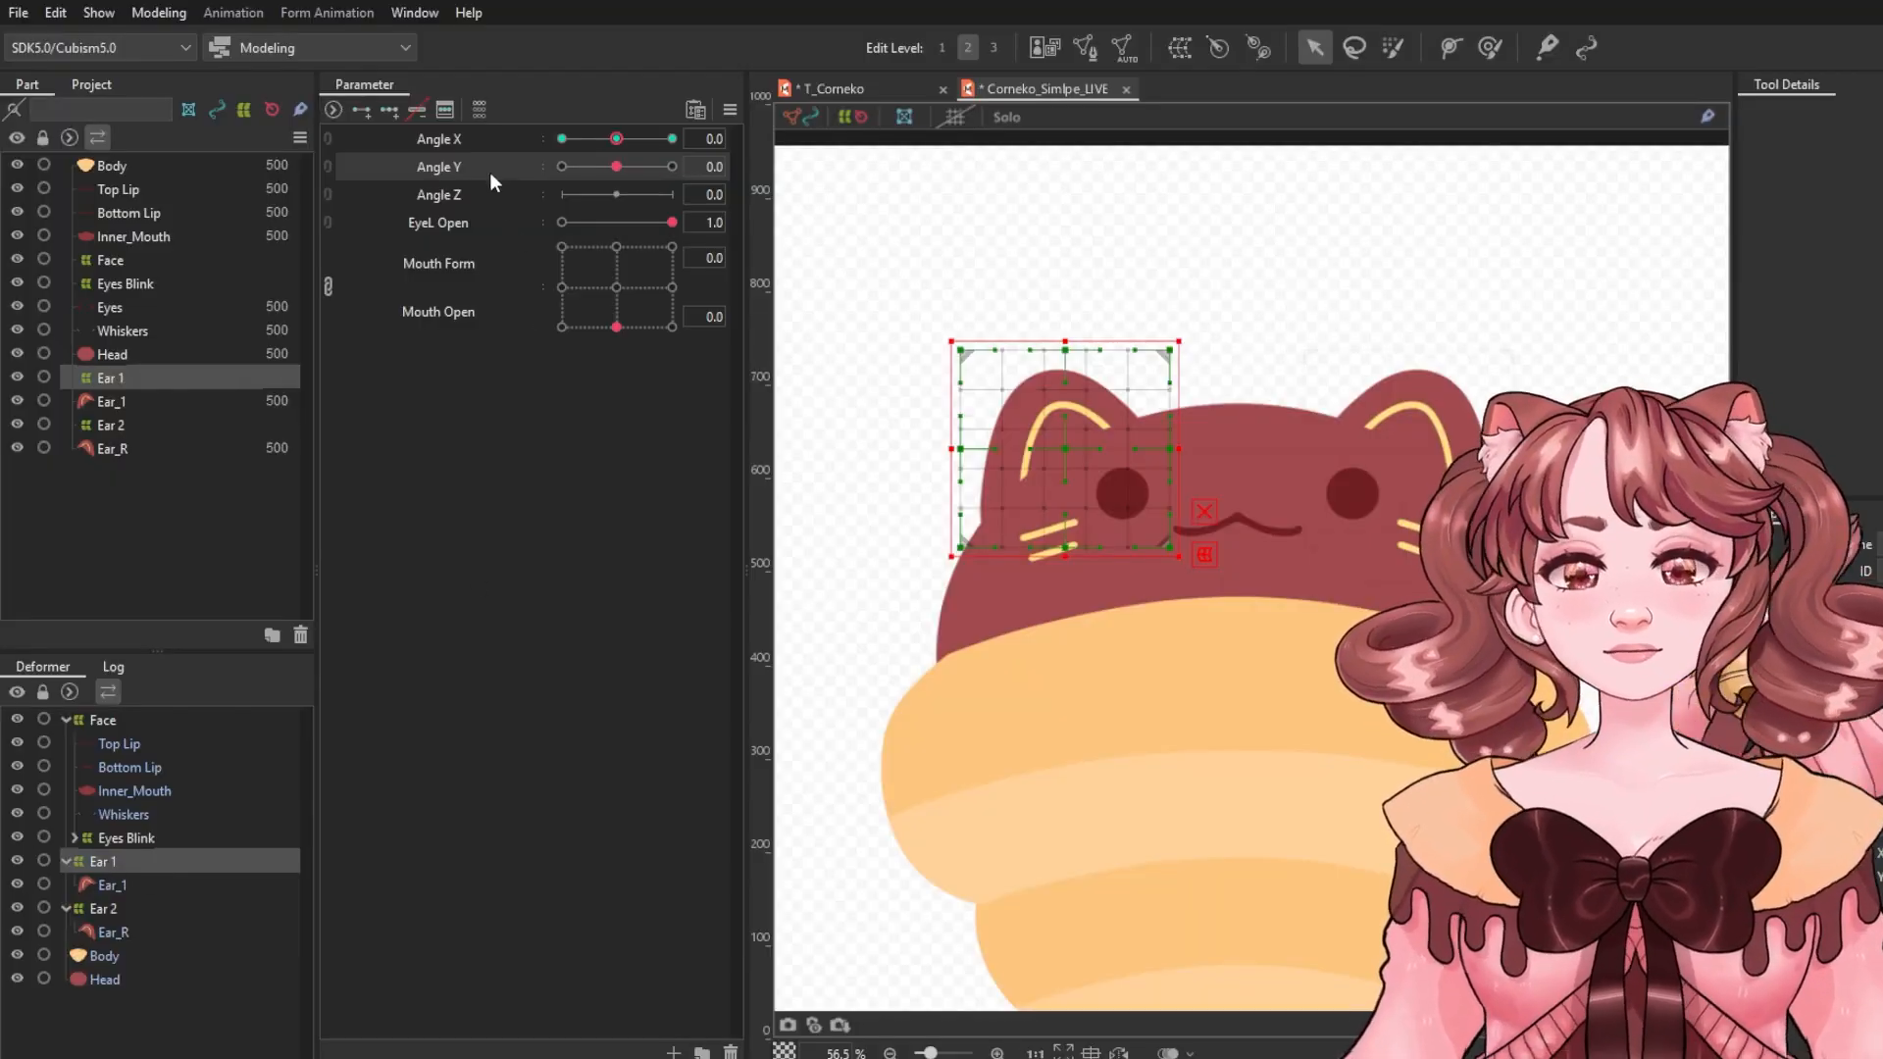
{"action": "left_click", "coordinate": [390, 109]}
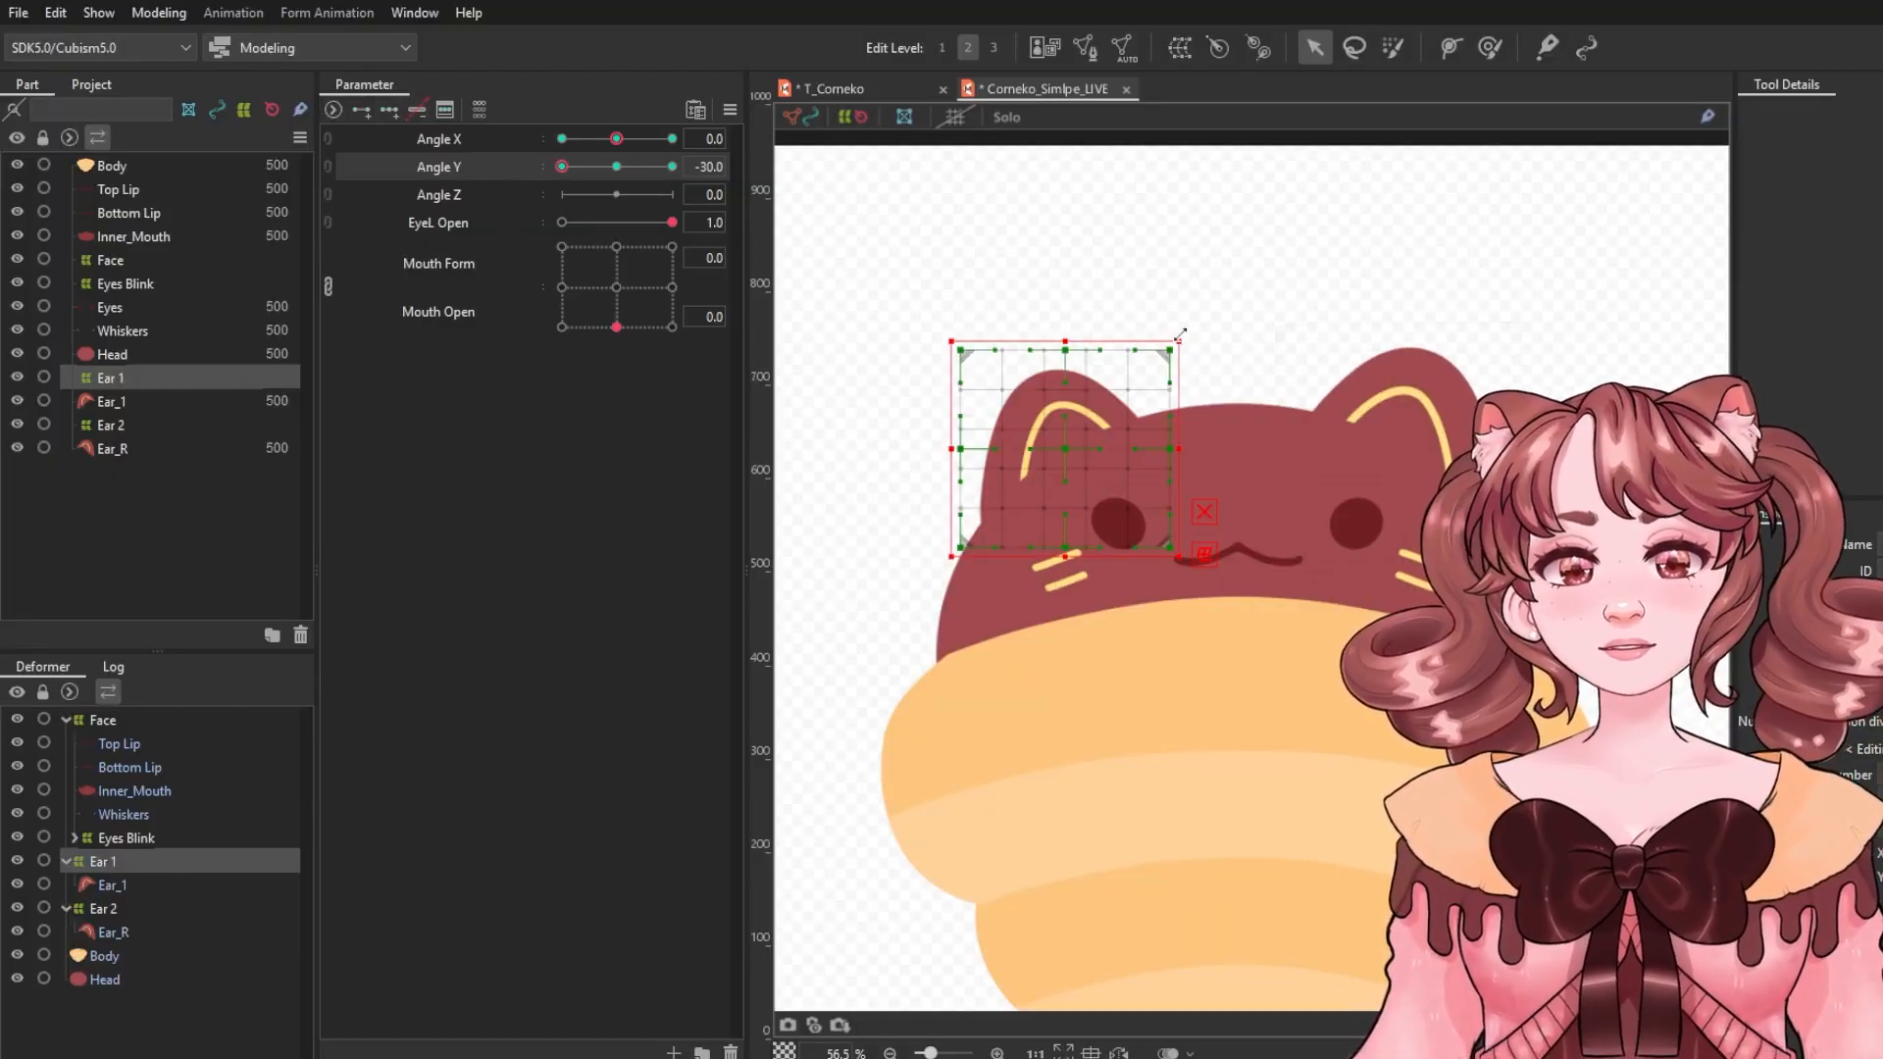
{"action": "left_click_drag", "start_coordinate": [1180, 334], "coordinate": [1218, 315]}
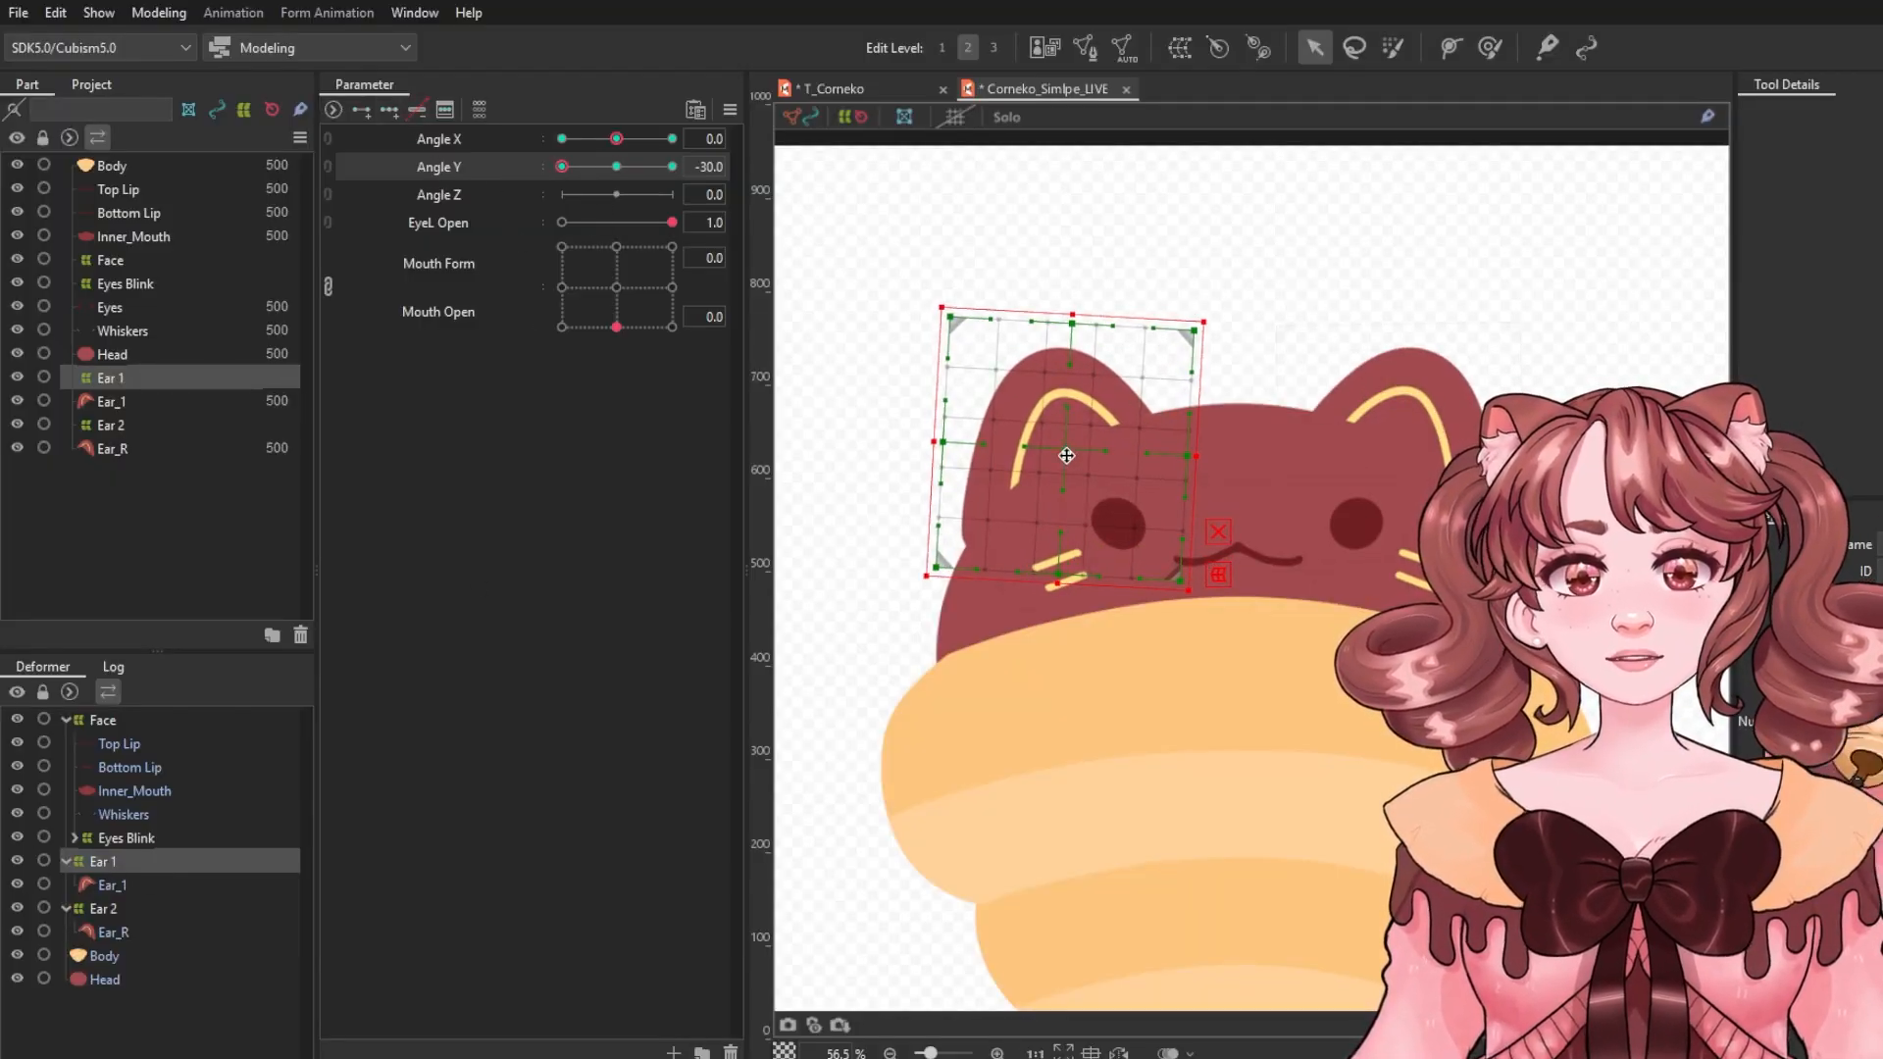
{"action": "left_click_drag", "start_coordinate": [561, 167], "coordinate": [672, 166]}
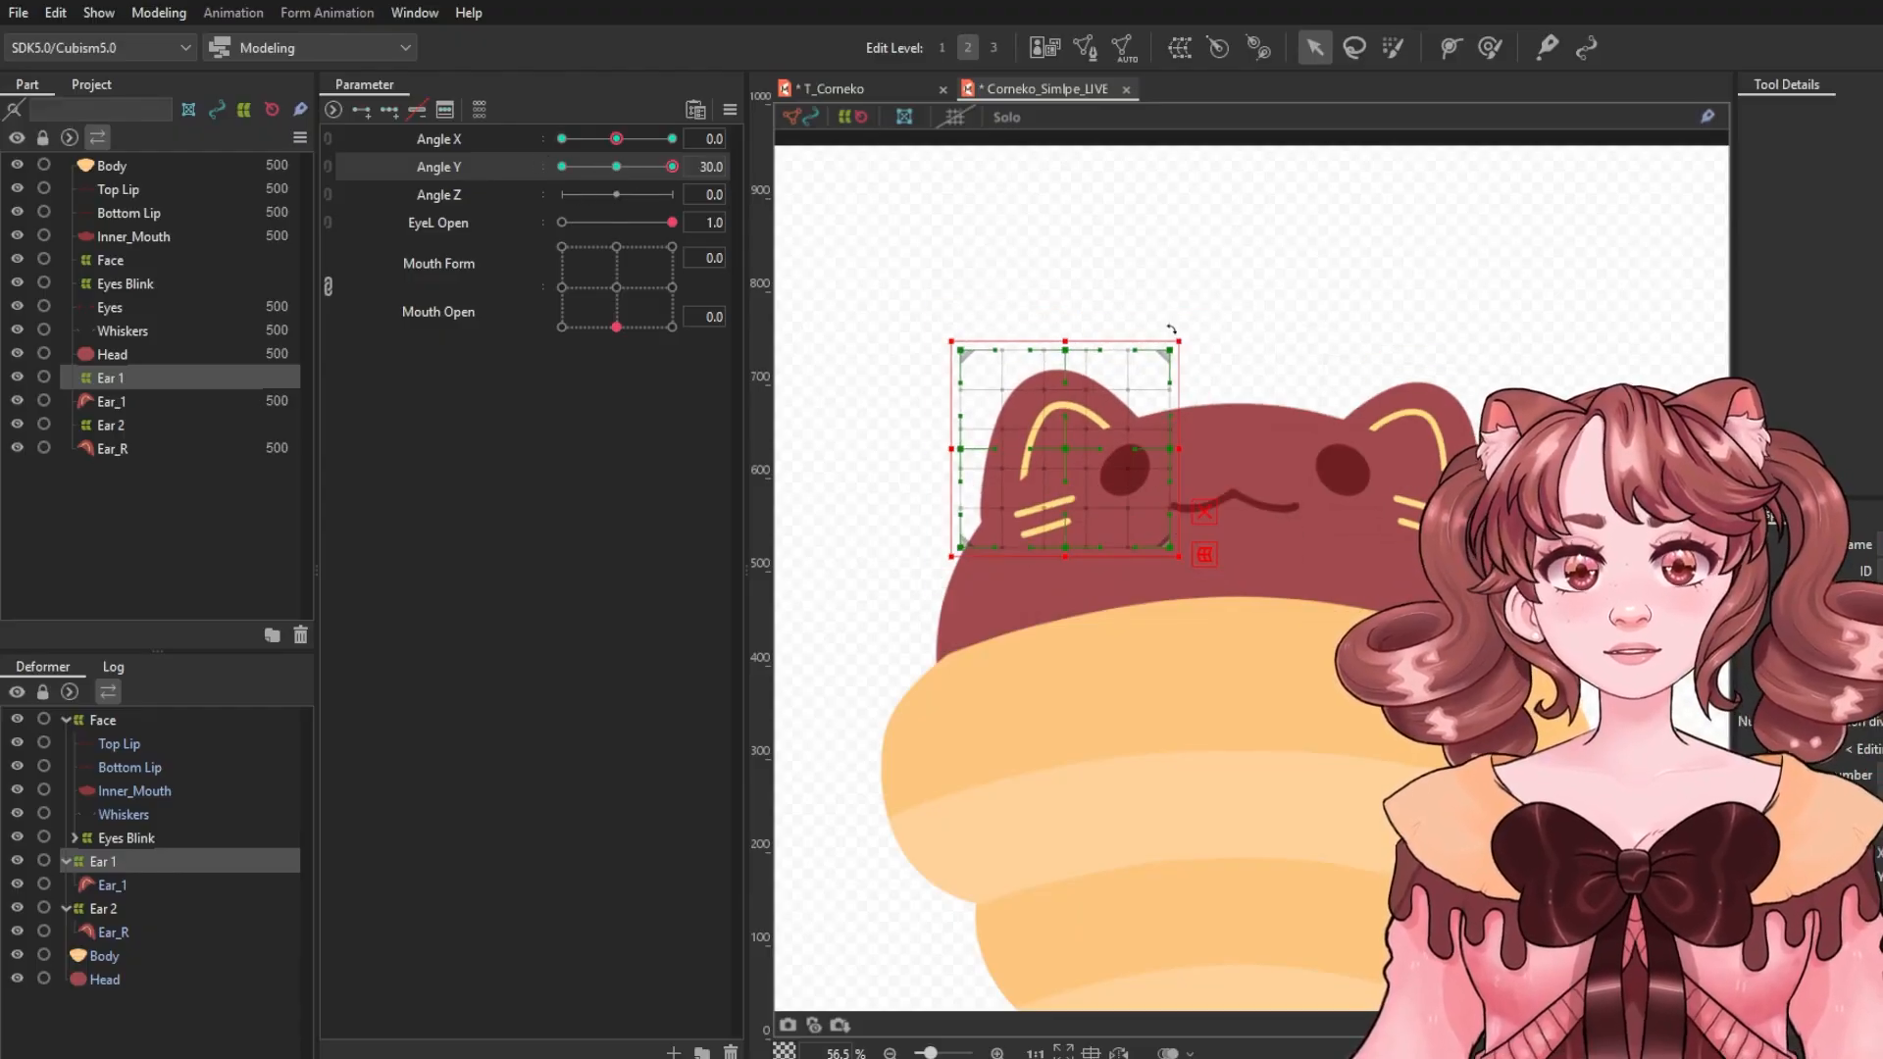
{"action": "mouse_move", "coordinate": [1171, 331]}
{"action": "left_mouse_down"}
{"action": "mouse_move", "coordinate": [1129, 374]}
{"action": "mouse_move", "coordinate": [1169, 348]}
{"action": "left_mouse_up"}
{"action": "left_click_drag", "start_coordinate": [1052, 445], "coordinate": [1053, 446]}
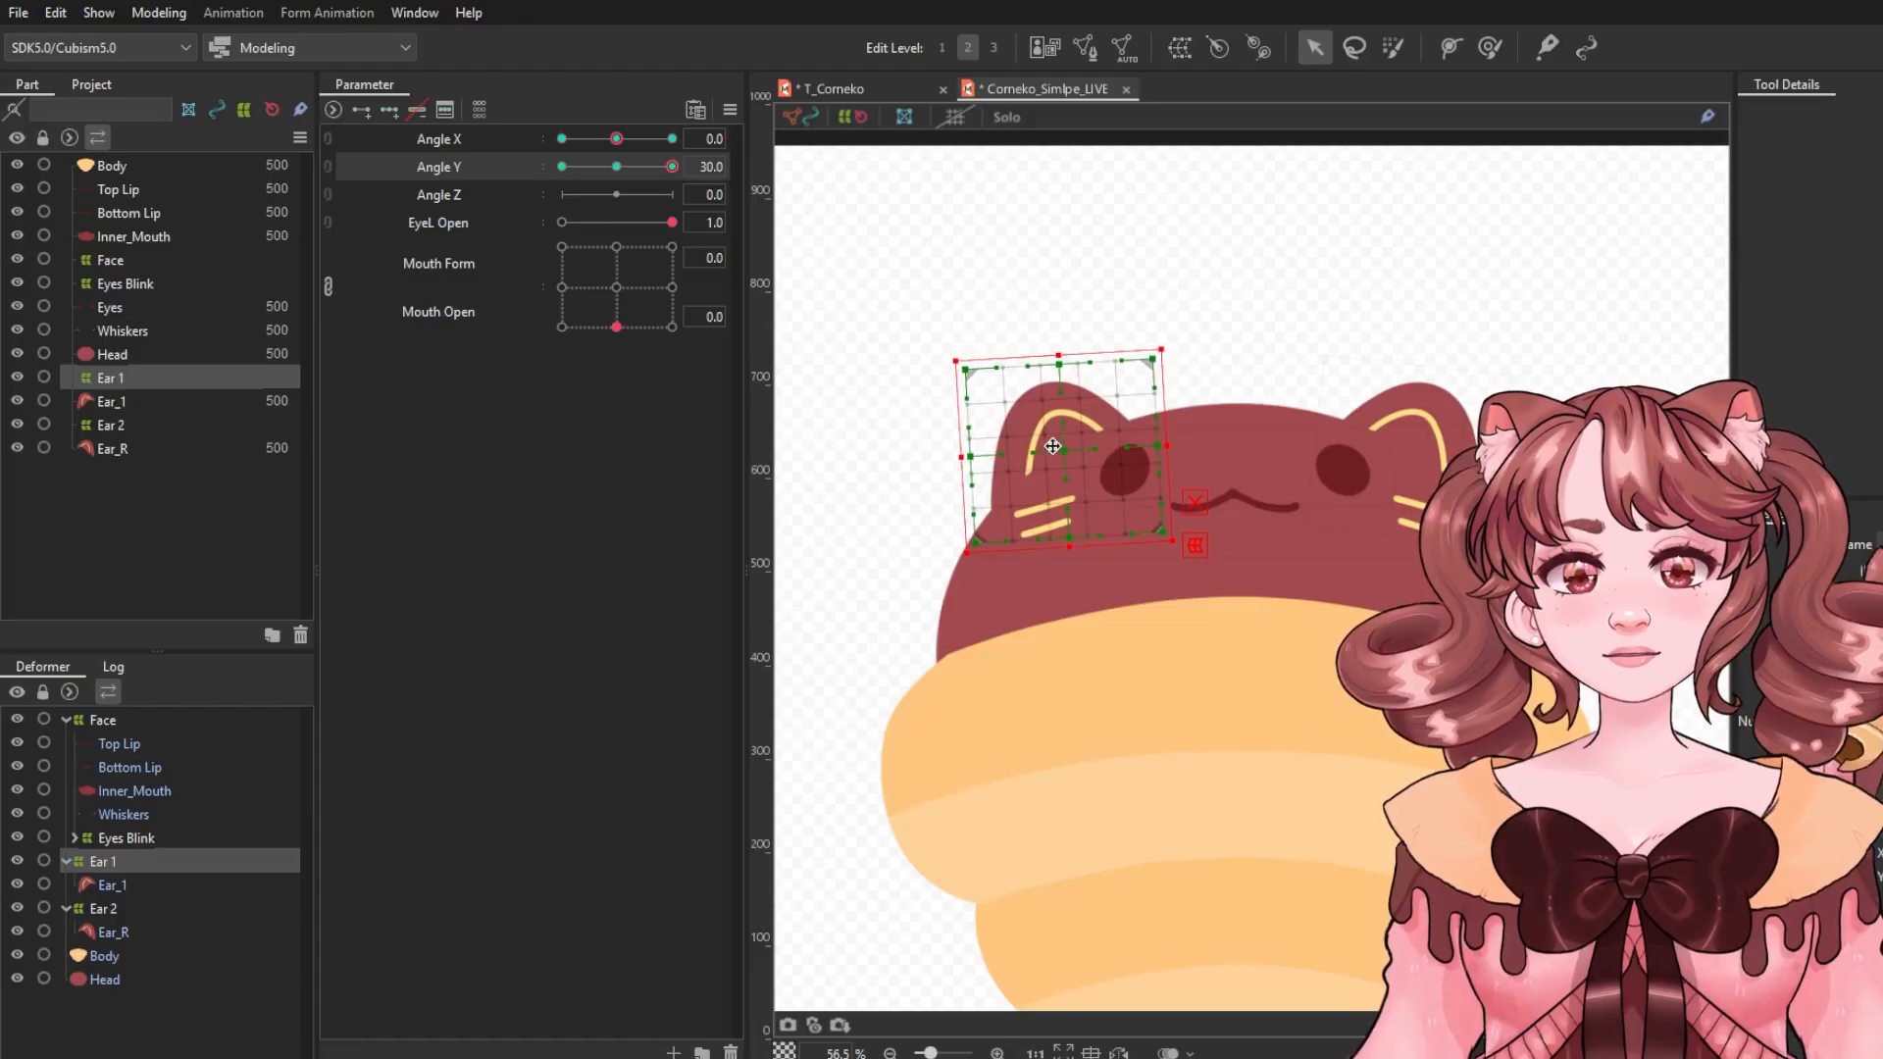
{"action": "mouse_move", "coordinate": [616, 168]}
{"action": "left_mouse_down"}
{"action": "mouse_move", "coordinate": [469, 161]}
{"action": "mouse_move", "coordinate": [633, 171]}
{"action": "mouse_move", "coordinate": [421, 157]}
{"action": "mouse_move", "coordinate": [619, 185]}
{"action": "left_mouse_up"}
Combine Angle X and Angle Y into a 2D parameter and synthesize corners for the Ear 1 deformer.
{"action": "left_click", "coordinate": [331, 139]}
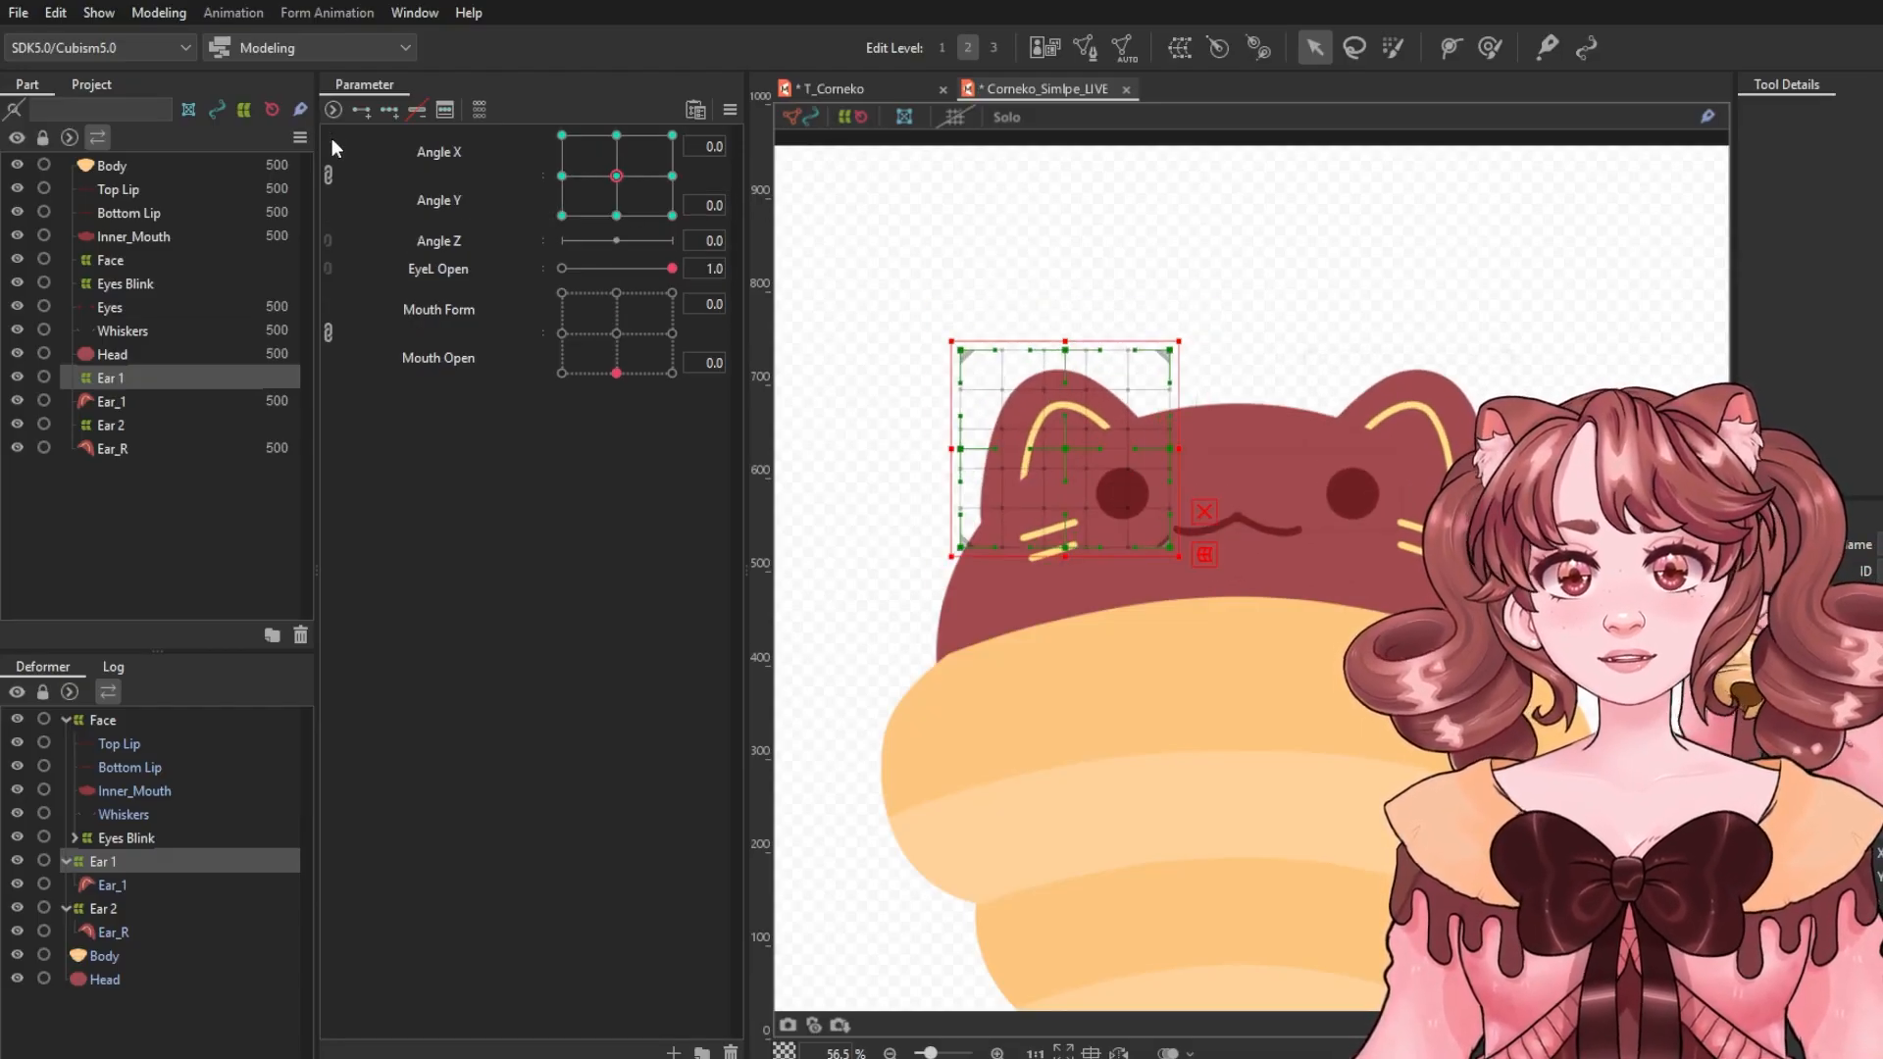
{"action": "left_click", "coordinate": [731, 110]}
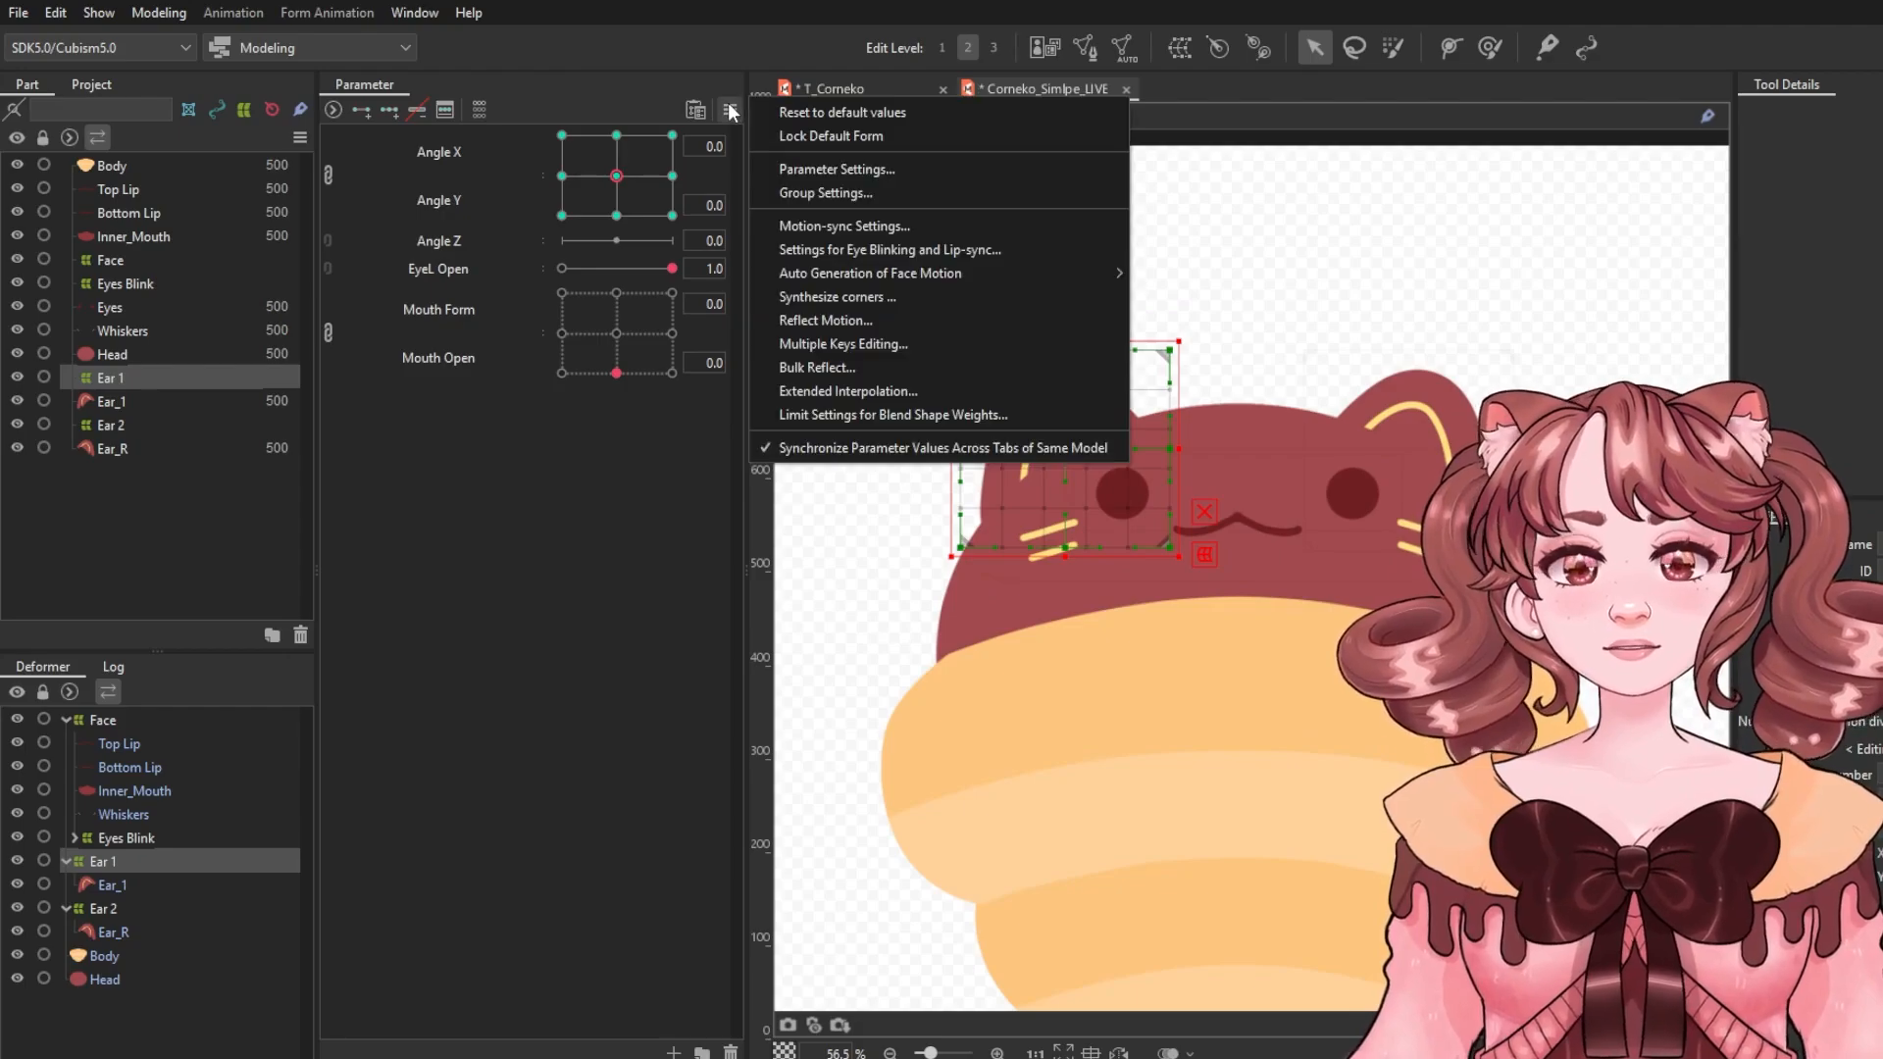
{"action": "left_click", "coordinate": [815, 293]}
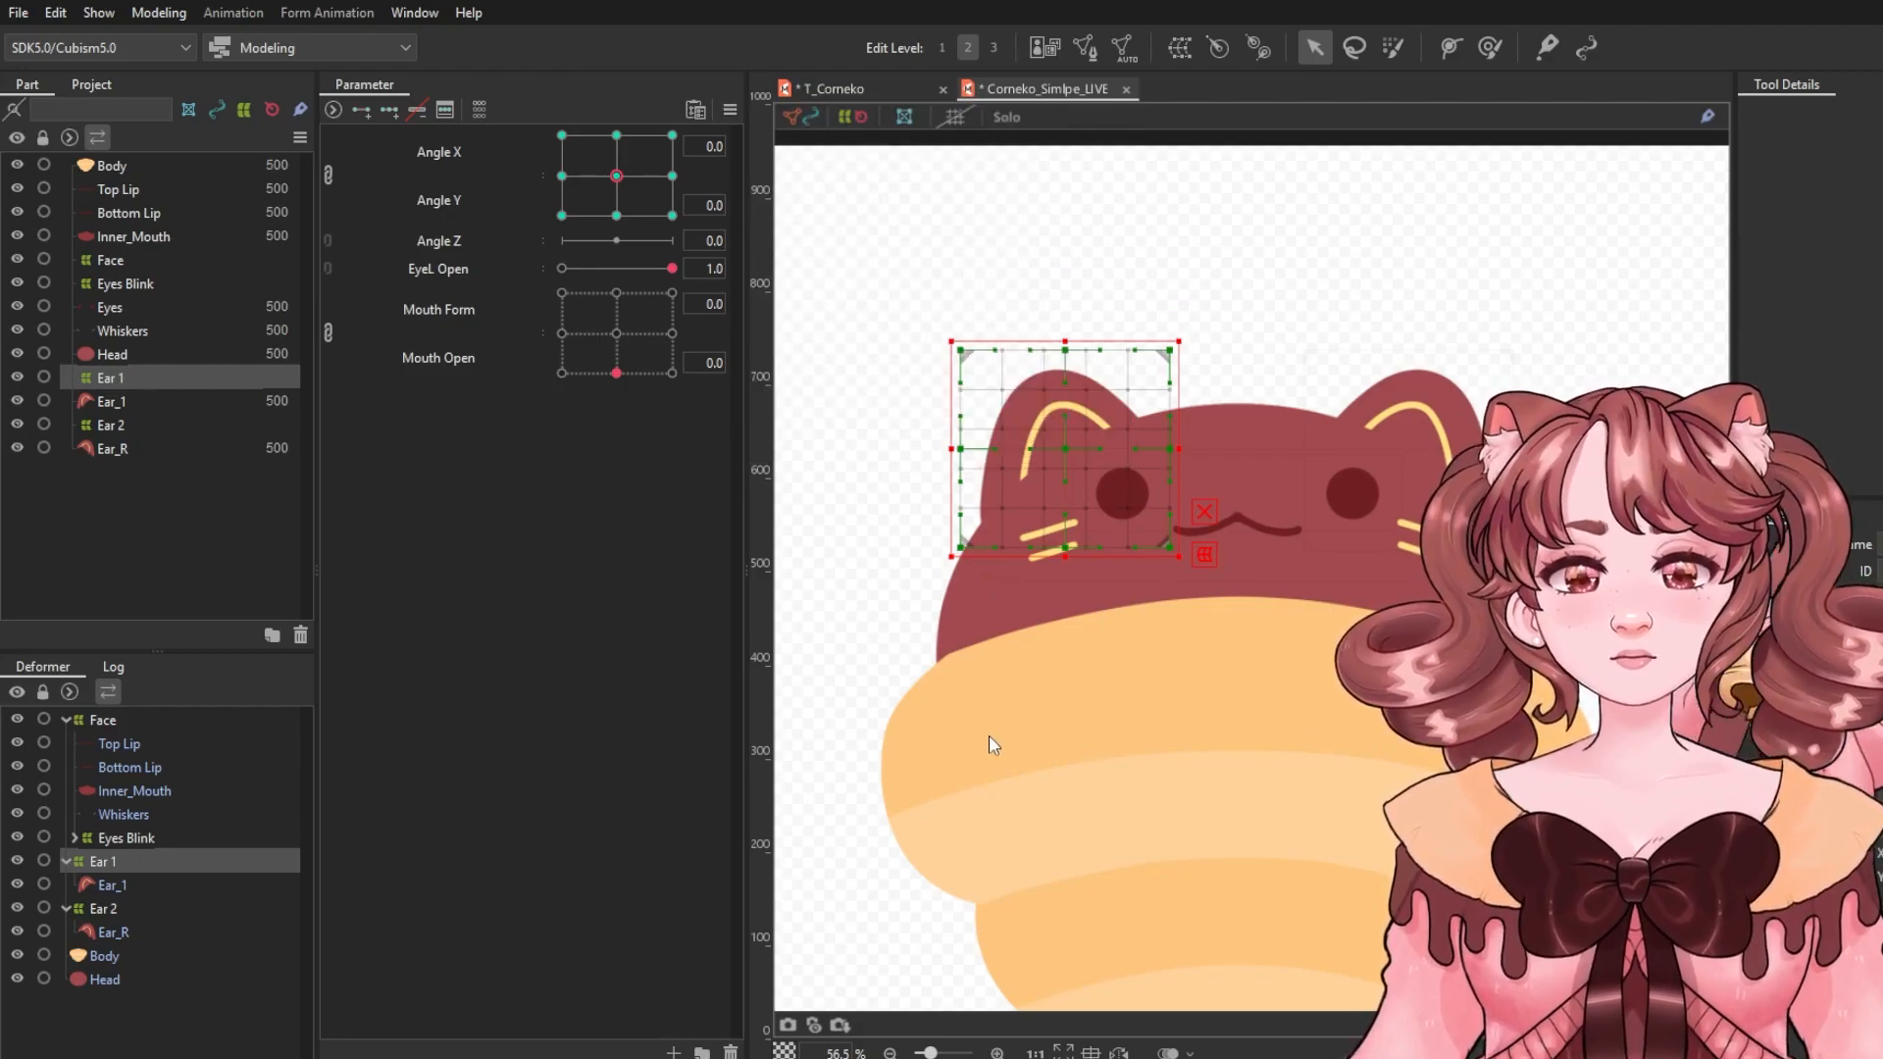
{"action": "mouse_move", "coordinate": [605, 200]}
{"action": "left_mouse_down"}
{"action": "mouse_move", "coordinate": [569, 143]}
{"action": "mouse_move", "coordinate": [645, 93]}
{"action": "mouse_move", "coordinate": [631, 199]}
{"action": "mouse_move", "coordinate": [617, 176]}
{"action": "left_mouse_up"}
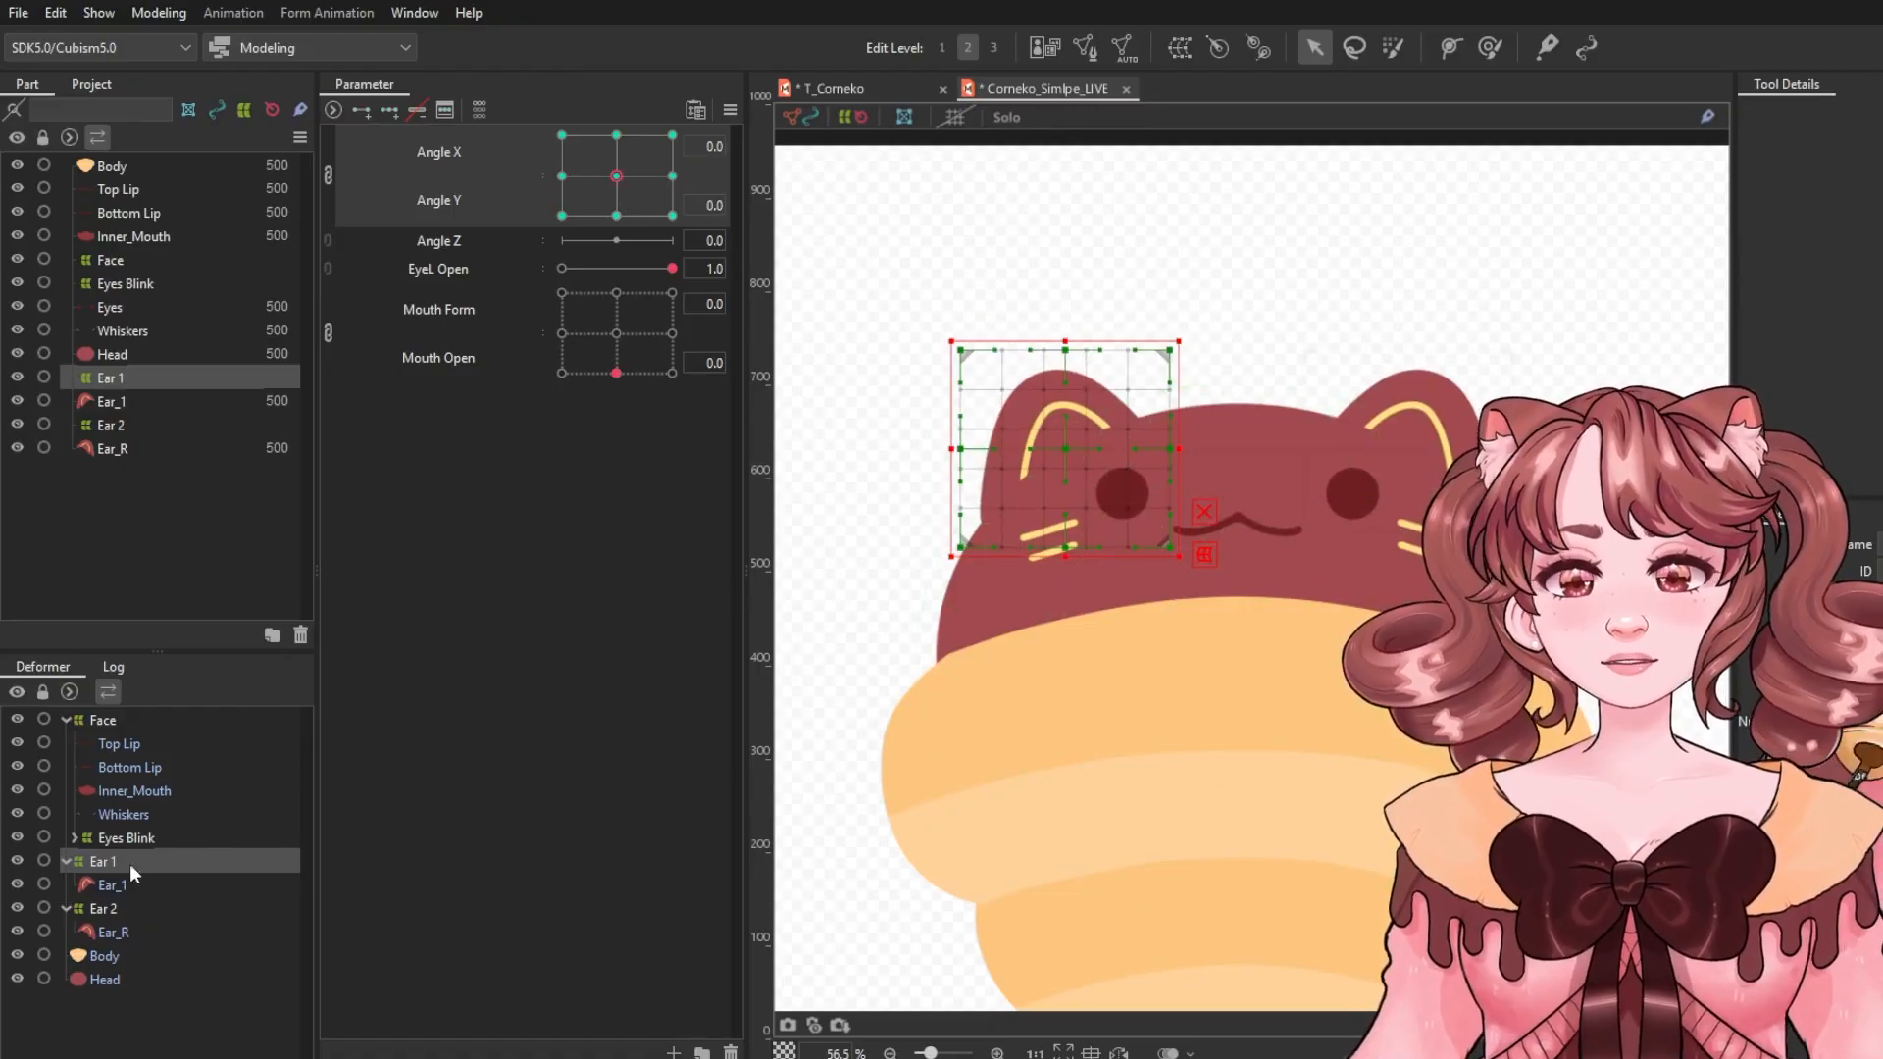
Select the Ear 2 deformer and synthesize its Angle X / Angle Y corners.
{"action": "left_click", "coordinate": [144, 912]}
{"action": "left_click", "coordinate": [730, 112]}
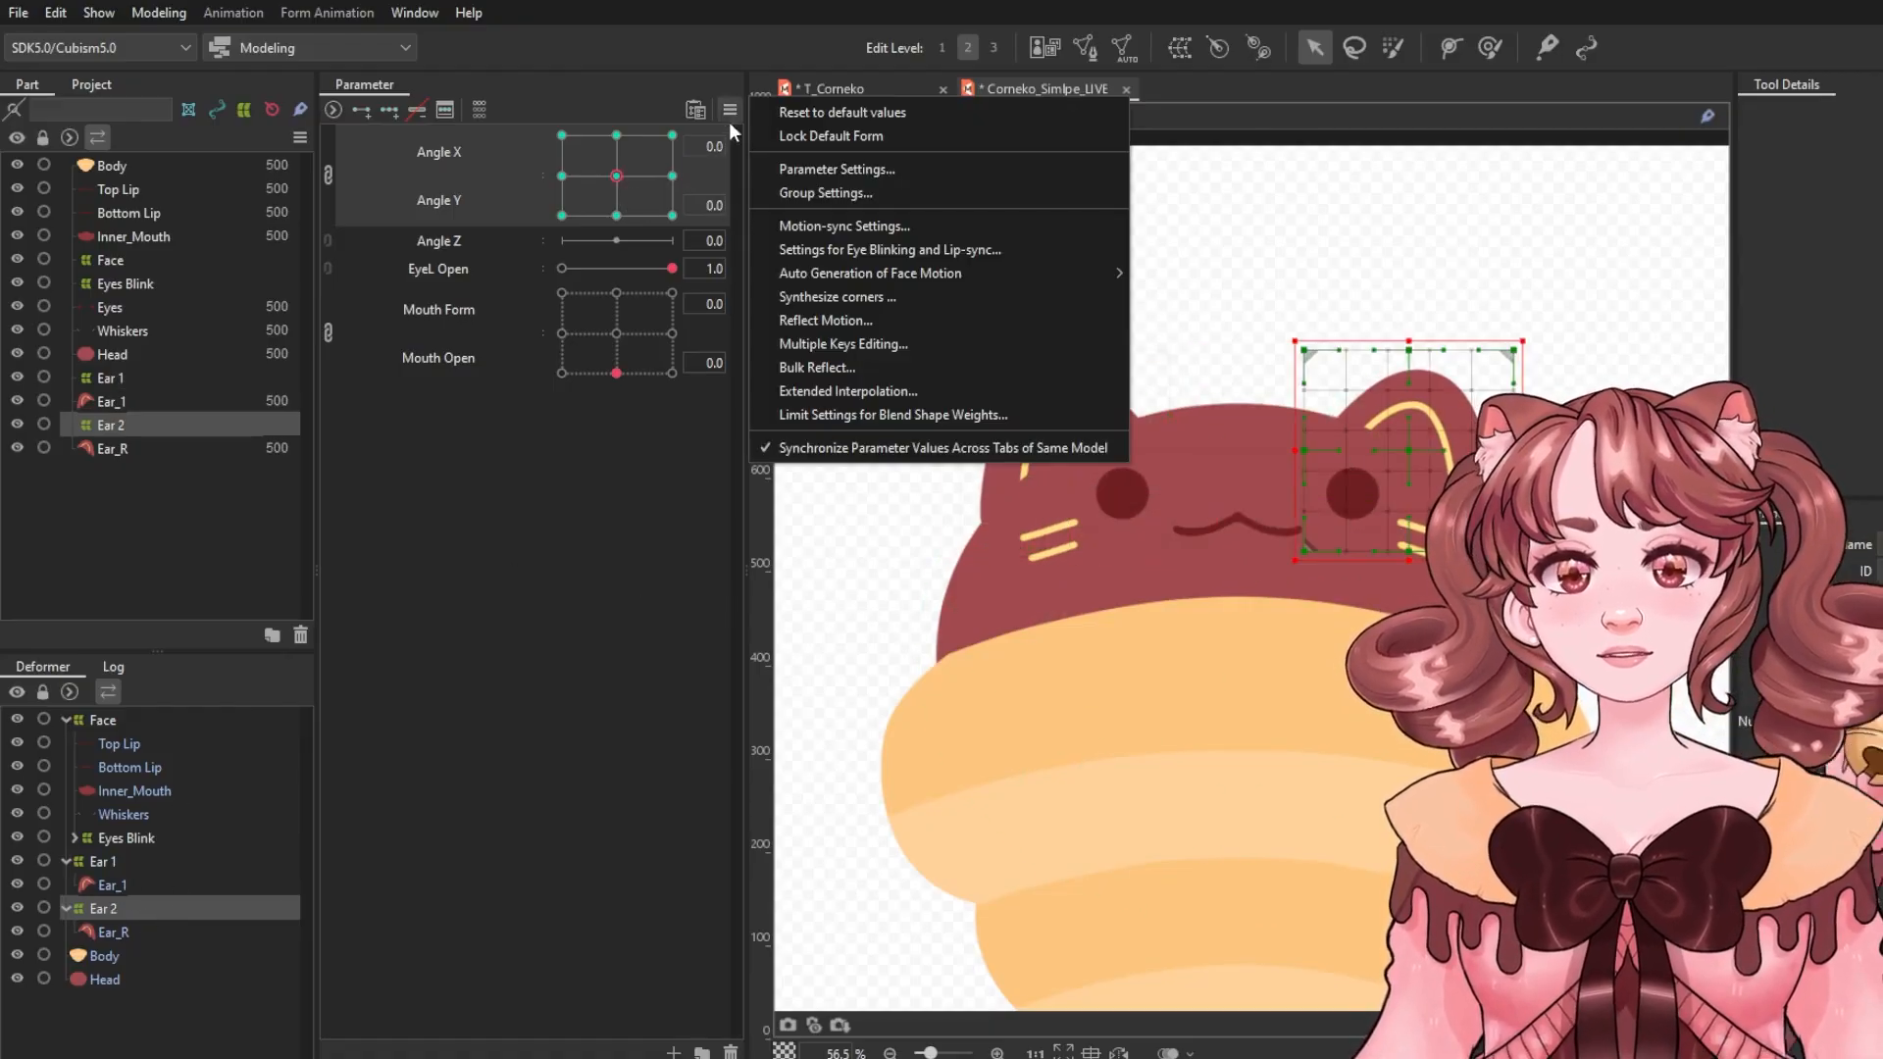
{"action": "left_click", "coordinate": [809, 296]}
{"action": "mouse_move", "coordinate": [616, 175]}
{"action": "left_mouse_down"}
{"action": "mouse_move", "coordinate": [601, 258]}
{"action": "mouse_move", "coordinate": [648, 197]}
{"action": "mouse_move", "coordinate": [616, 134]}
{"action": "mouse_move", "coordinate": [616, 176]}
{"action": "left_mouse_up"}
{"action": "scroll", "coordinate": [1174, 366], "scroll_direction": "down", "scroll_amount": 2}
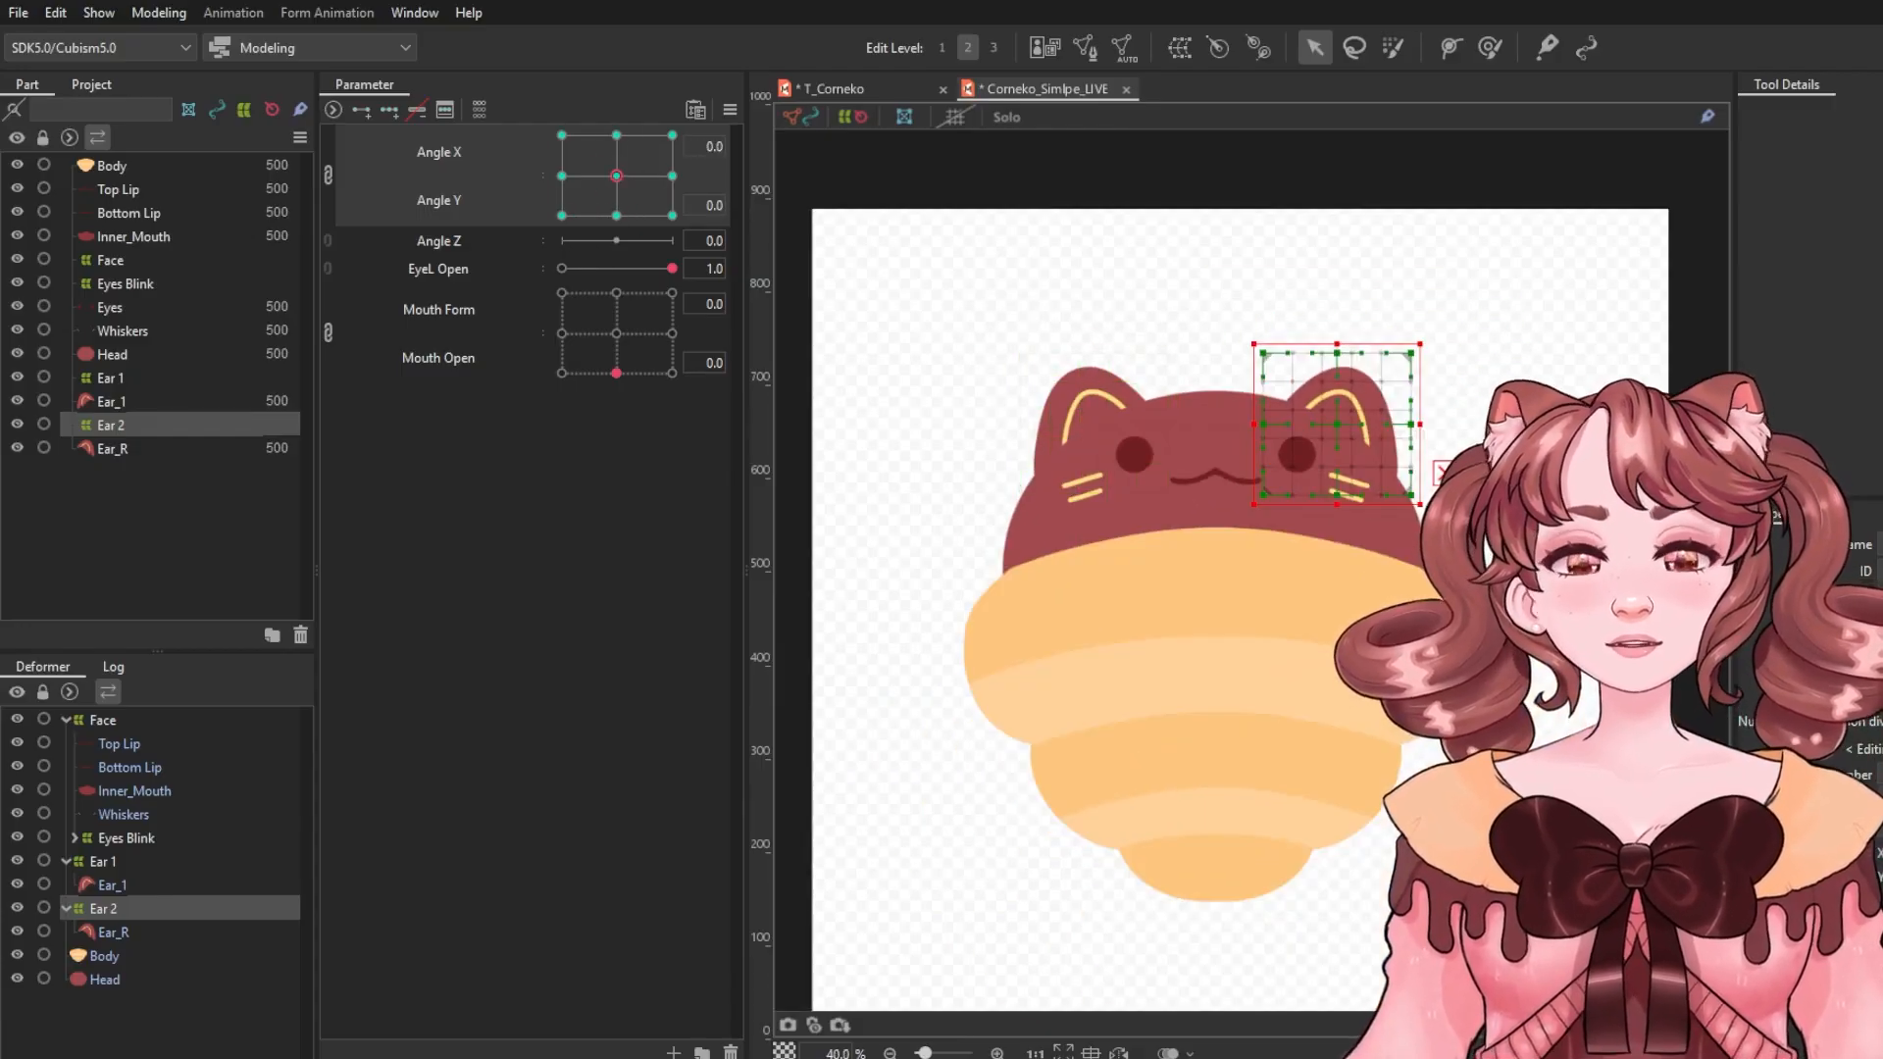
Select the Face, Ear 1 and Ear 2 deformers and wrap them in a new parent warp deformer named Bounce.
{"action": "left_click", "coordinate": [1521, 422]}
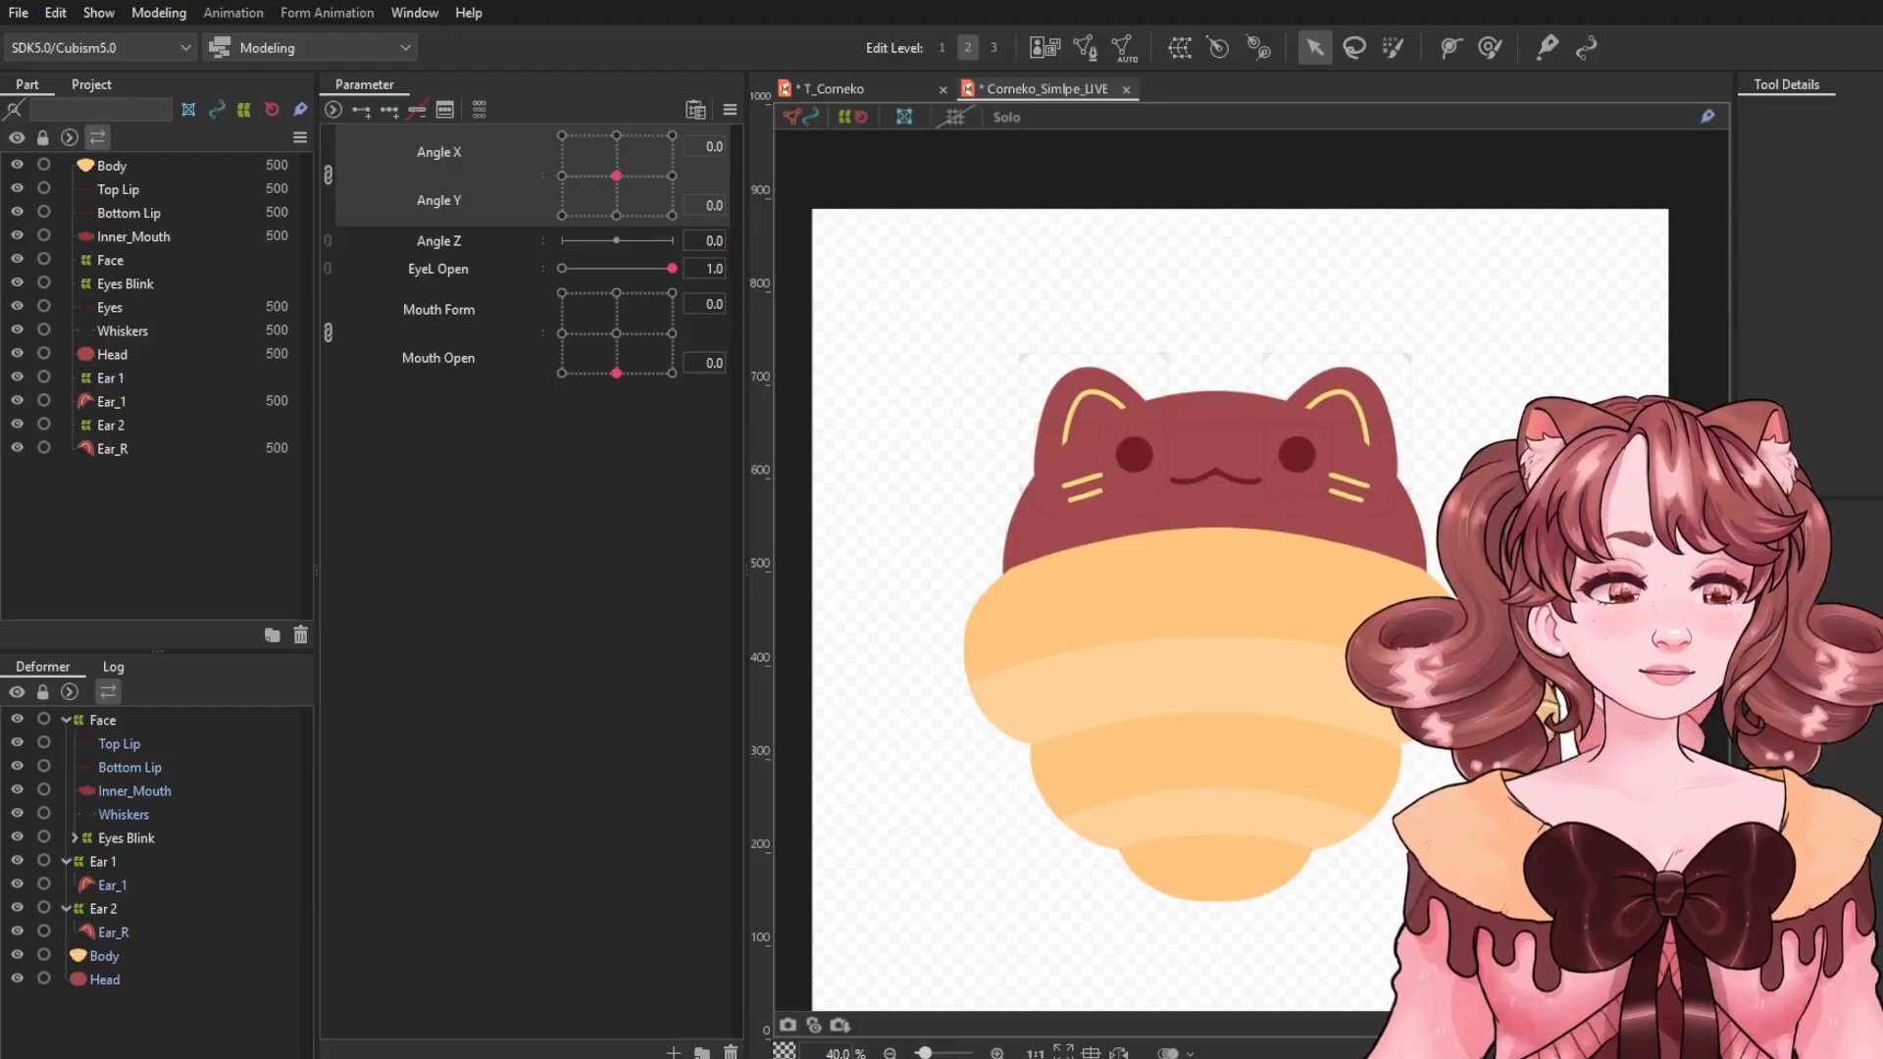
{"action": "left_click", "coordinate": [1226, 491]}
{"action": "left_click", "coordinate": [1220, 444]}
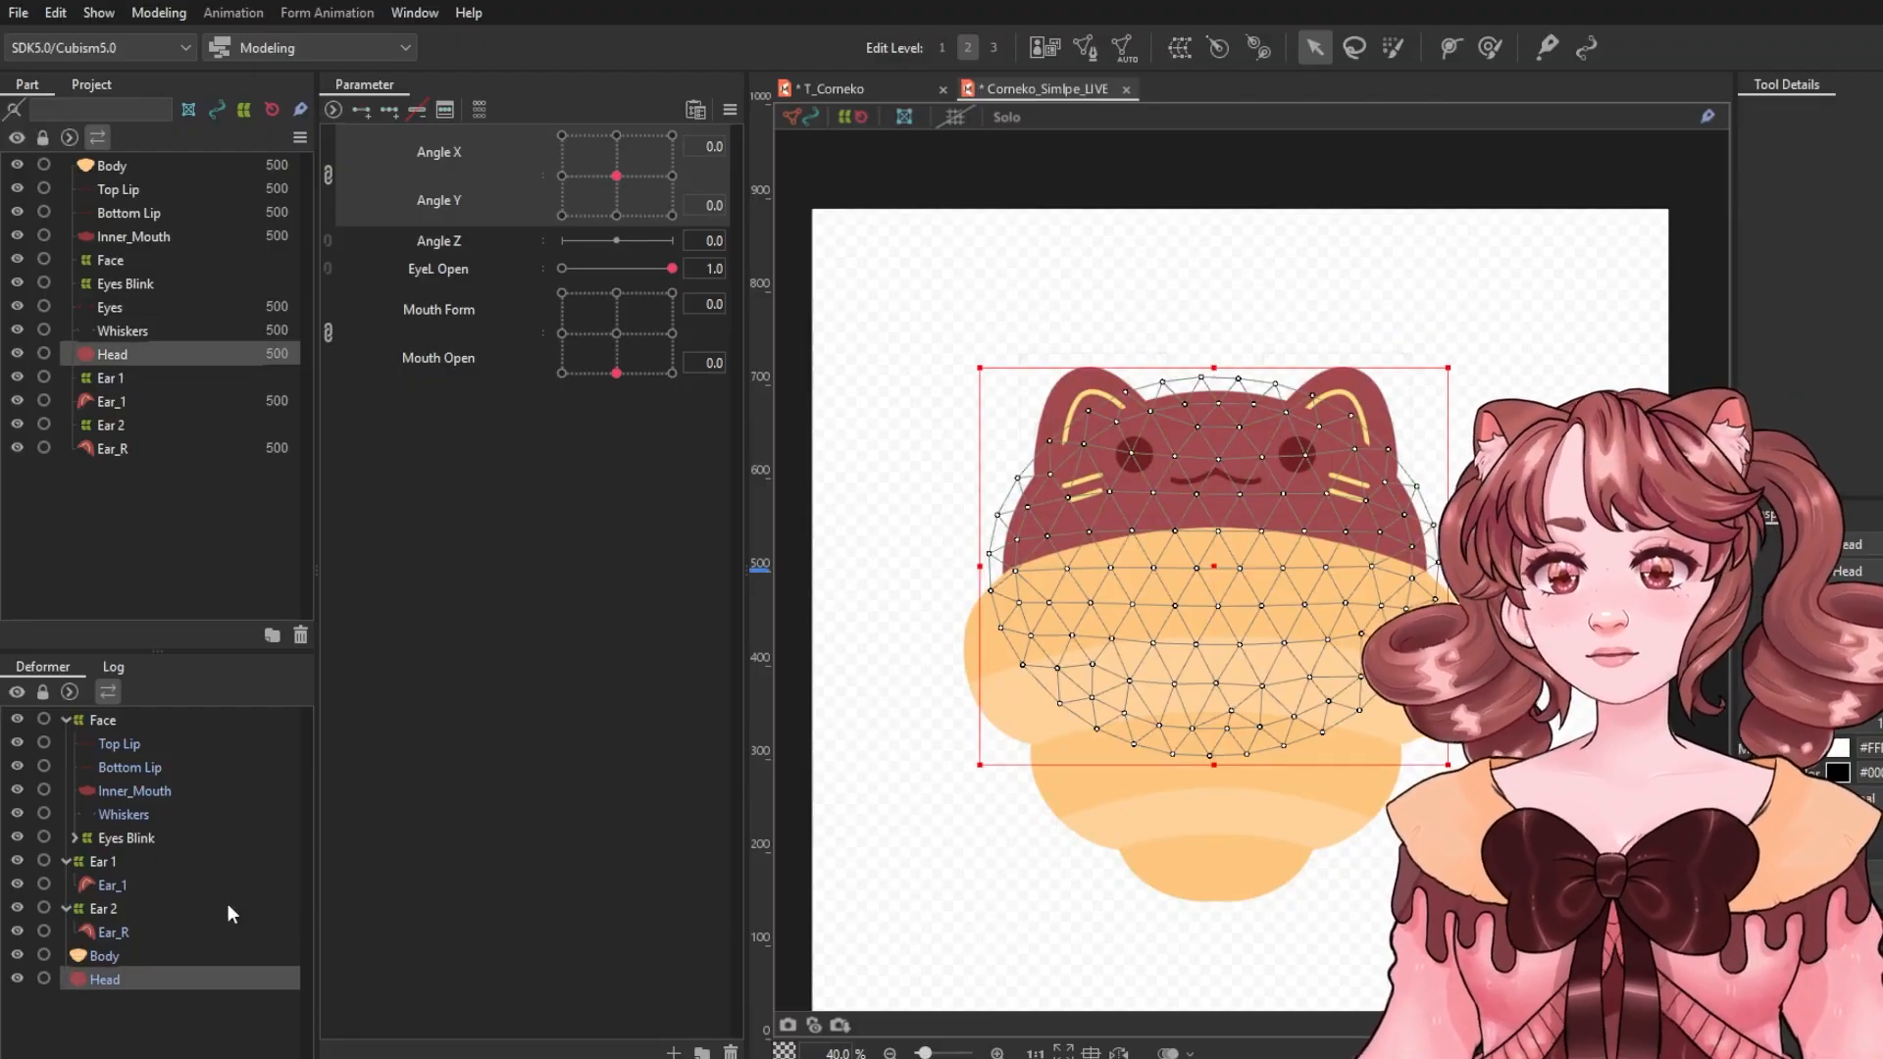
{"action": "left_click", "coordinate": [1531, 569]}
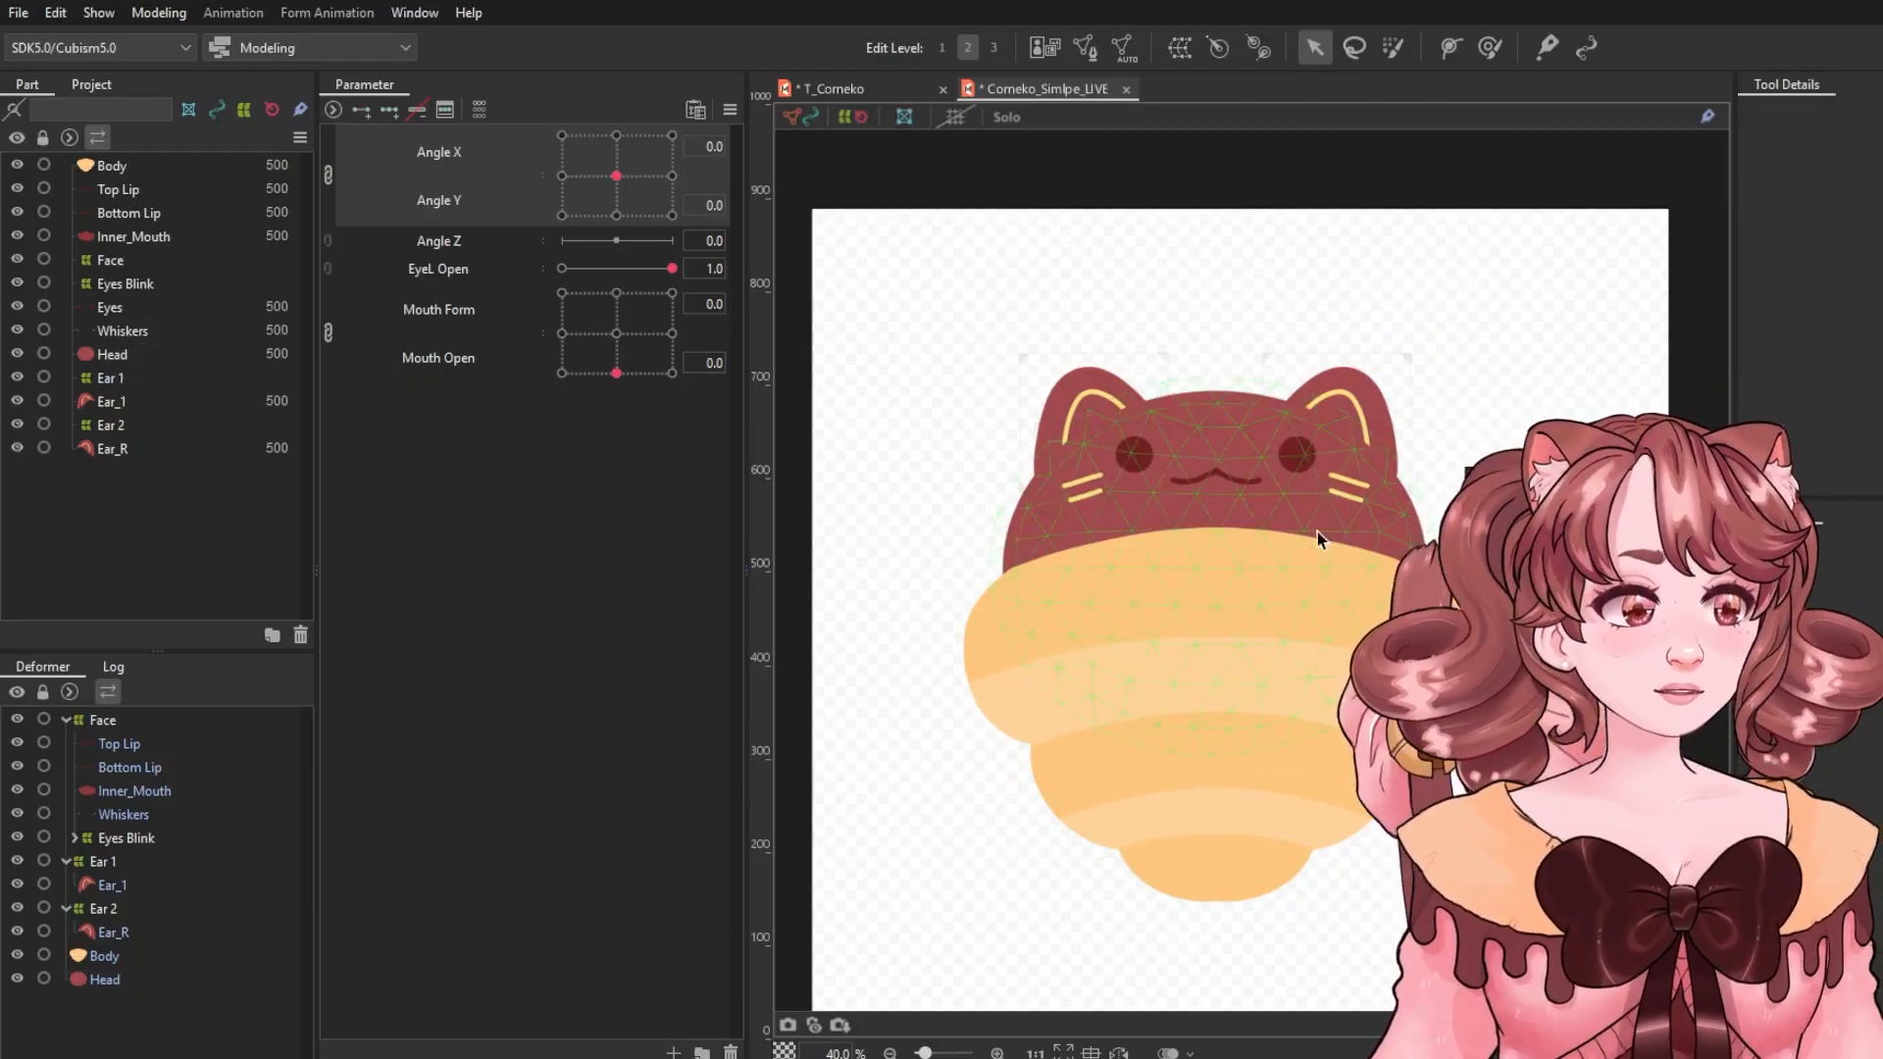
{"action": "left_click", "coordinate": [64, 906]}
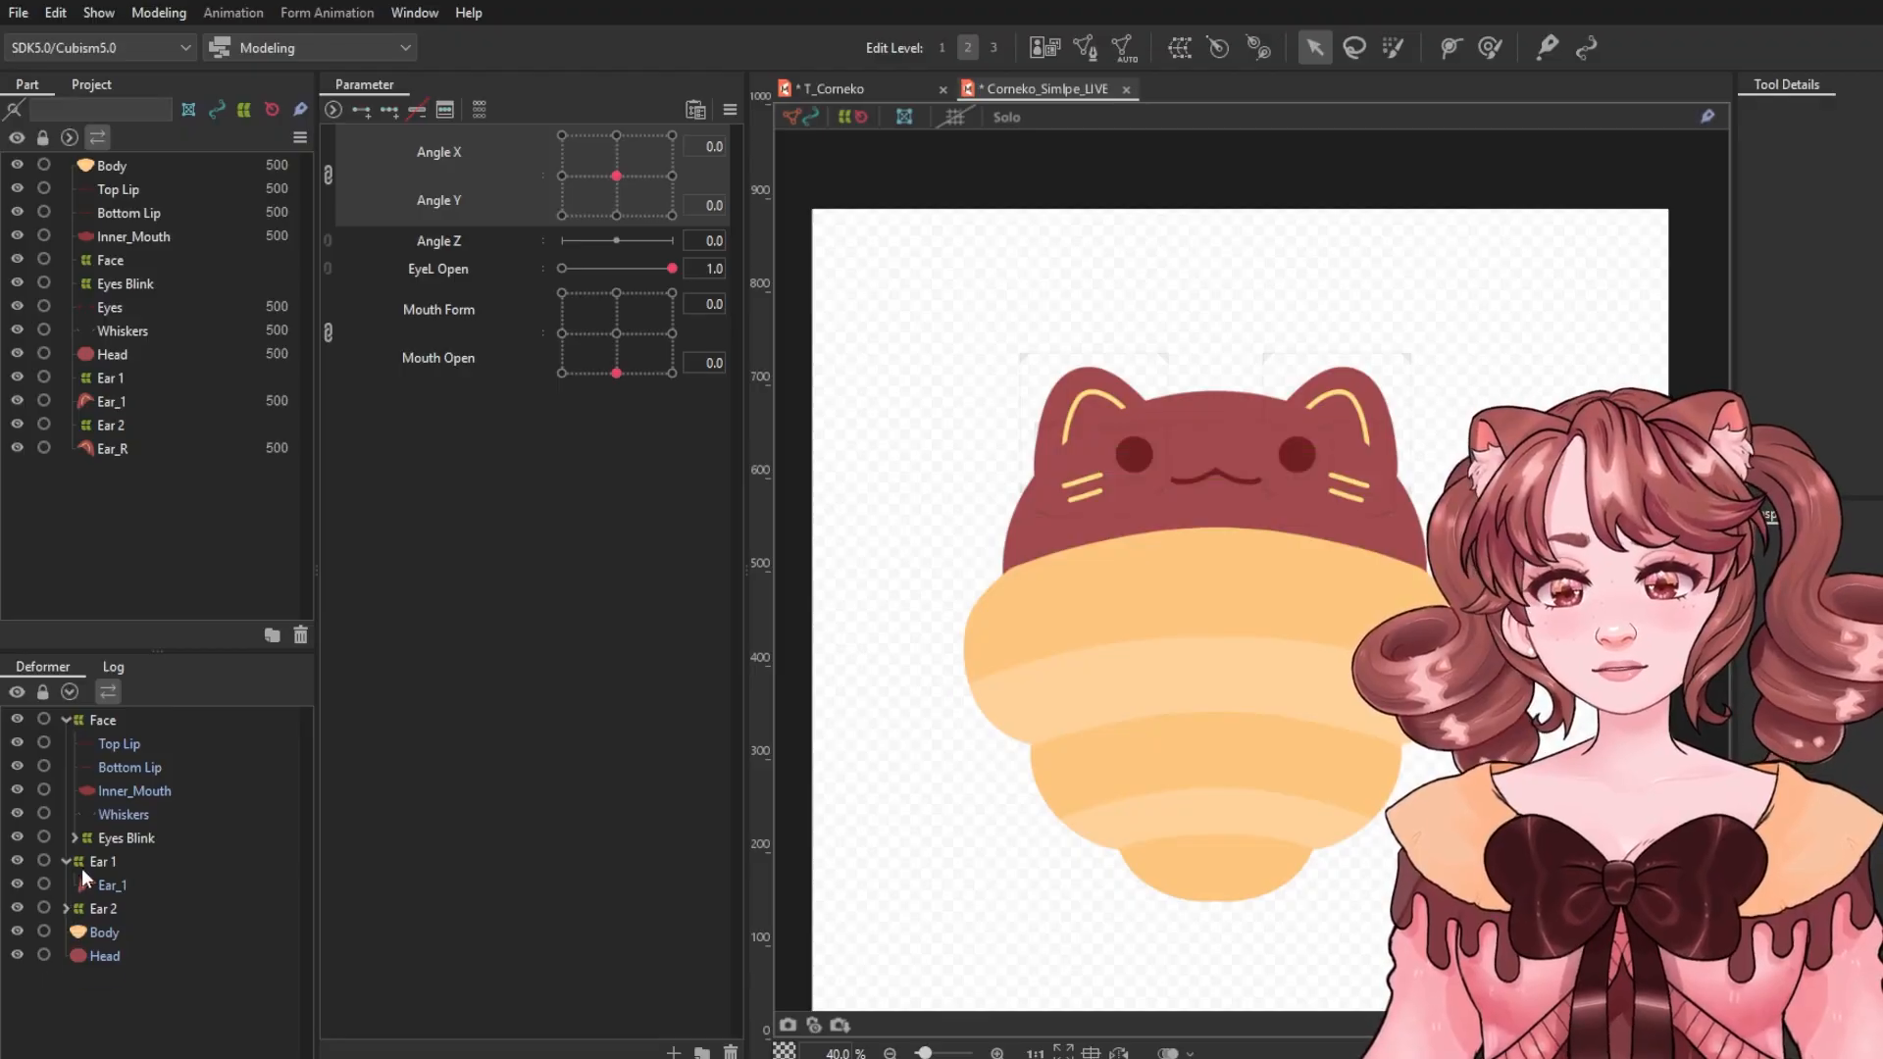
{"action": "left_click", "coordinate": [65, 862]}
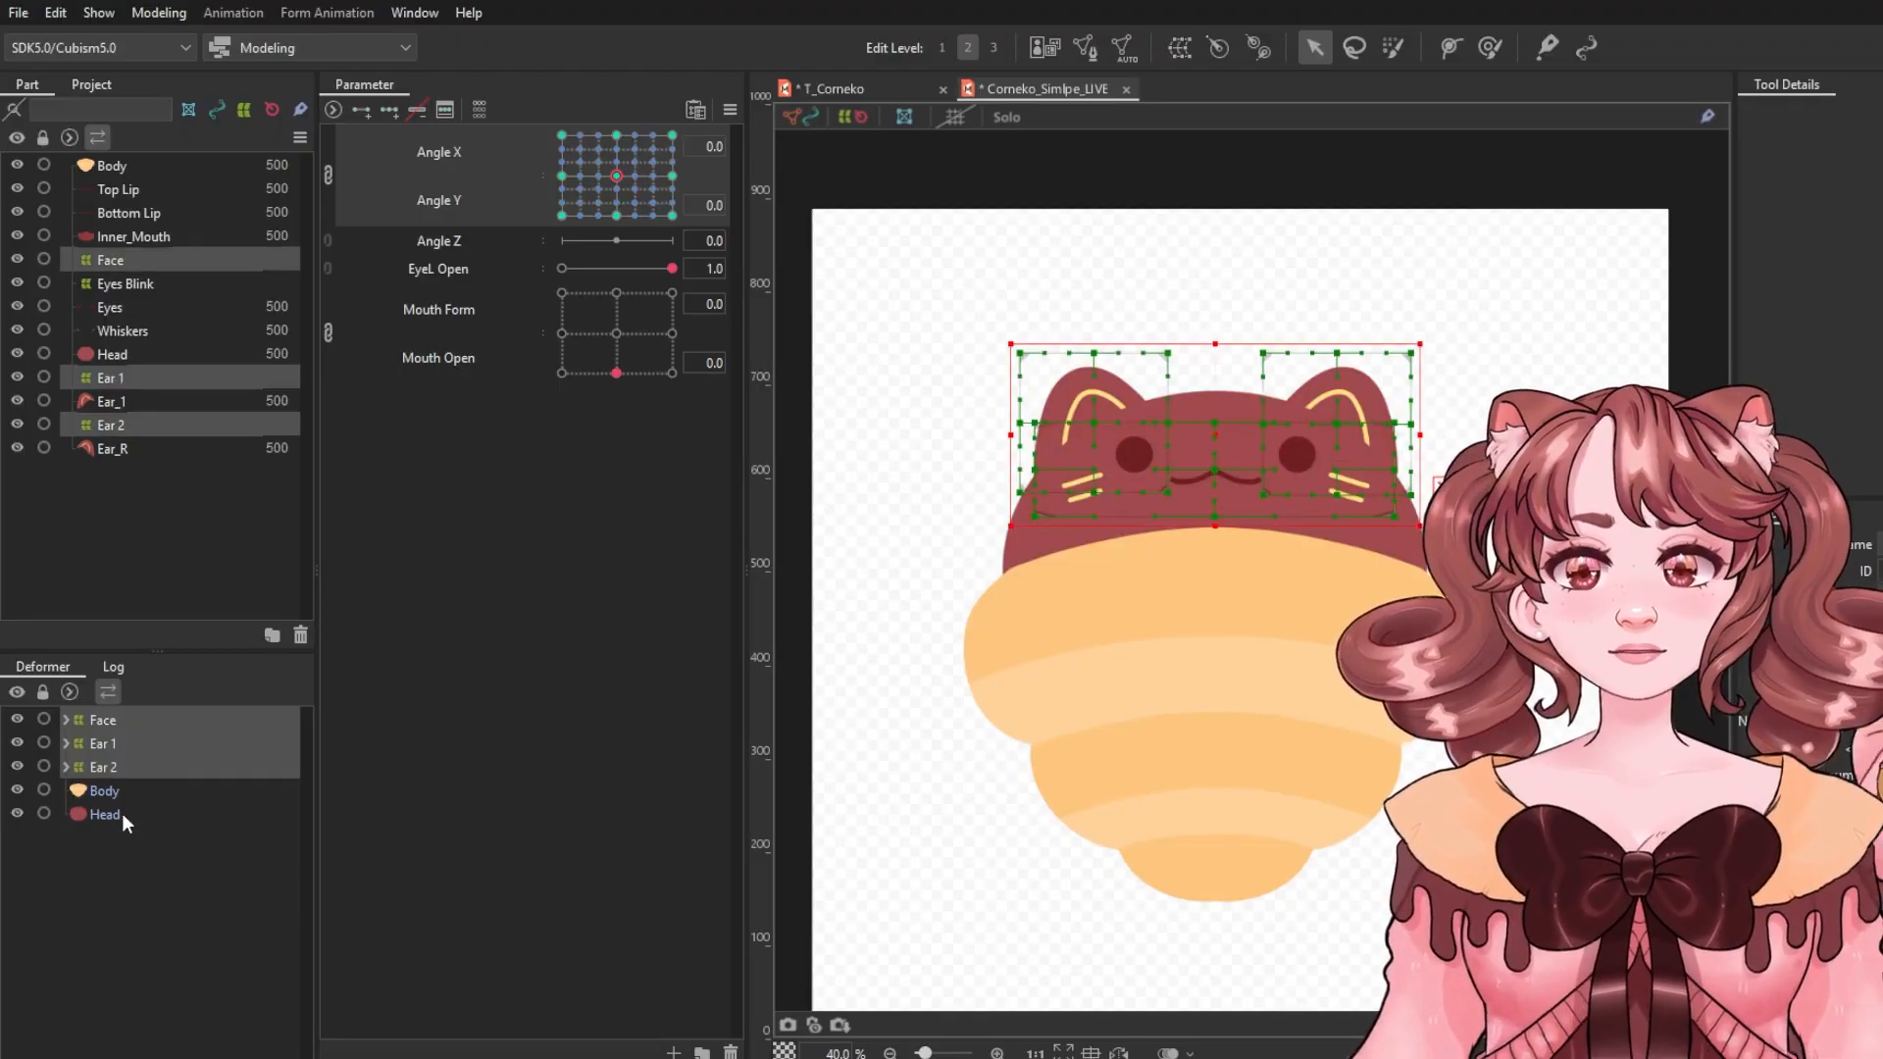
{"action": "left_click", "coordinate": [110, 792]}
{"action": "left_click", "coordinate": [102, 765]}
{"action": "left_click", "coordinate": [103, 742], "text": "ctrl"}
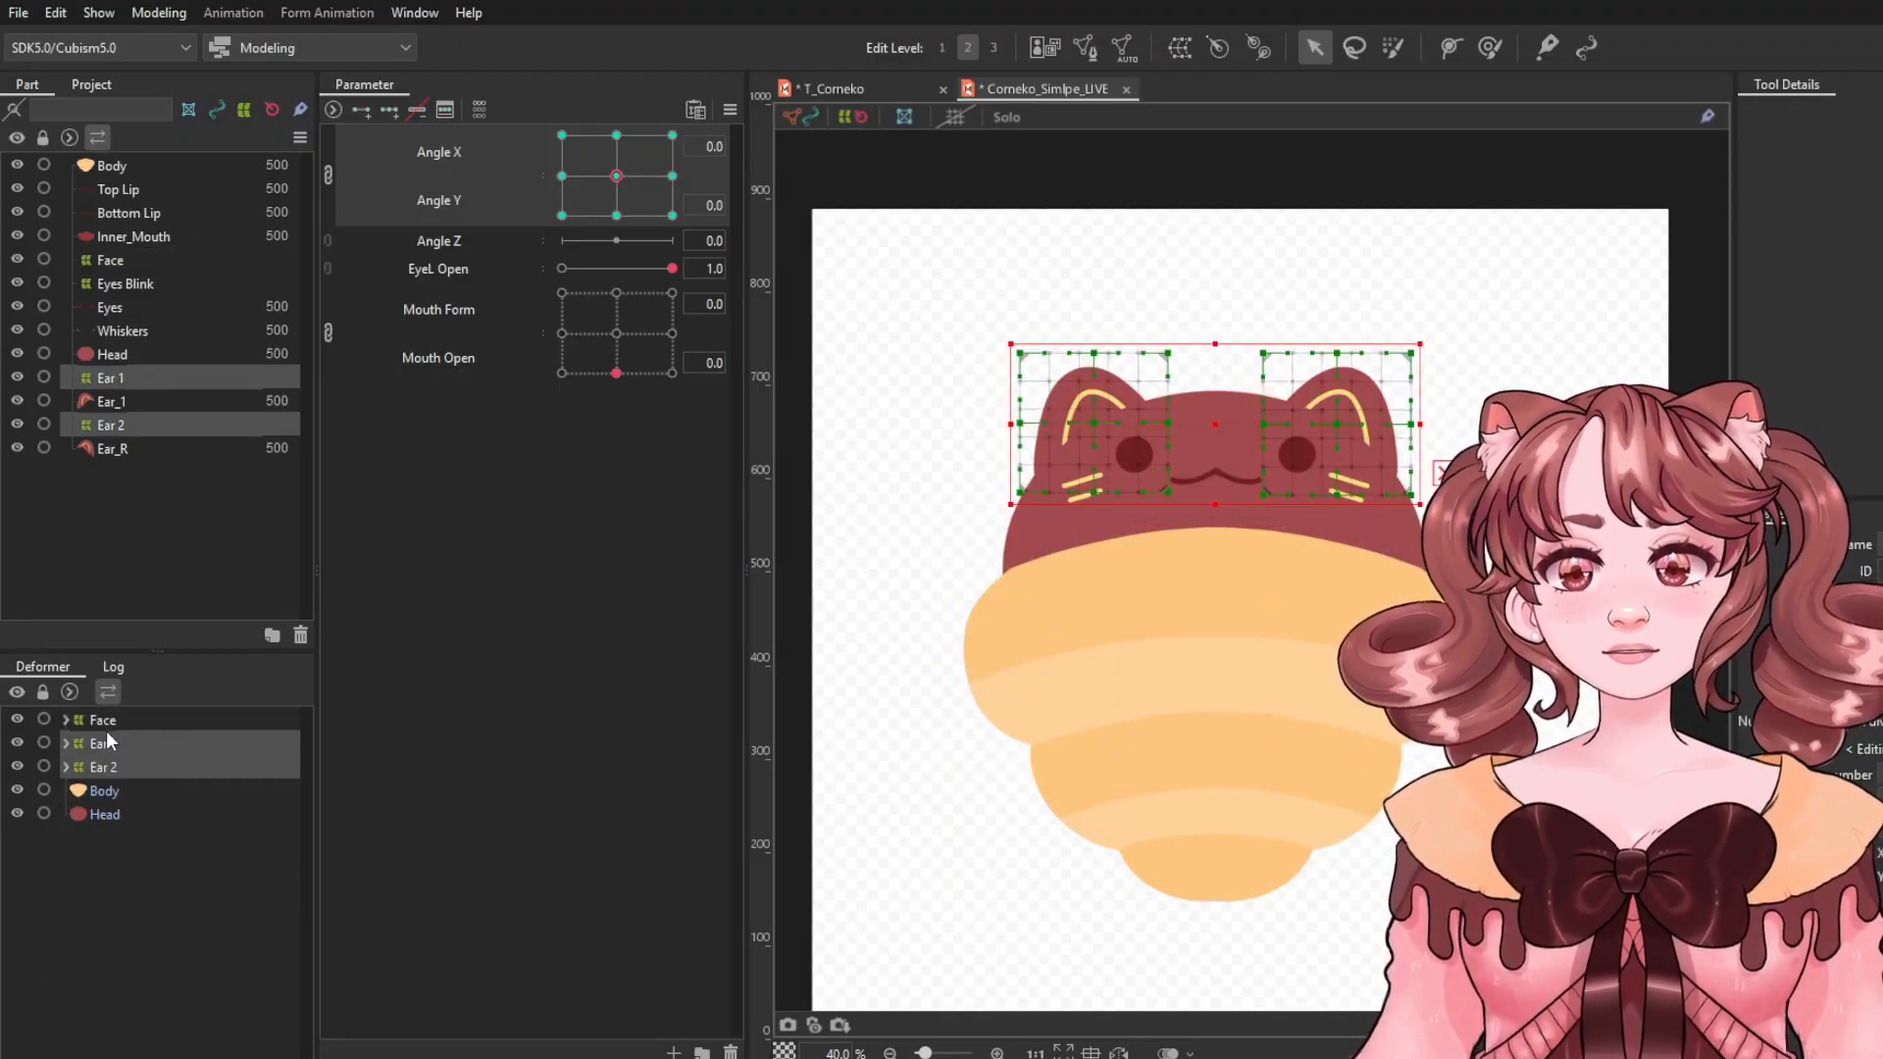
{"action": "left_click", "coordinate": [106, 725], "text": "ctrl"}
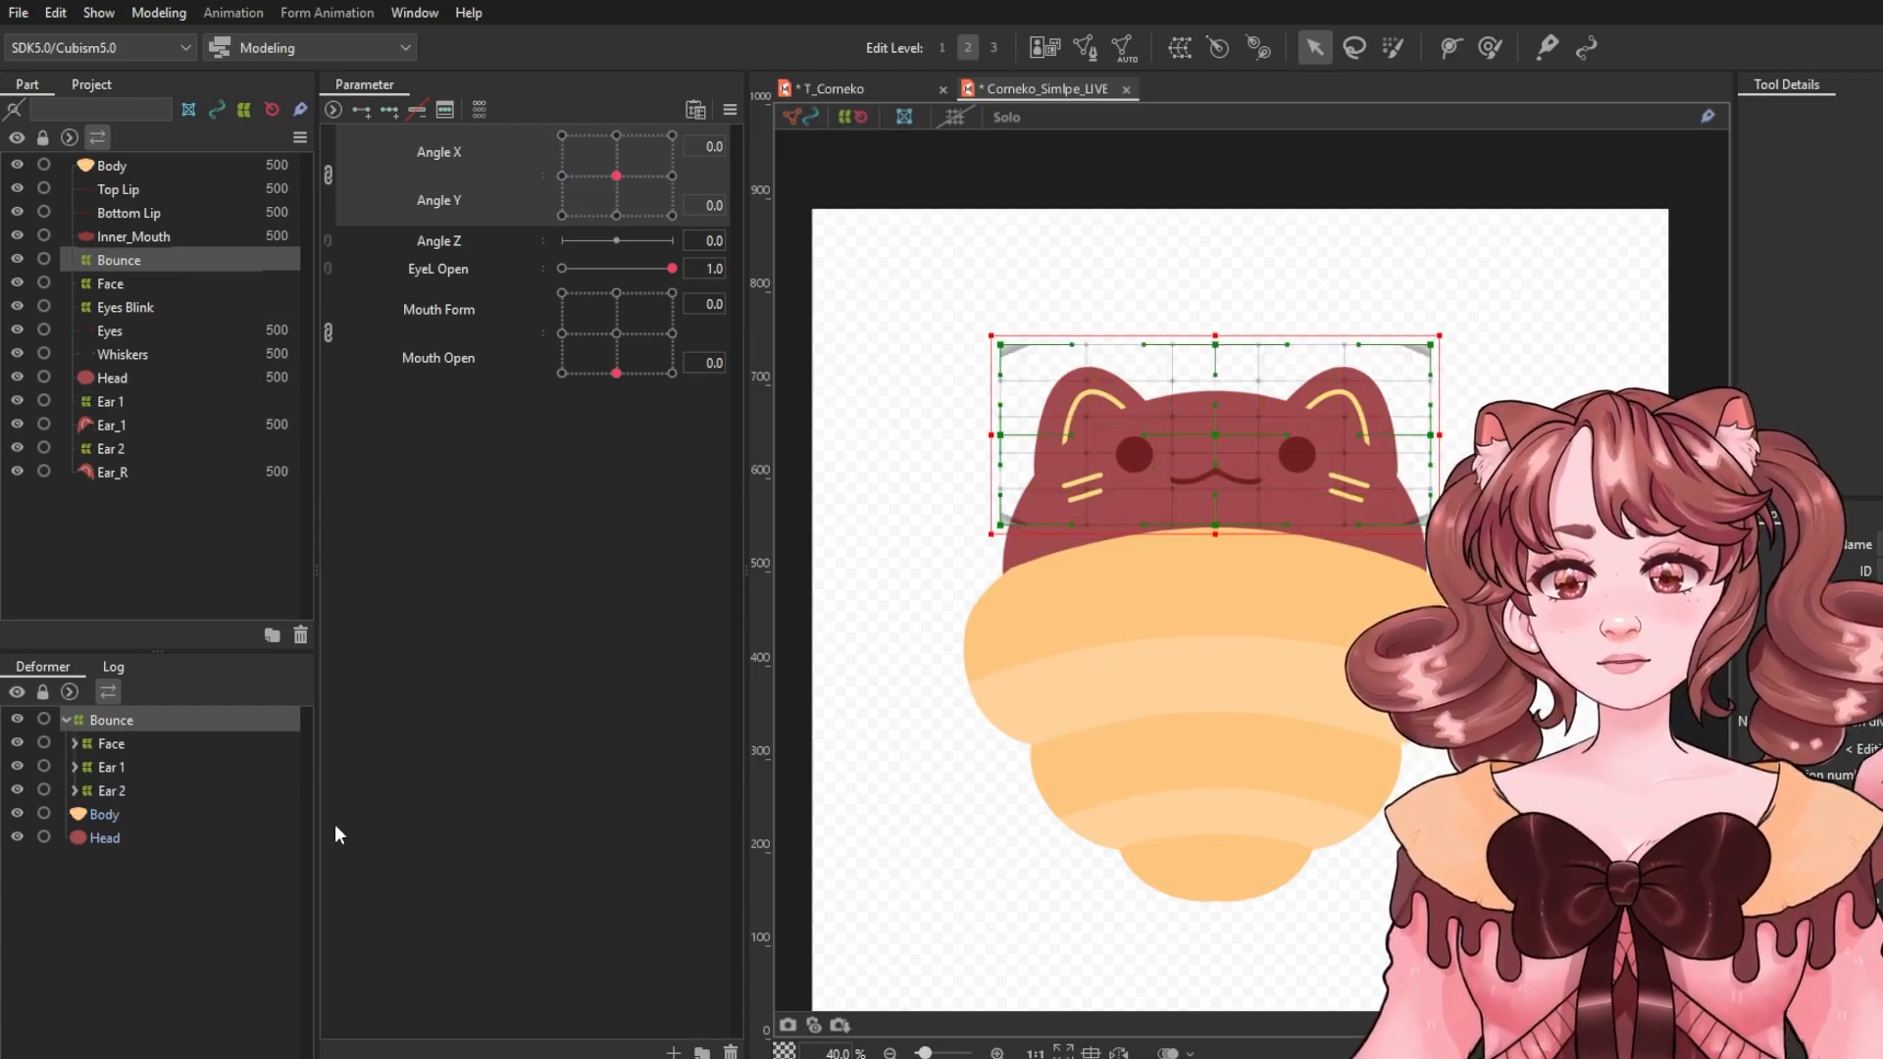
Move the Head art mesh into the Bounce deformer.
{"action": "left_click", "coordinate": [108, 841]}
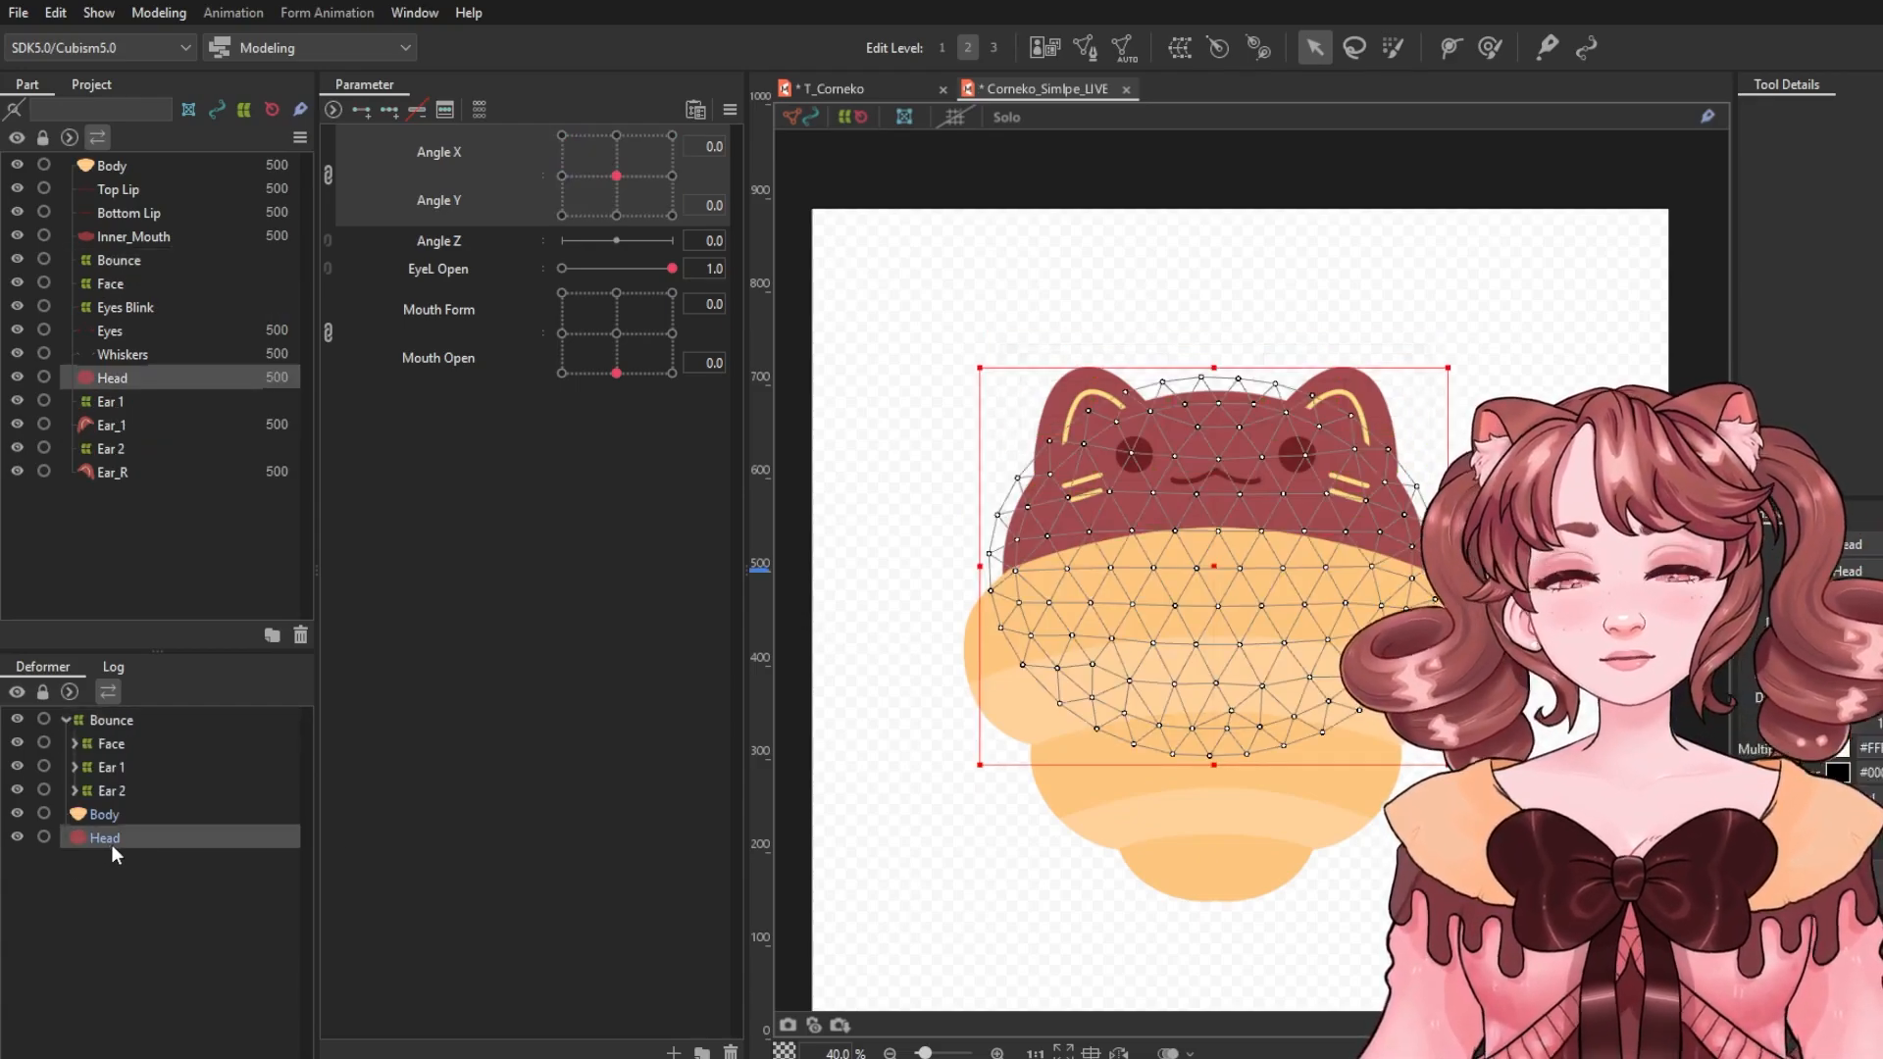
{"action": "left_click_drag", "start_coordinate": [109, 845], "coordinate": [96, 722]}
{"action": "left_click", "coordinate": [67, 720]}
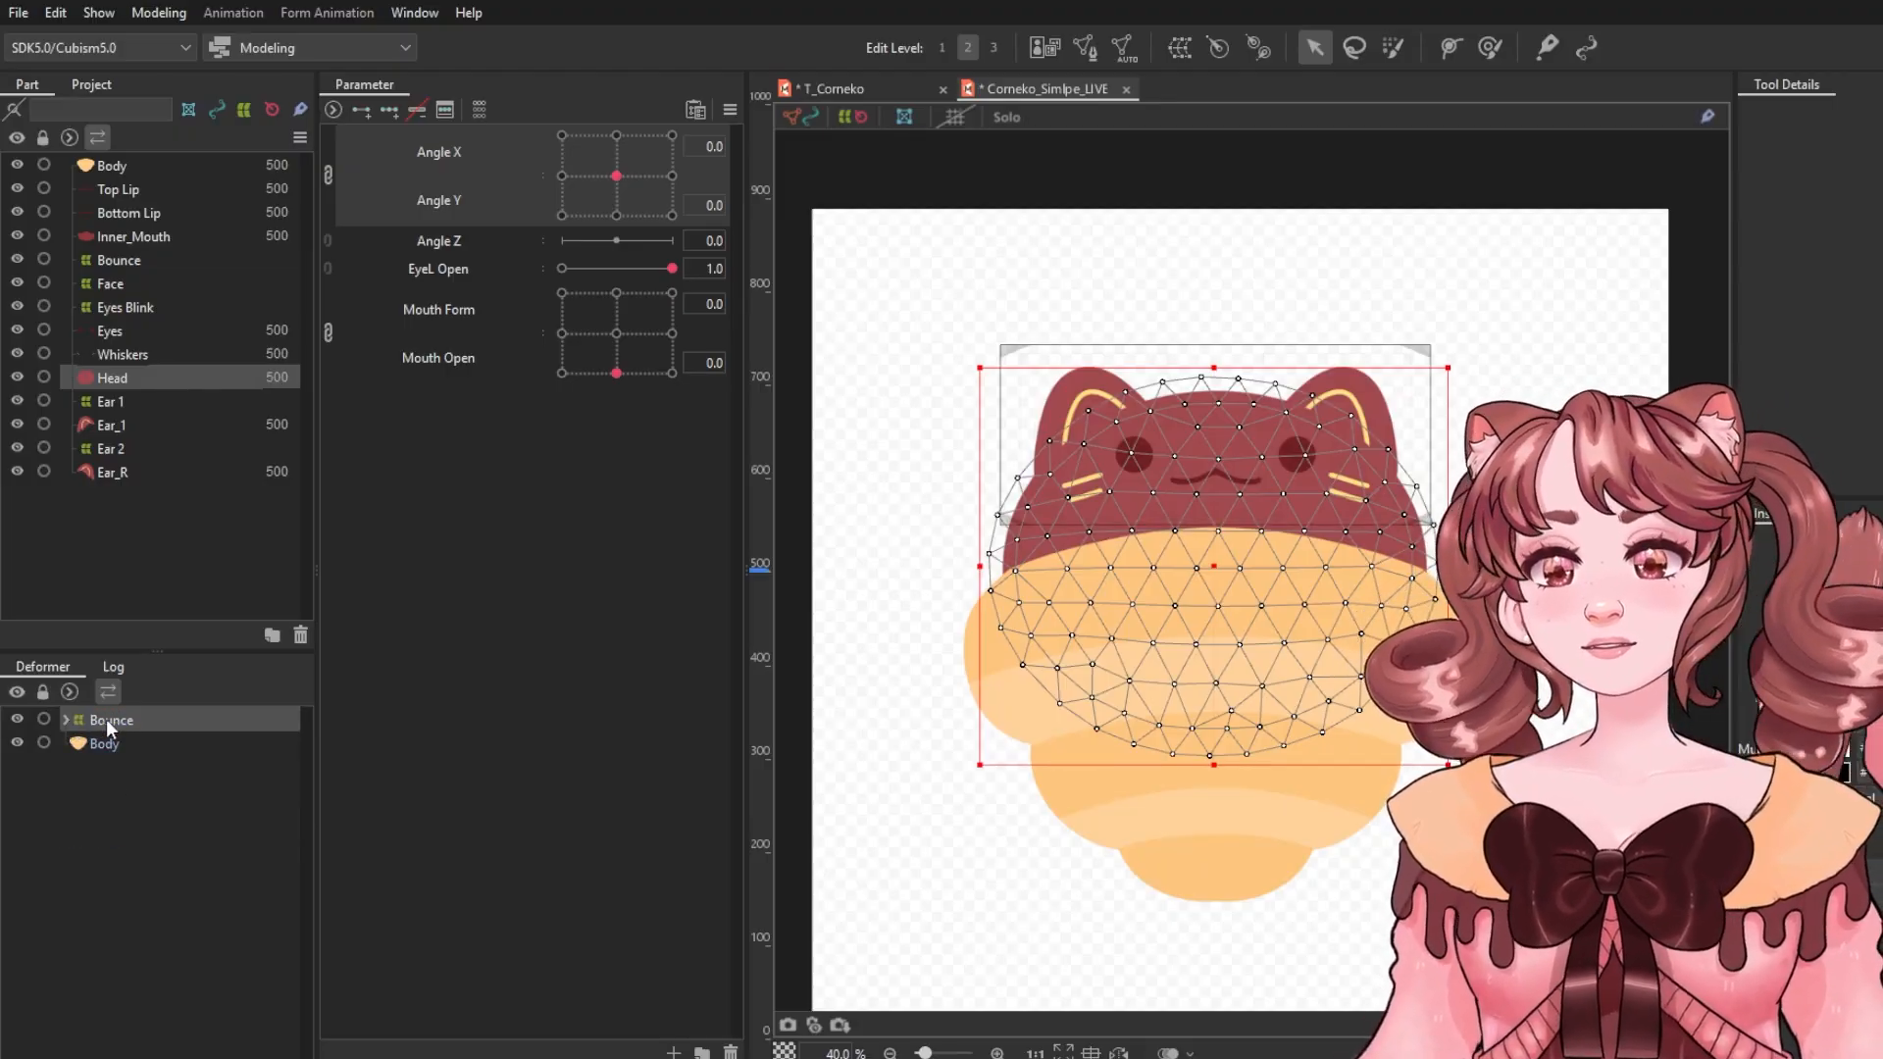
Select the Bounce deformer and extend its lower edge down over the top of the body.
{"action": "left_click", "coordinate": [108, 720]}
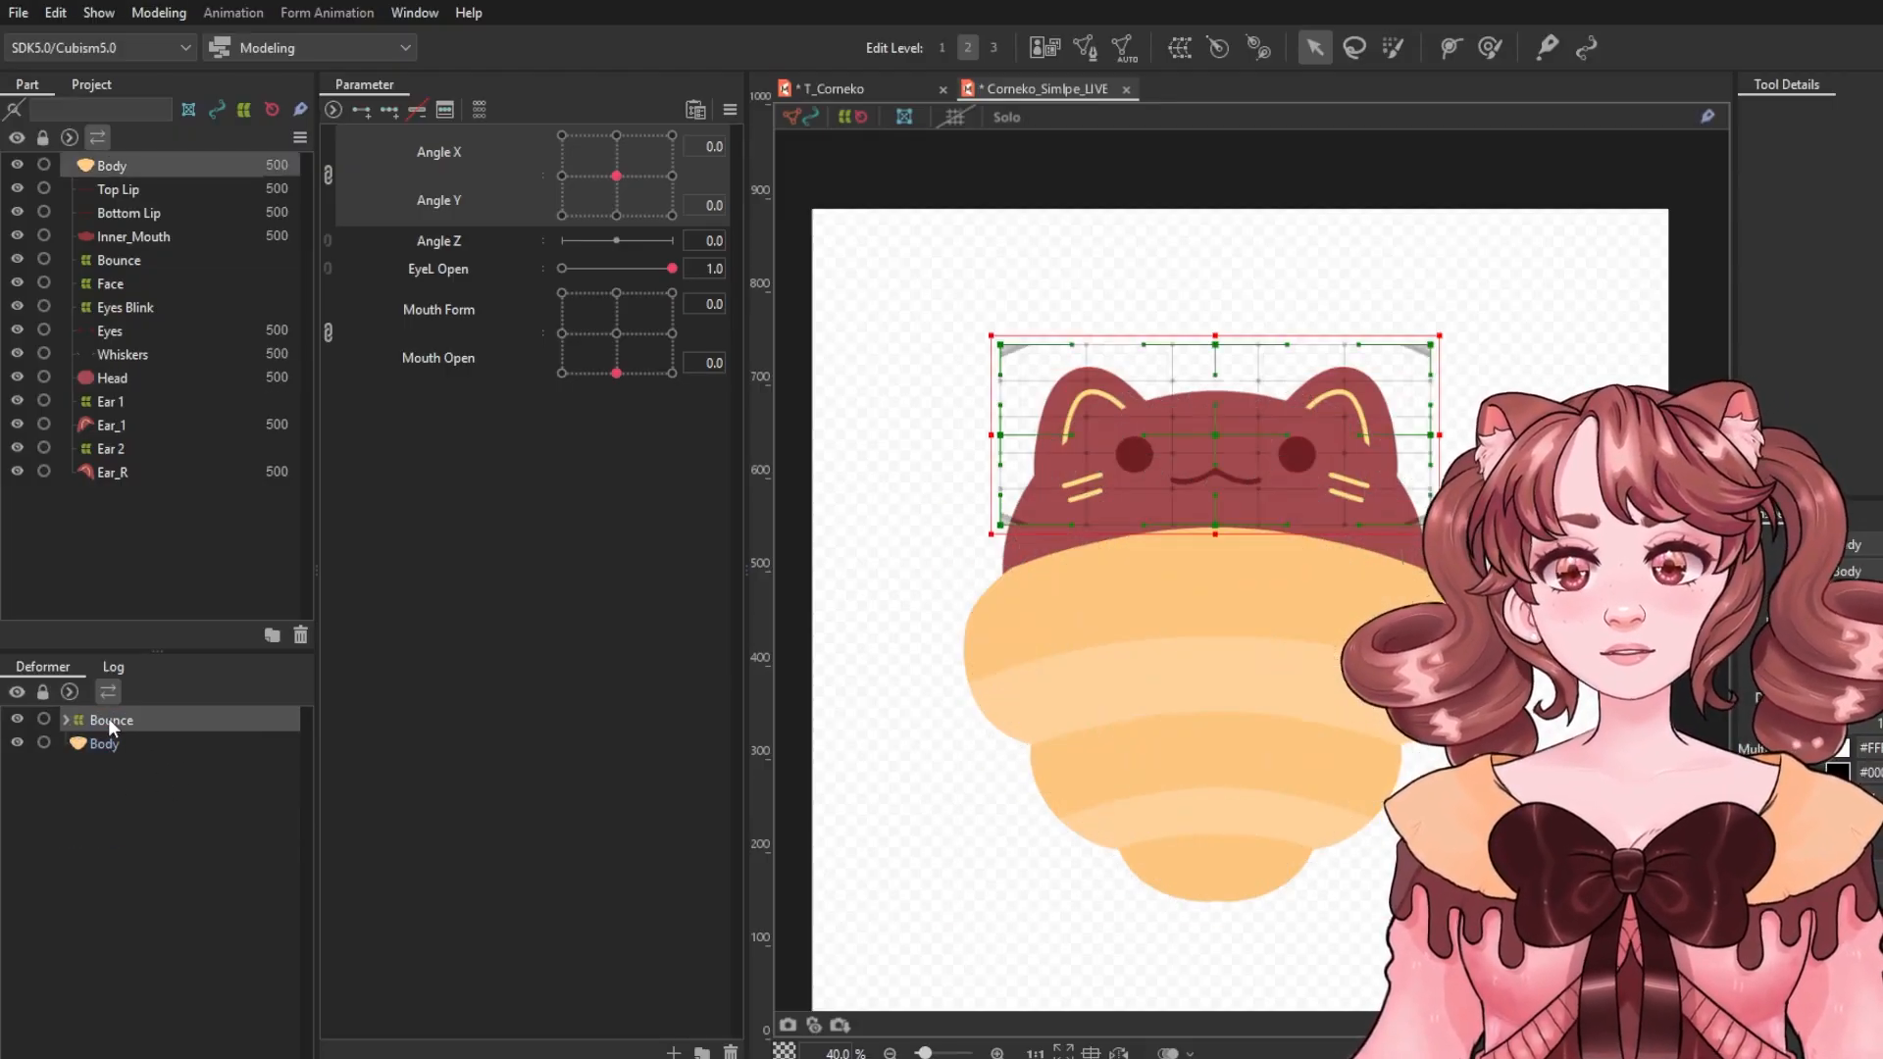
{"action": "left_click_drag", "start_coordinate": [1263, 455], "coordinate": [1208, 437]}
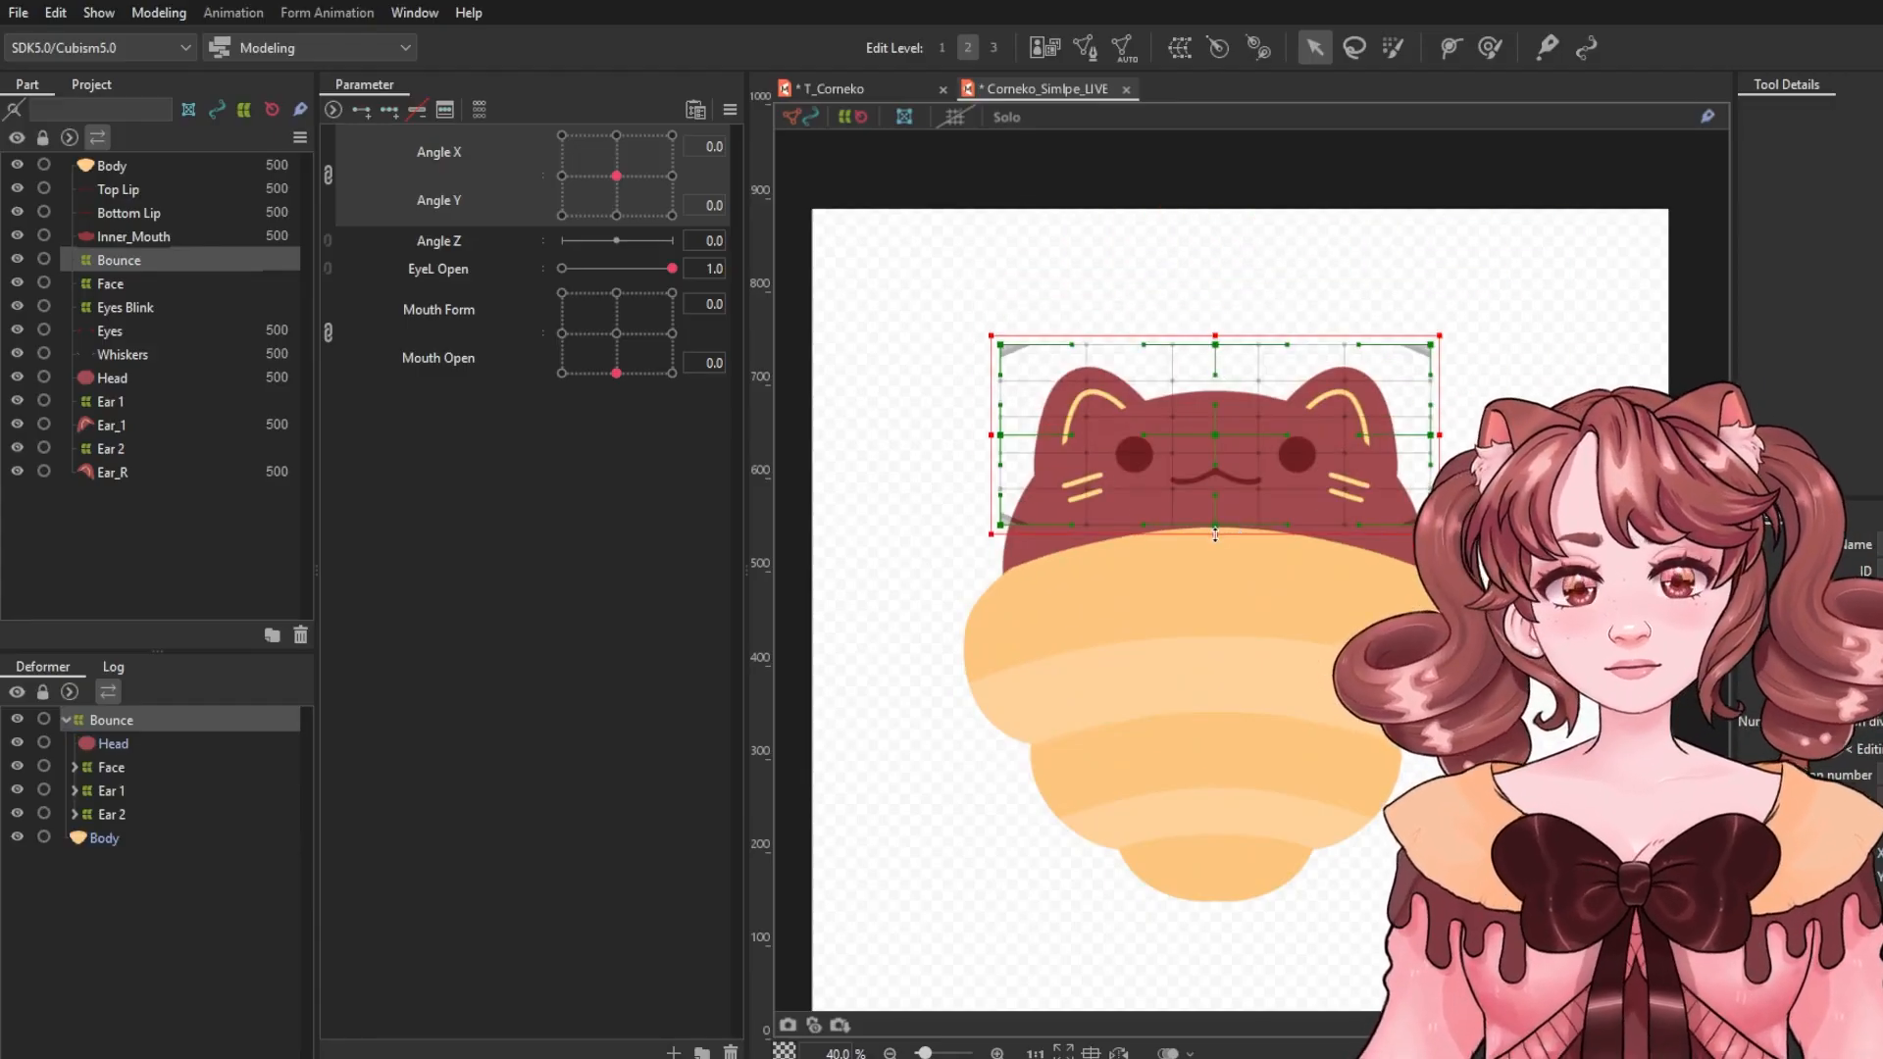
{"action": "left_click_drag", "start_coordinate": [1215, 533], "coordinate": [1215, 667]}
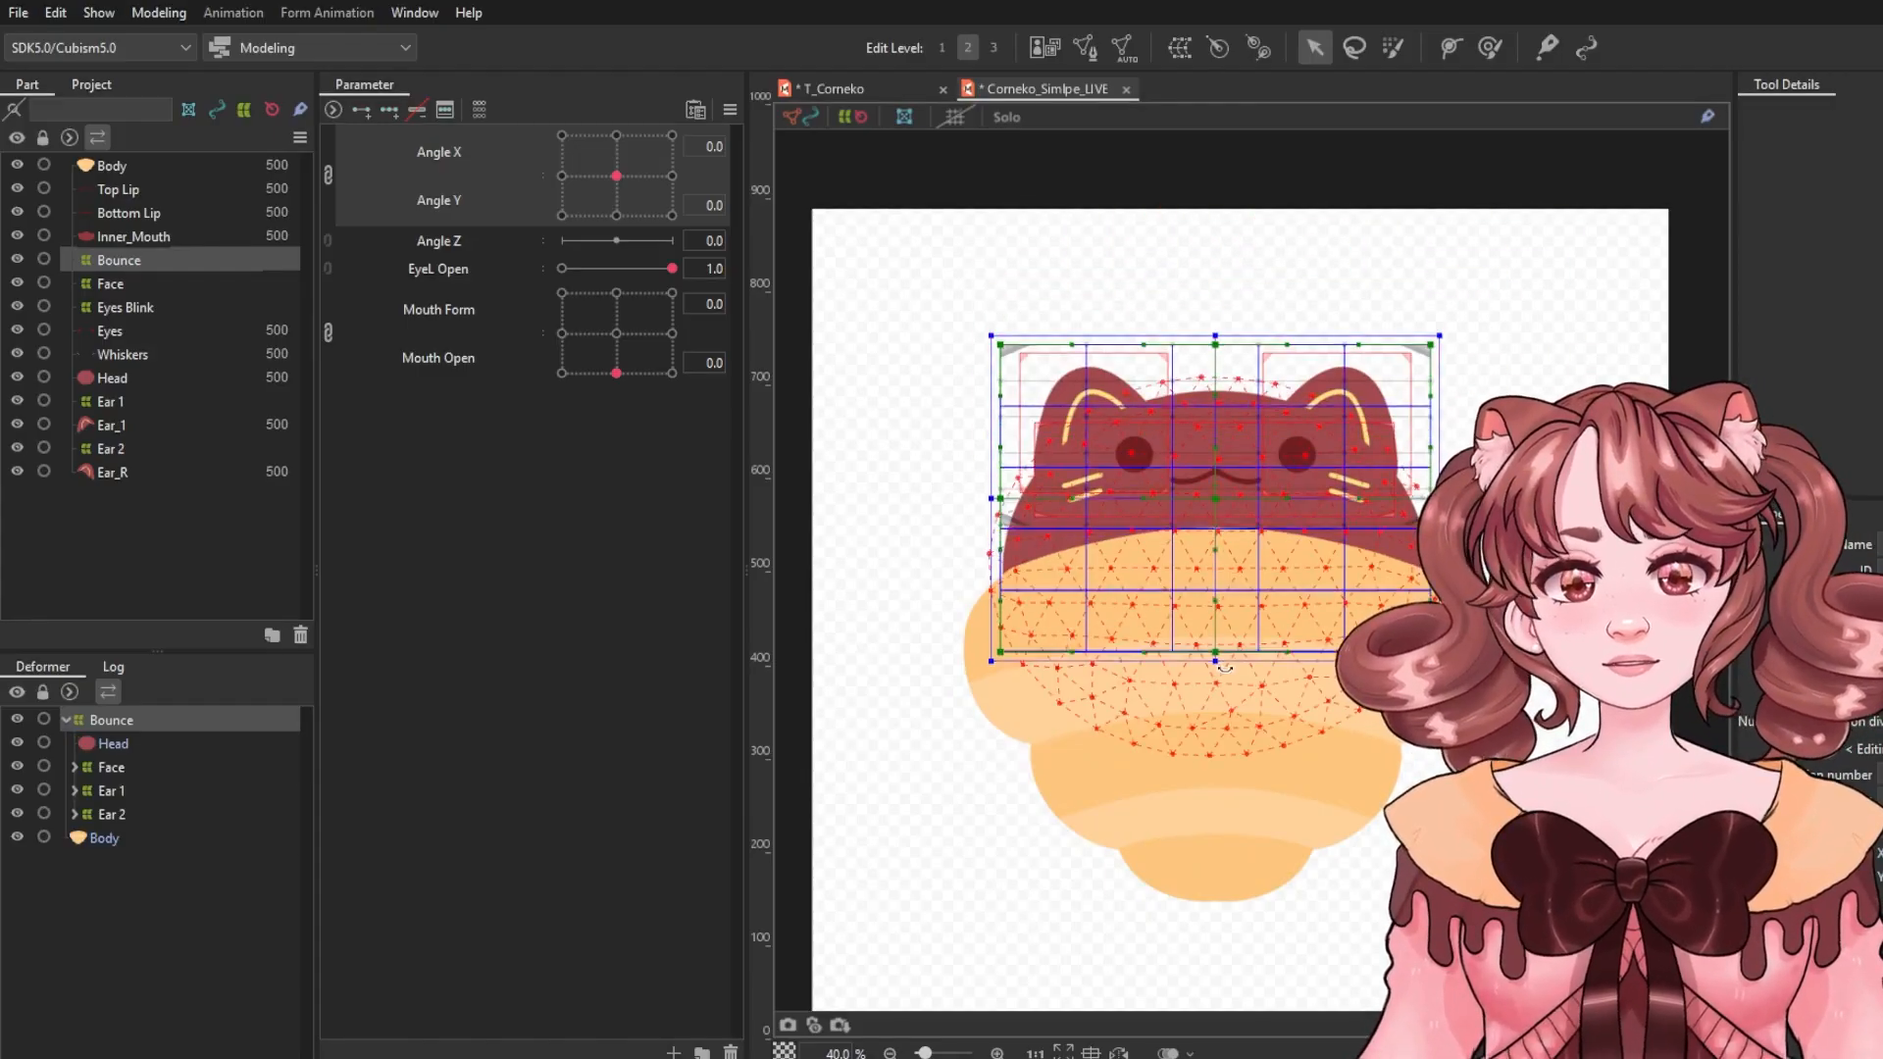
Create two new parameters, Bounce X and Bounce Y.
{"action": "left_click", "coordinate": [407, 355]}
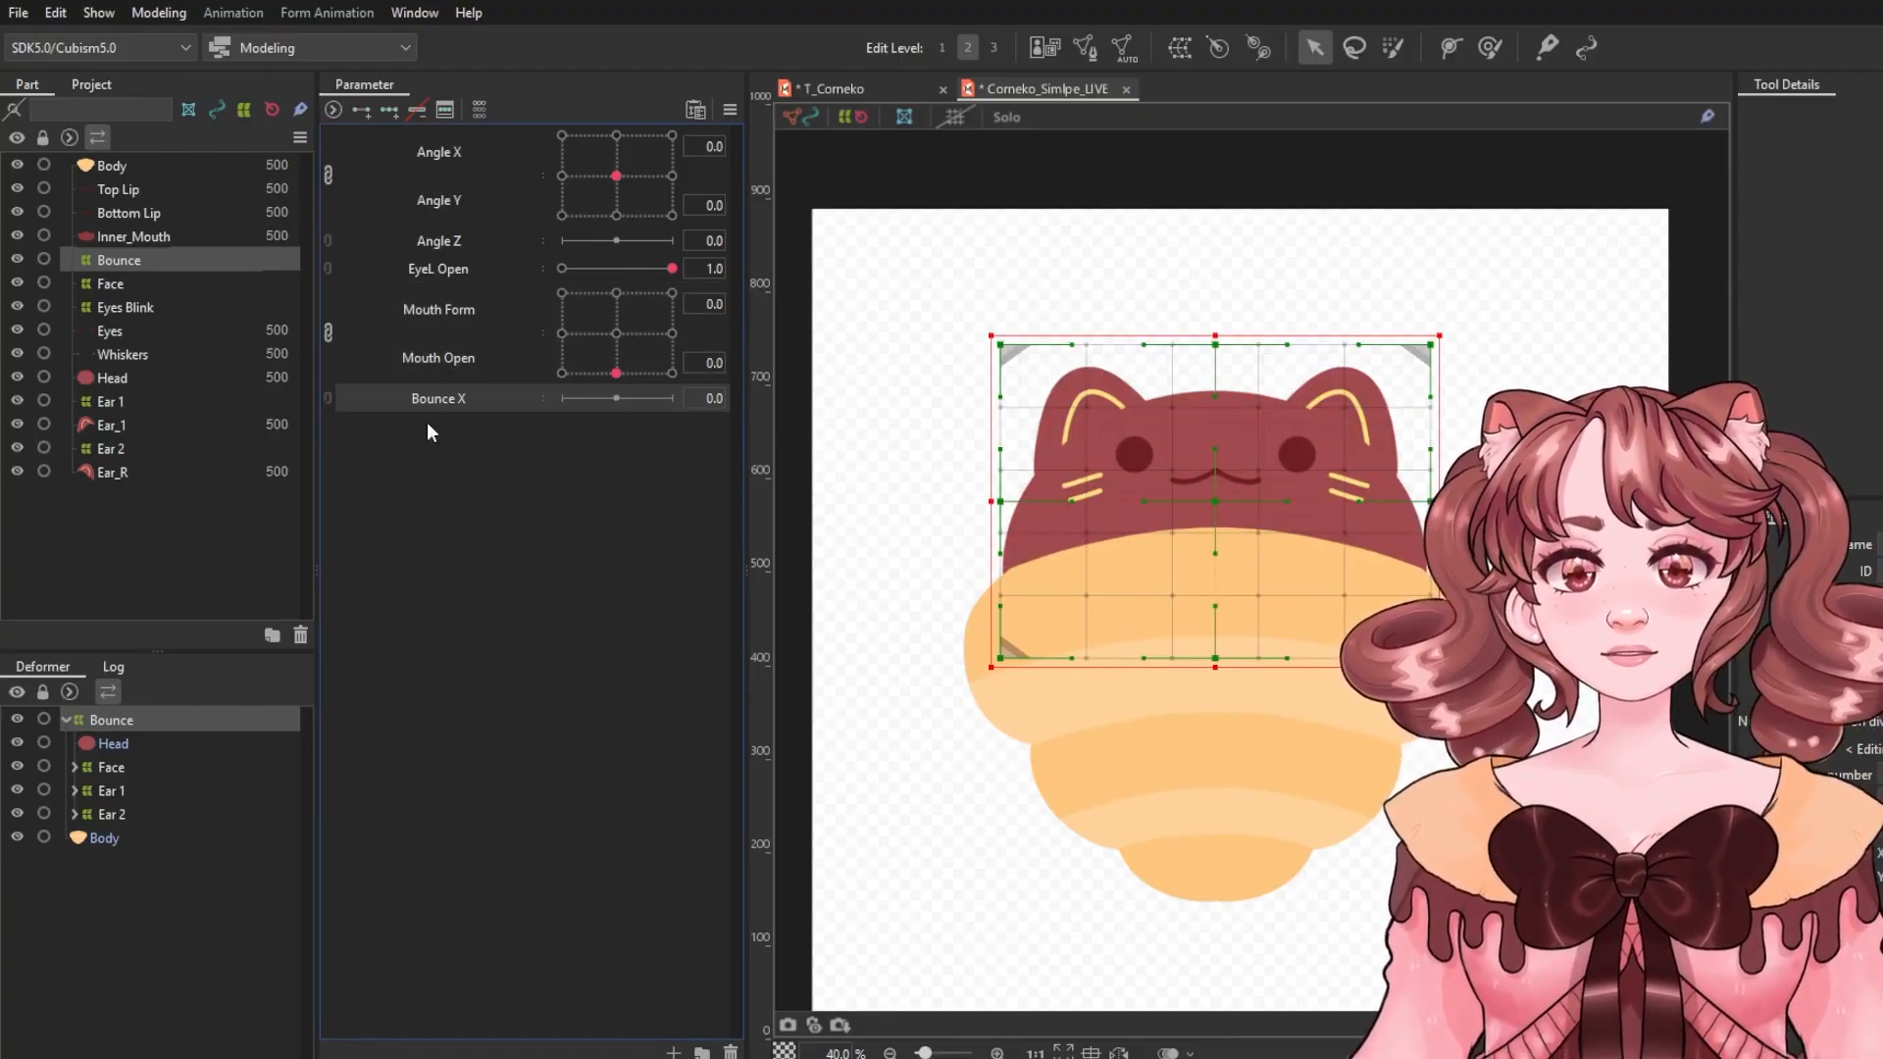
{"action": "right_click", "coordinate": [438, 398]}
{"action": "left_click", "coordinate": [487, 462]}
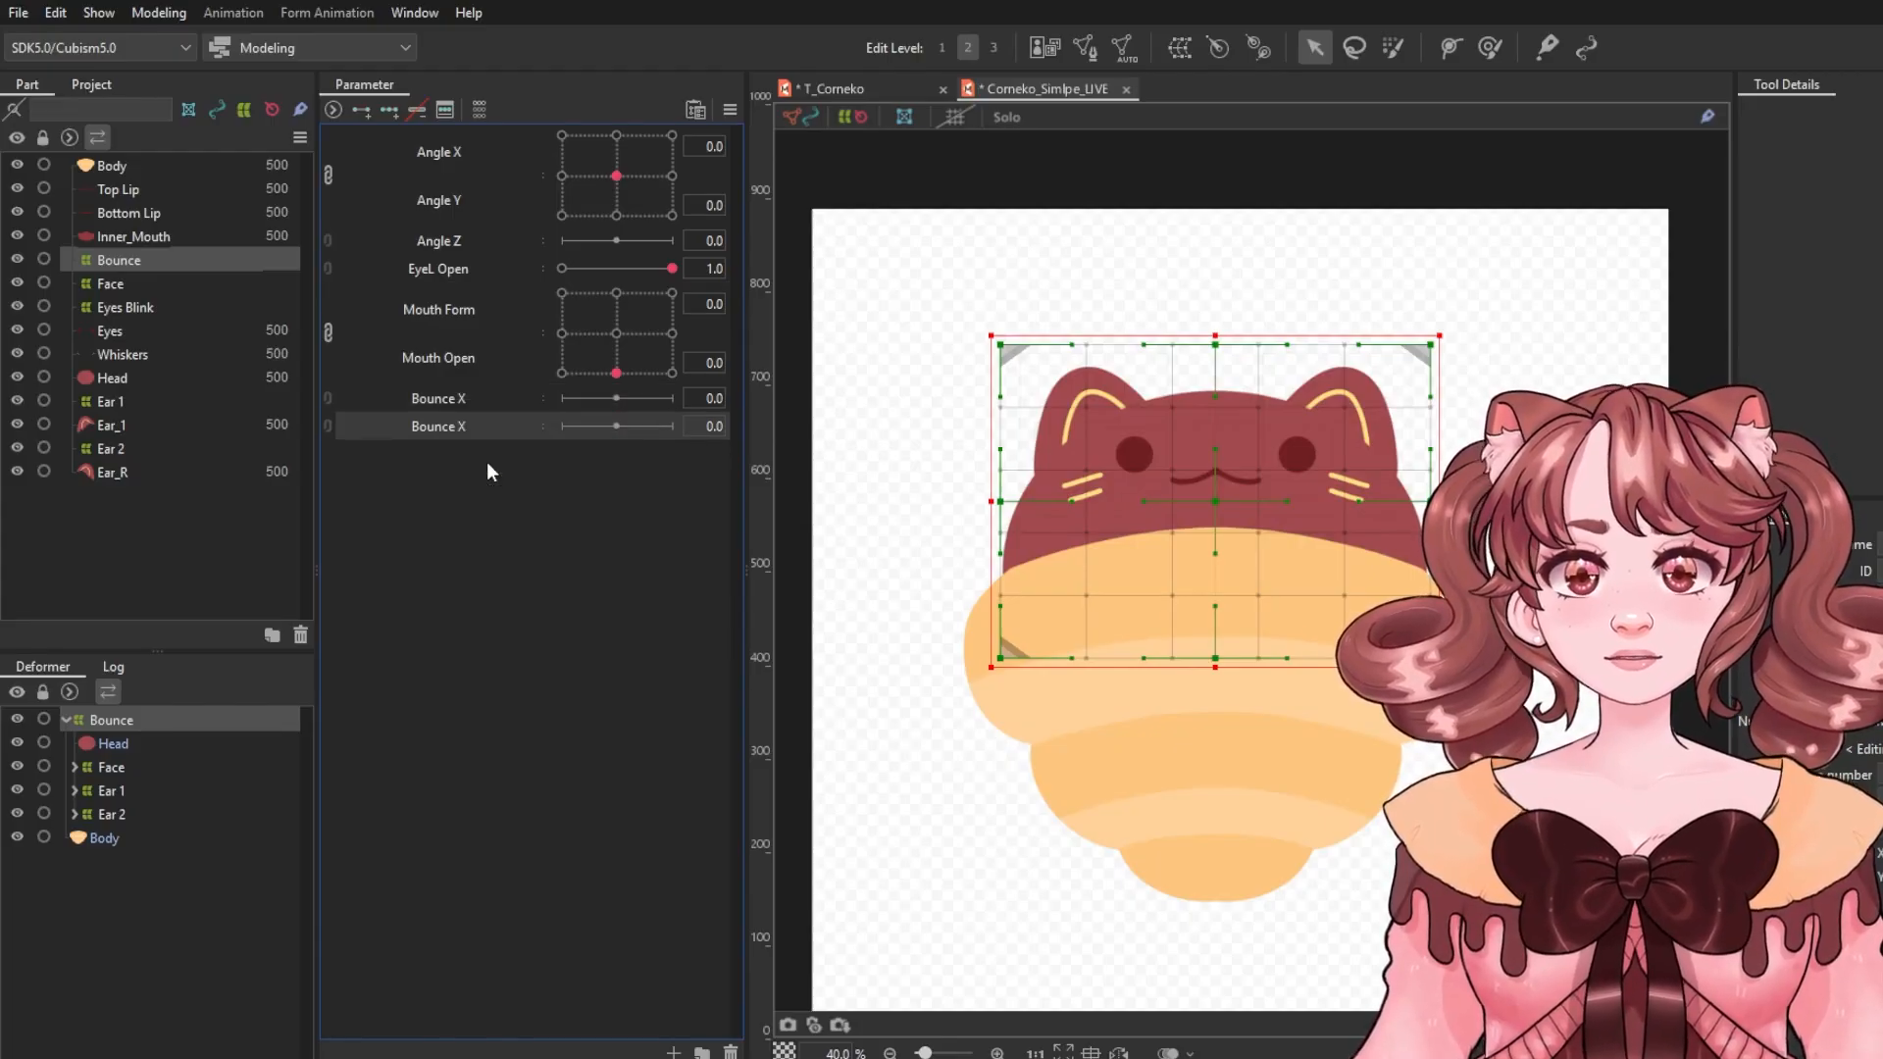
{"action": "right_click", "coordinate": [510, 430]}
{"action": "left_click", "coordinate": [1064, 430]}
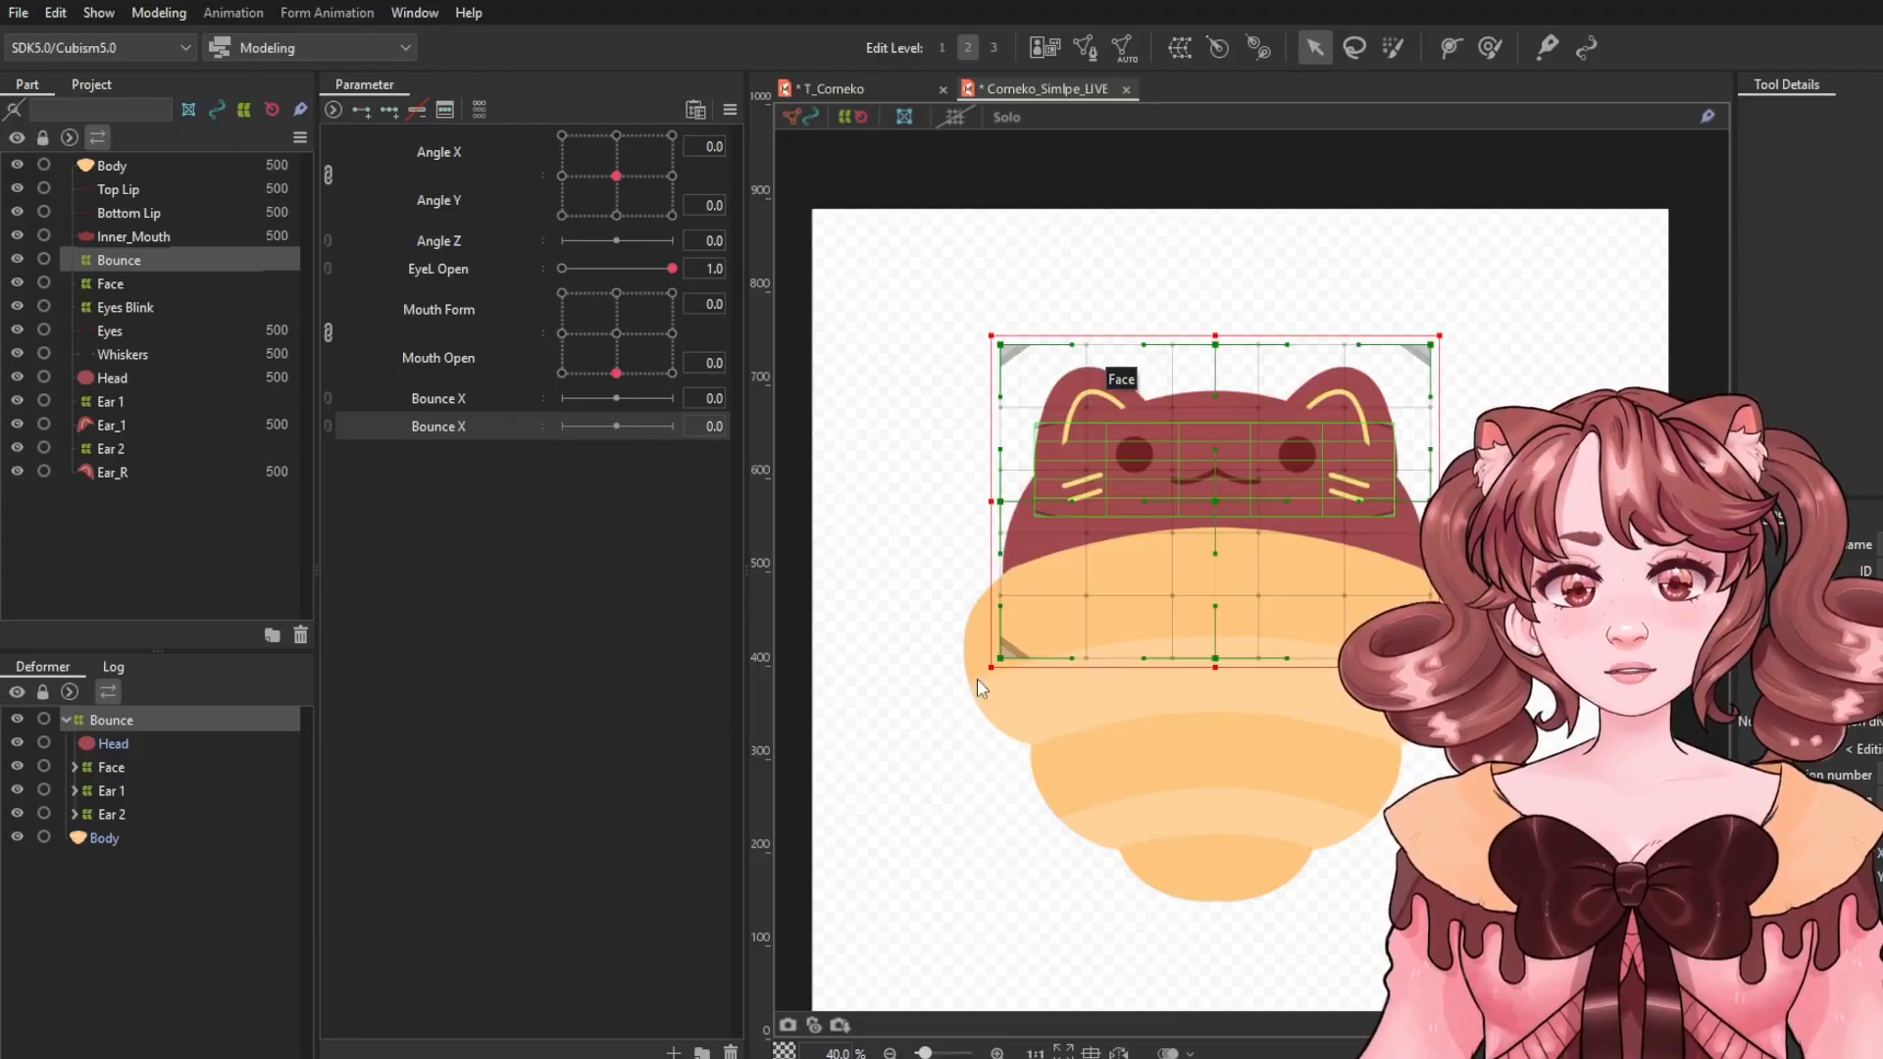
Add three keys to Bounce X and warp the Bounce deformer sideways at -1.0 and 1.0, then reset to 0.
{"action": "left_click", "coordinate": [472, 394]}
{"action": "left_click", "coordinate": [397, 108]}
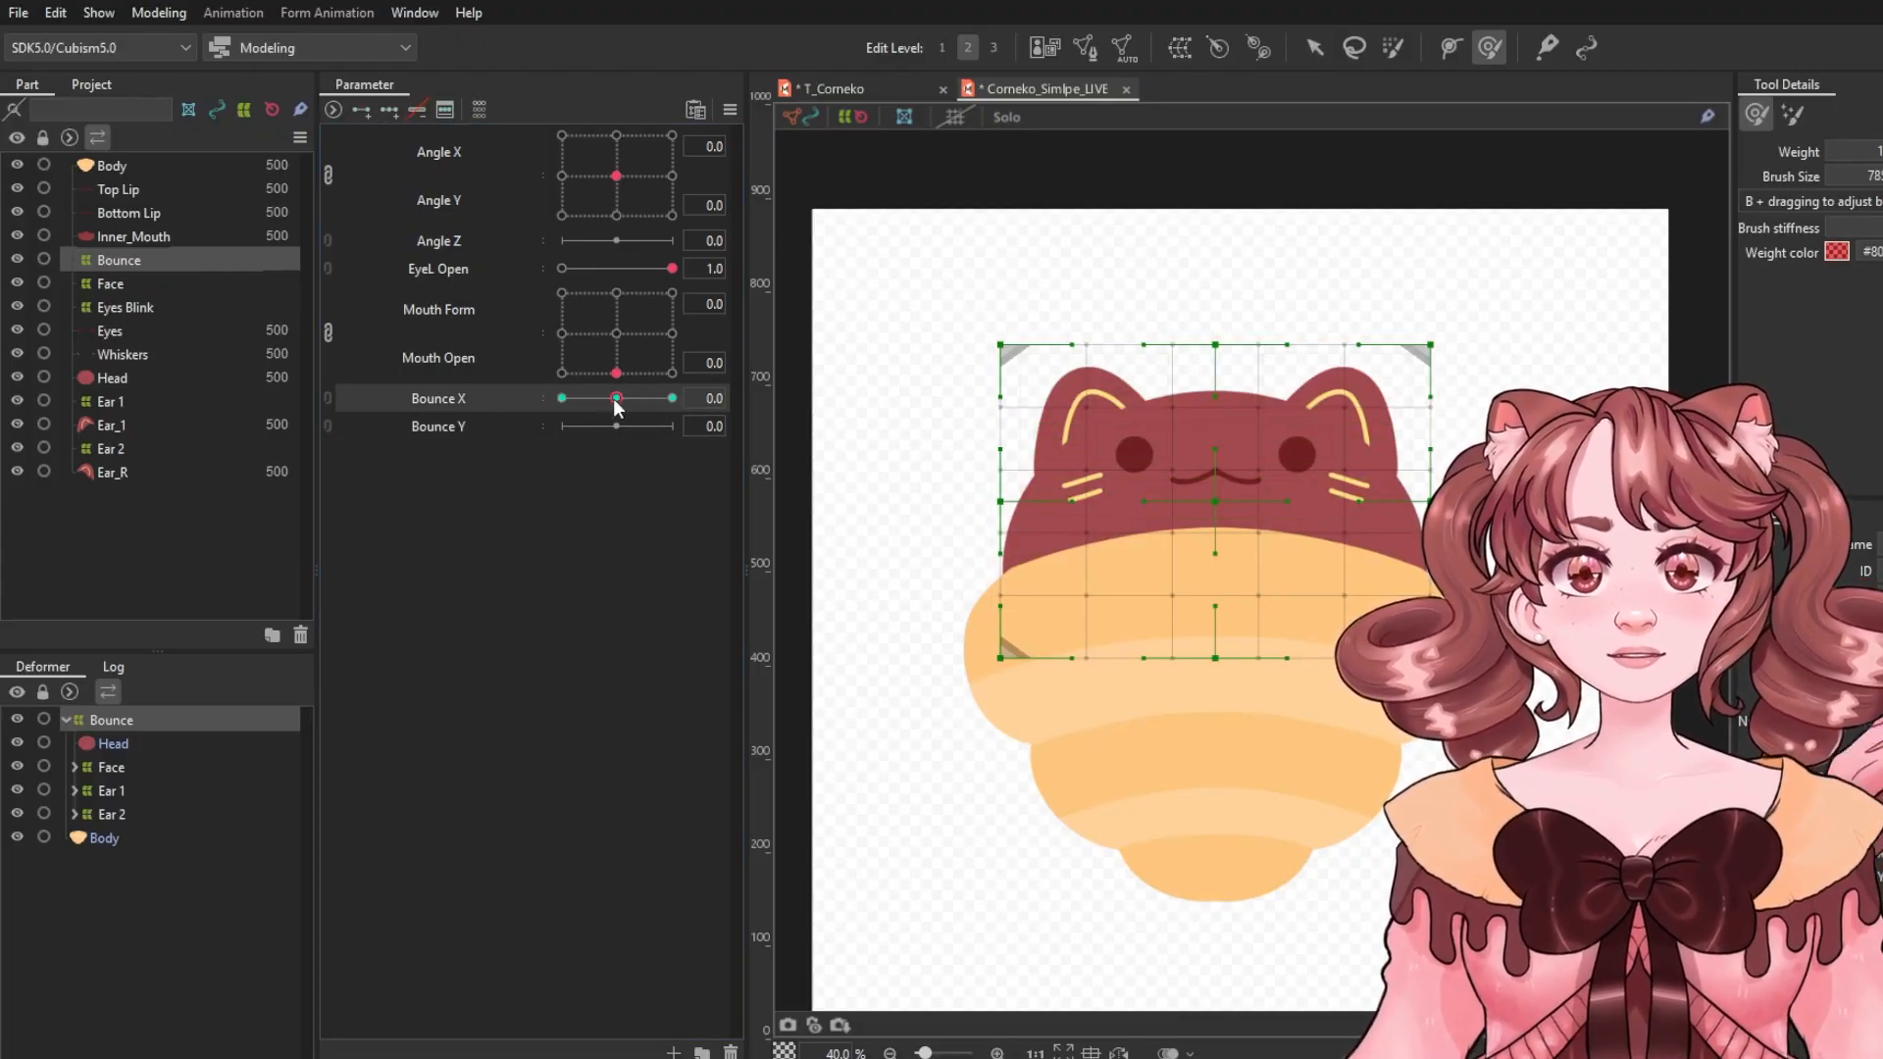
{"action": "left_click_drag", "start_coordinate": [1402, 506], "coordinate": [1396, 506]}
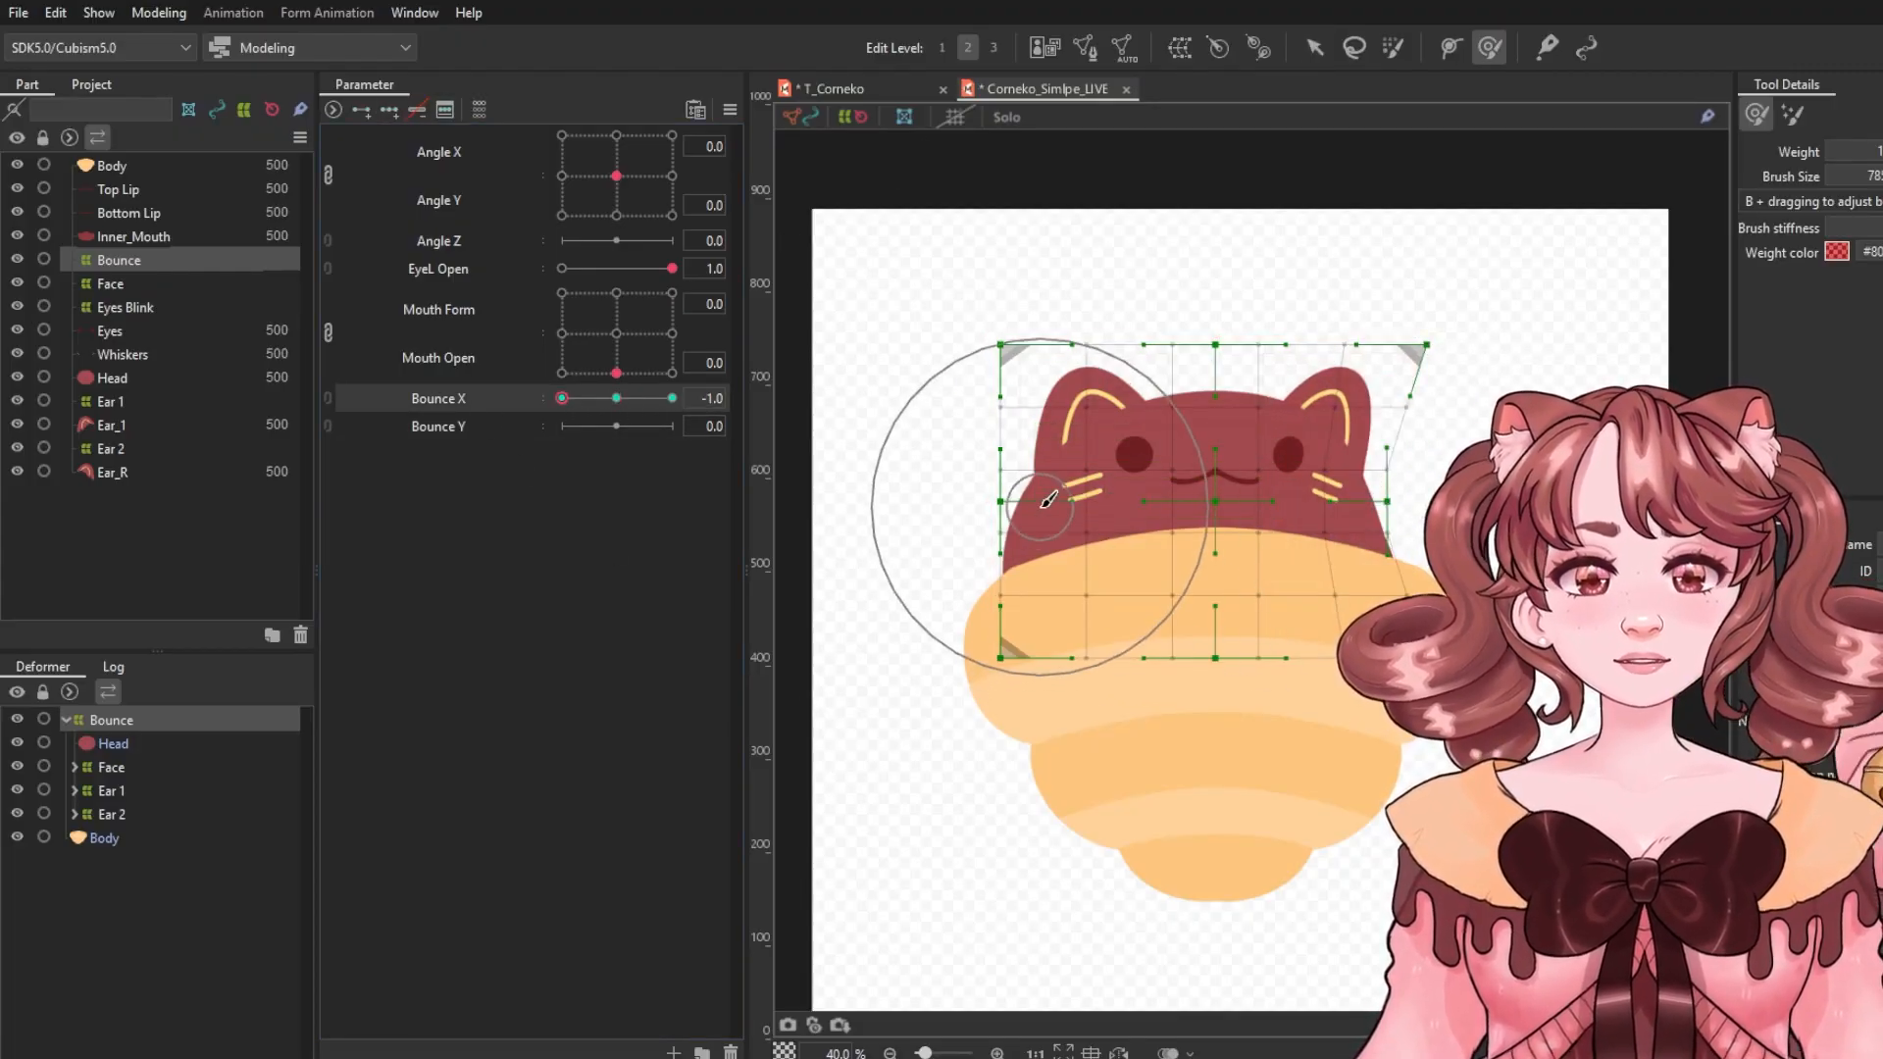
{"action": "left_click_drag", "start_coordinate": [1038, 505], "coordinate": [1084, 512]}
{"action": "mouse_move", "coordinate": [626, 399]}
{"action": "left_mouse_down"}
{"action": "mouse_move", "coordinate": [523, 402]}
{"action": "mouse_move", "coordinate": [713, 436]}
{"action": "left_mouse_up"}
{"action": "left_click_drag", "start_coordinate": [1033, 503], "coordinate": [965, 503]}
{"action": "mouse_move", "coordinate": [626, 399]}
{"action": "left_mouse_down"}
{"action": "mouse_move", "coordinate": [679, 400]}
{"action": "mouse_move", "coordinate": [616, 400]}
{"action": "left_mouse_up"}
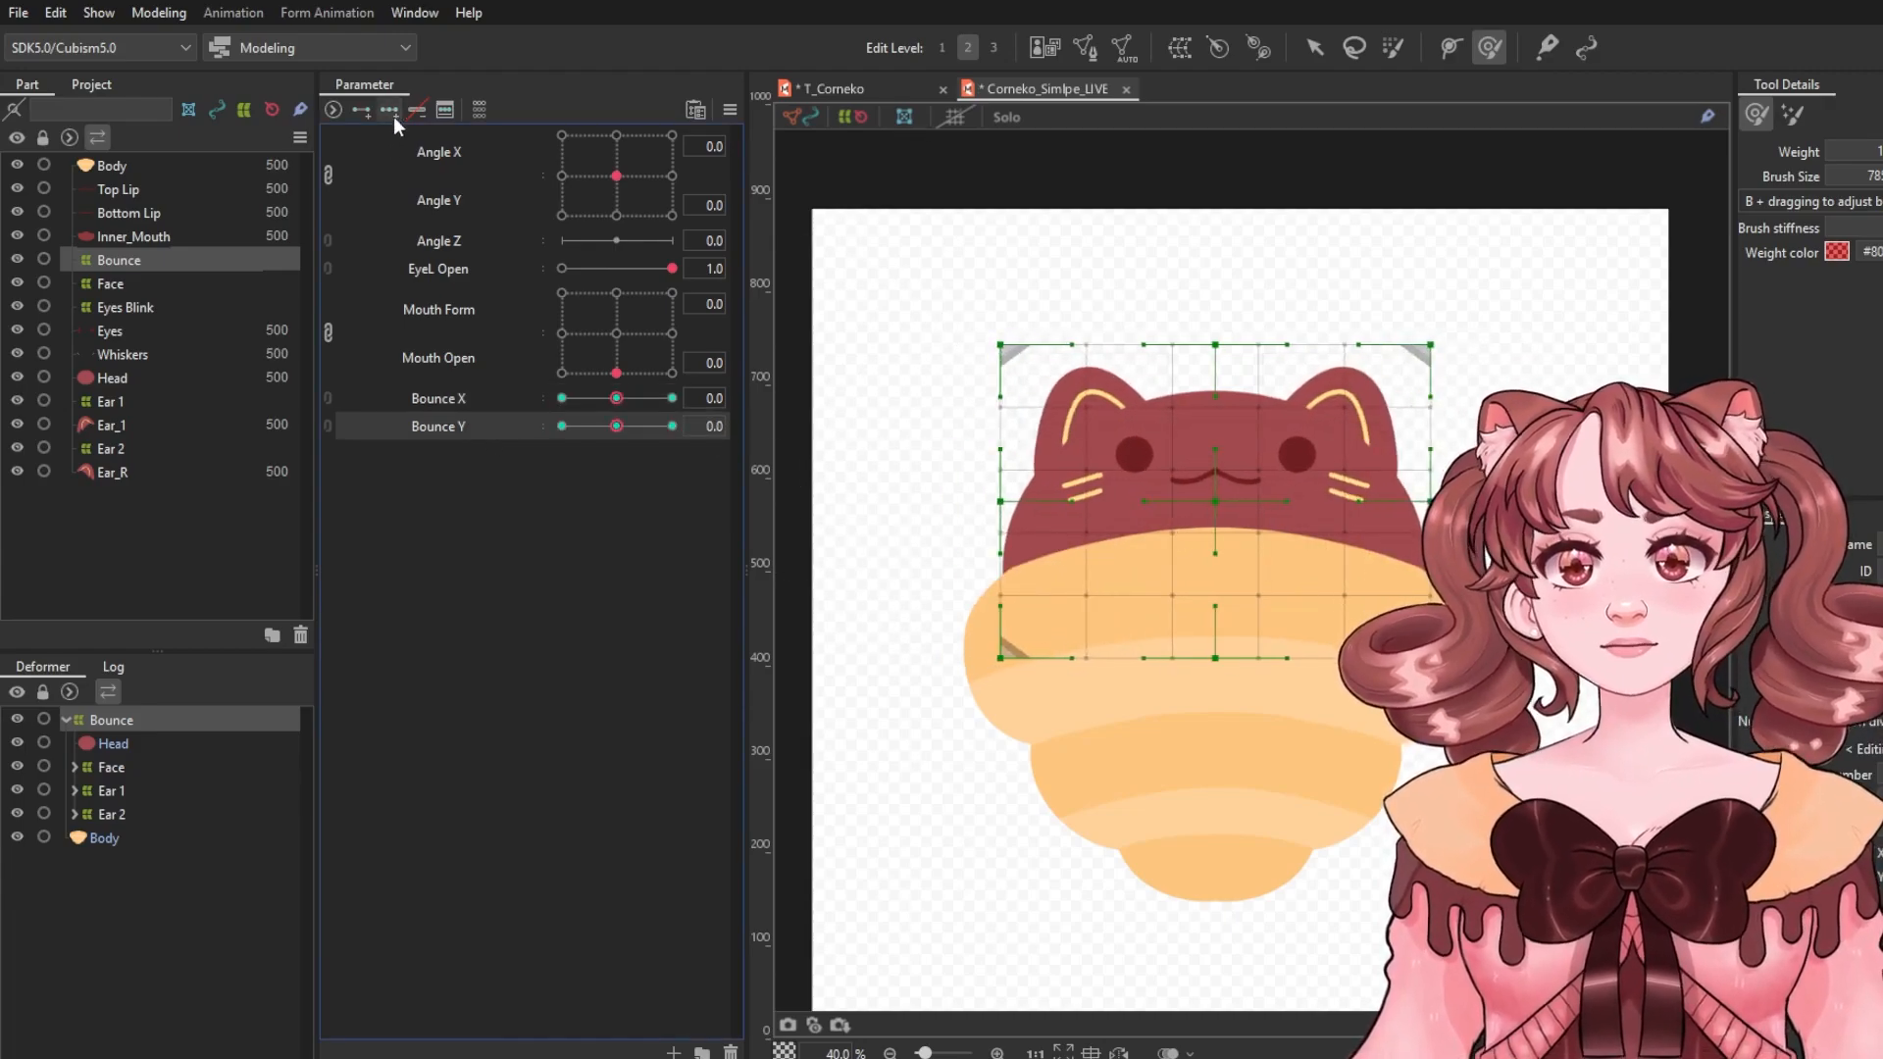
Enlarge the brush and warp the Bounce deformer upward for Bounce Y 1.0, then reset Bounce Y.
{"action": "key", "text": "b"}
{"action": "mouse_move", "coordinate": [1178, 377]}
{"action": "left_mouse_down"}
{"action": "mouse_move", "coordinate": [1274, 397]}
{"action": "mouse_move", "coordinate": [1218, 366]}
{"action": "mouse_move", "coordinate": [1218, 388]}
{"action": "left_mouse_up"}
{"action": "left_click_drag", "start_coordinate": [562, 426], "coordinate": [676, 429]}
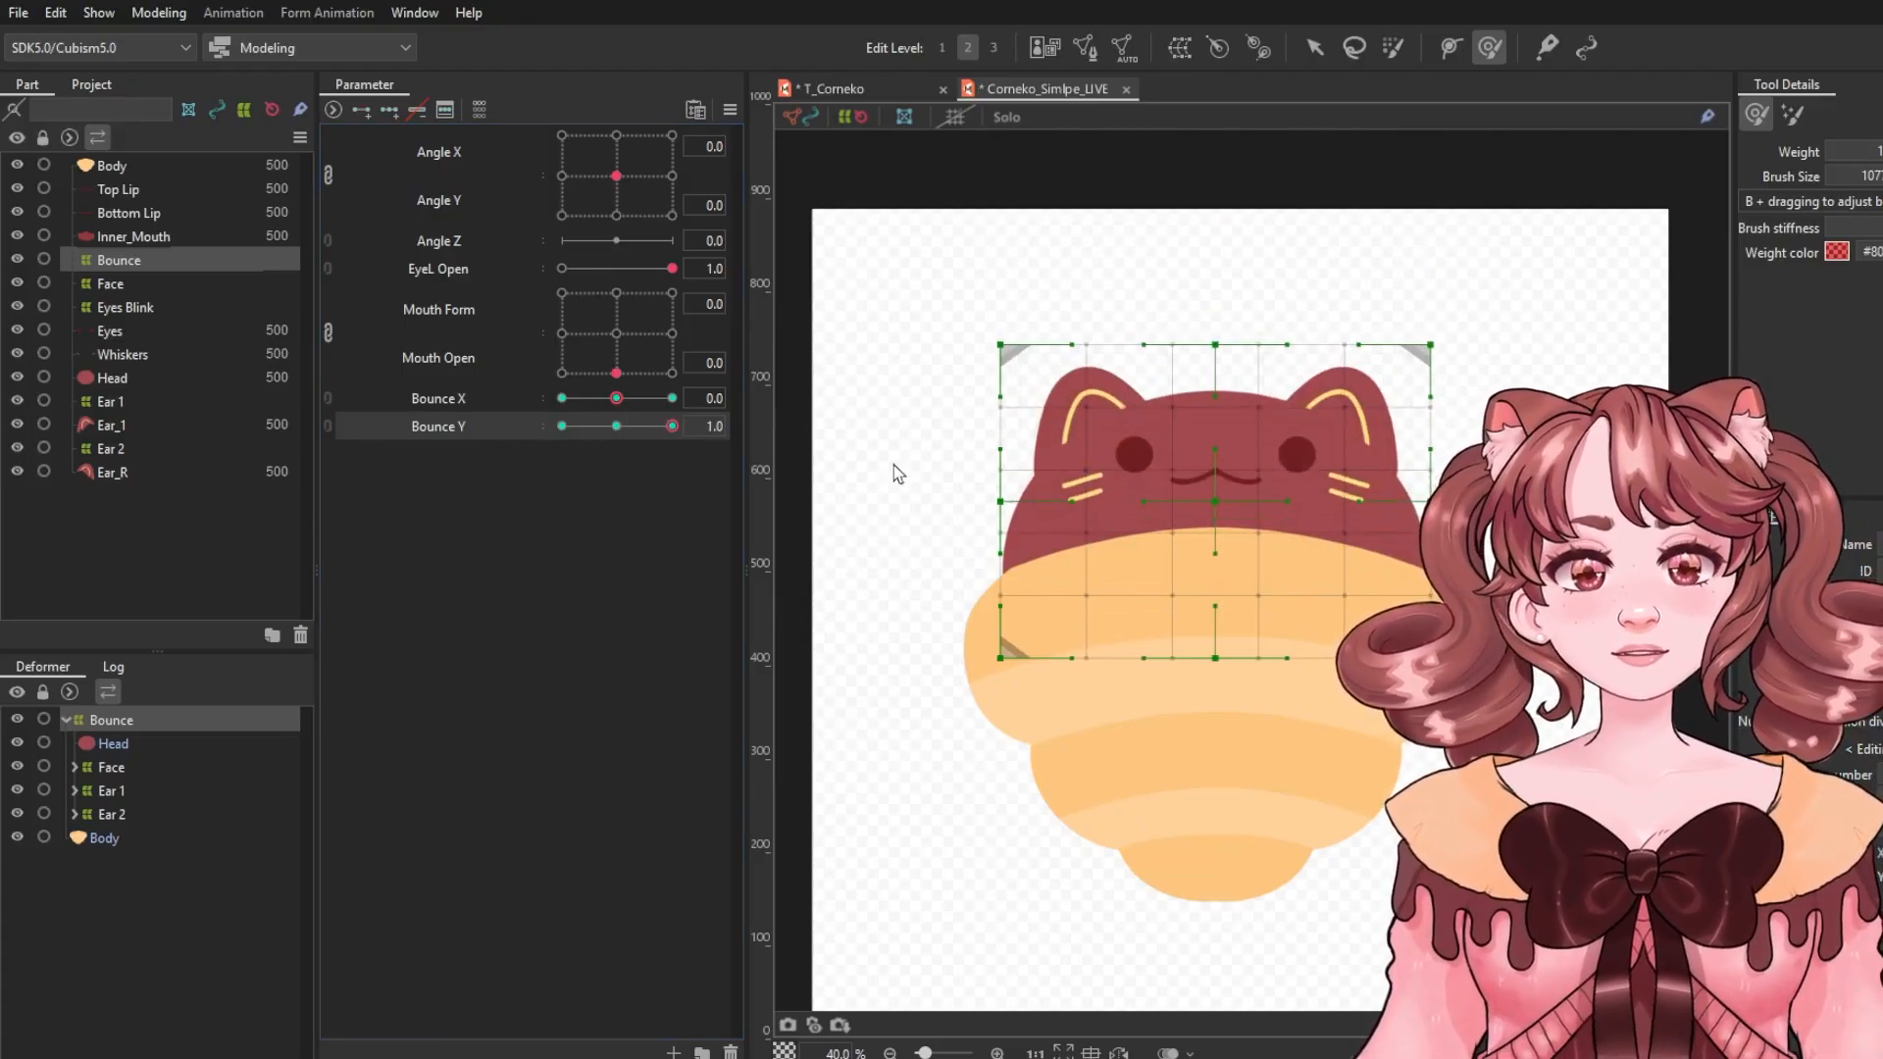
{"action": "left_click_drag", "start_coordinate": [1224, 348], "coordinate": [1219, 308]}
{"action": "mouse_move", "coordinate": [673, 429]}
{"action": "left_mouse_down"}
{"action": "mouse_move", "coordinate": [514, 430]}
{"action": "mouse_move", "coordinate": [532, 428]}
{"action": "left_mouse_up"}
{"action": "left_click", "coordinate": [437, 403]}
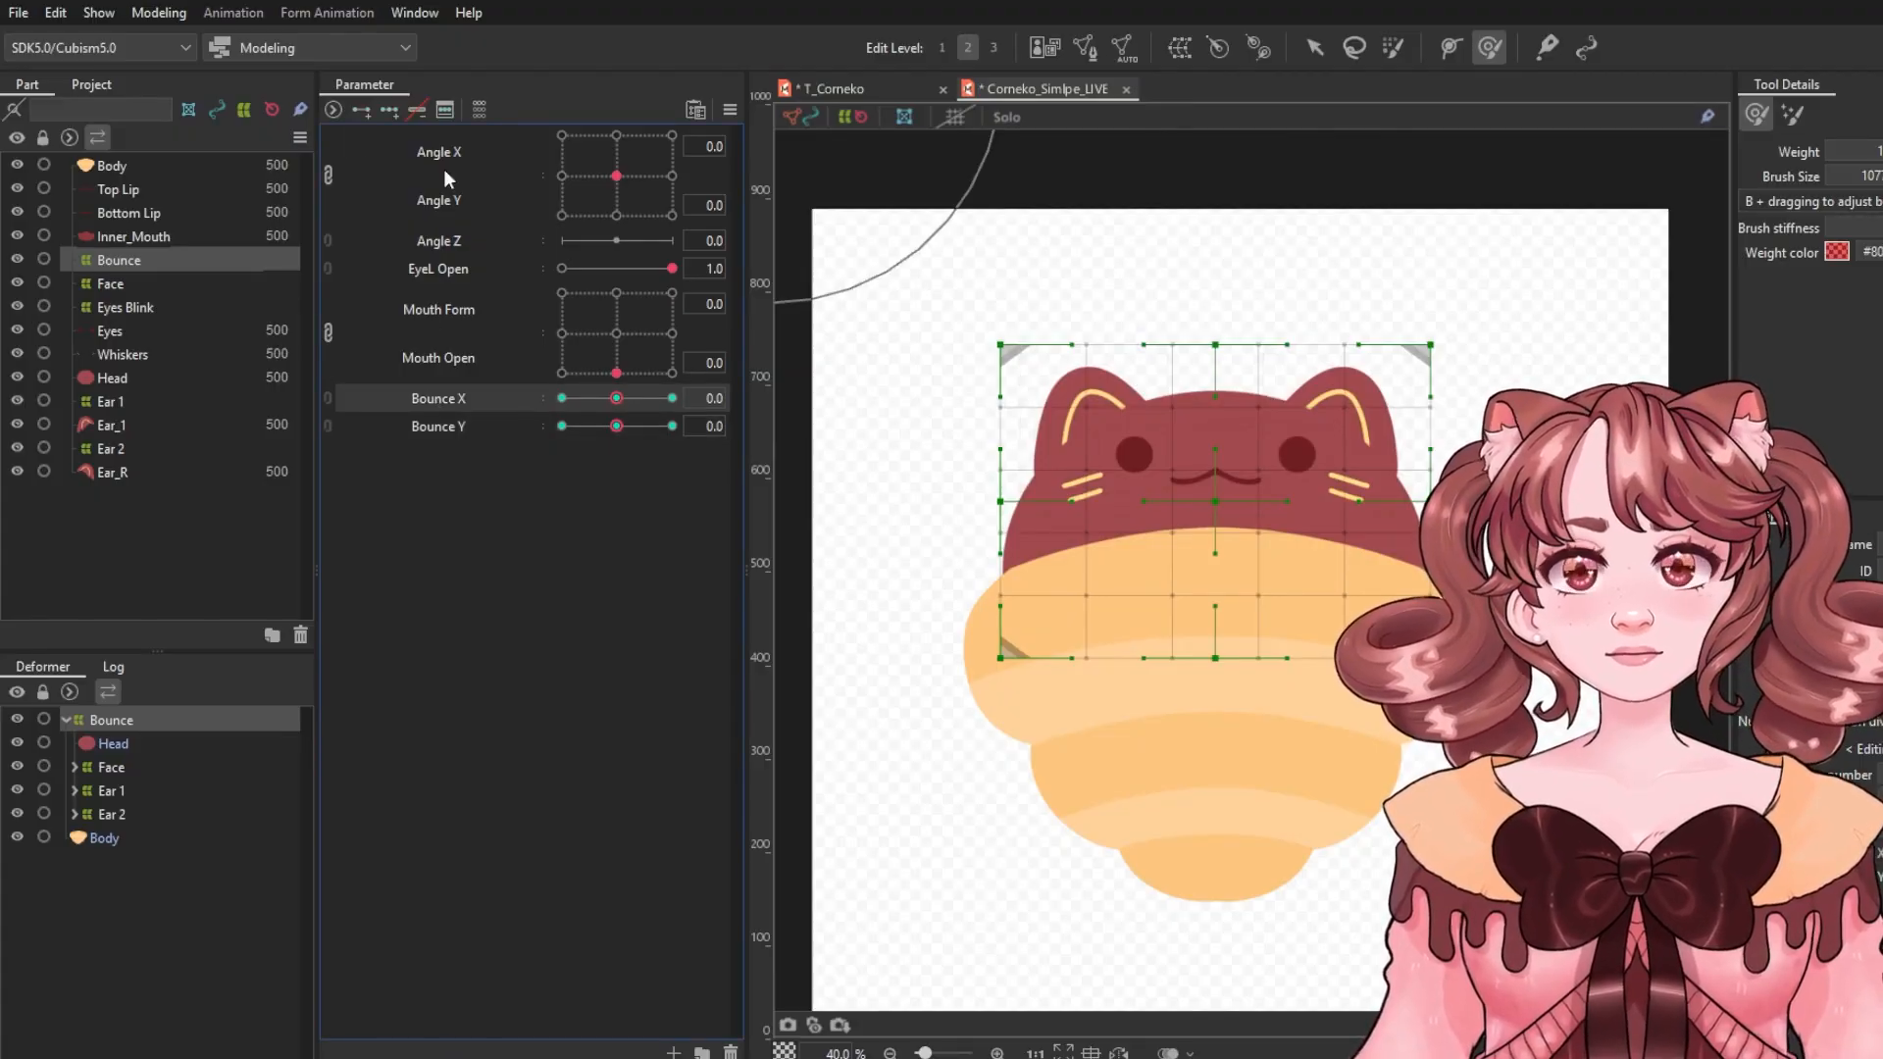
Combine Bounce X and Bounce Y into a 2D parameter and synthesize its corners.
{"action": "left_click", "coordinate": [330, 400]}
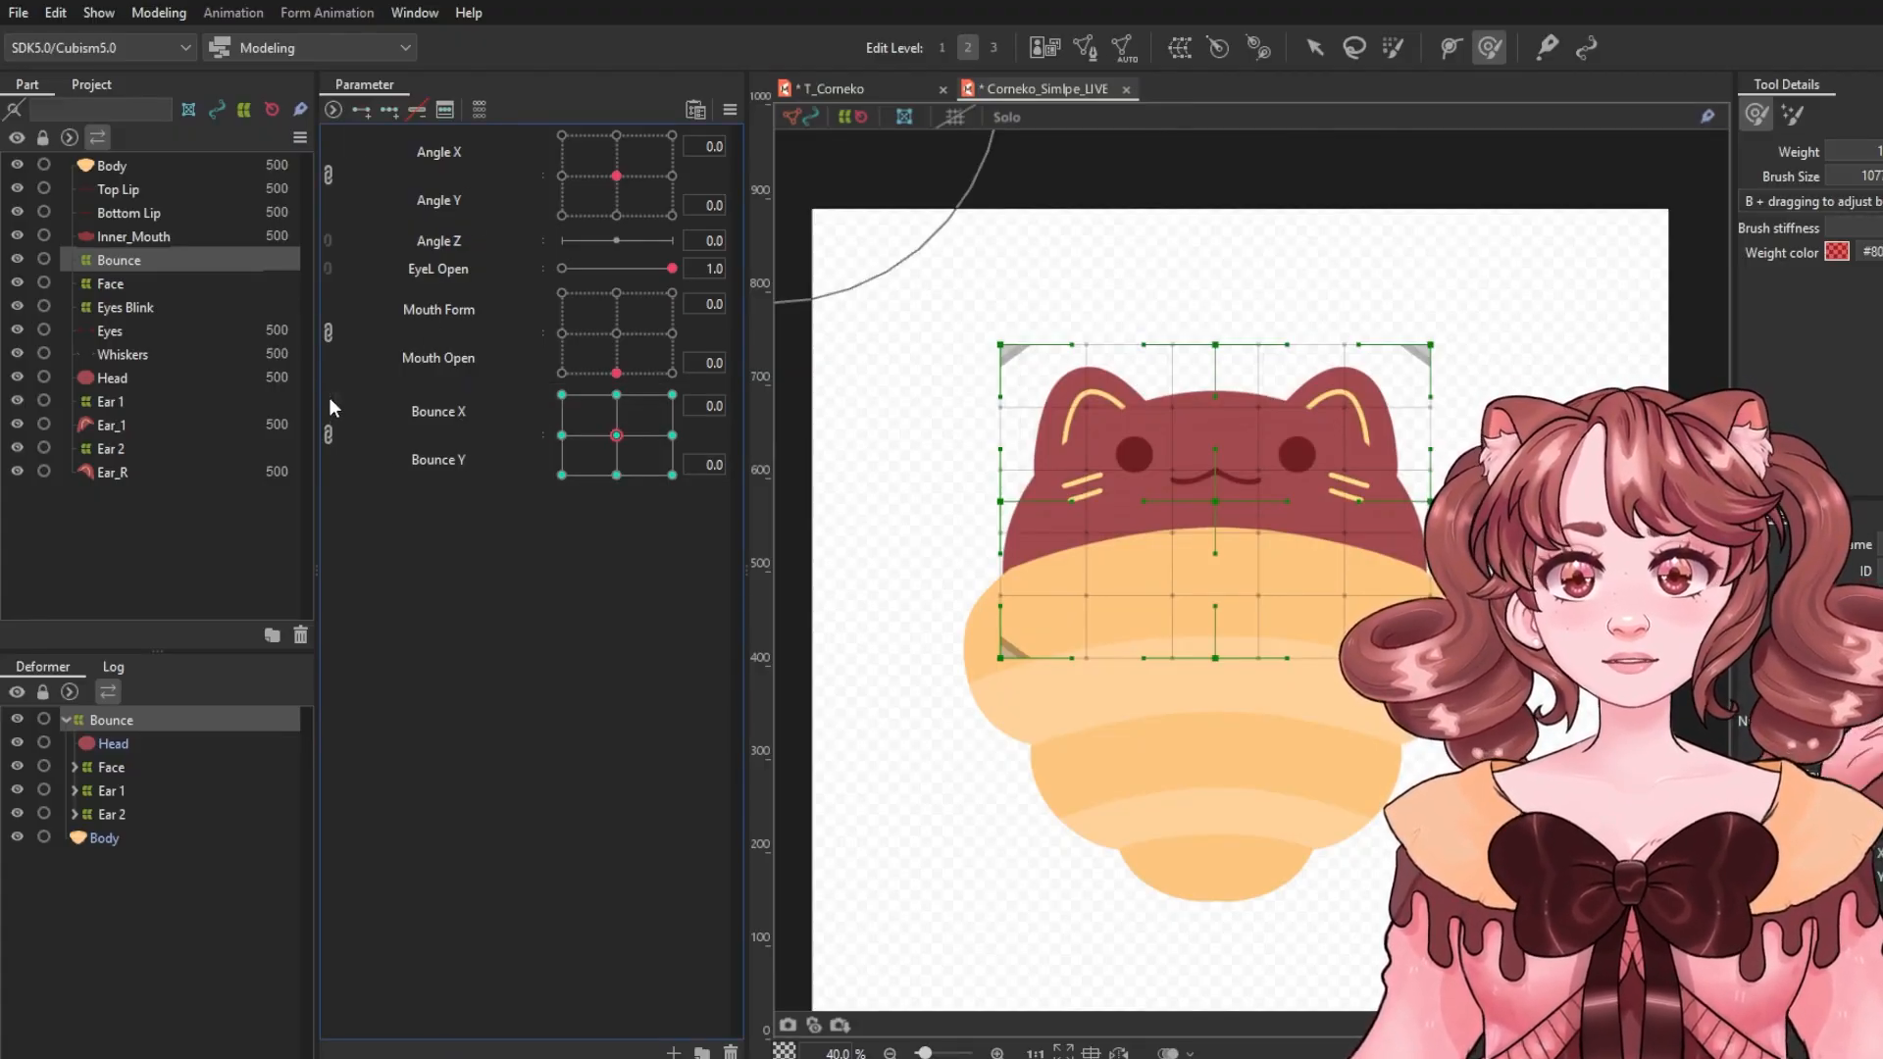
{"action": "left_click", "coordinate": [737, 103]}
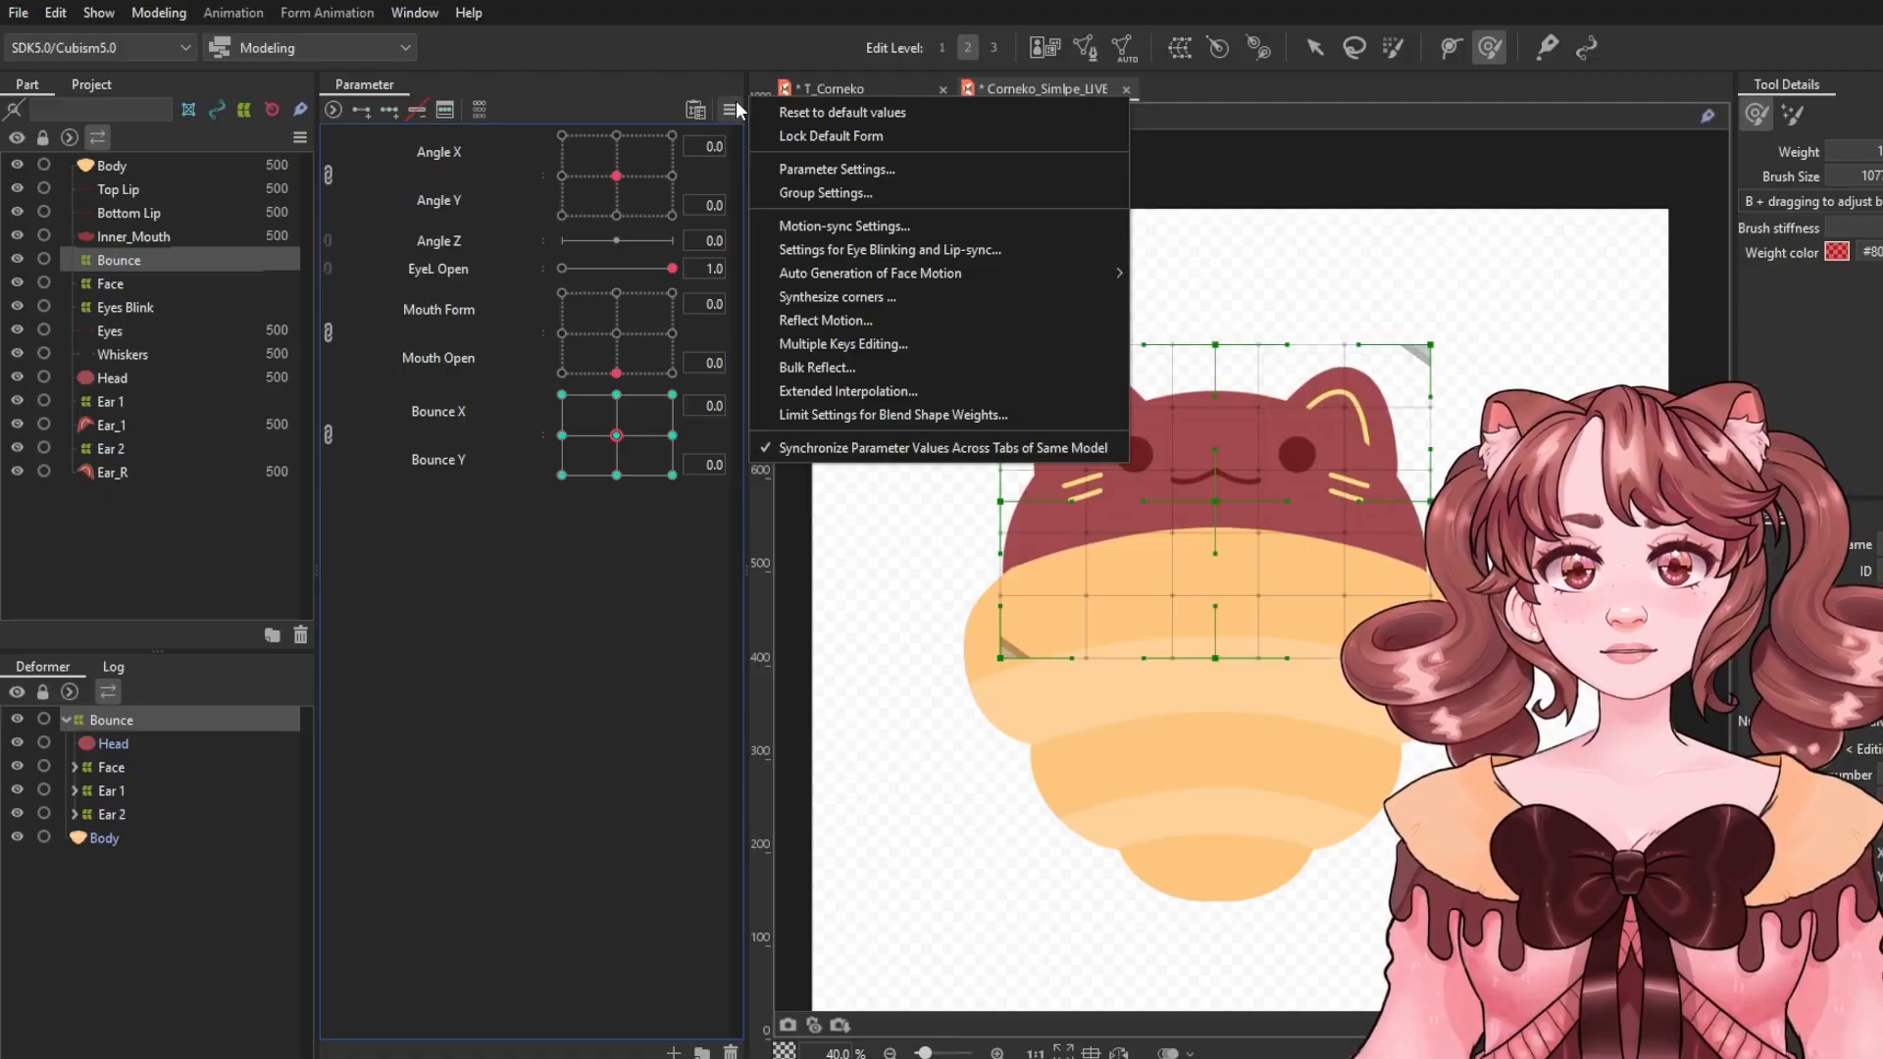
{"action": "left_click", "coordinate": [888, 297]}
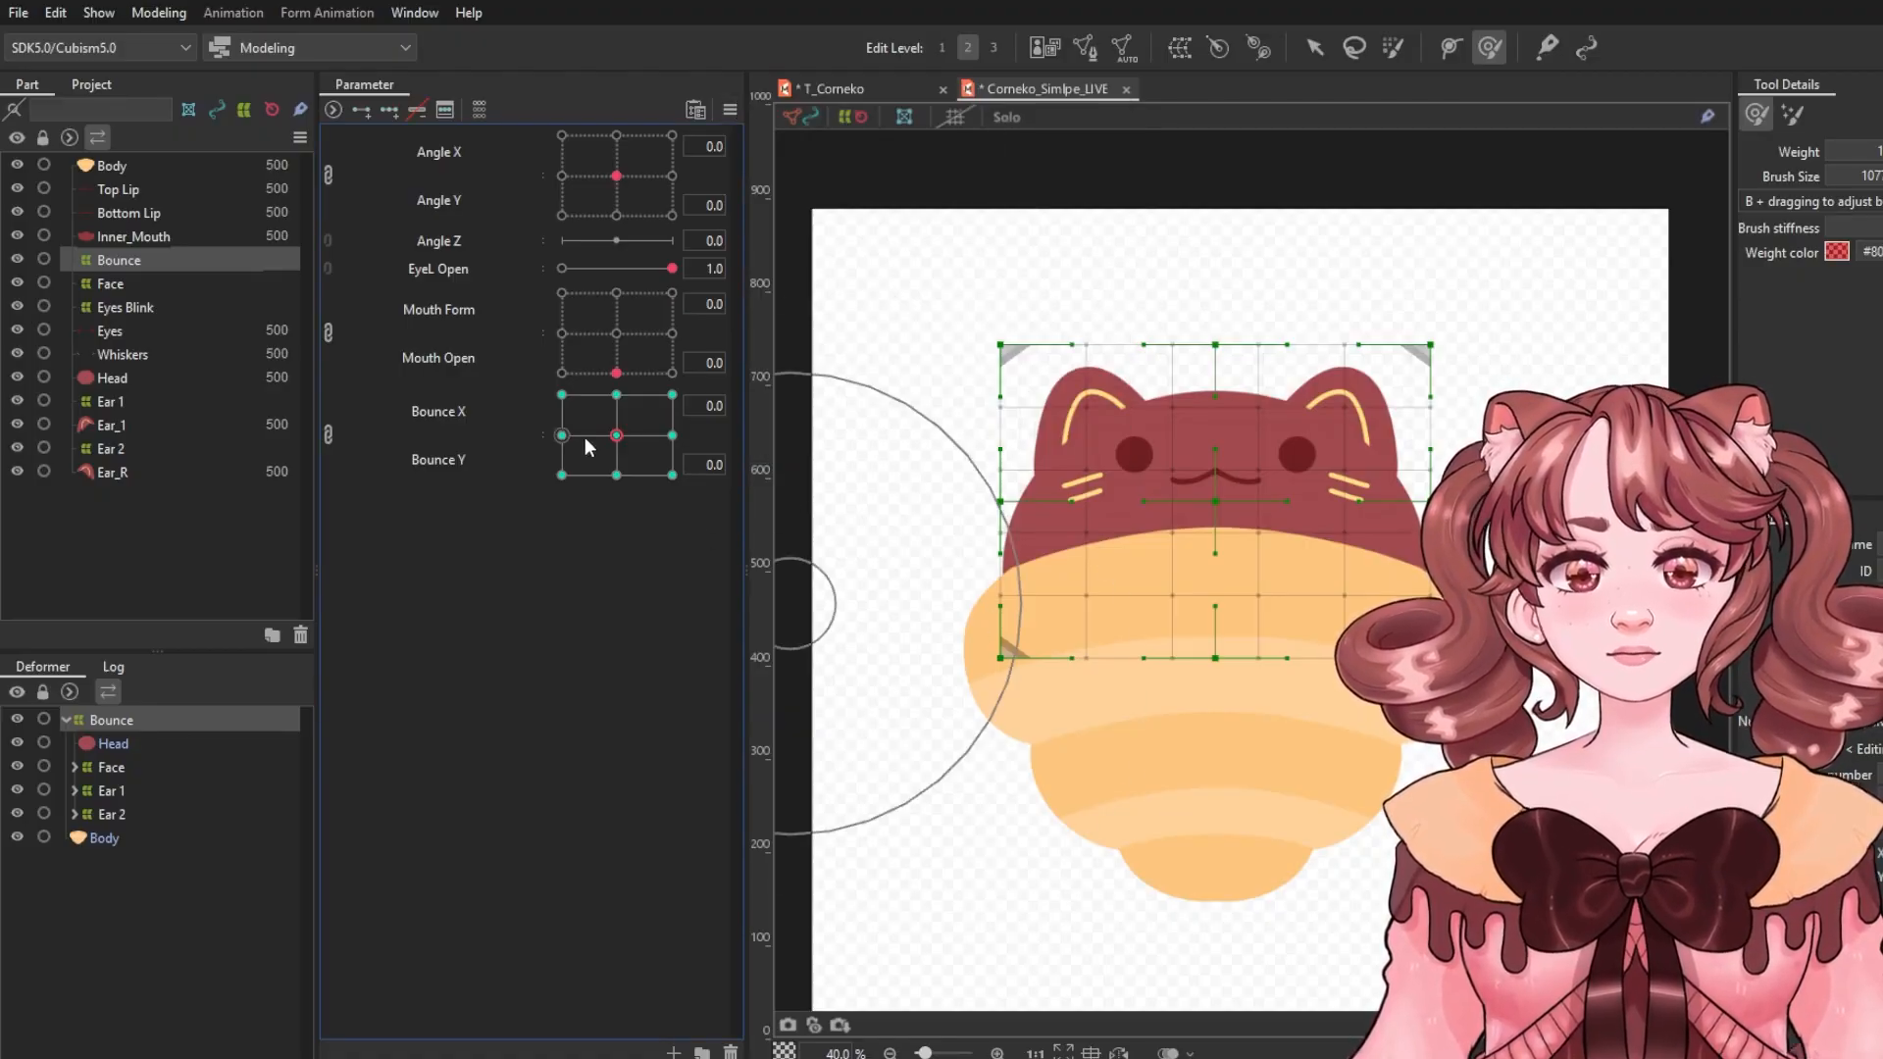
{"action": "left_click_drag", "start_coordinate": [587, 443], "coordinate": [636, 434]}
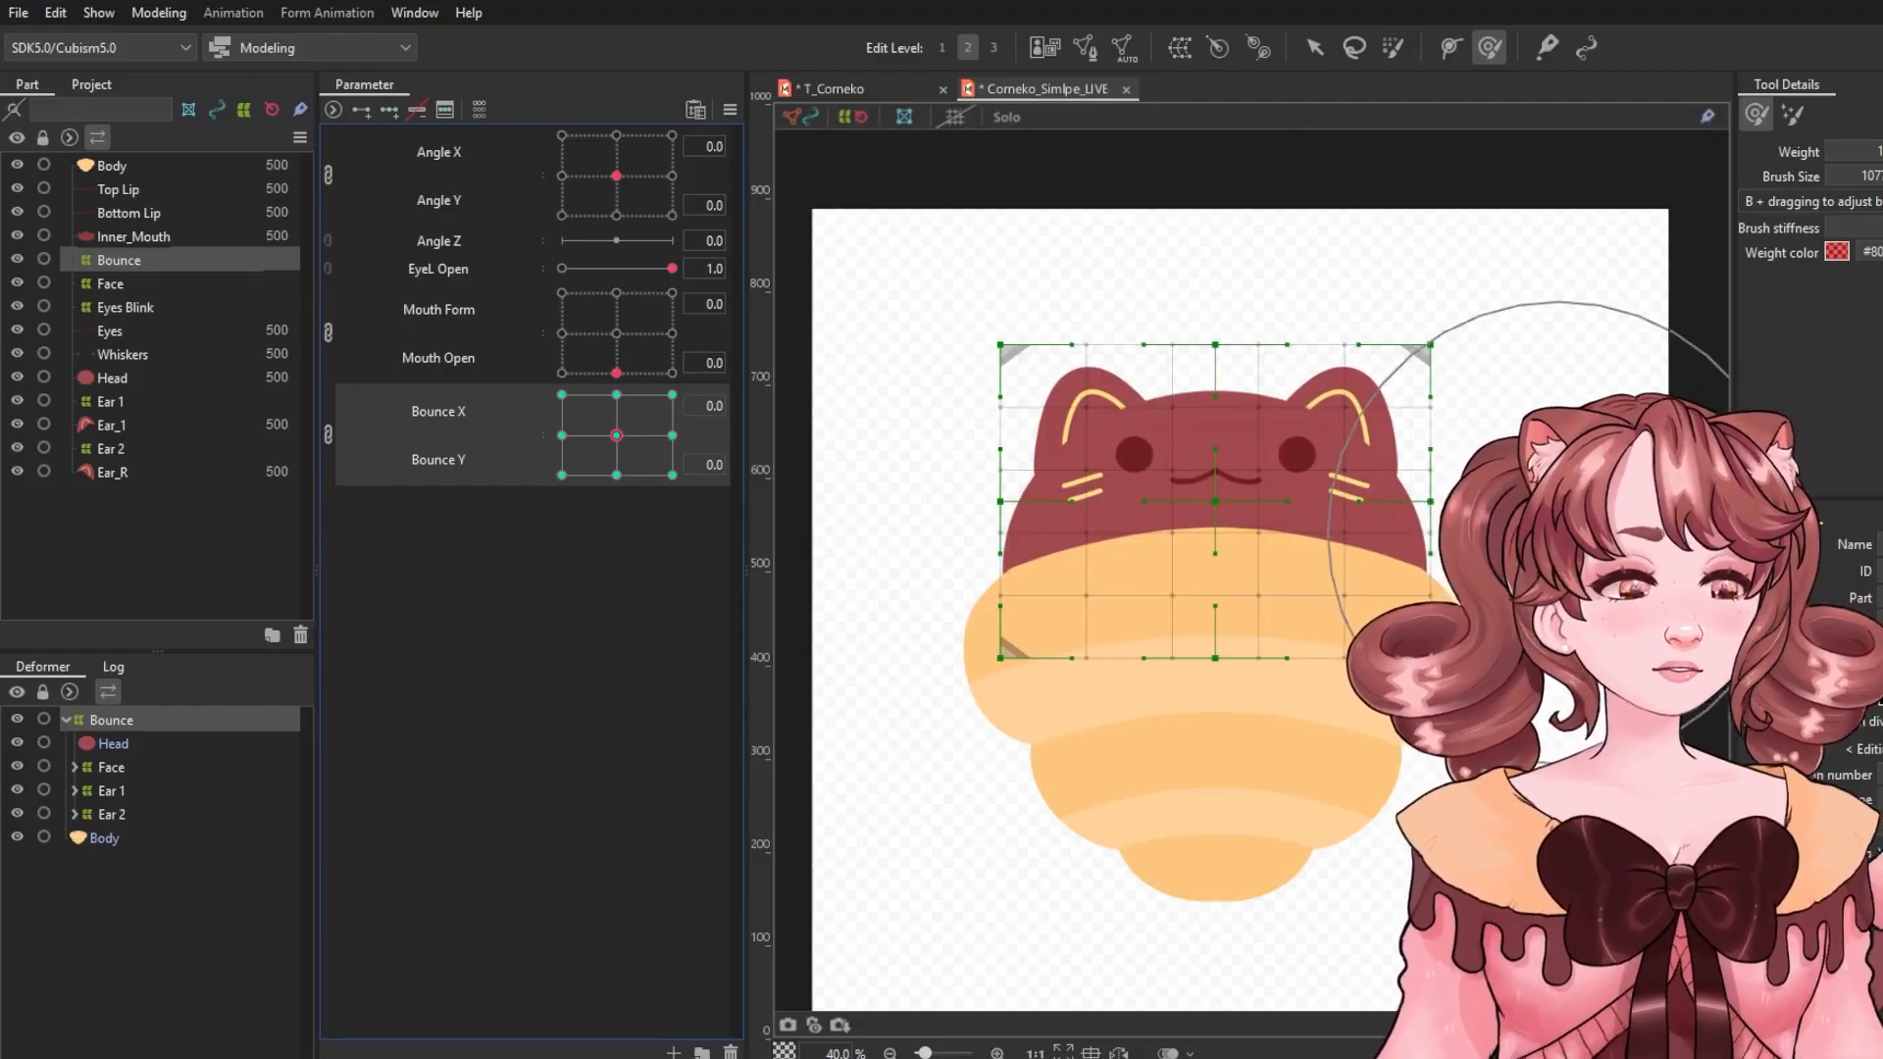
Open Physics Settings for the Bounce group and add Mouth Form at 20% and Mouth Open at 80% as inputs.
{"action": "left_click", "coordinate": [1326, 48]}
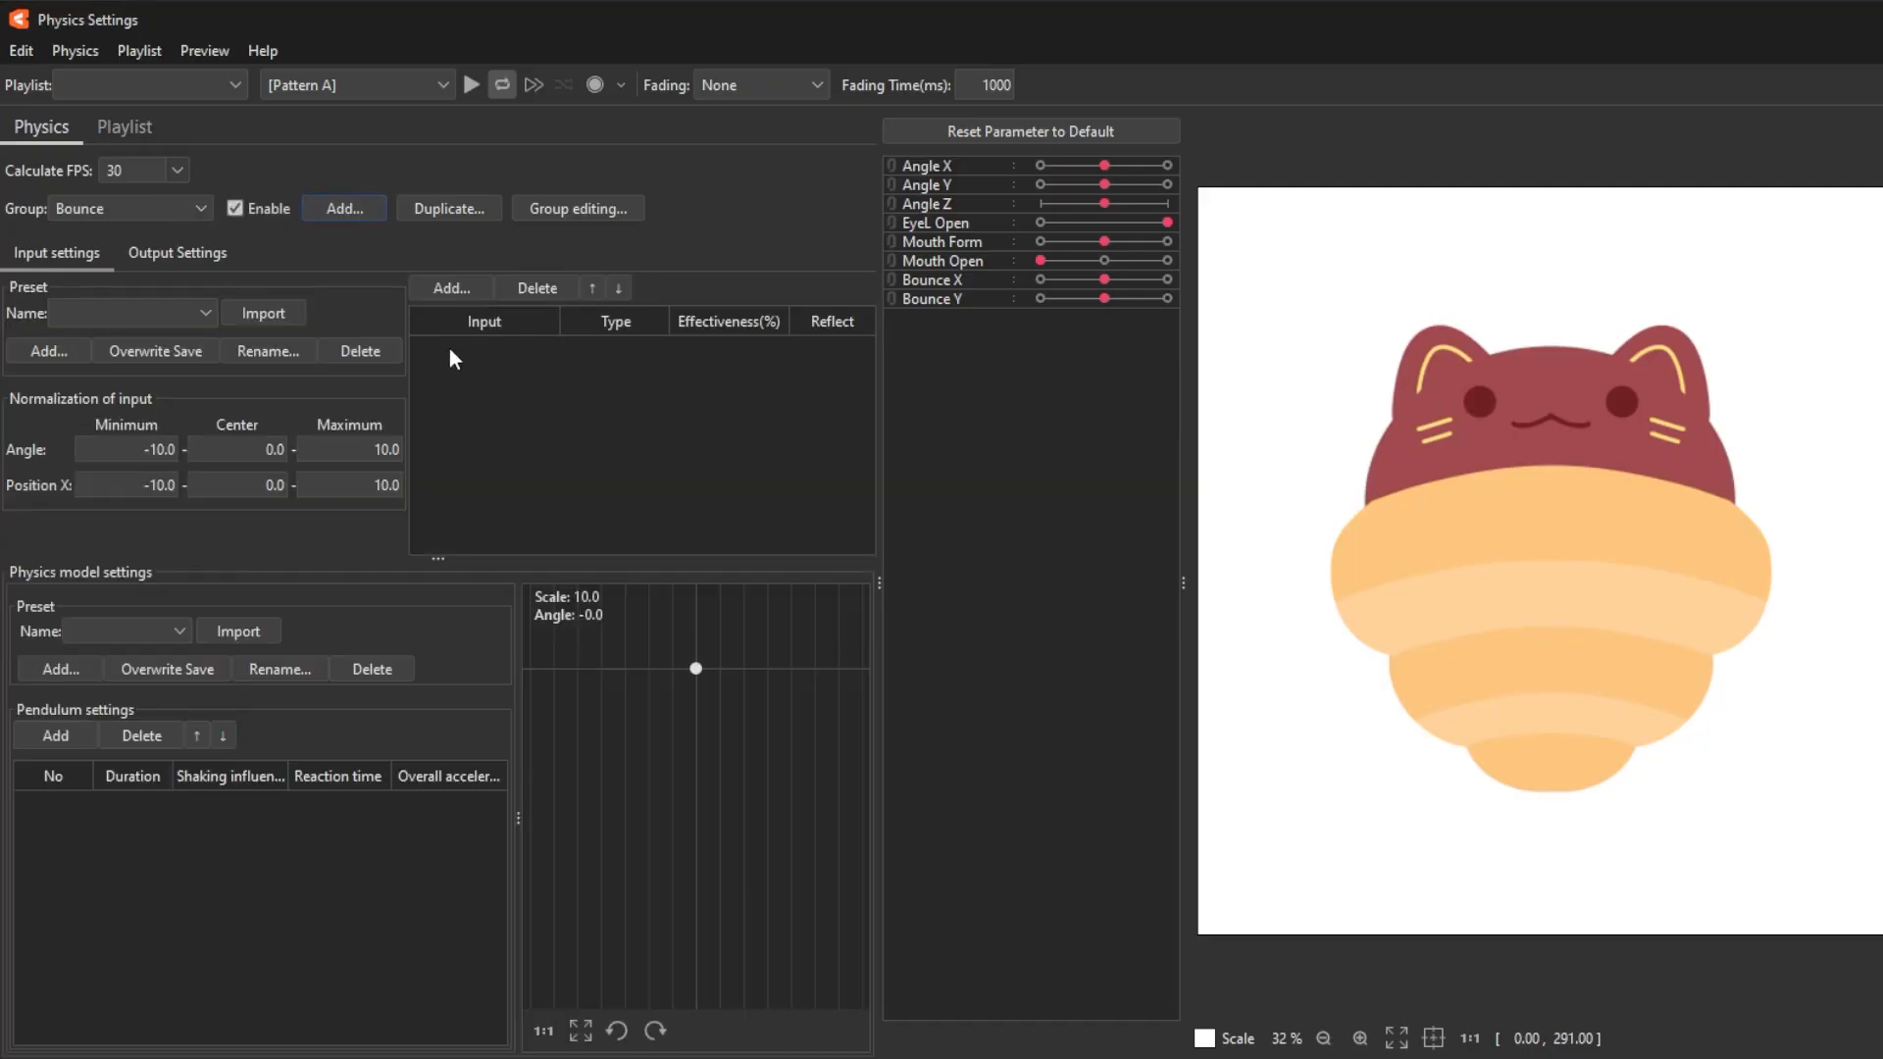
{"action": "left_click", "coordinate": [444, 291]}
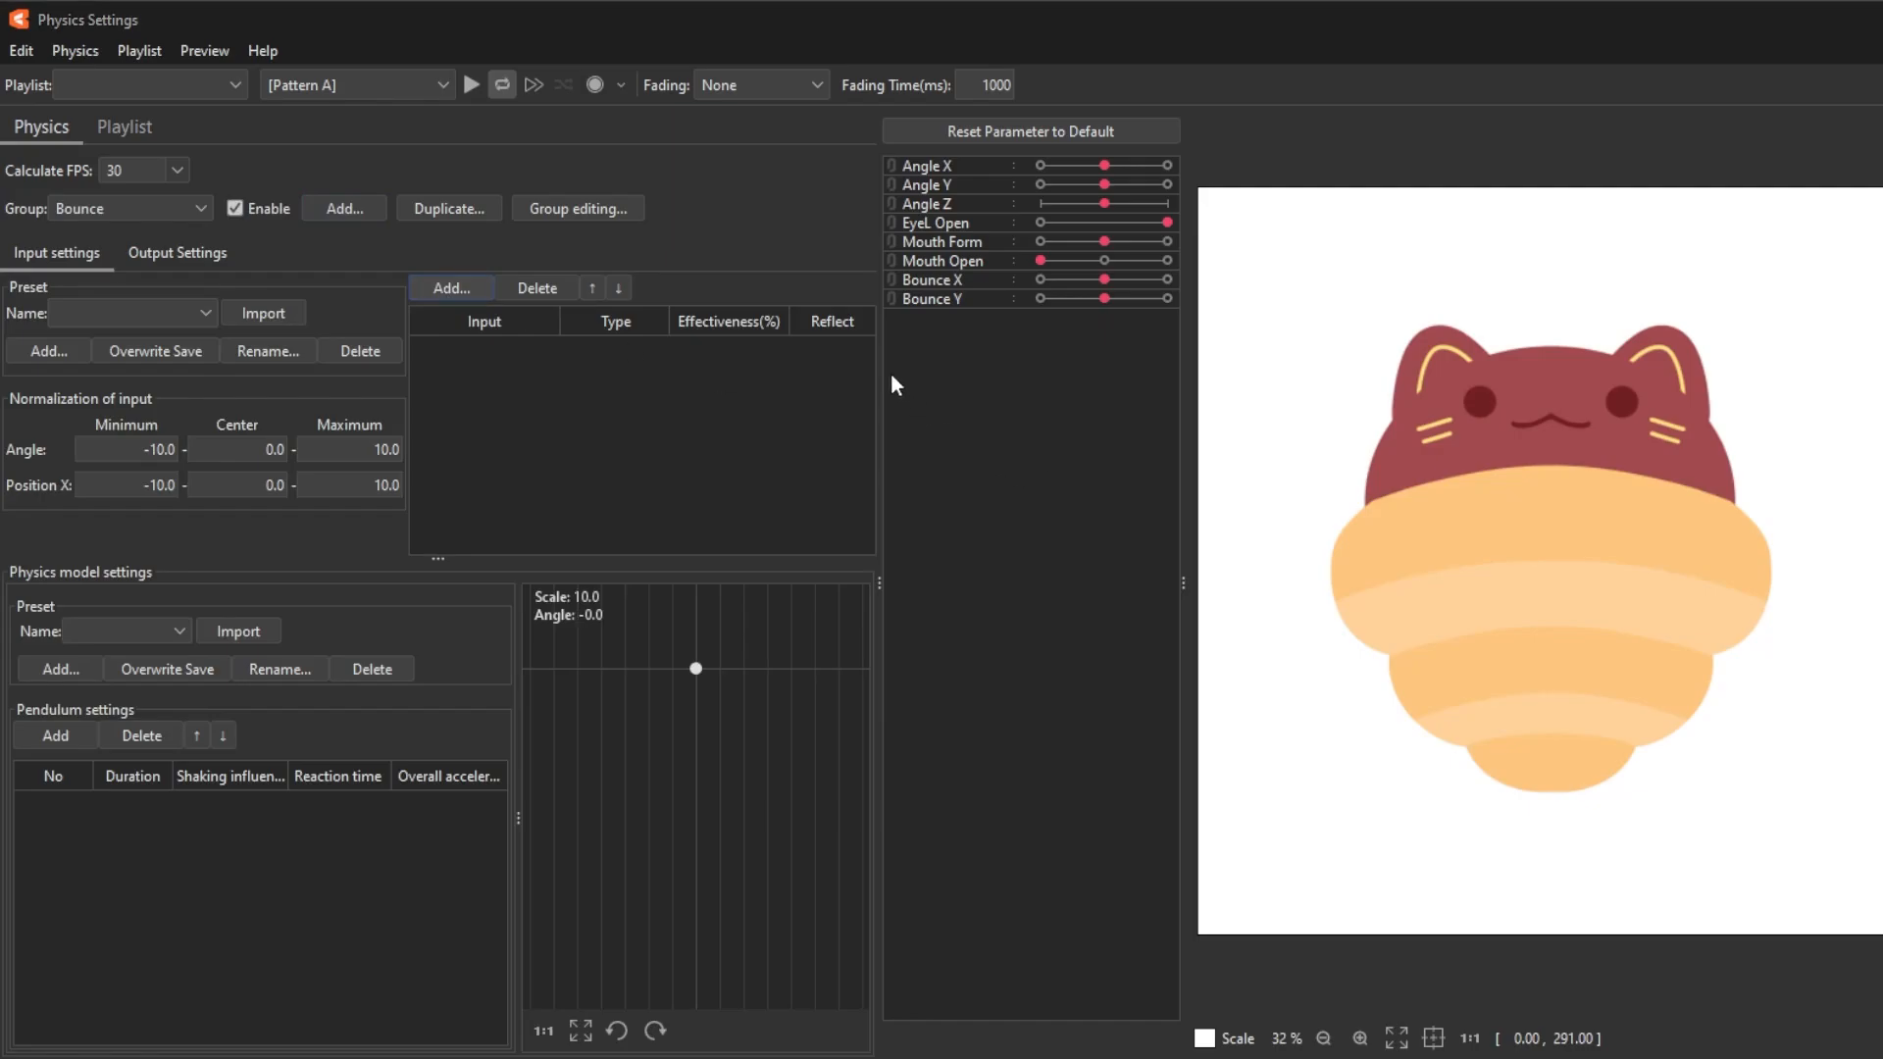
{"action": "left_click", "coordinate": [936, 840]}
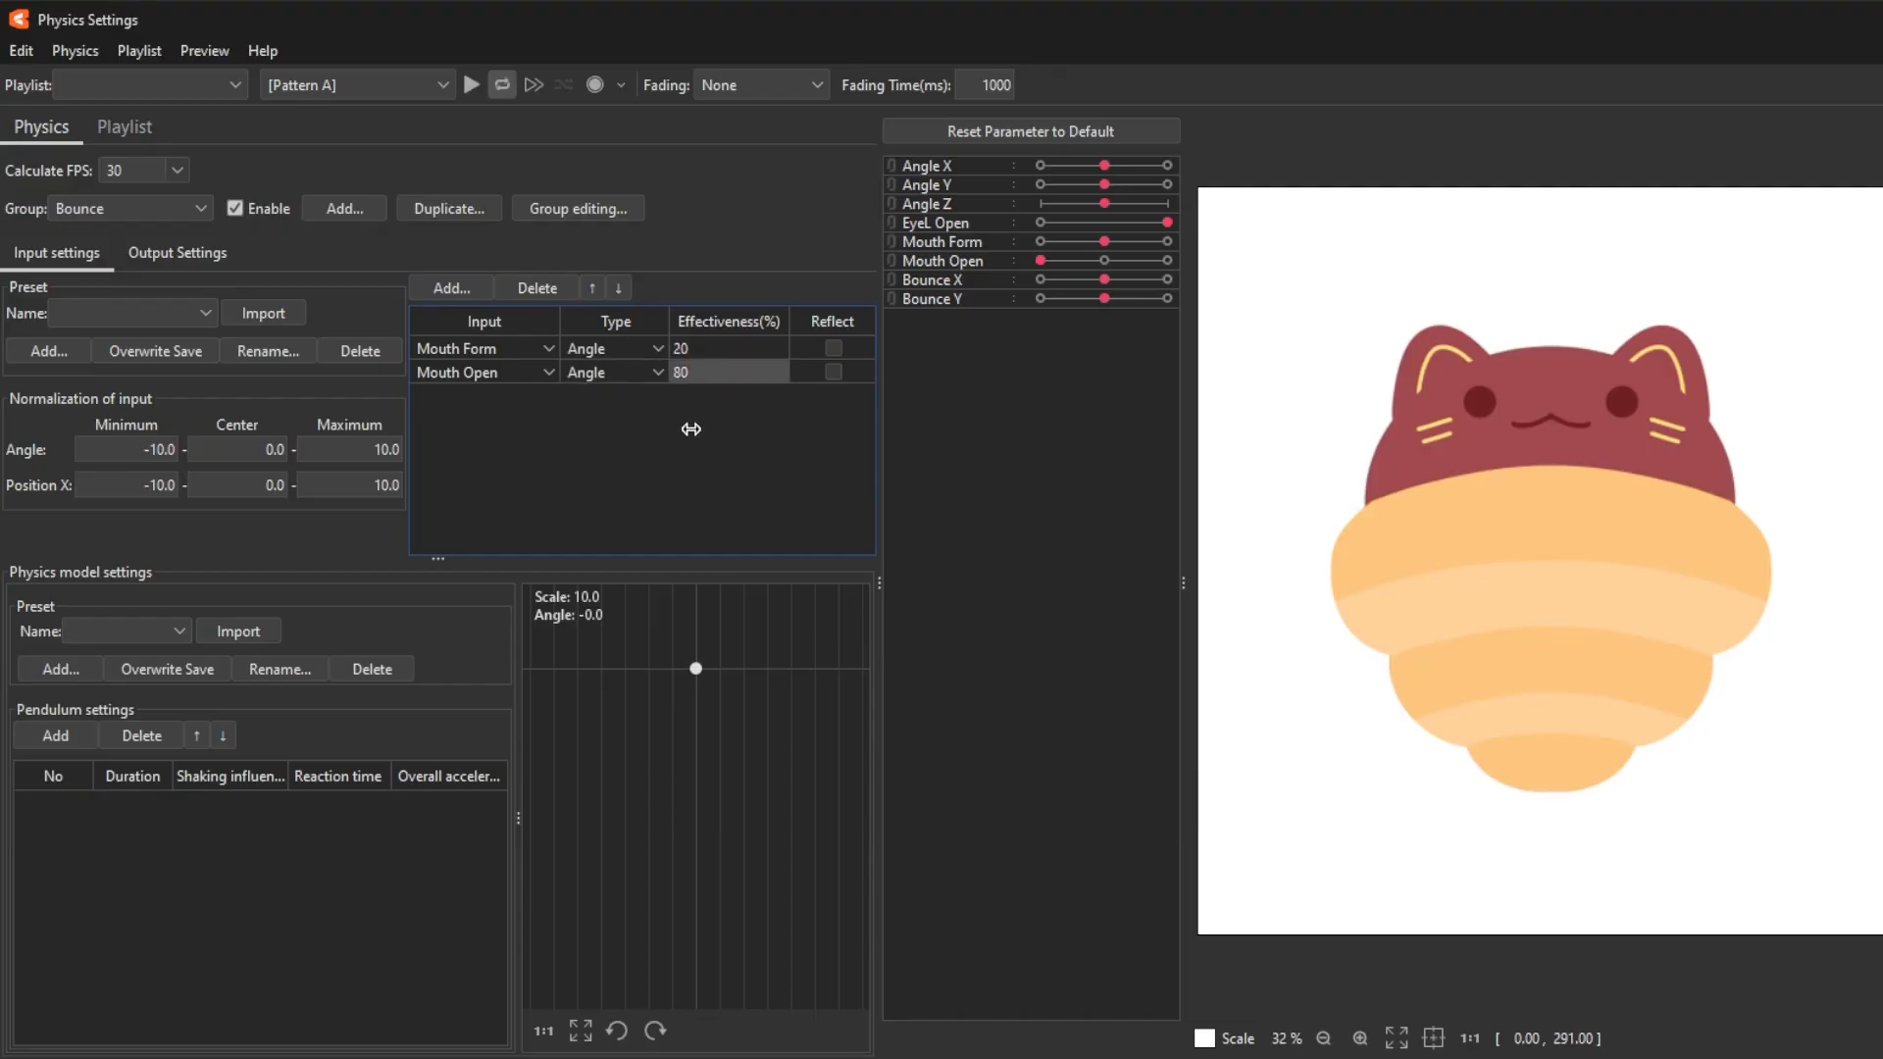
Add two pendulum segments to the Bounce group and test its Bounce X and Bounce Y outputs by moving an input slider.
{"action": "left_click", "coordinate": [55, 737]}
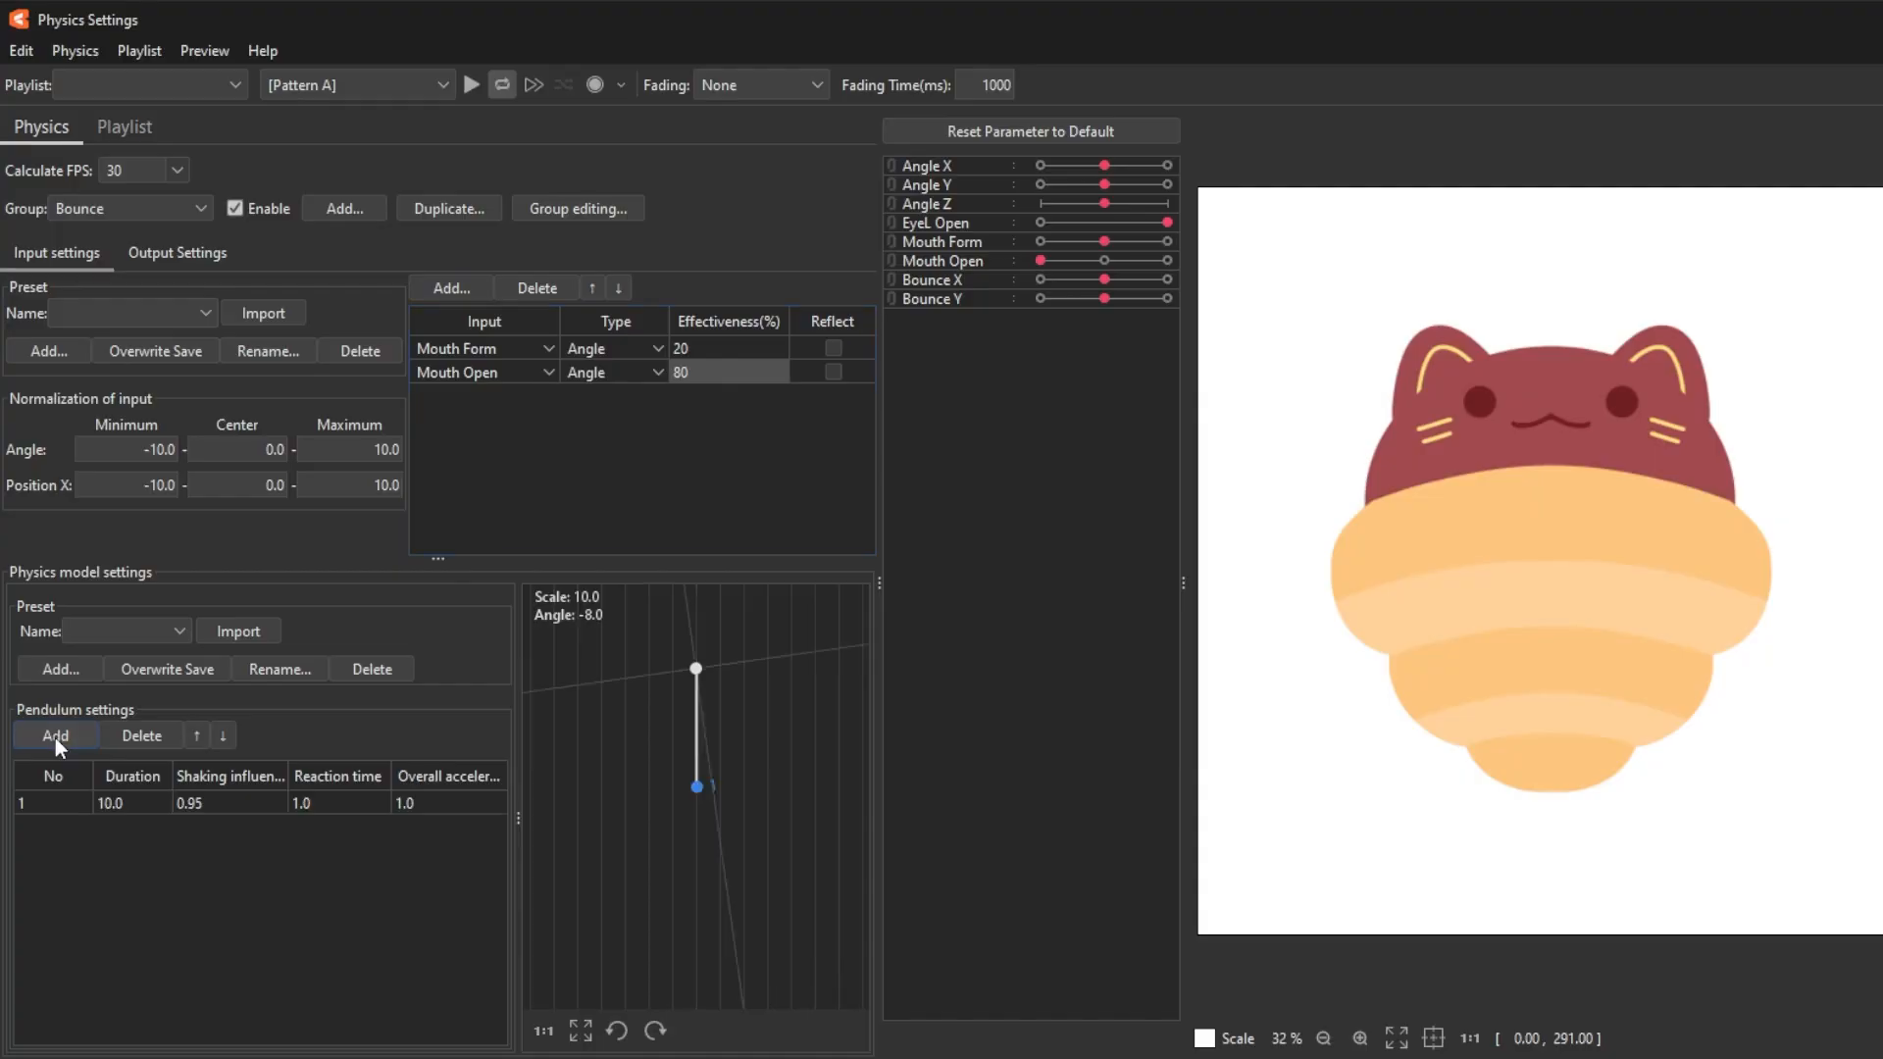
{"action": "left_click", "coordinate": [55, 738]}
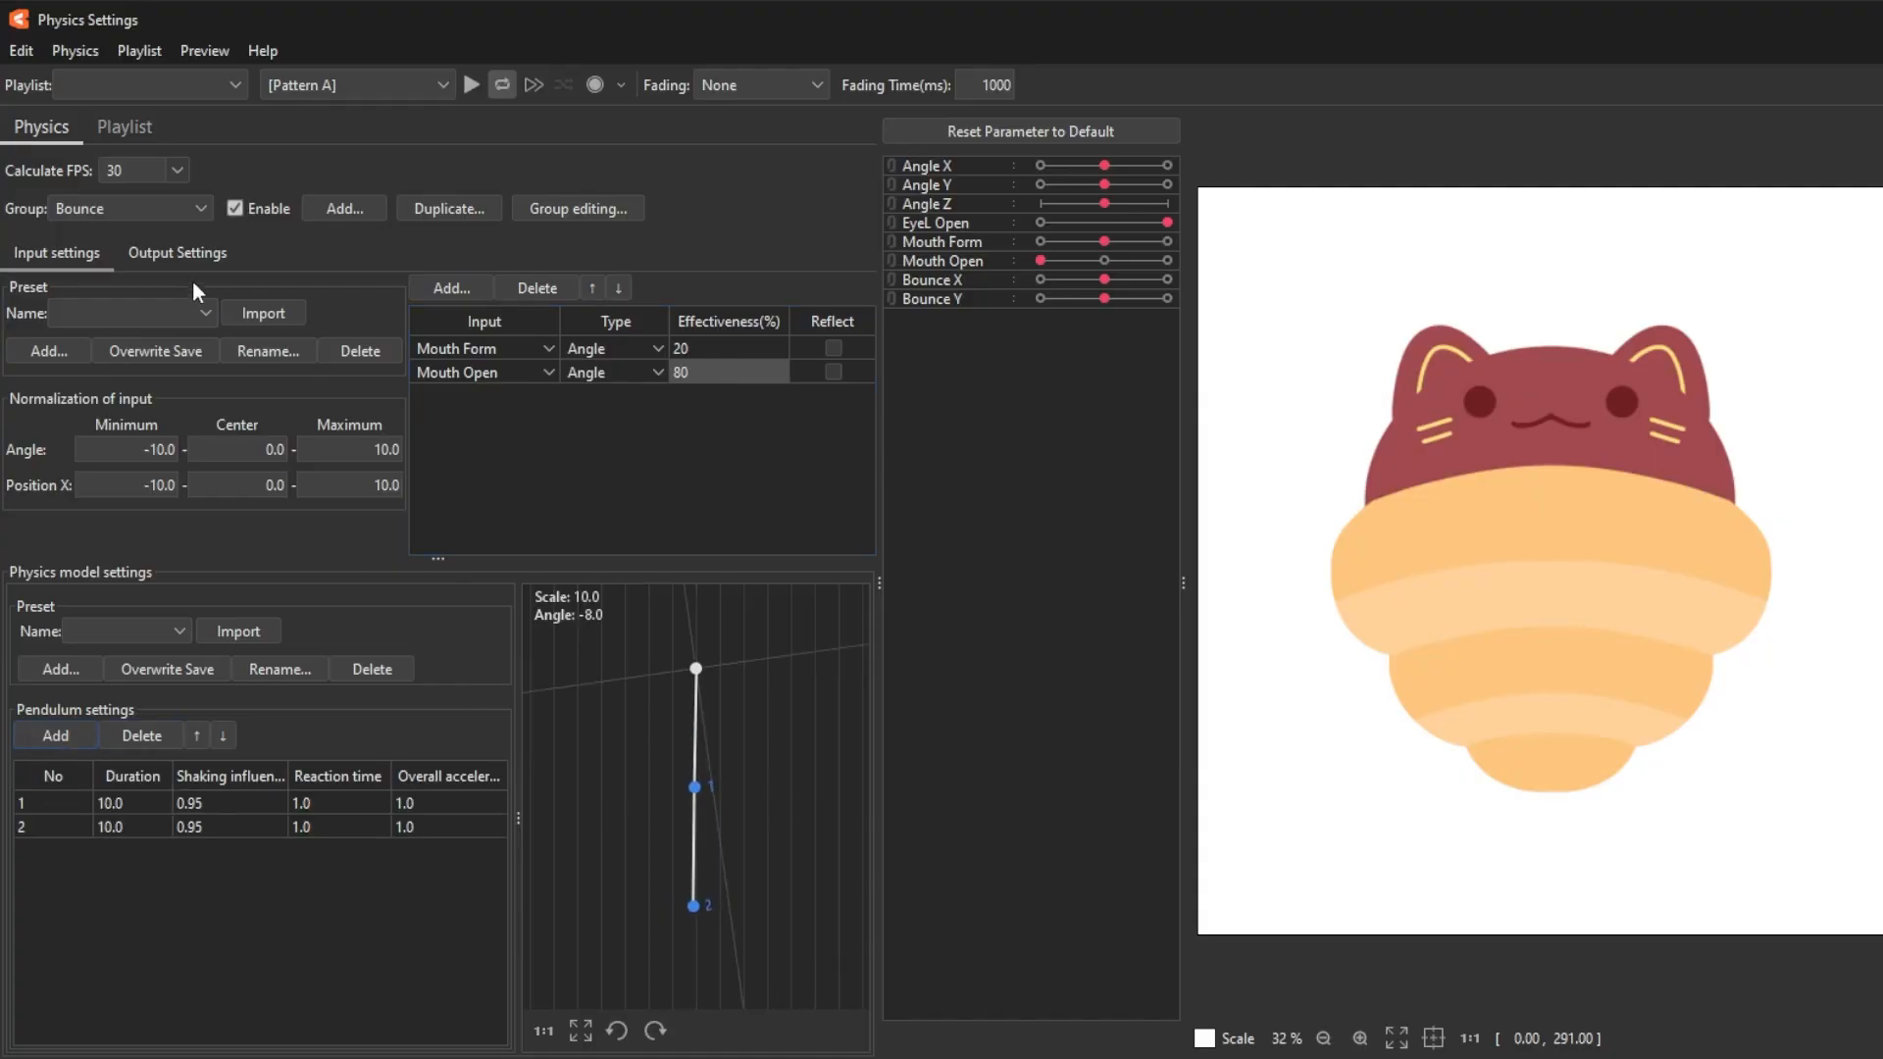
{"action": "left_click", "coordinate": [157, 251]}
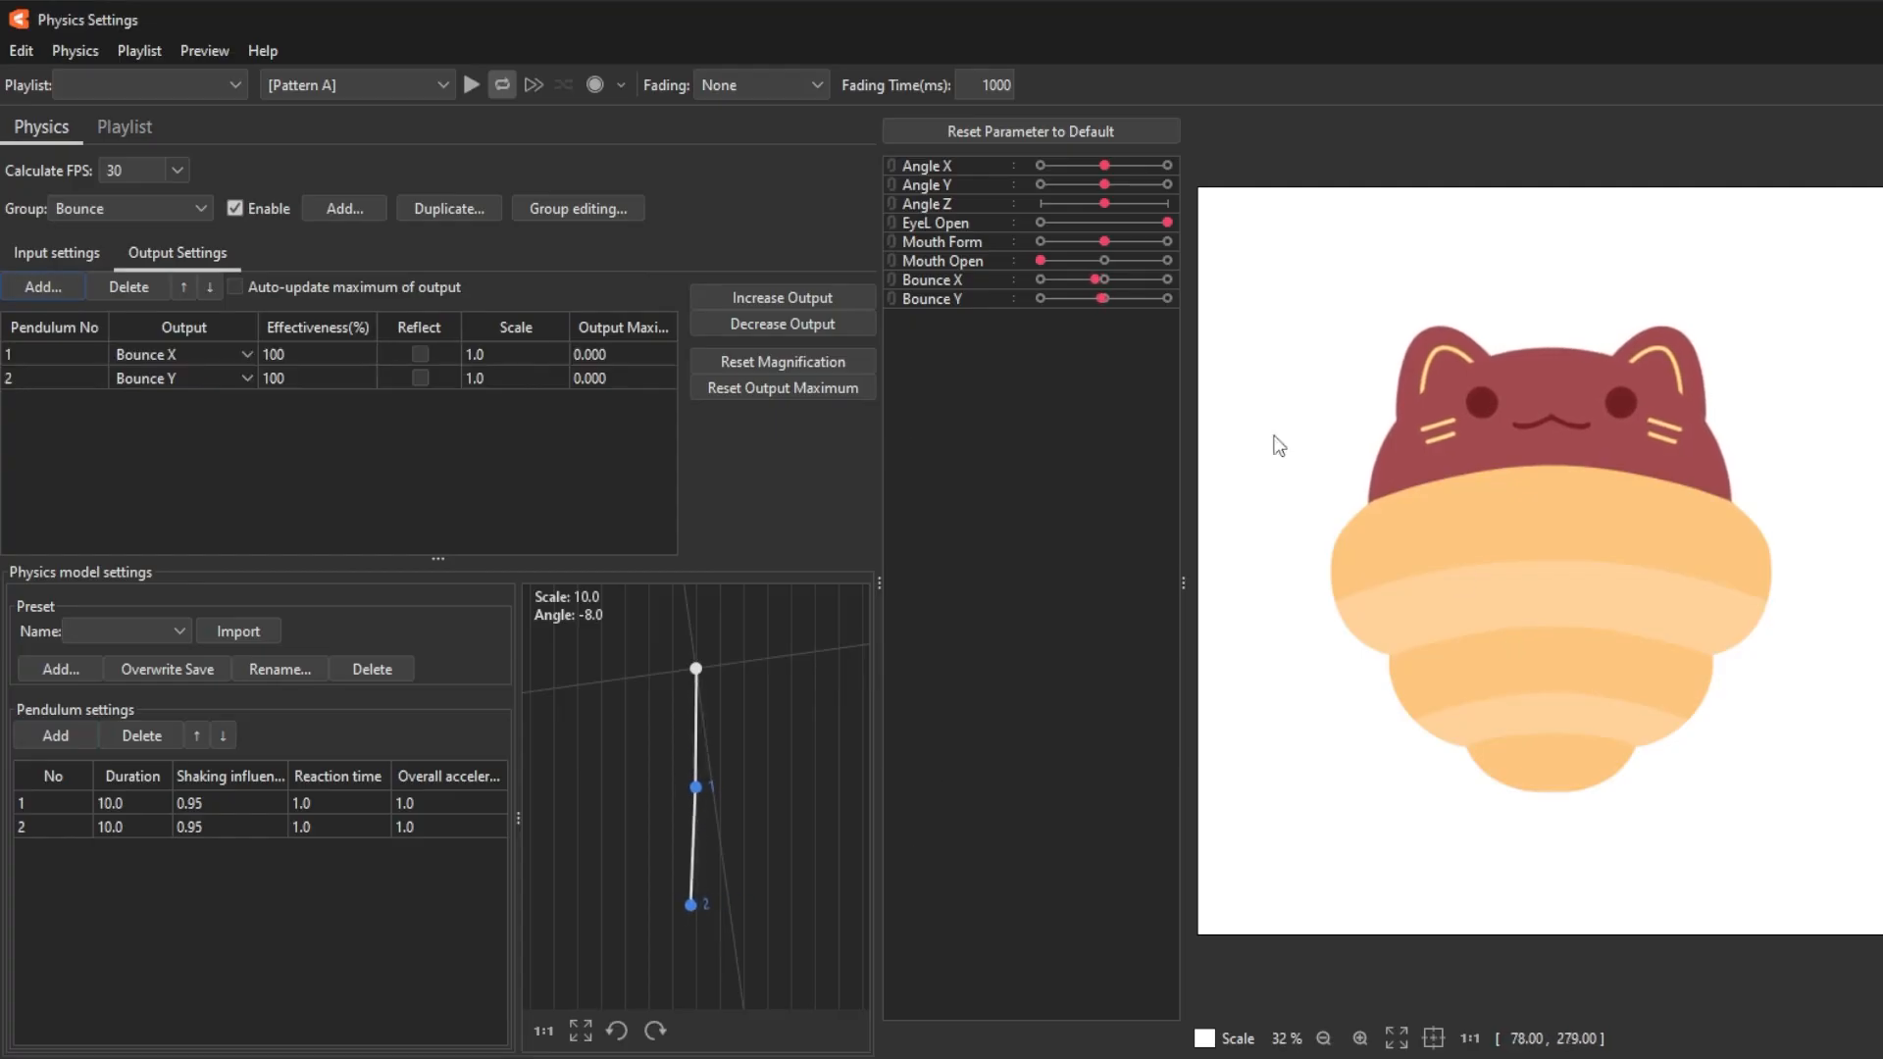
{"action": "left_click_drag", "start_coordinate": [1053, 259], "coordinate": [1099, 288]}
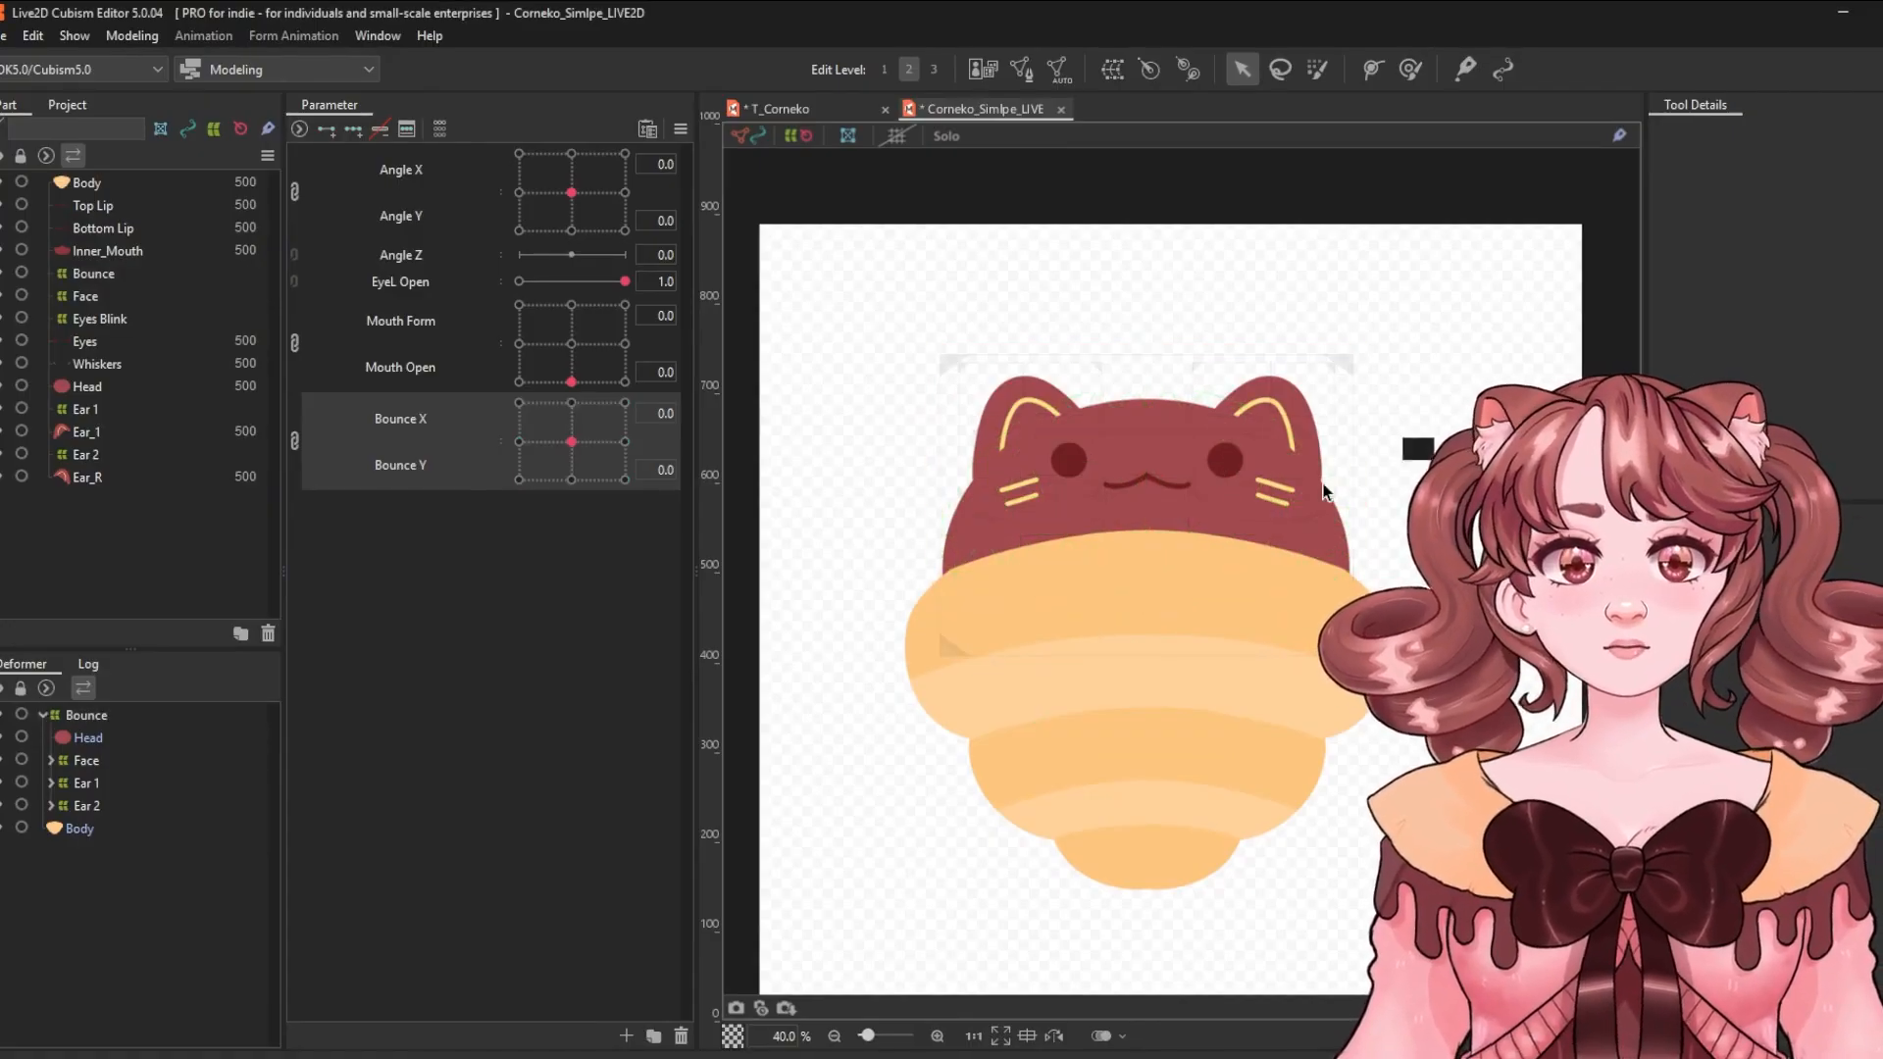
Export the model for runtime.
{"action": "left_click", "coordinate": [4, 35]}
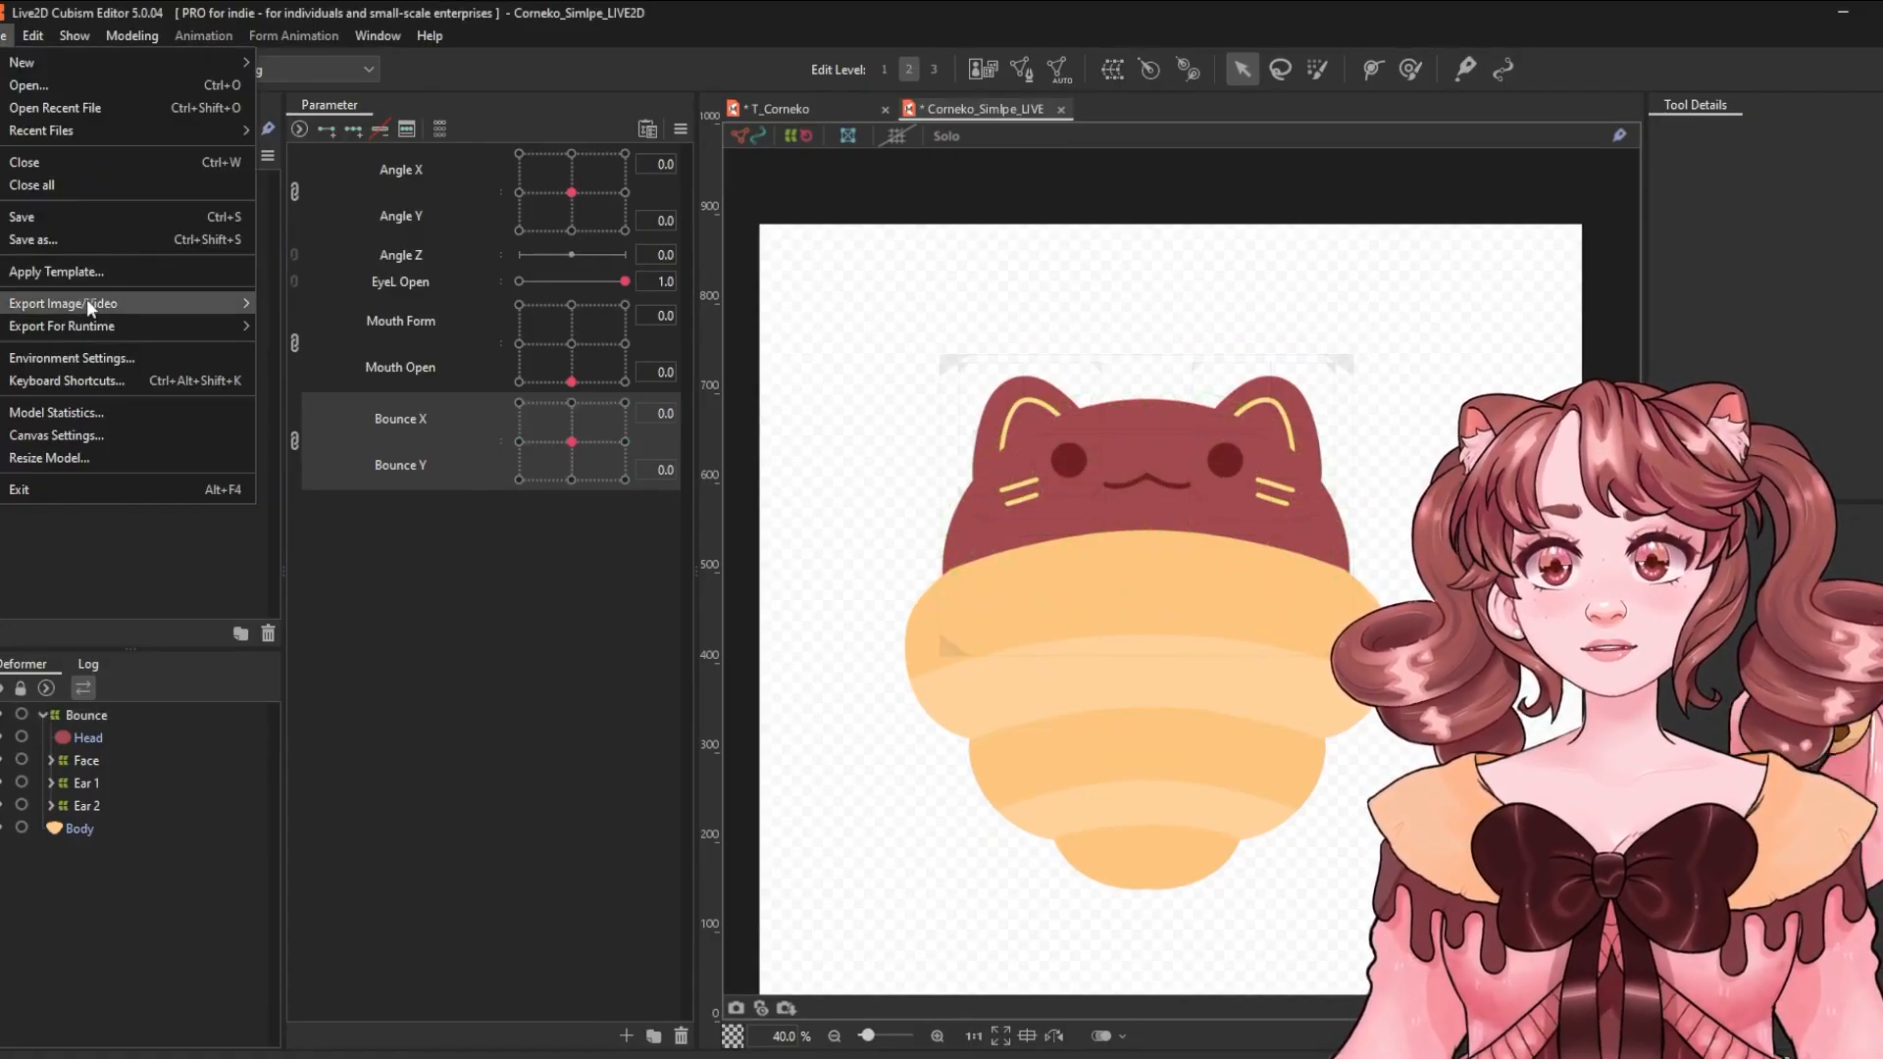
{"action": "mouse_move", "coordinate": [123, 325]}
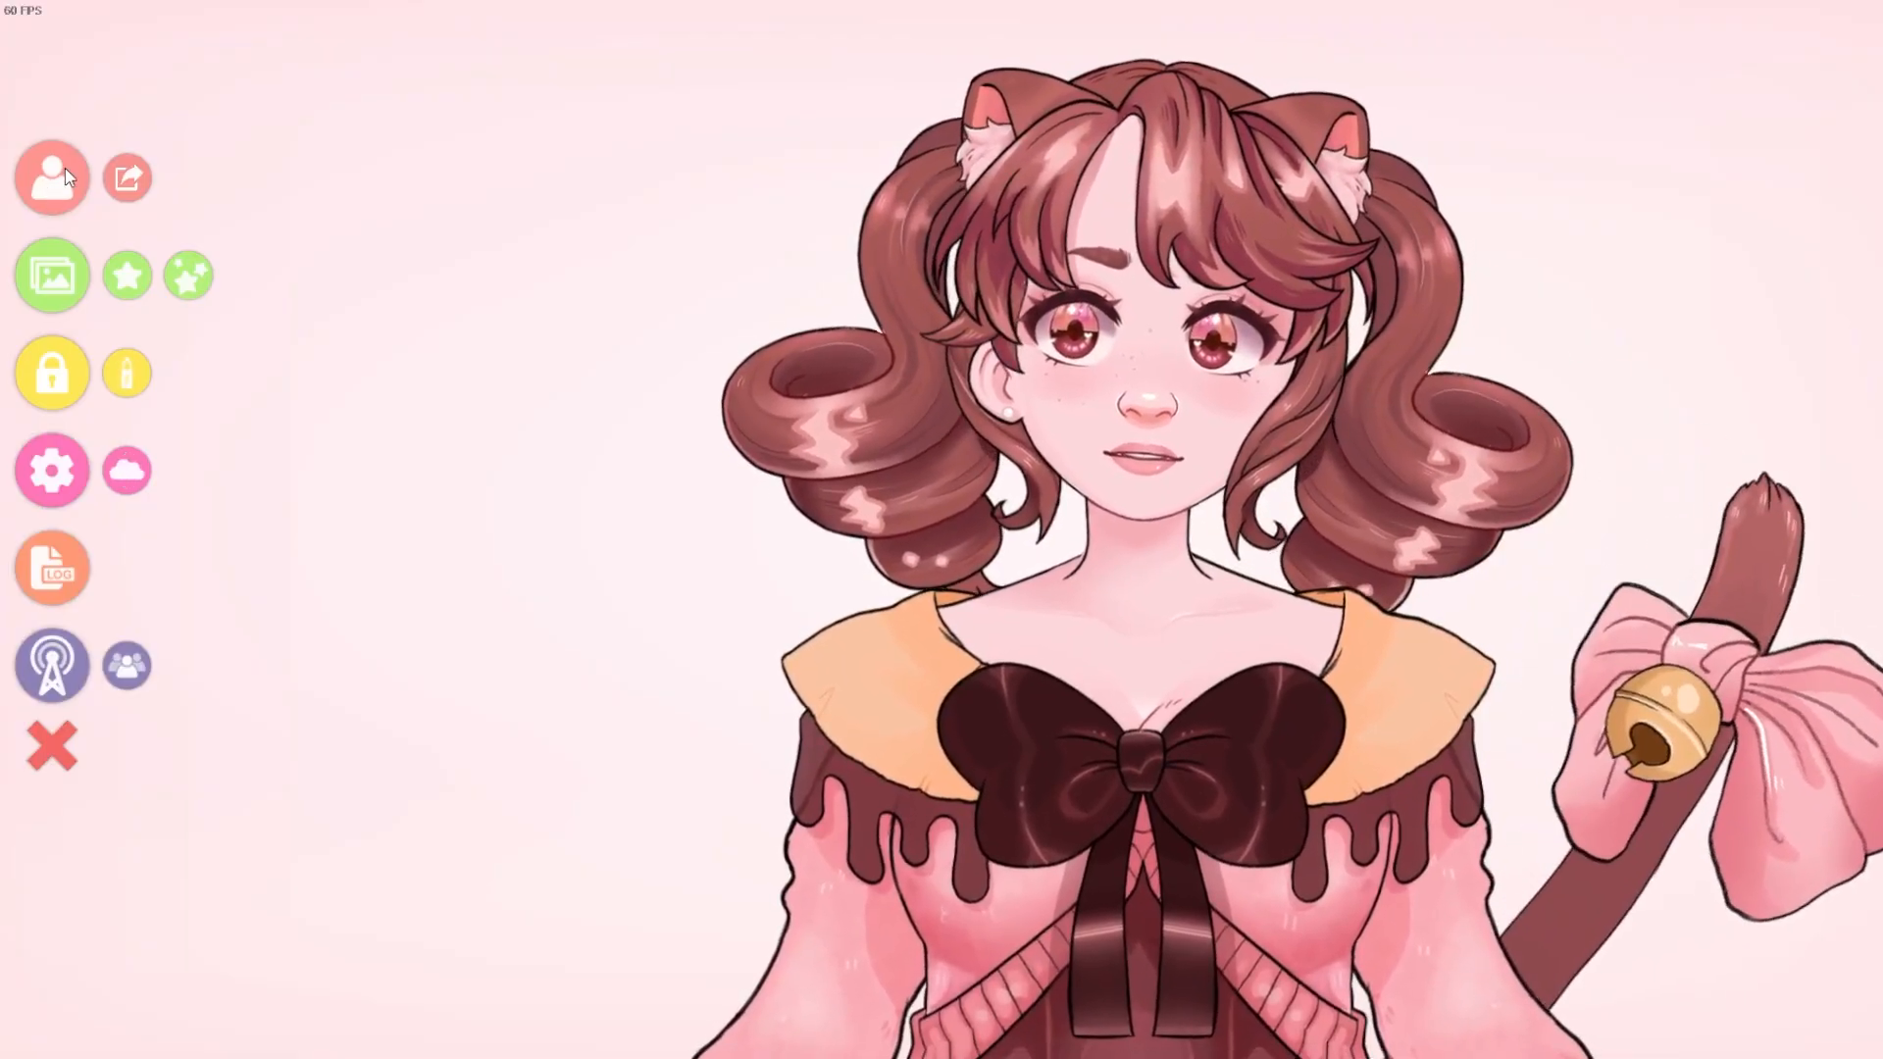
Switch to VTube Studio, open the model list and view the instructions for importing your own model.
{"action": "left_click", "coordinate": [65, 168]}
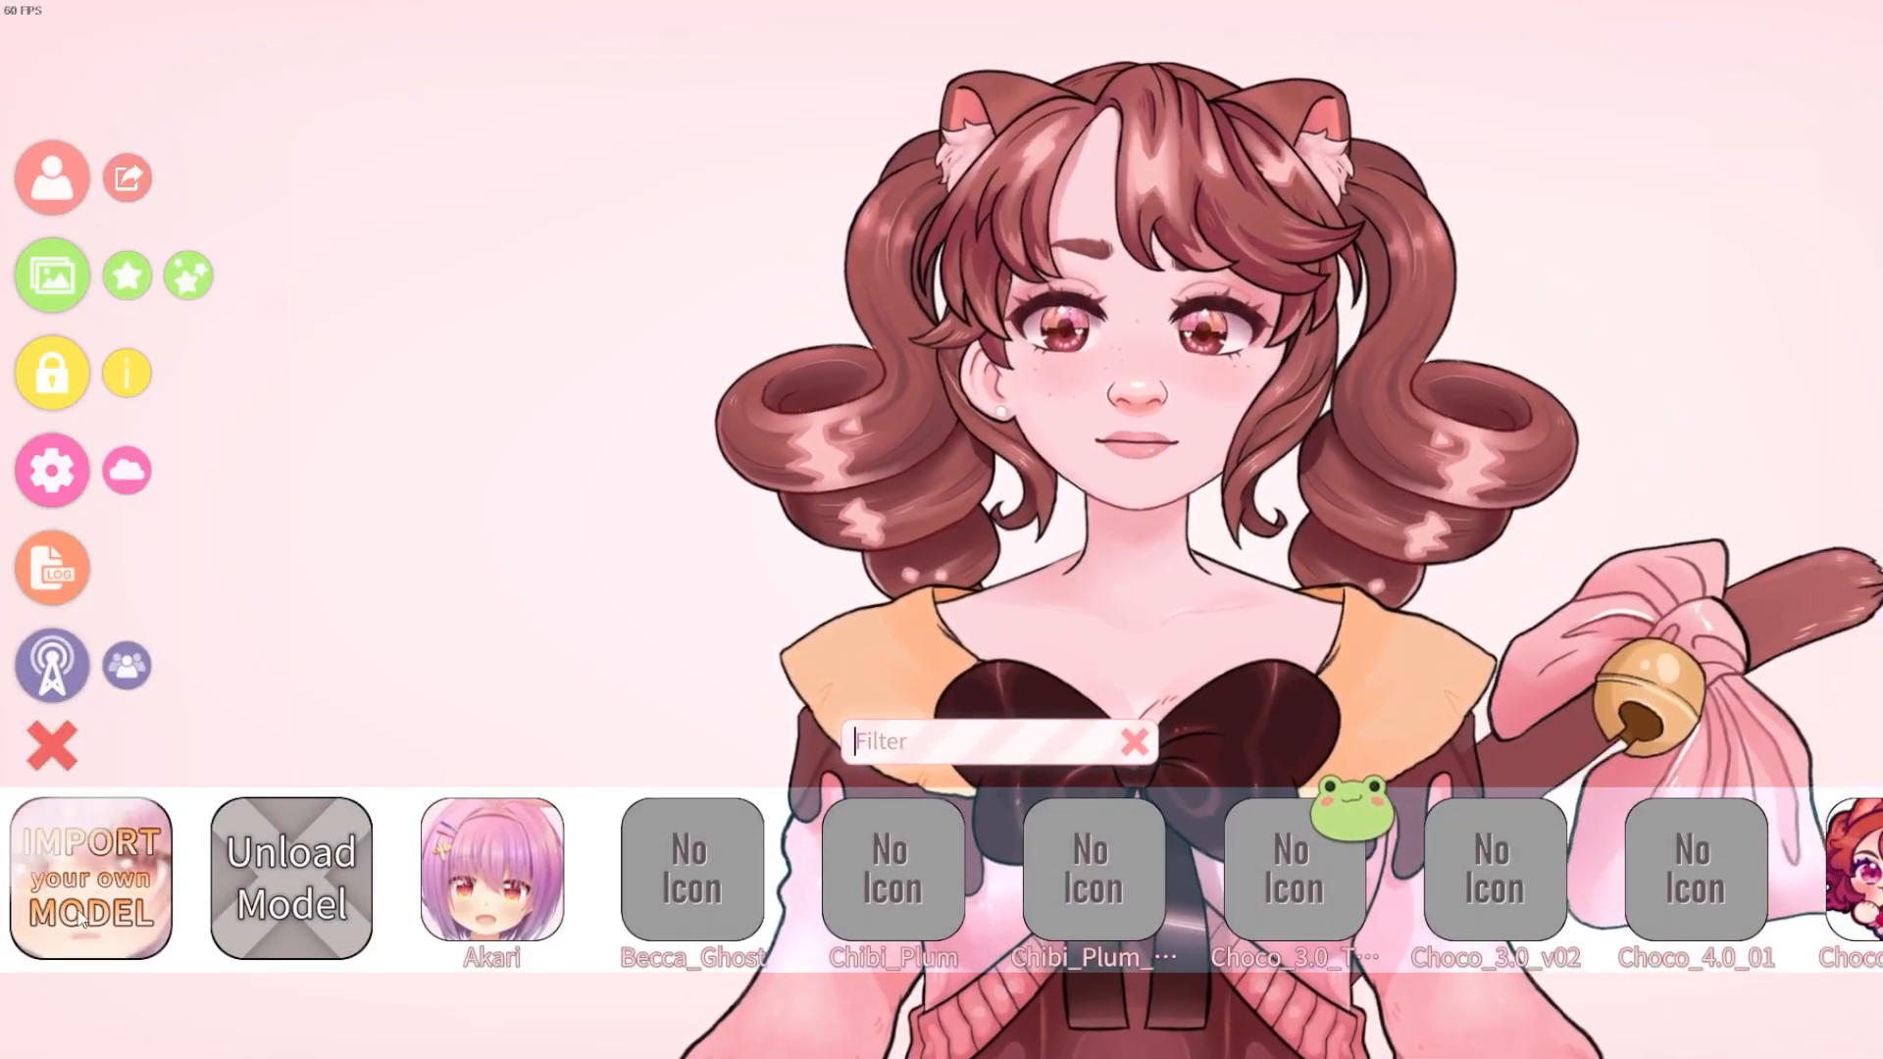
{"action": "left_click", "coordinate": [65, 892]}
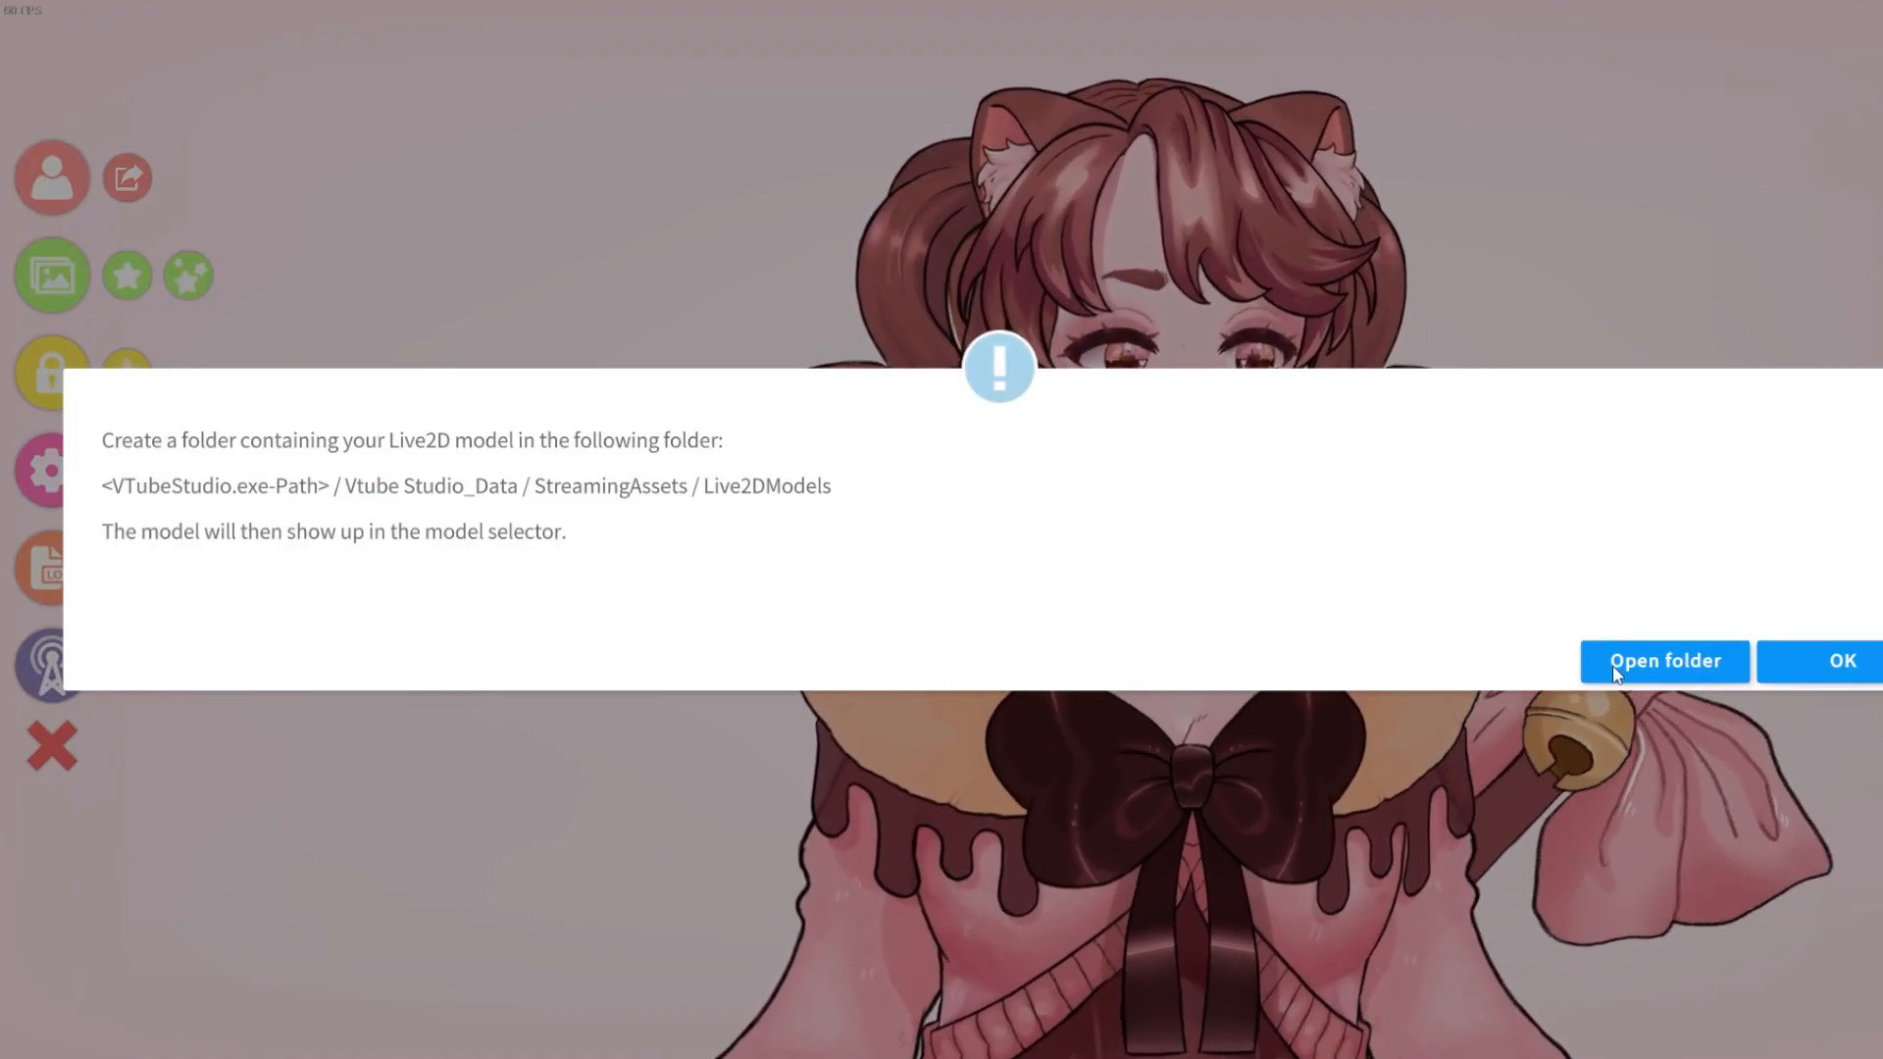
{"action": "left_click", "coordinate": [1815, 659]}
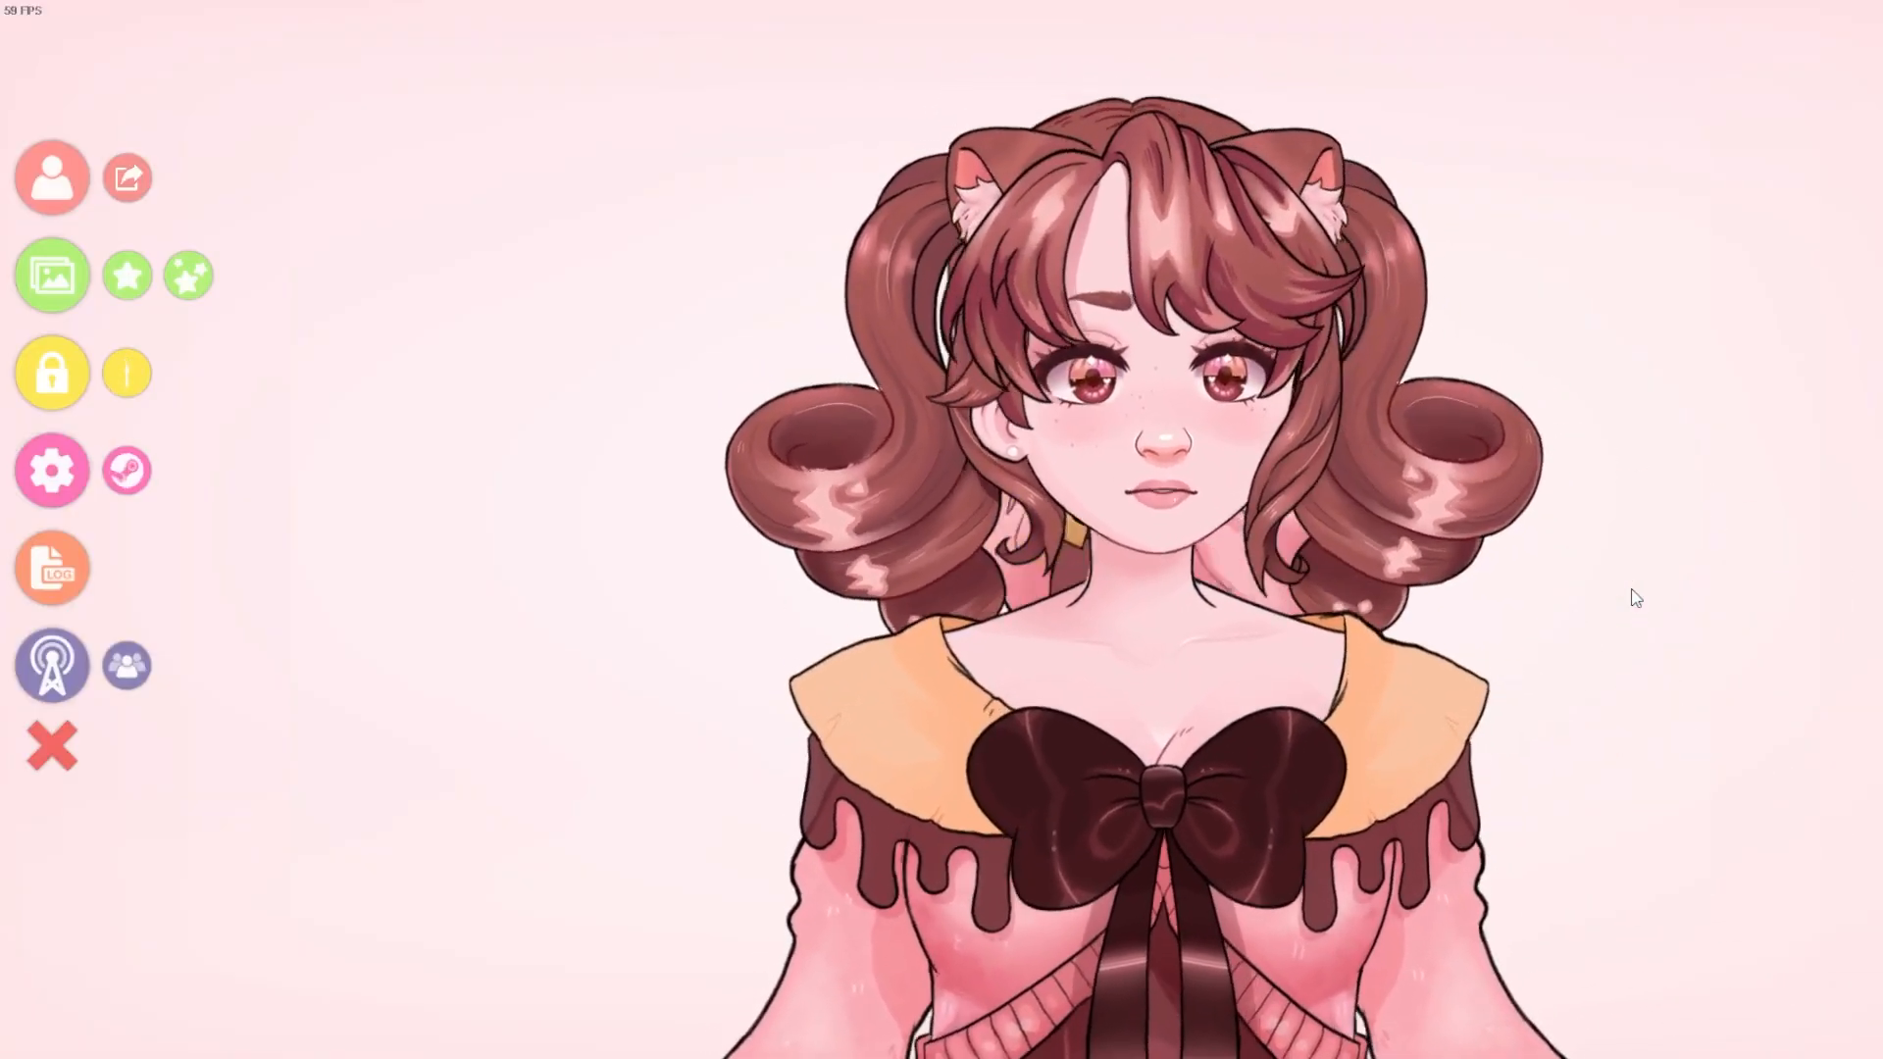
Load the T_Corneko model by filtering the model list for "t_" and dismiss the controls guide.
{"action": "left_click", "coordinate": [57, 184]}
{"action": "left_click", "coordinate": [885, 739]}
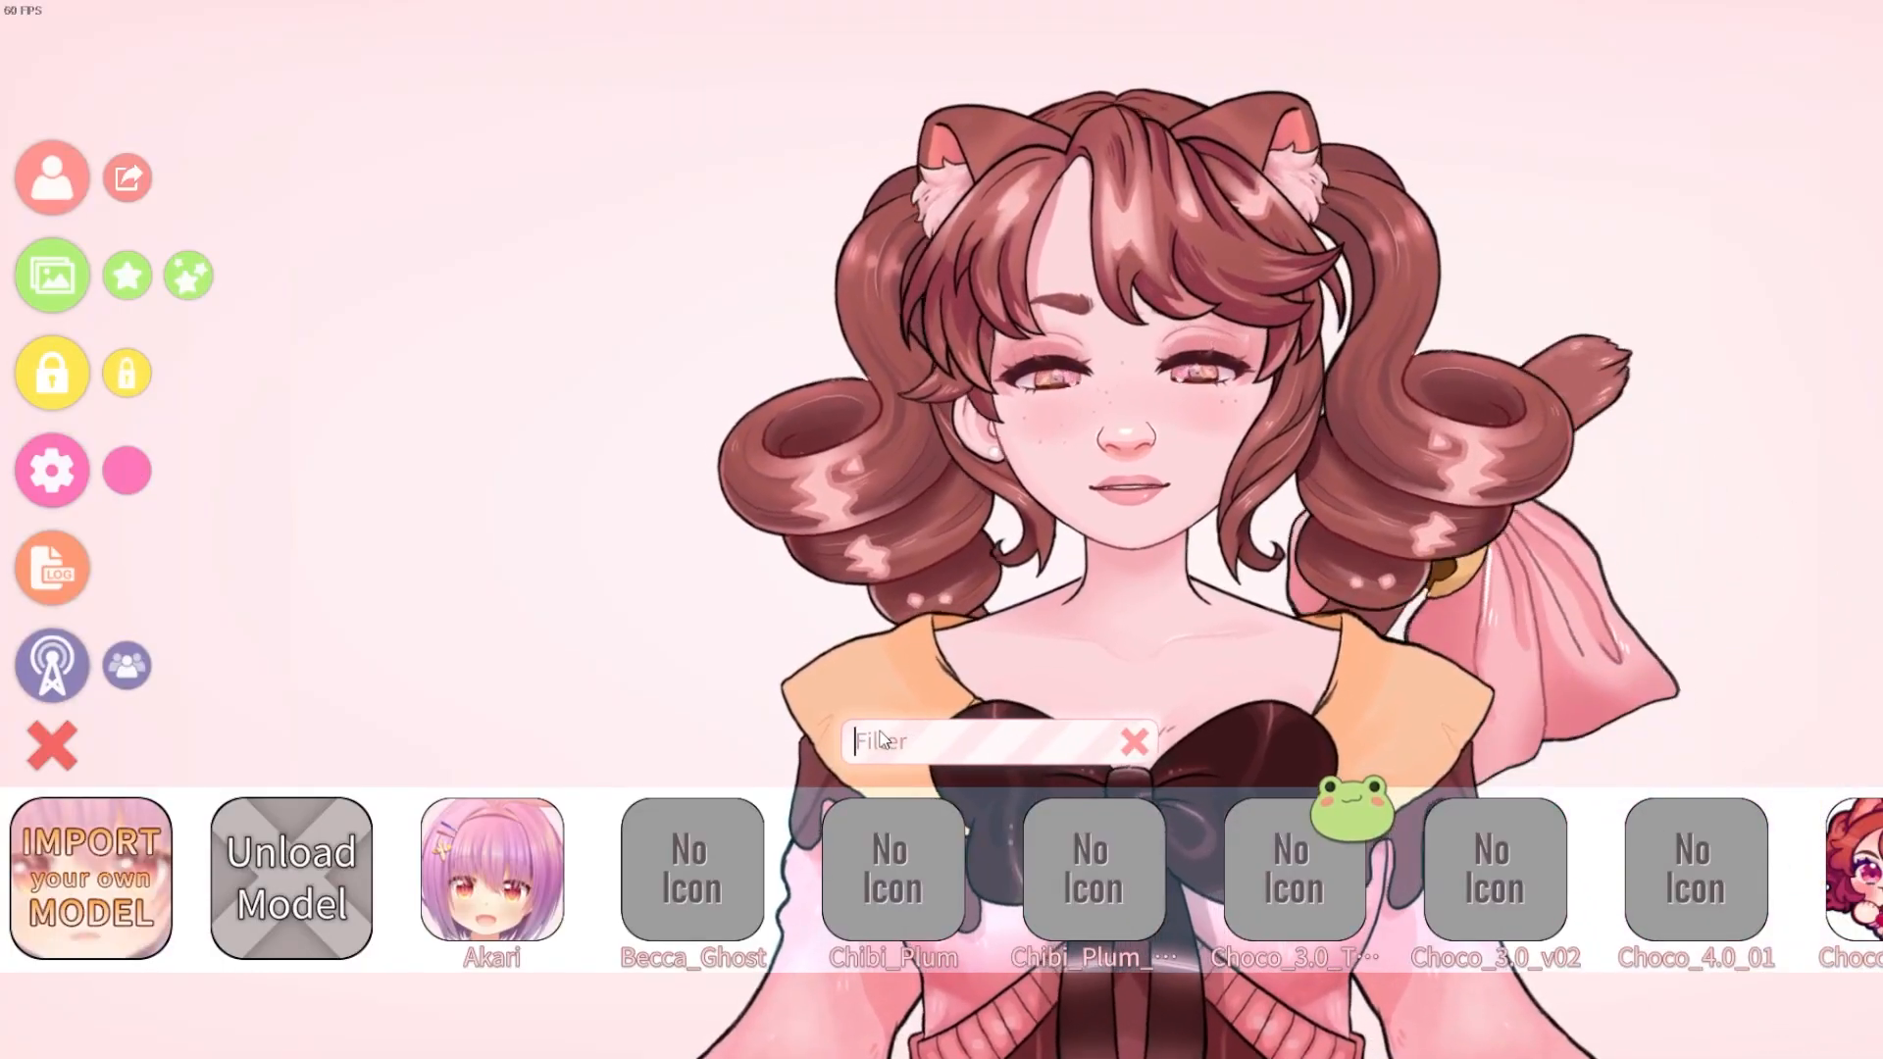
{"action": "type", "text": "t_"}
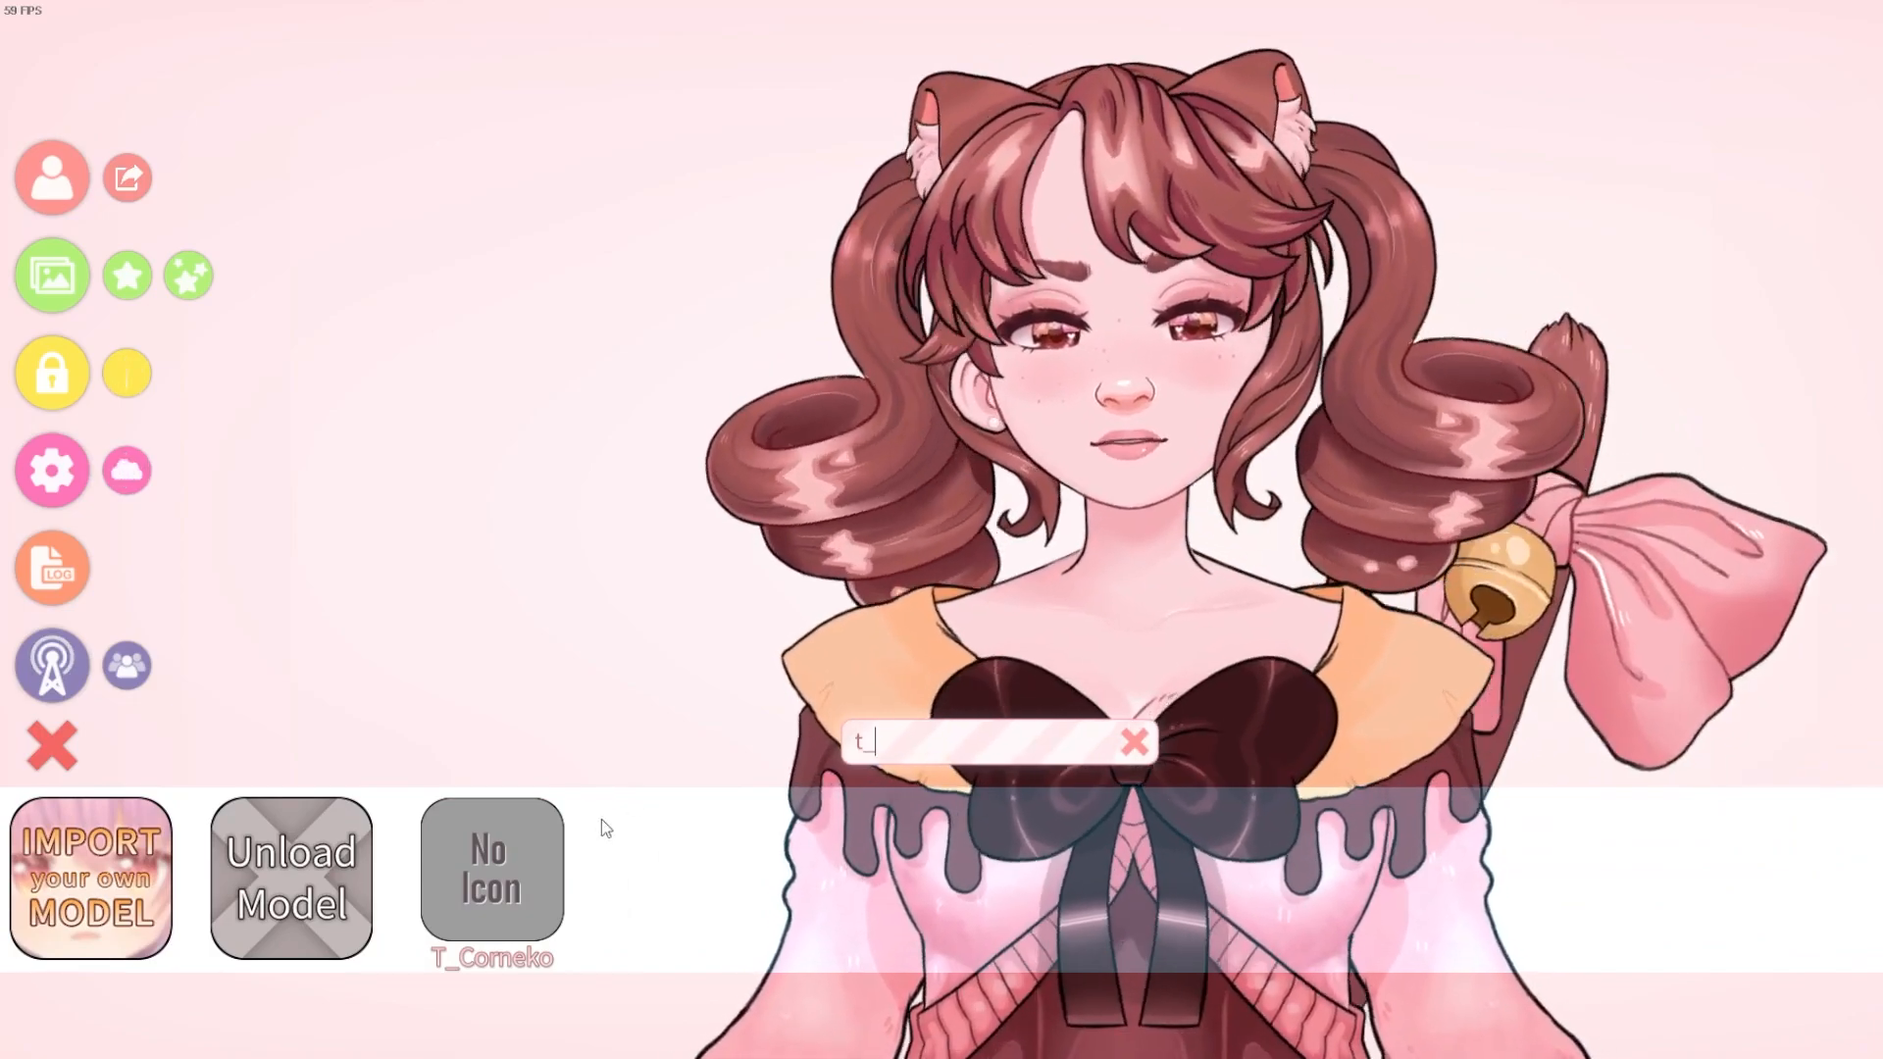
{"action": "left_click", "coordinate": [484, 863]}
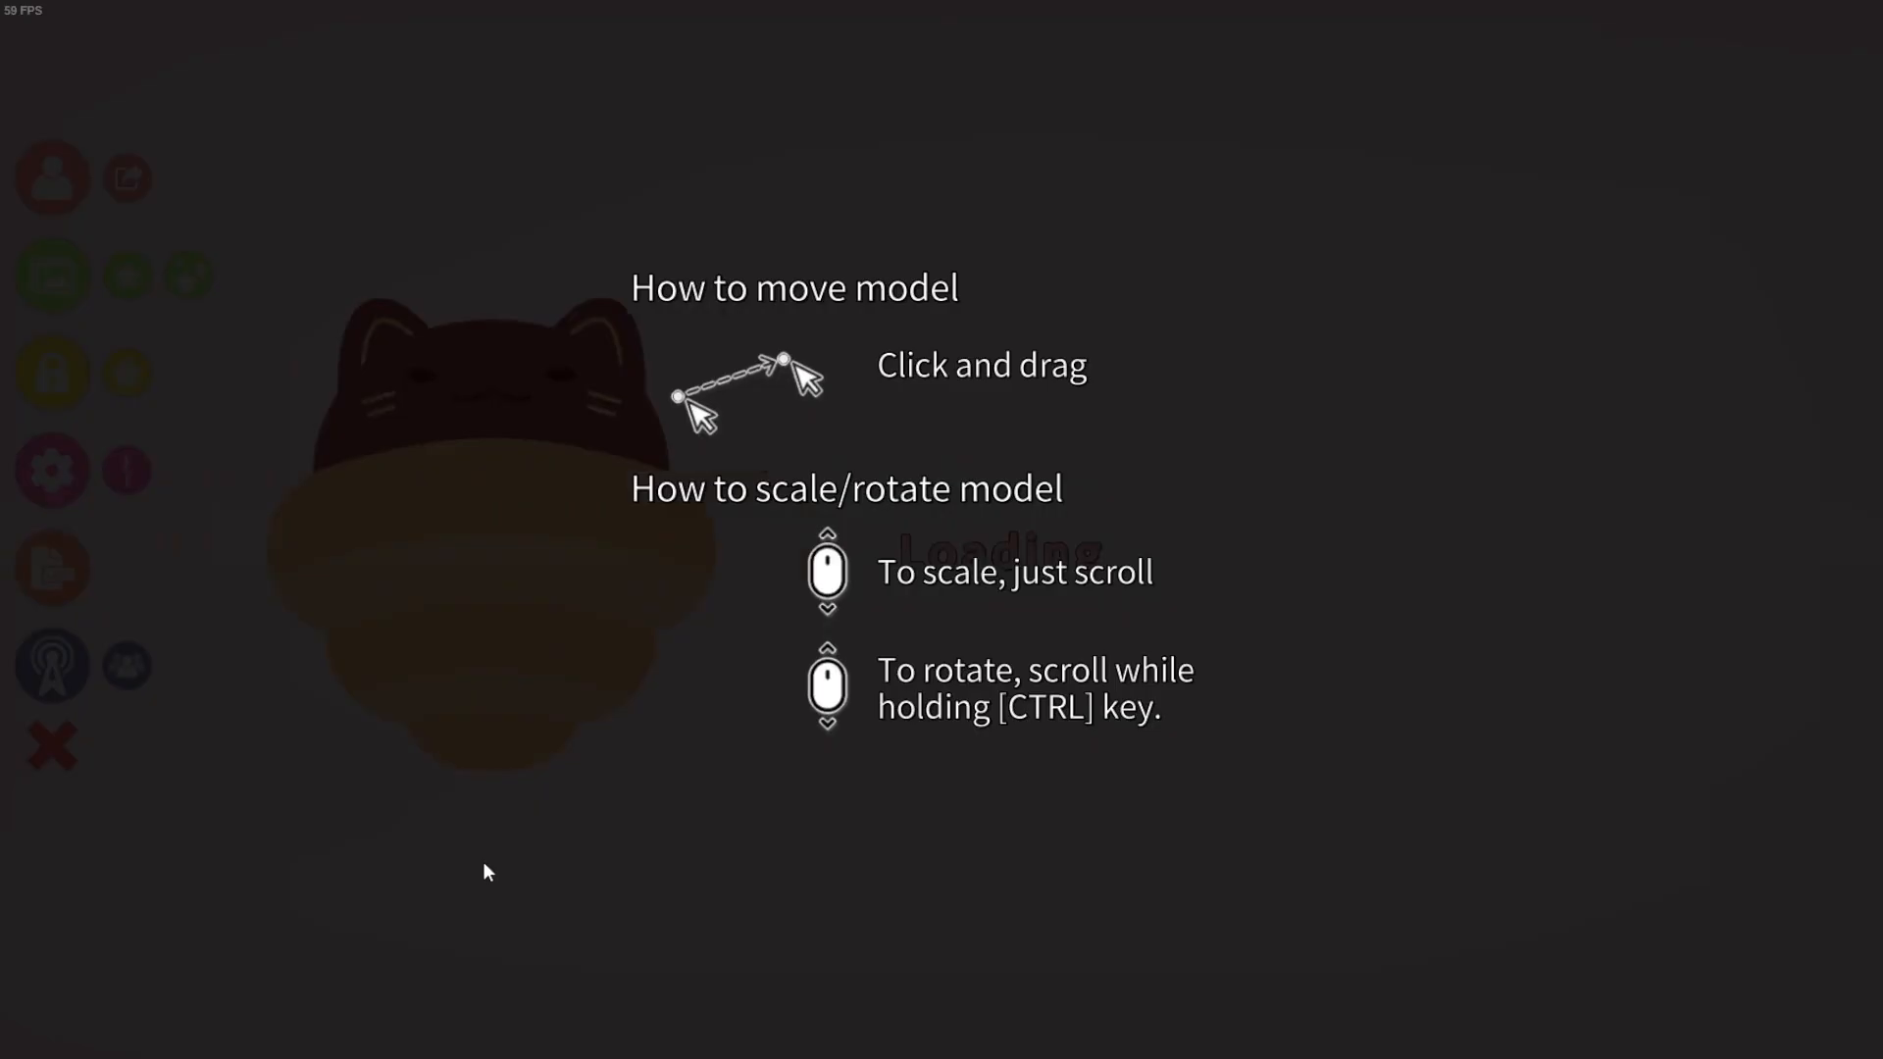
{"action": "left_click", "coordinate": [1338, 802]}
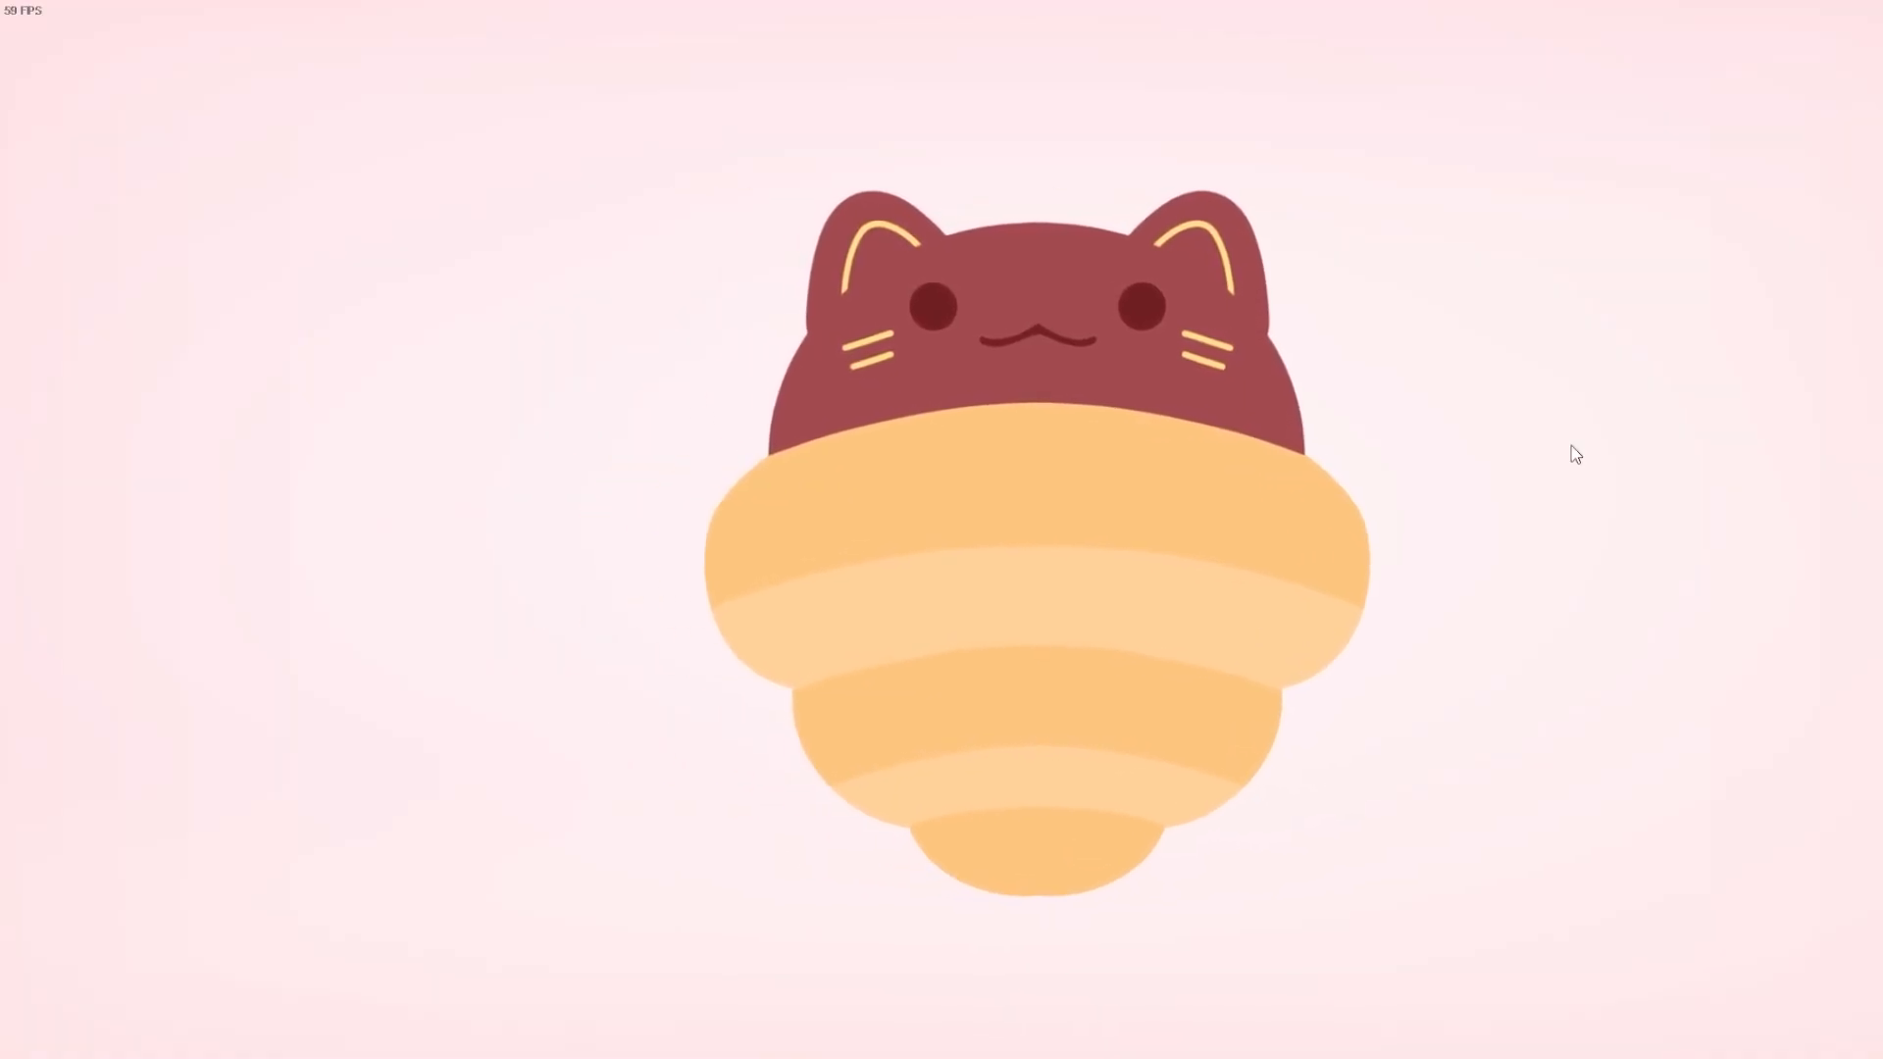
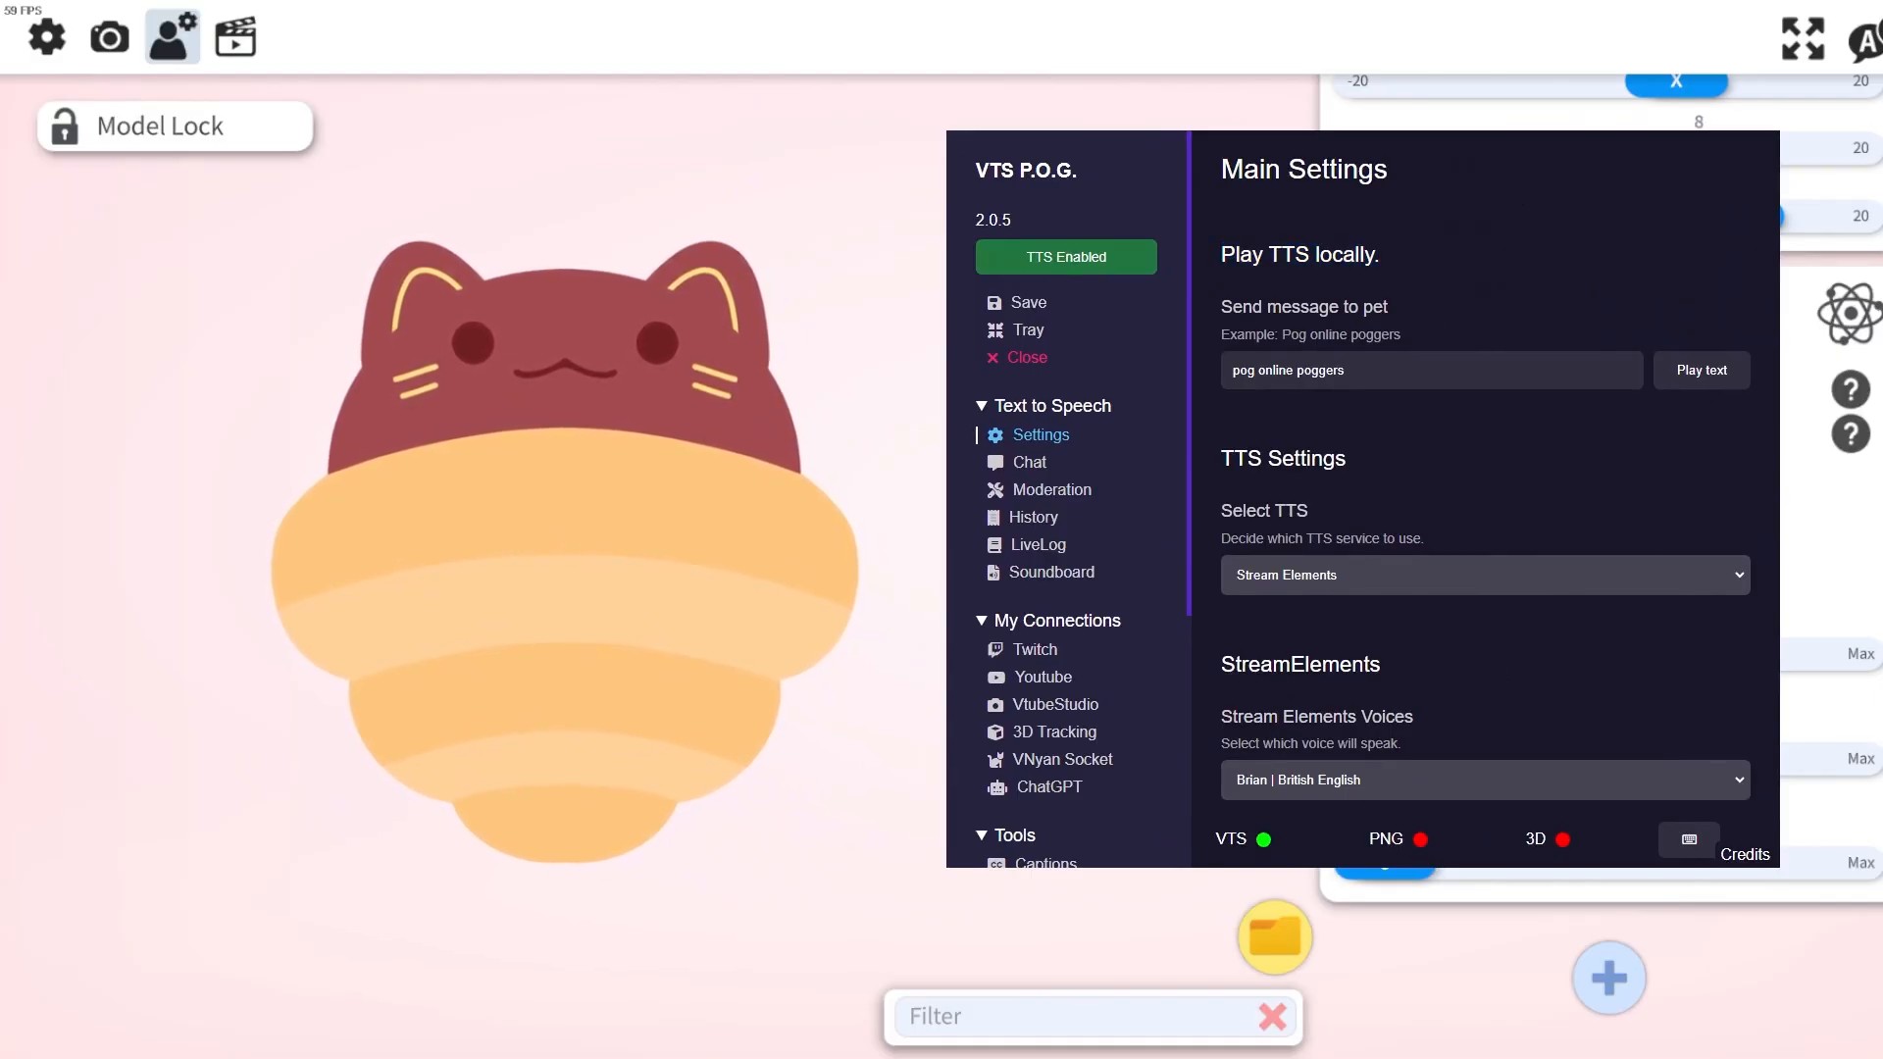
Check the VTube Studio connection page in VTS P.O.G. and close its window.
{"action": "left_click", "coordinate": [1054, 704]}
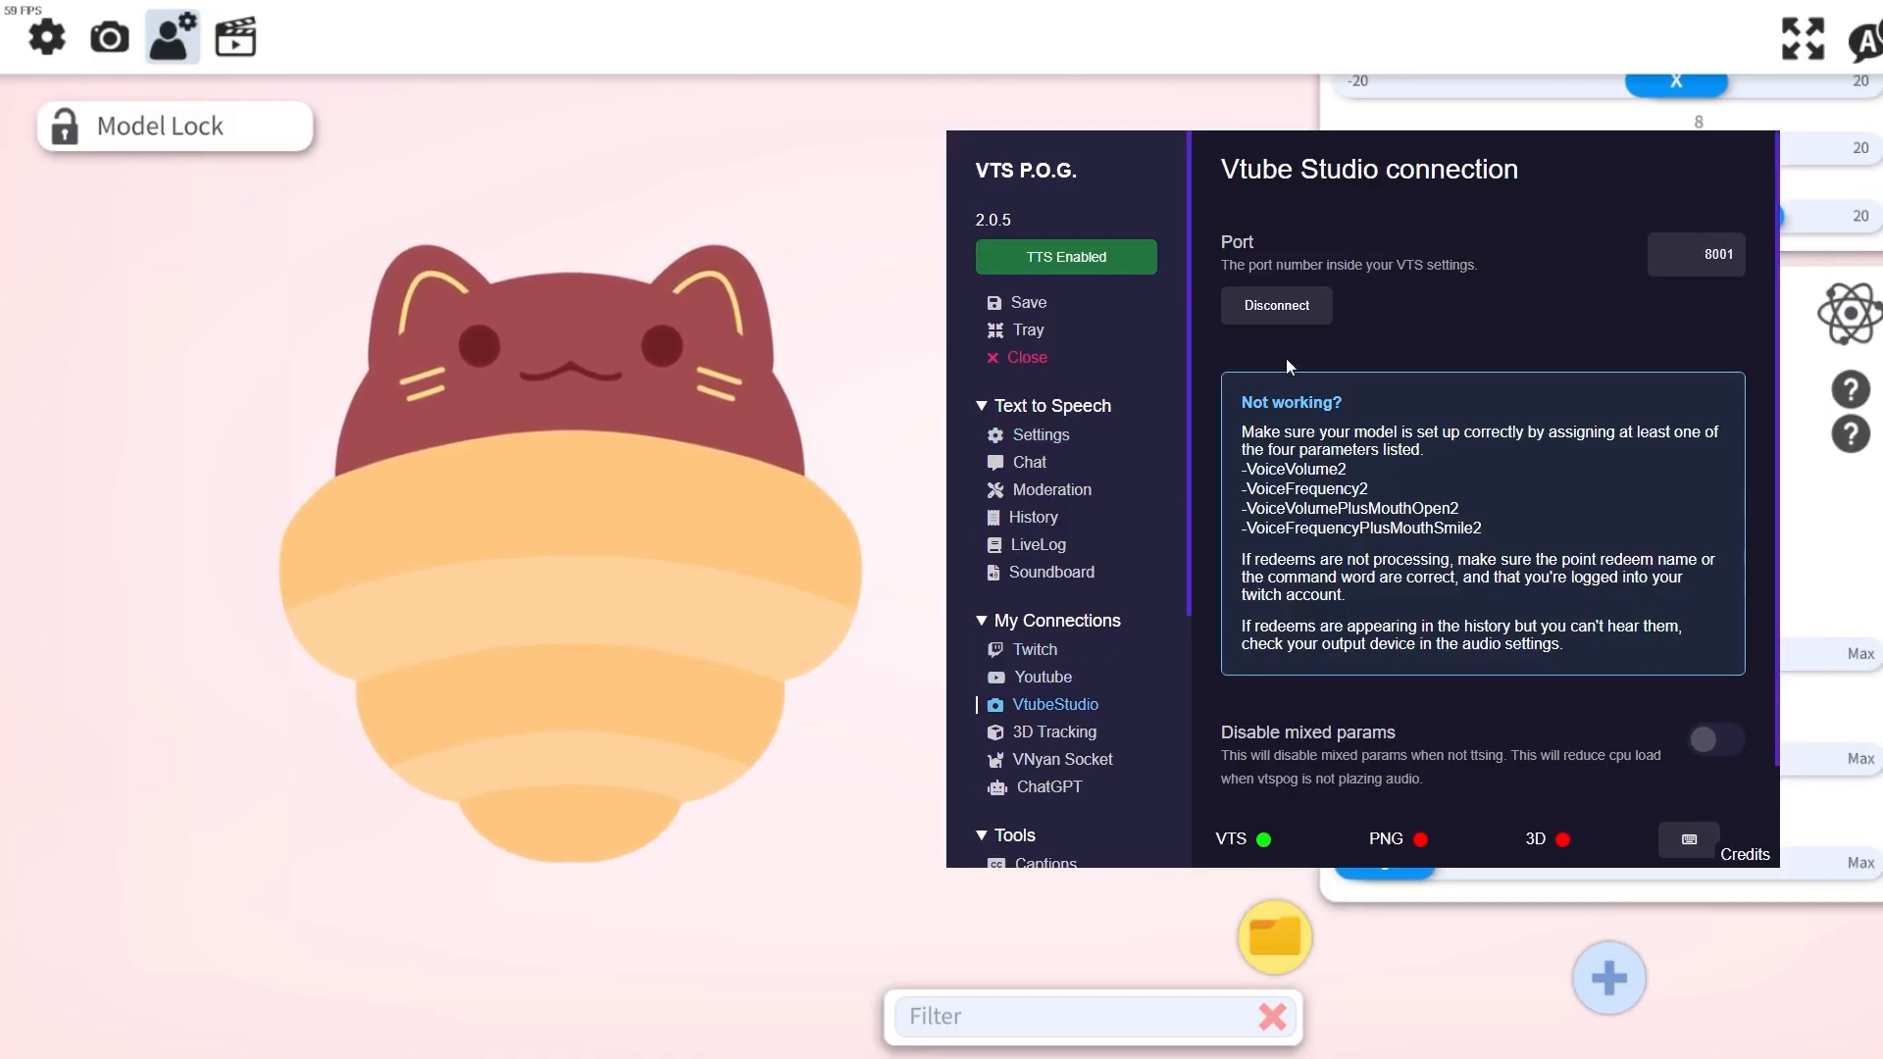
{"action": "left_click", "coordinate": [1015, 436]}
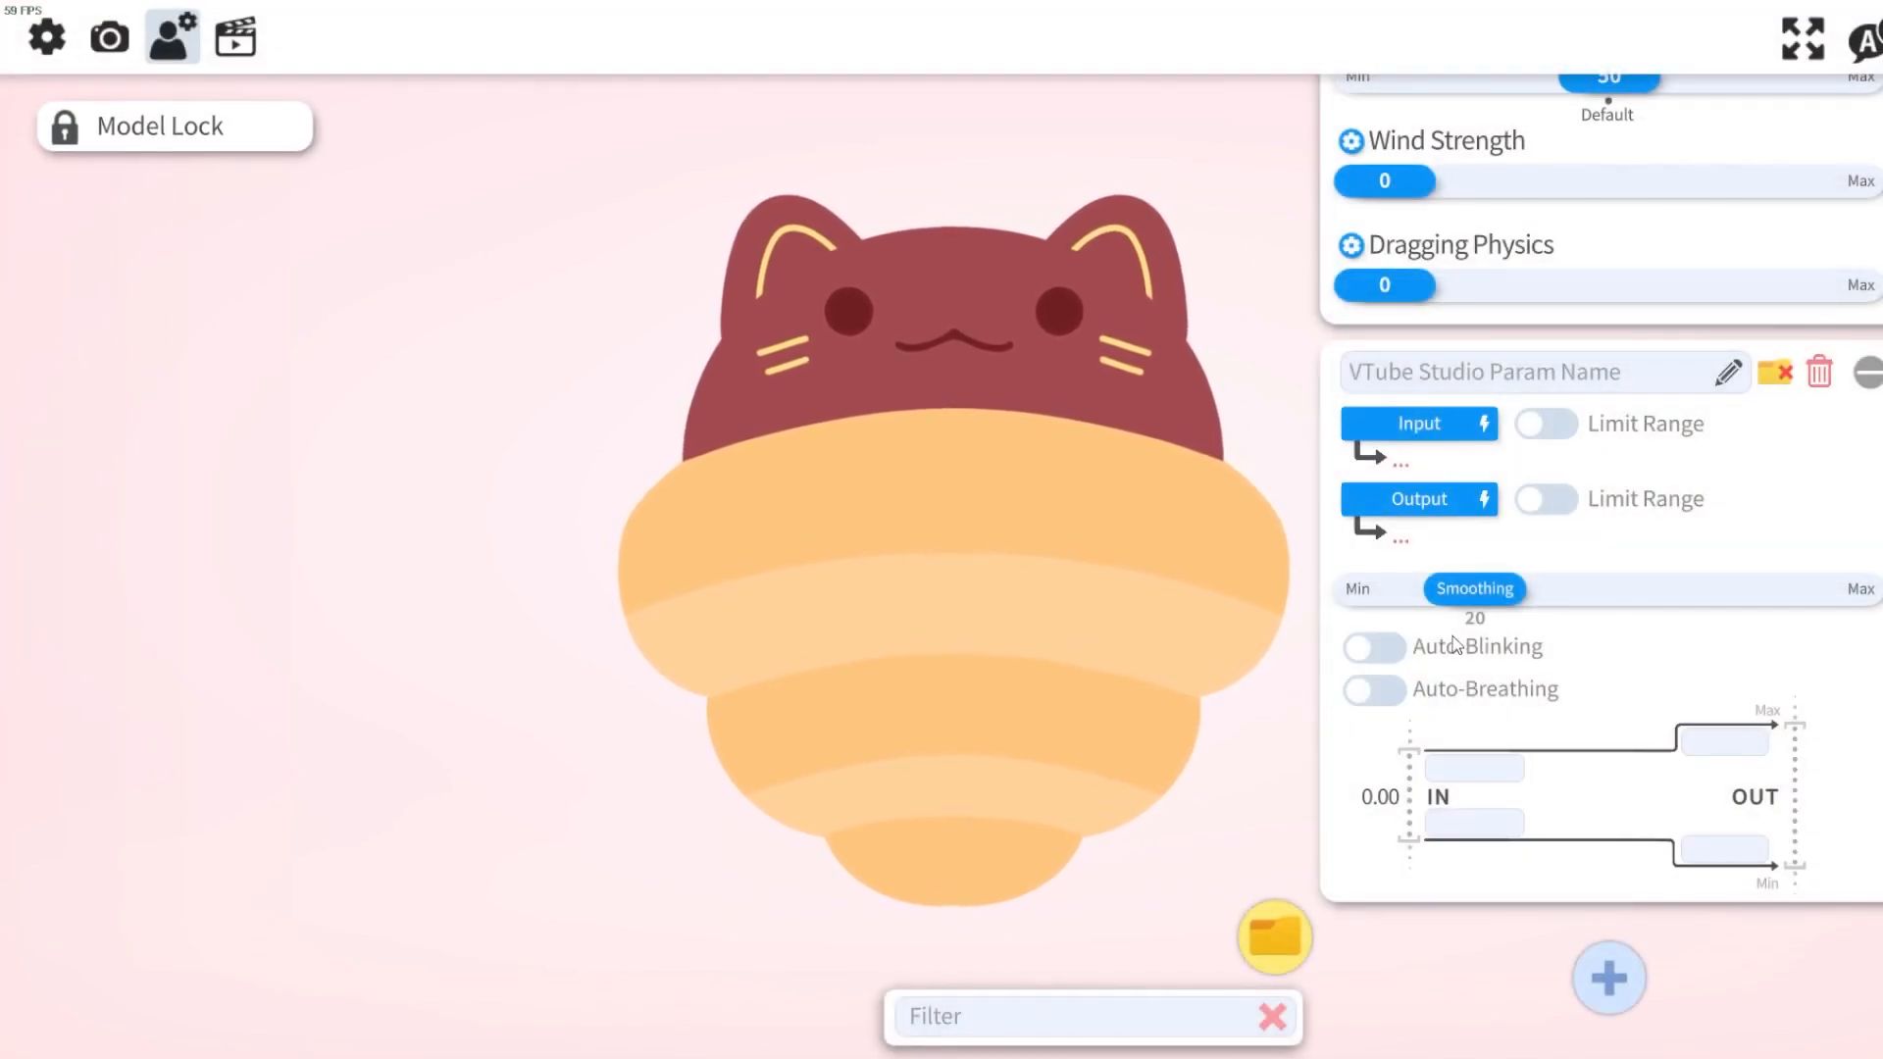
Add a new parameter entry in the model settings and delete the leftover empty one.
{"action": "scroll", "coordinate": [1508, 652], "scroll_direction": "up", "scroll_amount": 5}
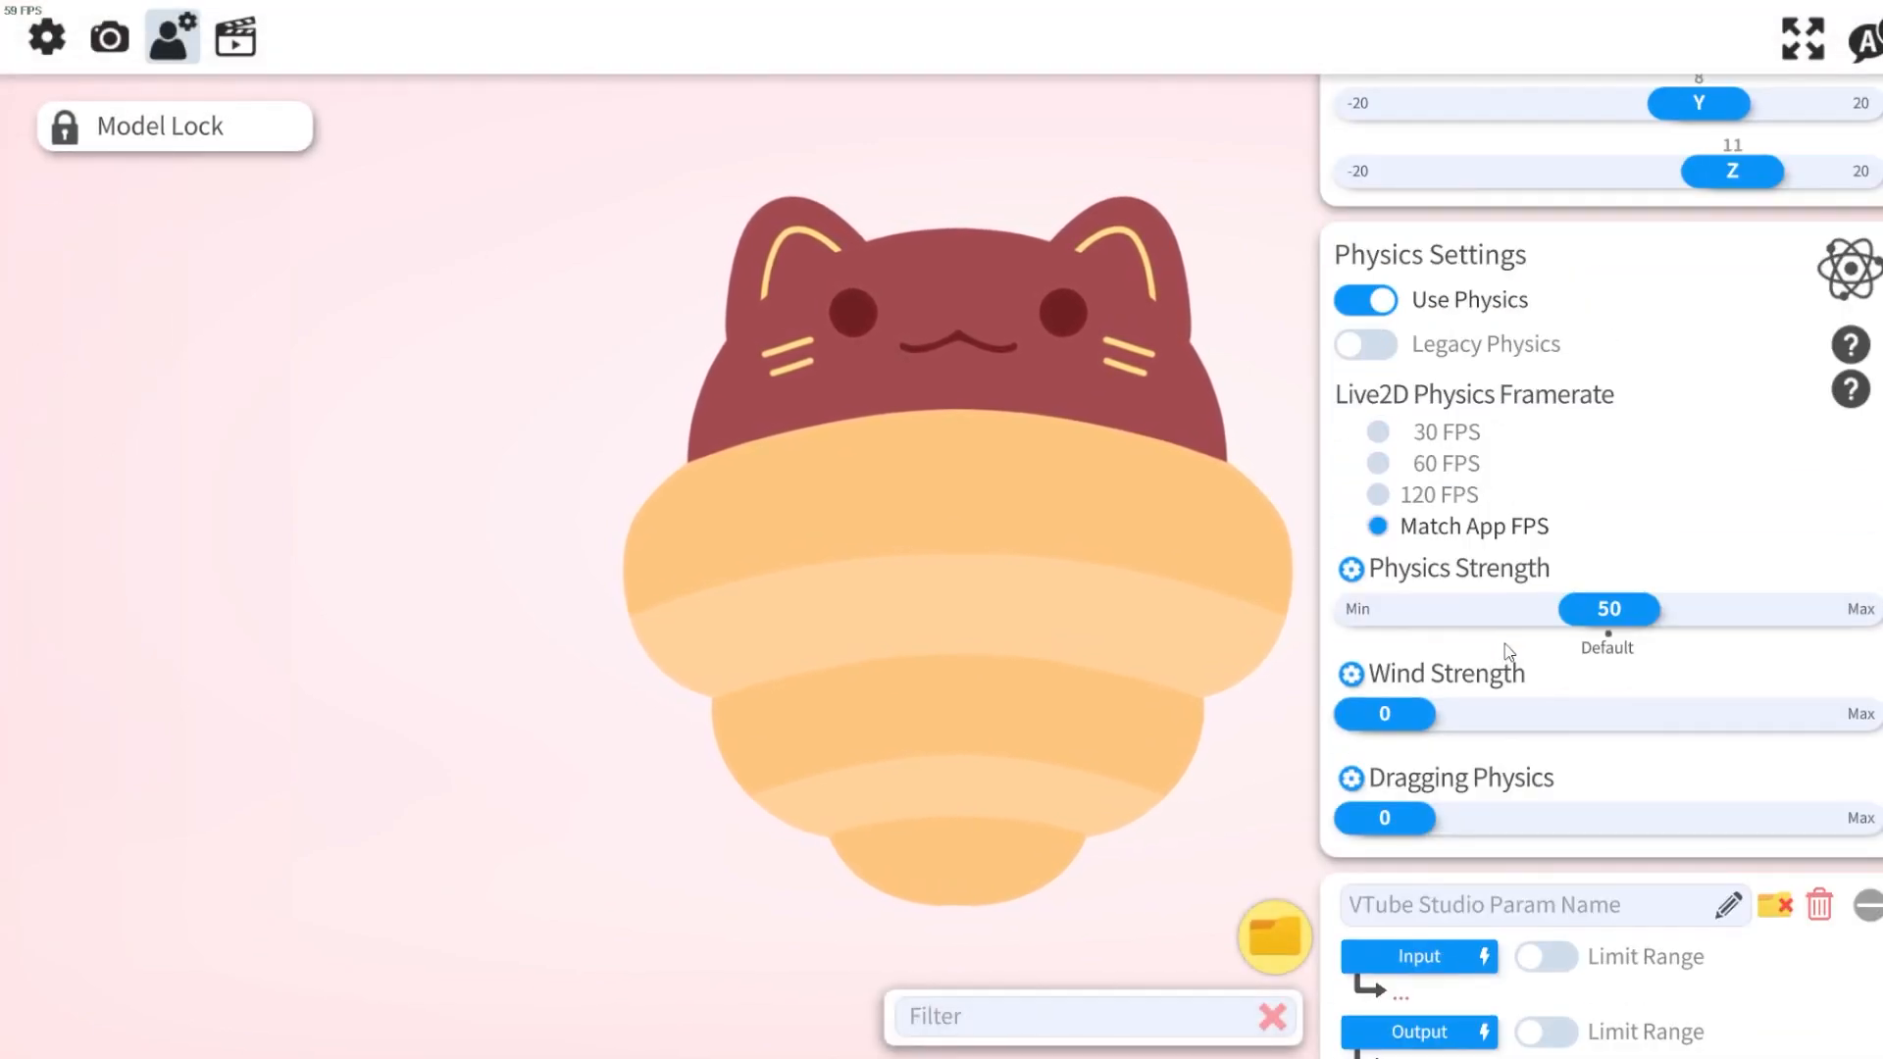
{"action": "scroll", "coordinate": [1505, 535], "scroll_direction": "down", "scroll_amount": 5}
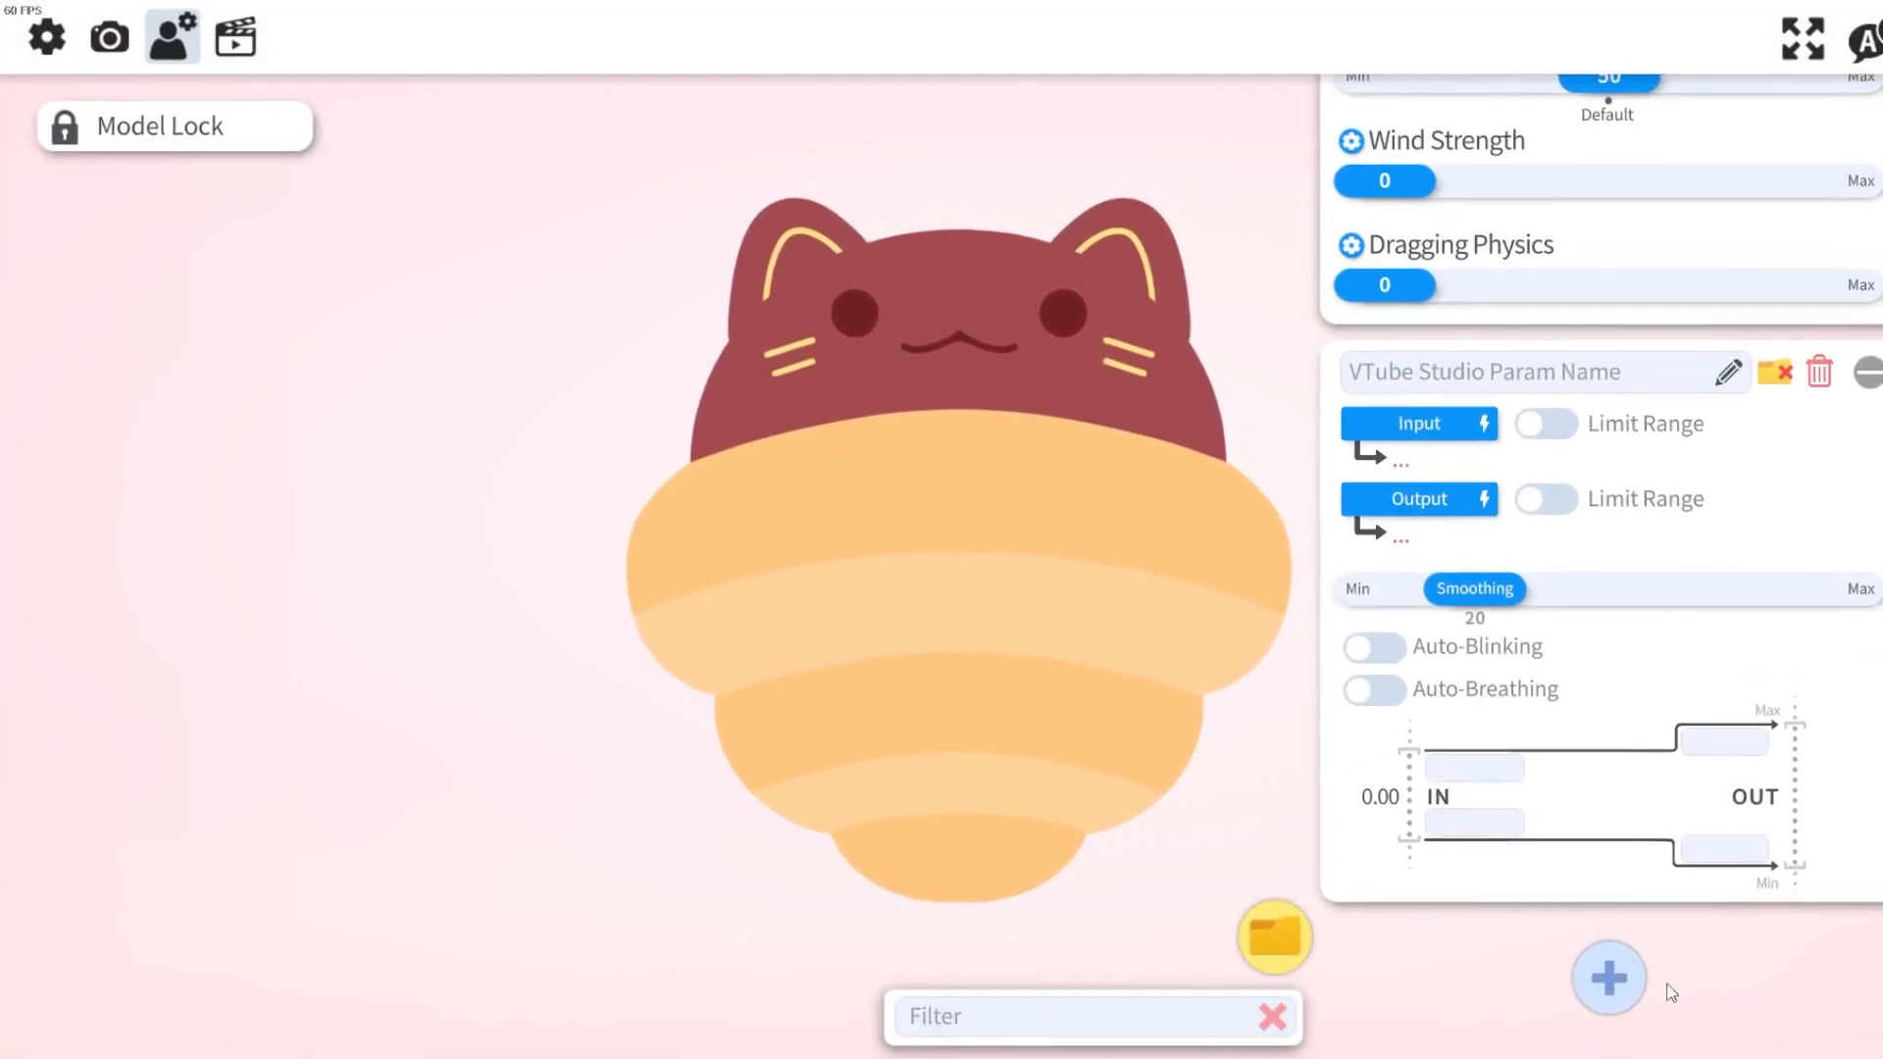
{"action": "left_click", "coordinate": [1613, 966]}
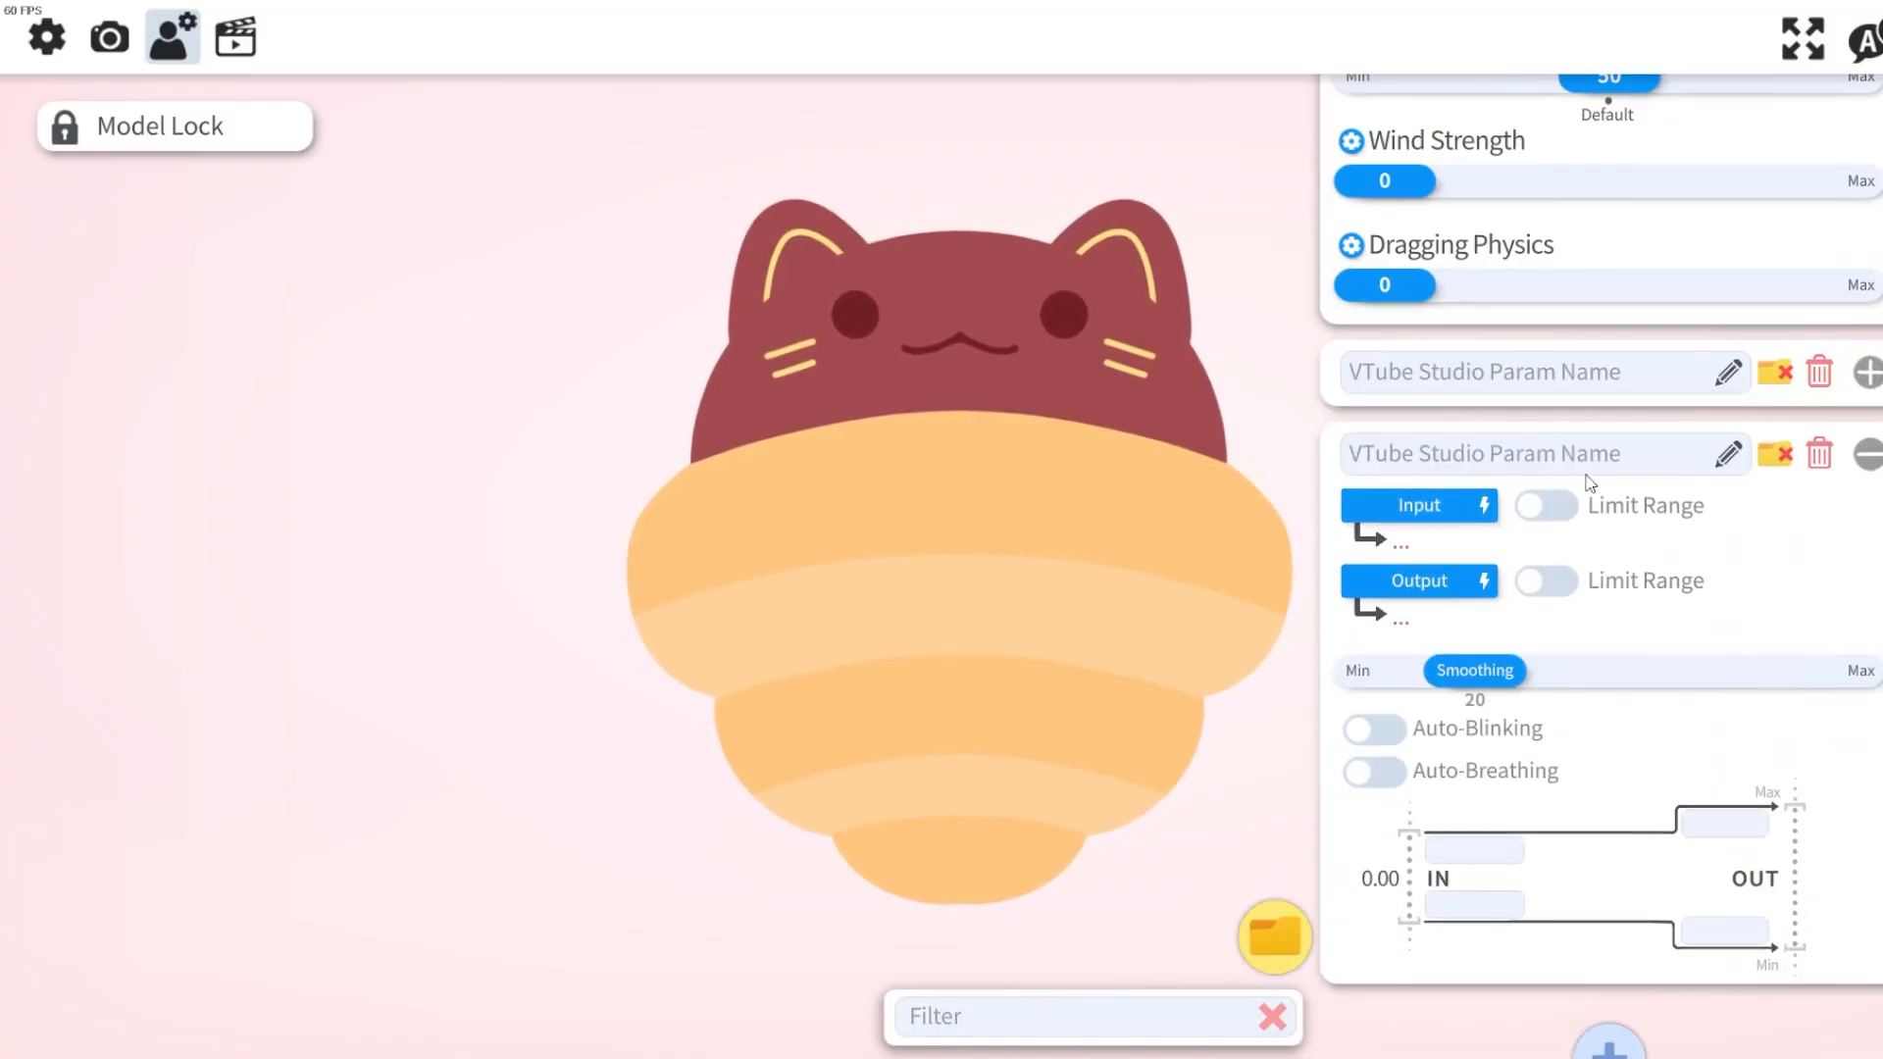
{"action": "left_click", "coordinate": [1820, 372]}
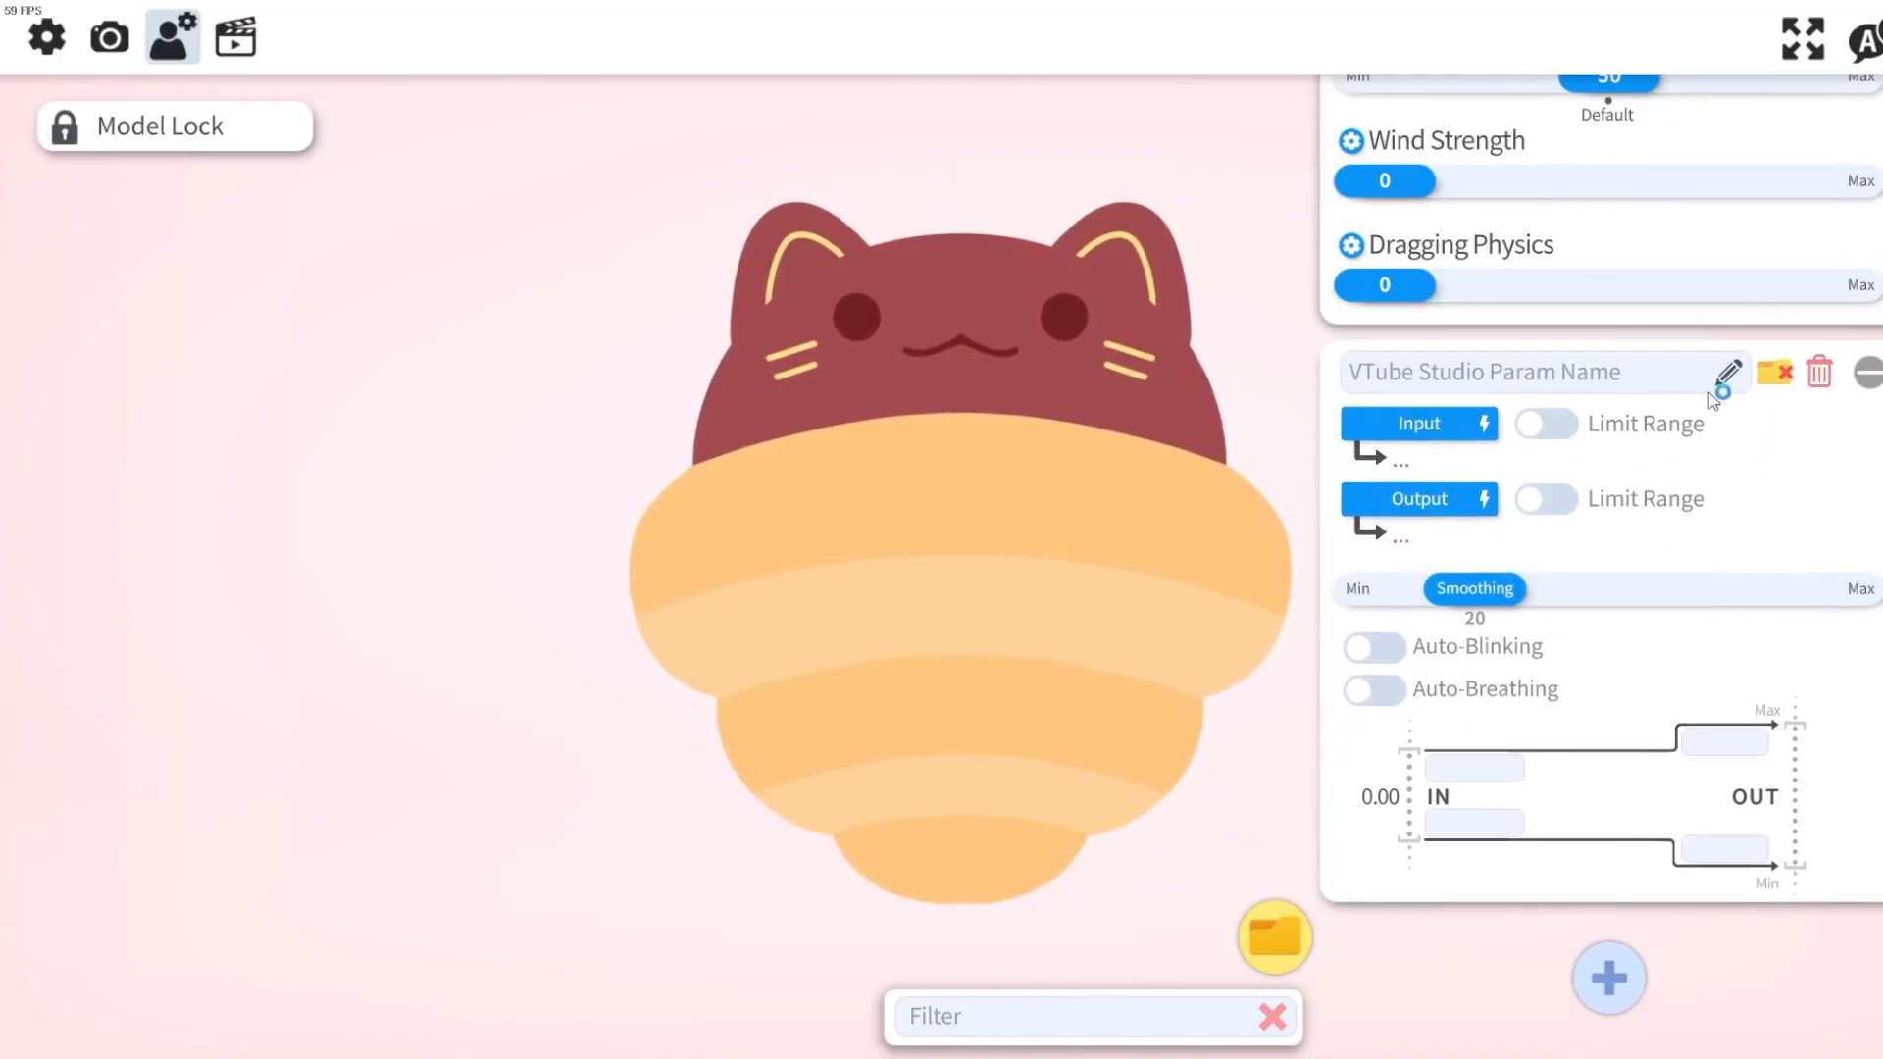
Name the new parameter Blink and set its output to ParamEyeLOpen.
{"action": "left_click", "coordinate": [1608, 382]}
{"action": "type", "text": "Bli"}
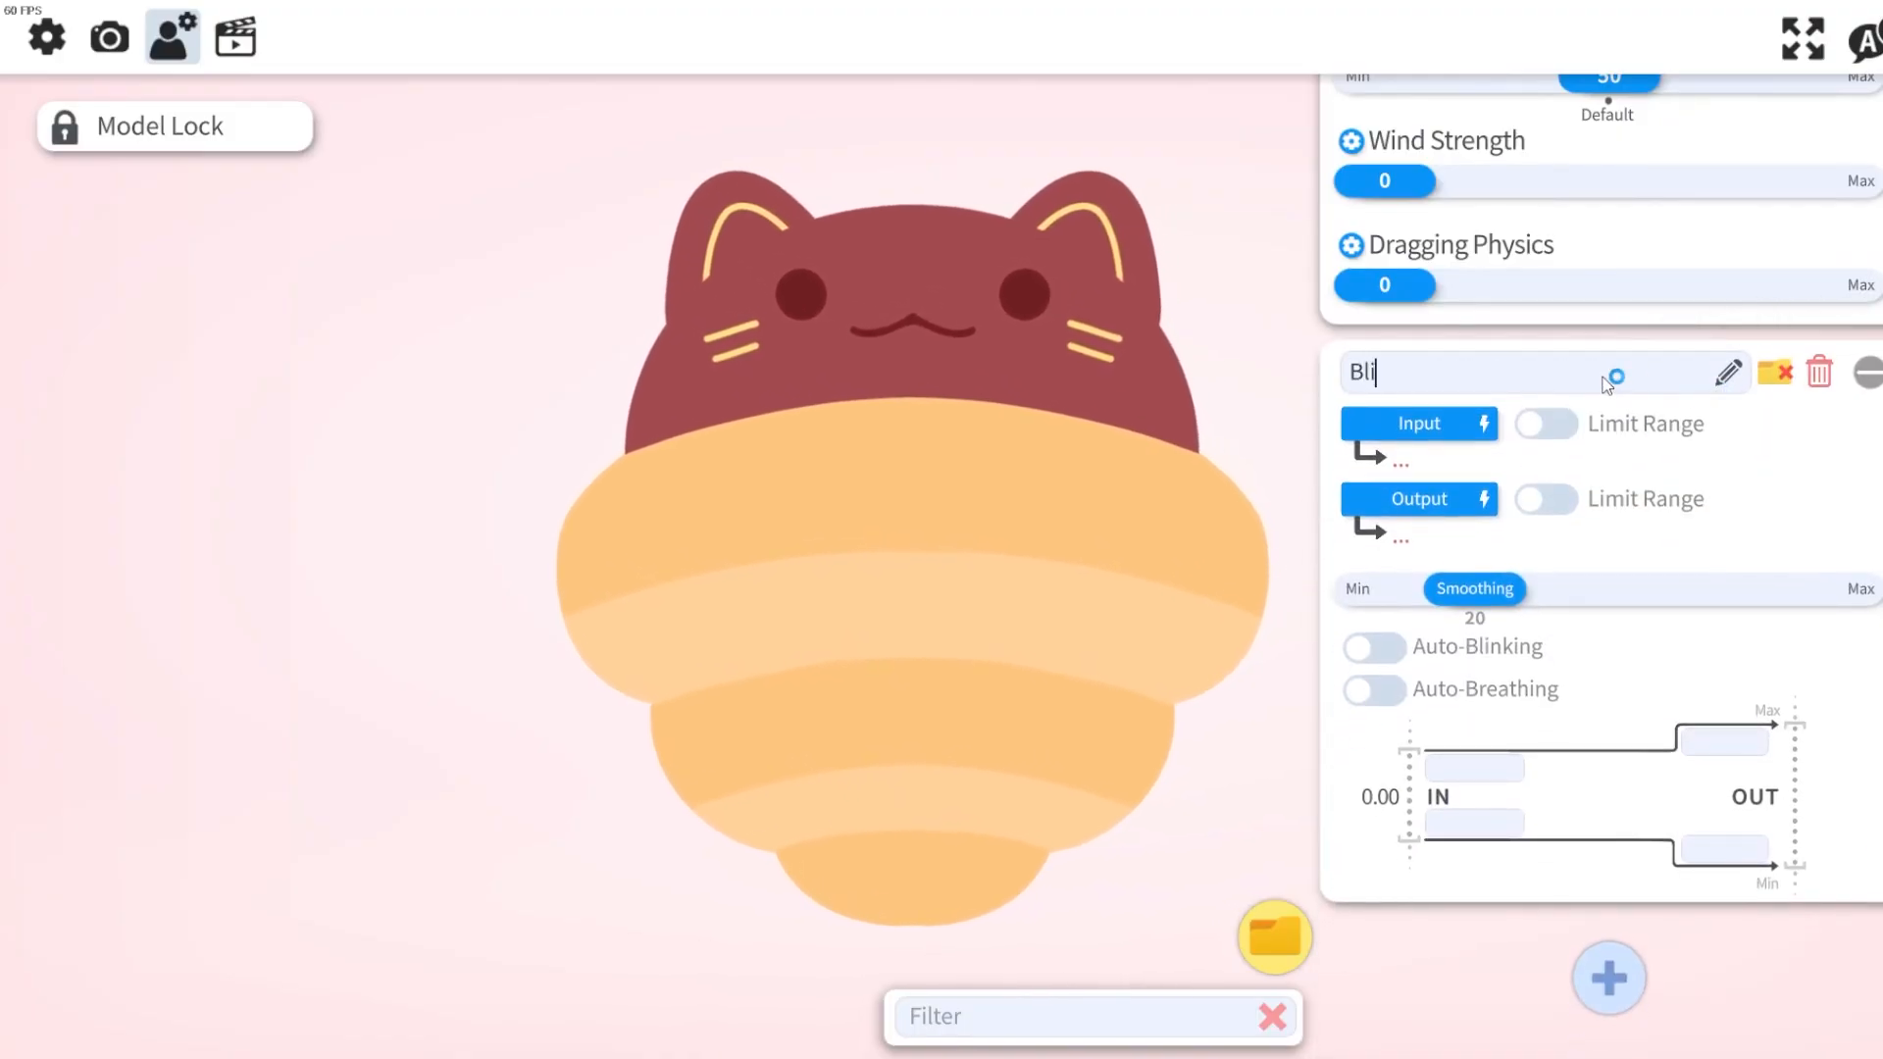
{"action": "type", "text": "nk"}
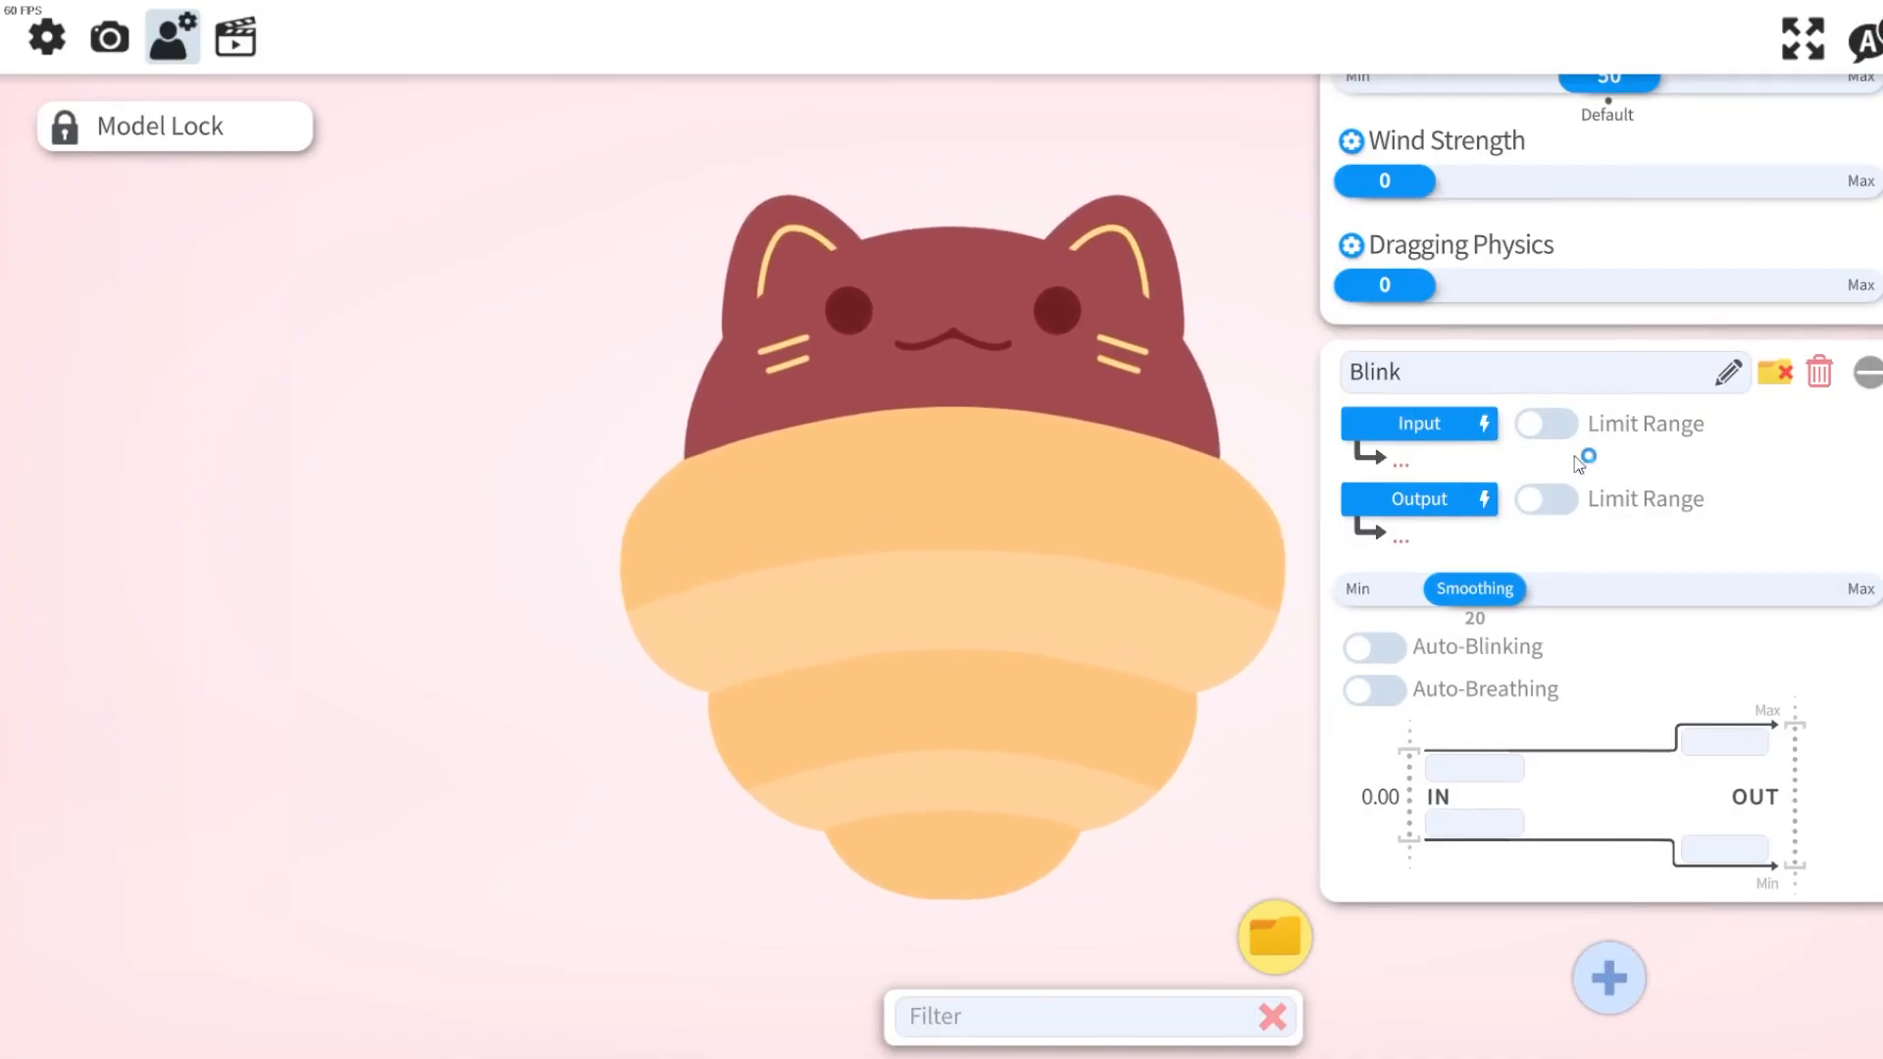
{"action": "left_click", "coordinate": [1453, 503]}
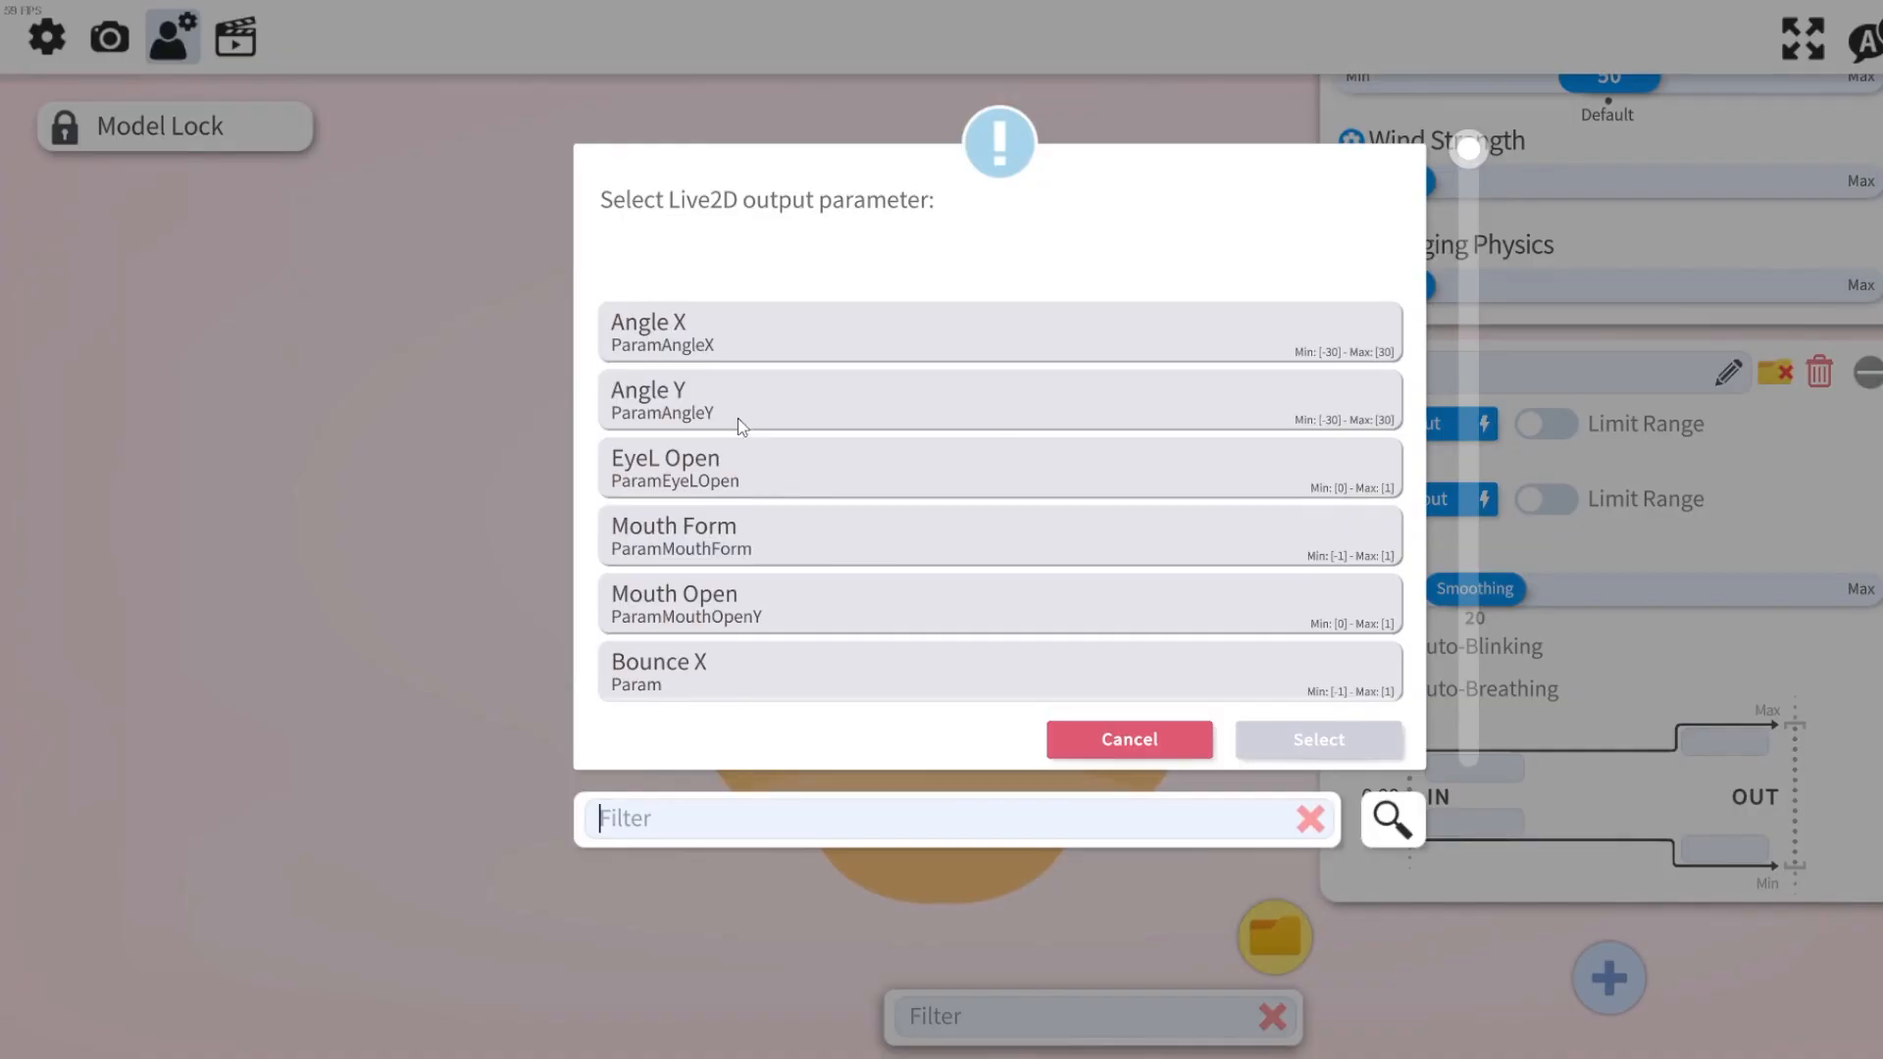
{"action": "type", "text": "eyelop"}
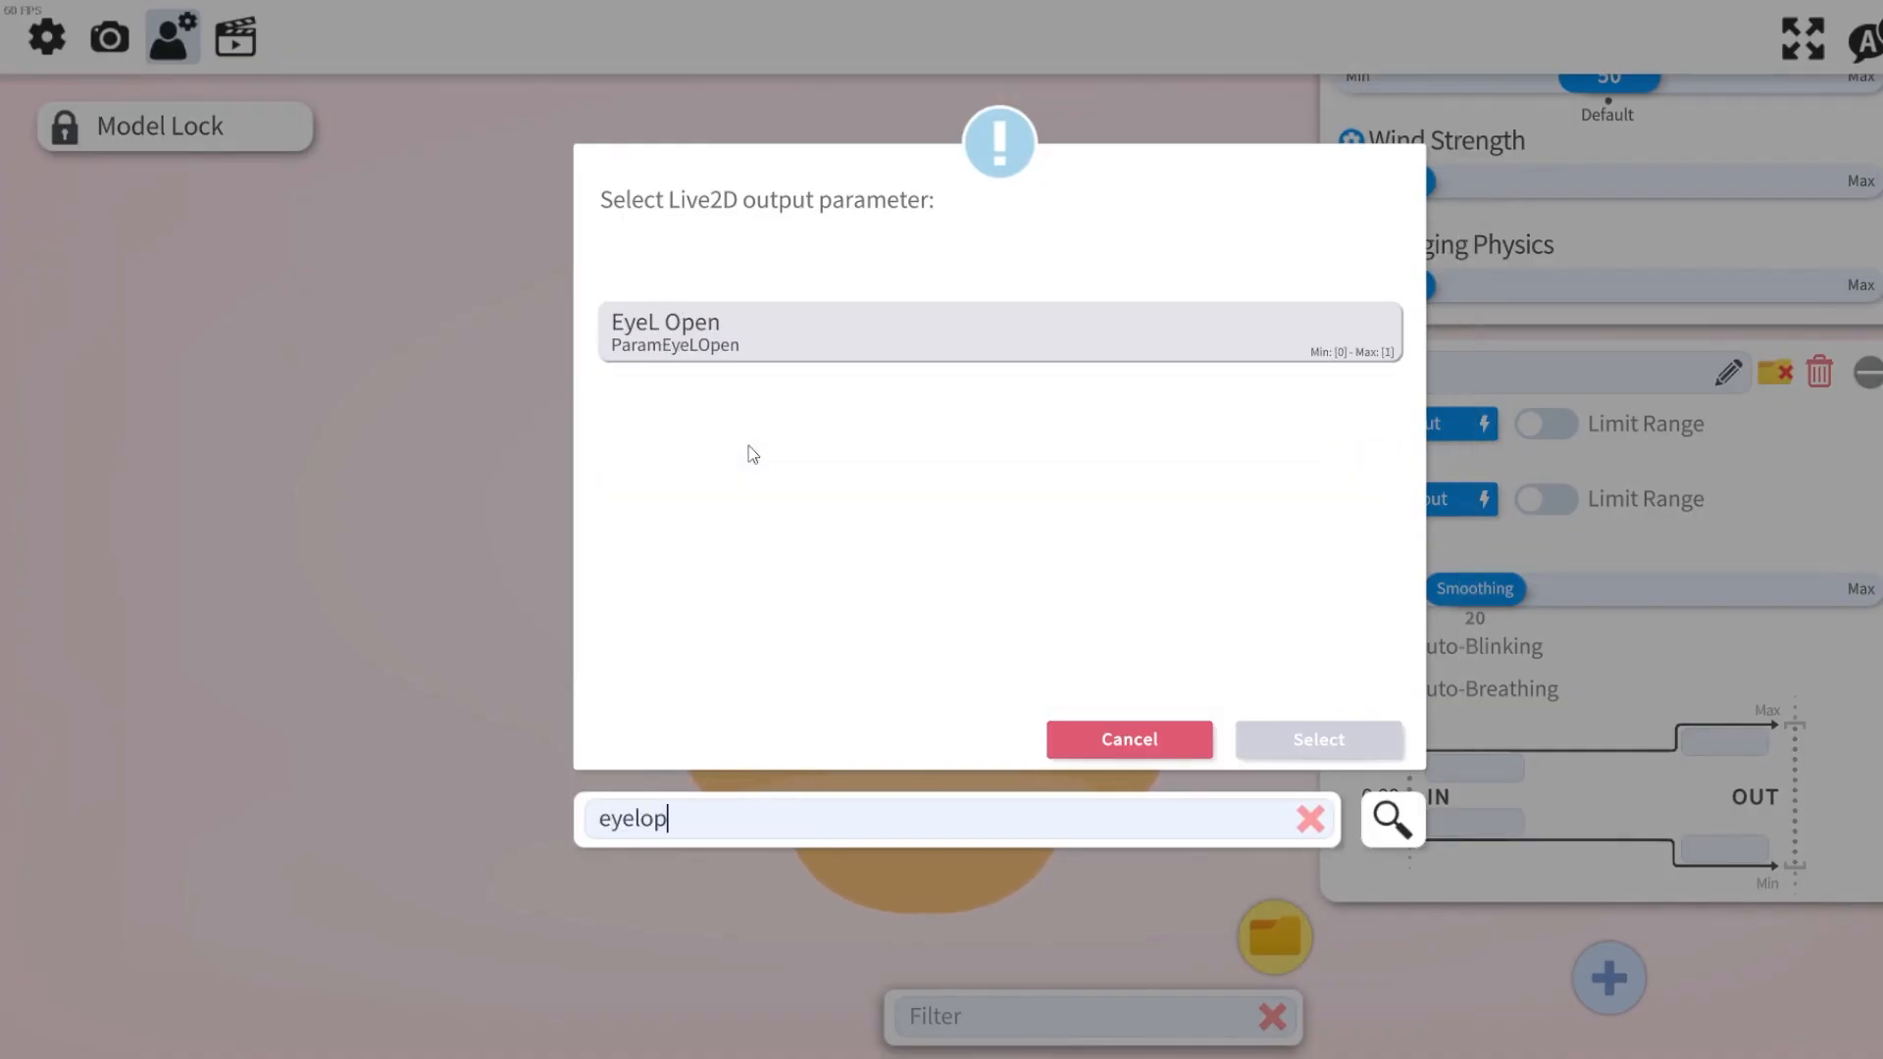
{"action": "type", "text": "en"}
{"action": "left_click", "coordinate": [721, 352]}
{"action": "left_click", "coordinate": [1314, 738]}
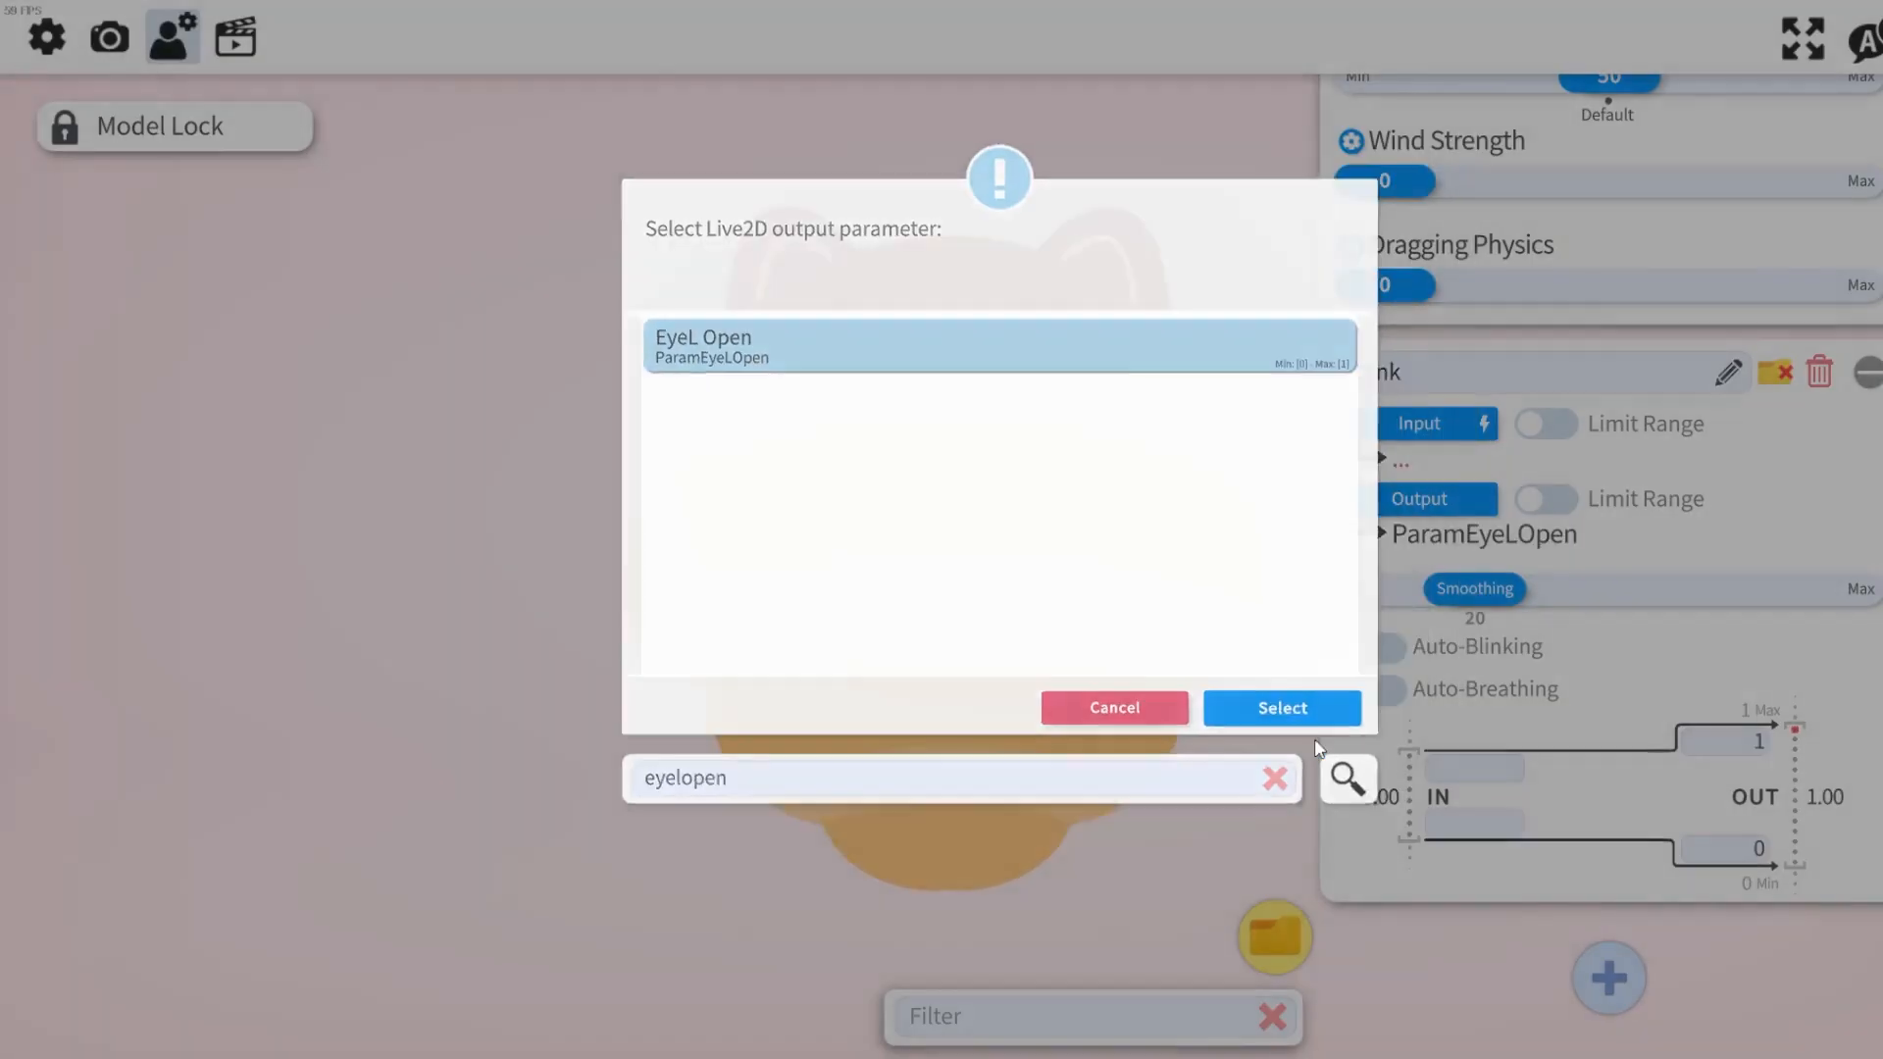
Move the model toward the left side of the view.
{"action": "left_click", "coordinate": [184, 143]}
{"action": "left_click_drag", "start_coordinate": [756, 432], "coordinate": [368, 446]}
Turn on Auto-Blinking for the Blink parameter and collapse its entry.
{"action": "left_click", "coordinate": [1547, 500]}
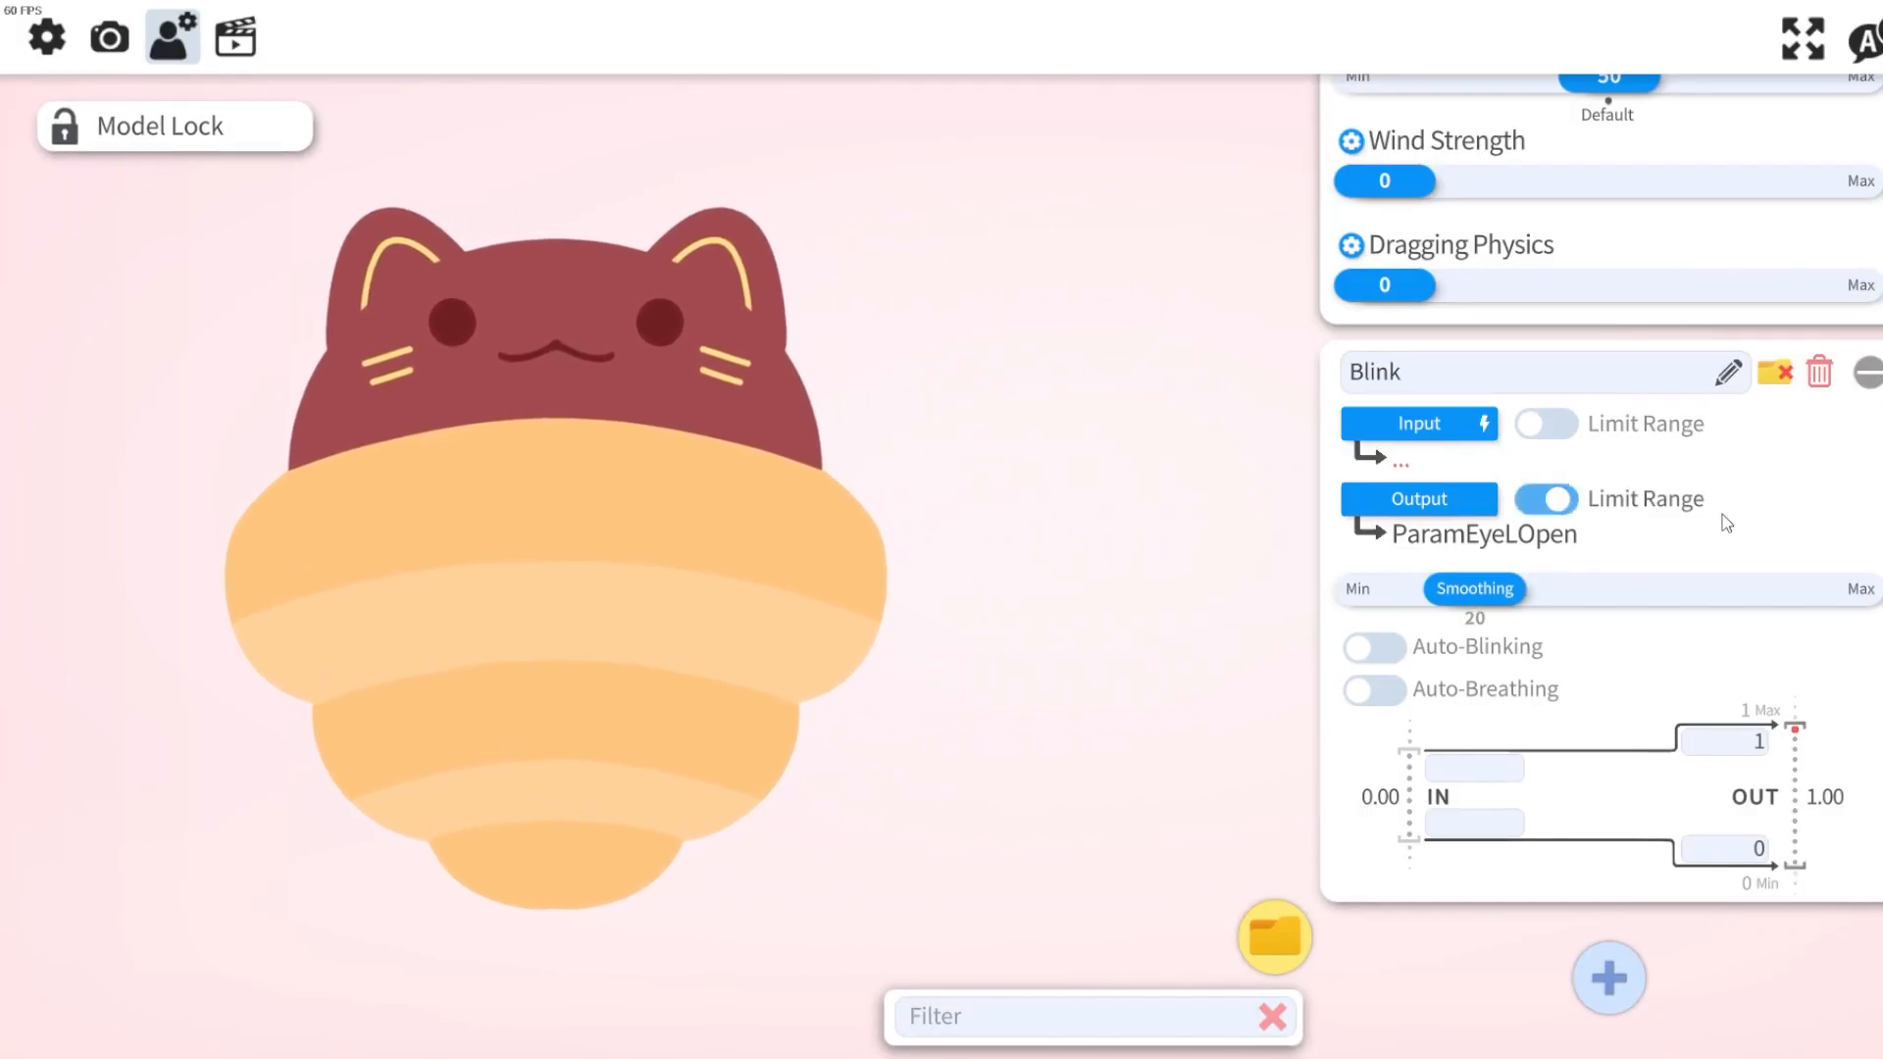
{"action": "left_click", "coordinate": [1547, 500]}
{"action": "left_click", "coordinate": [1372, 647]}
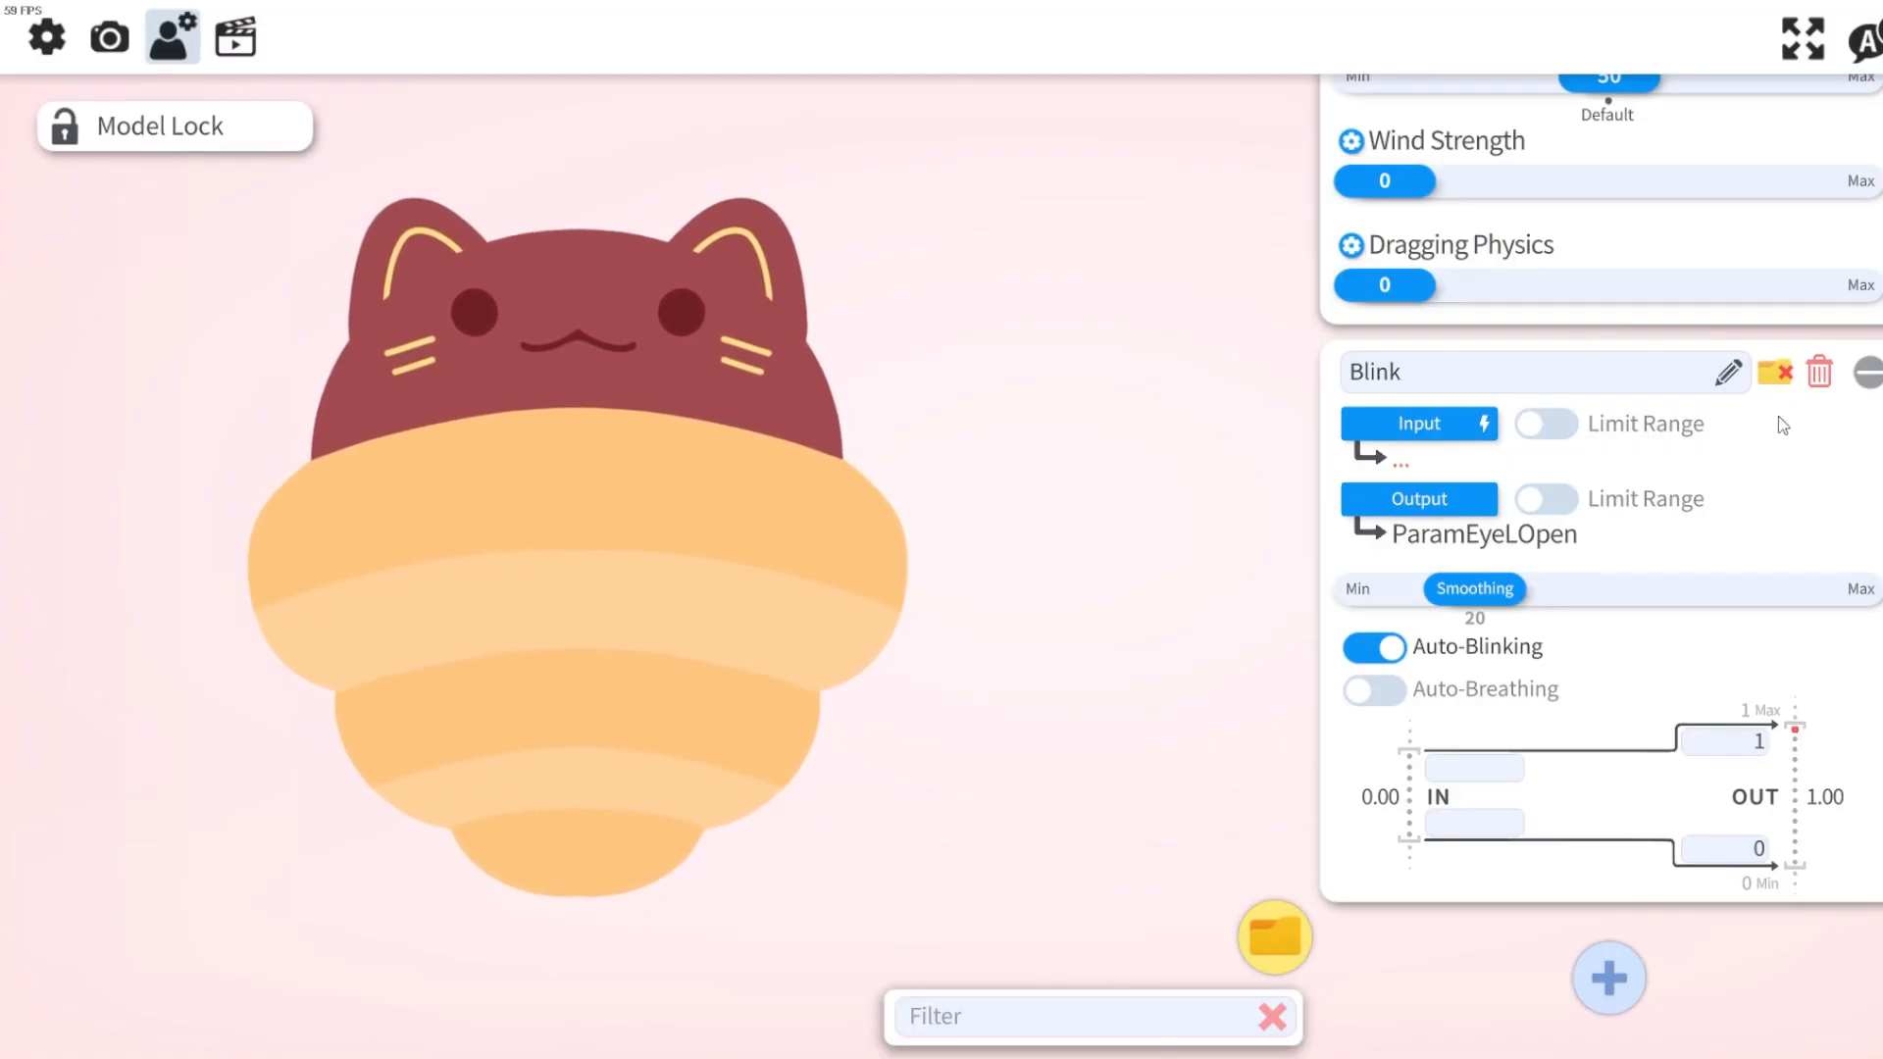
{"action": "left_click", "coordinate": [1867, 371]}
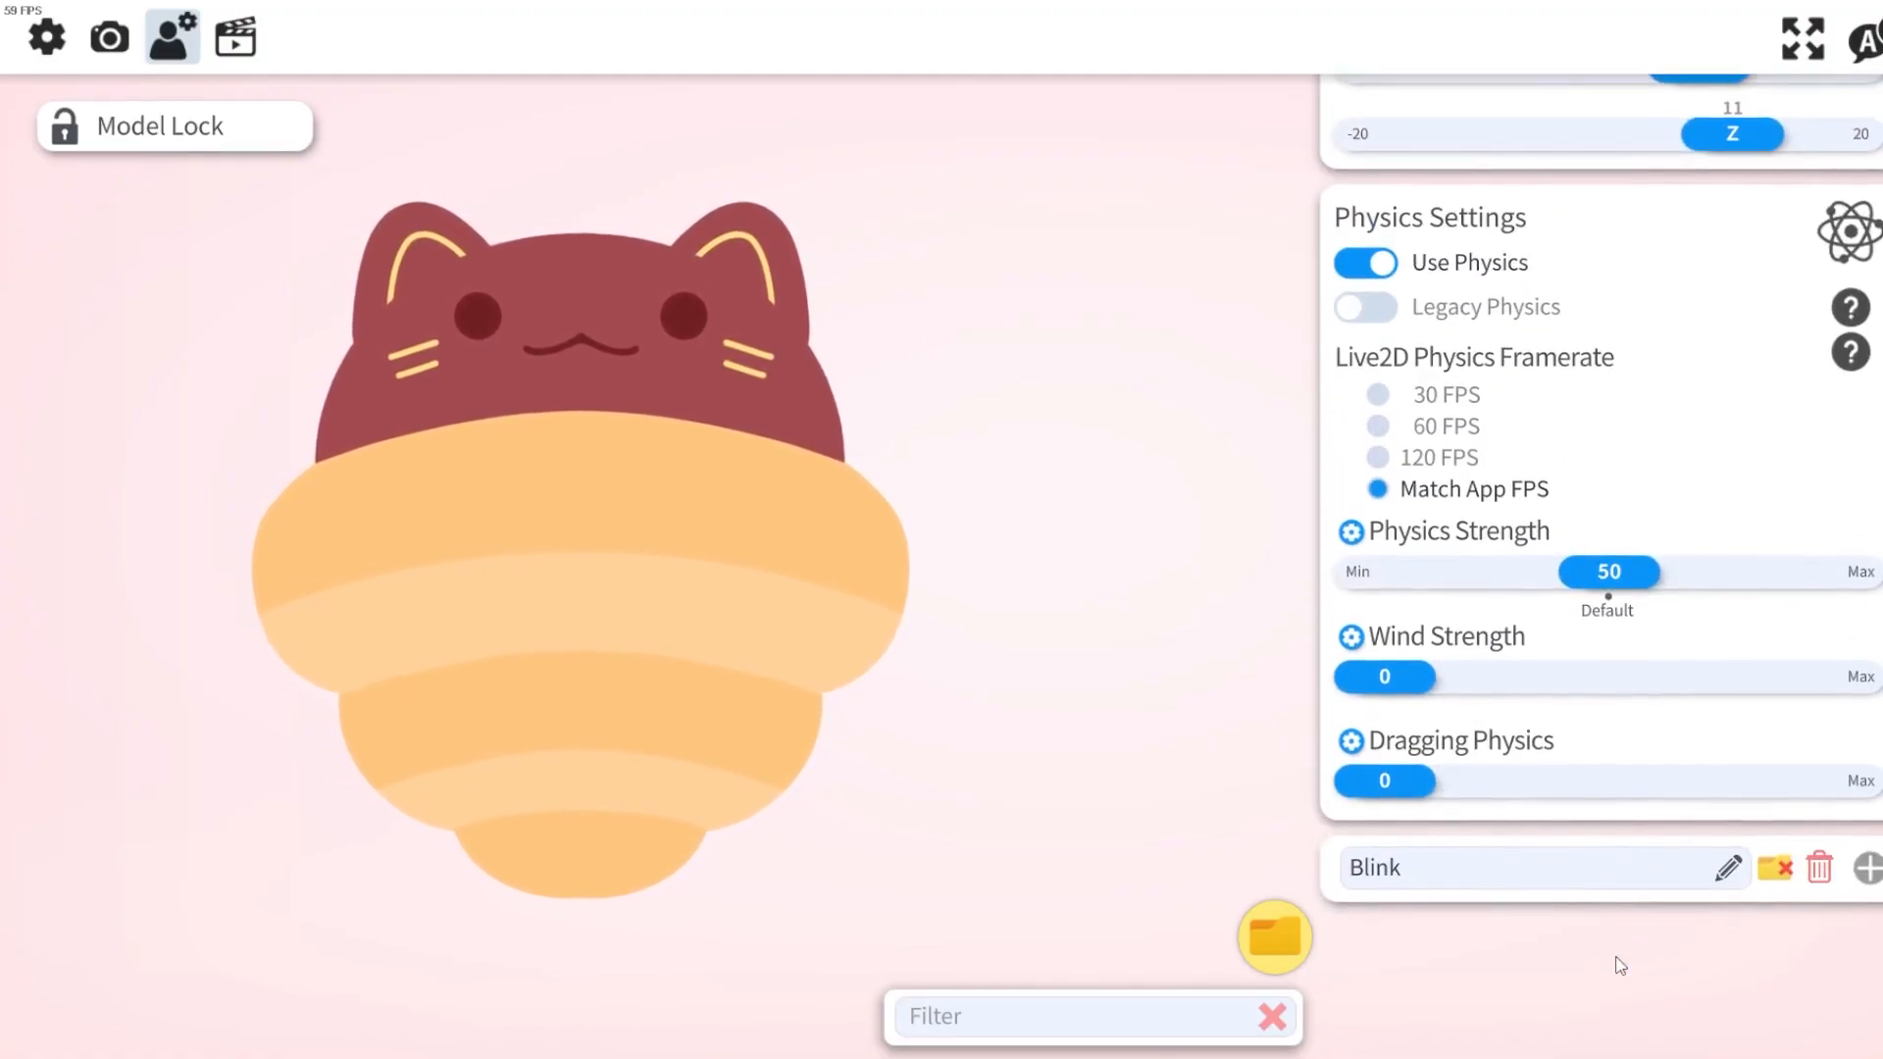
Add another parameter entry named Angle X.
{"action": "left_click", "coordinate": [1609, 912]}
{"action": "left_click", "coordinate": [1727, 595]}
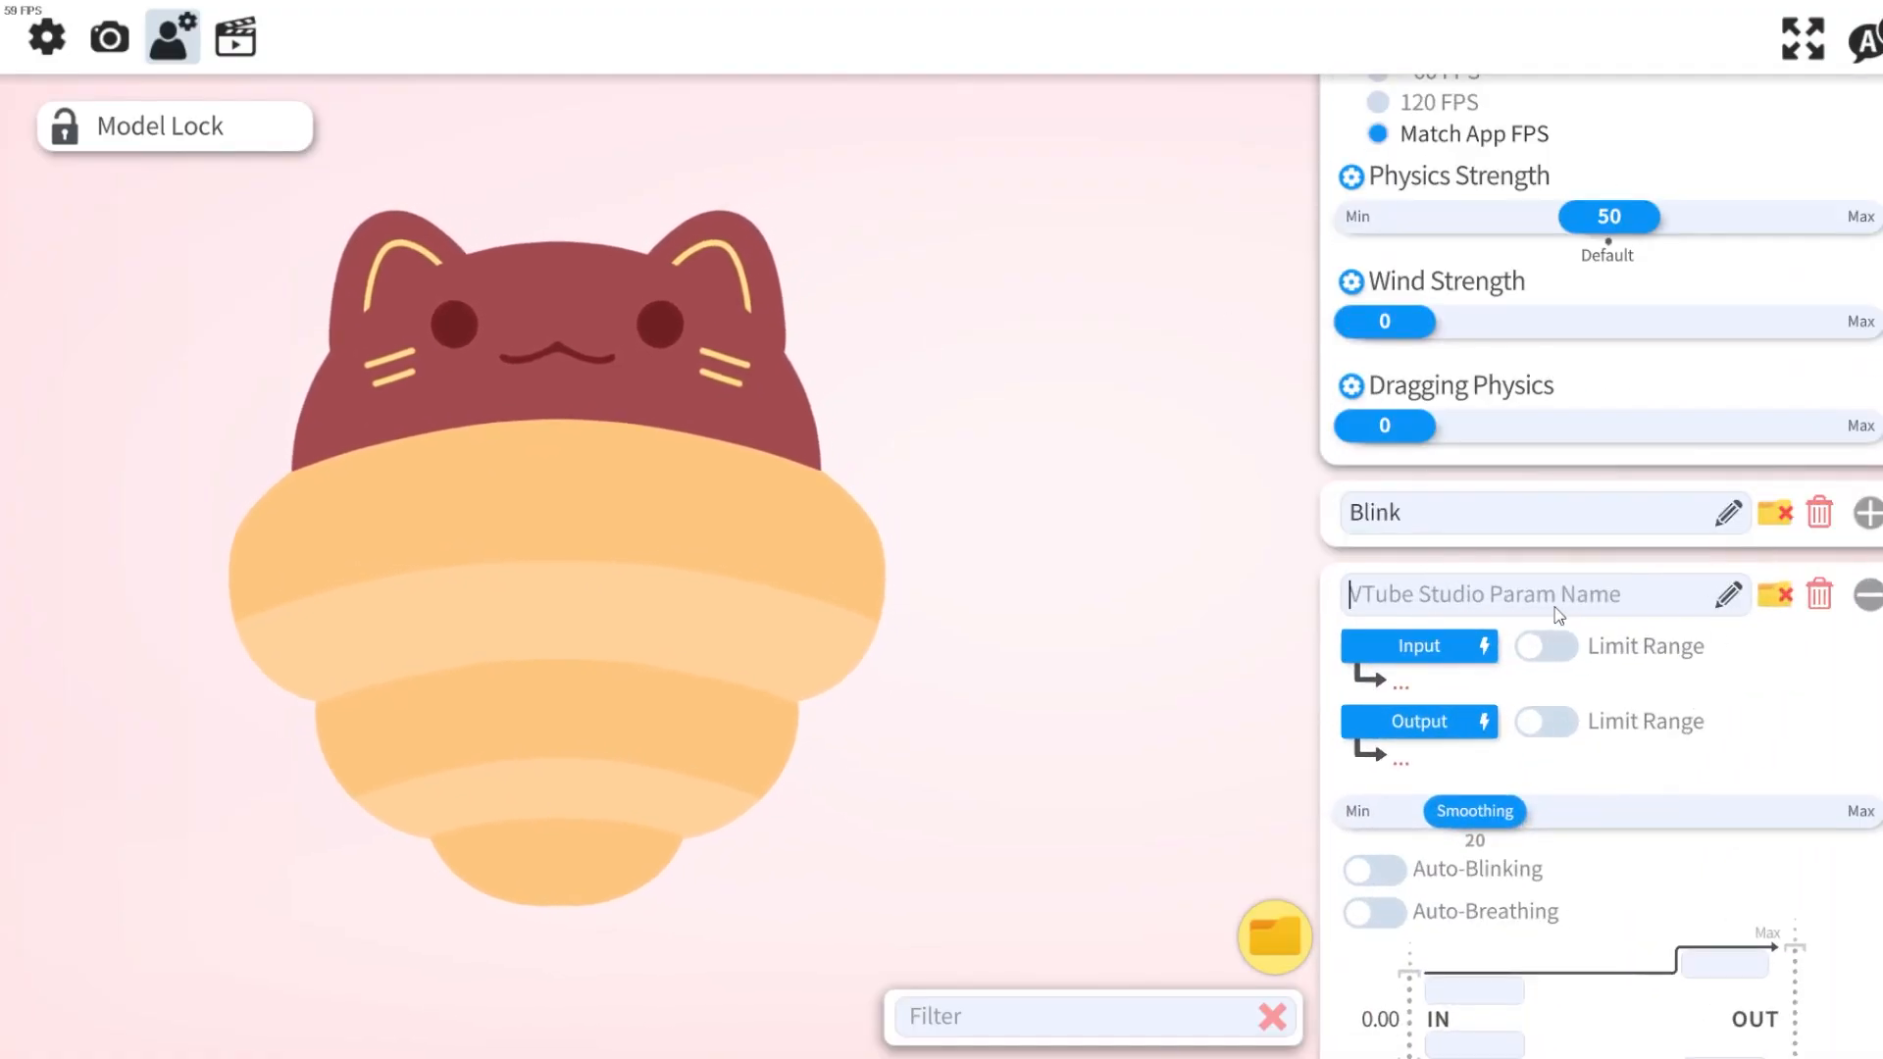
{"action": "type", "text": "Angle X"}
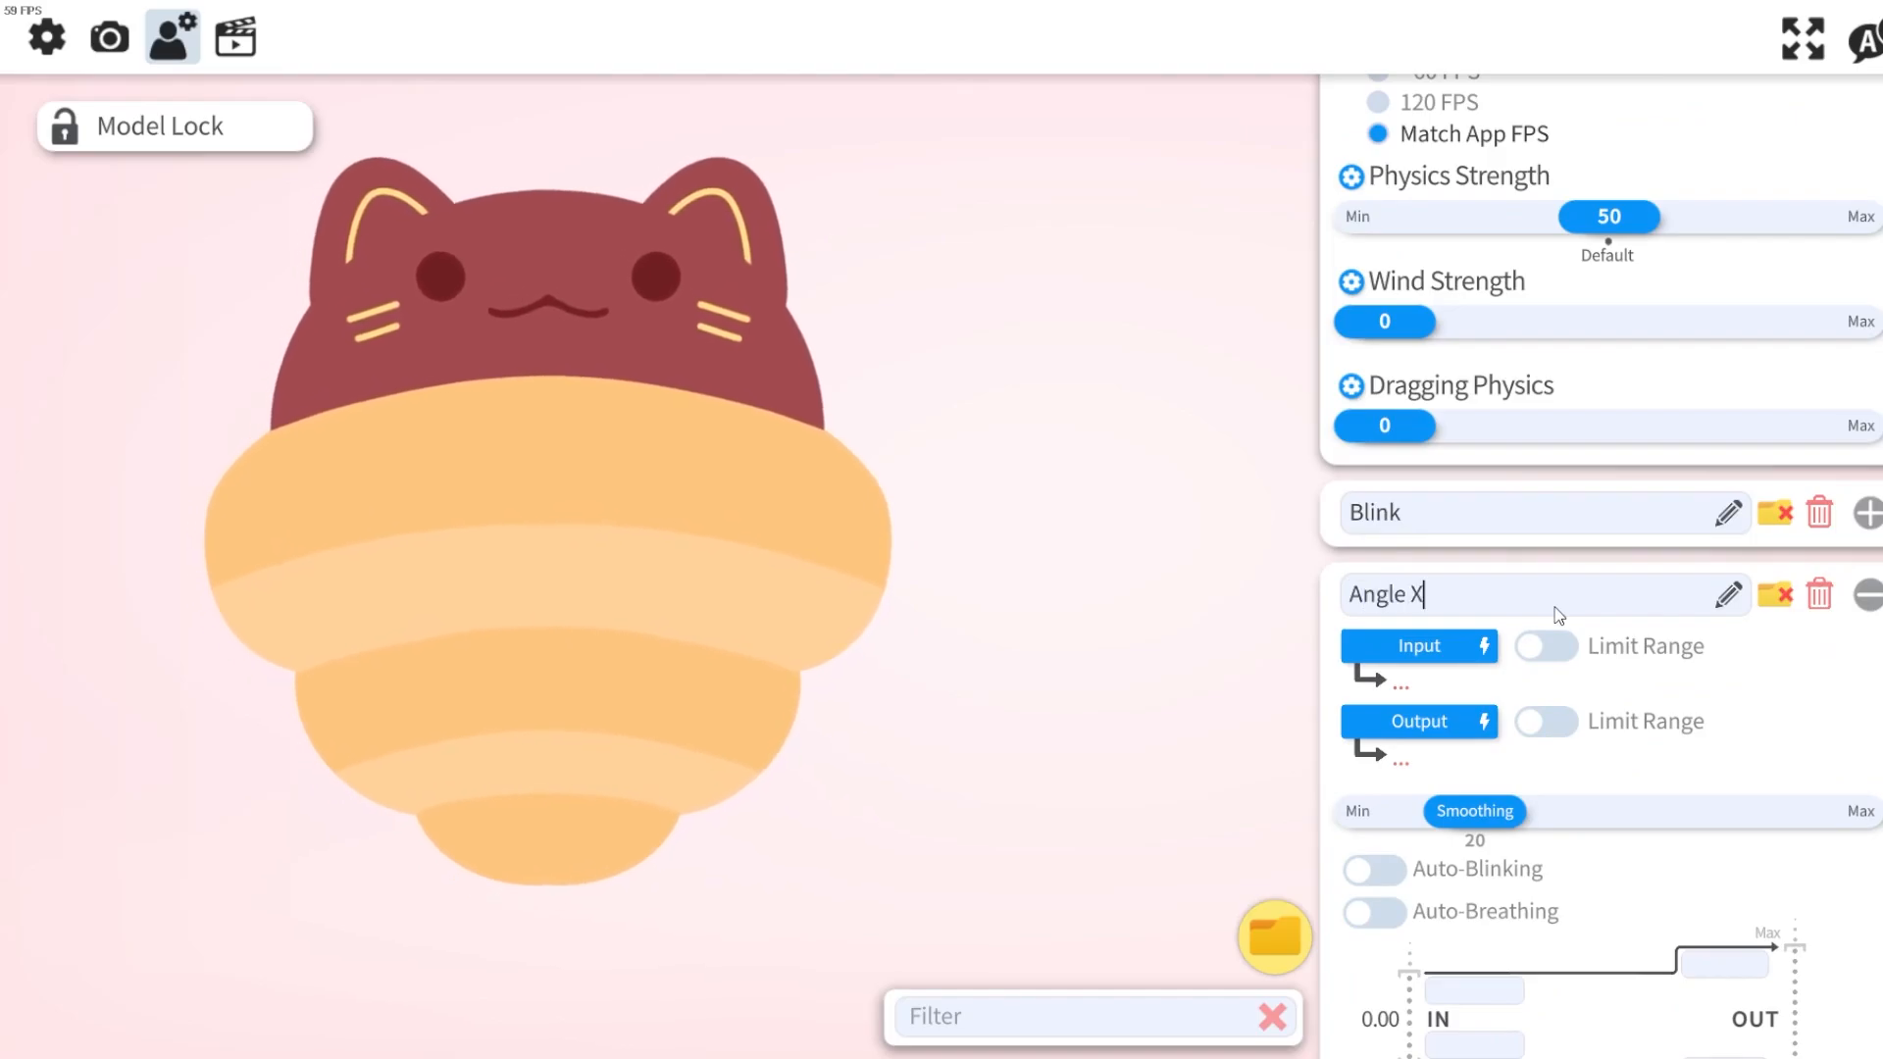
Set the Angle X input to FaceAngleX.
{"action": "left_click", "coordinate": [1449, 655]}
{"action": "type", "text": "angle X"}
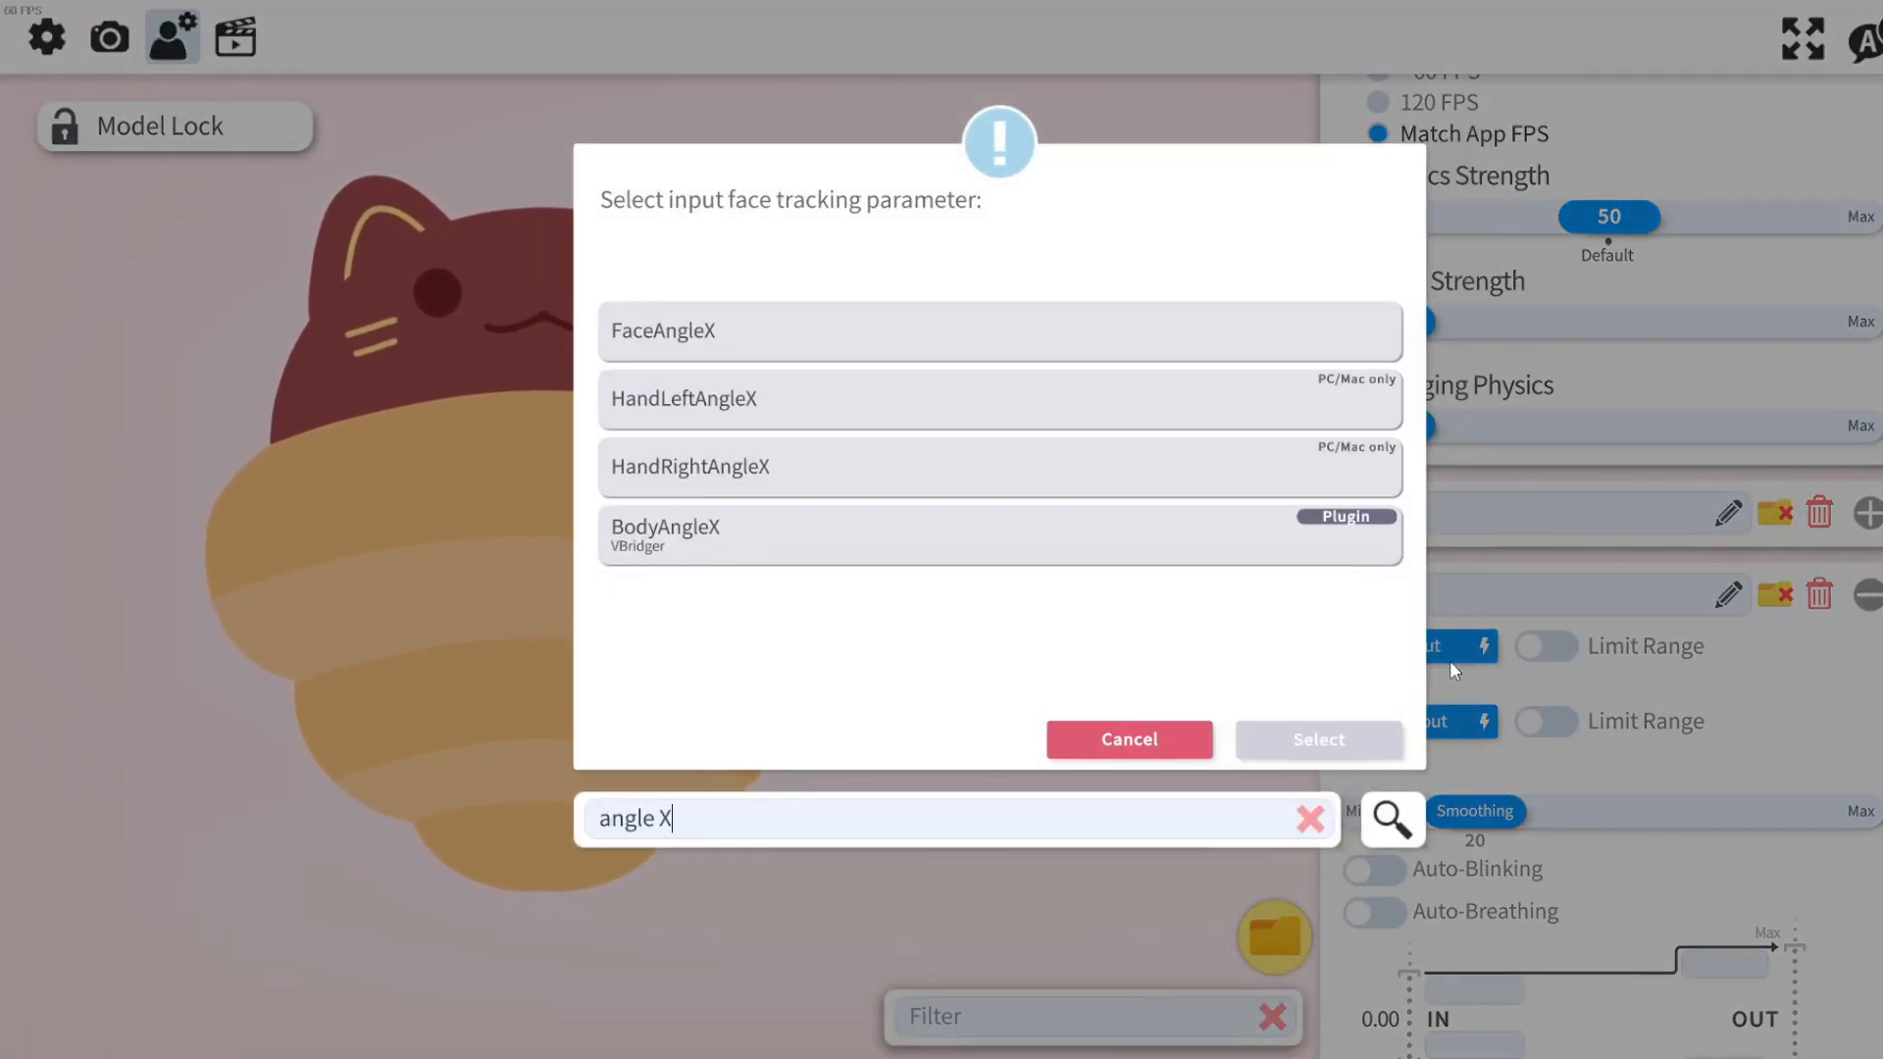
{"action": "left_click", "coordinate": [822, 314]}
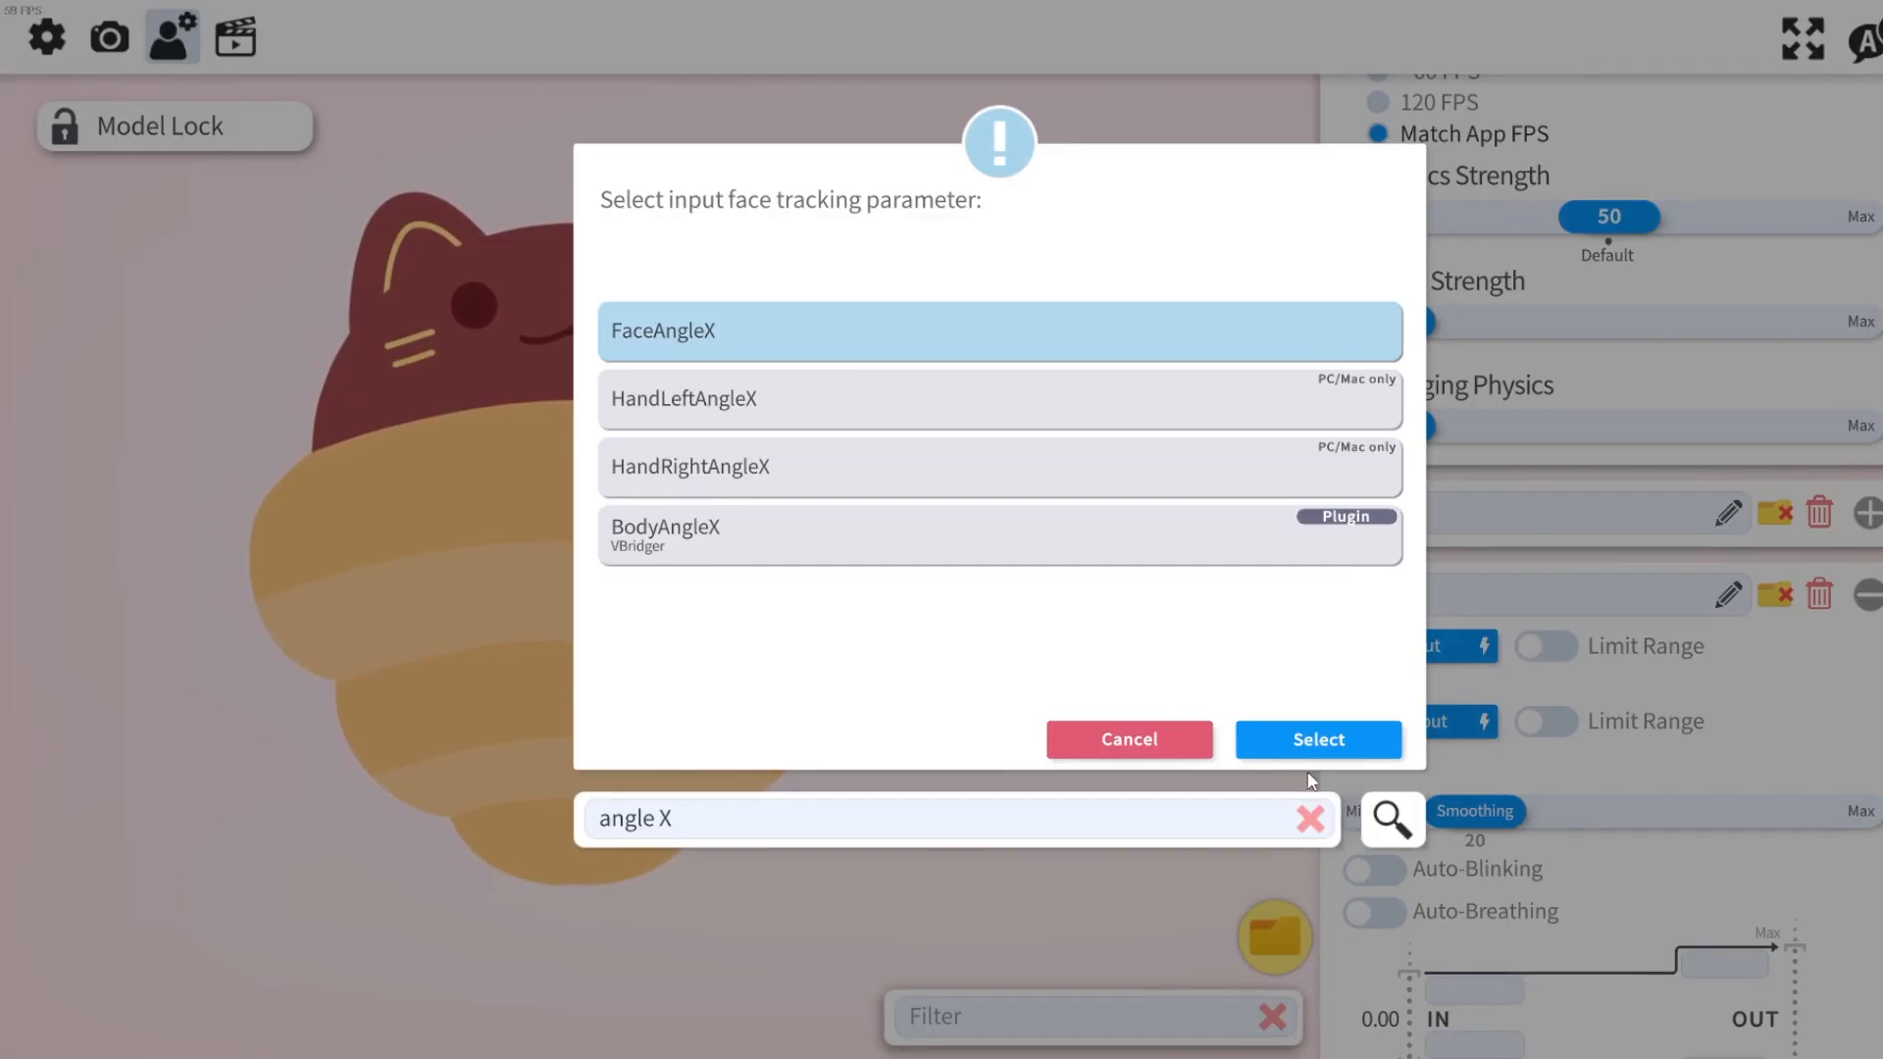
{"action": "left_click", "coordinate": [1302, 741]}
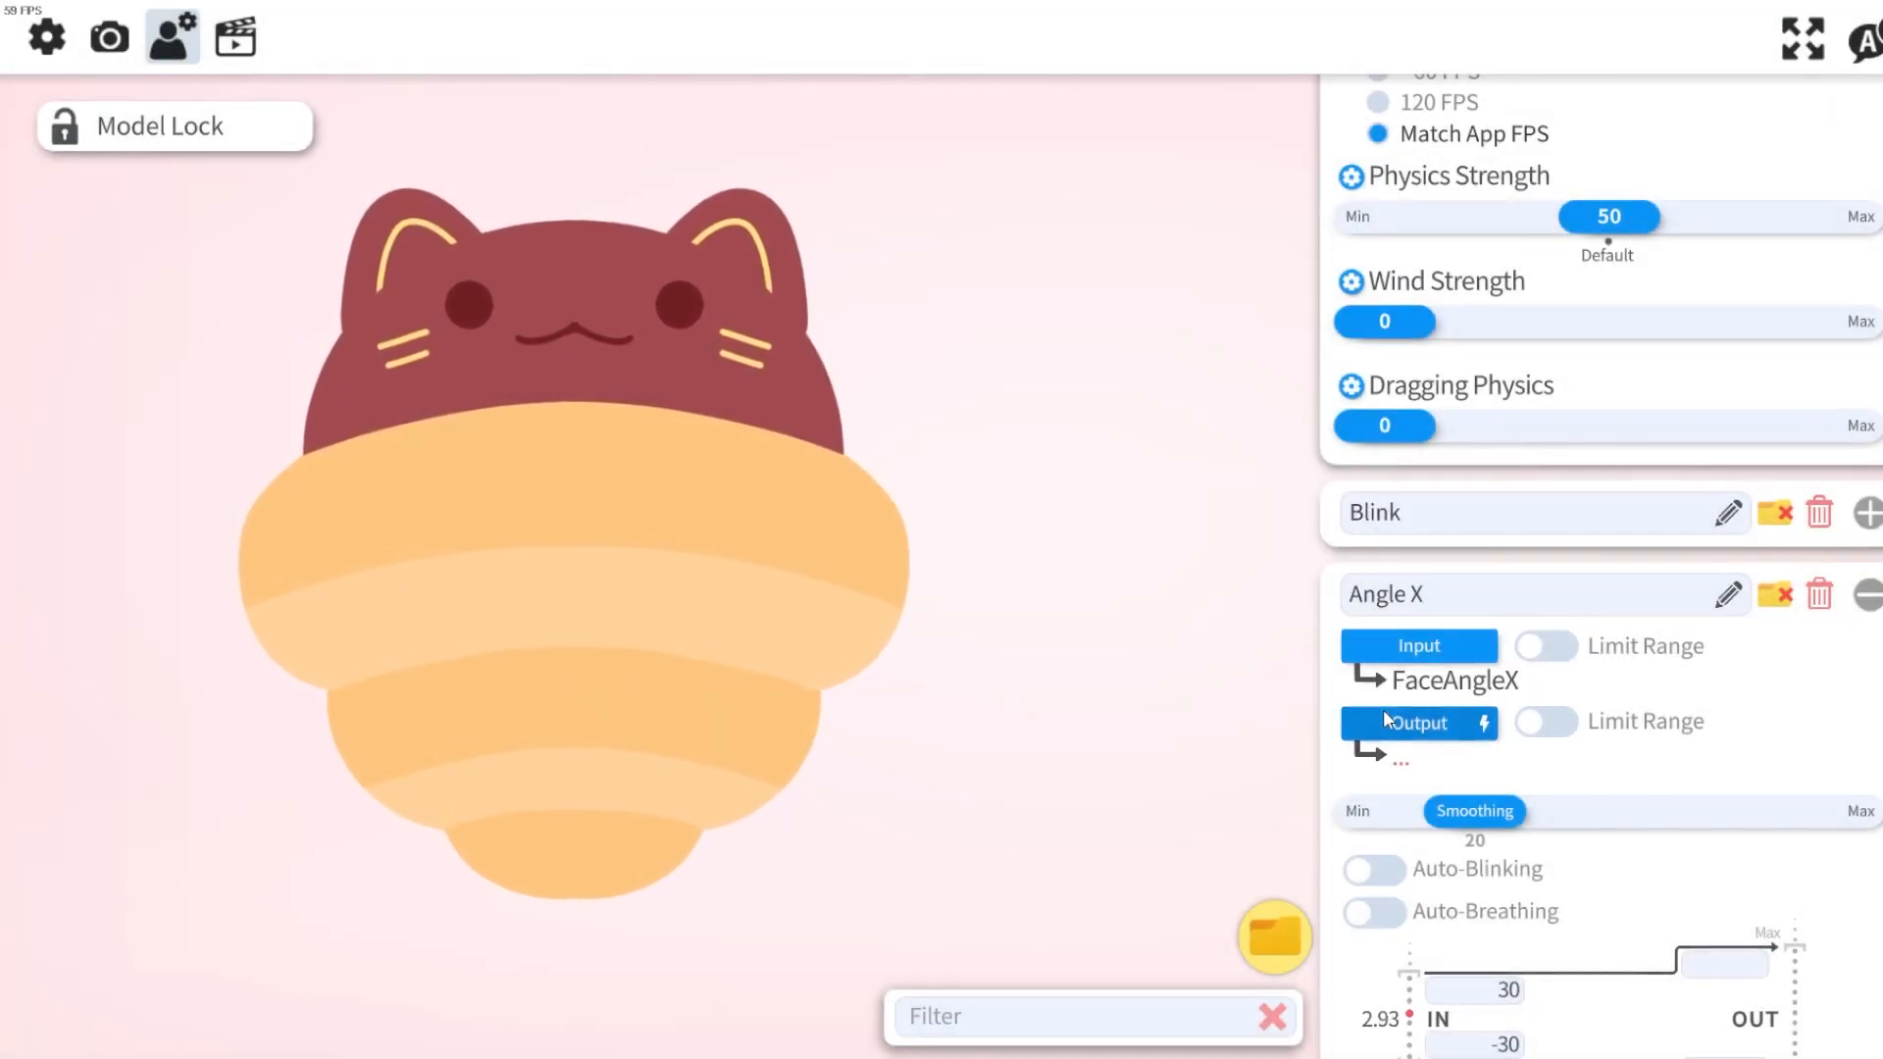
Set the Angle X output to ParamAngleX.
{"action": "left_click", "coordinate": [1384, 714]}
{"action": "type", "text": "face"}
{"action": "key", "text": "BackSpace"}
{"action": "key", "text": "BackSpace"}
{"action": "key", "text": "BackSpace"}
{"action": "key", "text": "BackSpace"}
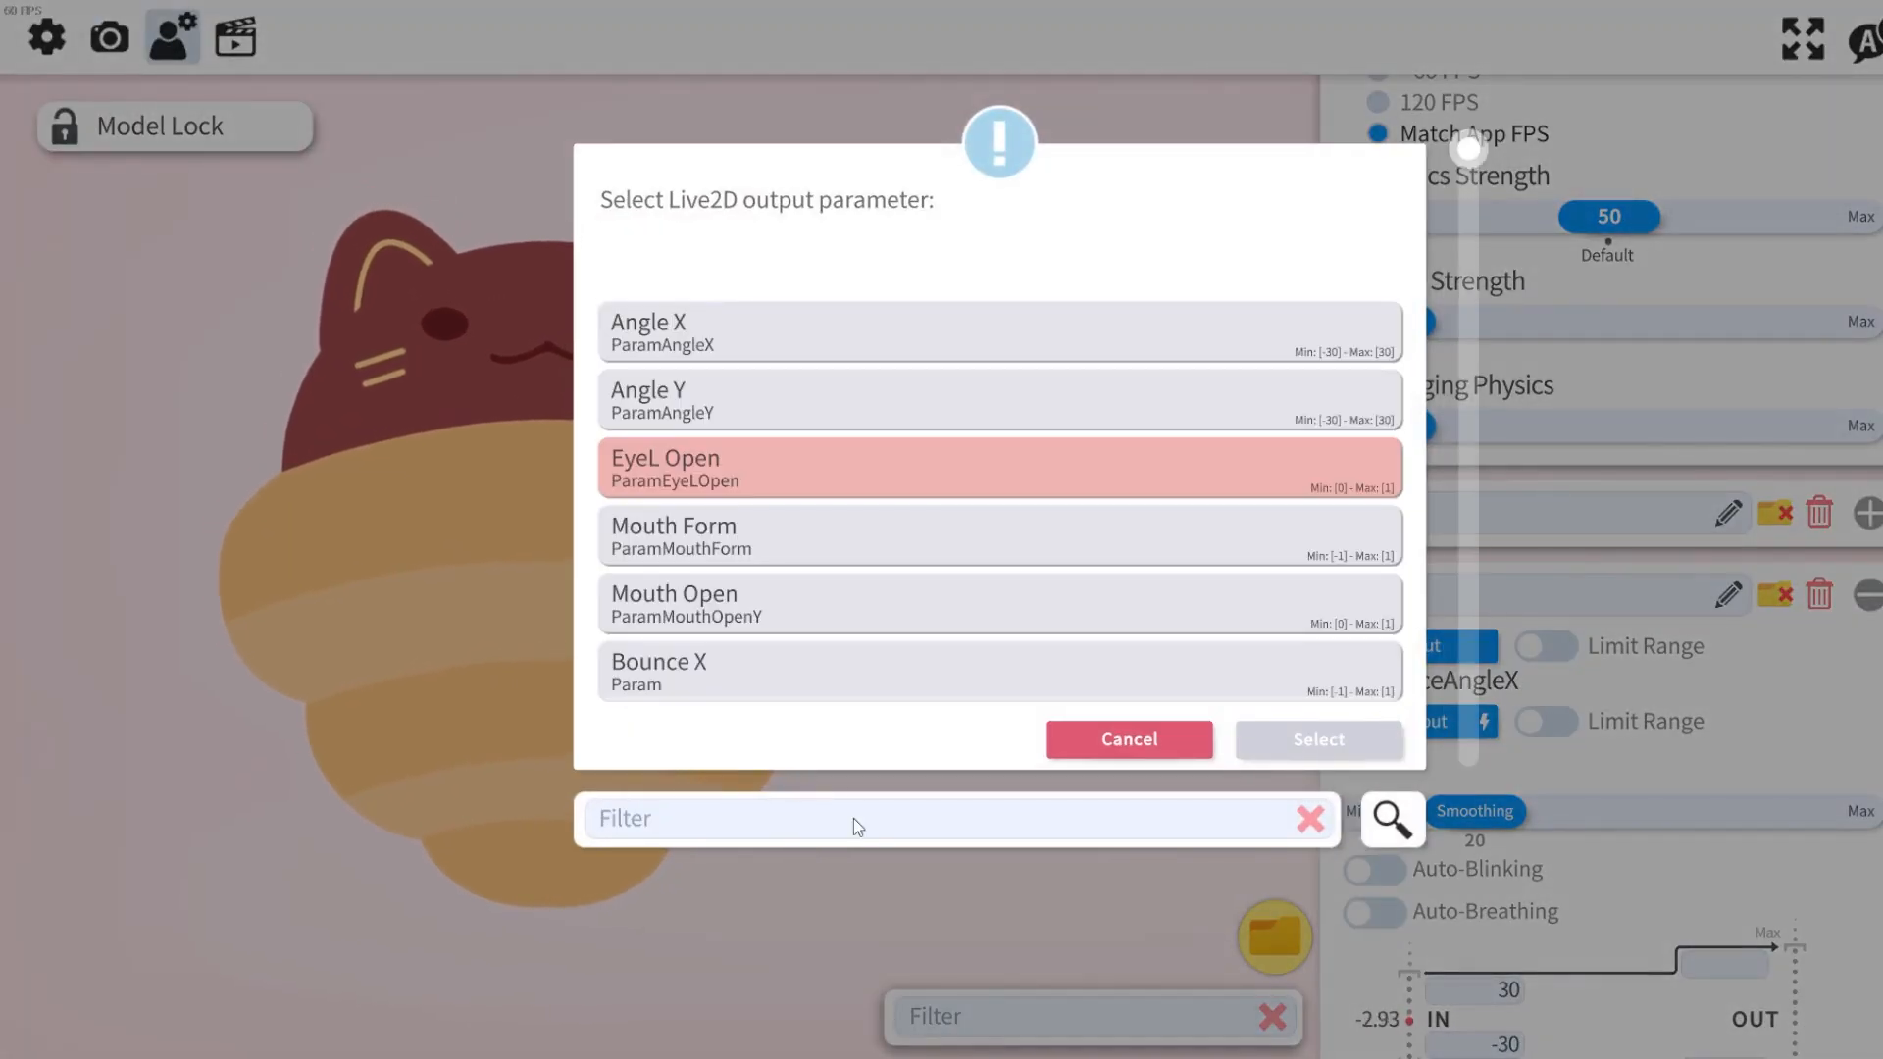
{"action": "type", "text": "angle"}
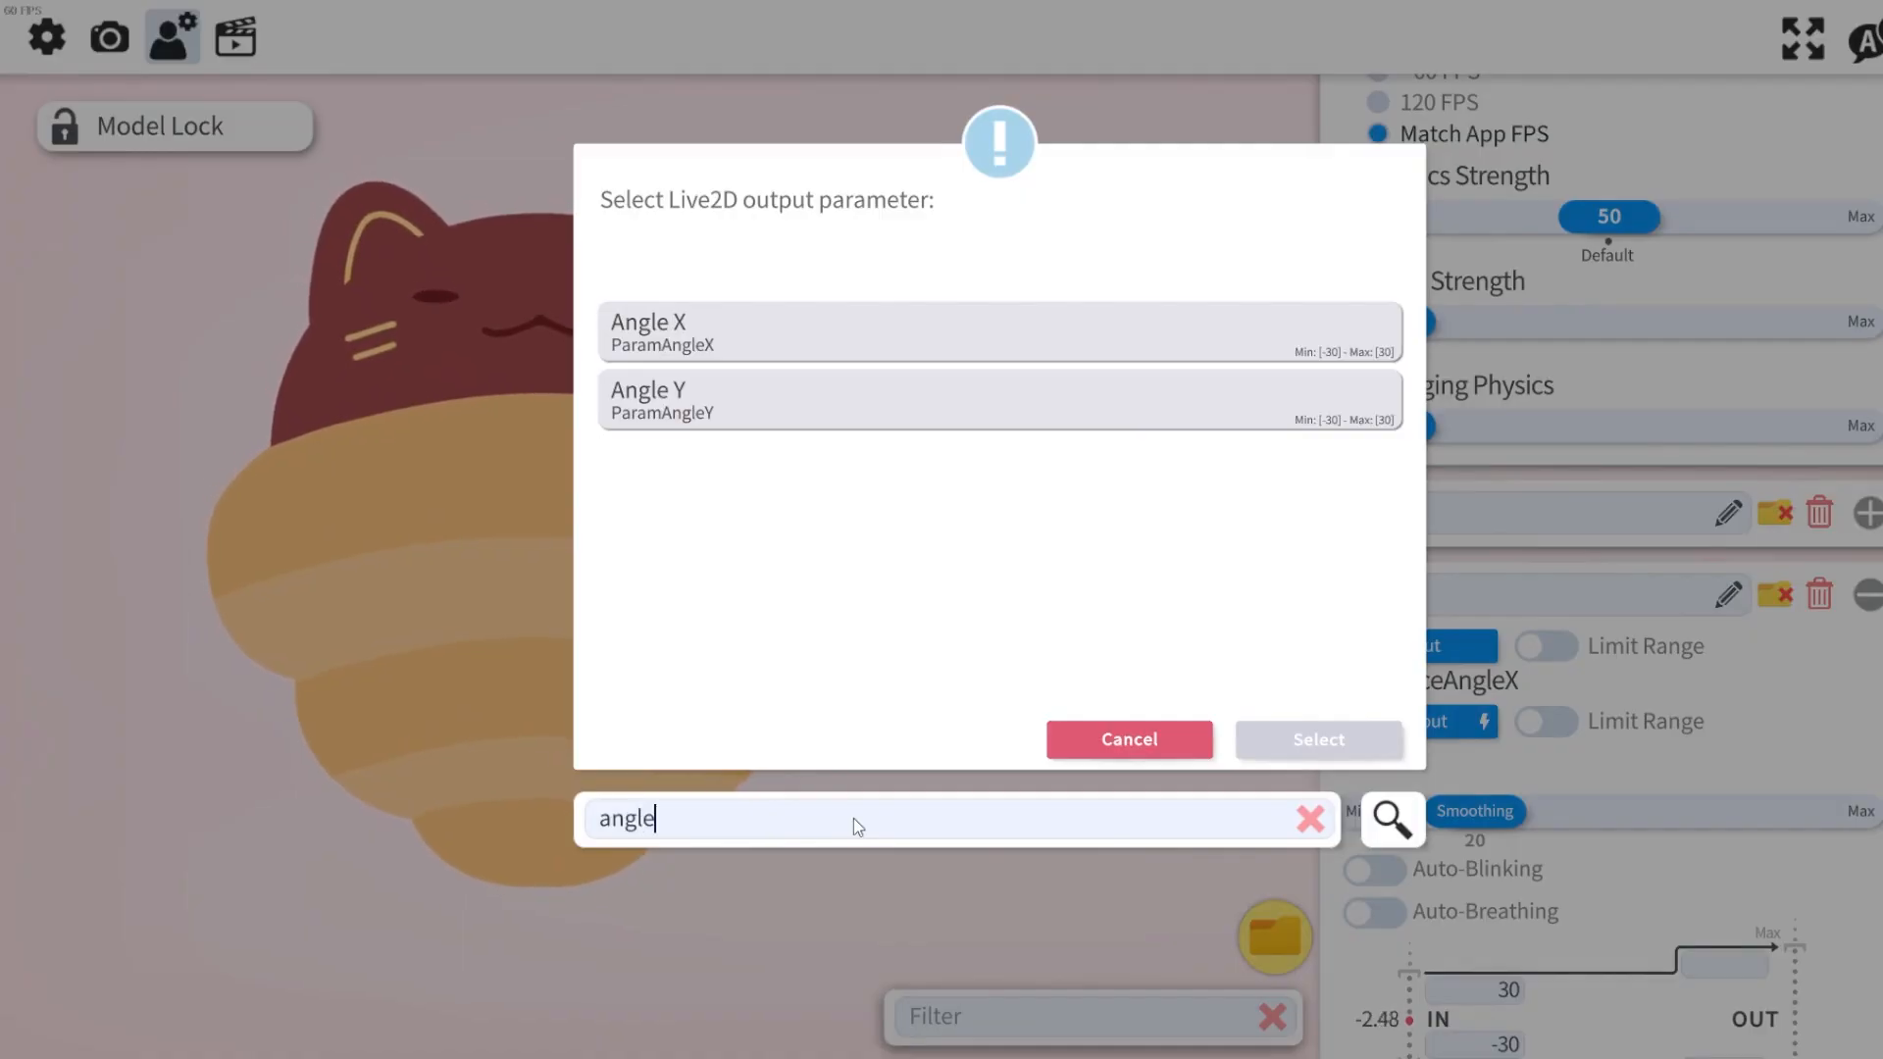
{"action": "left_click", "coordinate": [748, 334]}
{"action": "left_click", "coordinate": [1336, 734]}
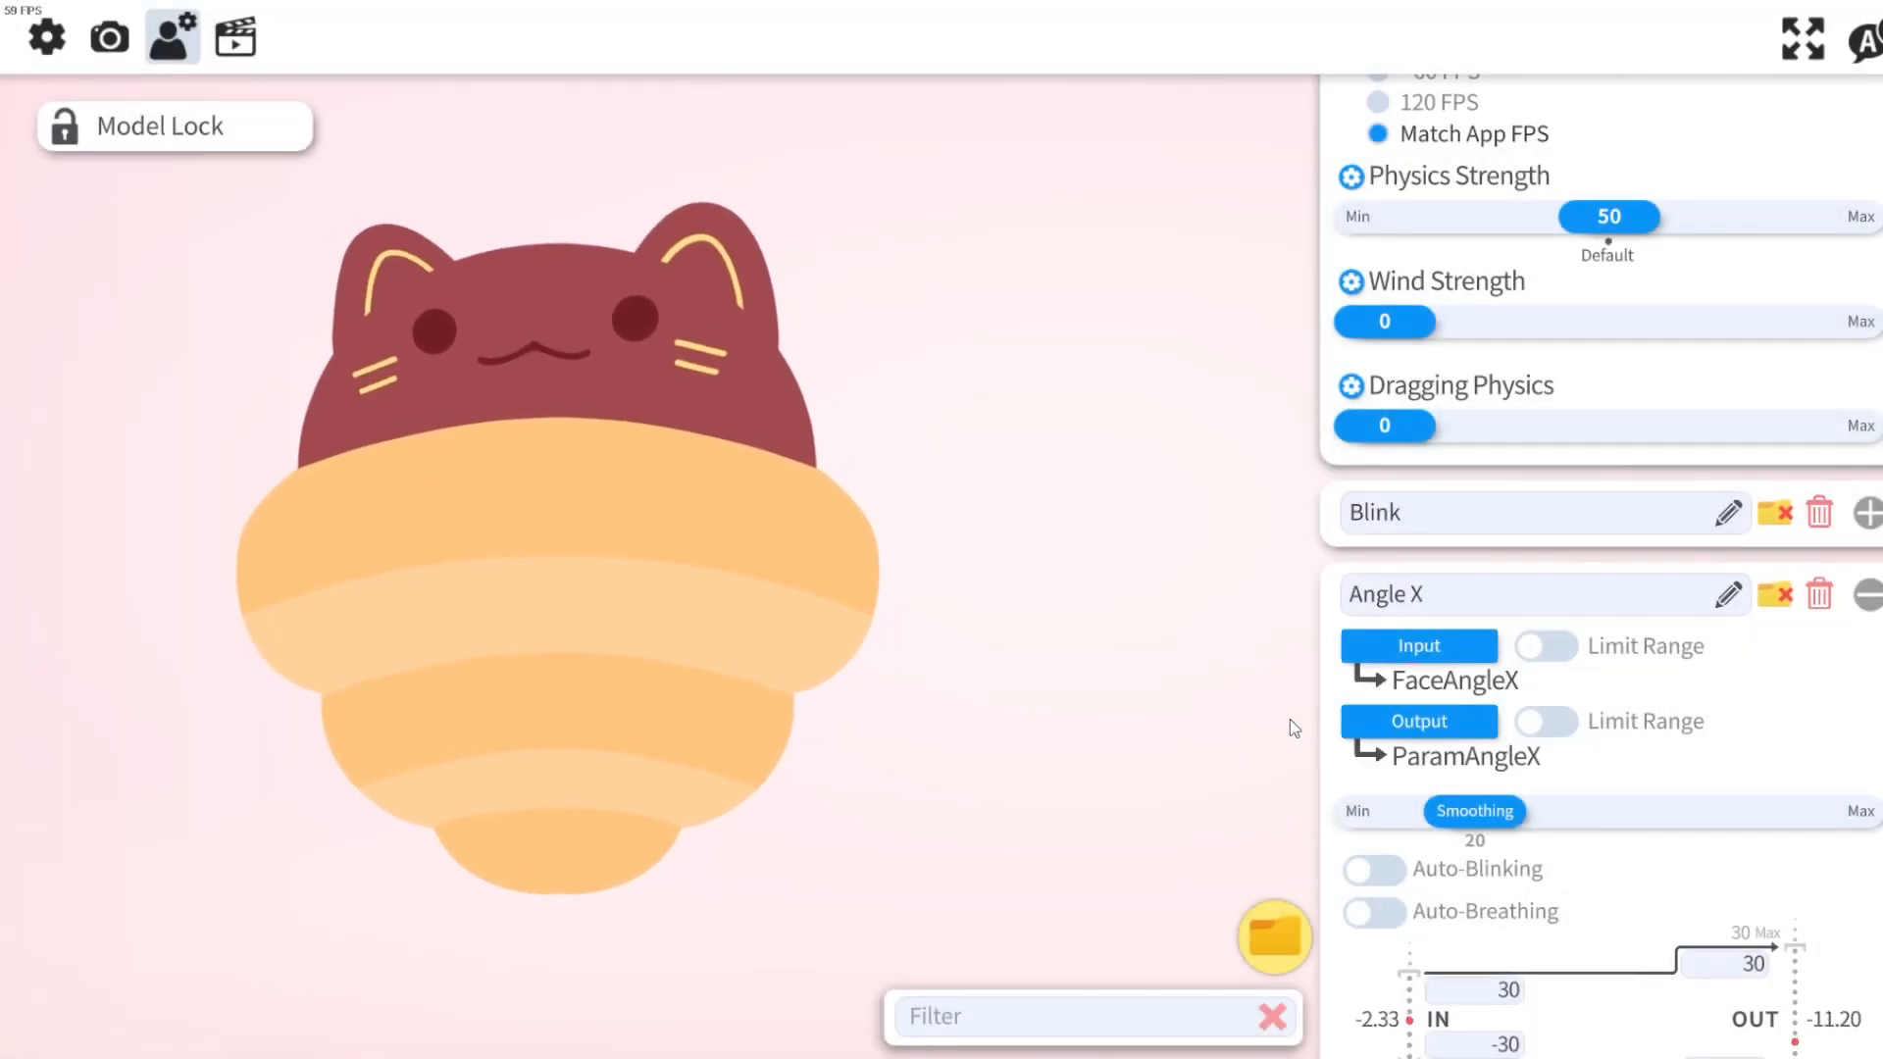
Invert the Angle X input range, making the upper IN value -30 and the lower 30.
{"action": "scroll", "coordinate": [1657, 685], "scroll_direction": "down", "scroll_amount": 3}
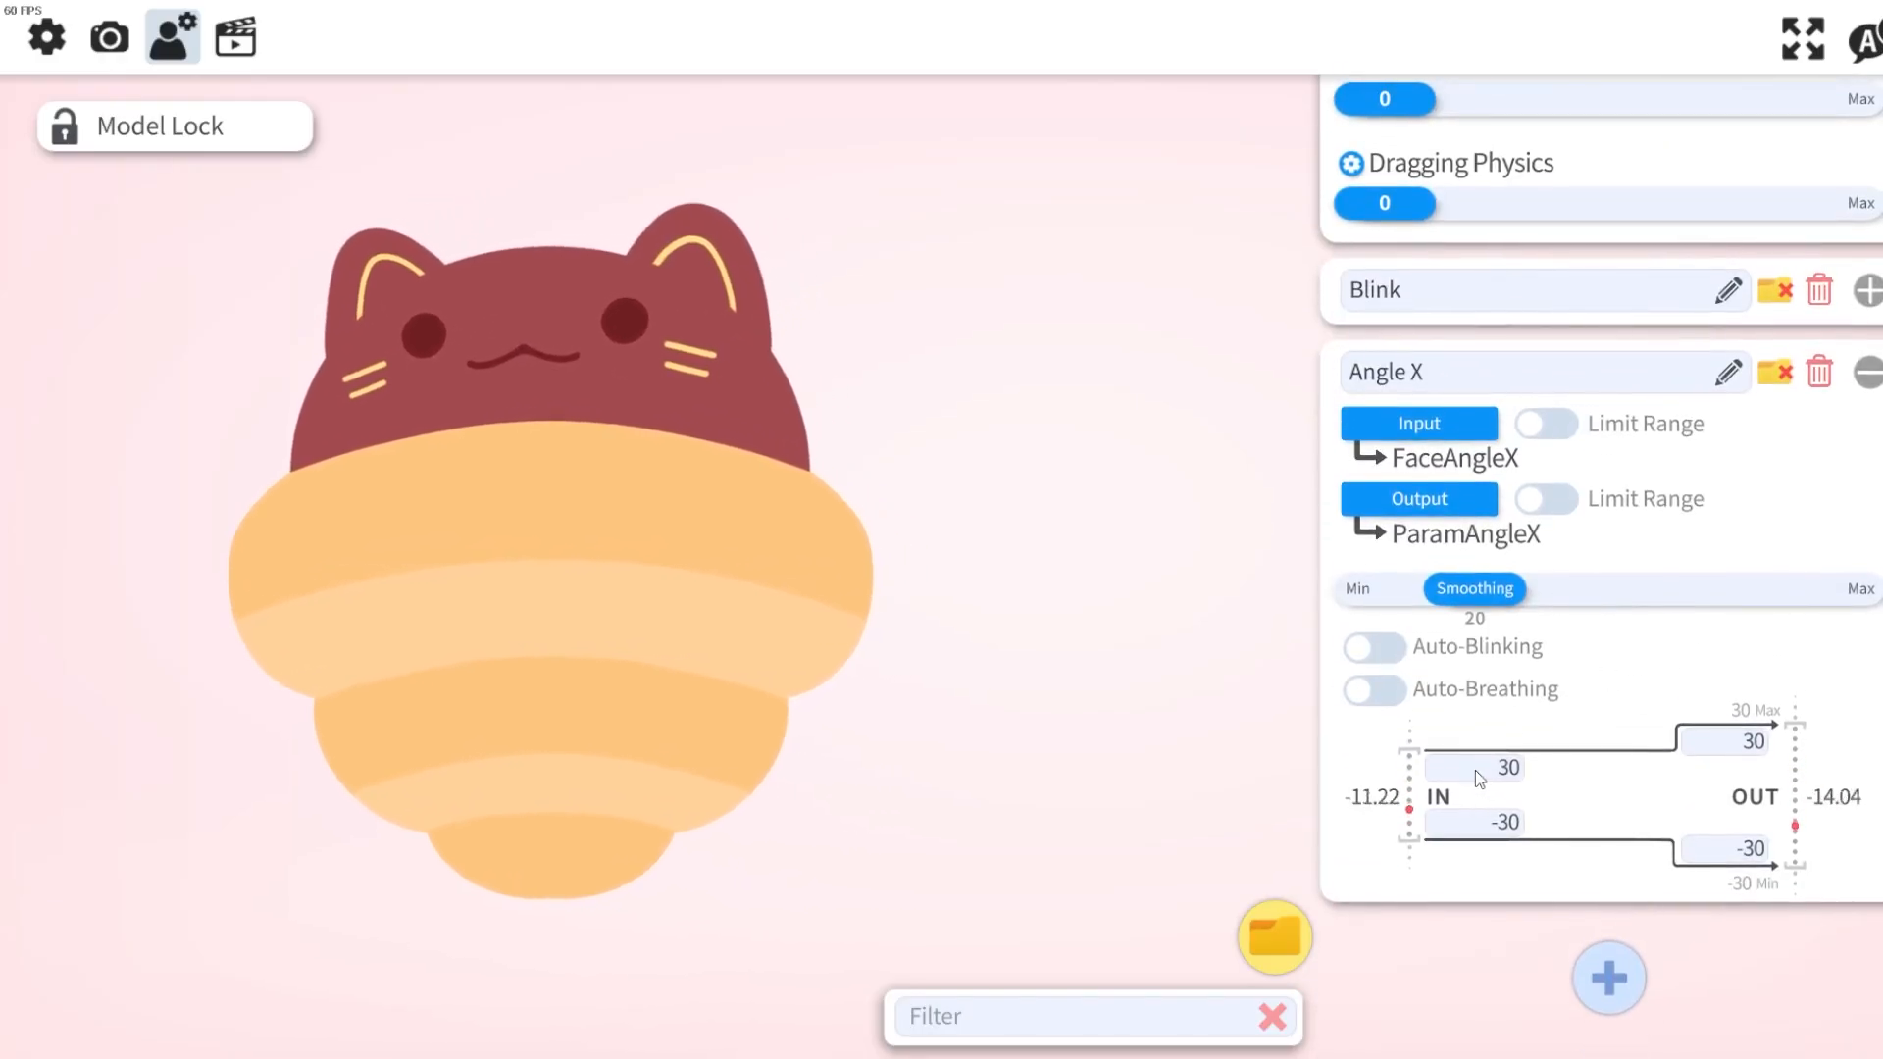
{"action": "left_click", "coordinate": [1475, 769]}
{"action": "left_click", "coordinate": [1548, 822]}
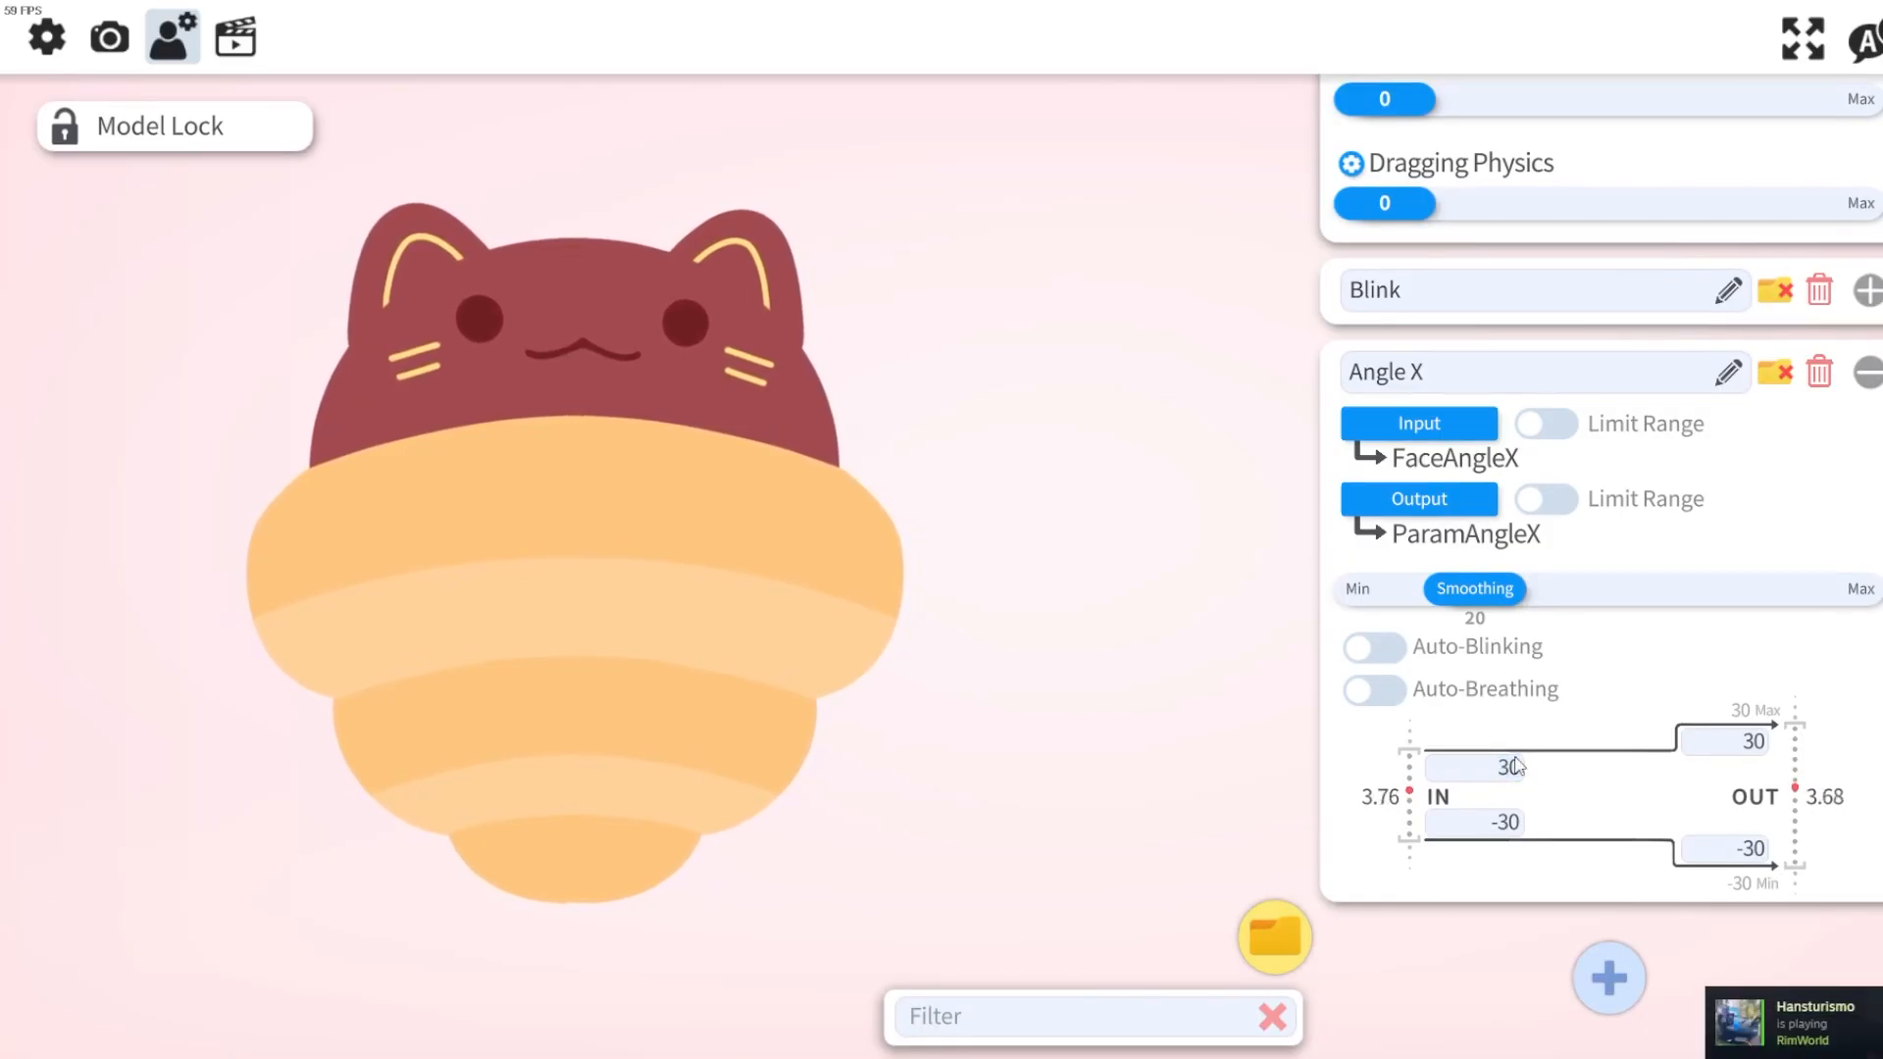
{"action": "left_click", "coordinate": [1502, 769]}
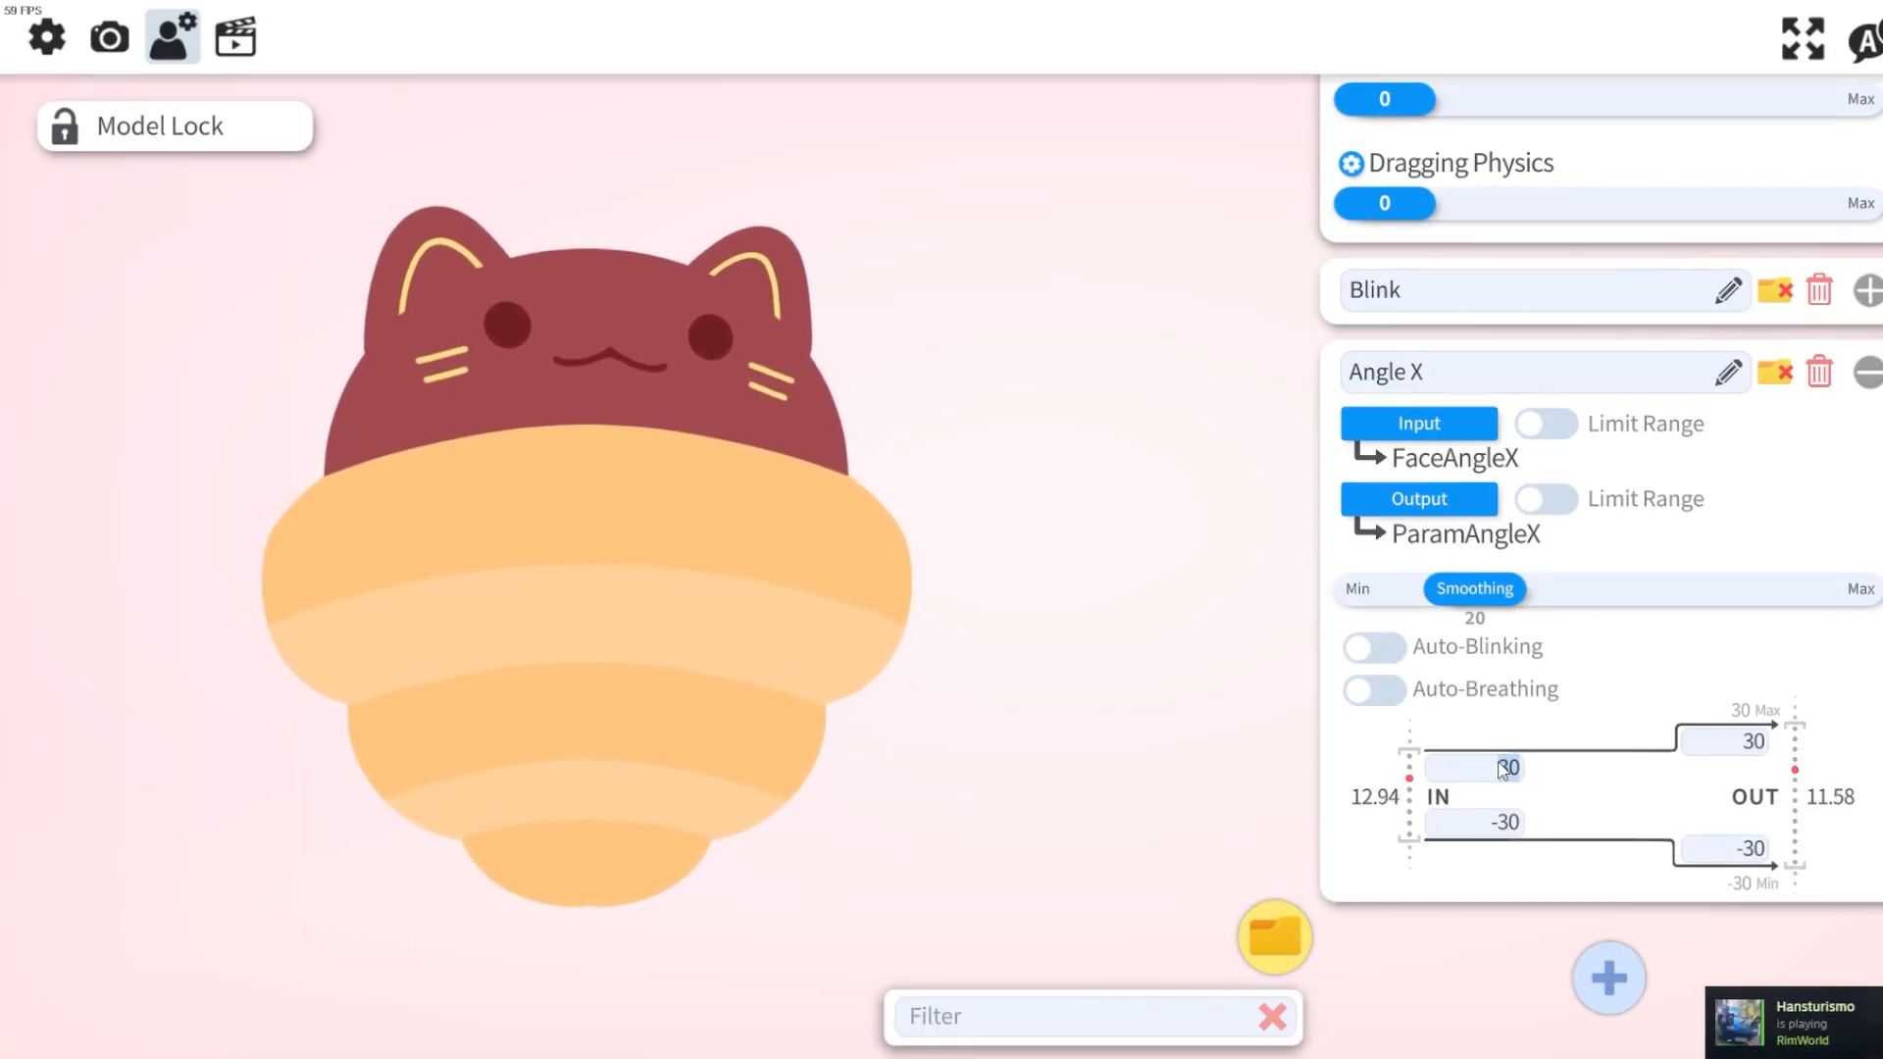
{"action": "key", "text": "BackSpace"}
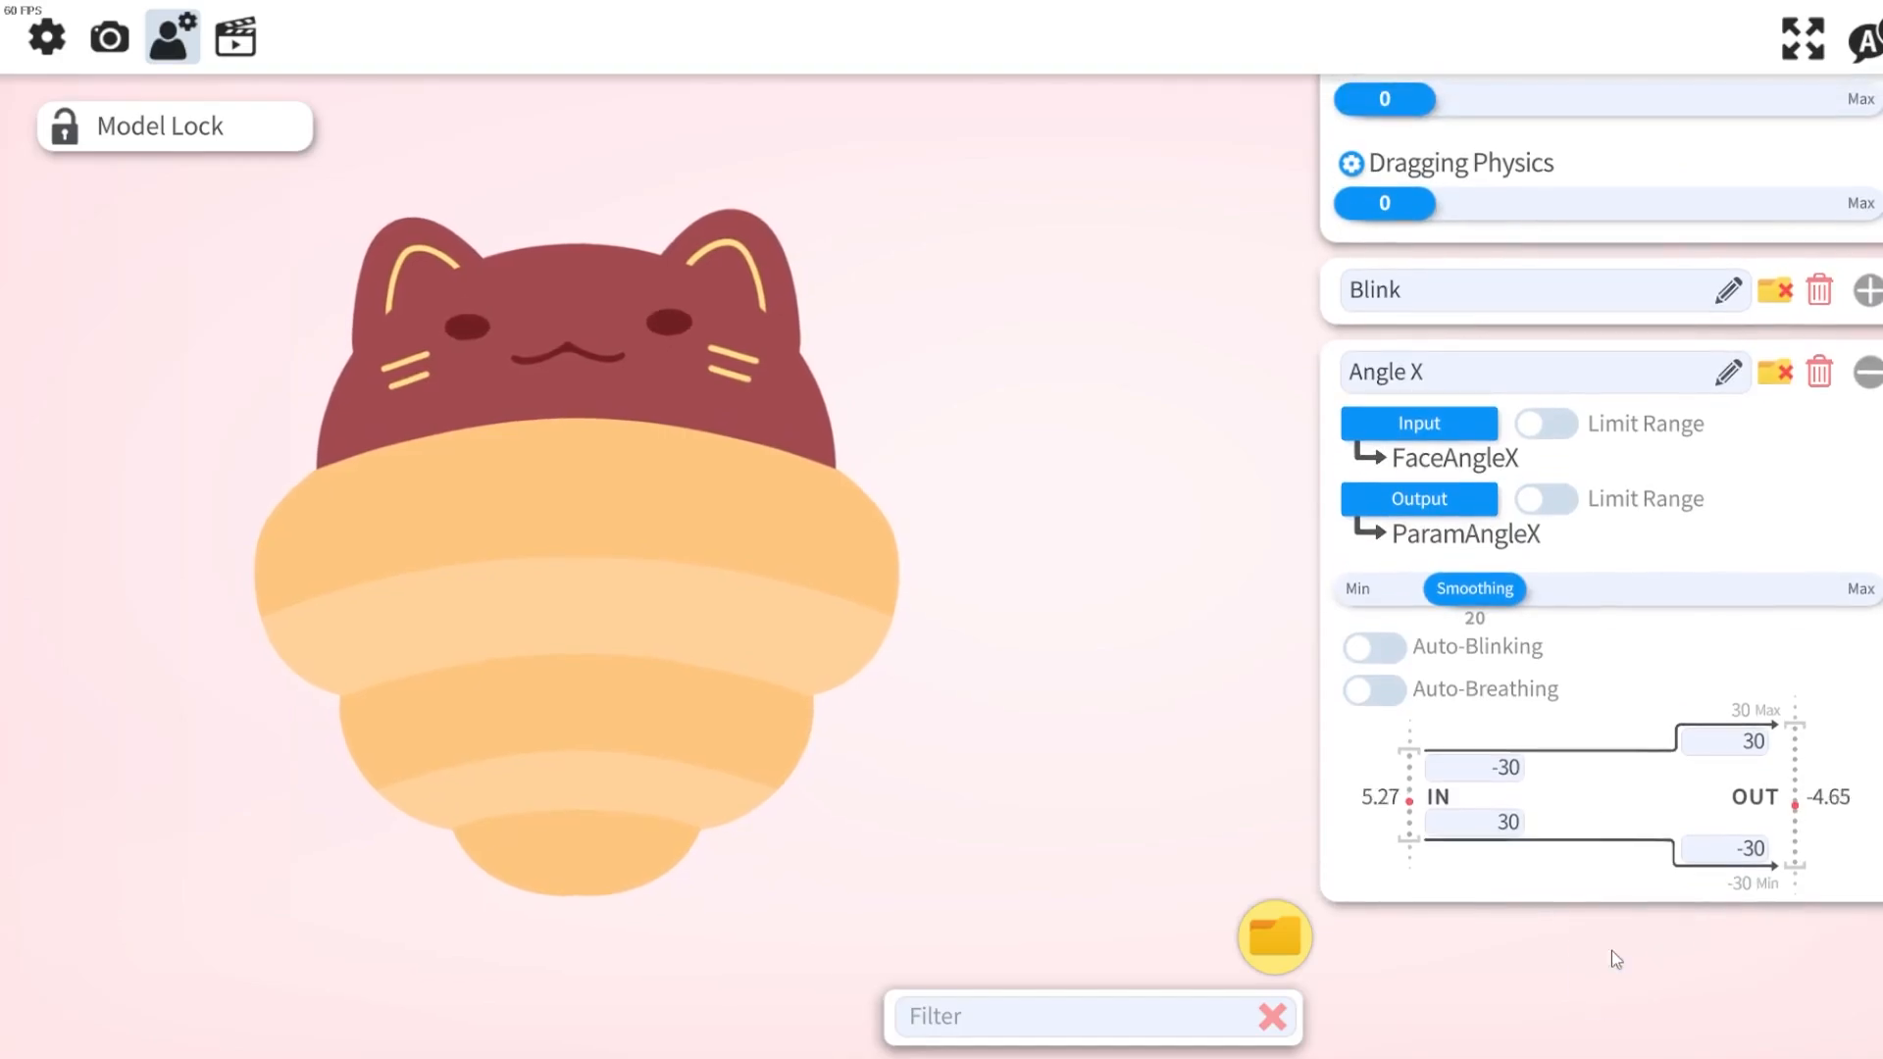
Add a new parameter entry and set its input to FaceAngleY.
{"action": "left_click", "coordinate": [1609, 956]}
{"action": "left_click", "coordinate": [1419, 587]}
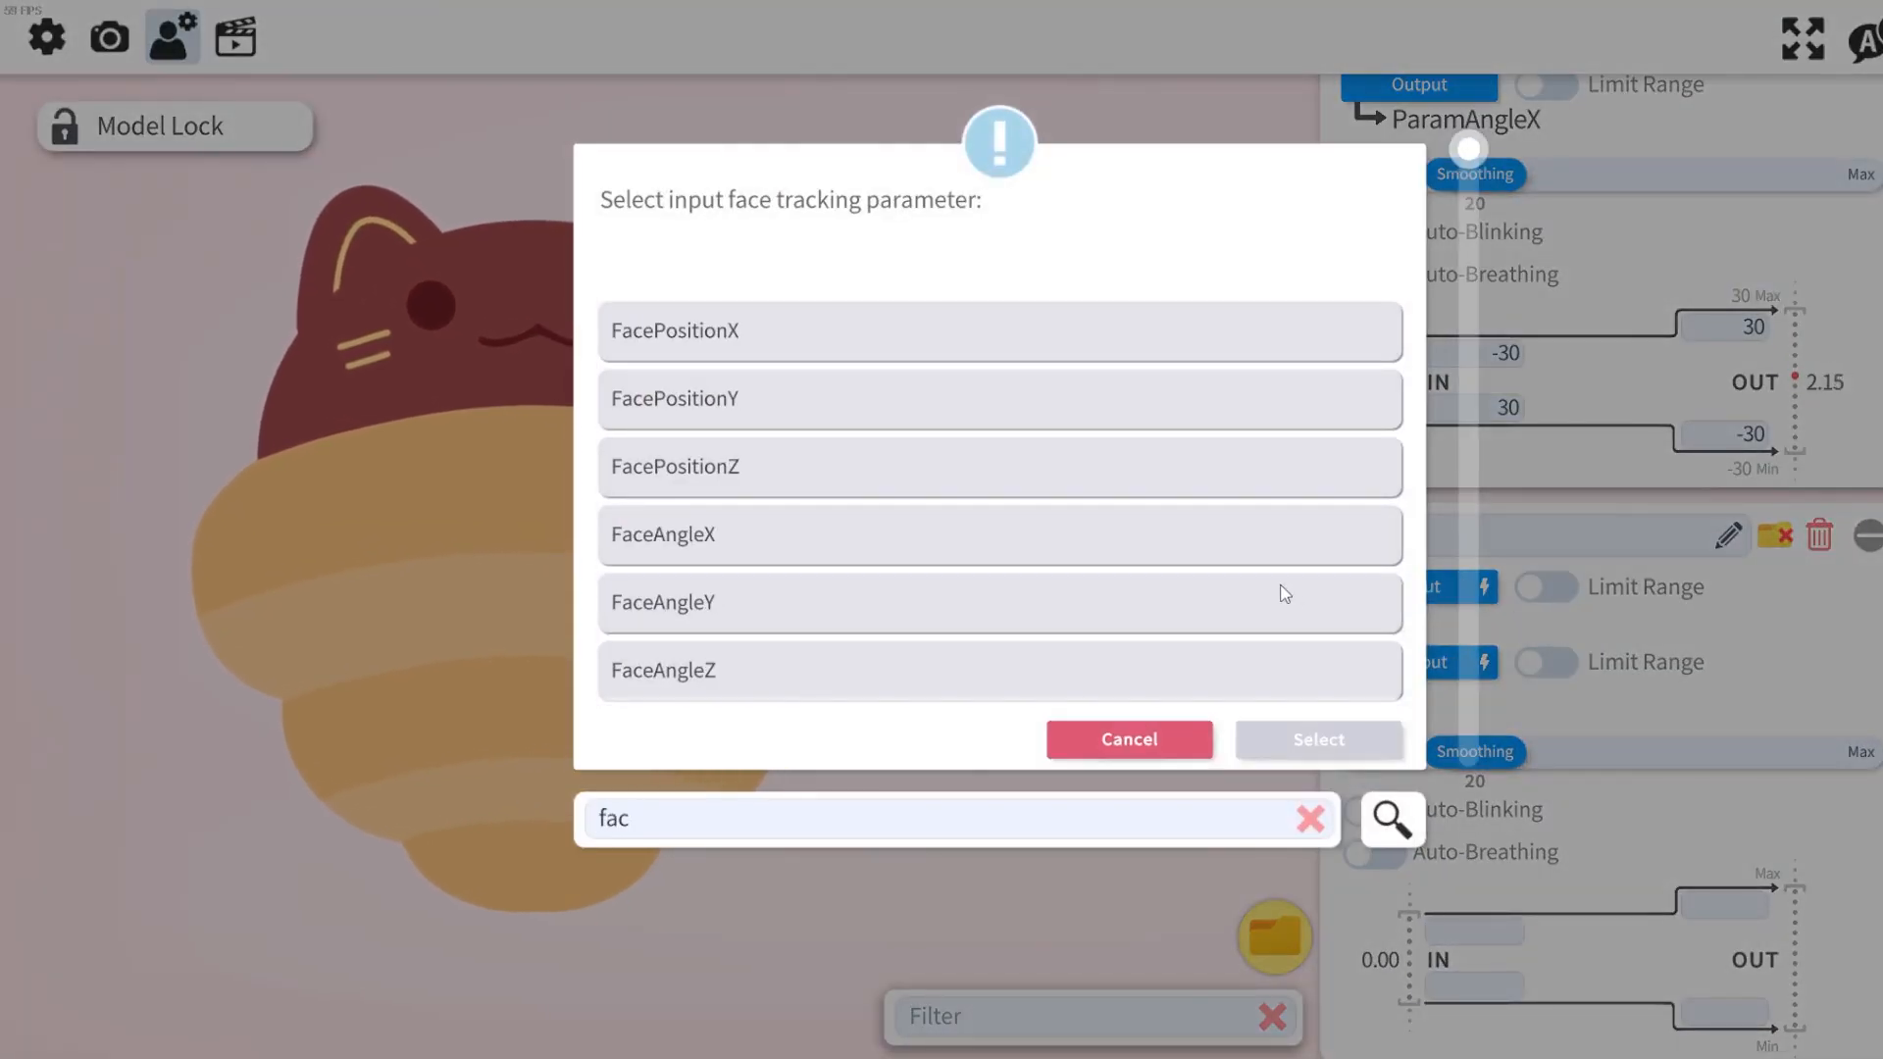
{"action": "type", "text": "face angle"}
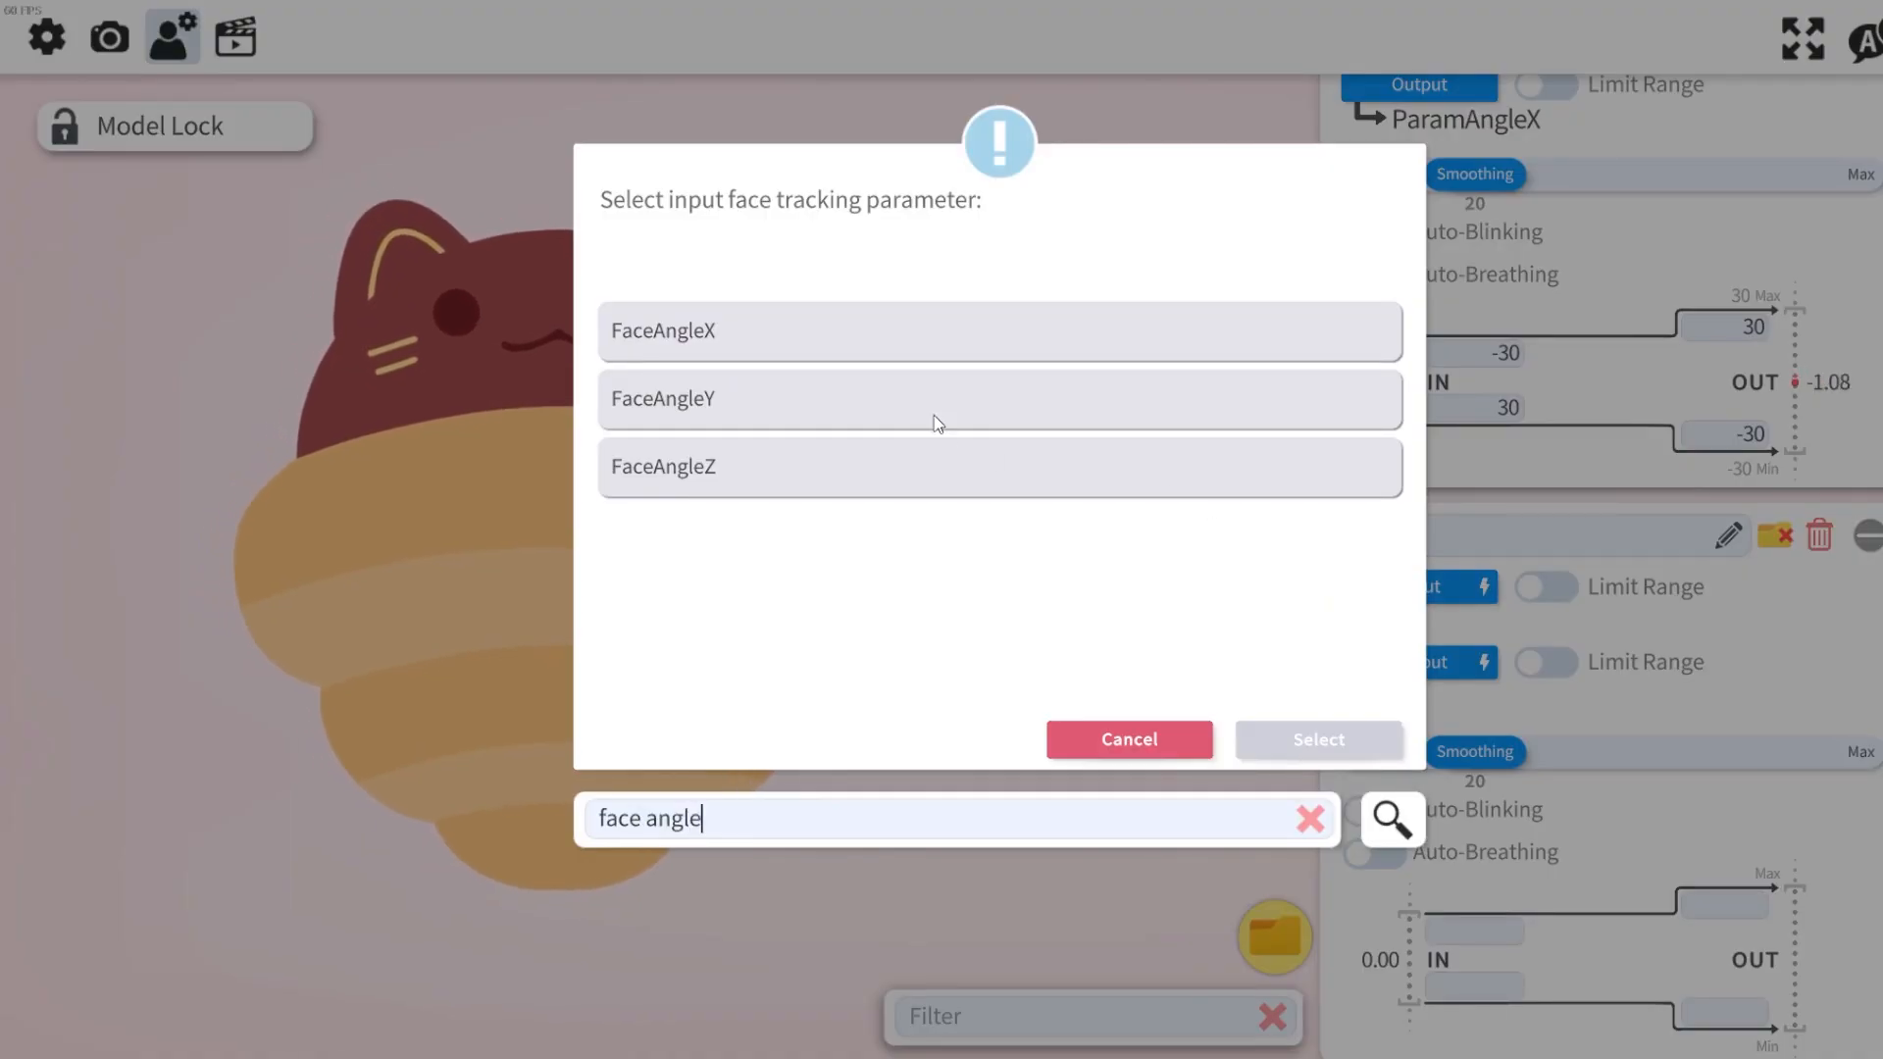
{"action": "left_click", "coordinate": [934, 415]}
{"action": "left_click", "coordinate": [1314, 739]}
Set that parameter's output to ParamAngleY.
{"action": "key", "text": "BackSpace"}
{"action": "key", "text": "BackSpace"}
{"action": "key", "text": "BackSpace"}
{"action": "key", "text": "BackSpace"}
{"action": "key", "text": "BackSpace"}
{"action": "key", "text": "BackSpace"}
{"action": "key", "text": "BackSpace"}
{"action": "key", "text": "BackSpace"}
{"action": "key", "text": "BackSpace"}
{"action": "key", "text": "BackSpace"}
{"action": "type", "text": "angl"}
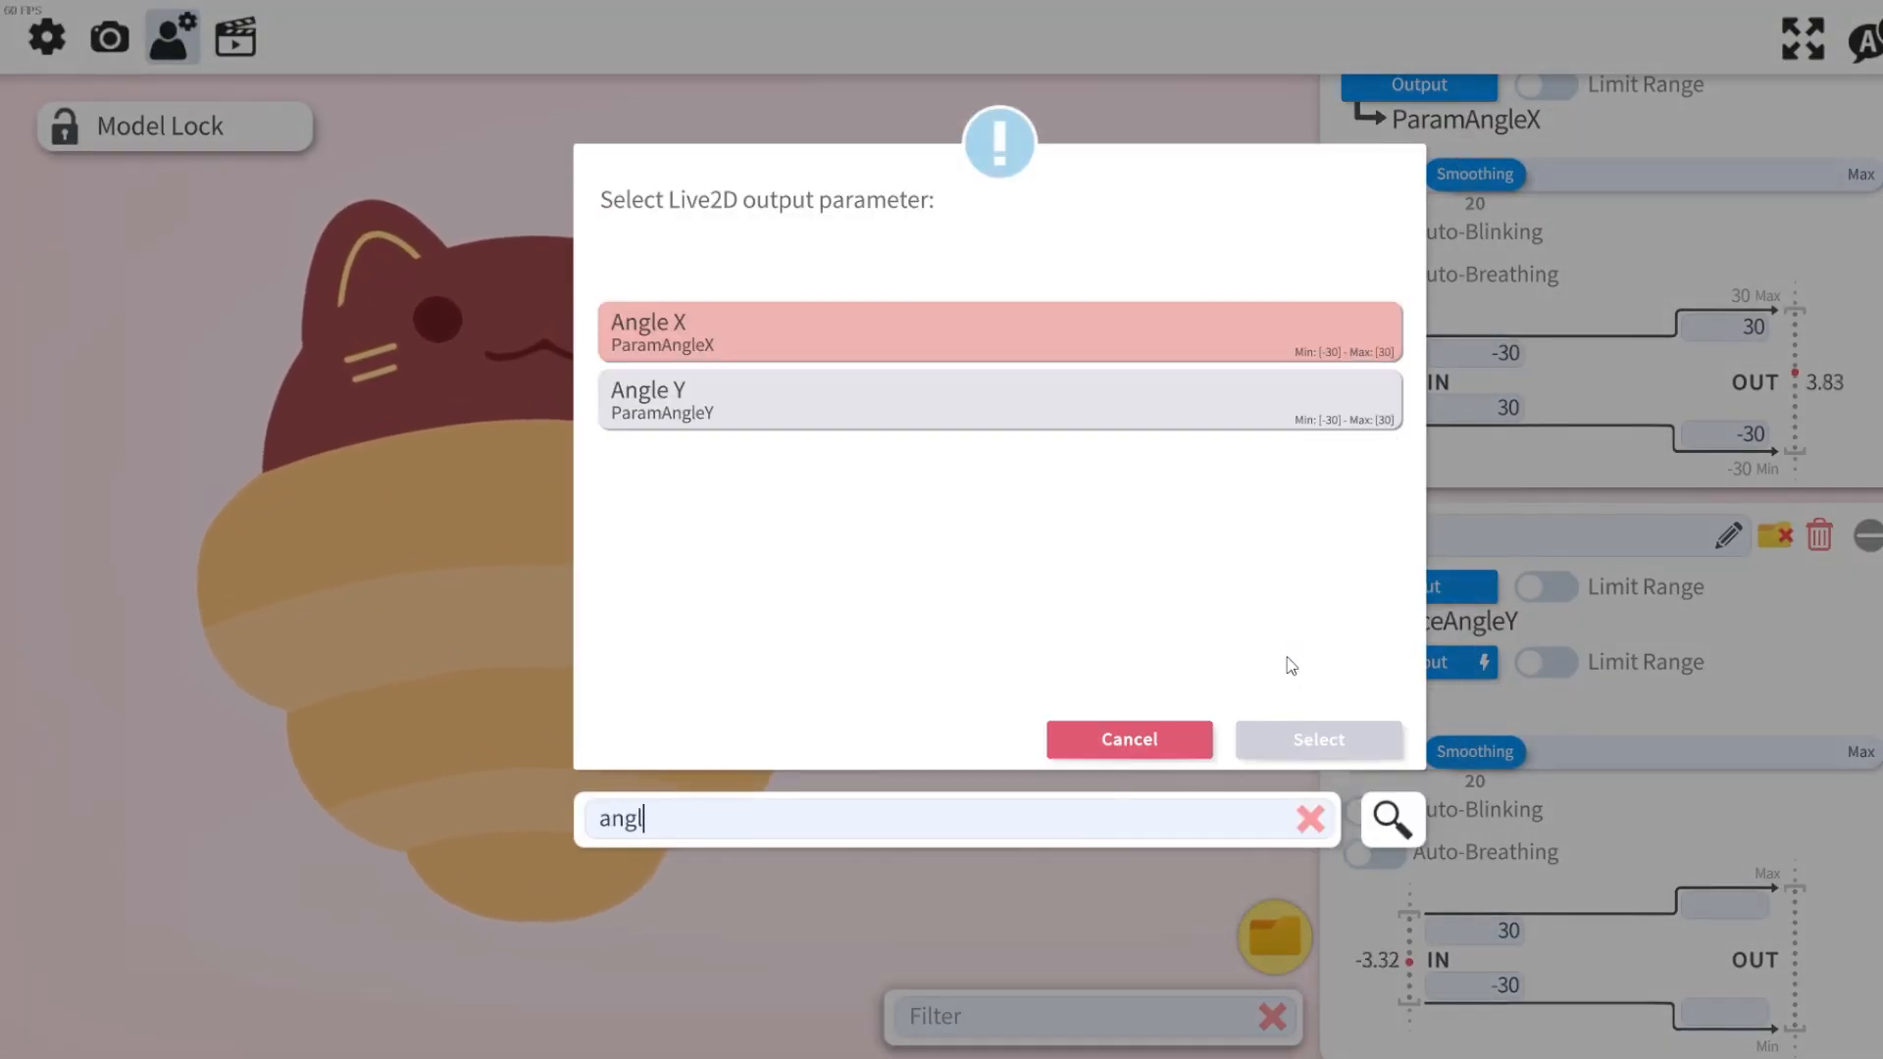
{"action": "left_click", "coordinate": [918, 402]}
{"action": "left_click", "coordinate": [1315, 739]}
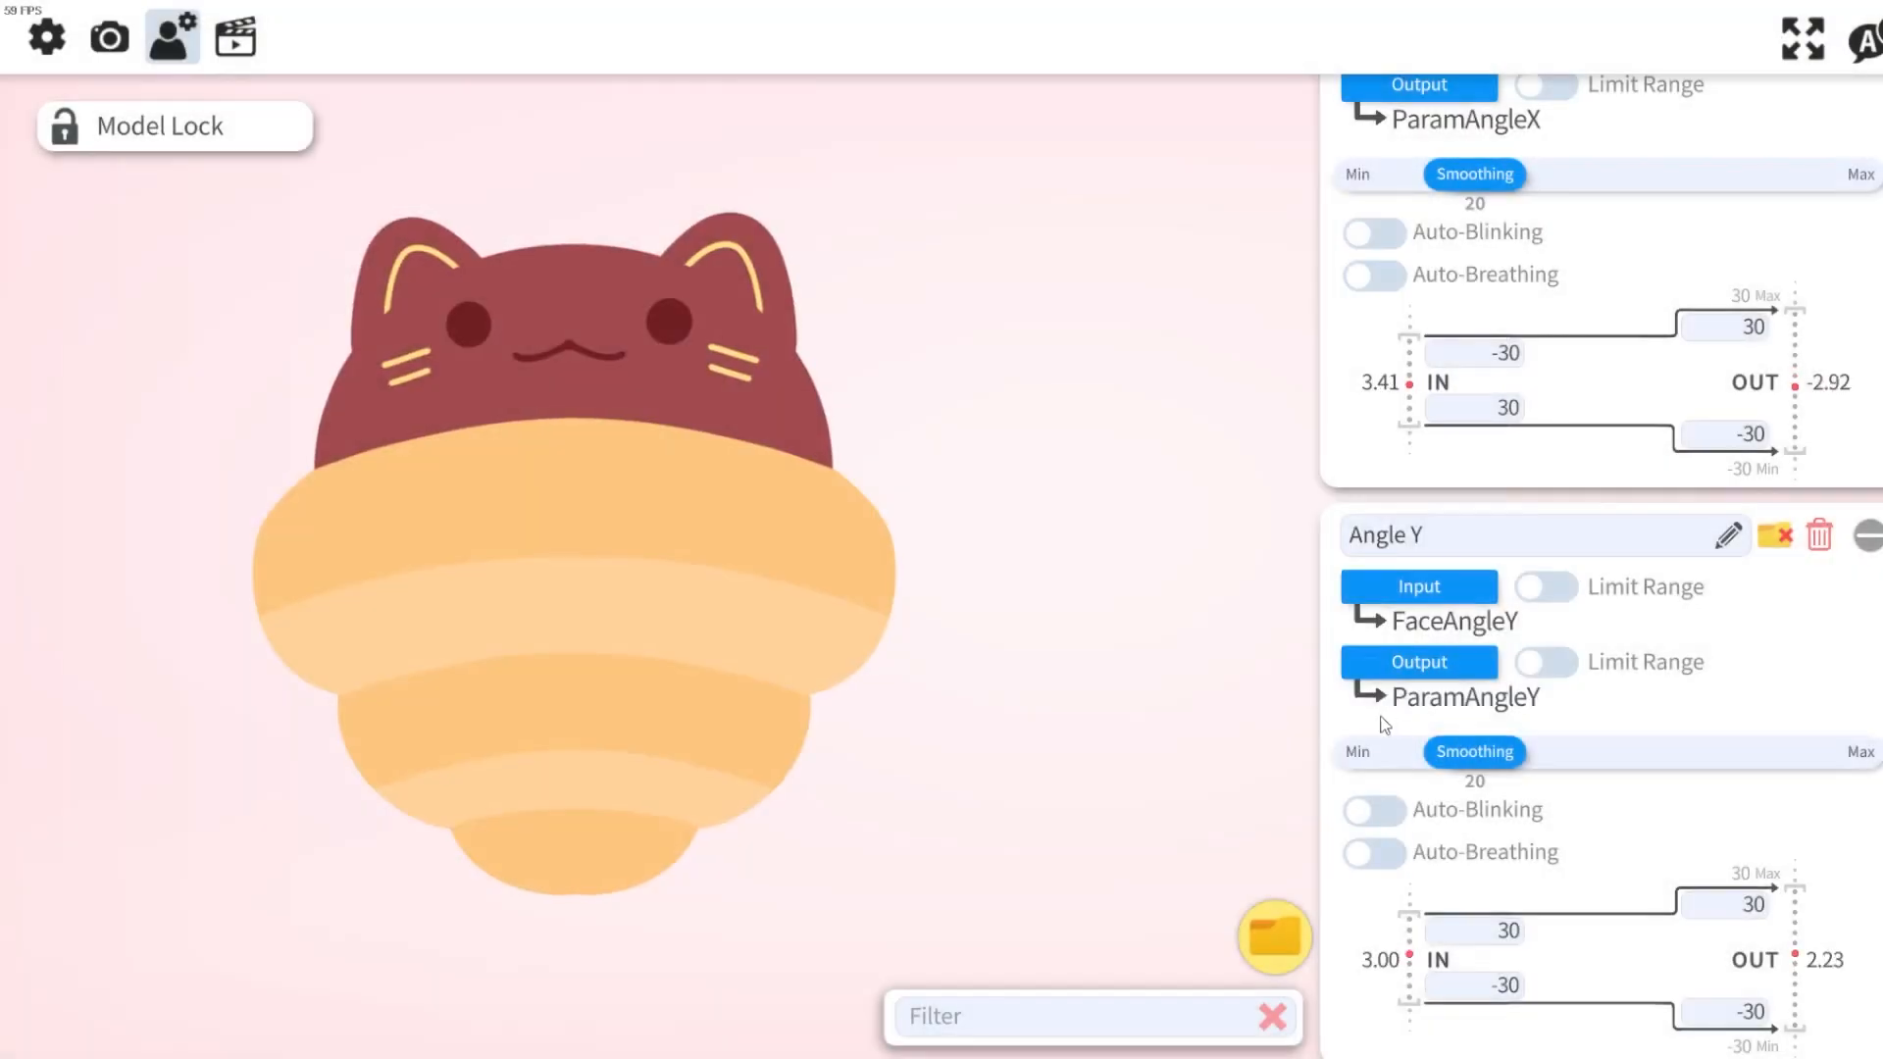
Invert the Angle Y input range, making the upper IN value -30 and the lower 30.
{"action": "scroll", "coordinate": [1423, 765], "scroll_direction": "down", "scroll_amount": 3}
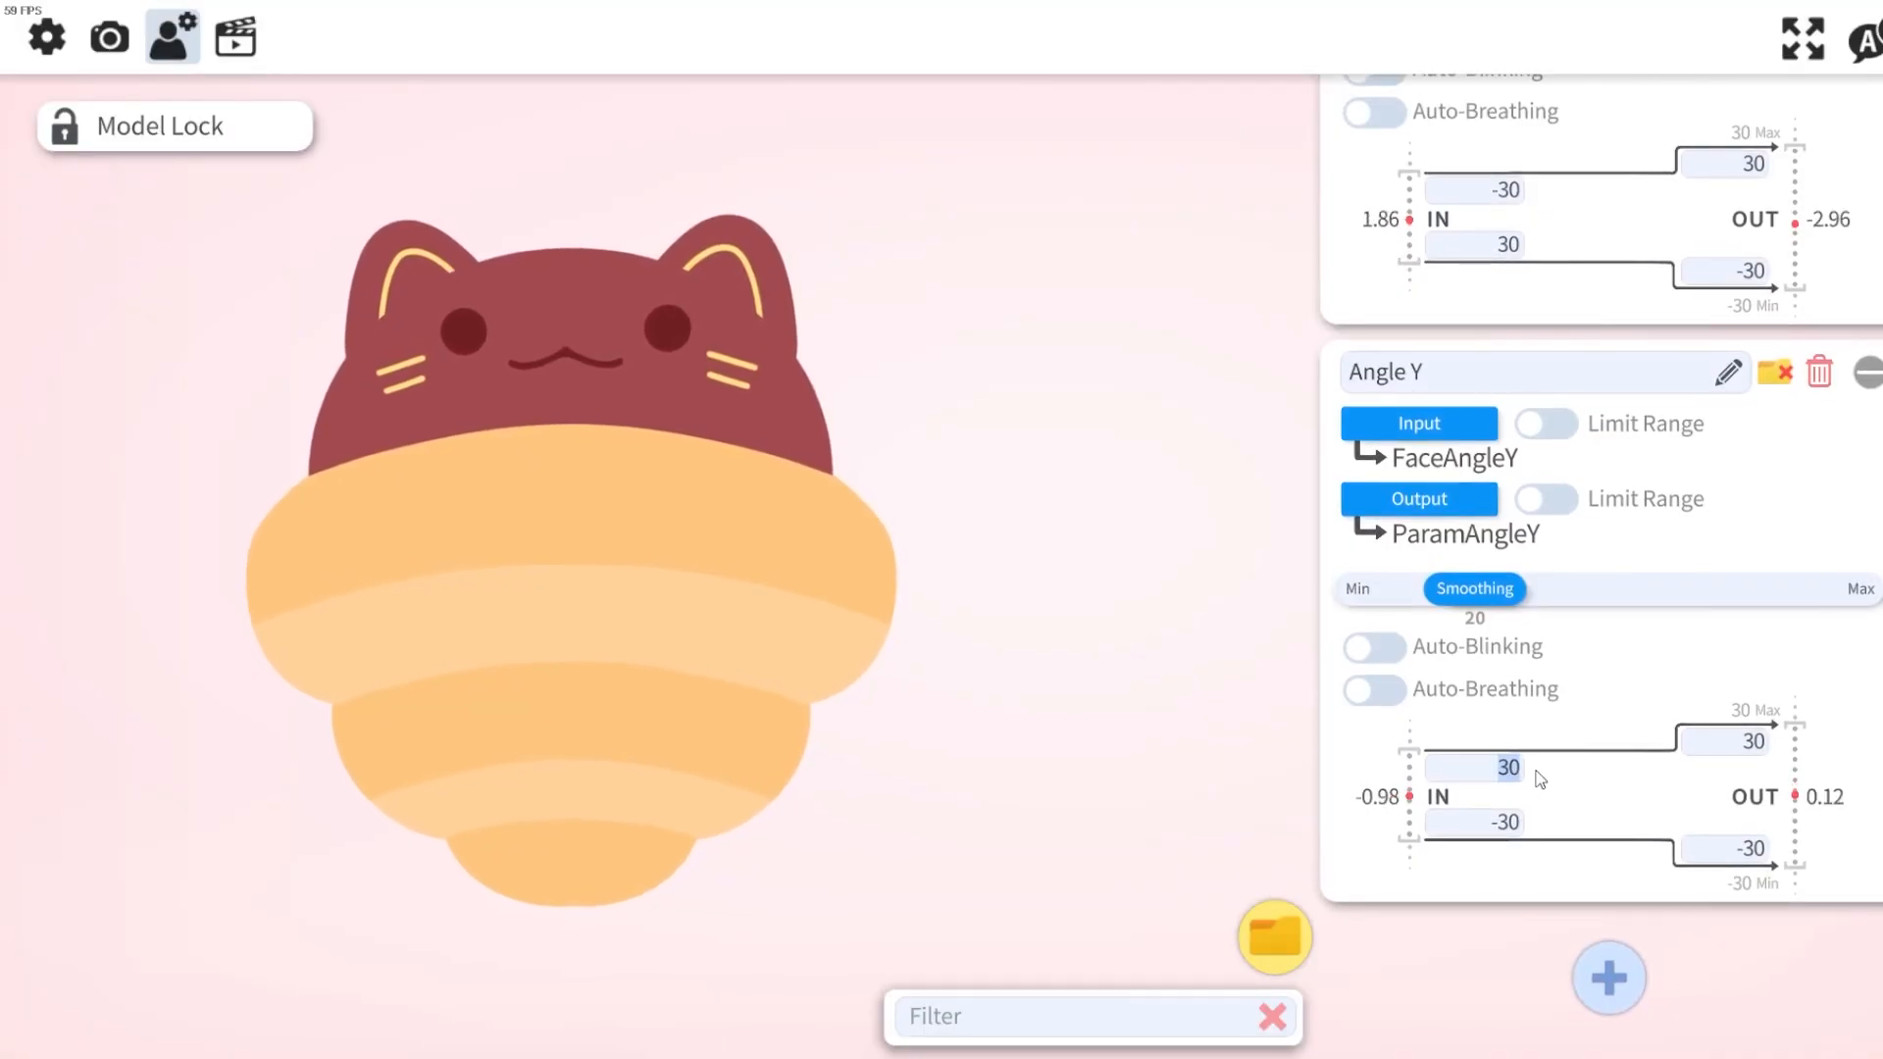
{"action": "type", "text": "-30"}
{"action": "left_click", "coordinate": [1520, 826]}
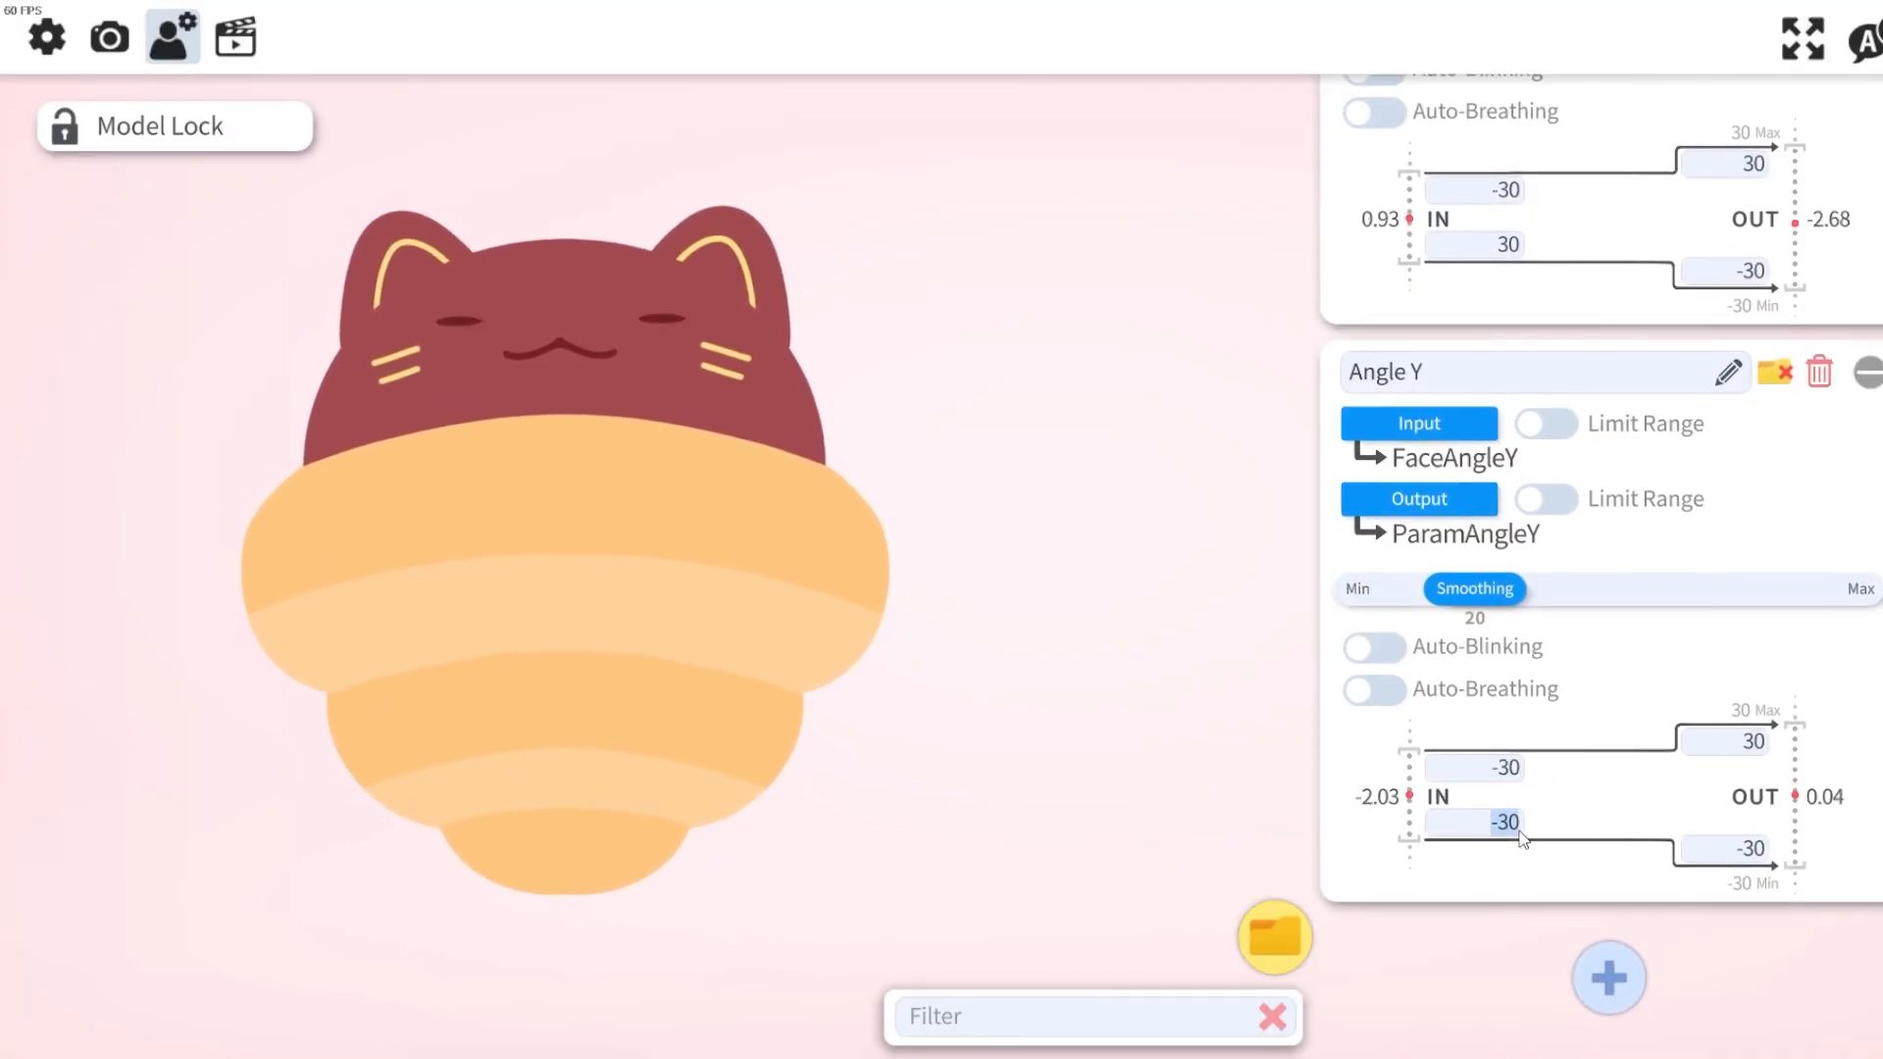
{"action": "type", "text": "30"}
{"action": "key", "text": "Return"}
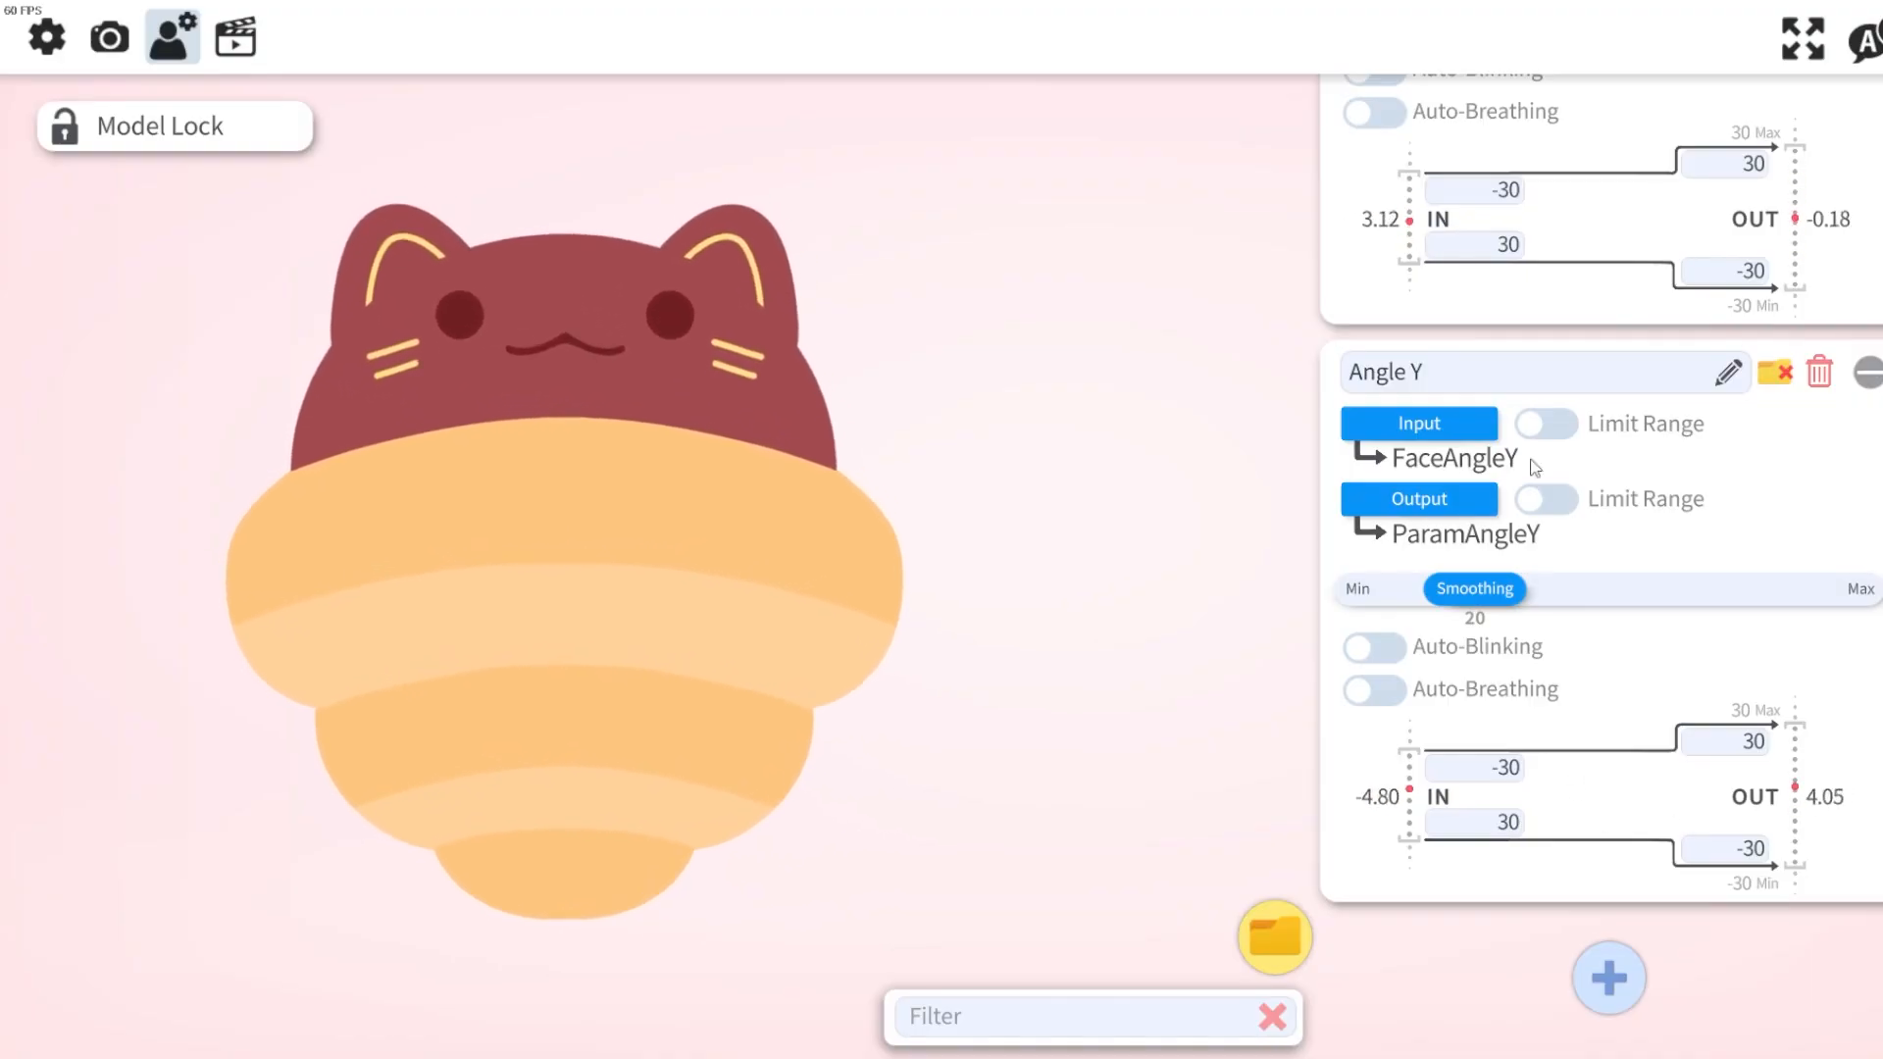
Narrow the Angle X input range to -20 and 20.
{"action": "left_click", "coordinate": [1504, 198]}
{"action": "type", "text": "-20"}
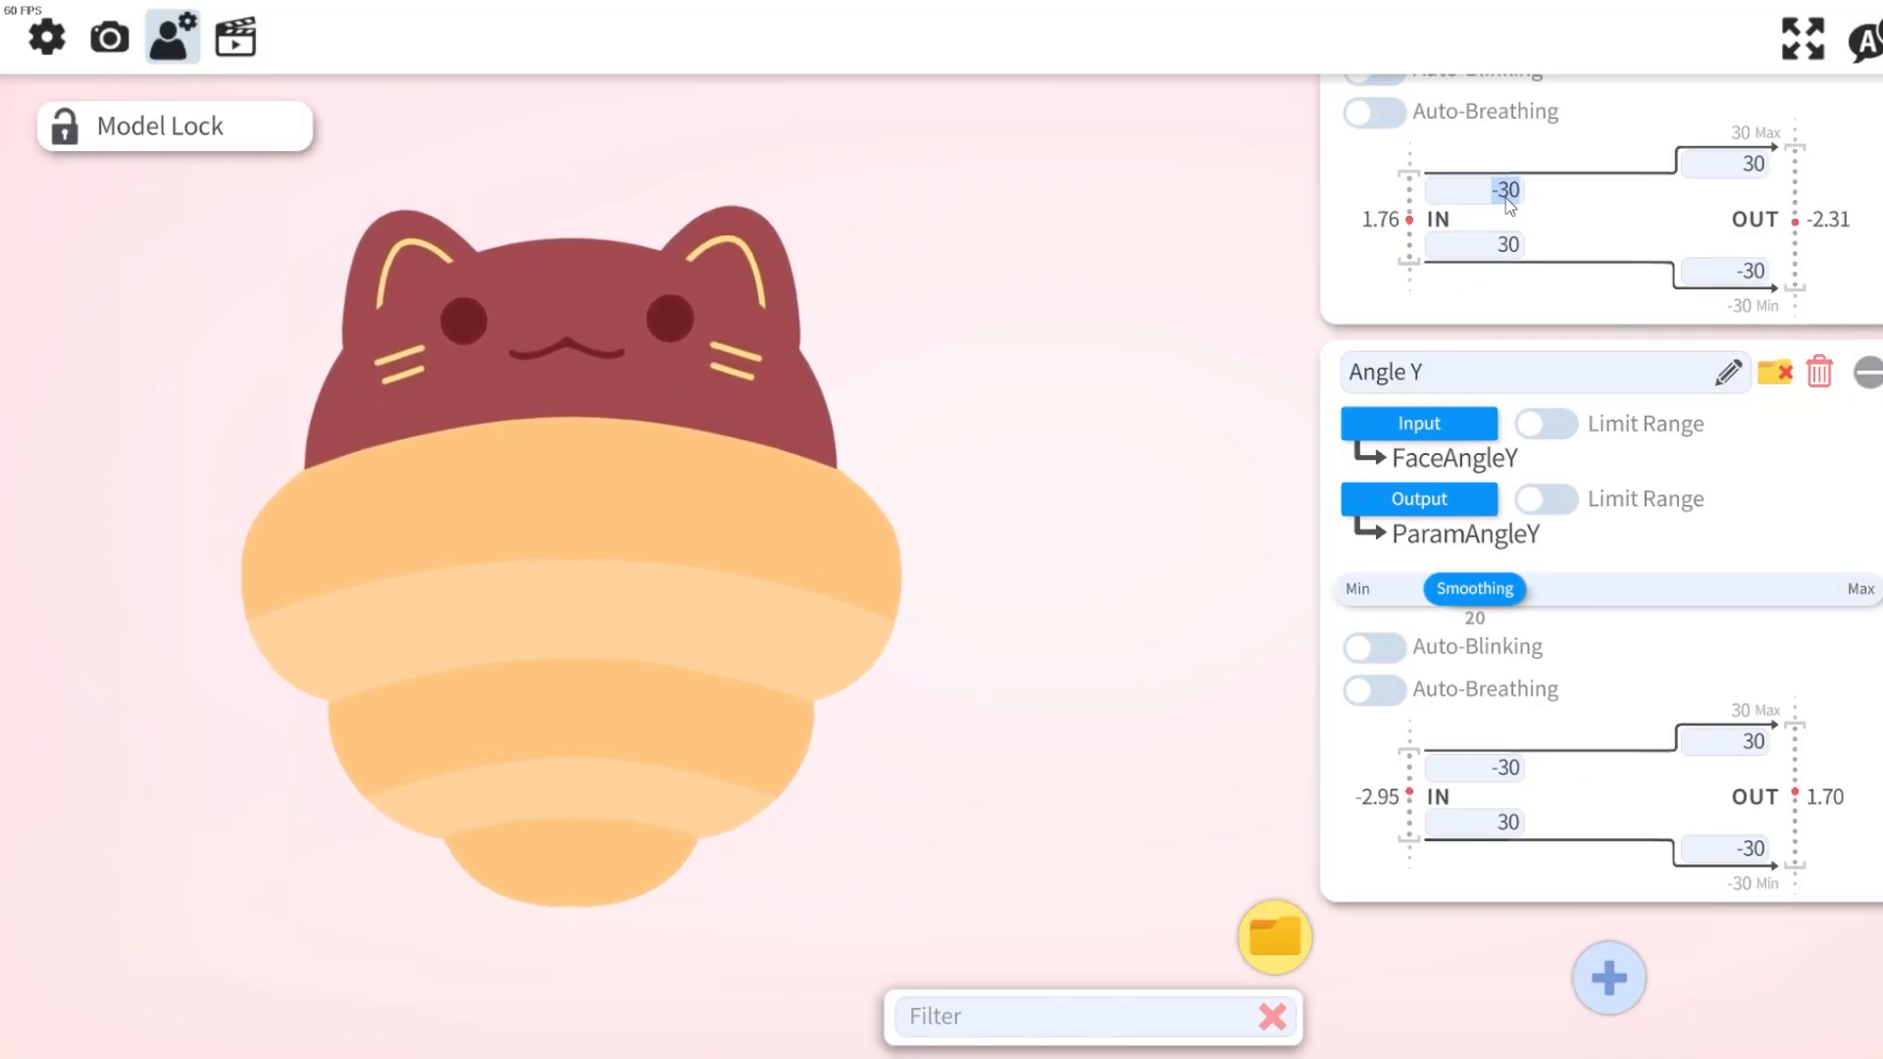
{"action": "left_click", "coordinate": [1484, 251]}
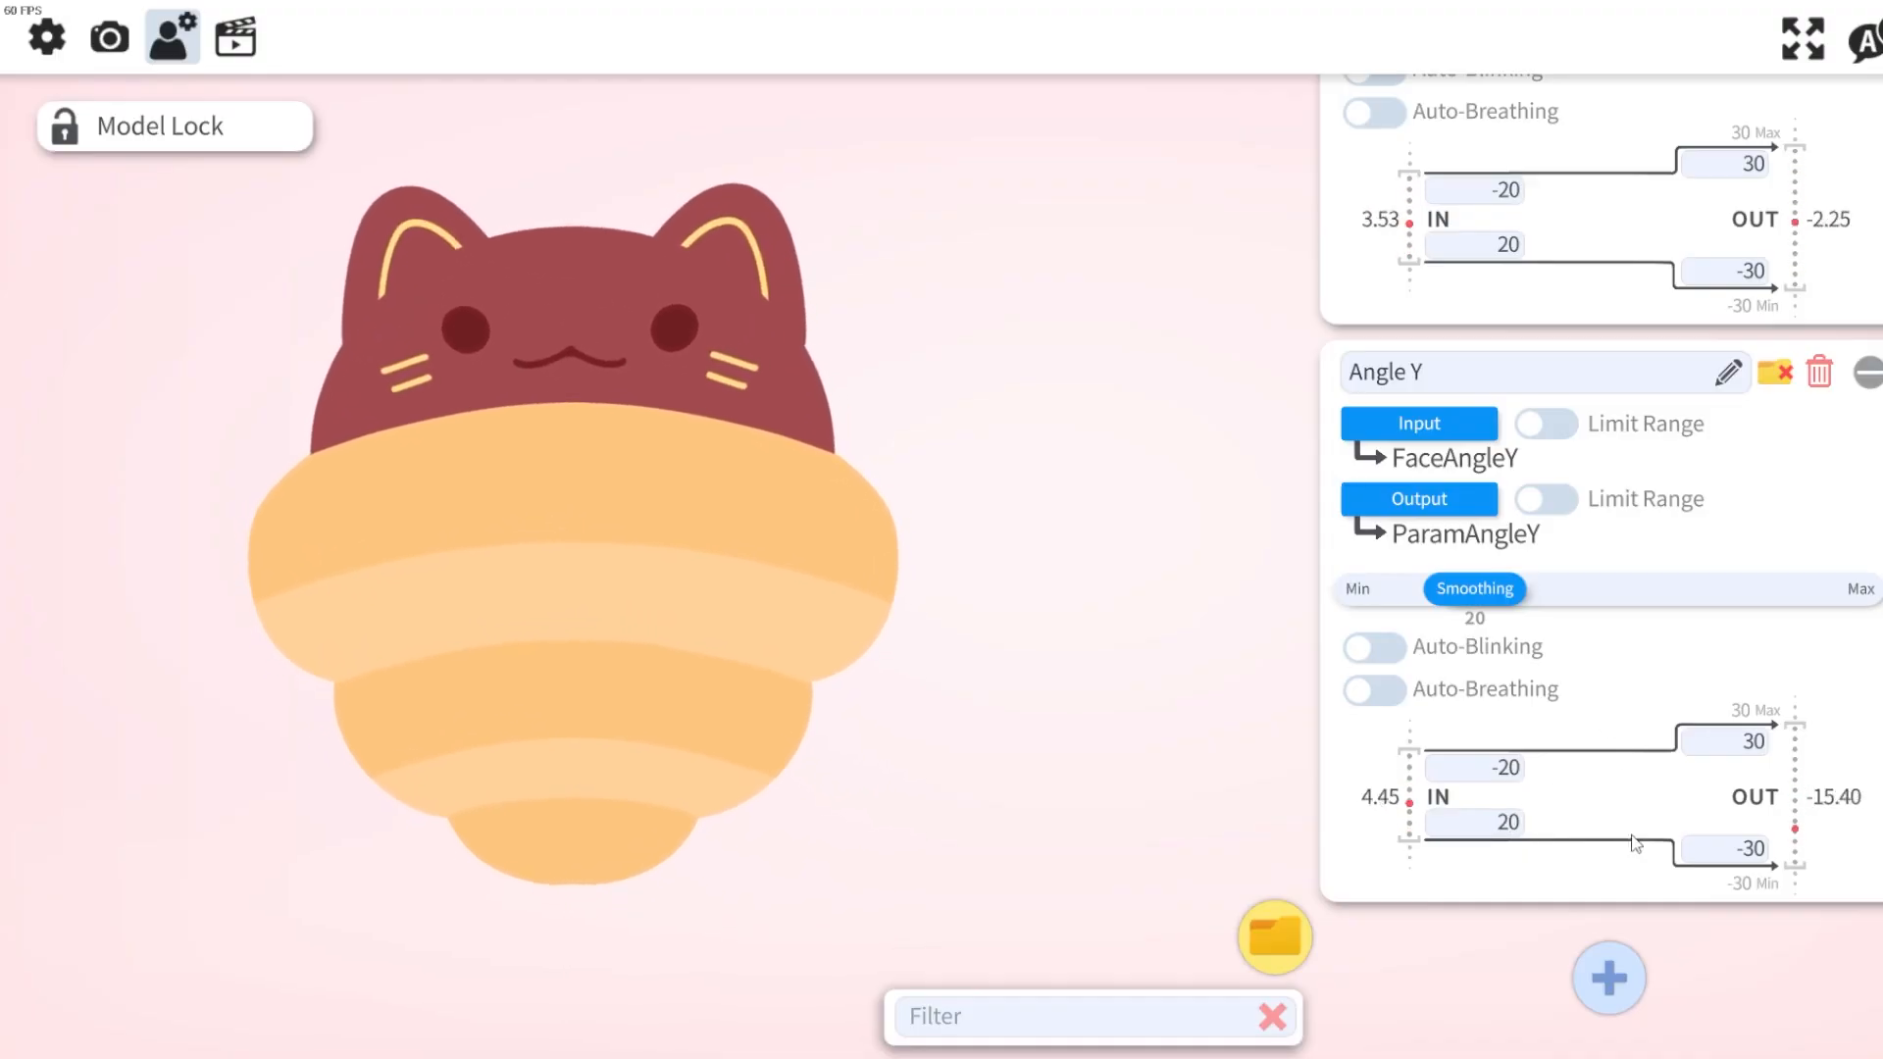
Add another parameter entry and name it Mouth Open.
{"action": "left_click", "coordinate": [1609, 978]}
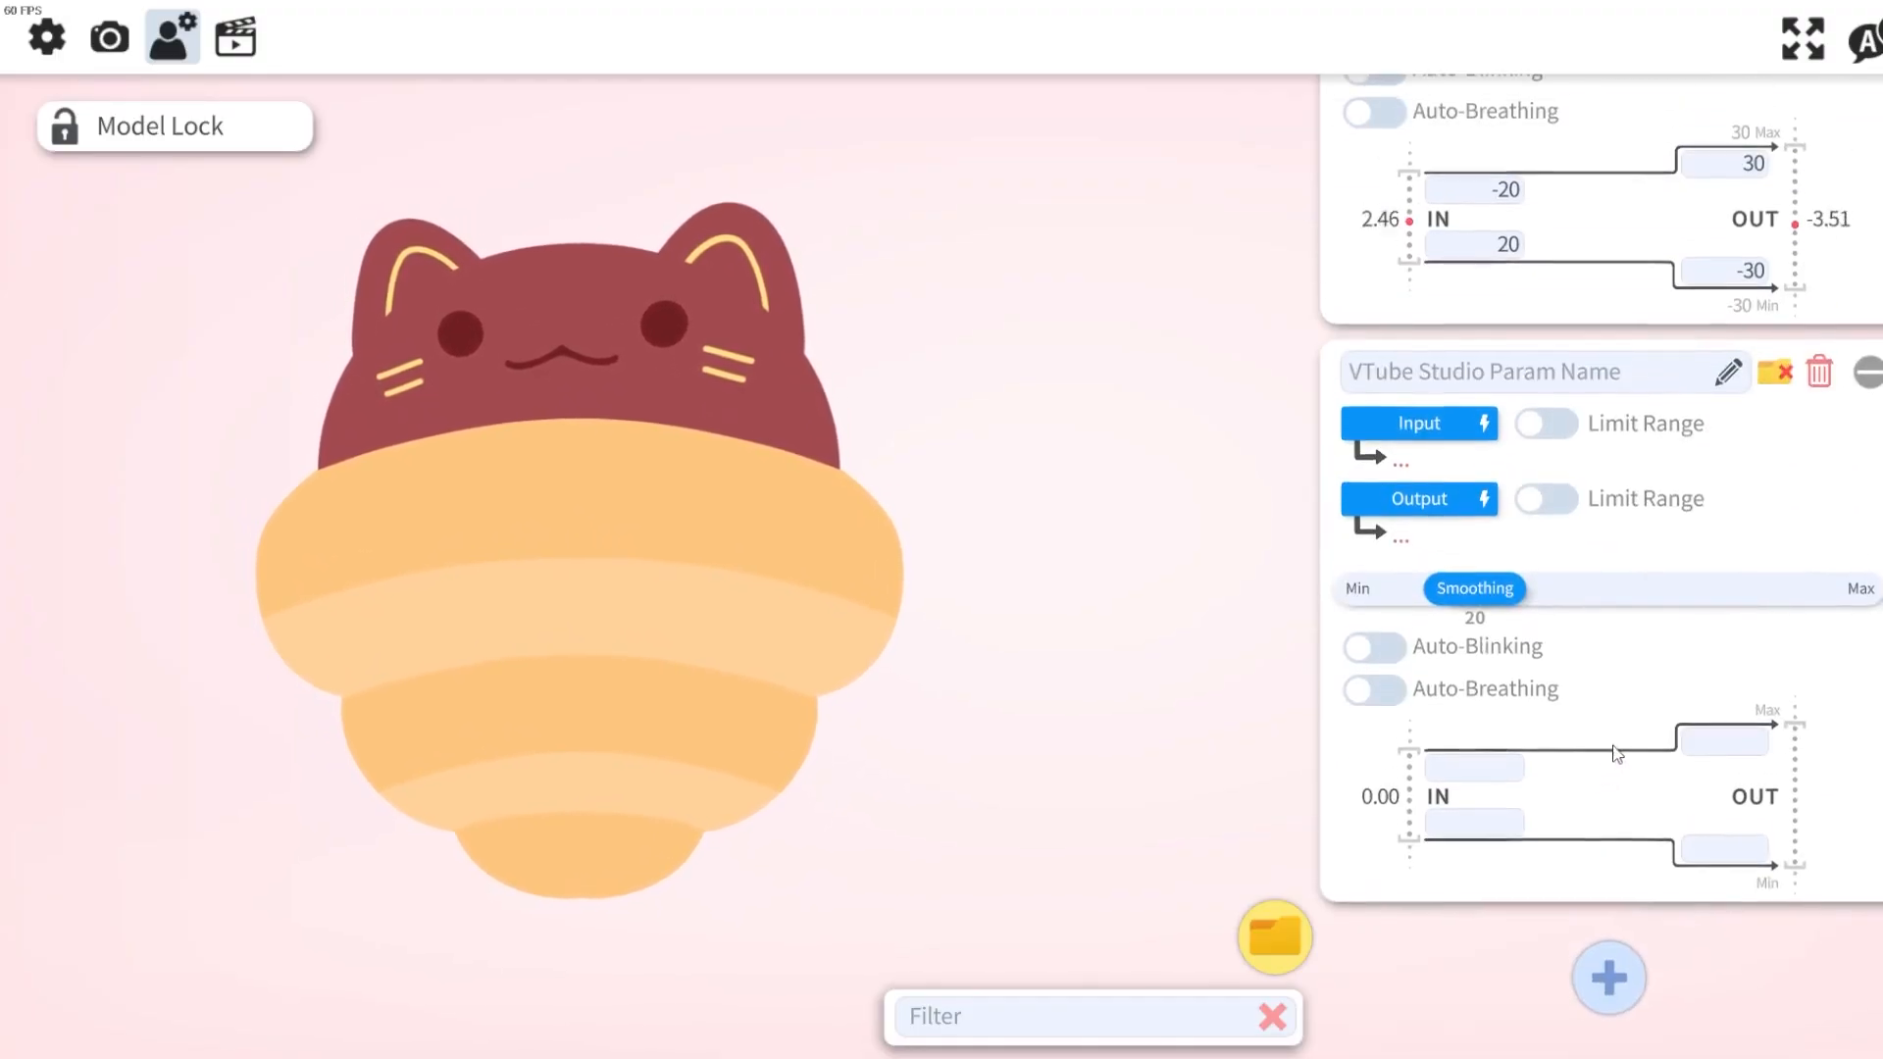
{"action": "left_click", "coordinate": [1638, 390]}
{"action": "type", "text": "Mouth Open"}
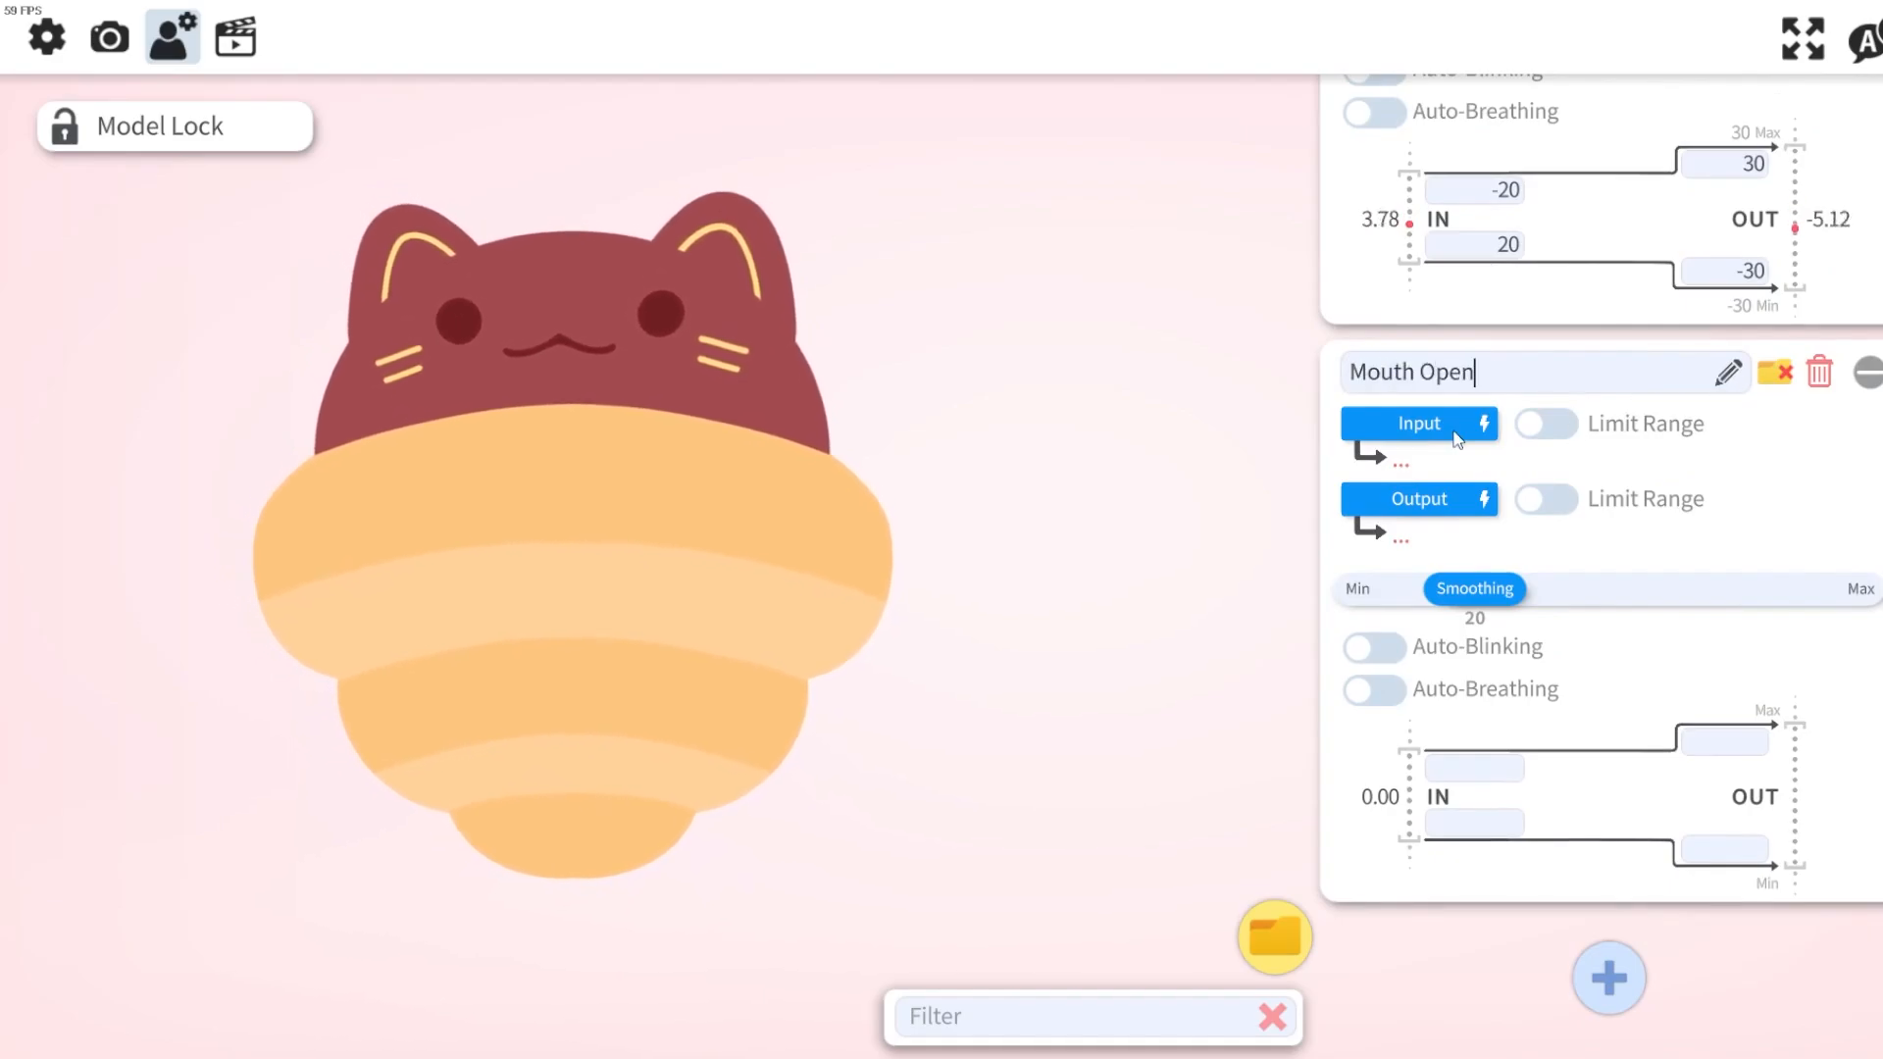
Set the Mouth Open input to the VTS P.O.G. plugin parameter VoiceVolume2.
{"action": "left_click", "coordinate": [1455, 431]}
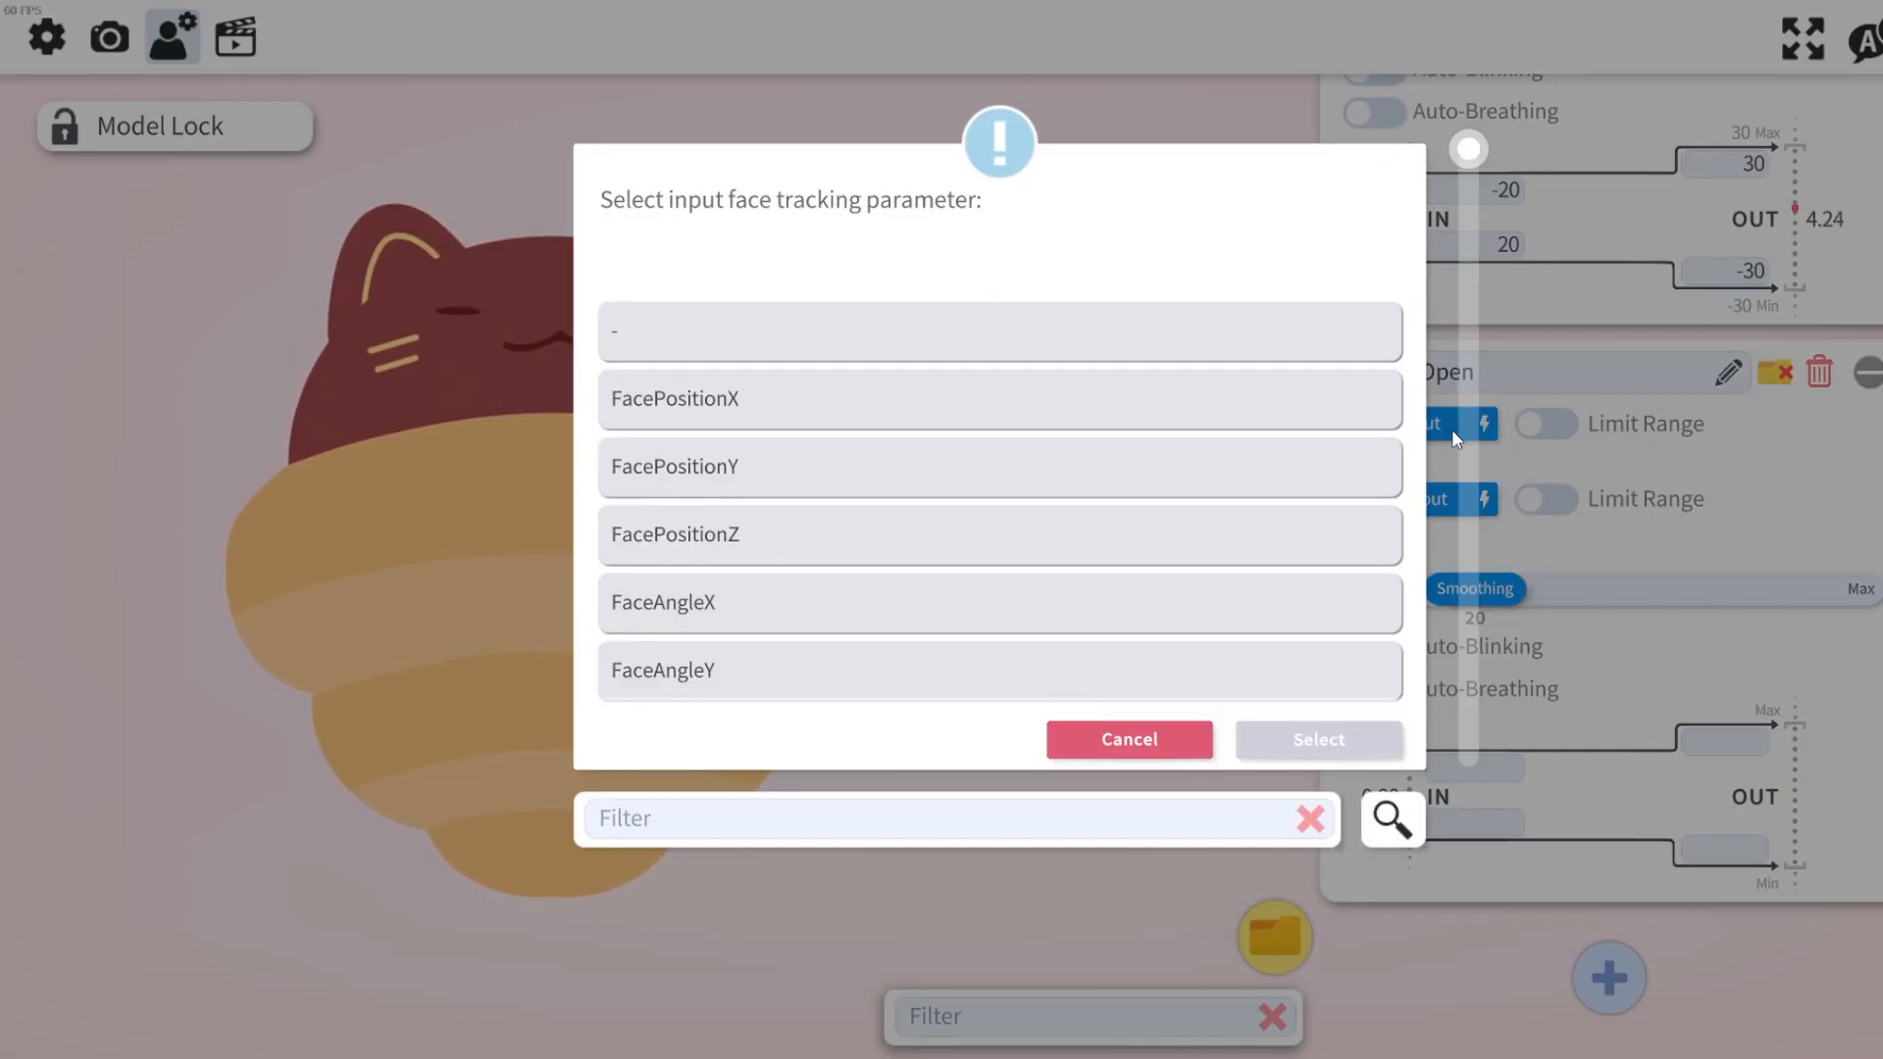
{"action": "type", "text": "vts"}
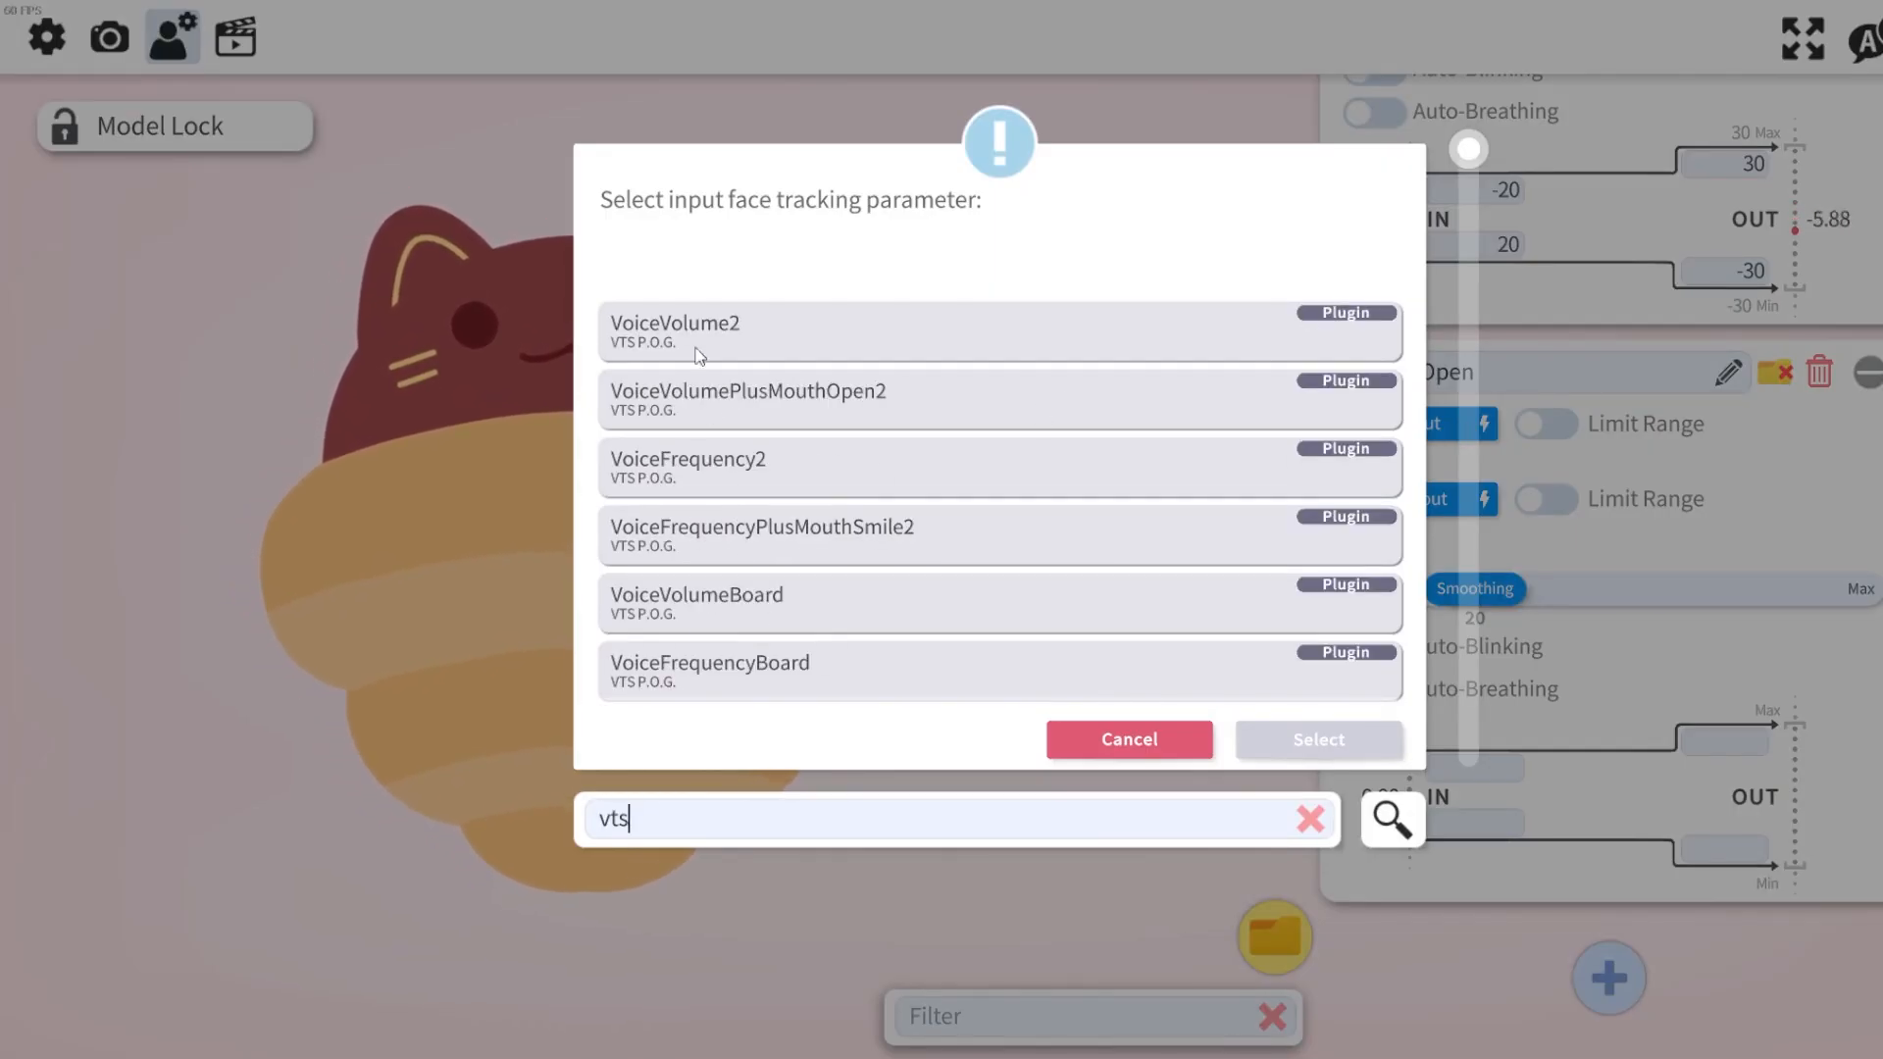
{"action": "left_click", "coordinate": [611, 327]}
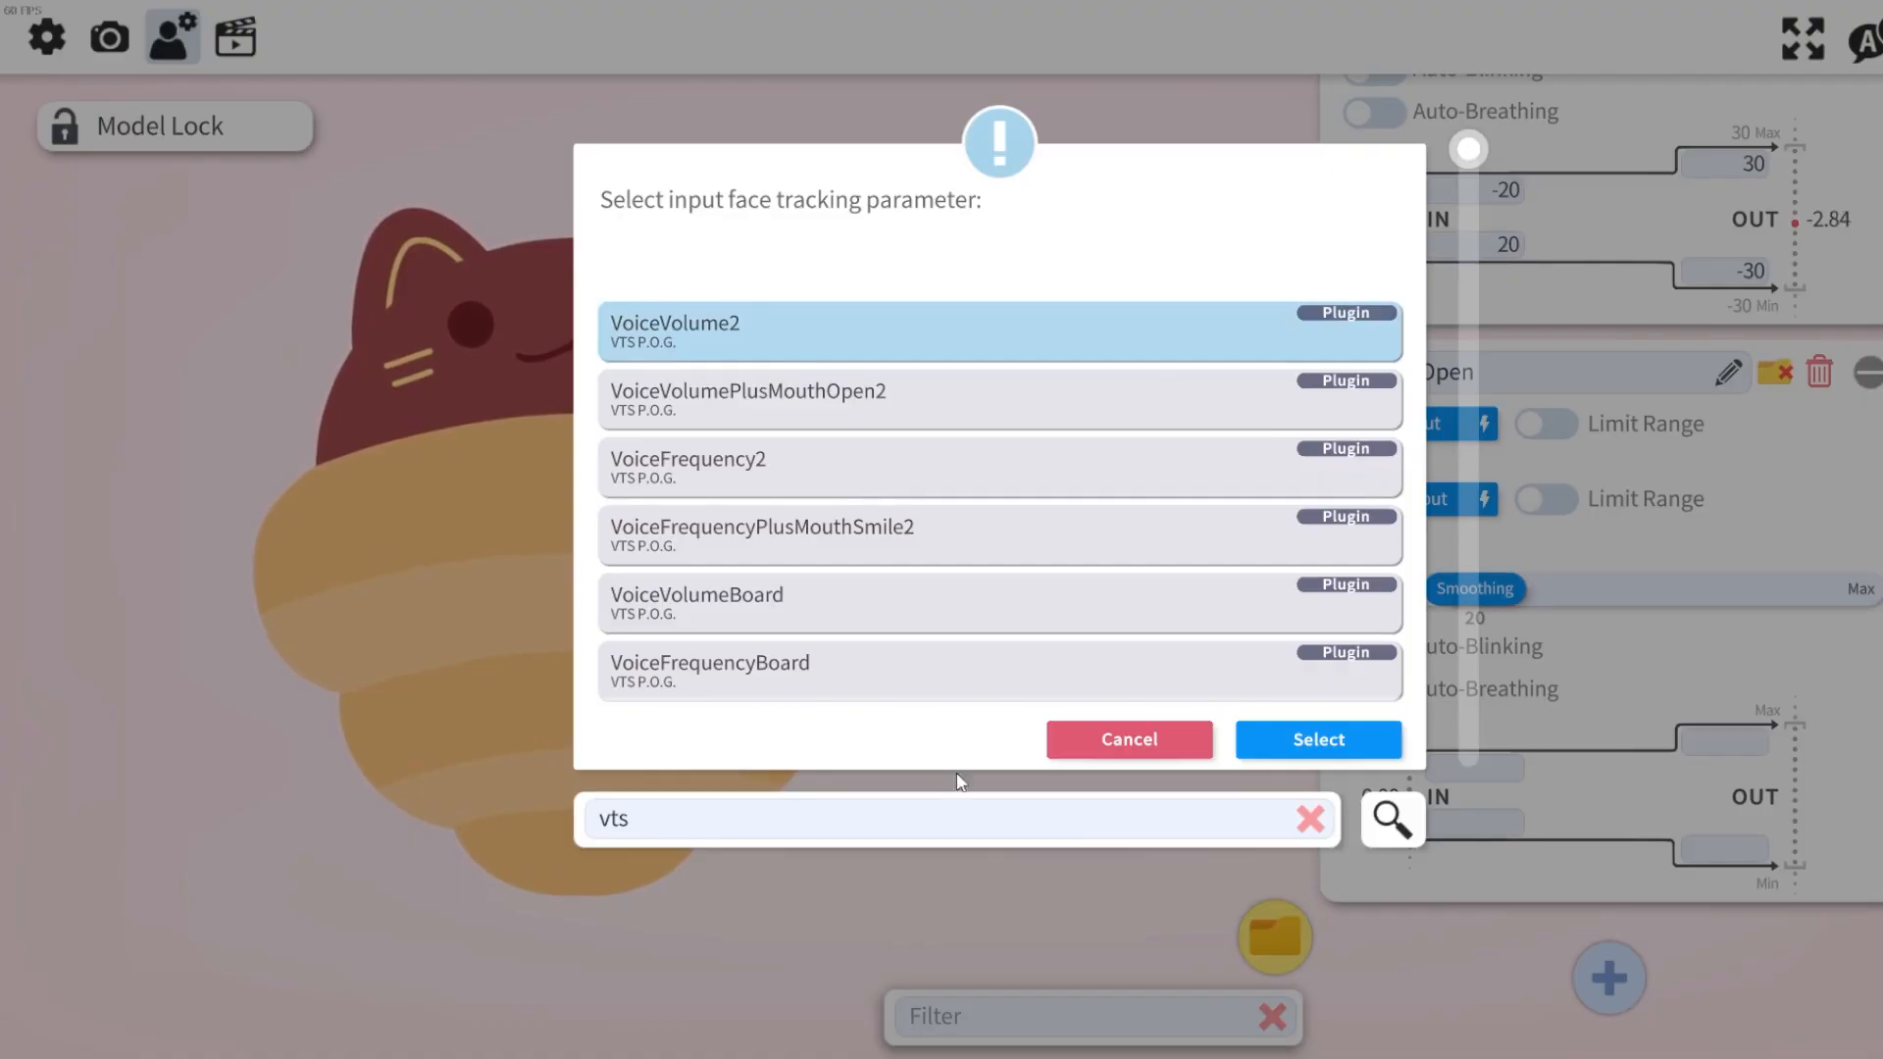
{"action": "left_click", "coordinate": [1265, 739]}
Set the Mouth Open output to the Live2D parameter ParamMouthOpenY.
{"action": "left_click", "coordinate": [1438, 499]}
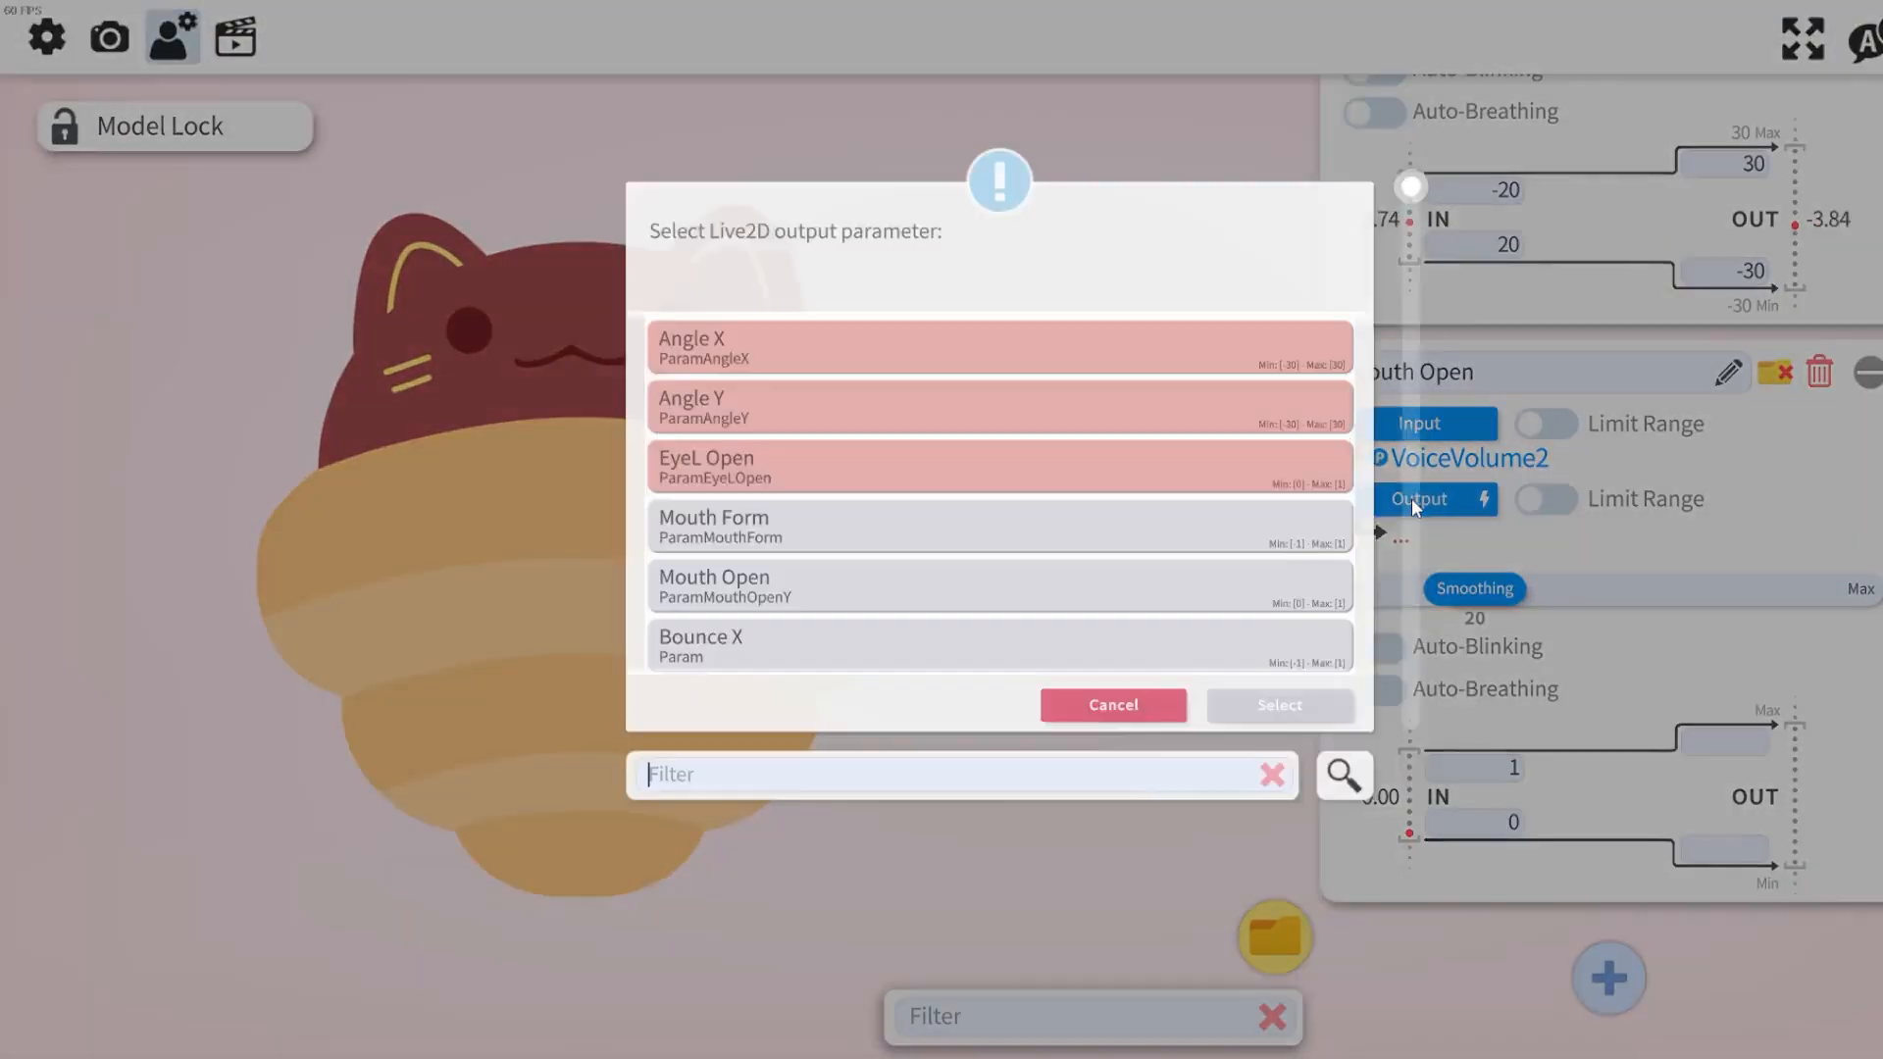
{"action": "type", "text": "mouth open"}
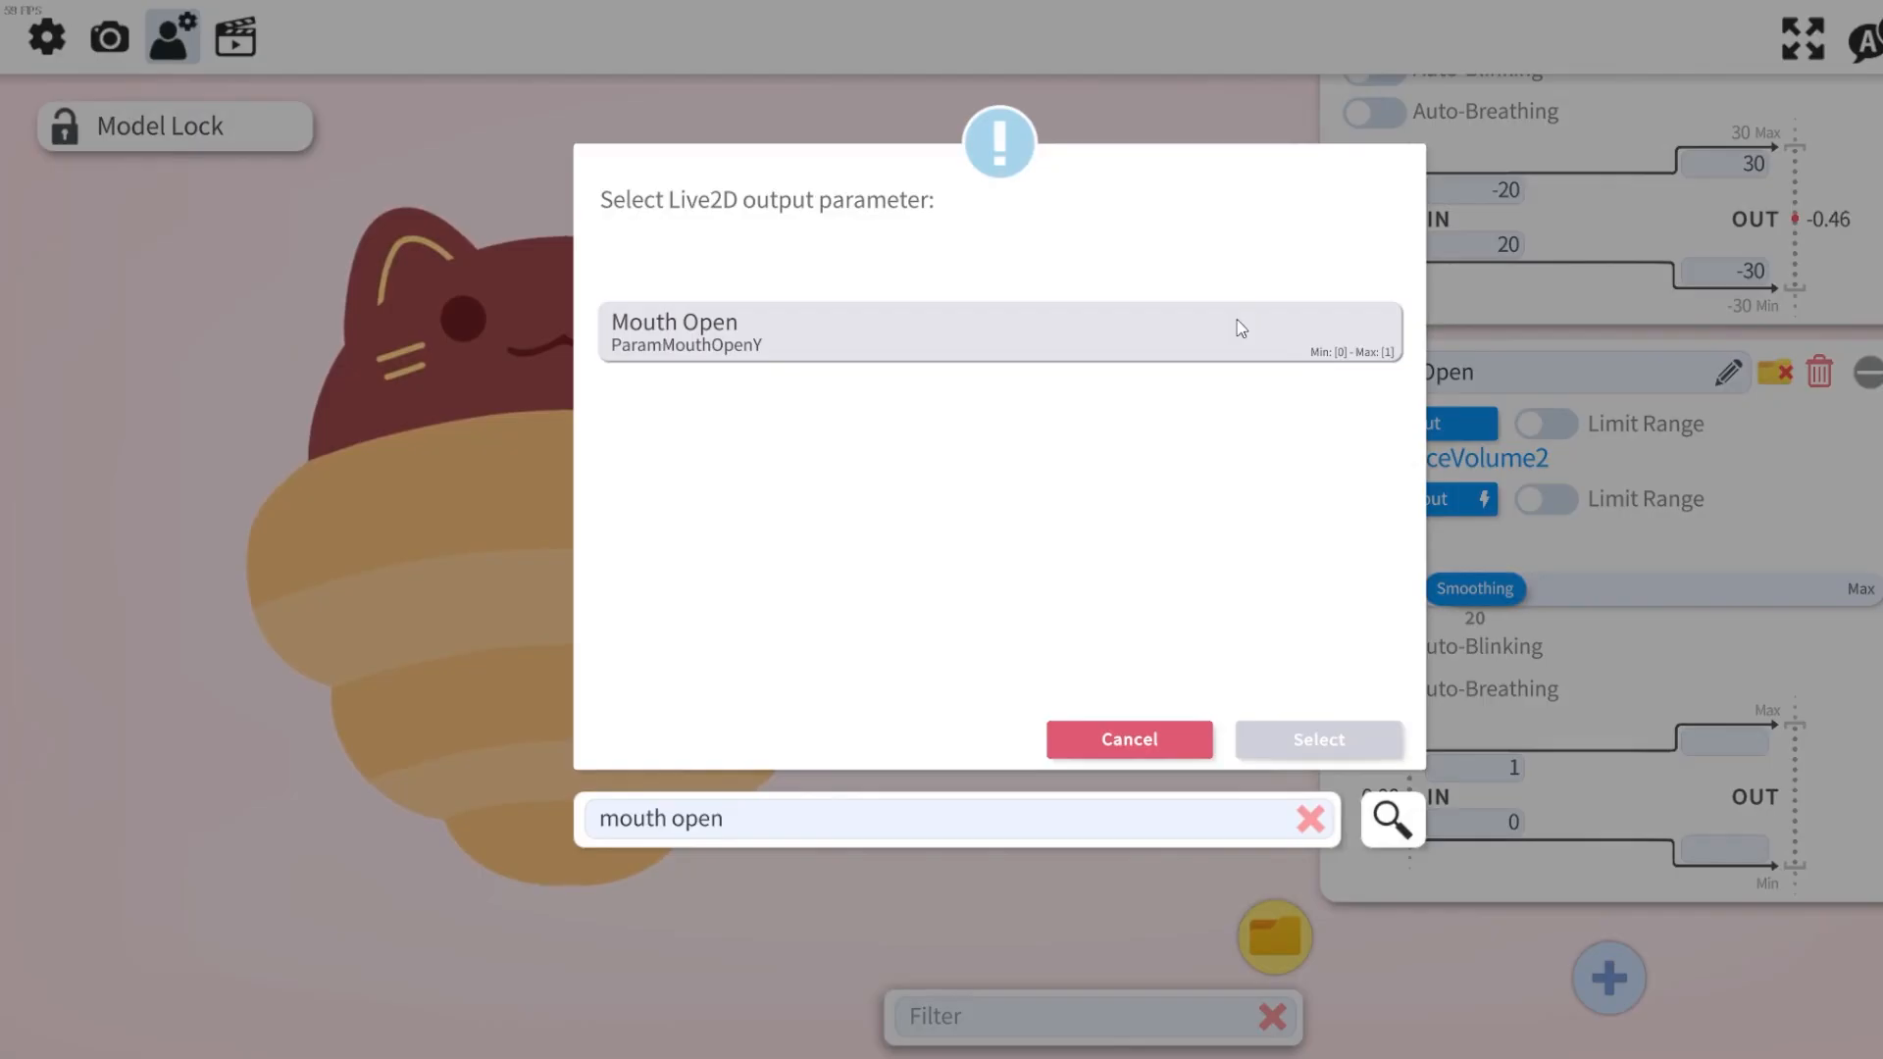
{"action": "left_click", "coordinate": [1241, 328]}
{"action": "left_click", "coordinate": [1304, 745]}
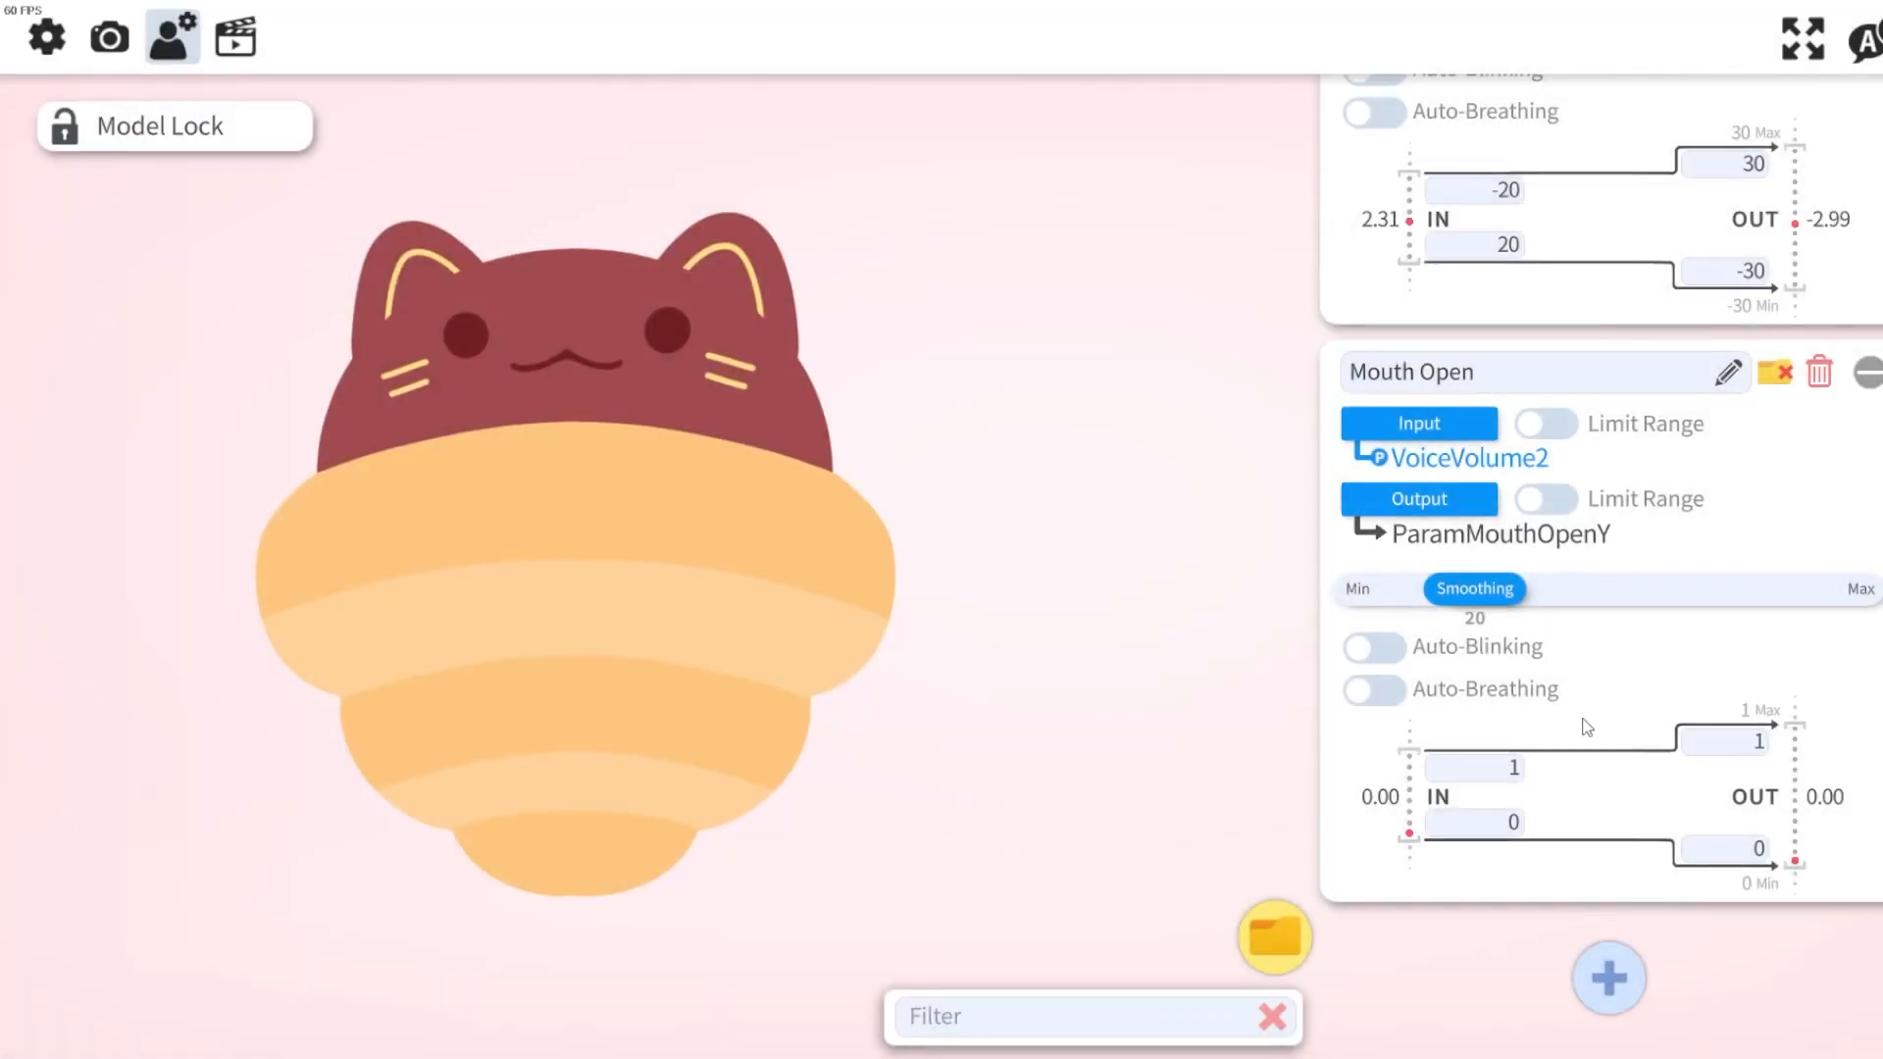
Add a new parameter entry and name it Mouth Form.
{"action": "left_click", "coordinate": [1609, 978]}
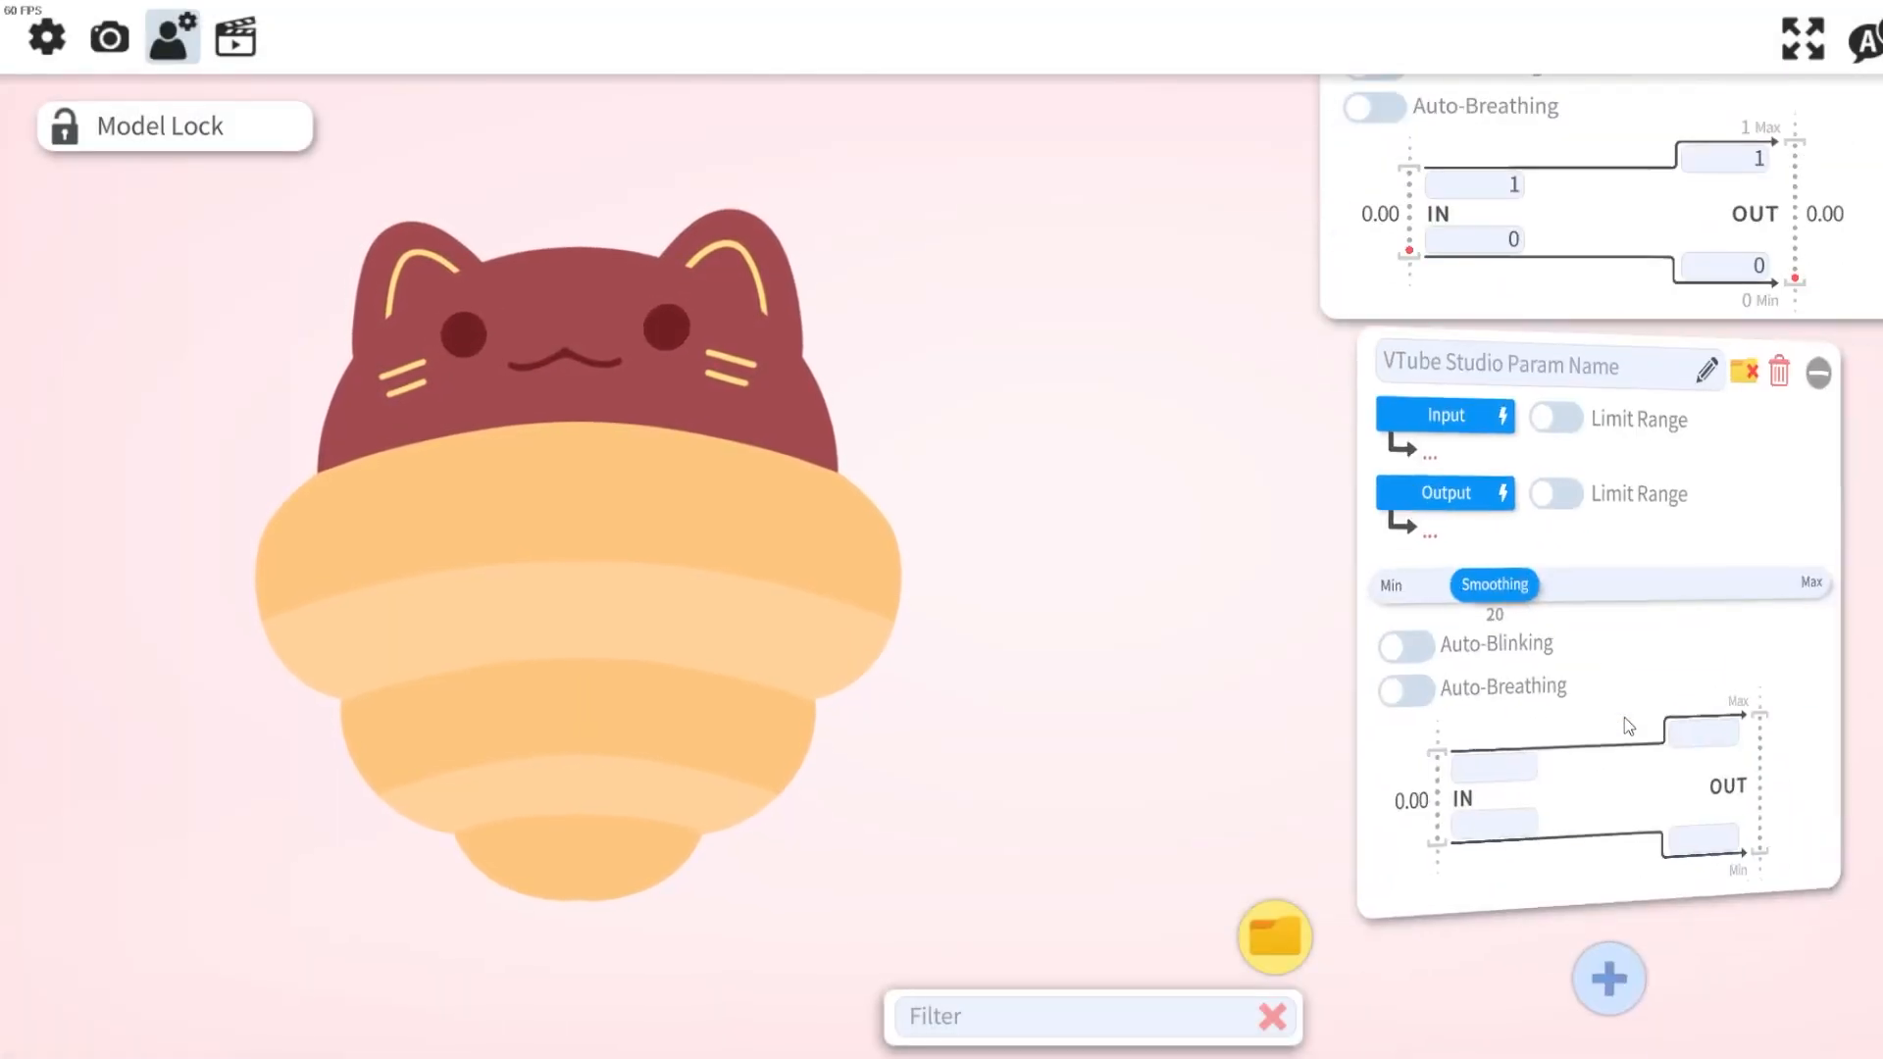
{"action": "left_click", "coordinate": [1595, 398]}
{"action": "type", "text": "Mout"}
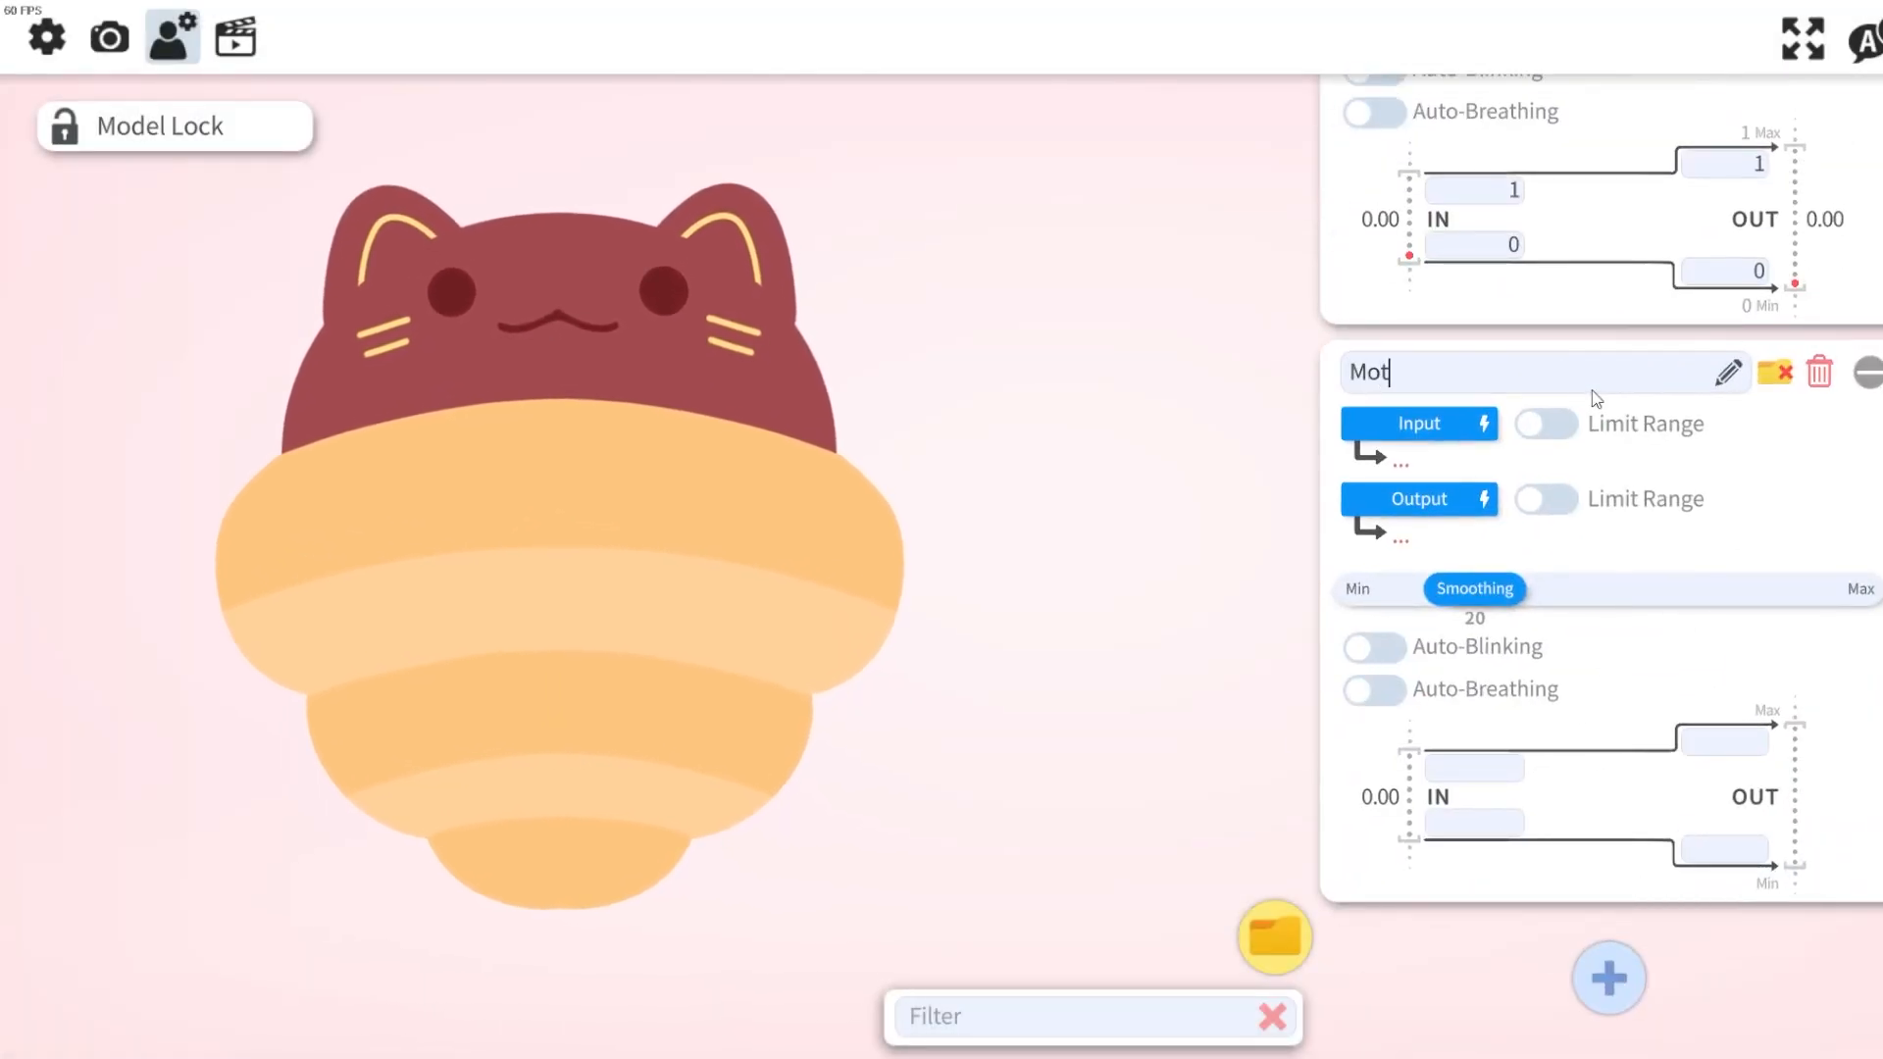
{"action": "type", "text": "h Form"}
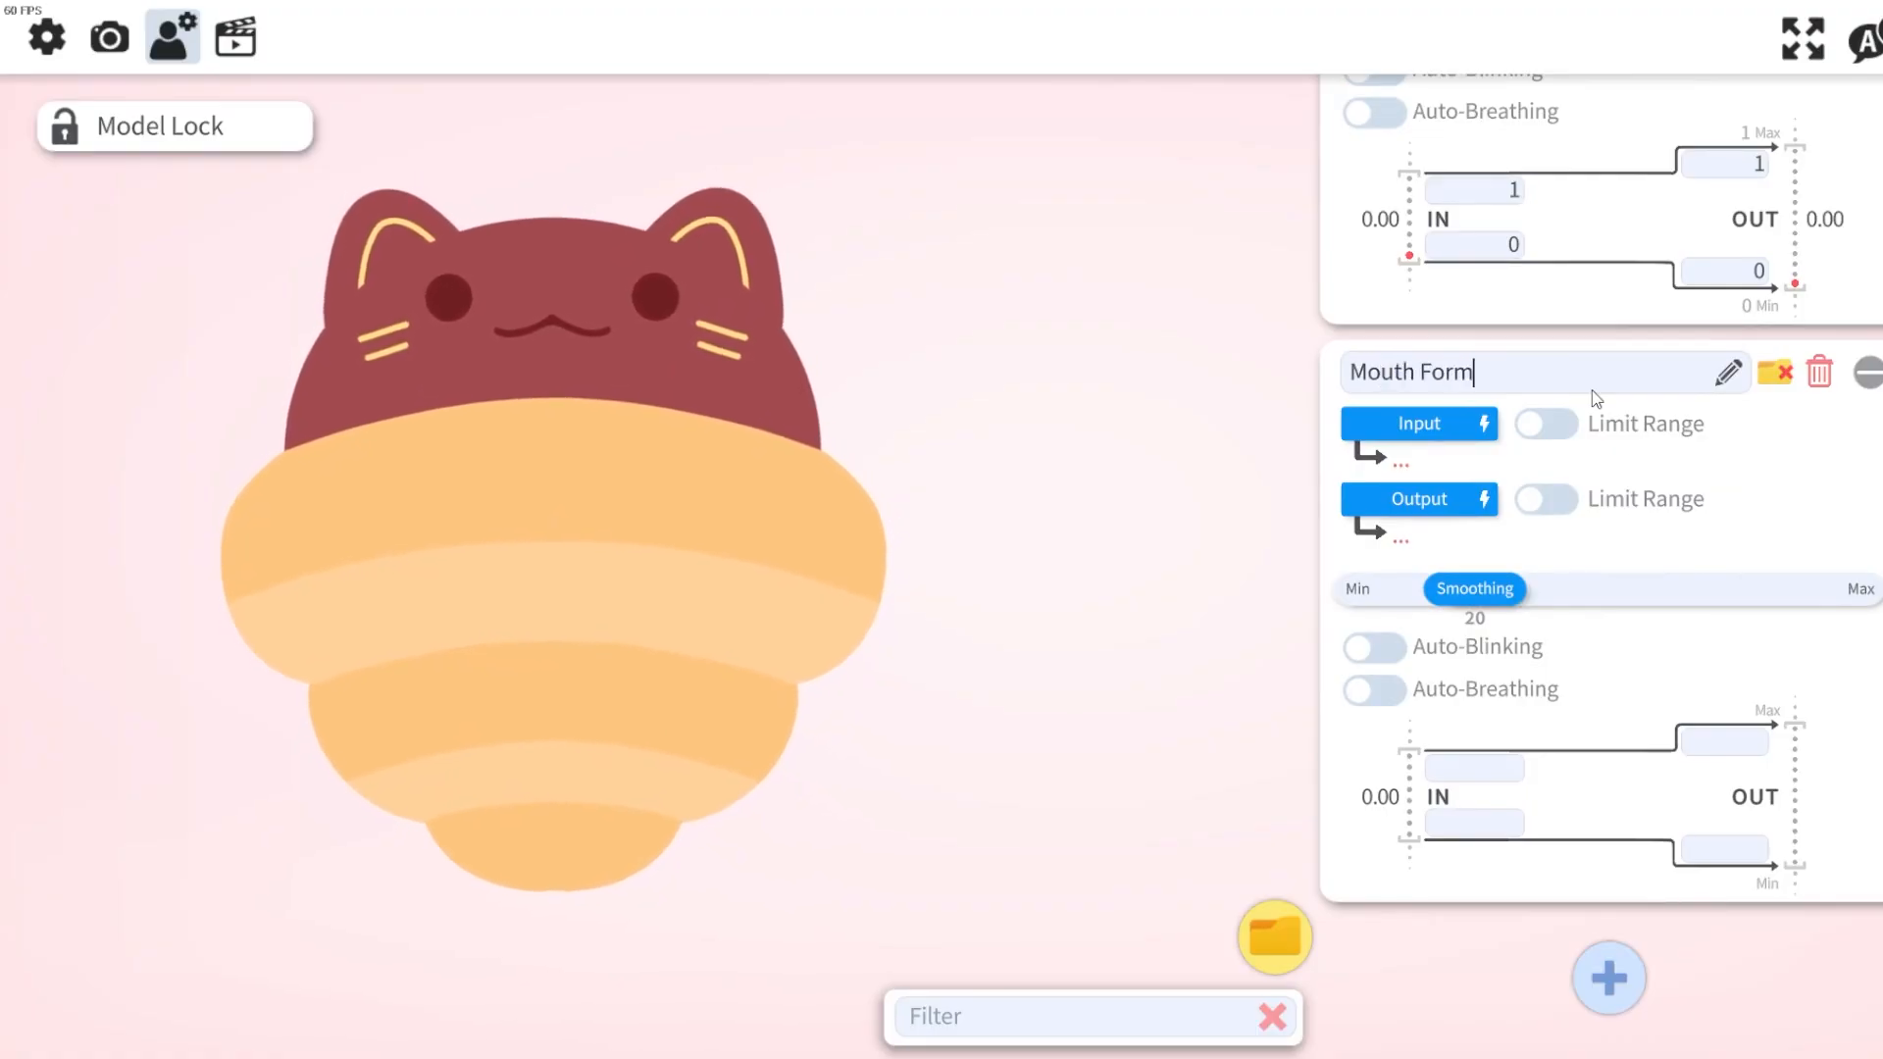
Set the Mouth Form input to the VTS P.O.G. plugin parameter VoiceFrequency2.
{"action": "left_click", "coordinate": [1440, 423]}
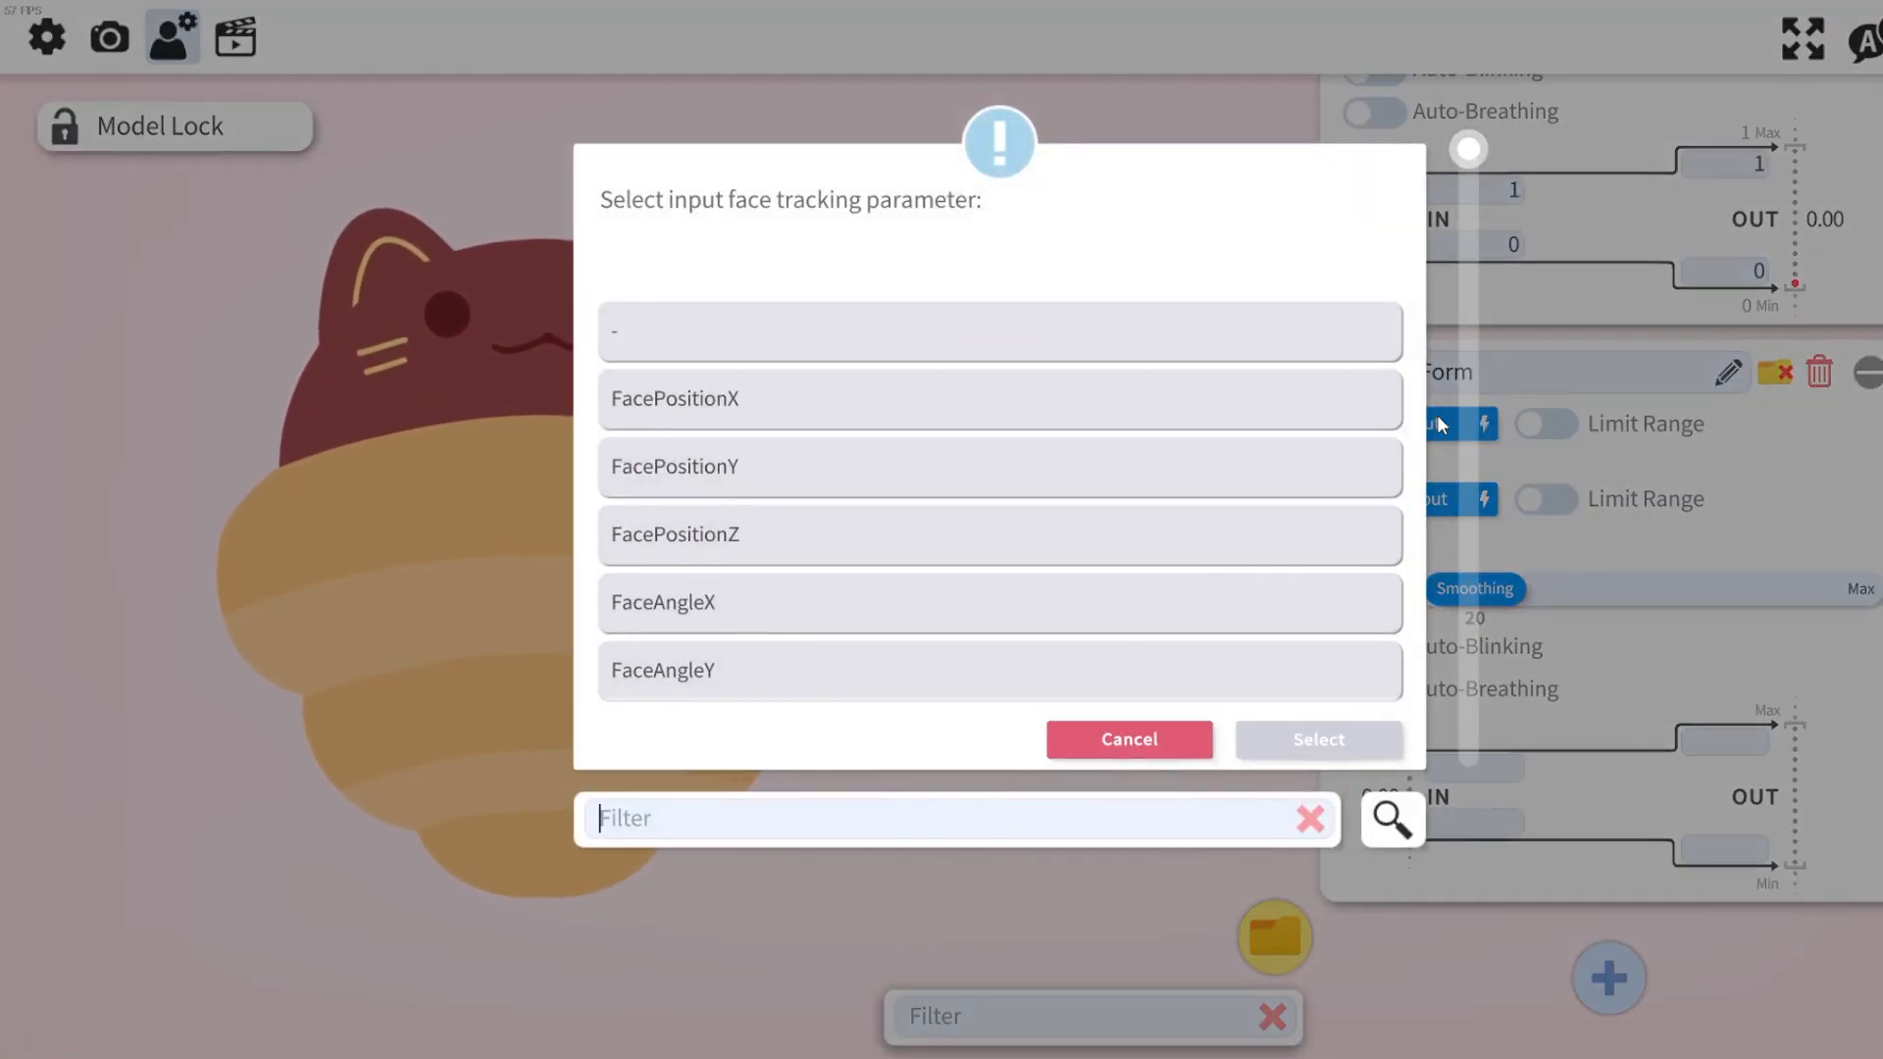
{"action": "type", "text": "vts"}
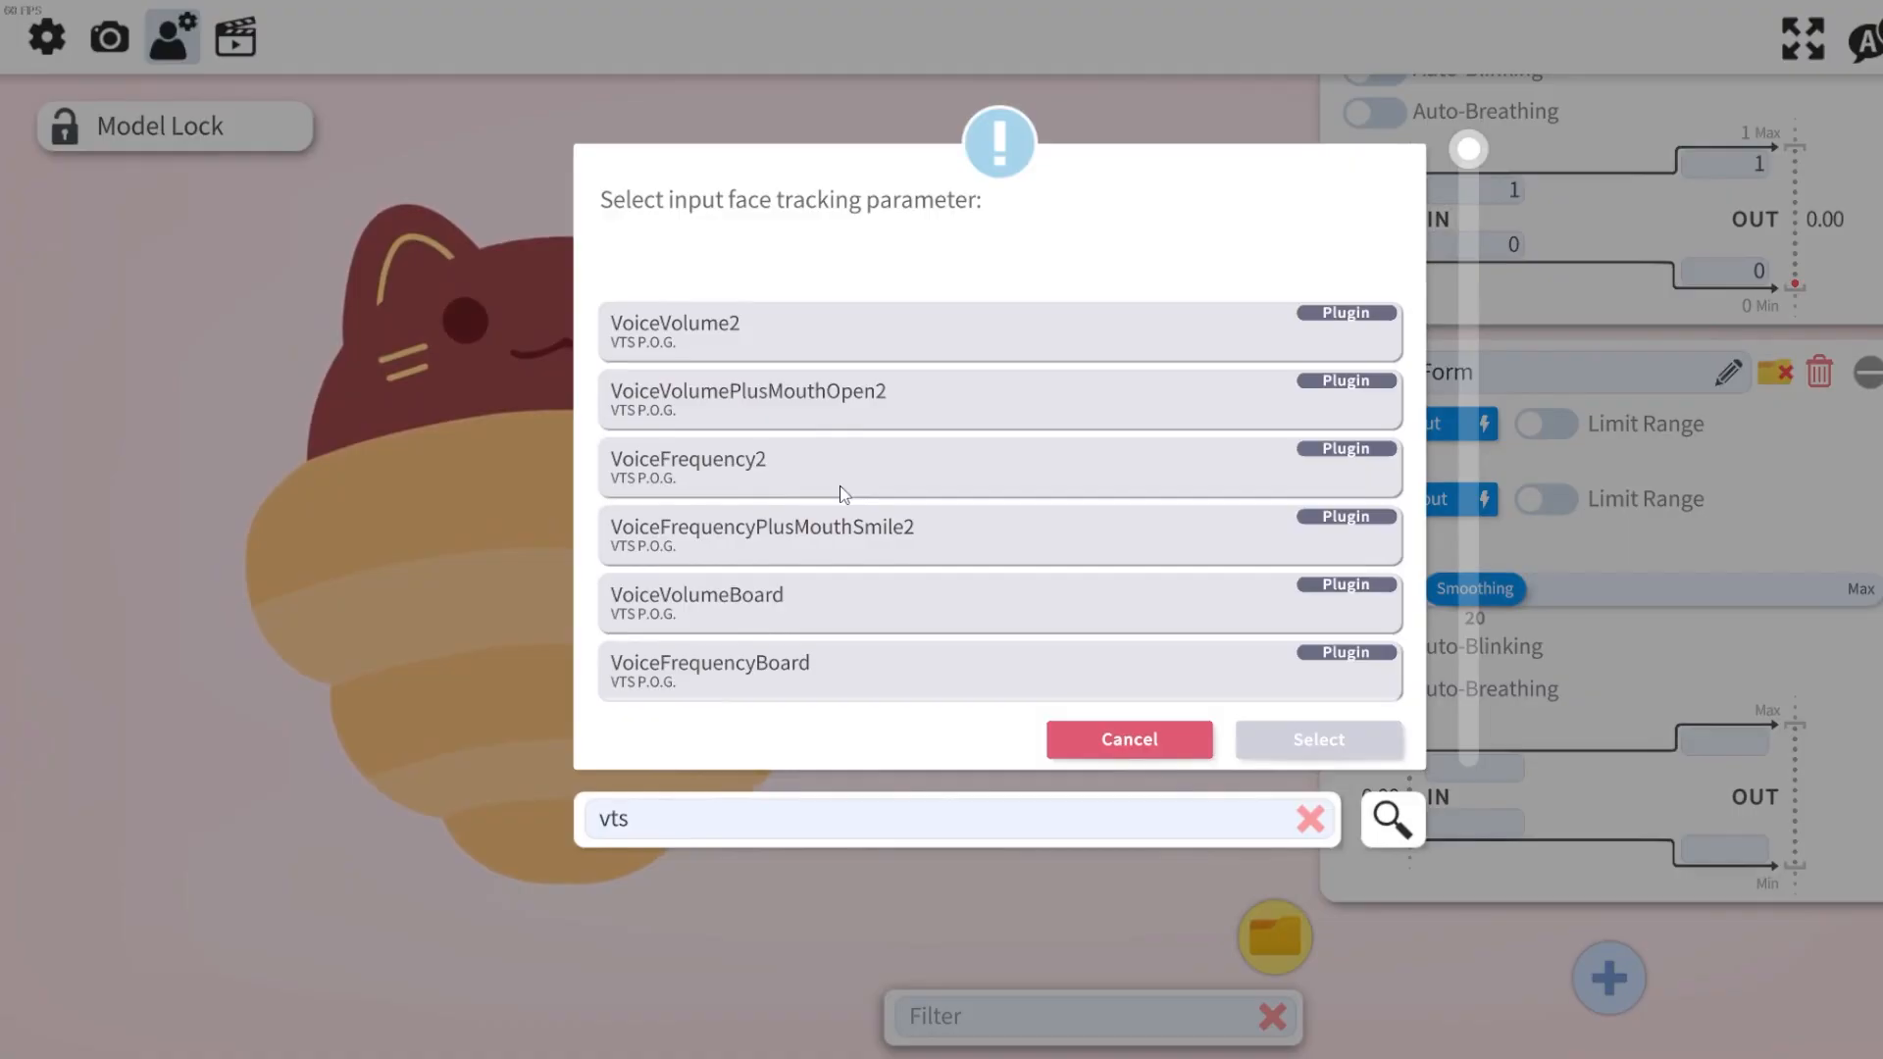
{"action": "left_click", "coordinate": [752, 468]}
{"action": "left_click", "coordinate": [1291, 740]}
Set the Mouth Form output to the Live2D parameter ParamMouthForm.
{"action": "left_click", "coordinate": [1458, 510]}
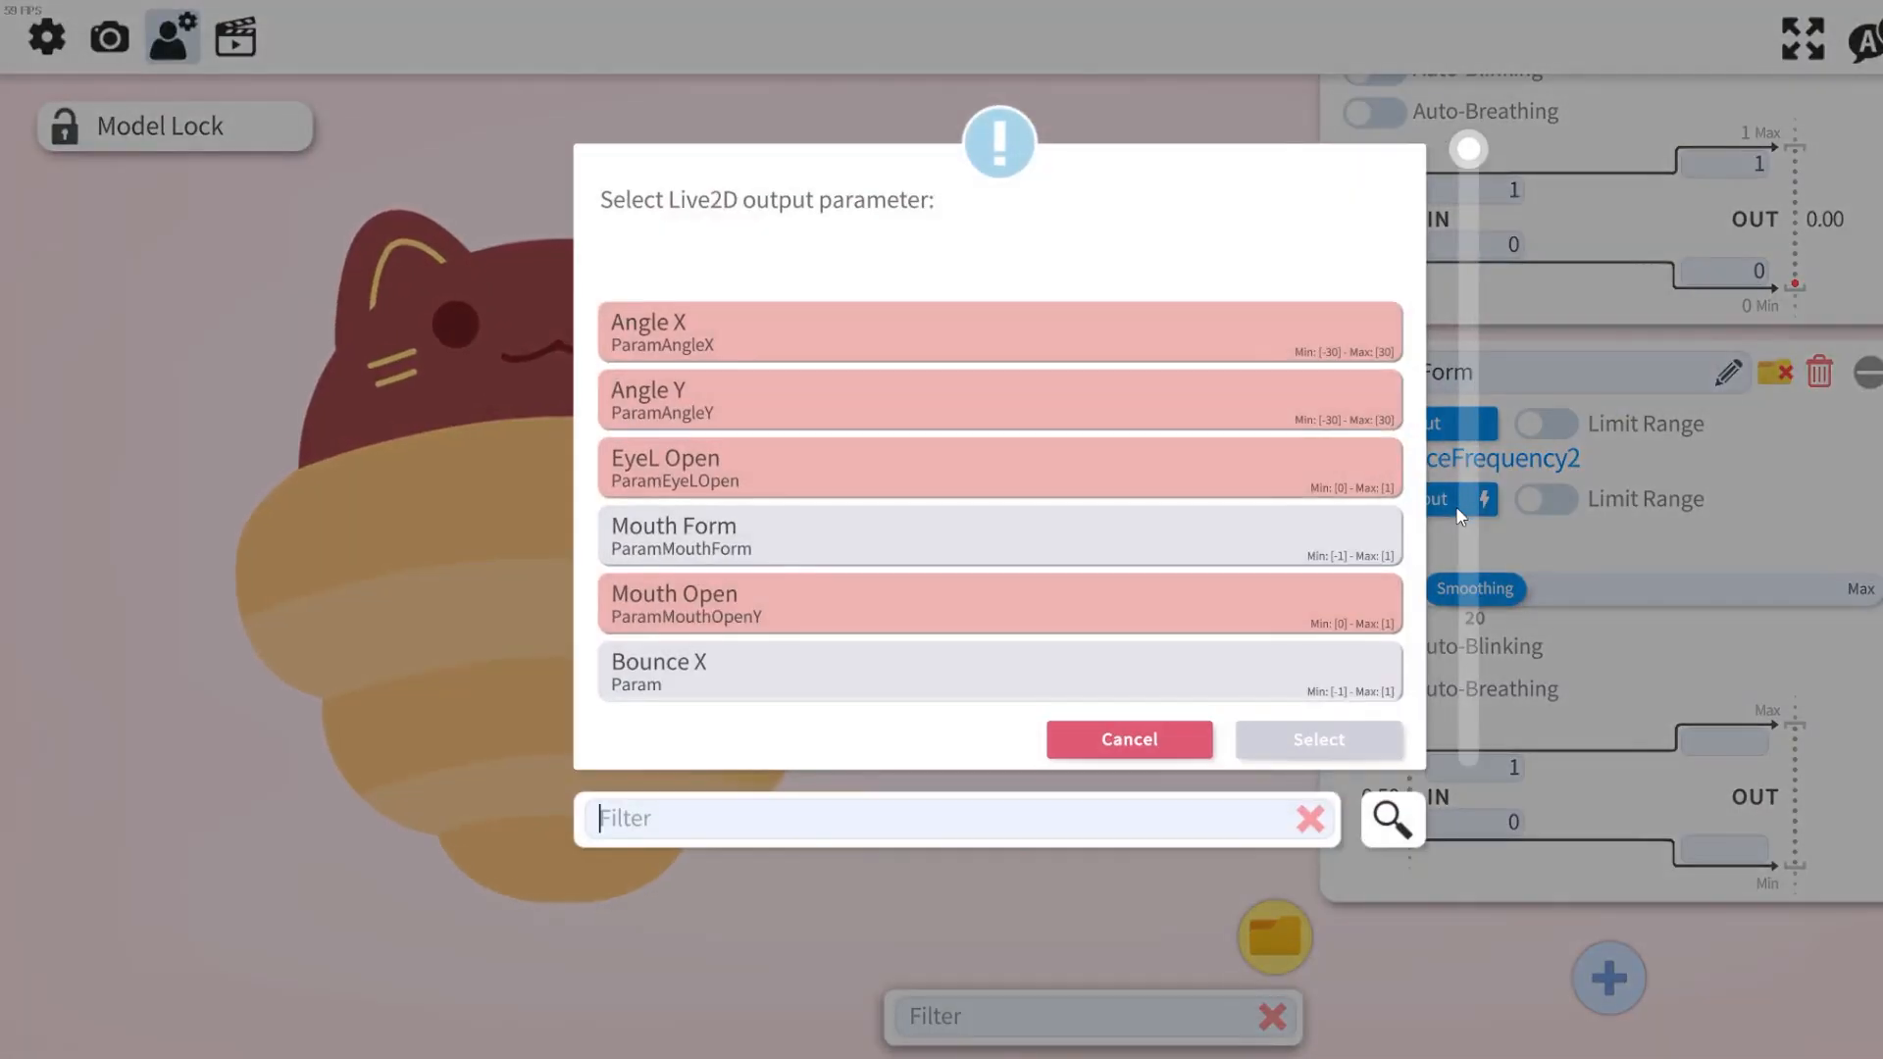
{"action": "type", "text": "mouth fop"}
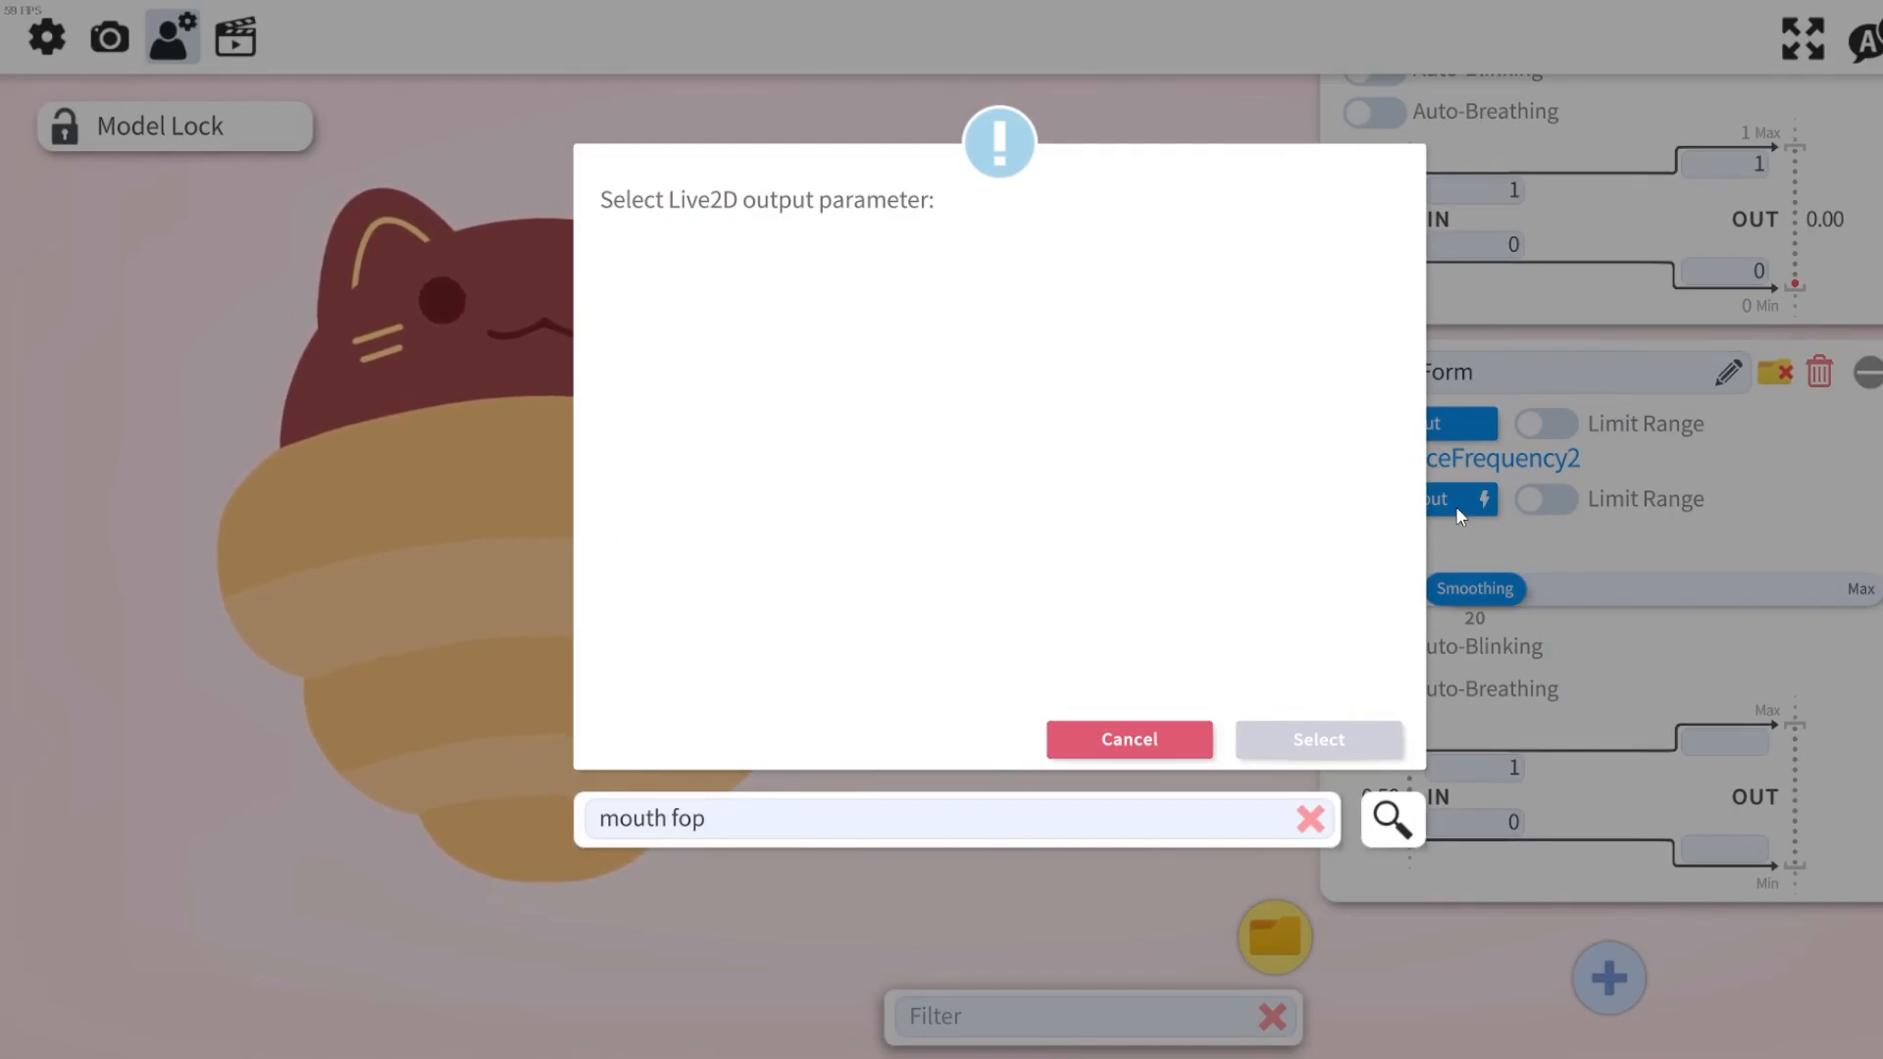
{"action": "key", "text": "BackSpace"}
{"action": "left_click", "coordinate": [1287, 355]}
{"action": "left_click", "coordinate": [1326, 743]}
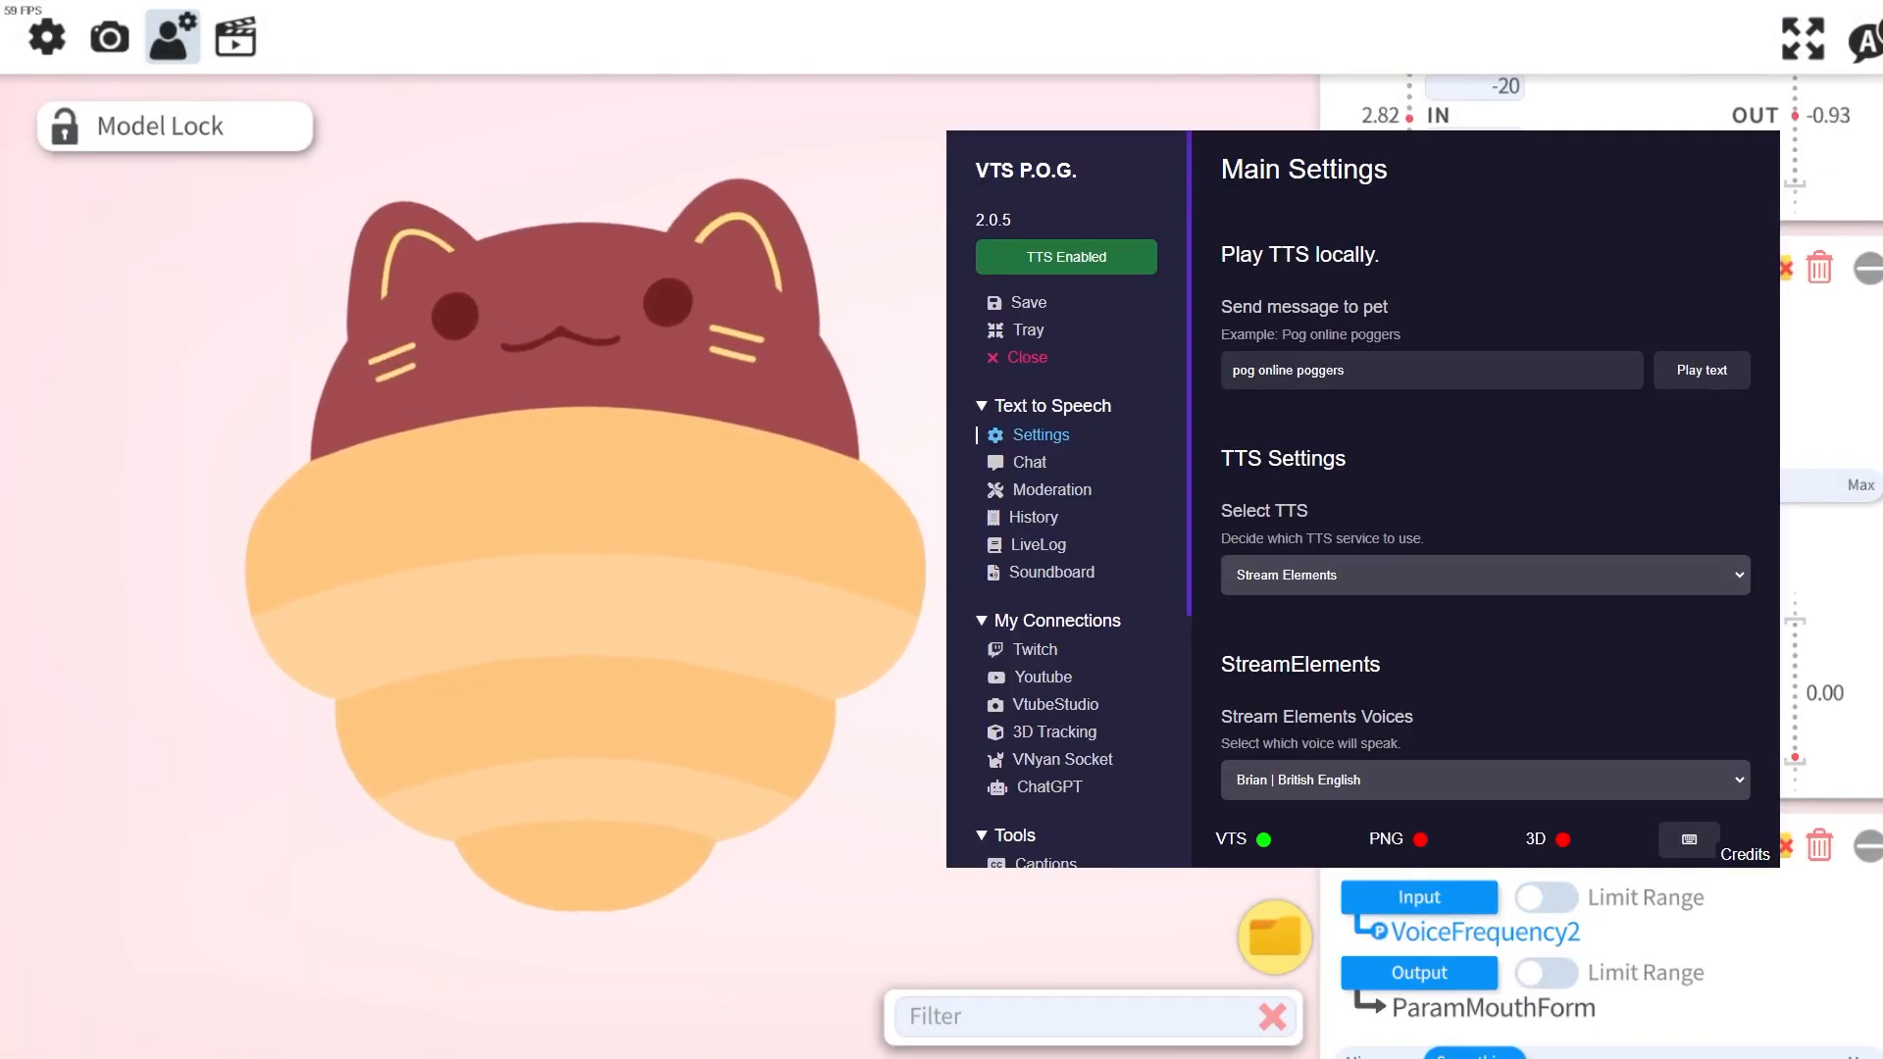
Play the sample TTS message in VTS P.O.G. to test the model's mouth movement.
{"action": "left_click", "coordinate": [1711, 375]}
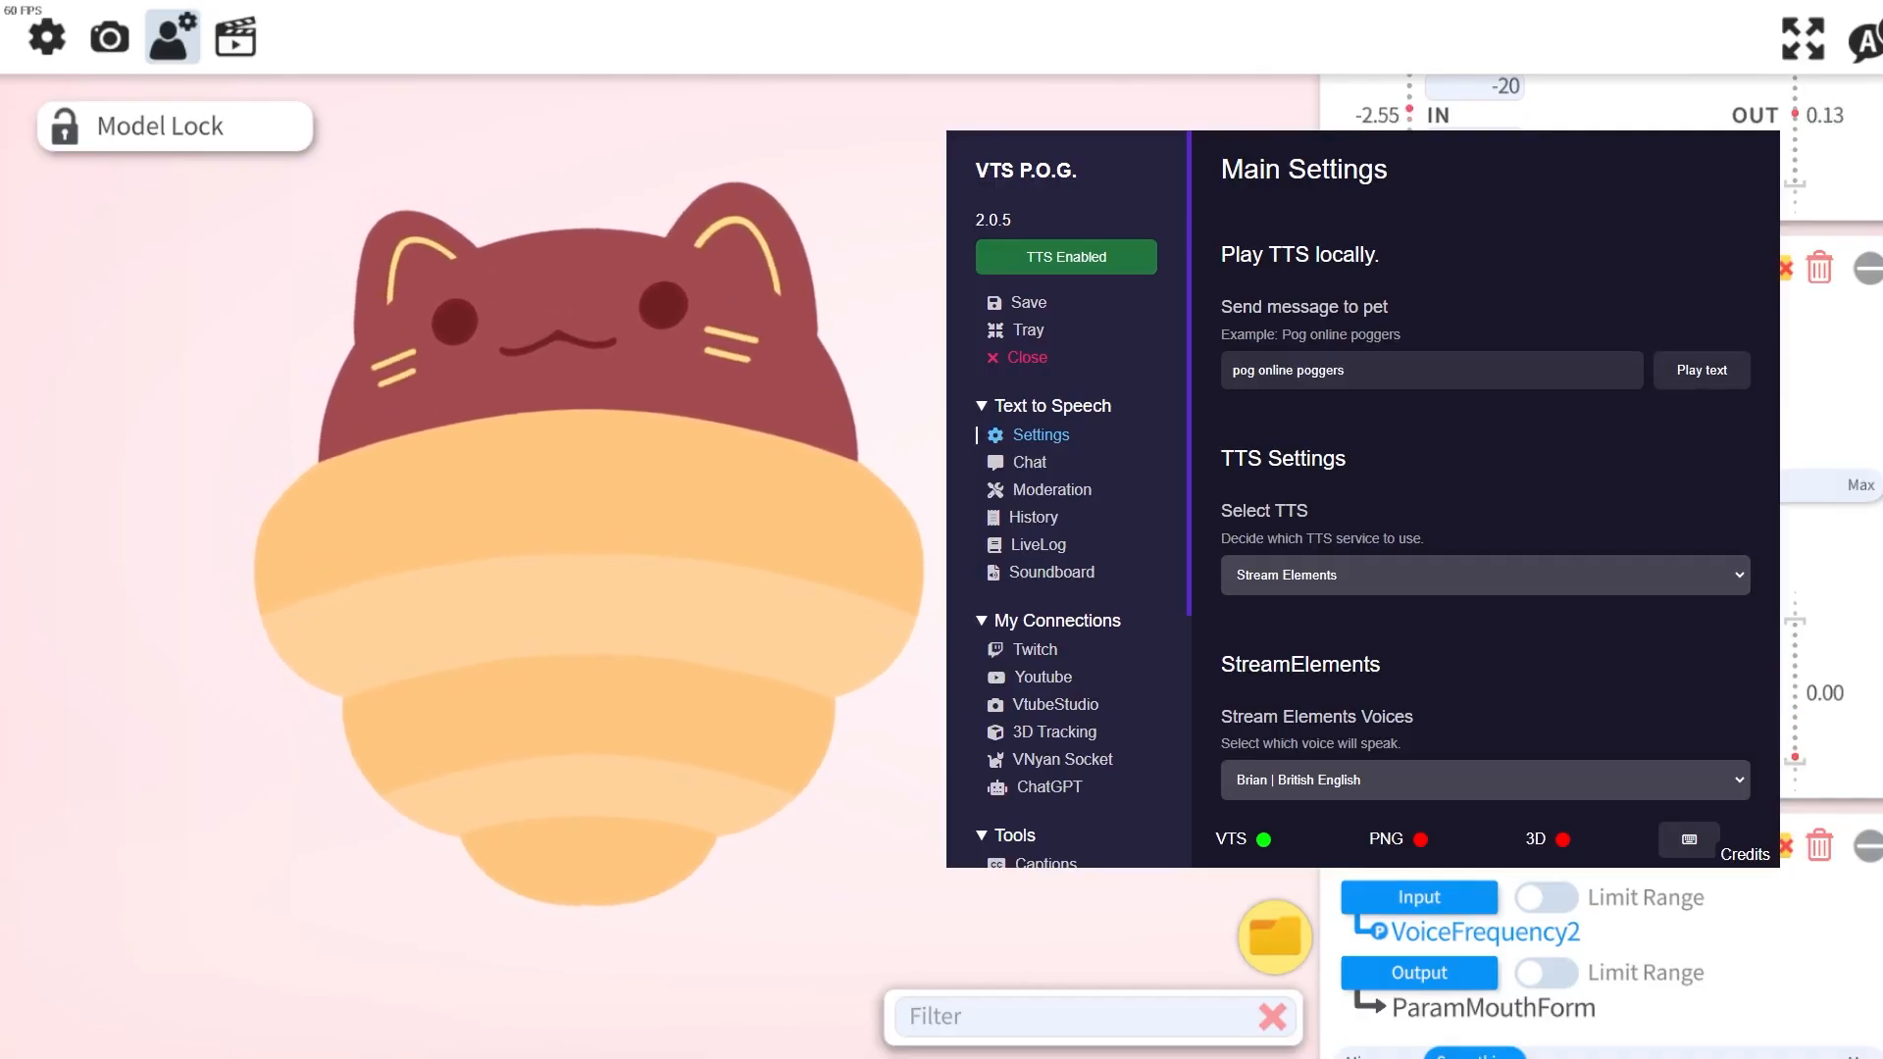
{"action": "key", "text": "alt+Tab"}
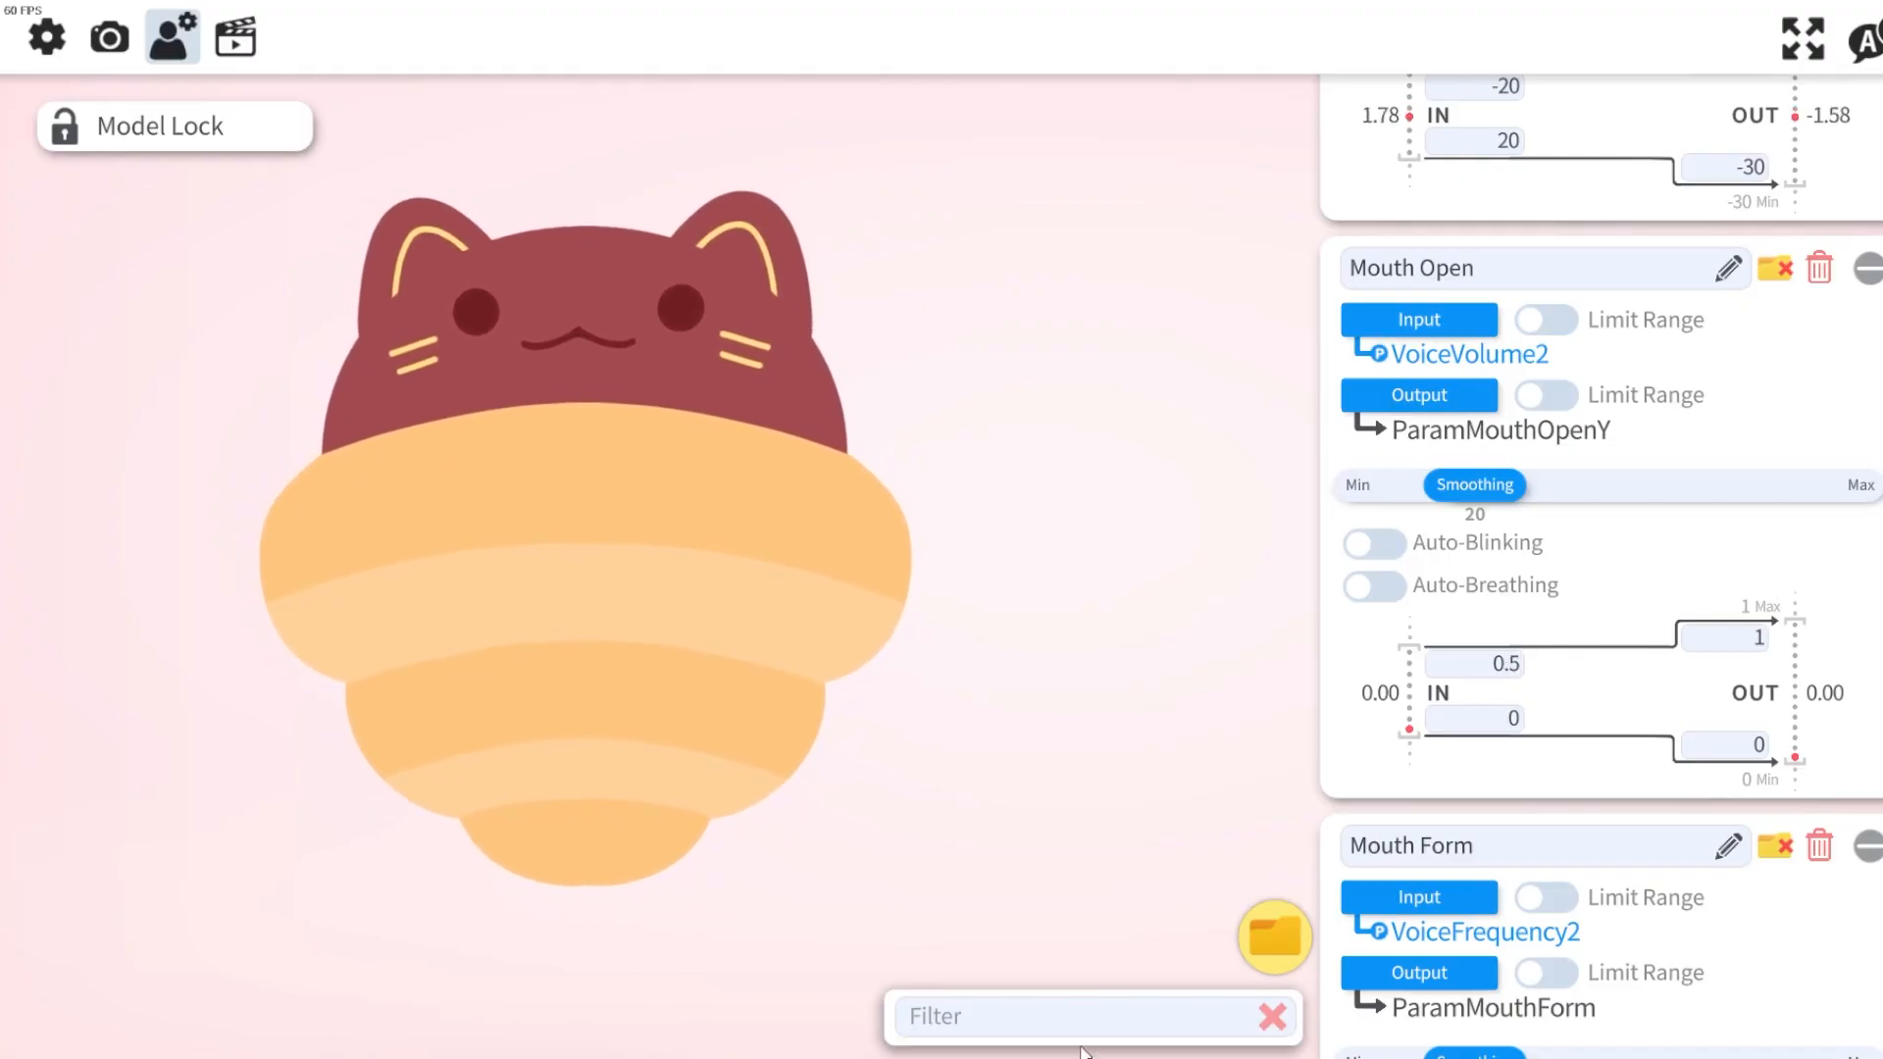
{"action": "key", "text": "alt+Tab"}
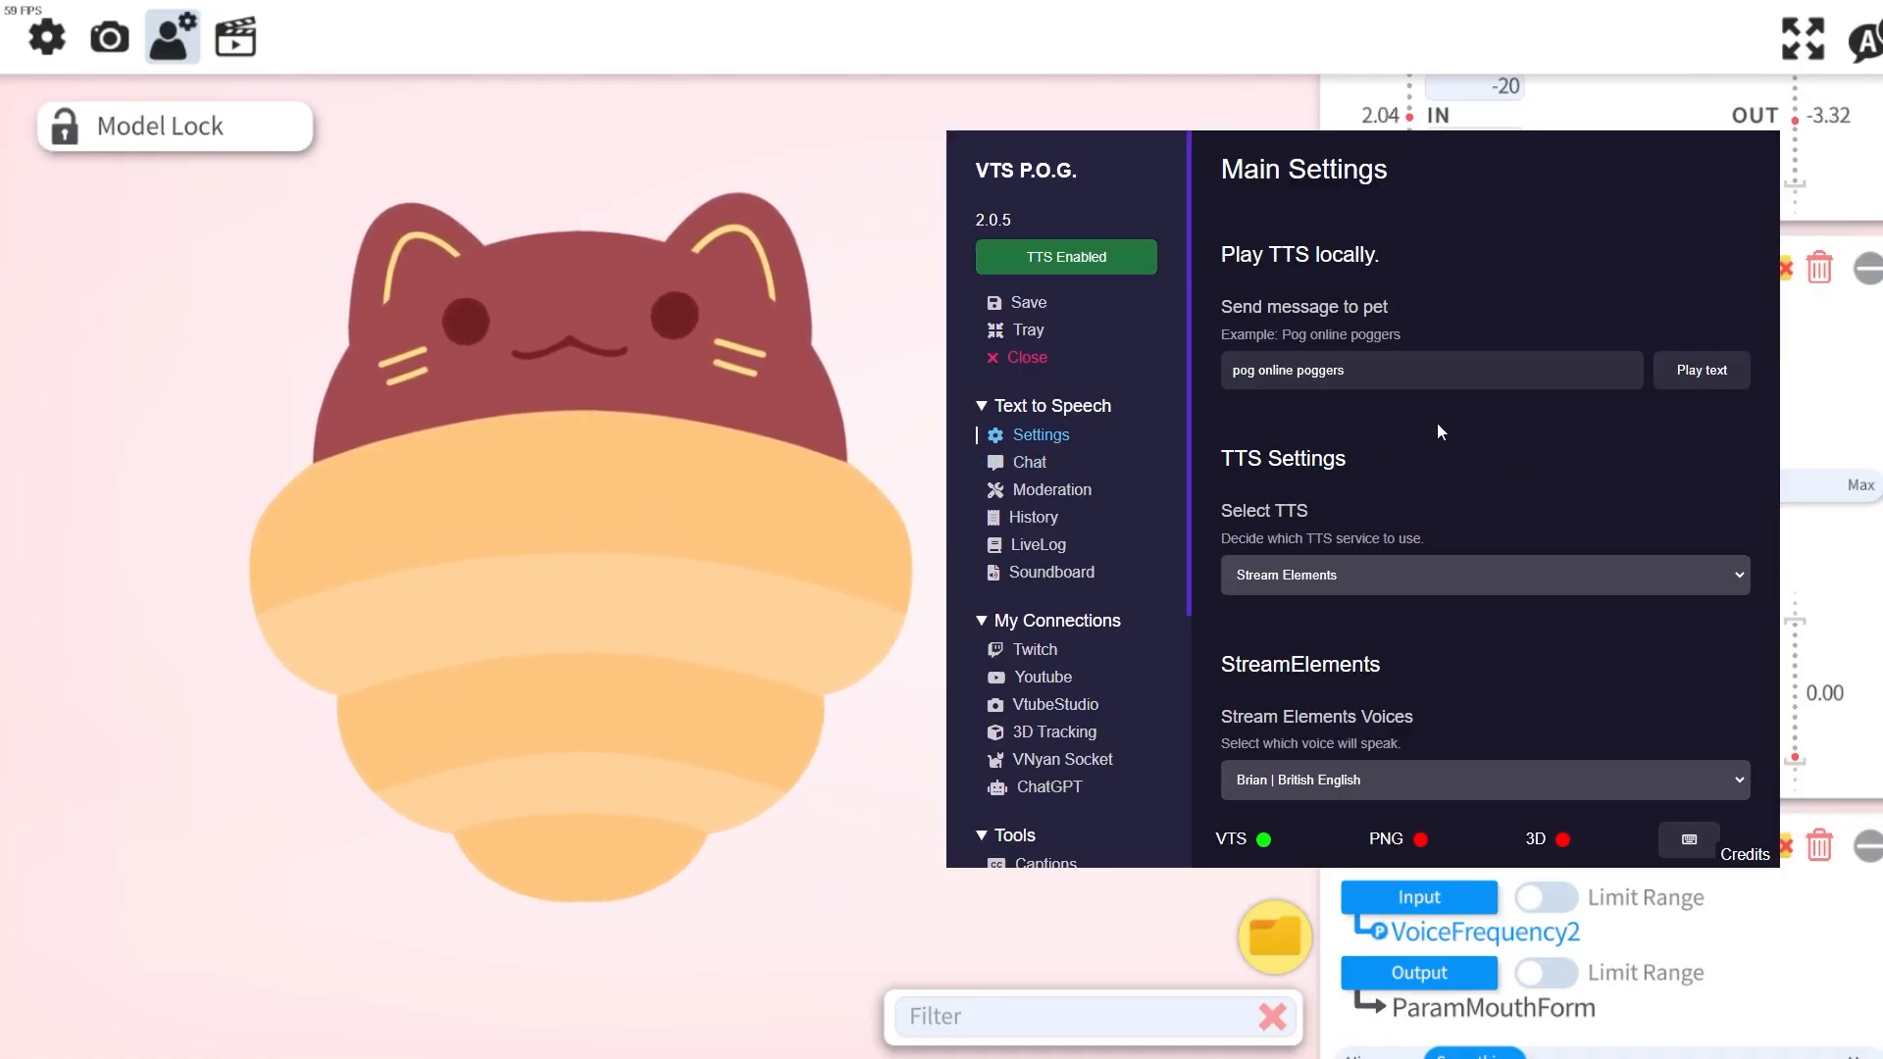
Open the Twitch connection settings in VTS P.O.G. and review the redeem settings.
{"action": "left_click", "coordinate": [1037, 650]}
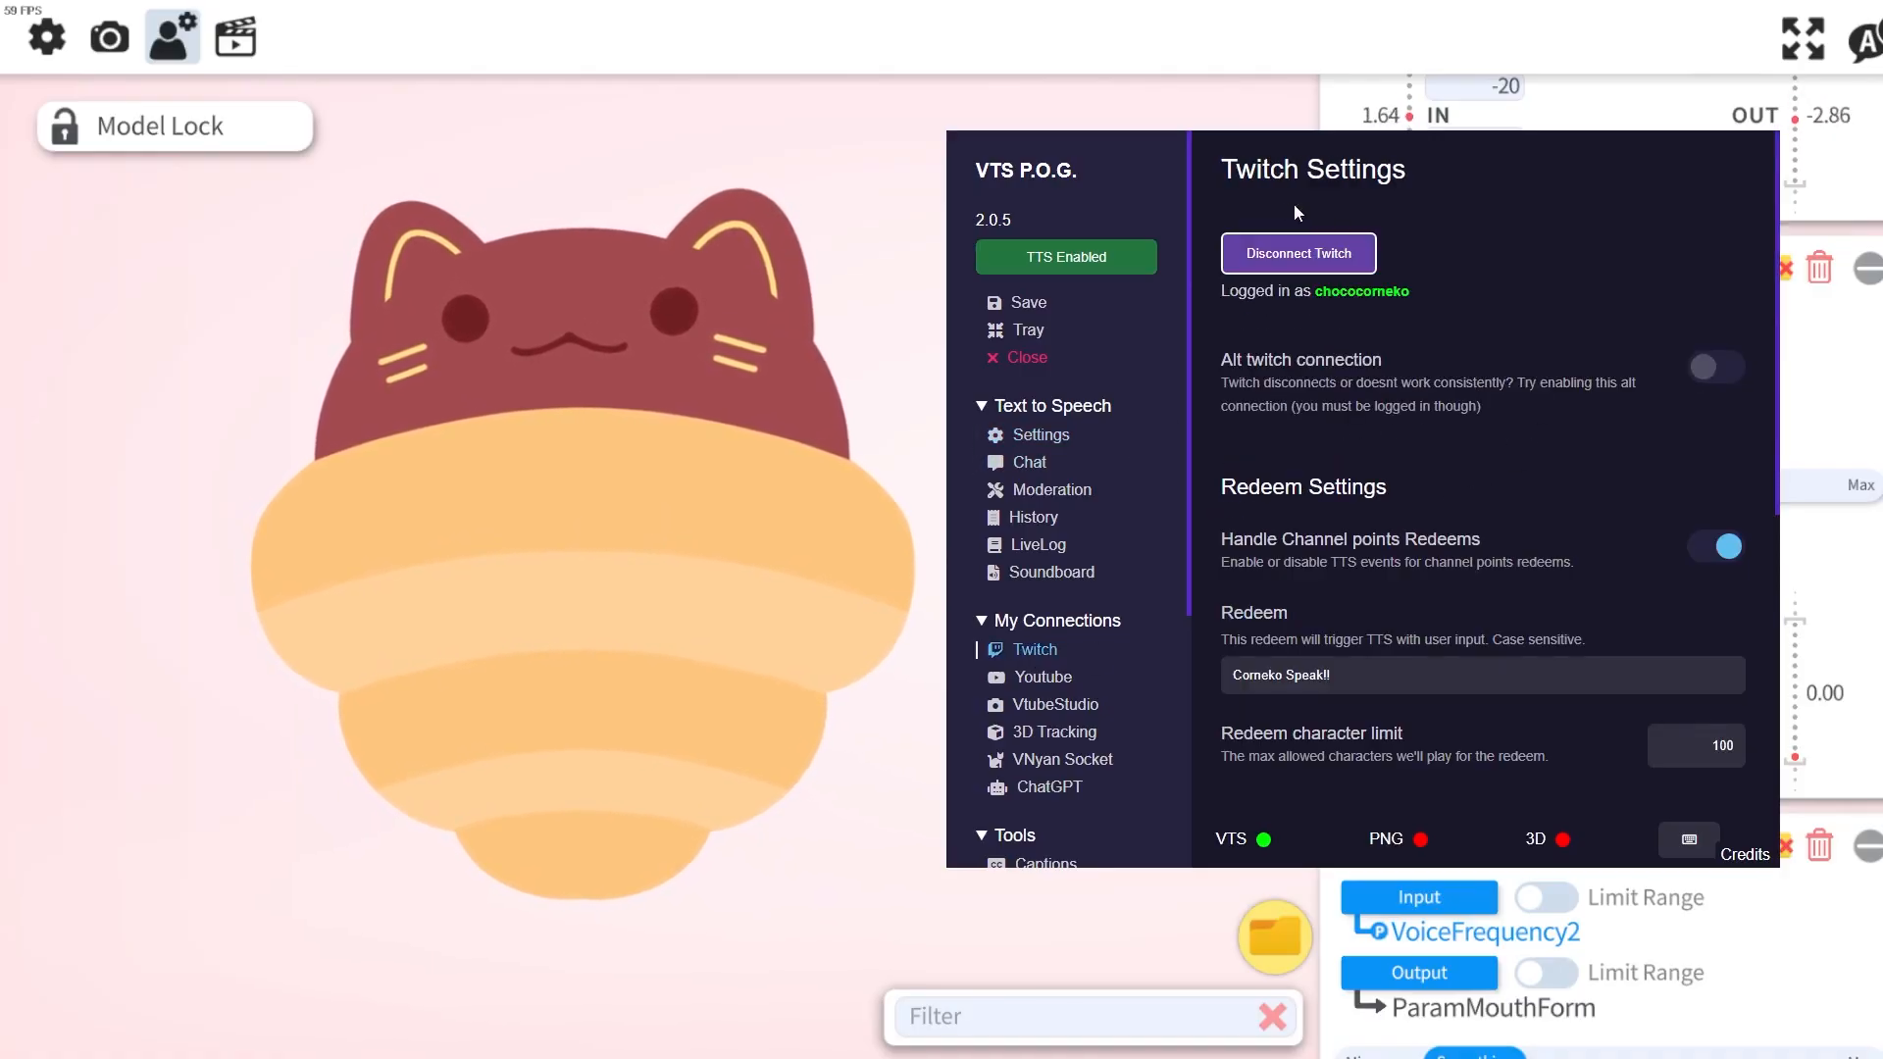
{"action": "scroll", "coordinate": [1304, 412], "scroll_direction": "down", "scroll_amount": 3}
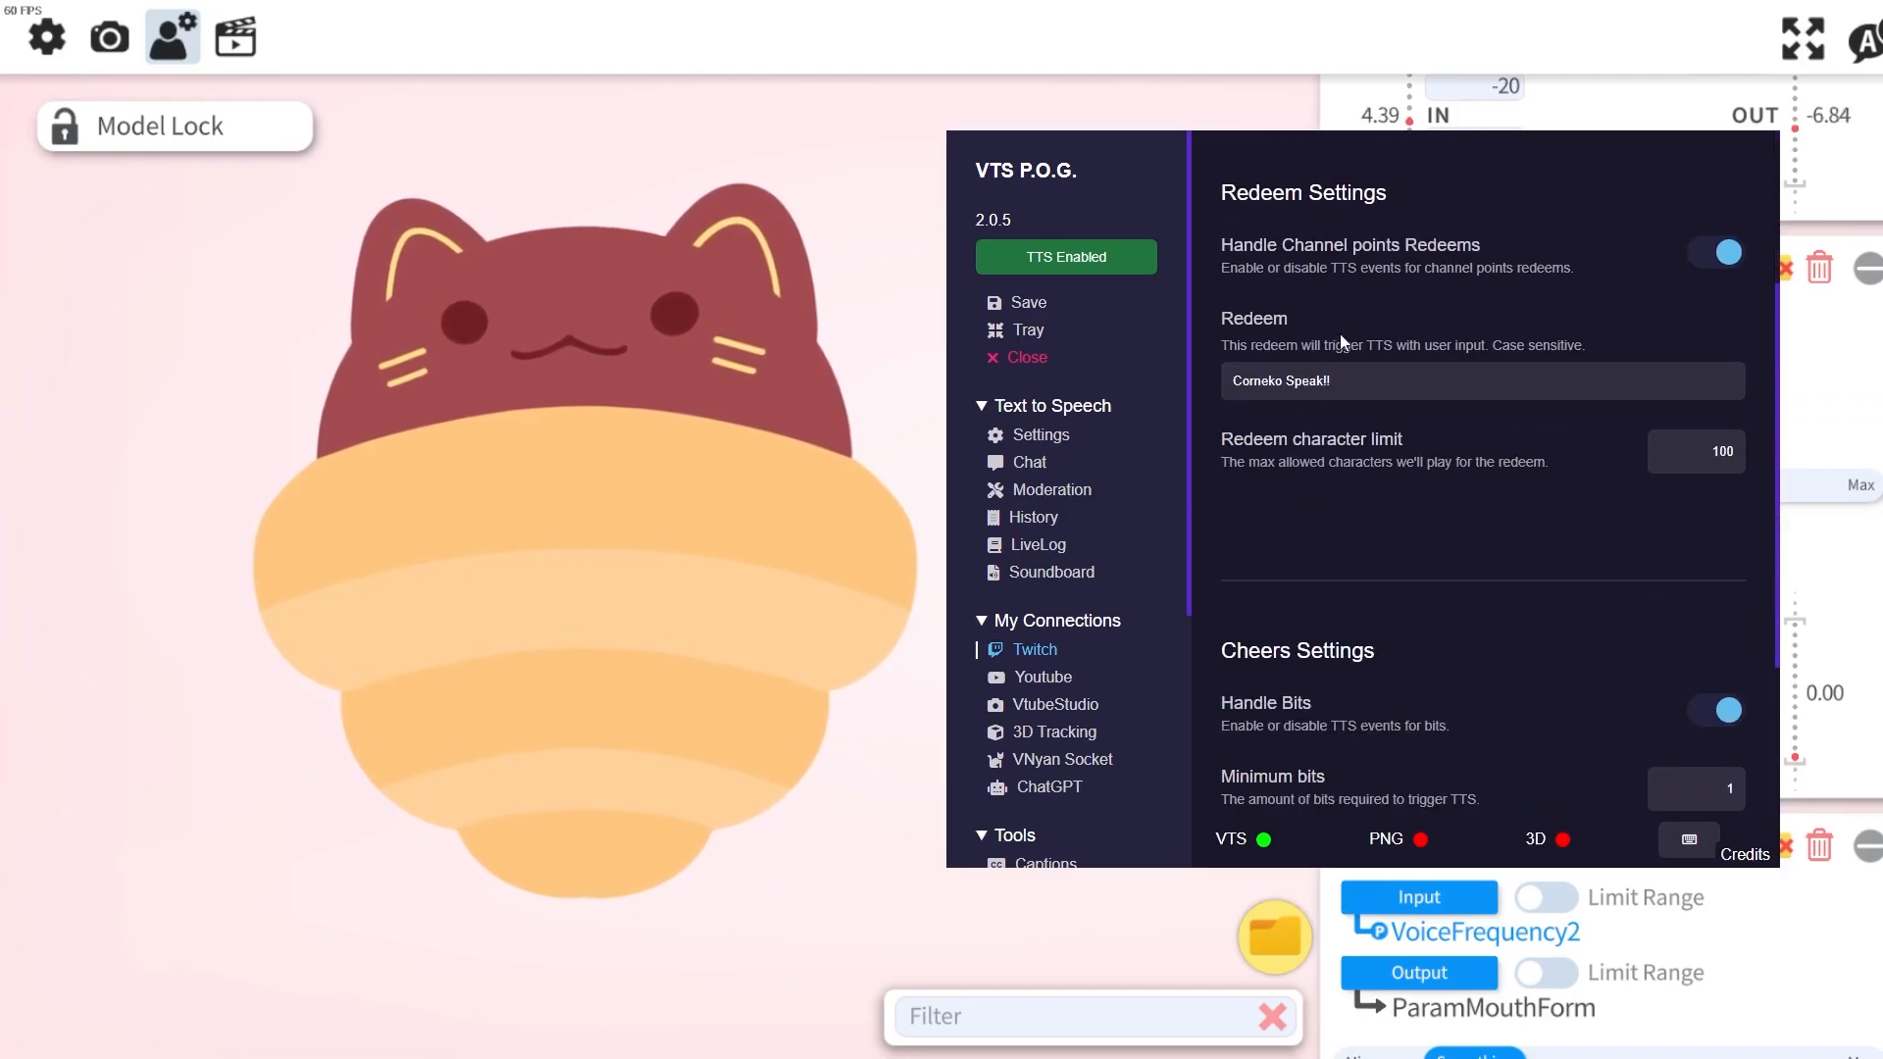